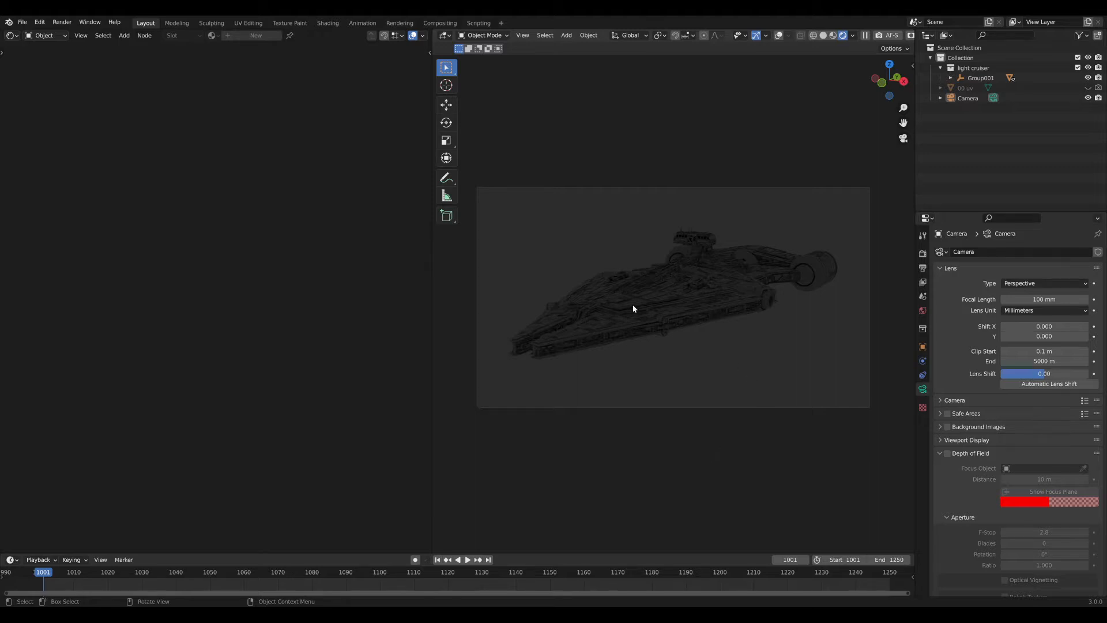
Orbit around the cruiser out of camera view and show the World settings (Background strength 1.000).
middle_click_drag(635, 309, 795, 318)
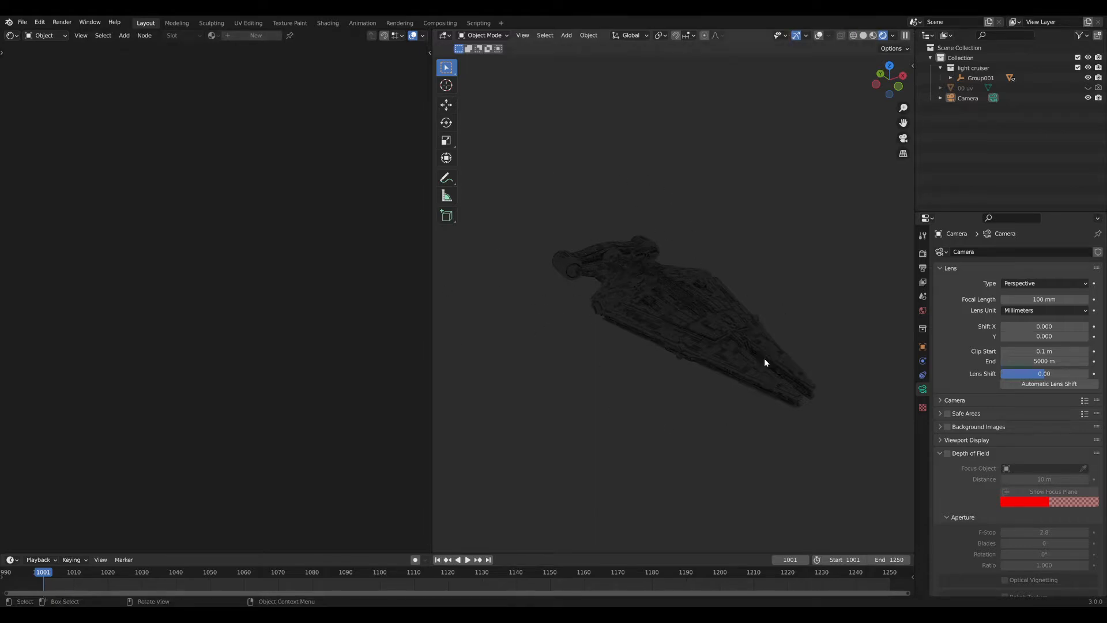
middle_click_drag(765, 363, 717, 264)
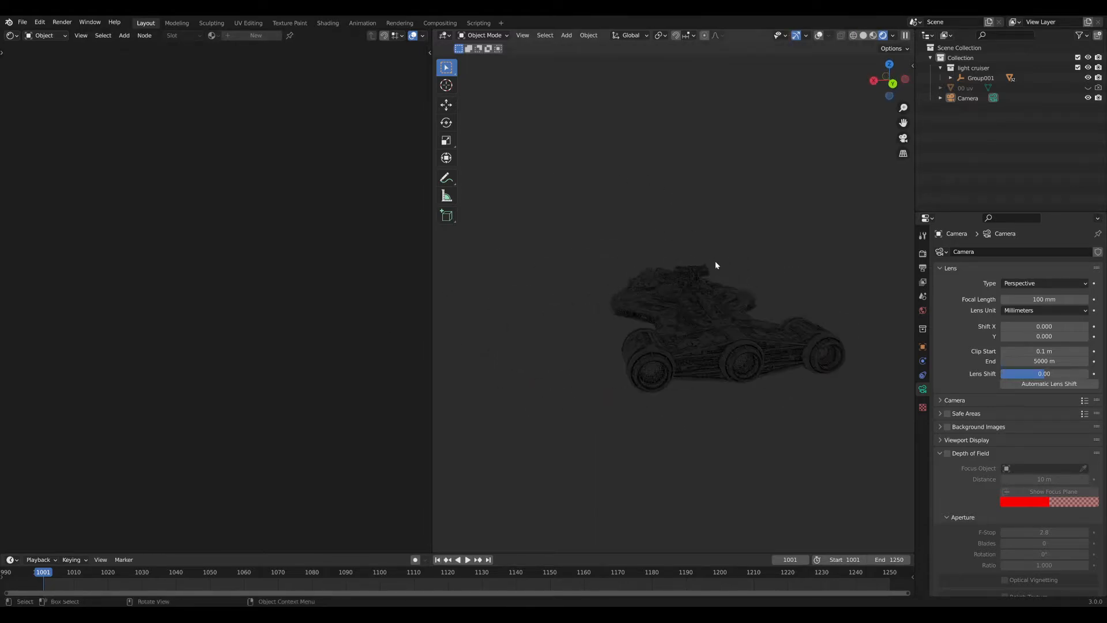
middle_click_drag(592, 269, 658, 335)
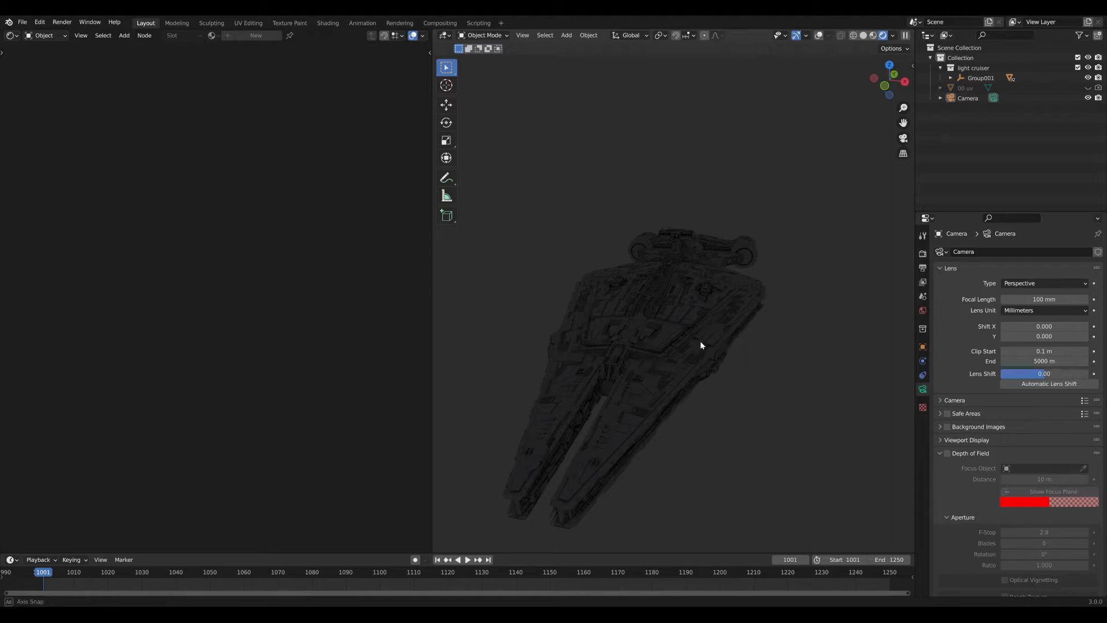
middle_click_drag(701, 343, 602, 333)
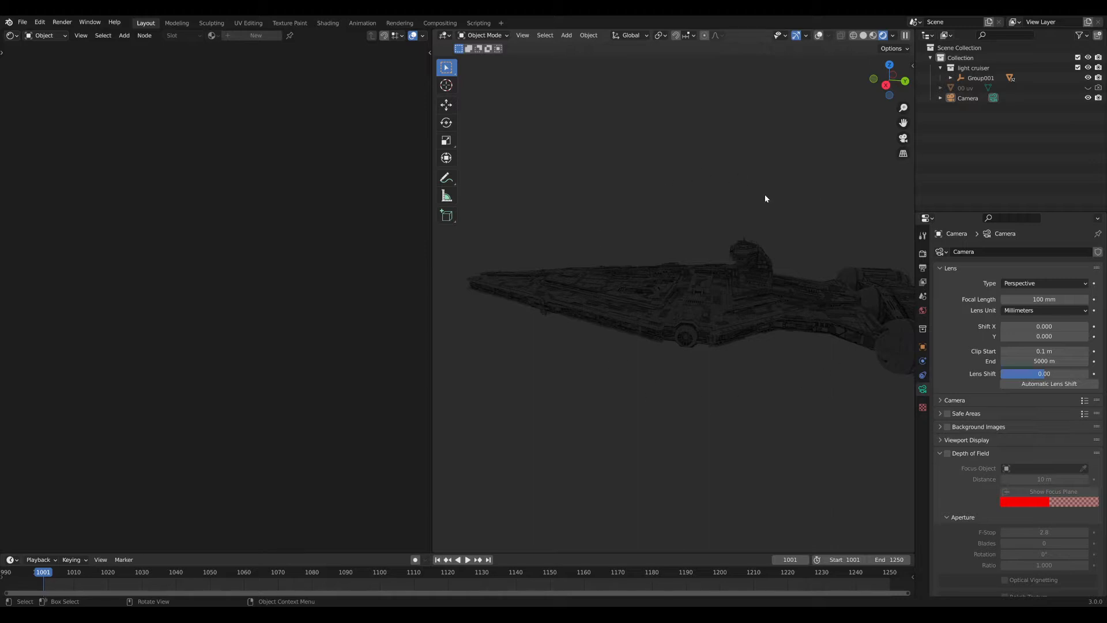
key("KP_0")
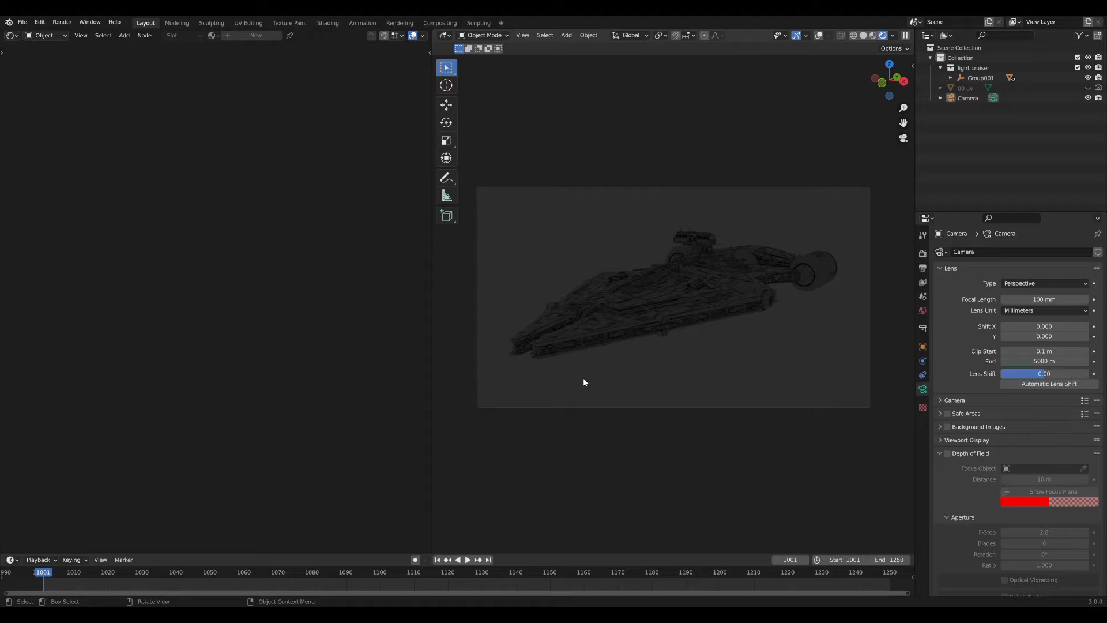
middle_click_drag(627, 375, 734, 384)
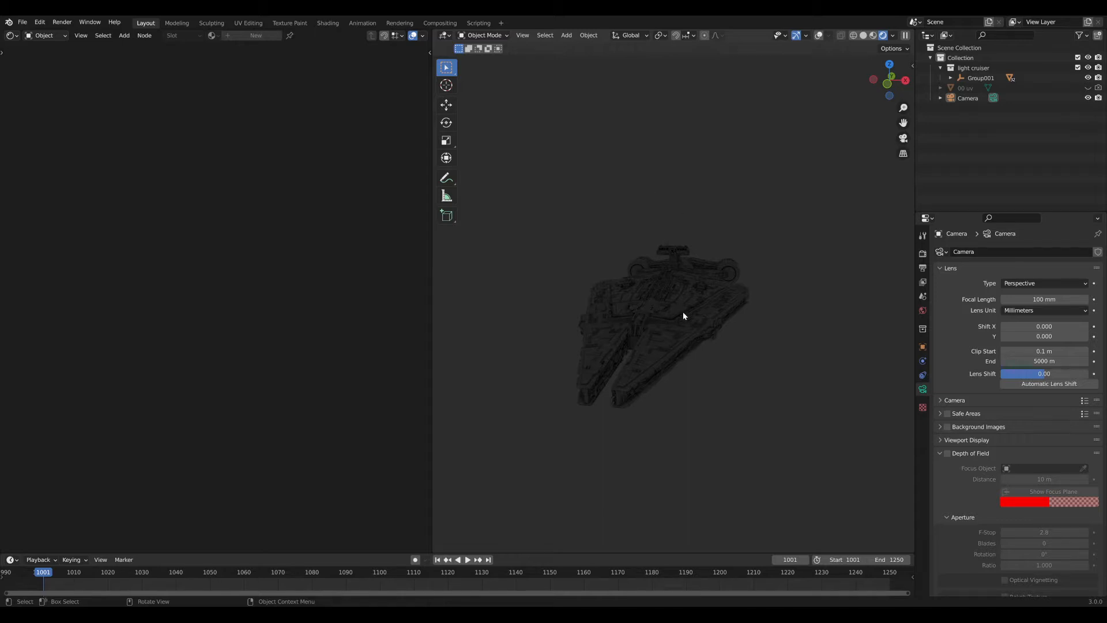
left_click(922, 310)
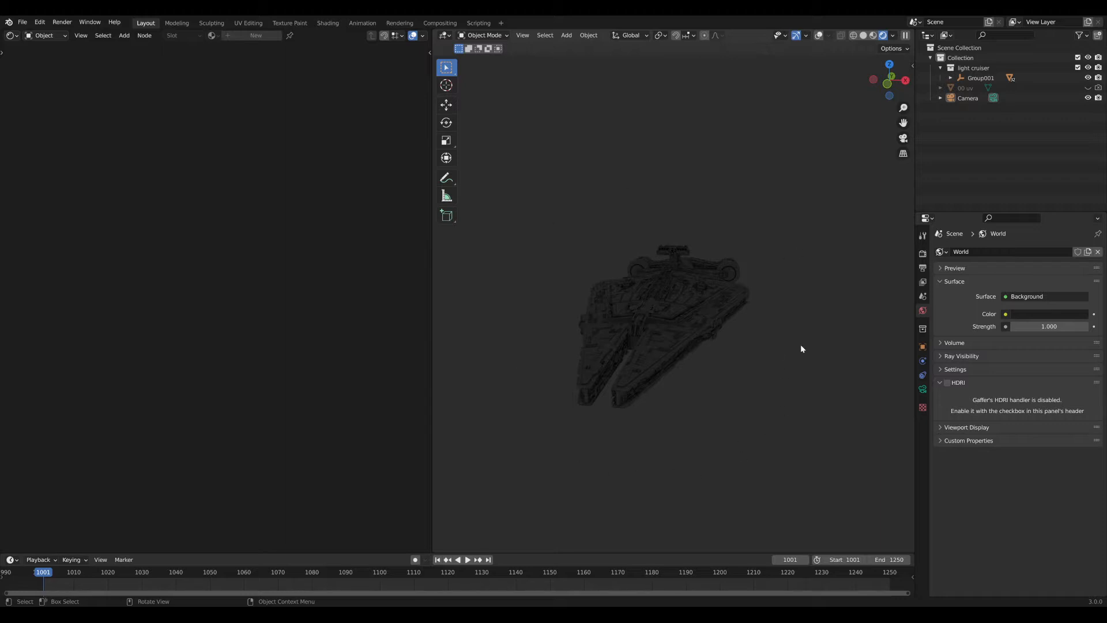
Add a Sun light via Shift+A > Light > Sun, then zoom in on the ship.
key("shift+a")
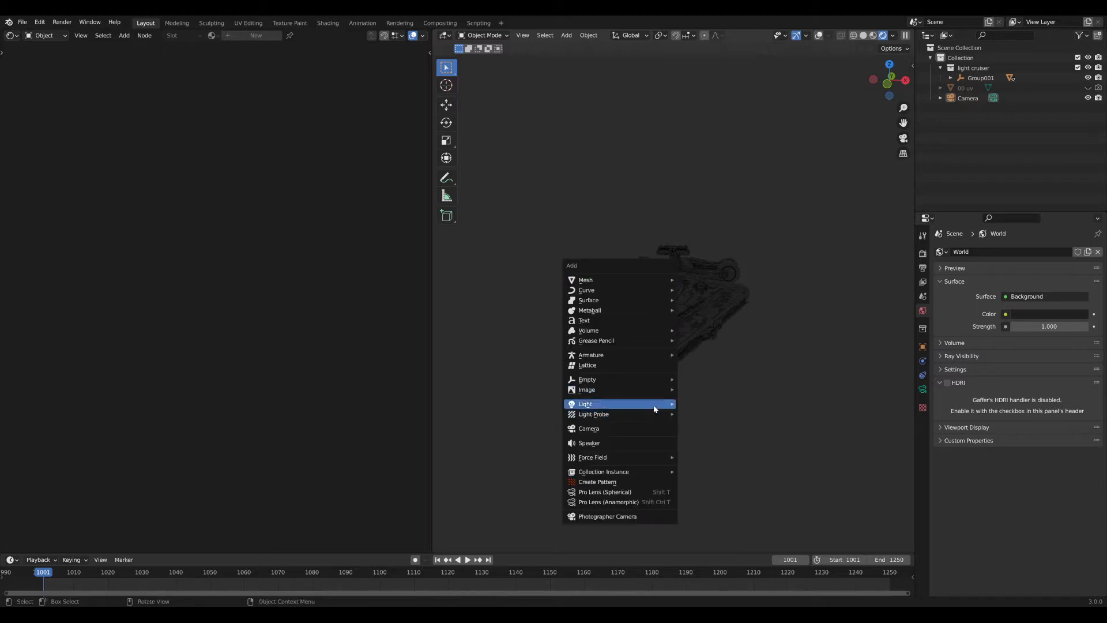
mouse_move(646, 409)
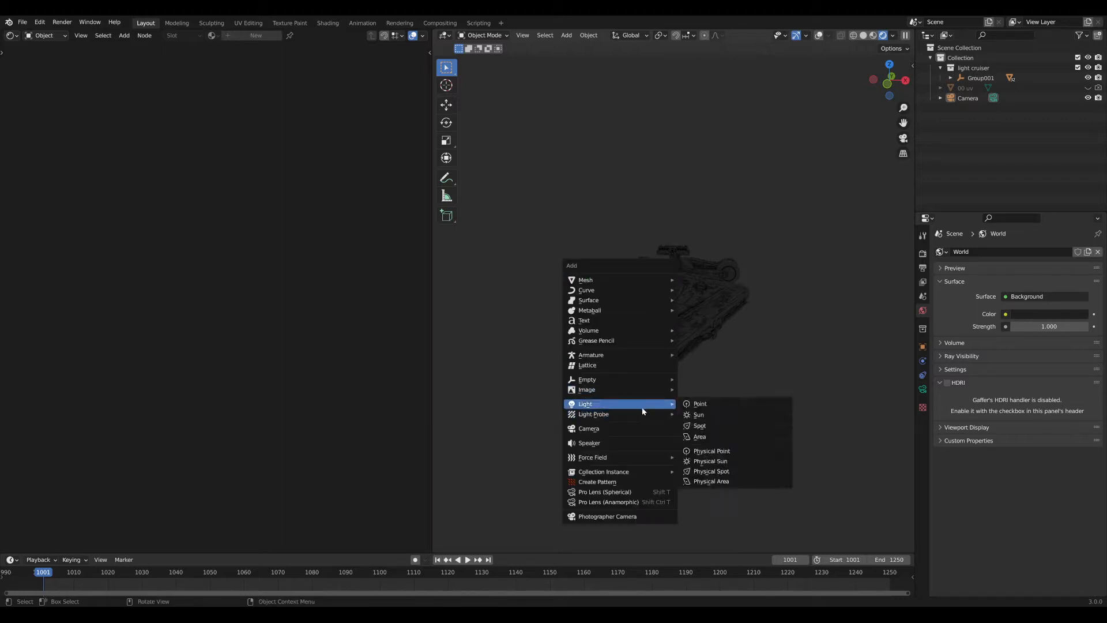
left_click(705, 415)
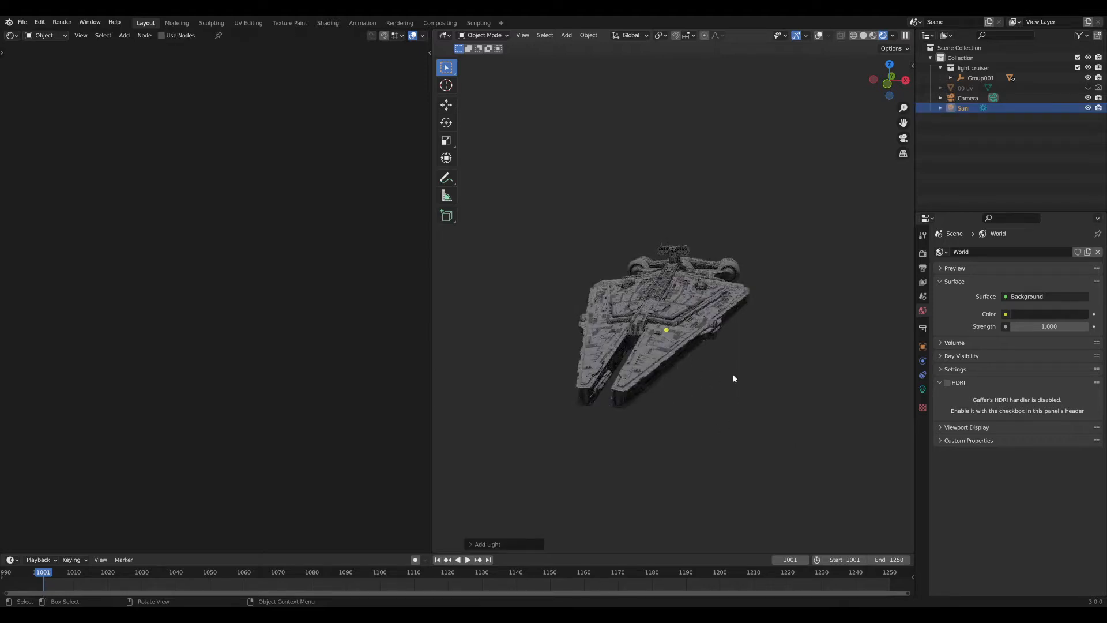
middle_click_drag(755, 232, 734, 249)
scroll(723, 274, "up", 4)
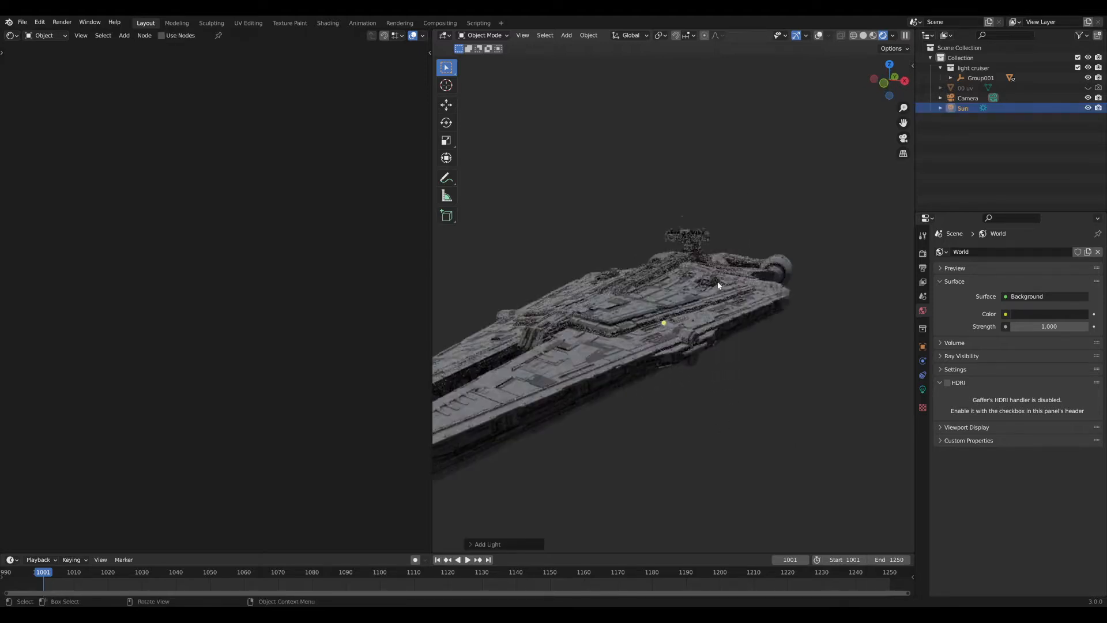
key("shift+a")
mouse_move(718, 283)
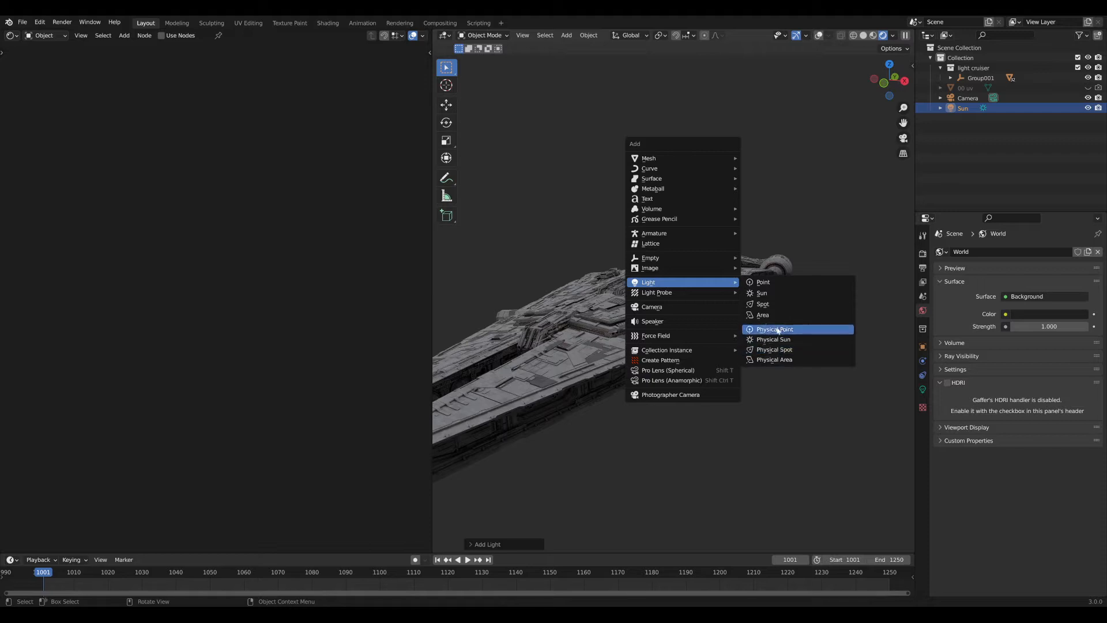
key("Escape")
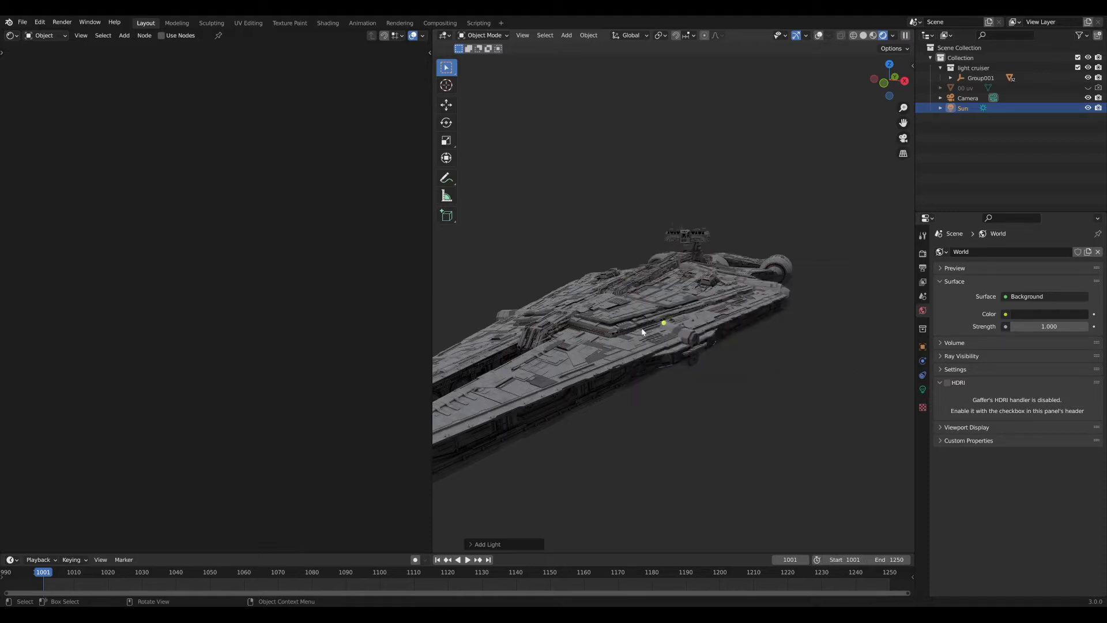
With overlays shown, move the Sun light above and to the left of the cruiser.
left_click(820, 35)
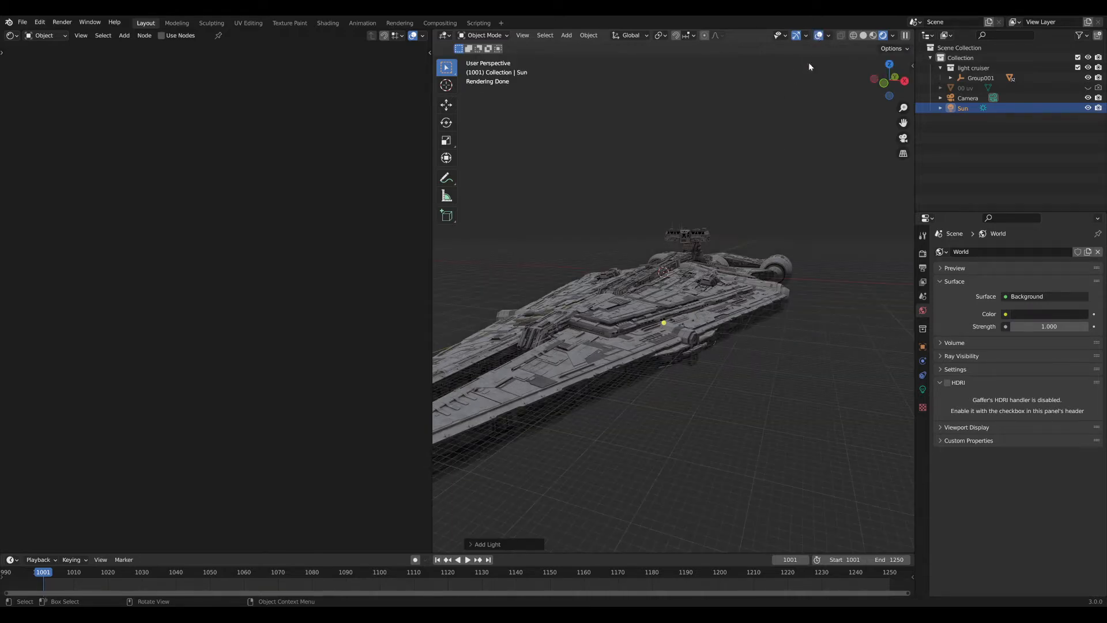
scroll(735, 317, "down", 3)
key("g")
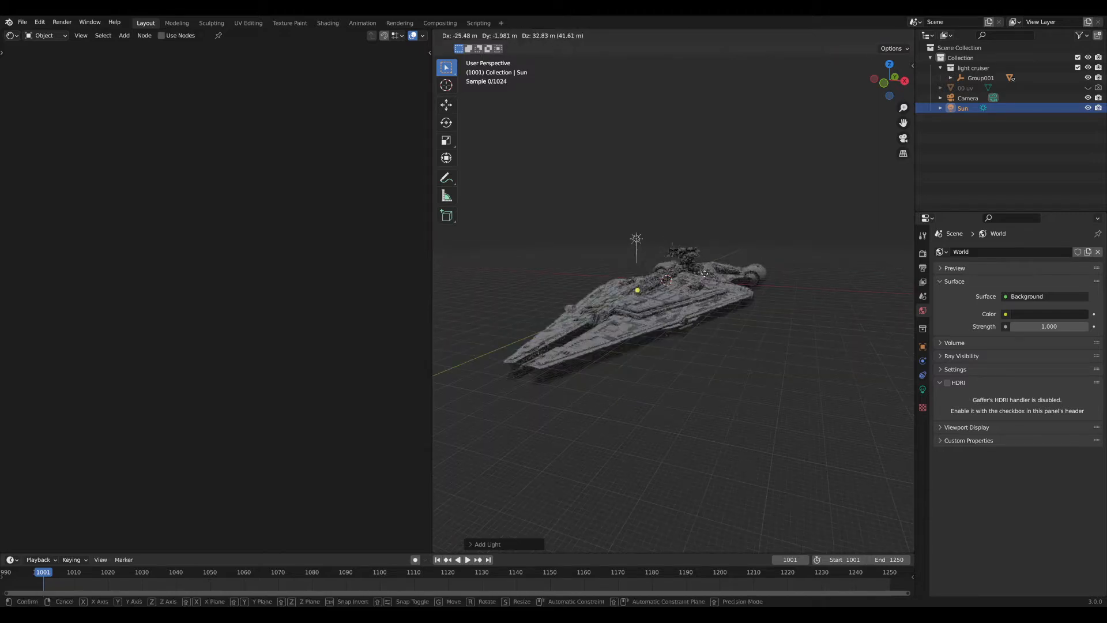
left_click(693, 284)
middle_click_drag(690, 296, 656, 317)
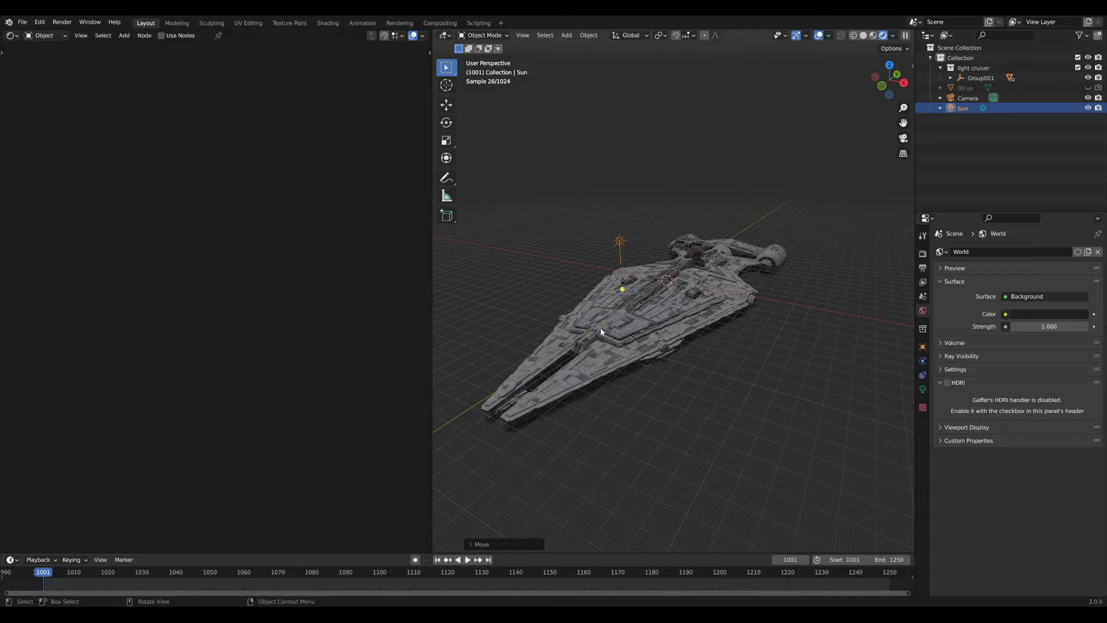
Rotate the Sun's direction toward the hull, check the camera view, and hide overlays.
left_click_drag(622, 289, 719, 287)
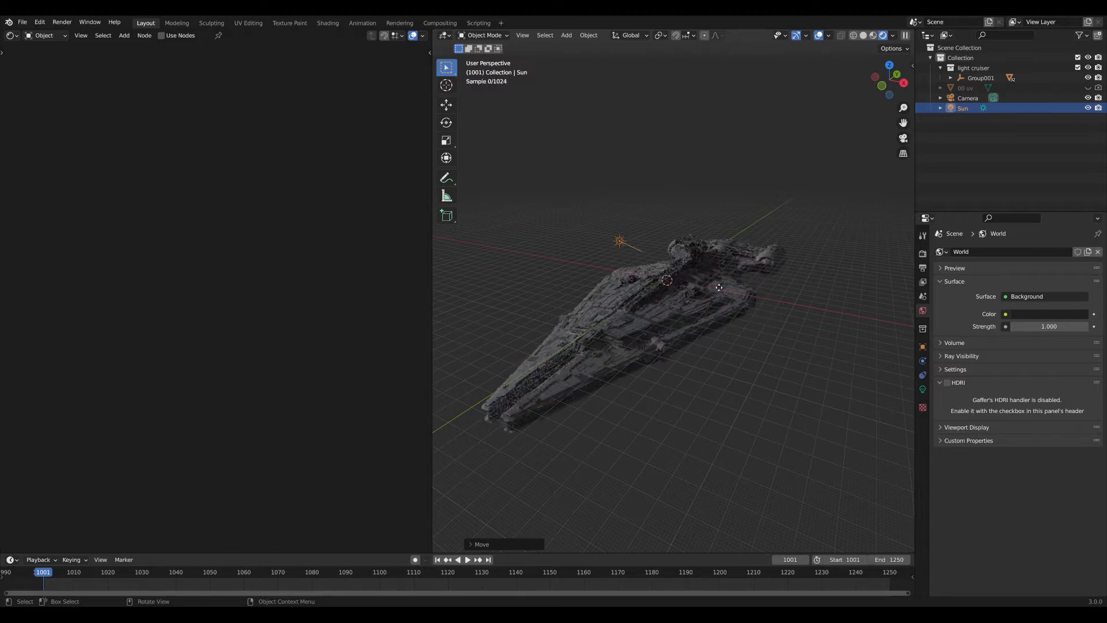
middle_click_drag(633, 317, 739, 309)
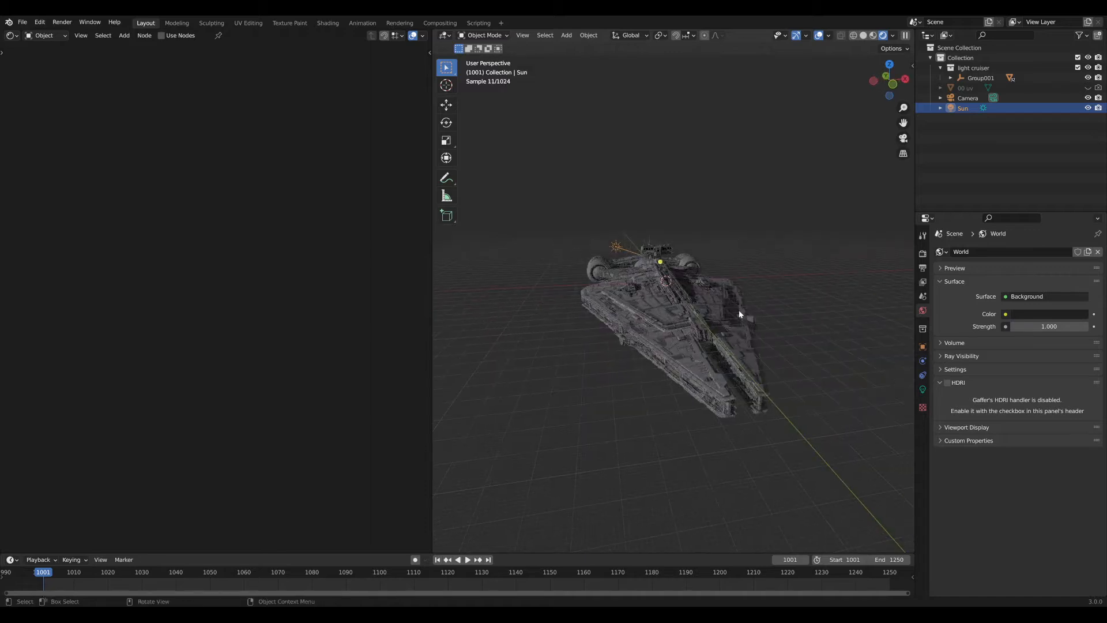
key("KP_0")
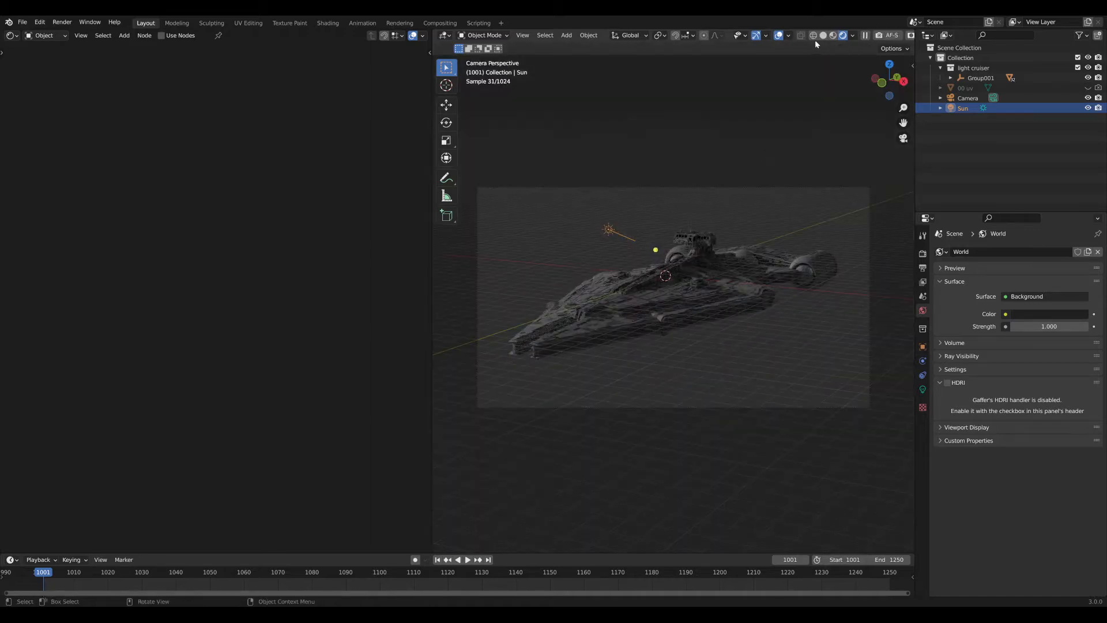
left_click(780, 36)
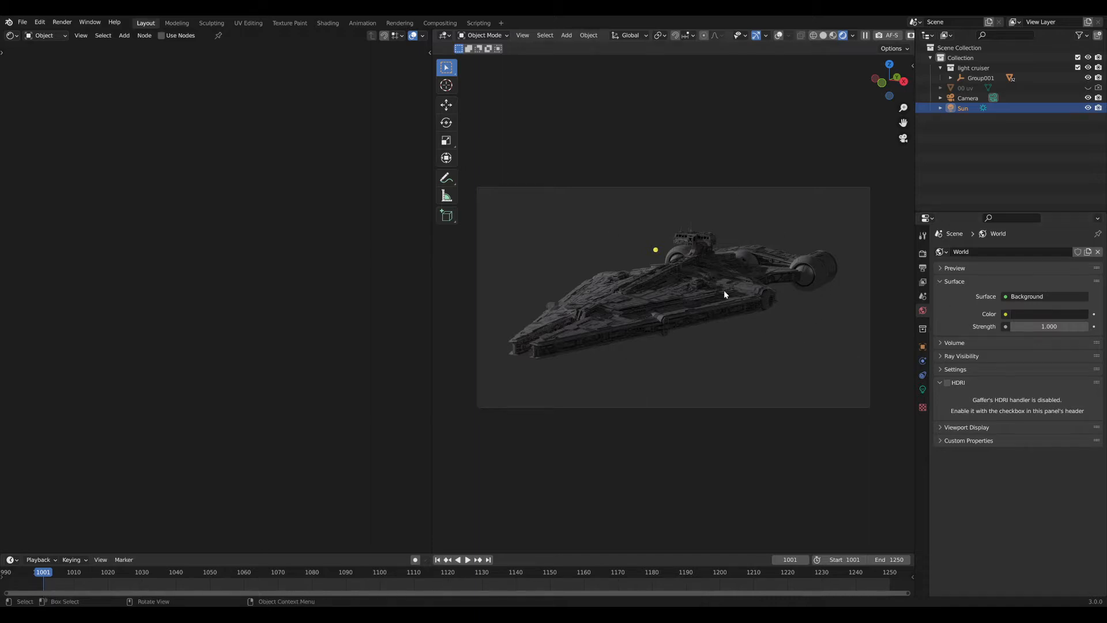
middle_click_drag(725, 289, 758, 327)
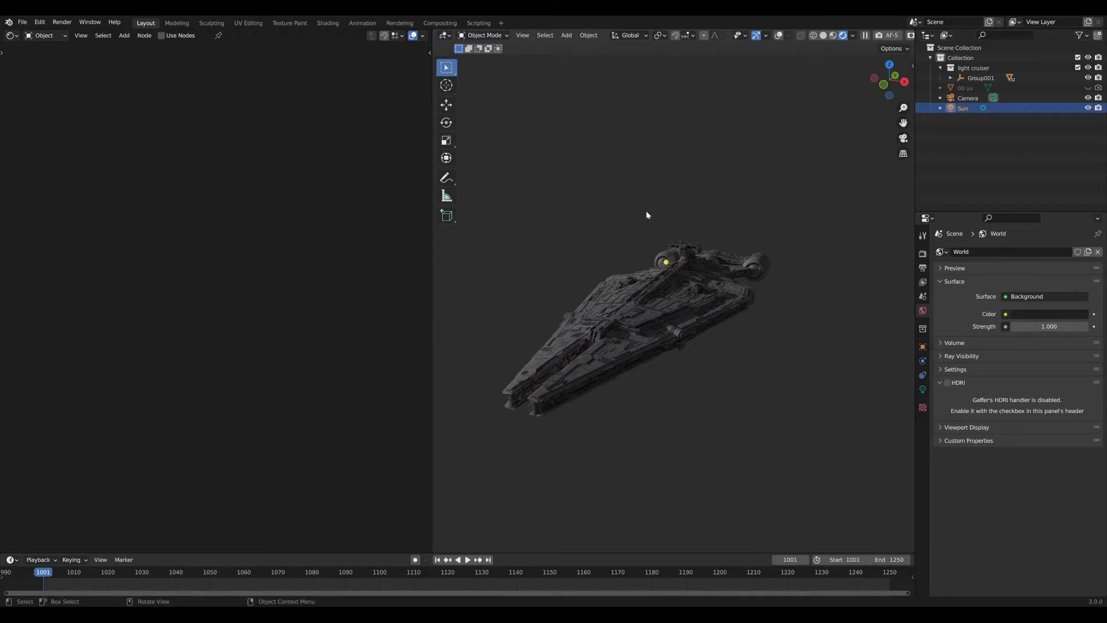
Switch the Sun's light unit to Irradiance (W/m2) and set it to 175.
left_click(922, 389)
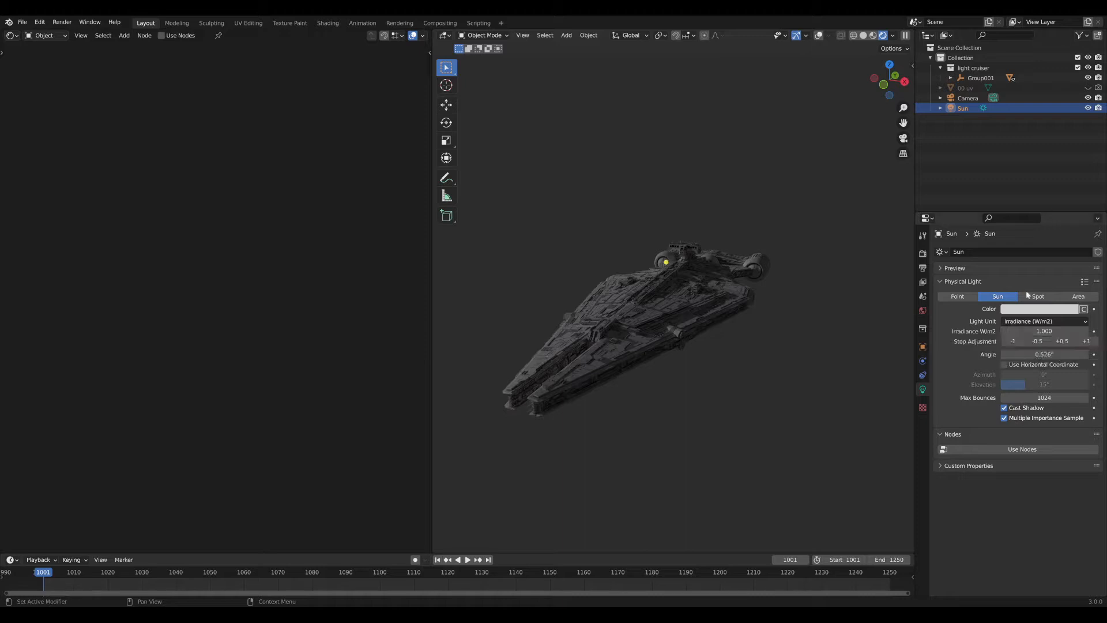
left_click(1033, 322)
left_click(1019, 333)
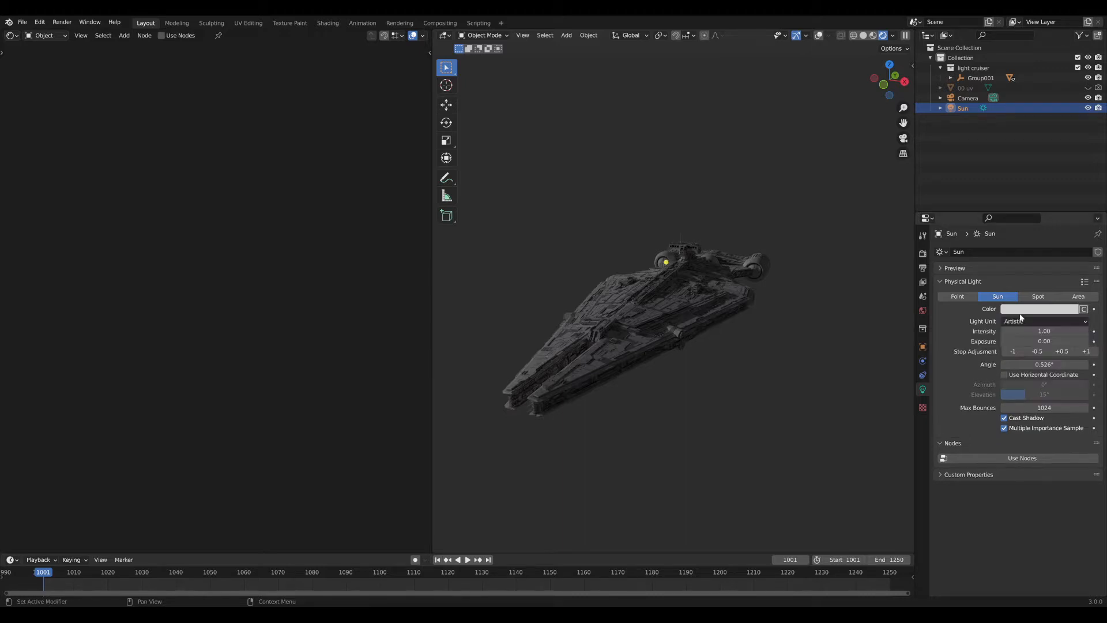
left_click(1018, 325)
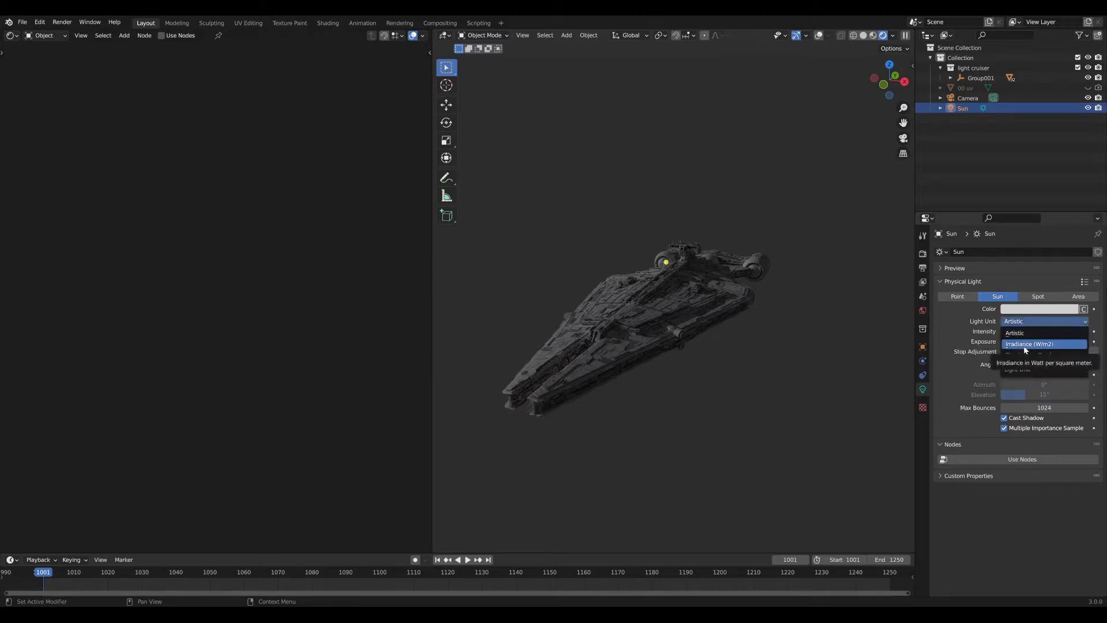
left_click(1023, 340)
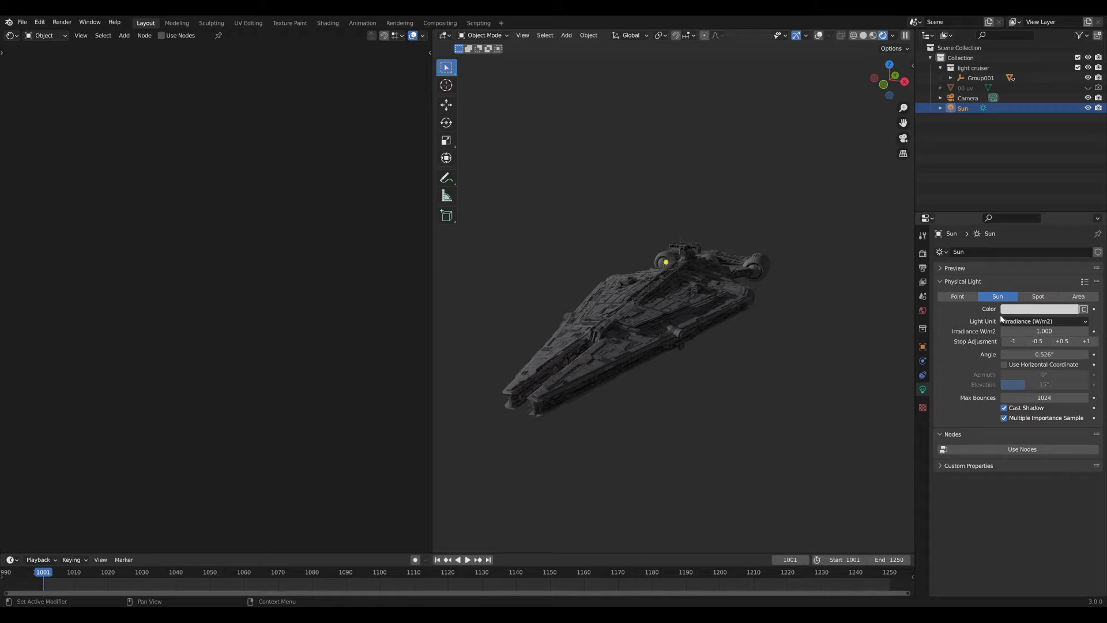
left_click(1031, 331)
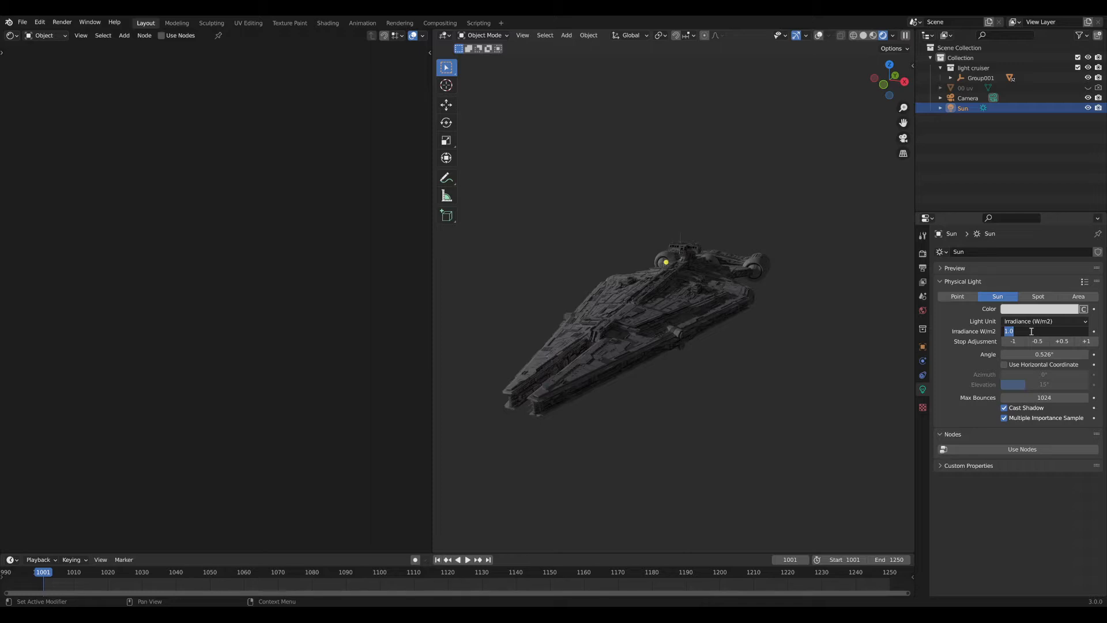
type("5")
key("Return")
left_click(1032, 331)
type("175")
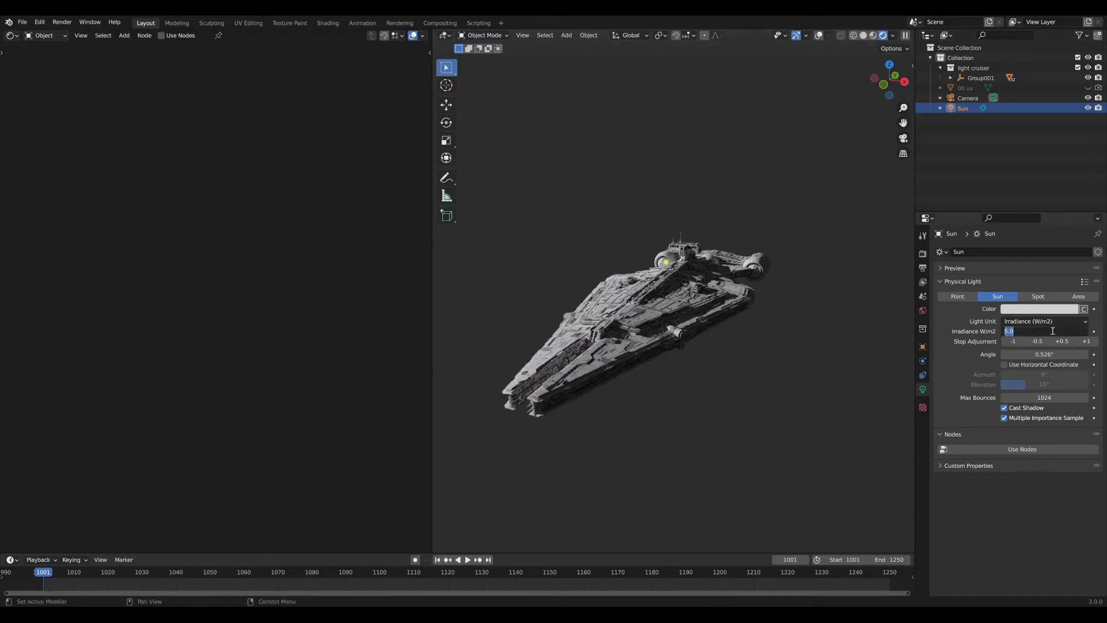
key("Return")
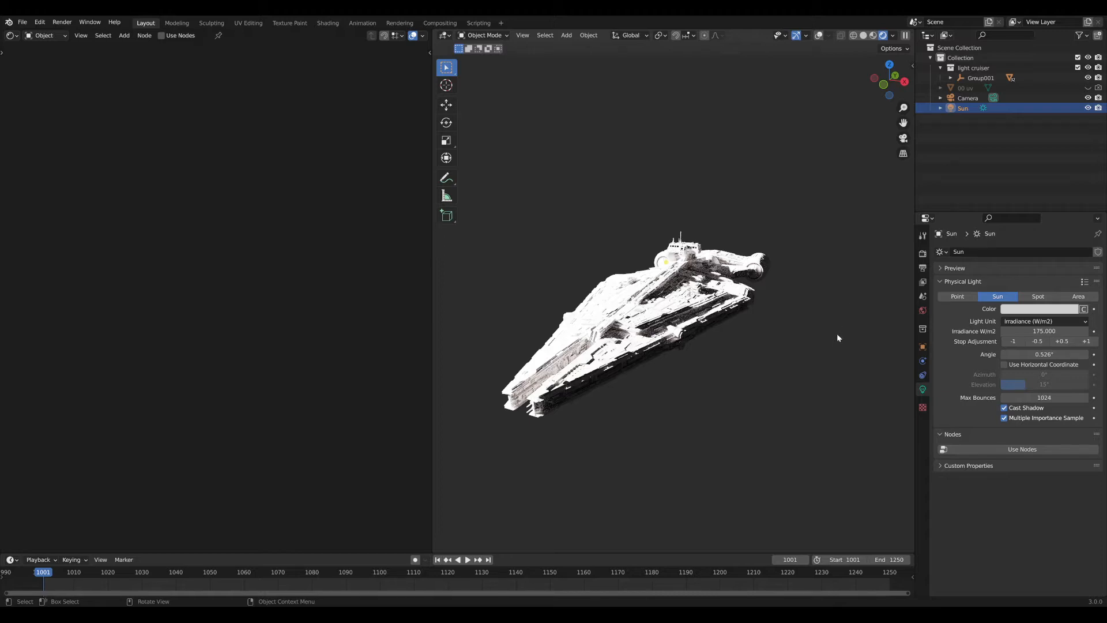
Preview the Sun at 60 W/m² irradiance, then restore it to 175 W/m².
left_click(1030, 322)
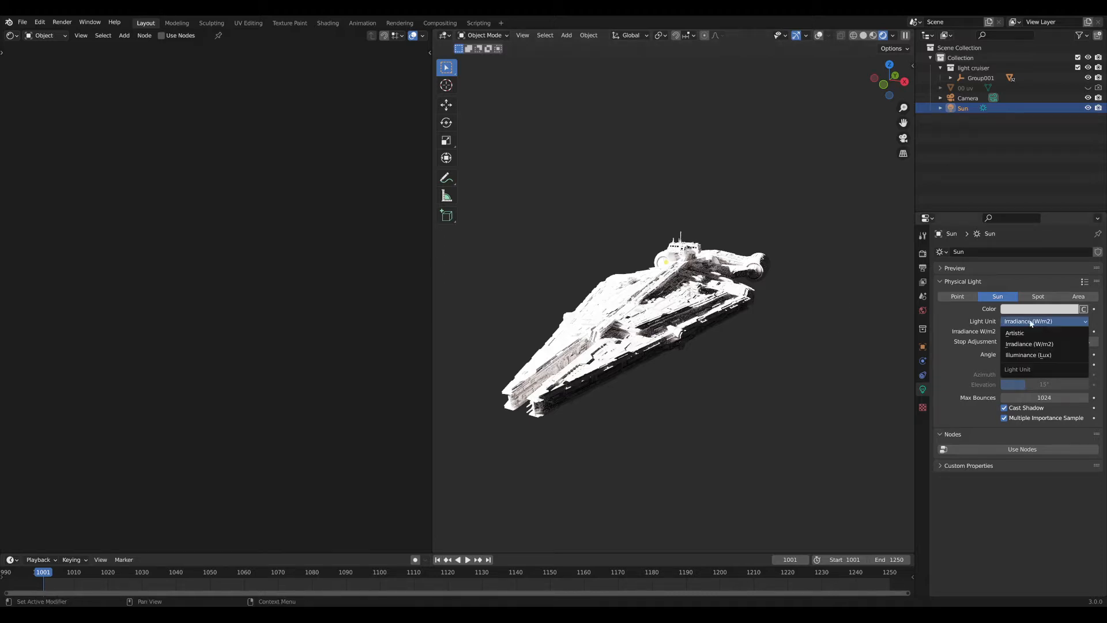
left_click(968, 98)
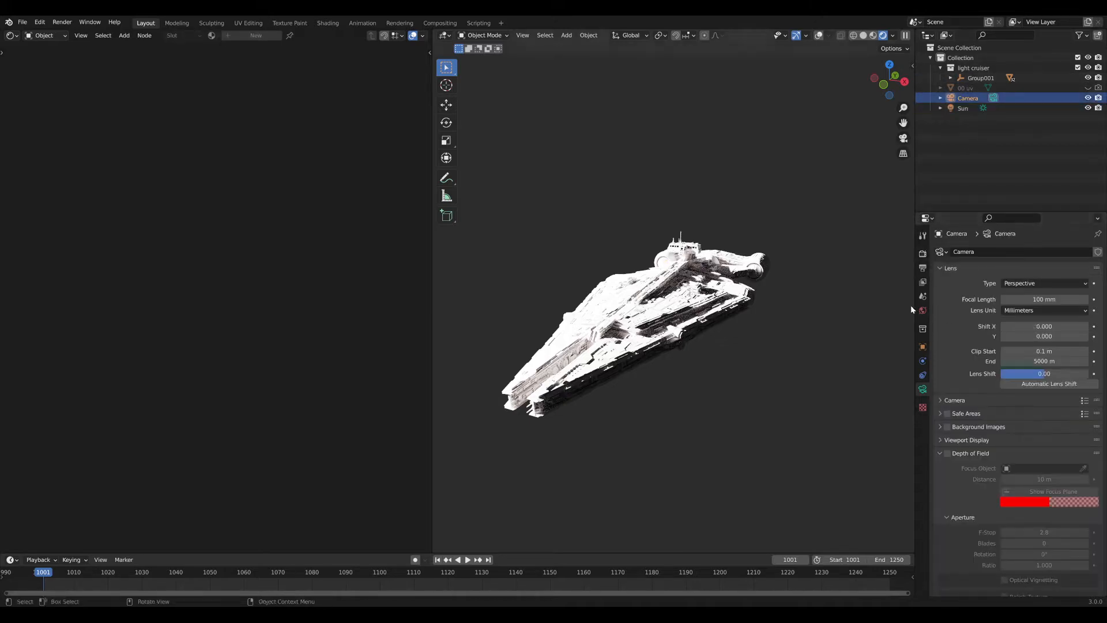
left_click(961, 108)
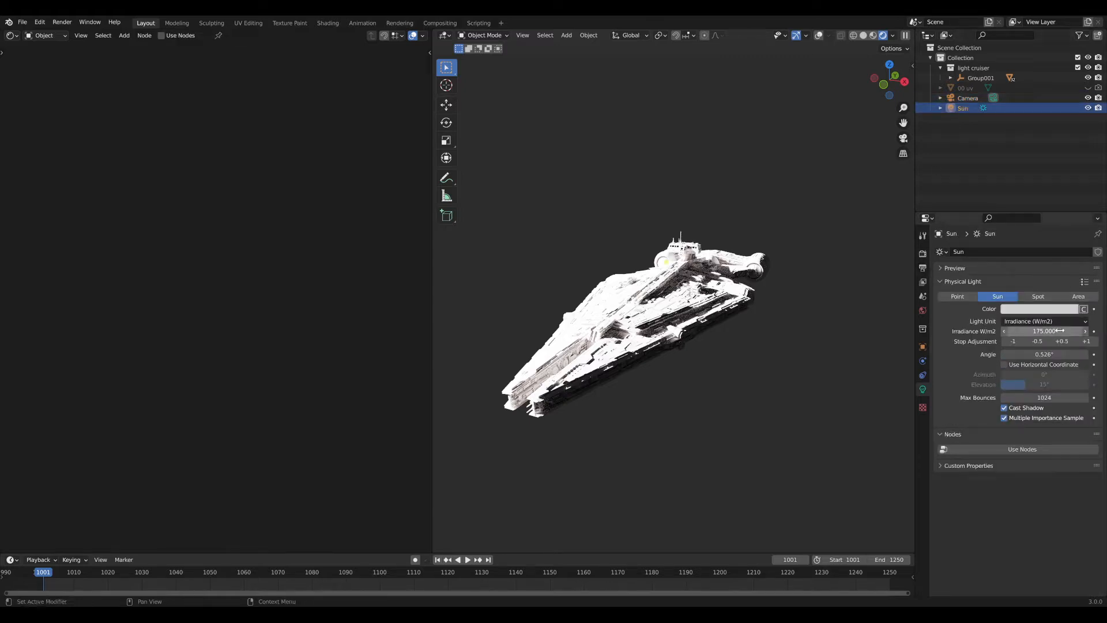
left_click(1032, 331)
type("60")
key("Return")
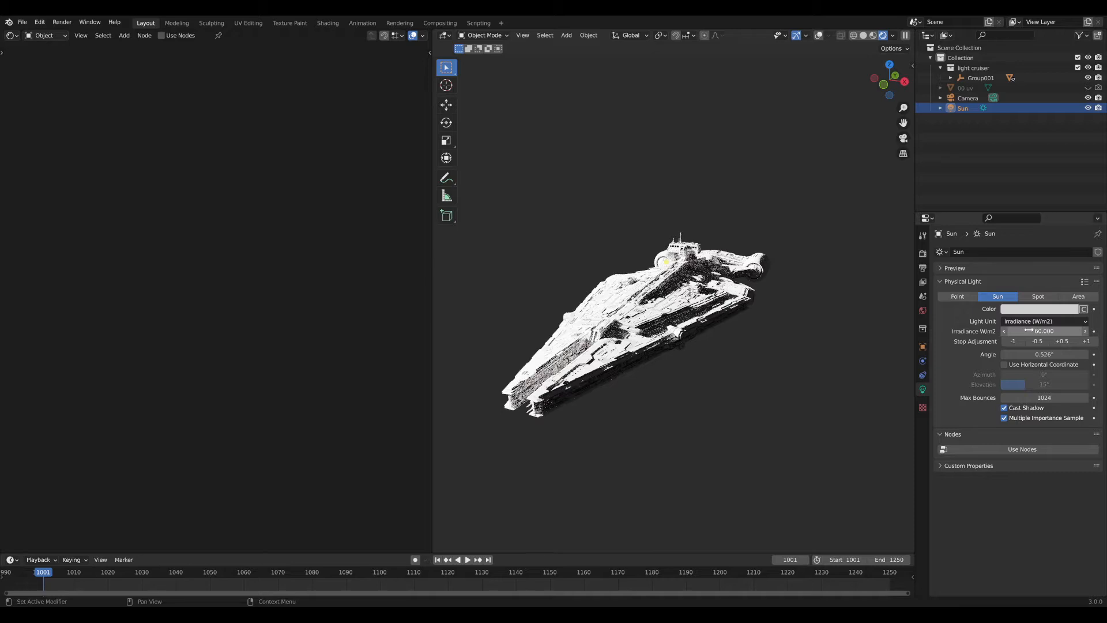
left_click(1029, 330)
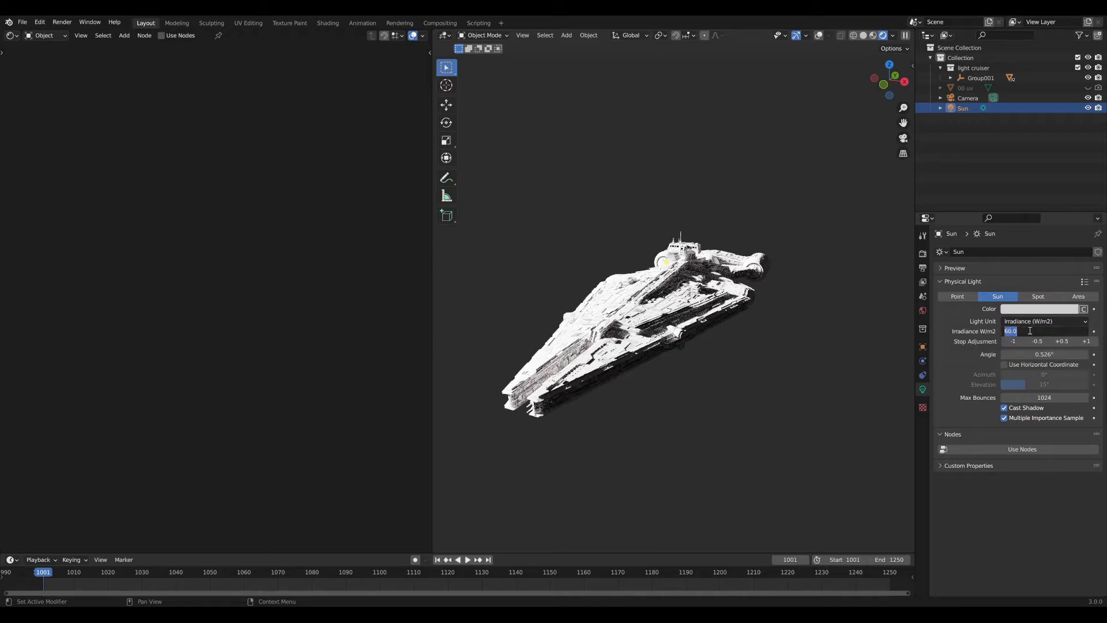
type("175")
key("Return")
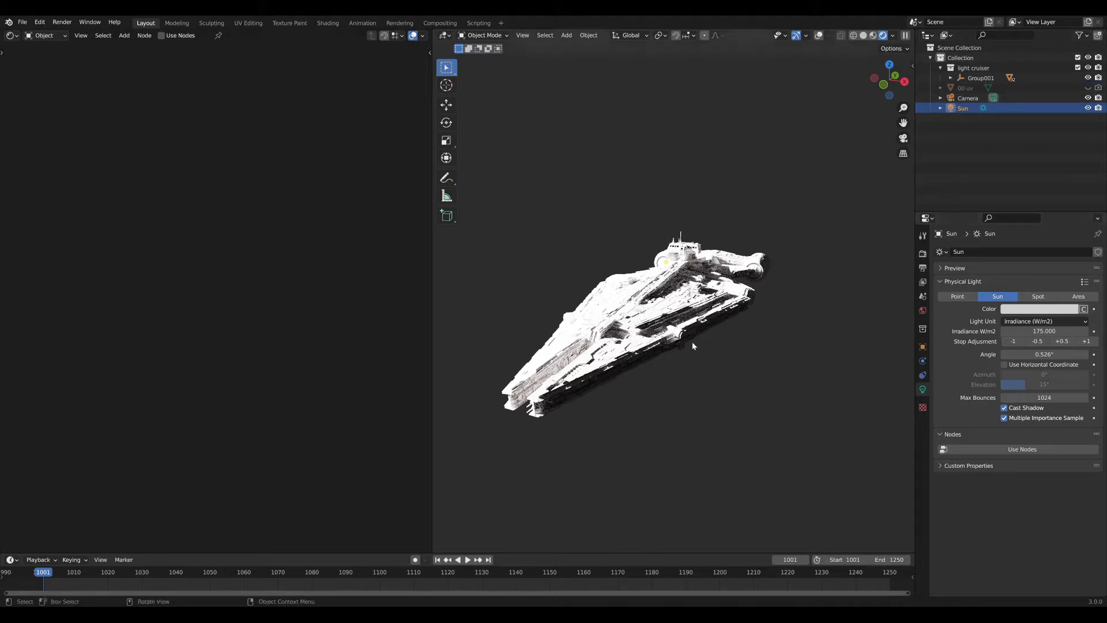
Set the Color Management exposure in Render Properties to -4.5.
left_click(922, 253)
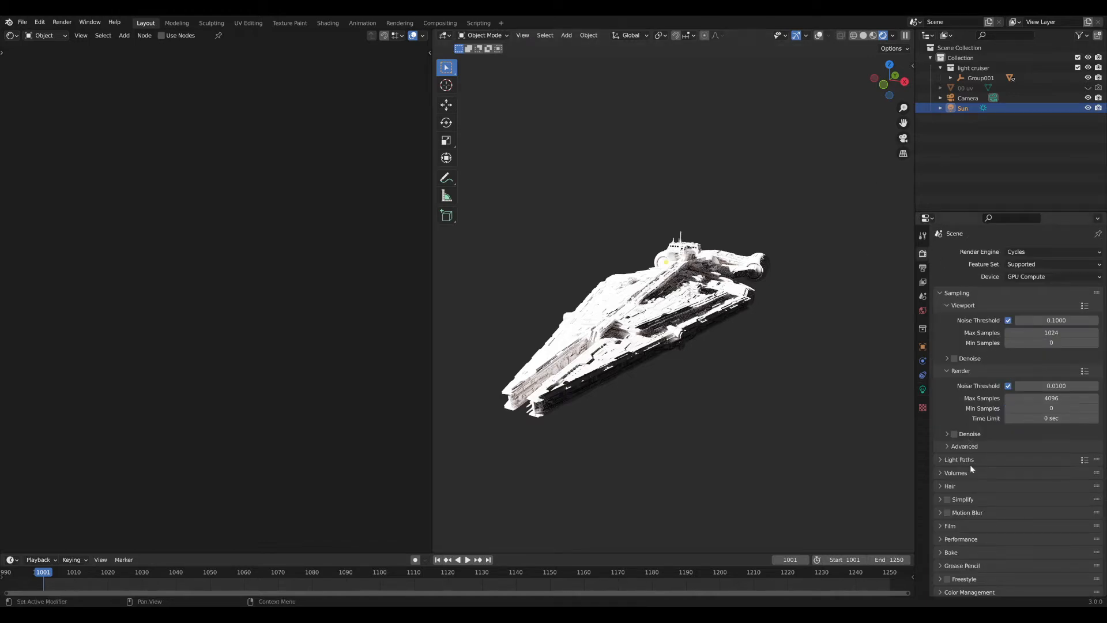
scroll(1000, 427, "down", 1)
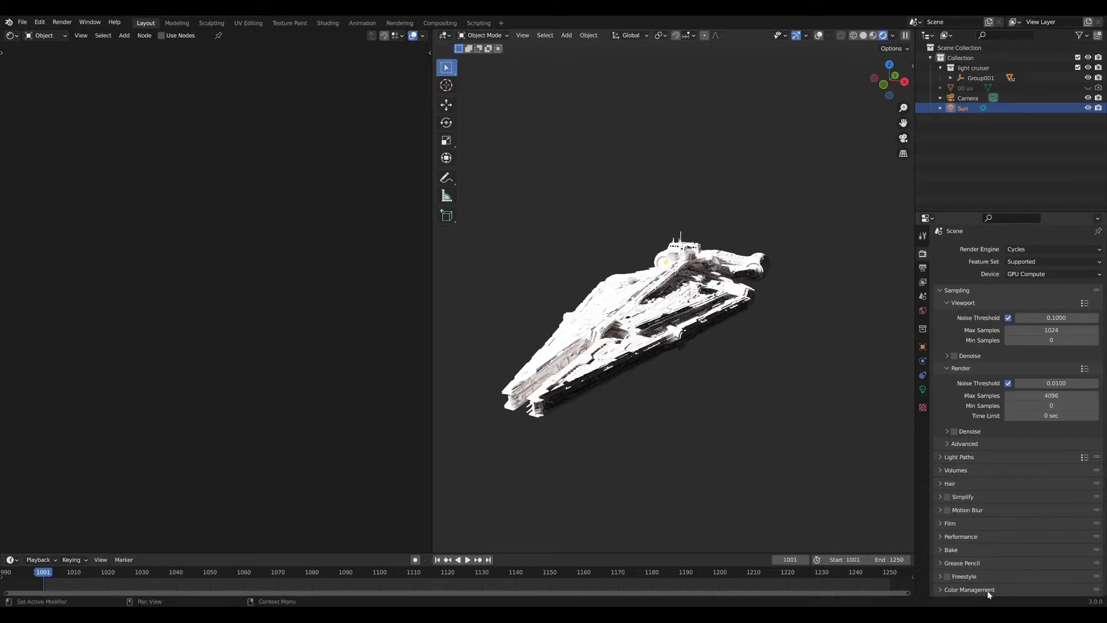
scroll(991, 562, "down", 4)
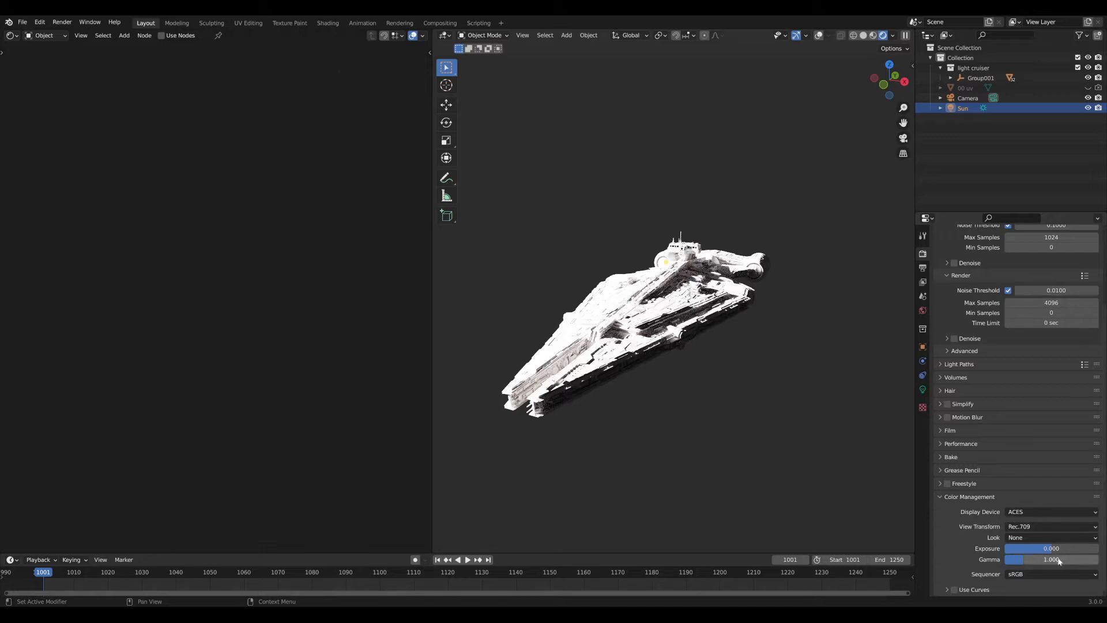
left_click_drag(1066, 550, 1029, 549)
left_click(1036, 548)
type("-4.5")
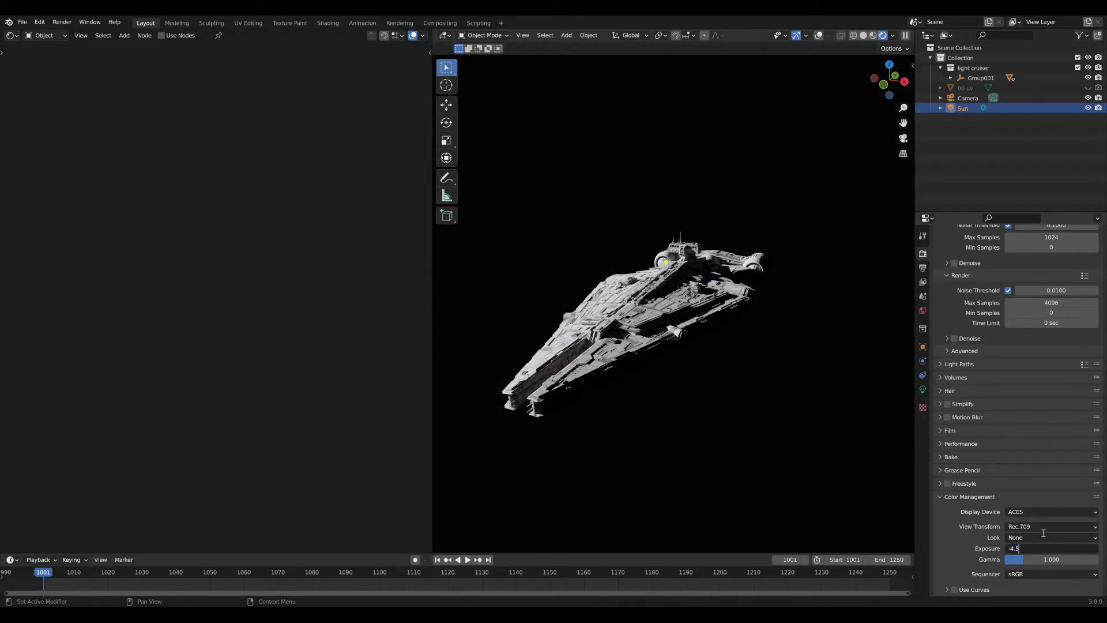
key("Return")
Select the Camera and enable Photographer exposure control in its data settings.
middle_click_drag(669, 349, 819, 260)
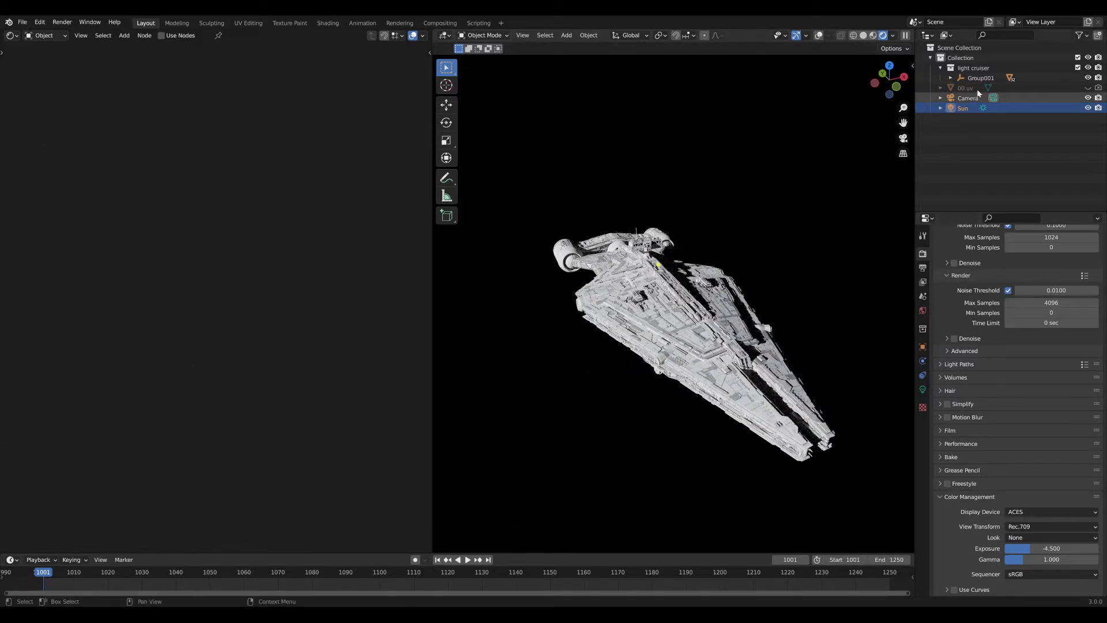
left_click(968, 99)
left_click(923, 389)
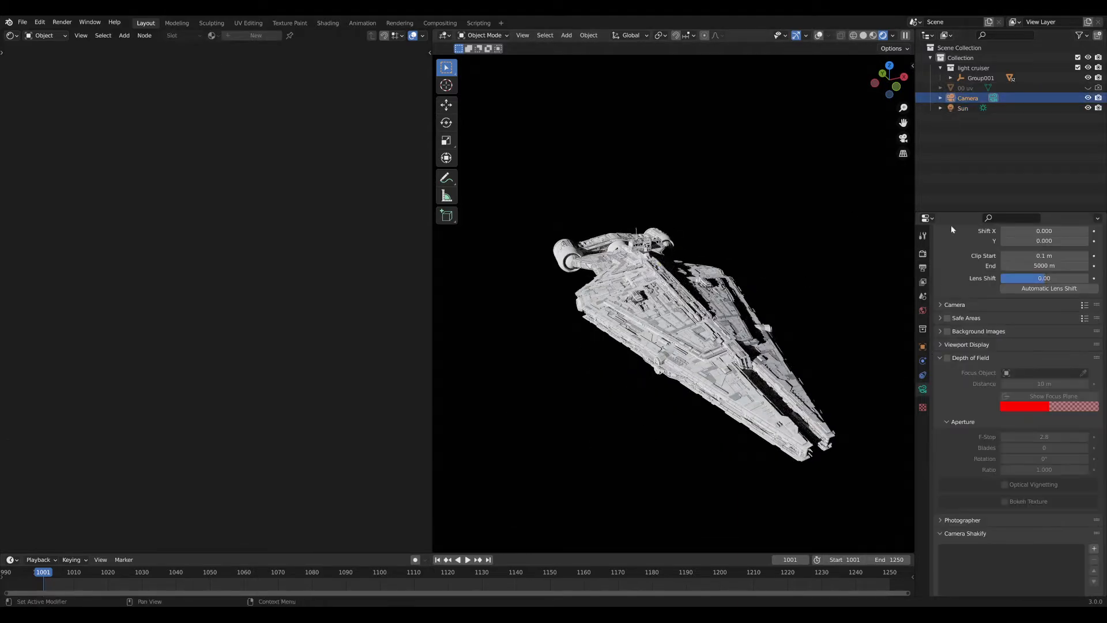
scroll(949, 412, "down", 3)
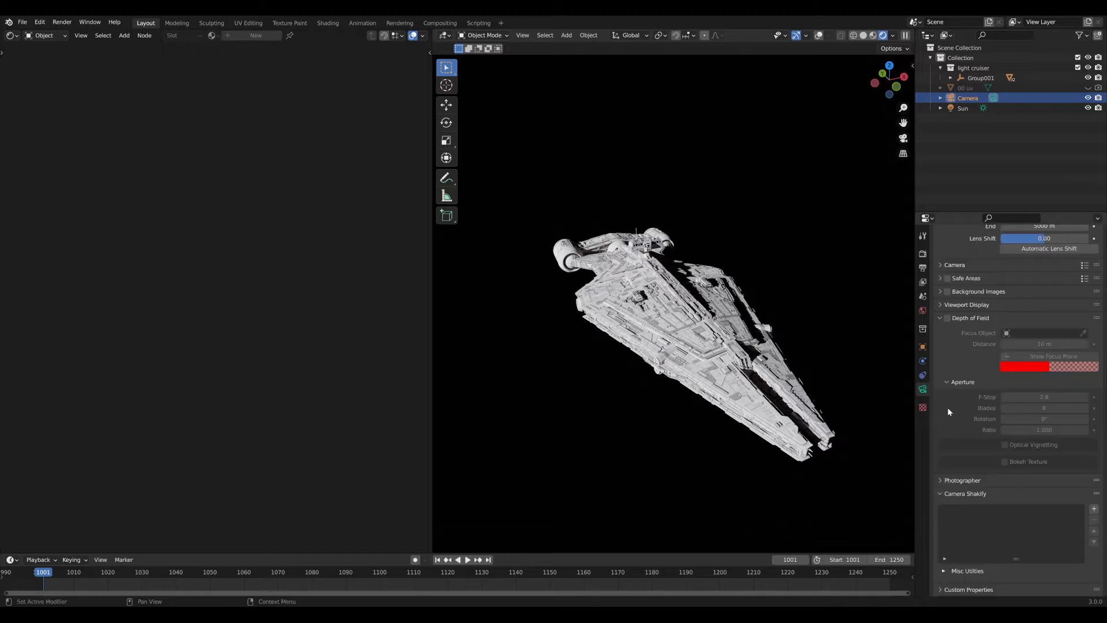
left_click(969, 481)
scroll(963, 486, "down", 4)
left_click(954, 486)
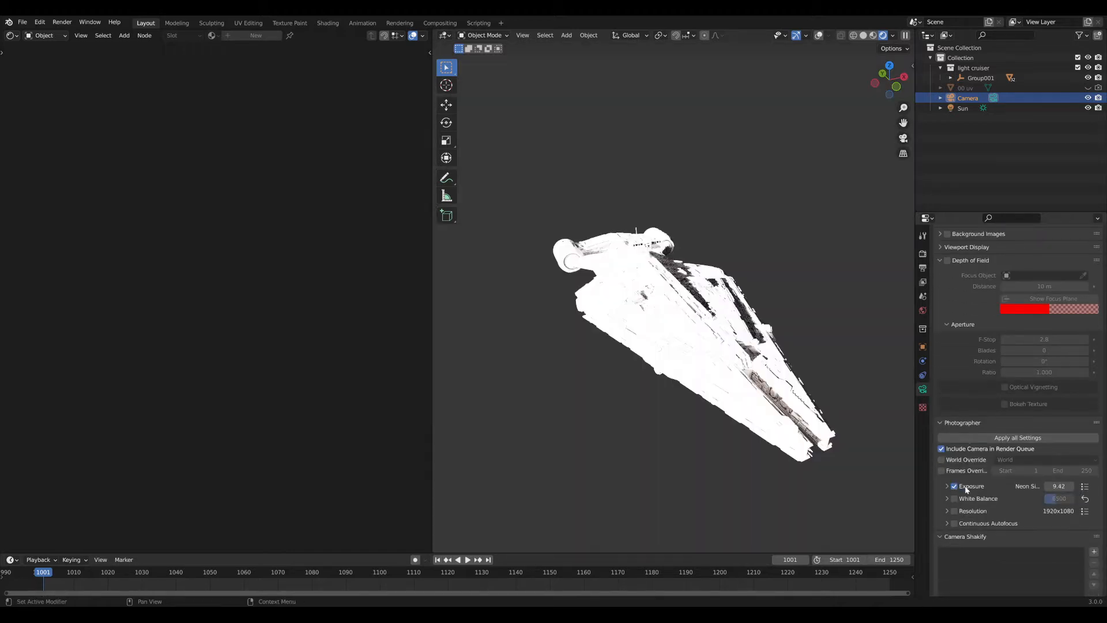
Switch Photographer exposure to Manual with 1/50 s shutter speed and f/22 aperture.
left_click(967, 489)
scroll(968, 490, "down", 3)
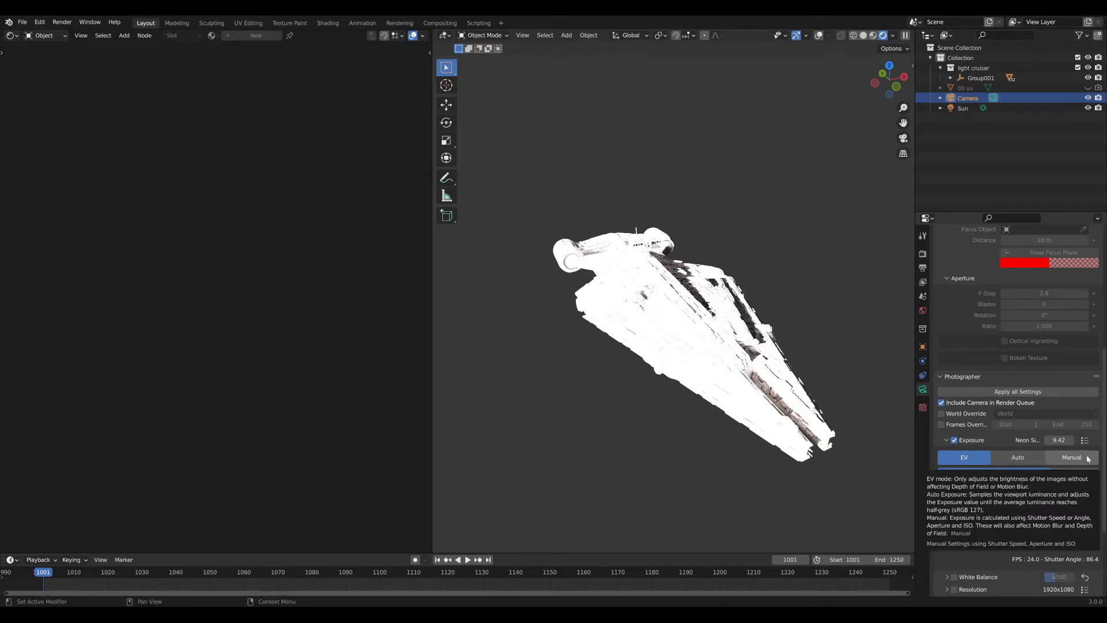
middle_click_drag(839, 411, 800, 405)
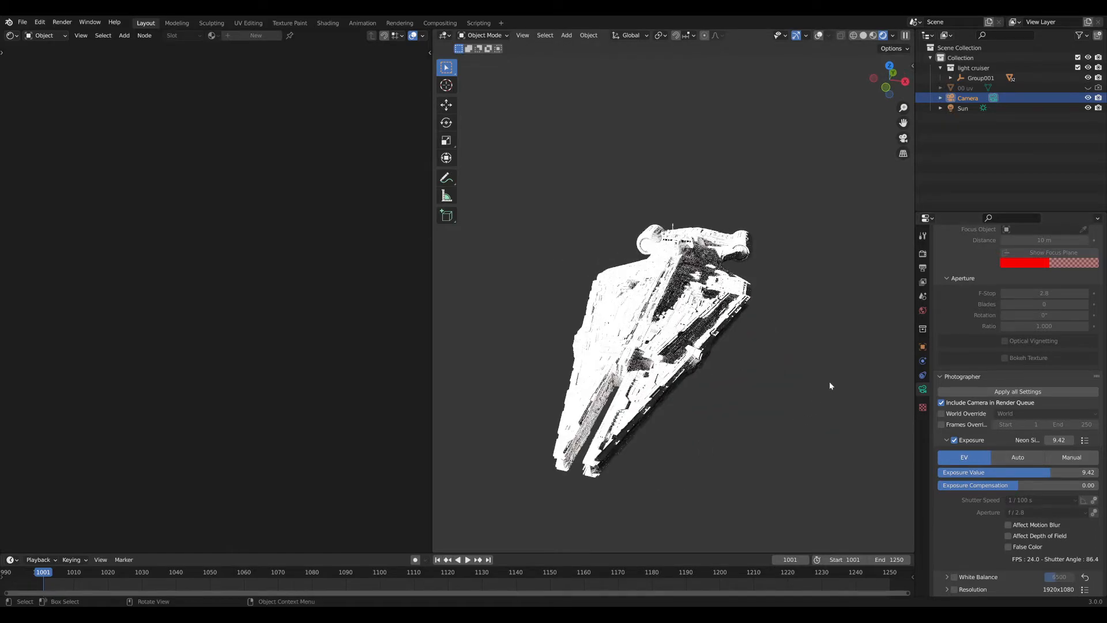
left_click(1076, 457)
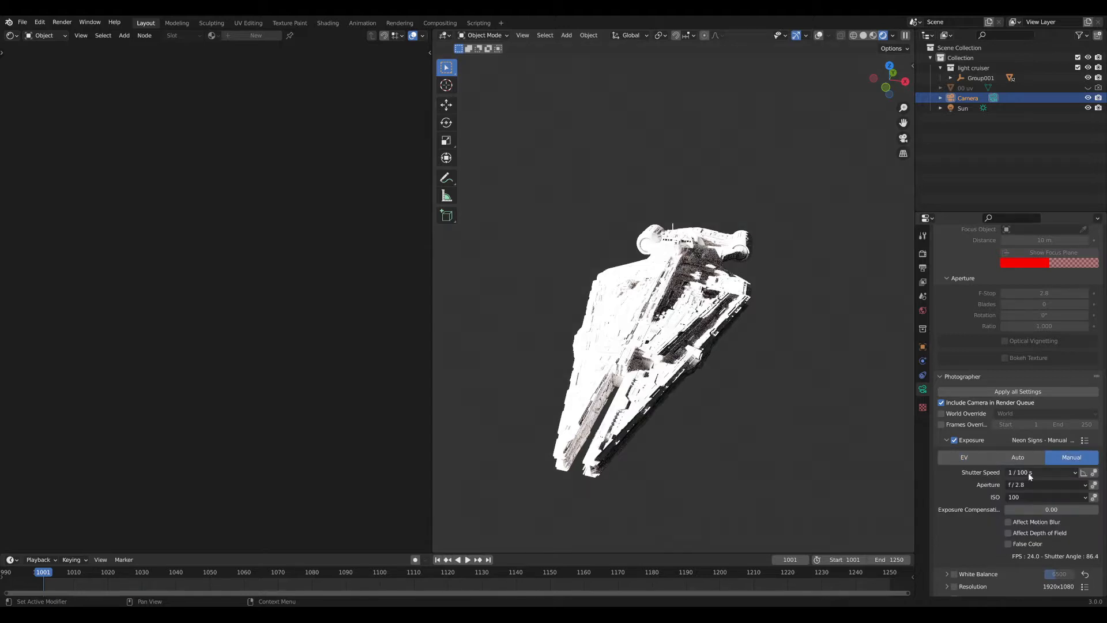
scroll(1027, 475, "up", 10)
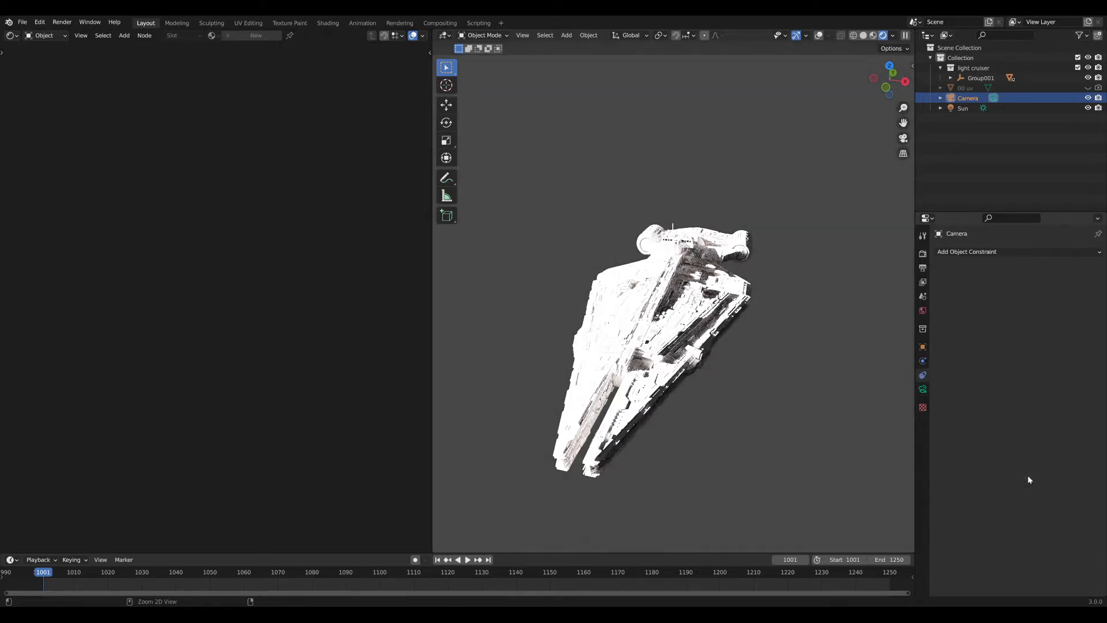
scroll(1021, 463, "down", 10)
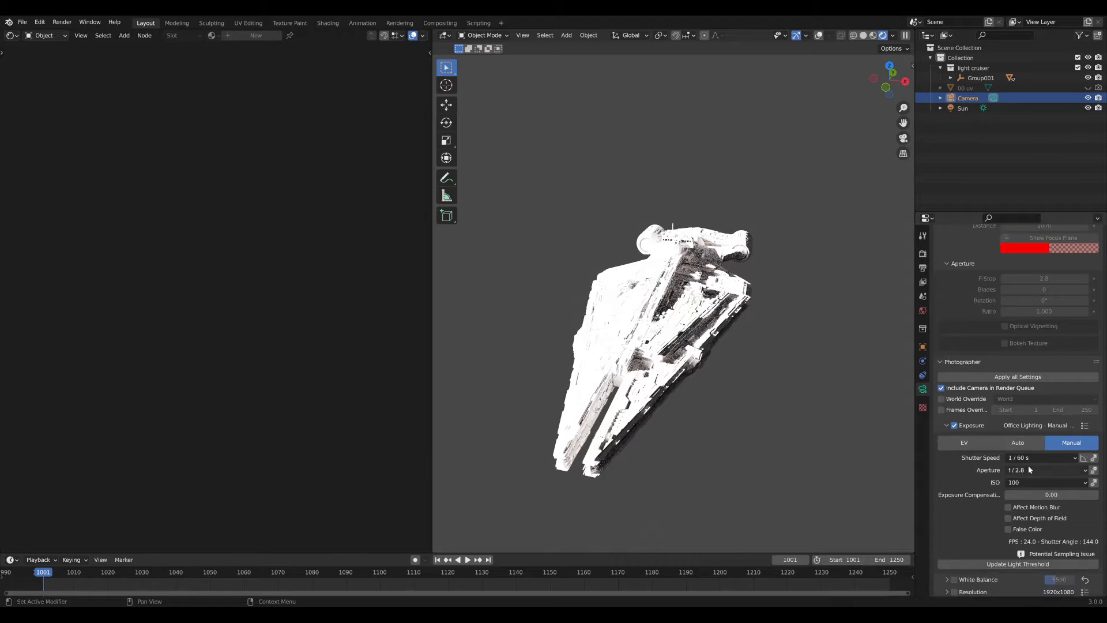
left_click(1029, 457)
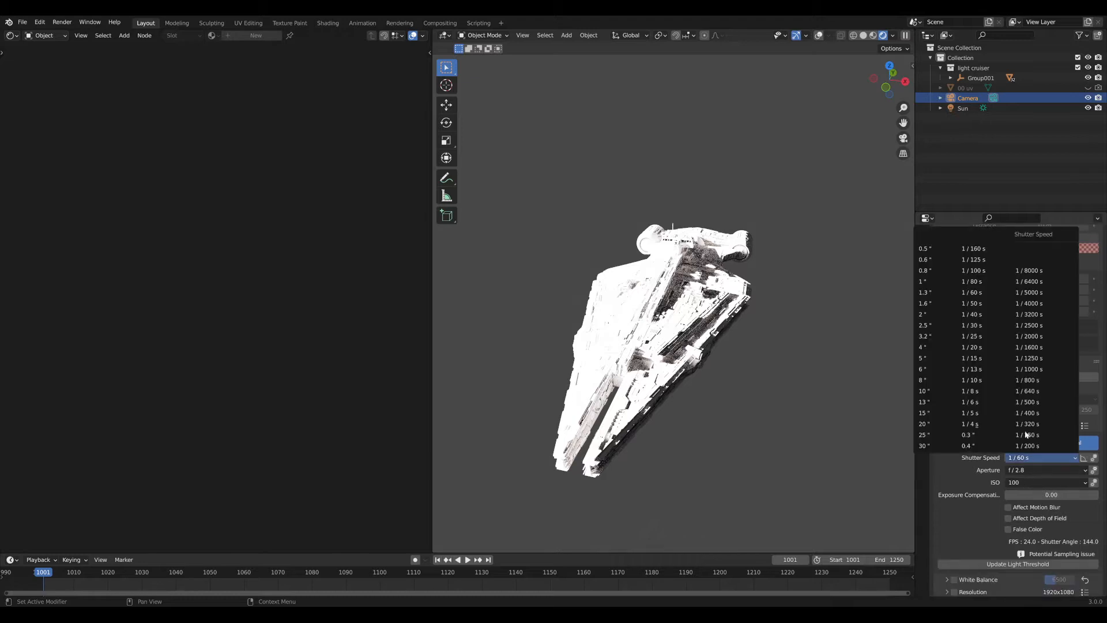
left_click(977, 303)
left_click(1033, 470)
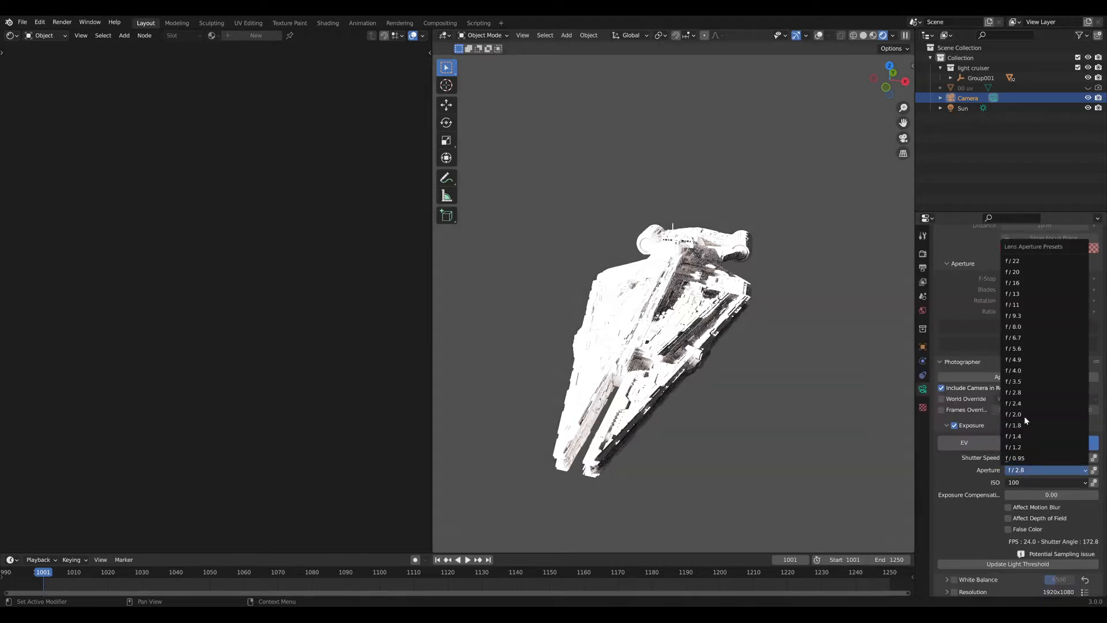
left_click(1032, 259)
Step the ISO preset down through 400 and 200 to settle on ISO 100.
middle_click_drag(813, 406, 850, 408)
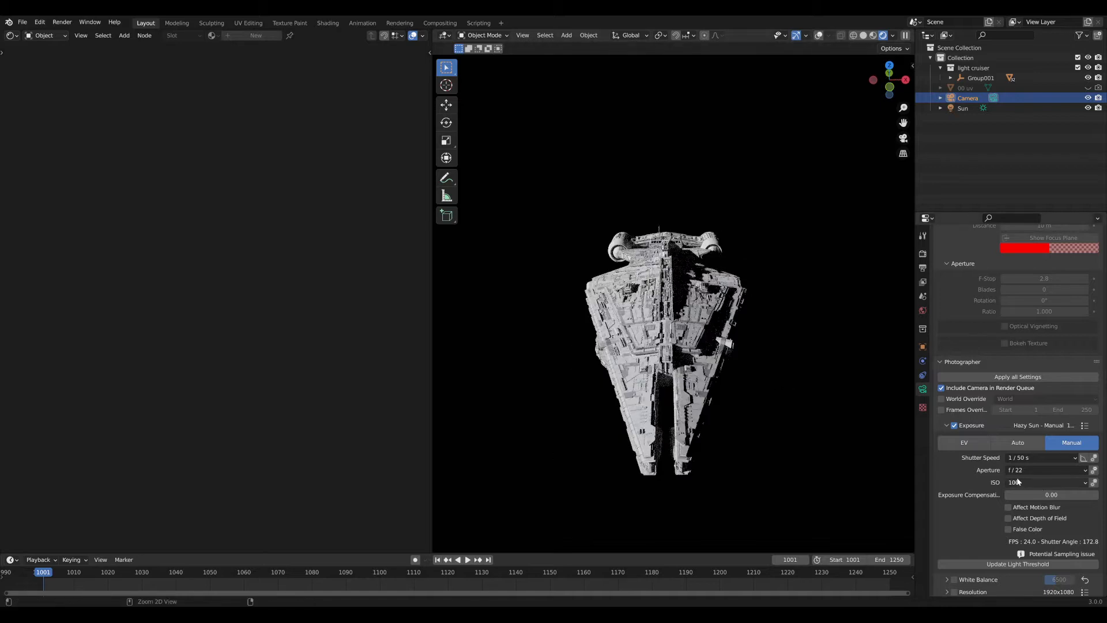
left_click(1015, 482)
left_click(996, 404)
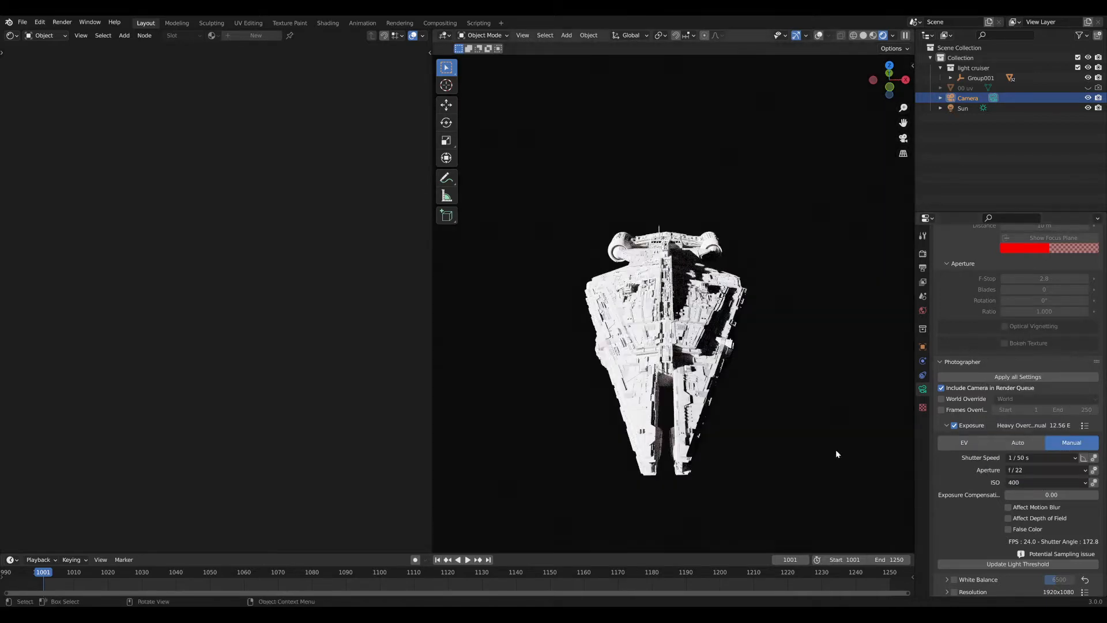
left_click(1032, 482)
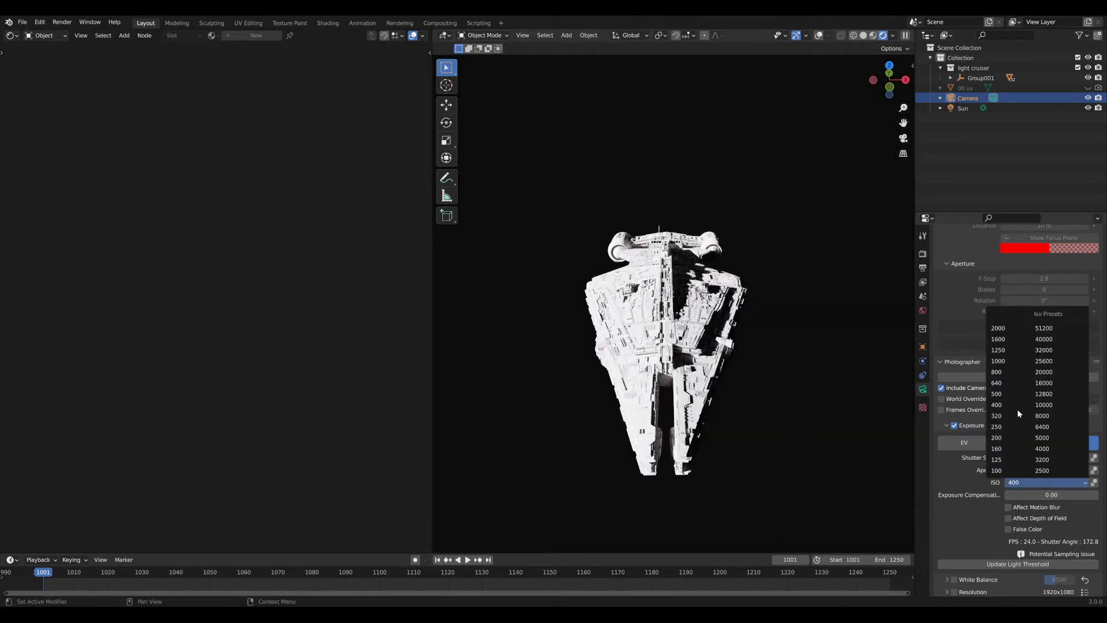
left_click(997, 437)
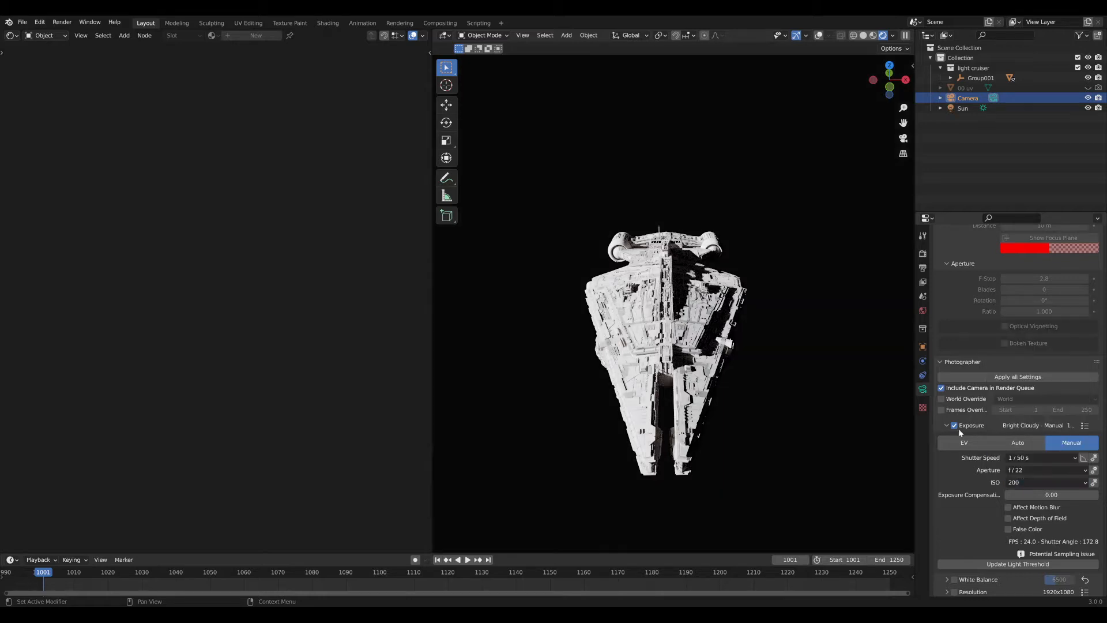
left_click(1035, 486)
left_click(996, 471)
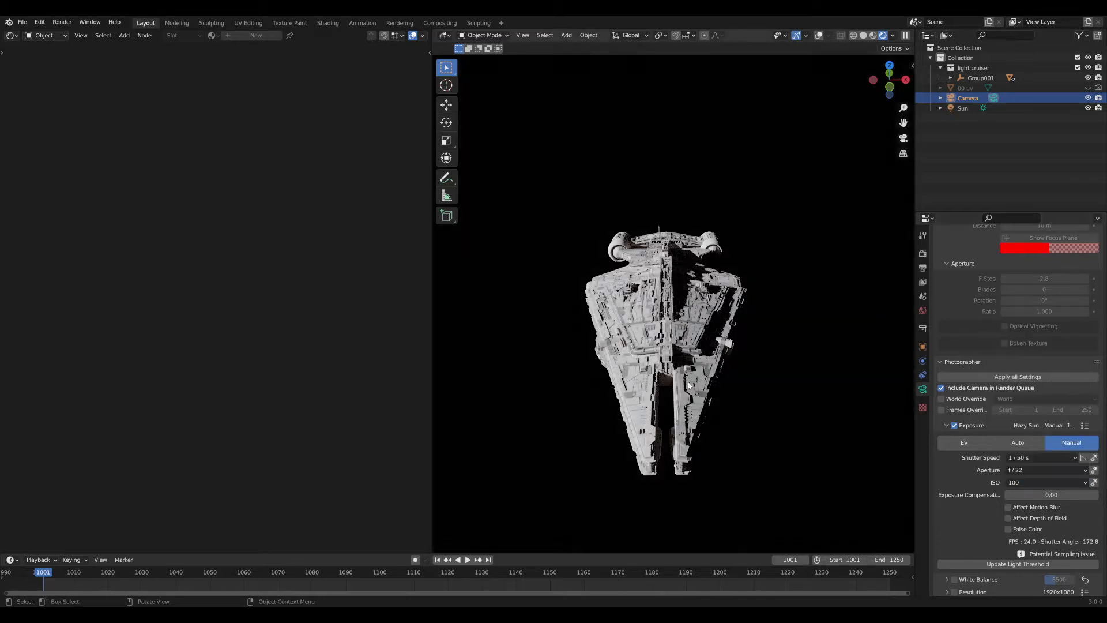
middle_click_drag(772, 300, 828, 361)
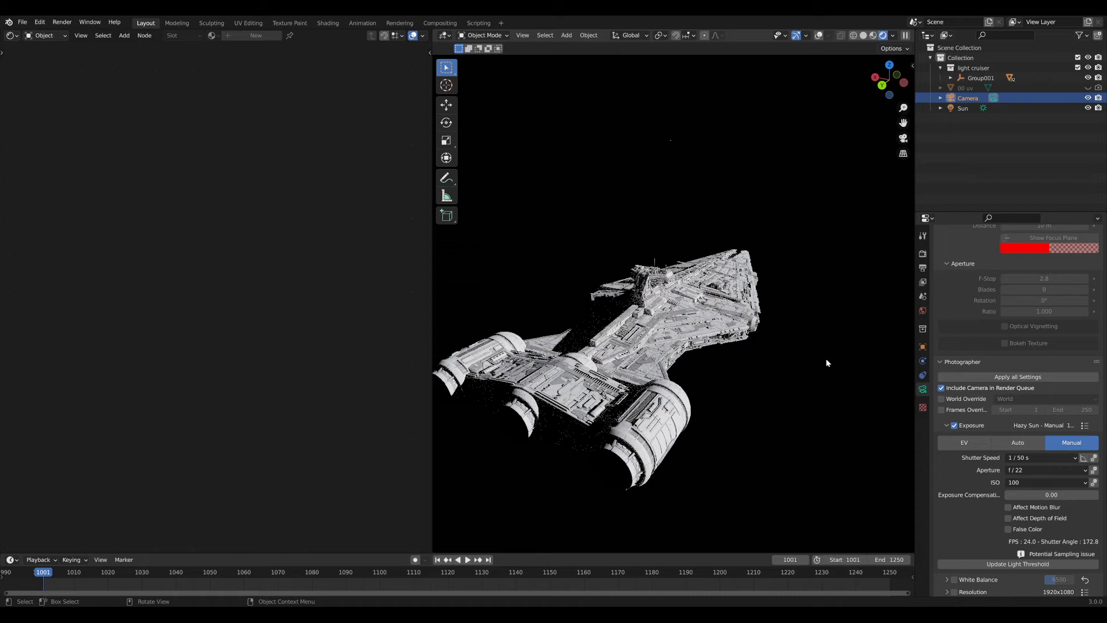
Turn off the camera's Photographer exposure control.
left_click(923, 254)
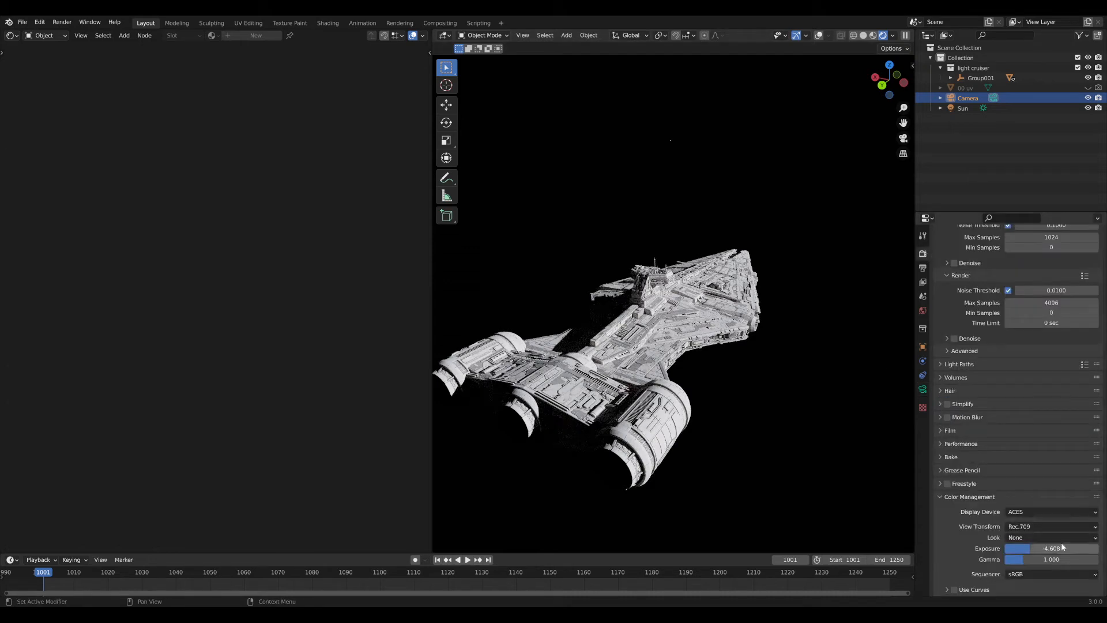
left_click(922, 389)
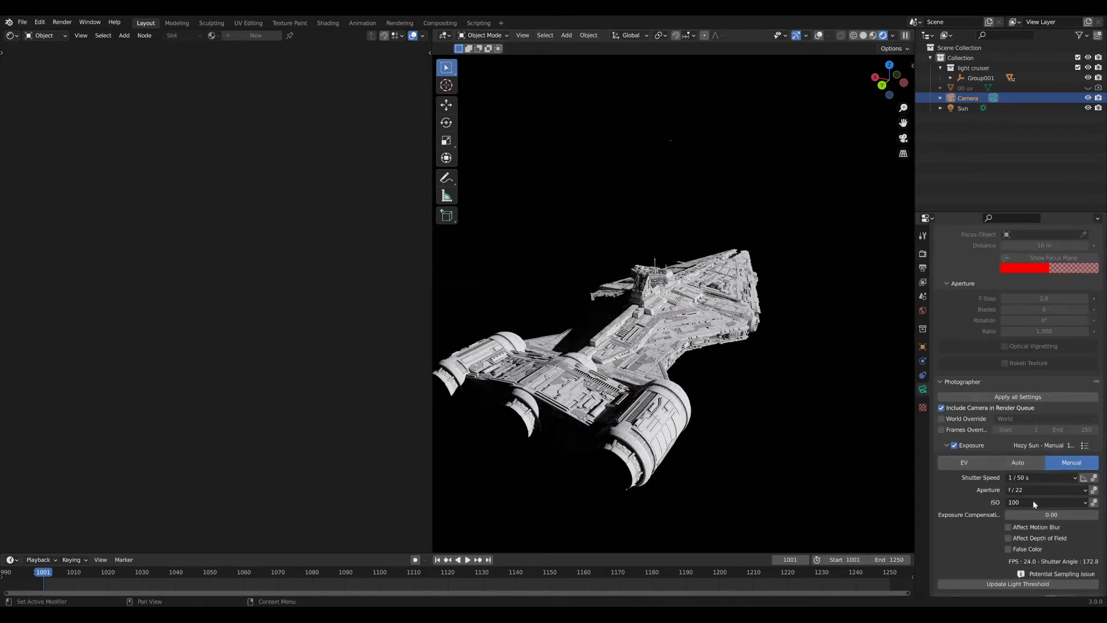
left_click(954, 446)
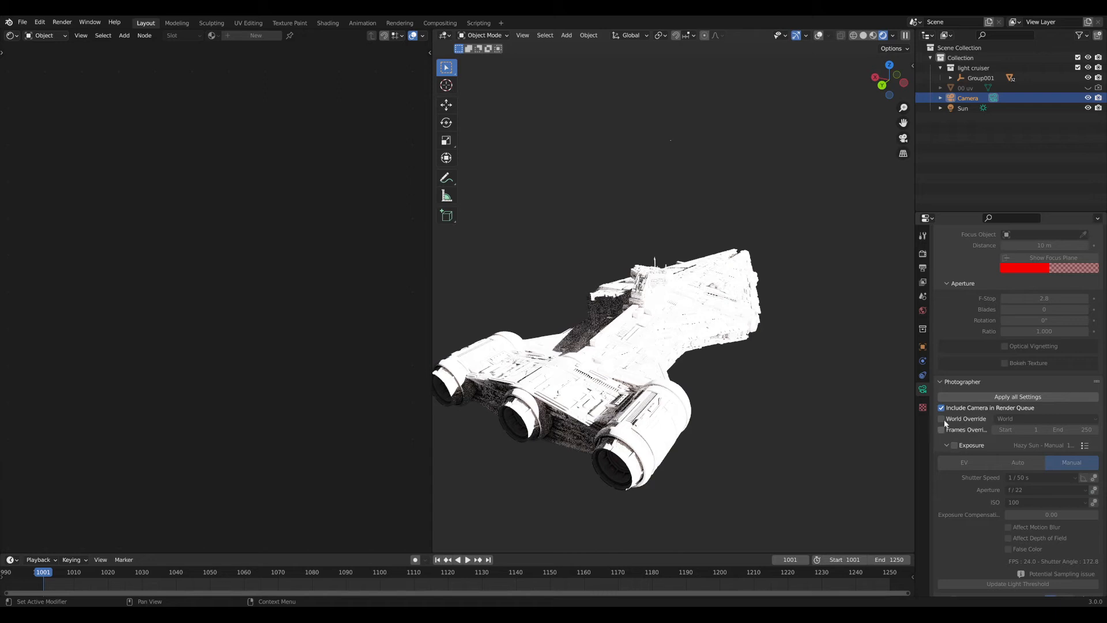
Set the Color Management exposure to -4.6 and orbit the ship to a new angle.
left_click(923, 254)
double_click(1034, 549)
type("4")
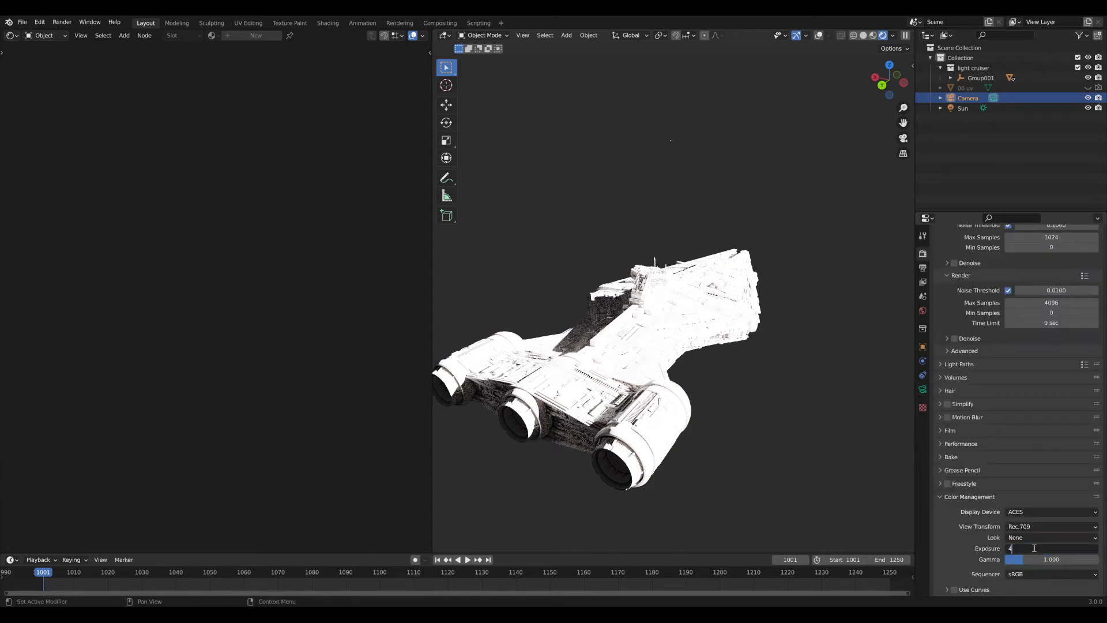
type(".6")
key("Return")
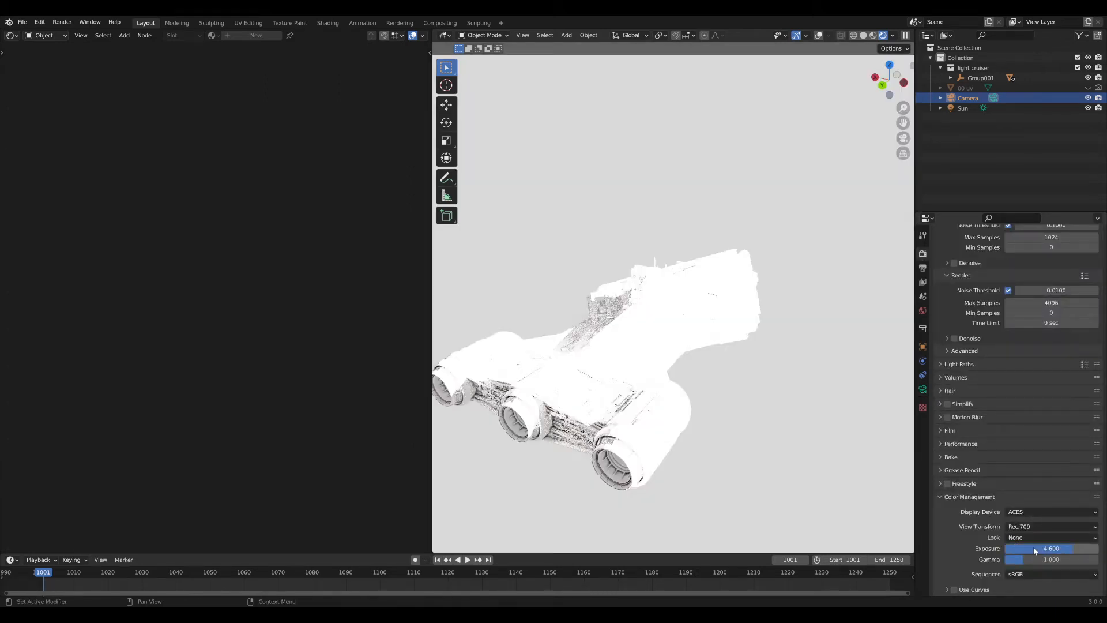
double_click(1036, 549)
type("-.46")
key("BackSpace")
key("BackSpace")
key("BackSpace")
type("4.6")
key("Return")
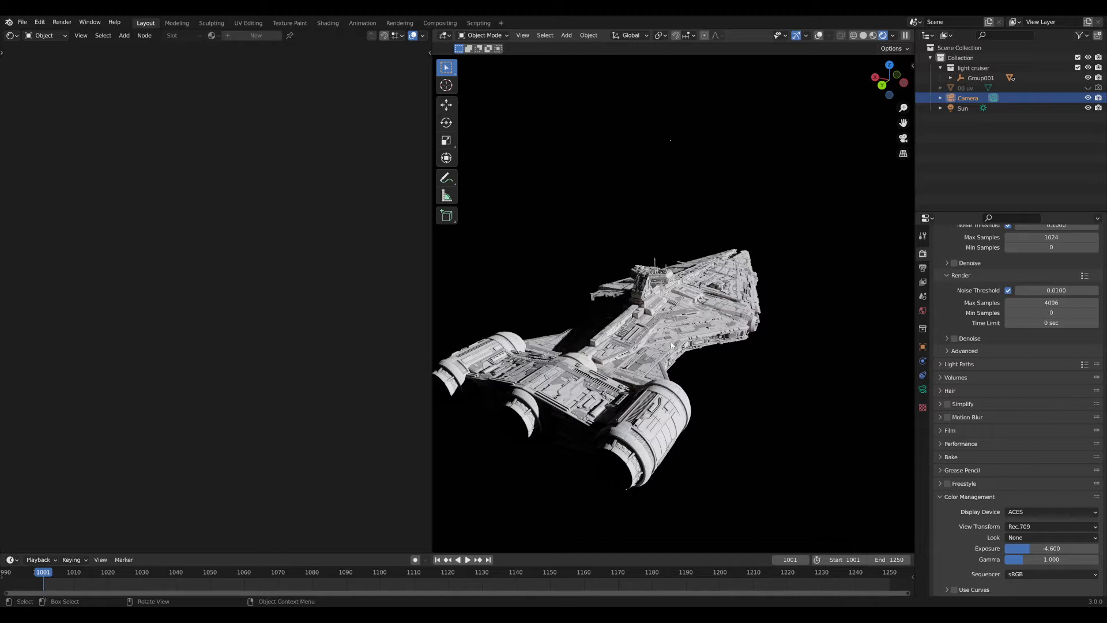
middle_click_drag(815, 373, 762, 408)
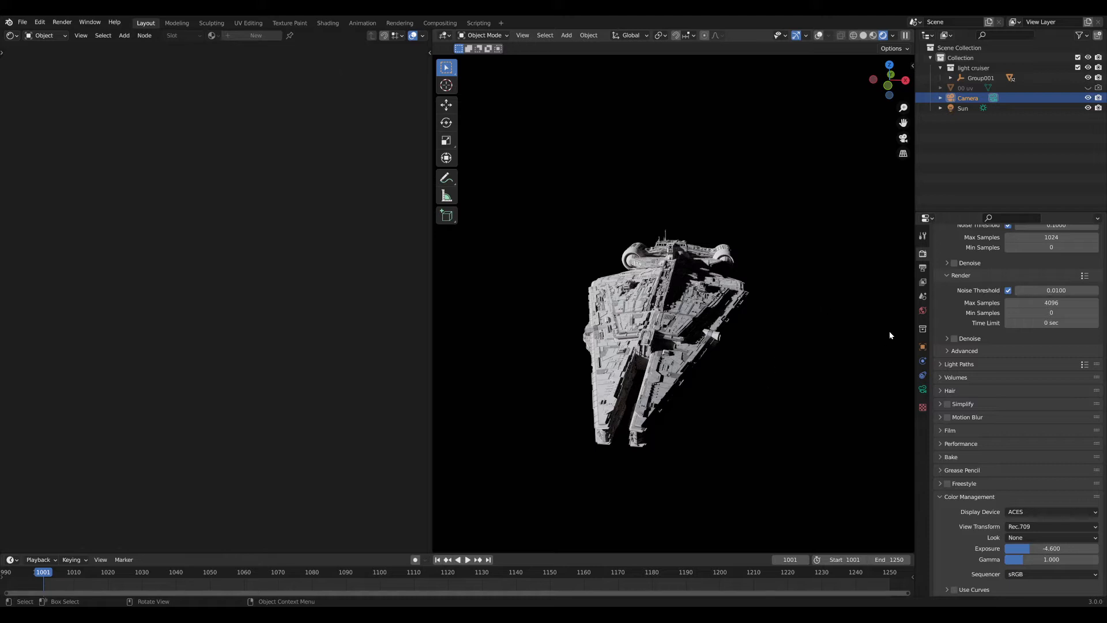
left_click(923, 310)
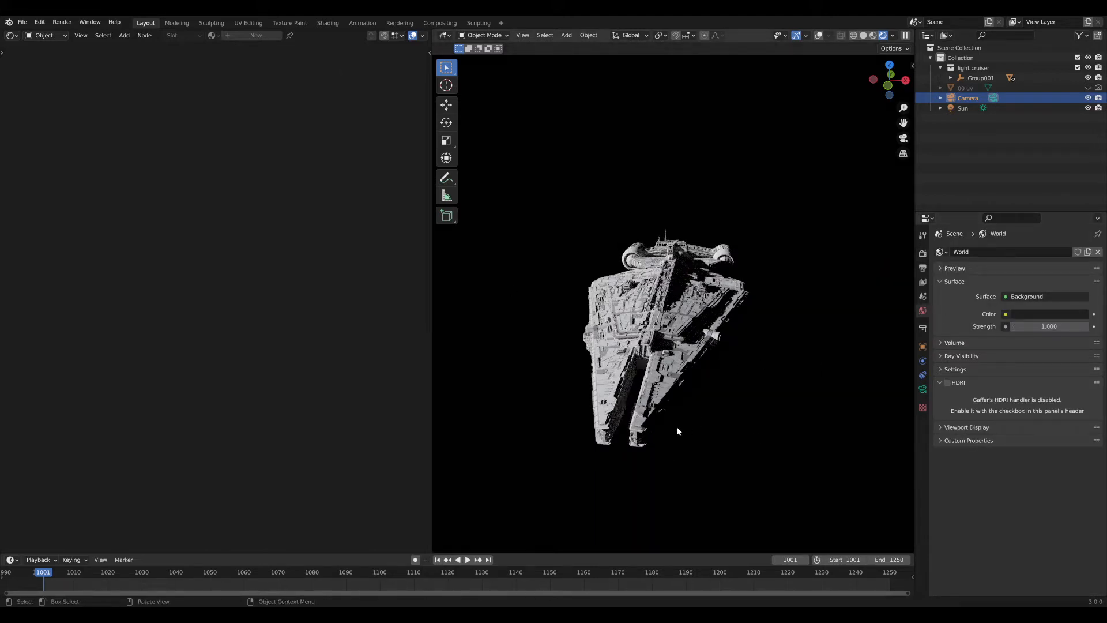
Select the Sun lamp, show its light settings (175 W/m2, 0.526° angle), and orbit below the ship.
middle_click_drag(686, 434, 805, 212)
left_click(962, 107)
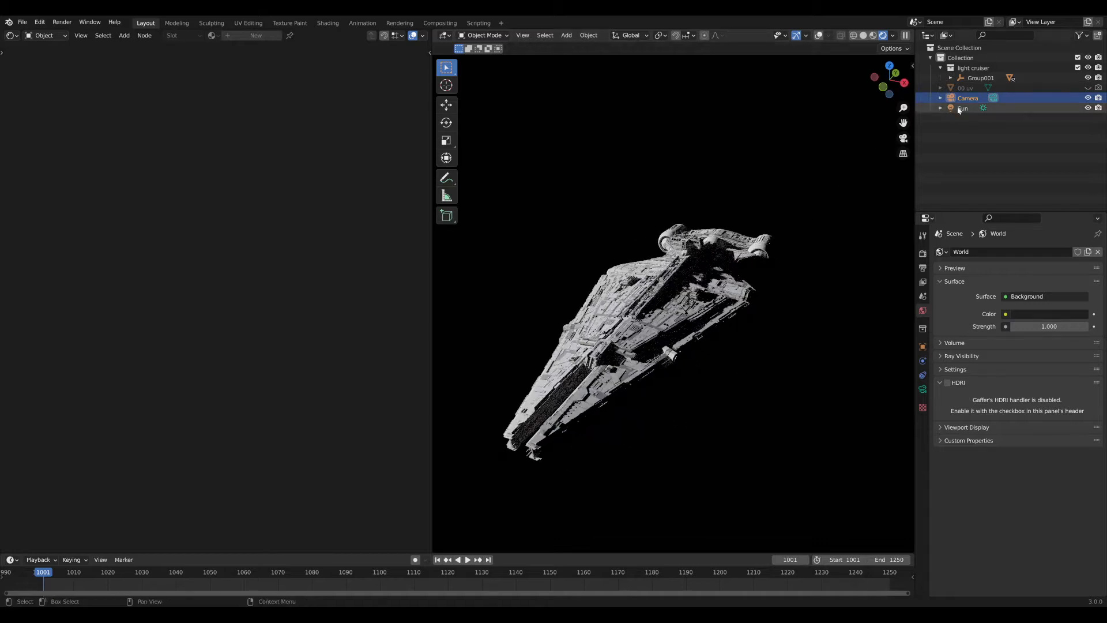
left_click(922, 389)
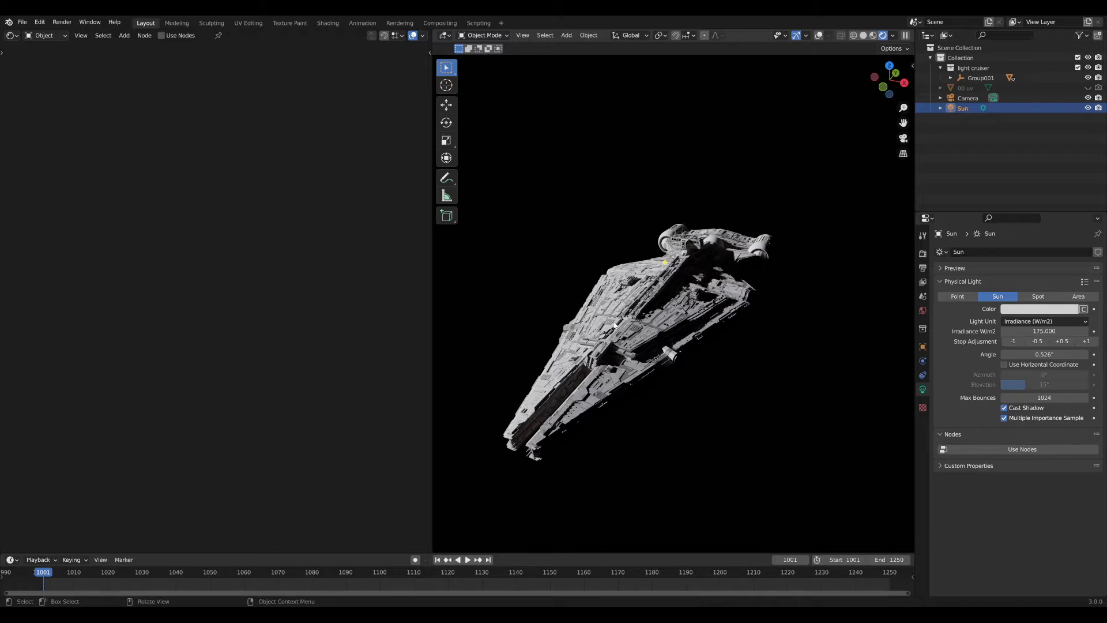
mouse_move(638, 351)
middle_mouse_down()
mouse_move(632, 323)
mouse_move(649, 347)
mouse_move(654, 337)
middle_mouse_up()
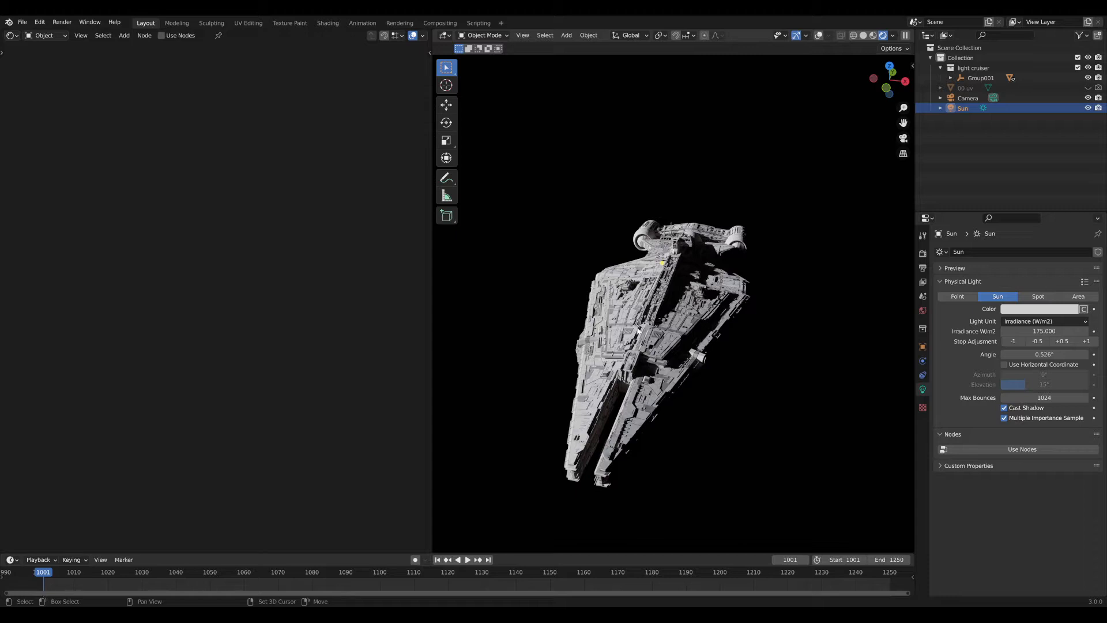
Return to camera view, widen the 3D viewport by dragging its border left, and zoom in.
middle_click_drag(638, 330, 625, 327)
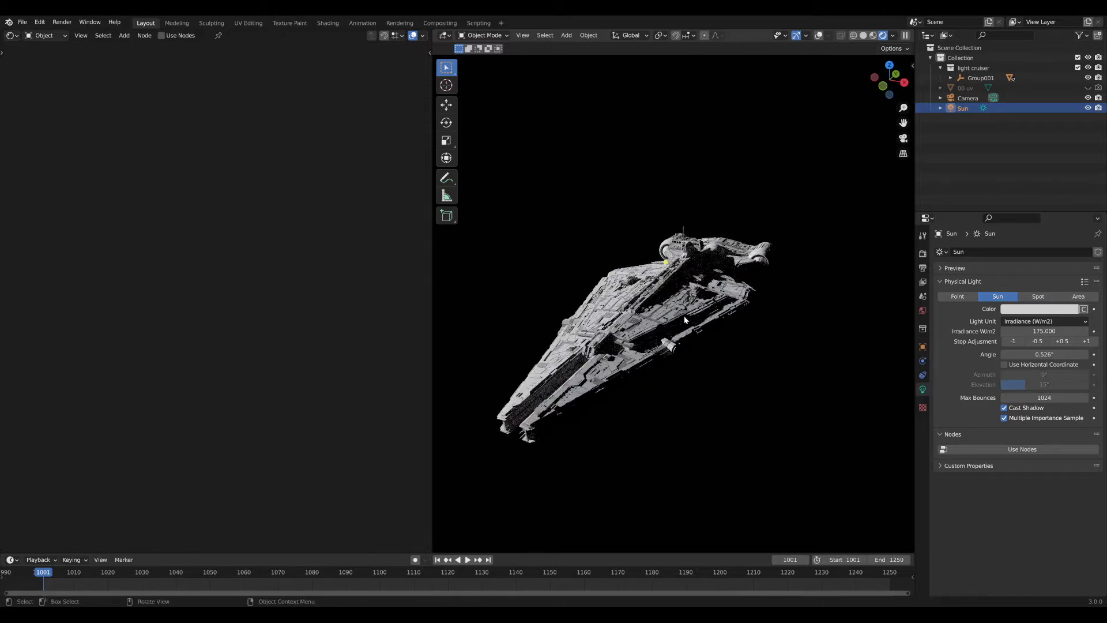
key("KP_0")
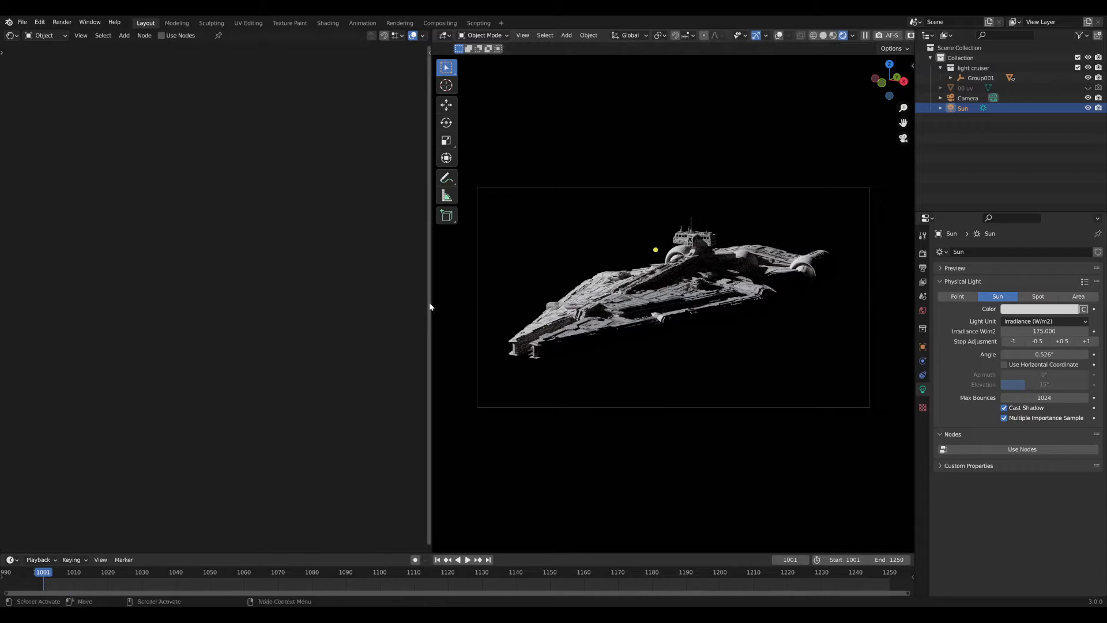
left_click_drag(430, 299, 159, 311)
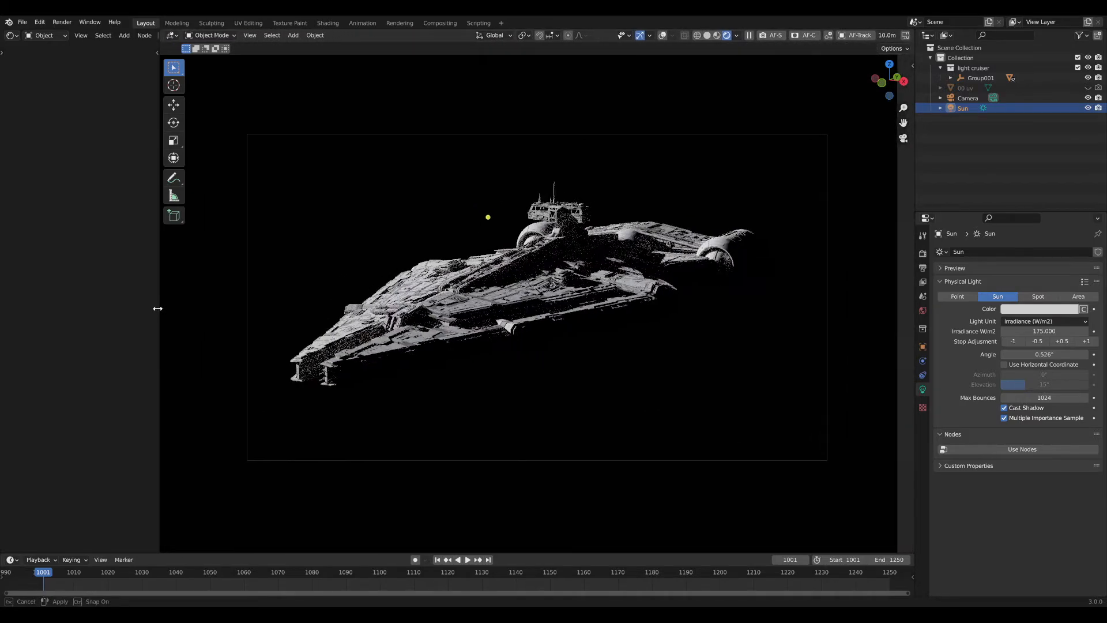
scroll(503, 267, "up", 1)
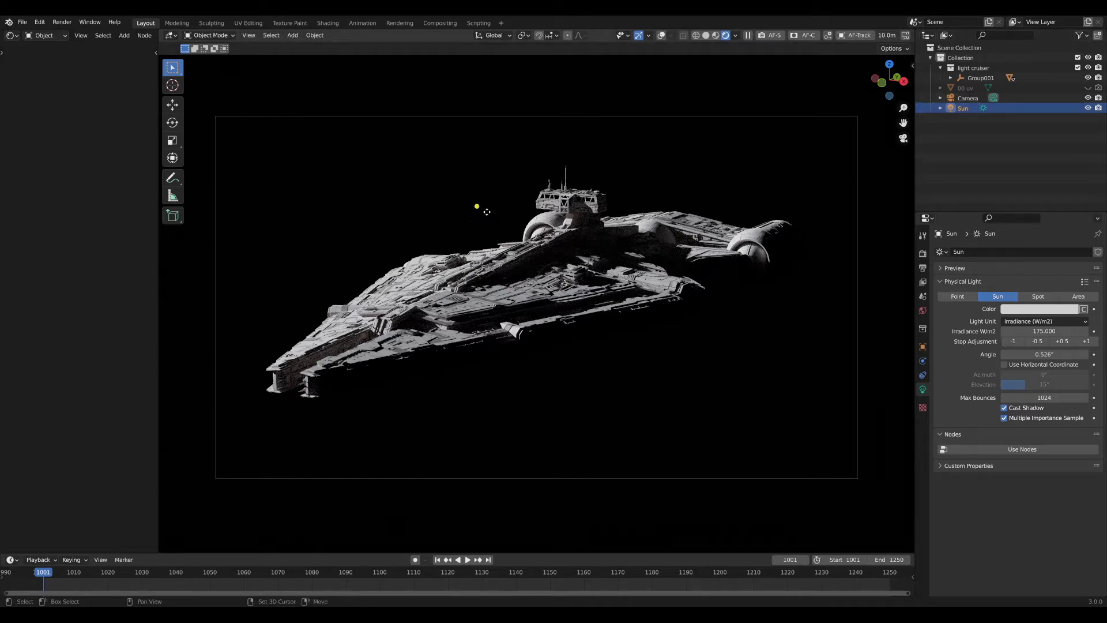
Duplicate the Sun as Sun.001 and rotate it around Z to light the cruiser from another side.
key("shift+d")
left_click(875, 341)
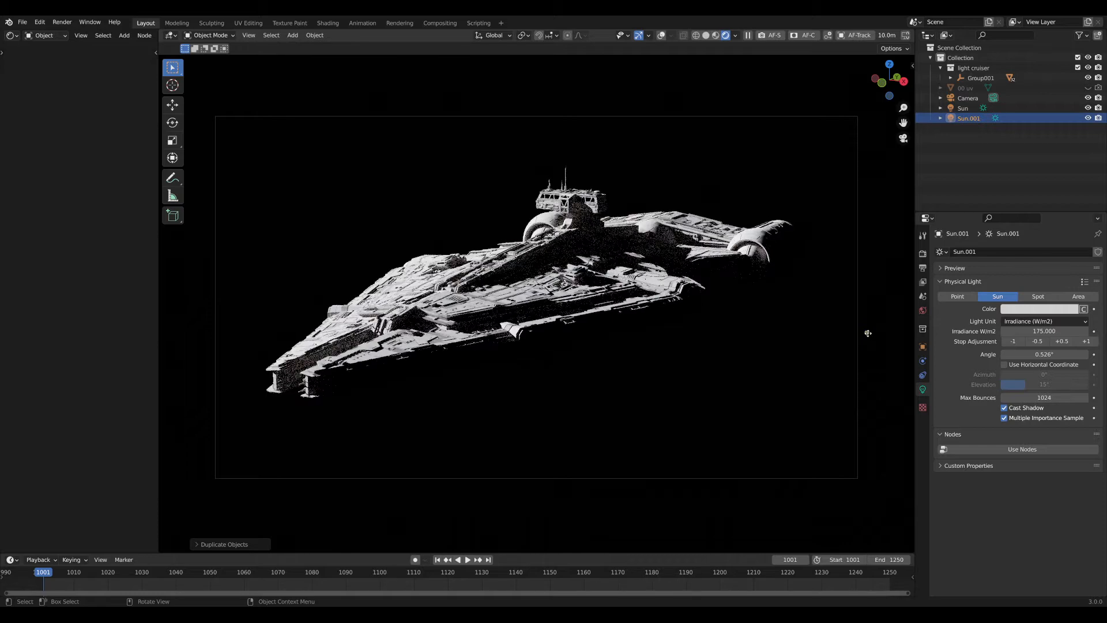
left_click(661, 36)
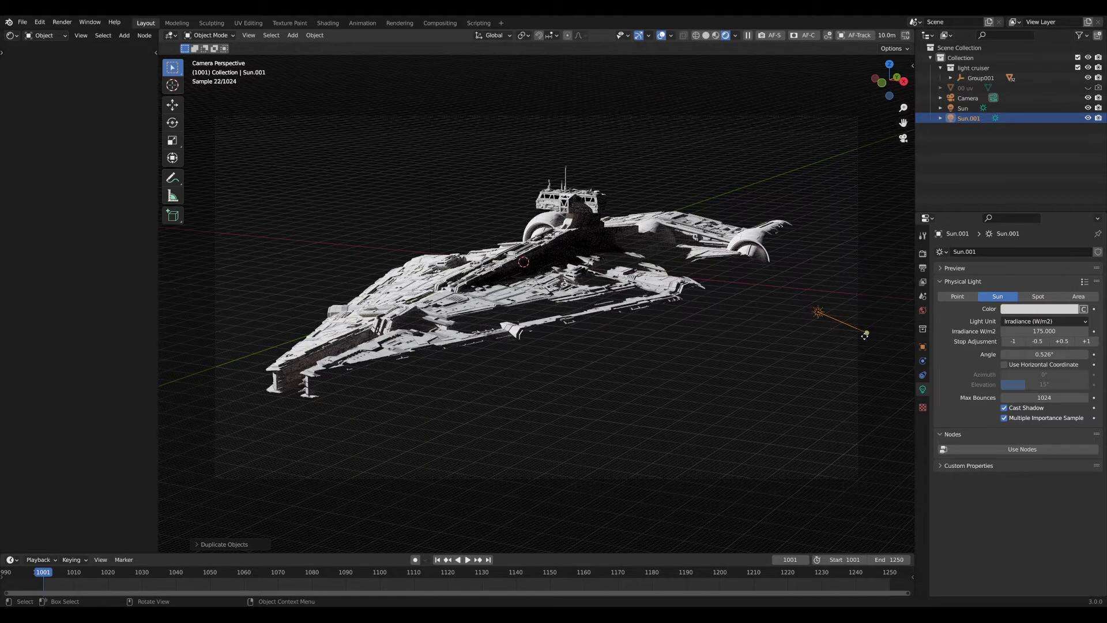
left_click_drag(866, 333, 634, 301)
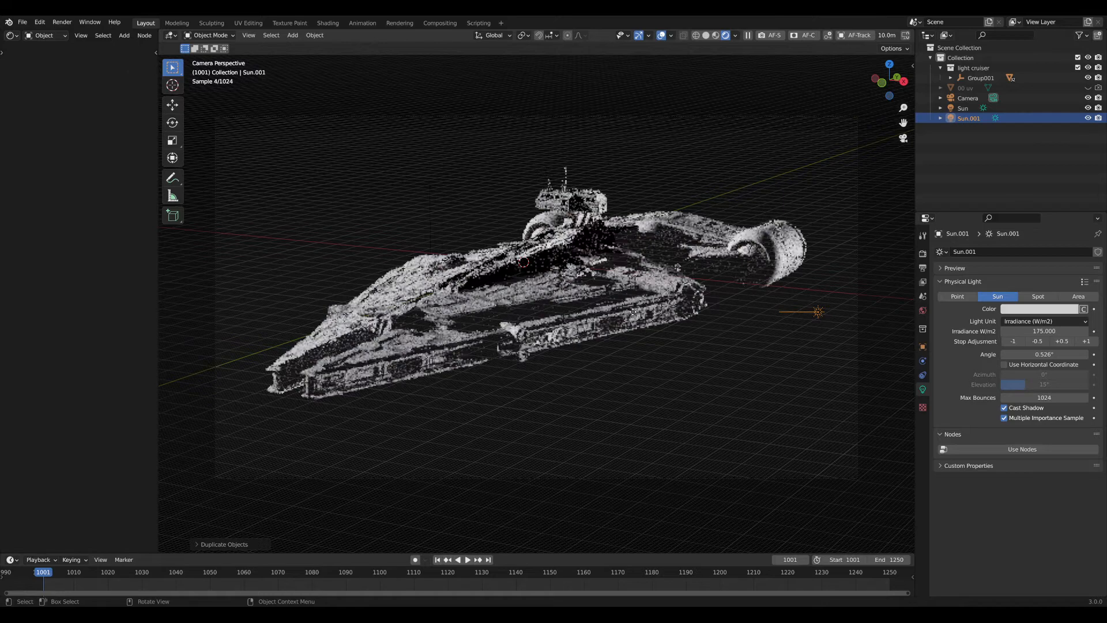
mouse_move(778, 310)
left_mouse_down()
mouse_move(781, 332)
mouse_move(777, 322)
left_mouse_up()
key("r")
key("z")
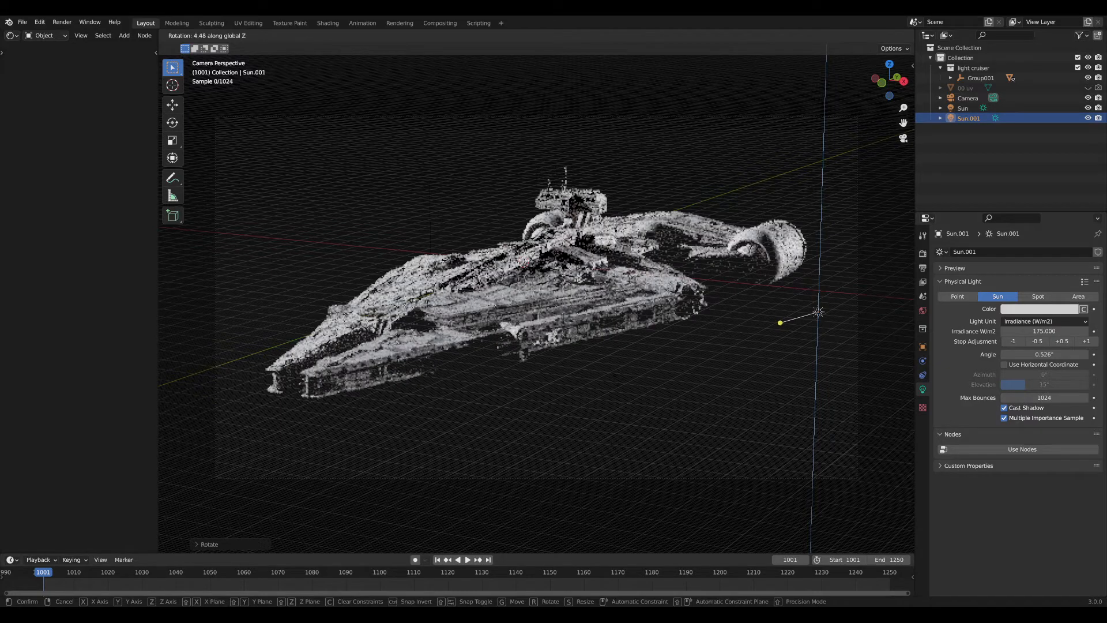
left_click(480, 342)
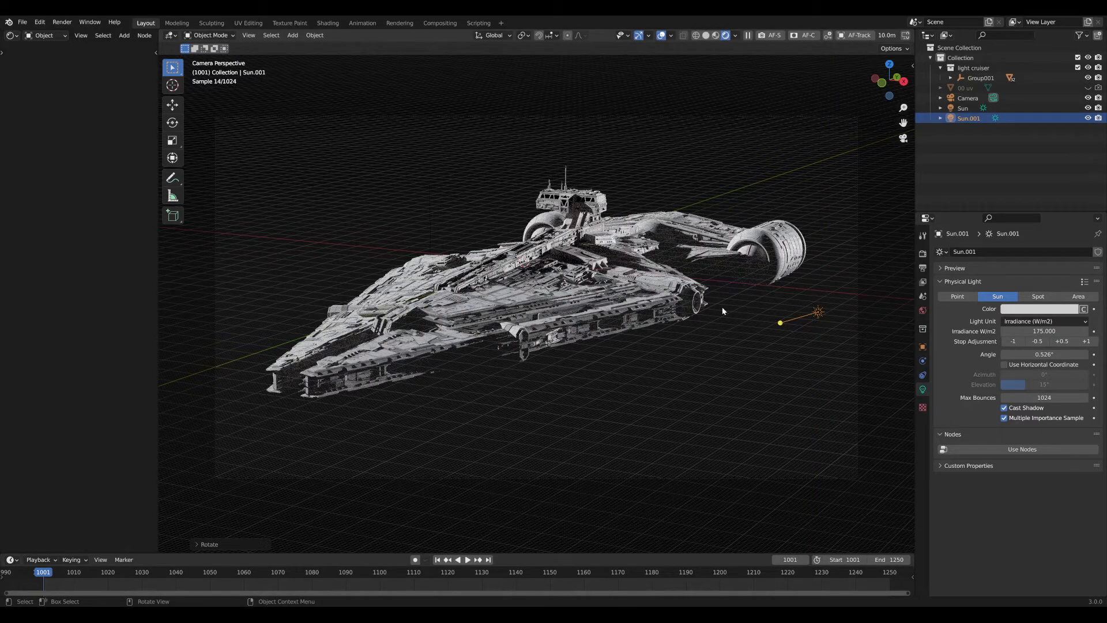
left_click(660, 35)
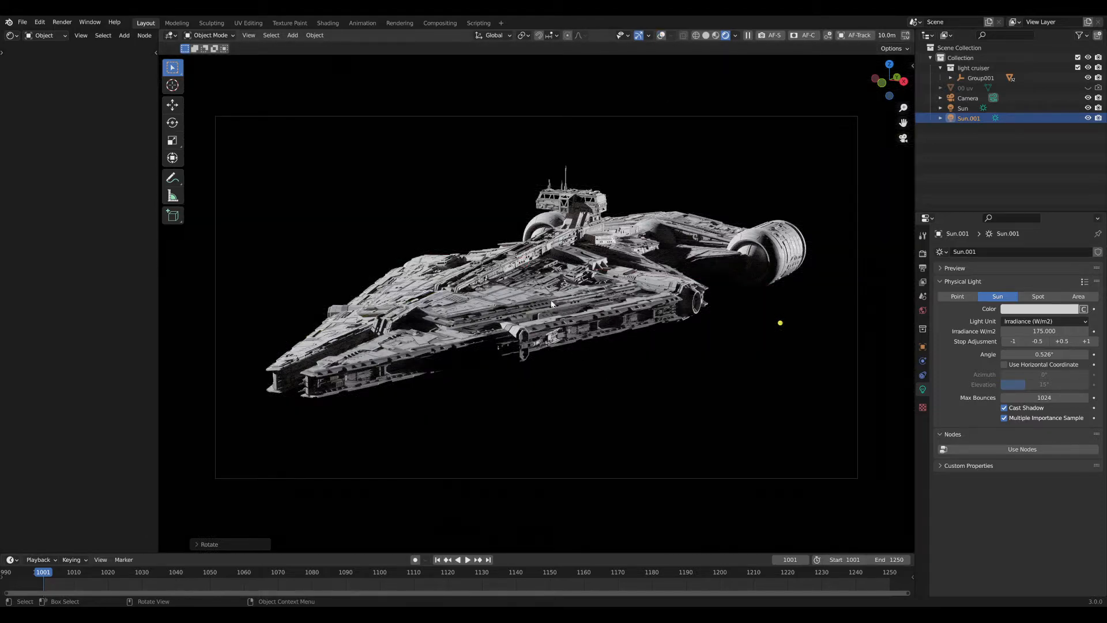
Try Sun.001 irradiance at 1.57 then about 20.6, then revert to standard light controls in Preferences.
left_click(1026, 332)
type("1.57")
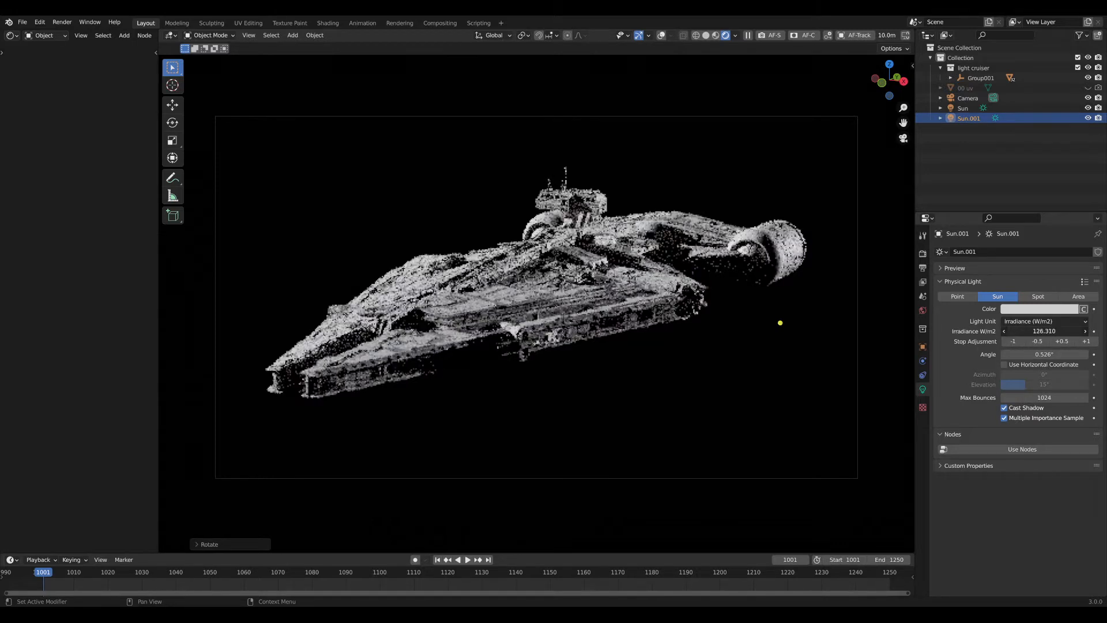
key("Return")
left_click_drag(1027, 332, 1055, 331)
left_click(40, 22)
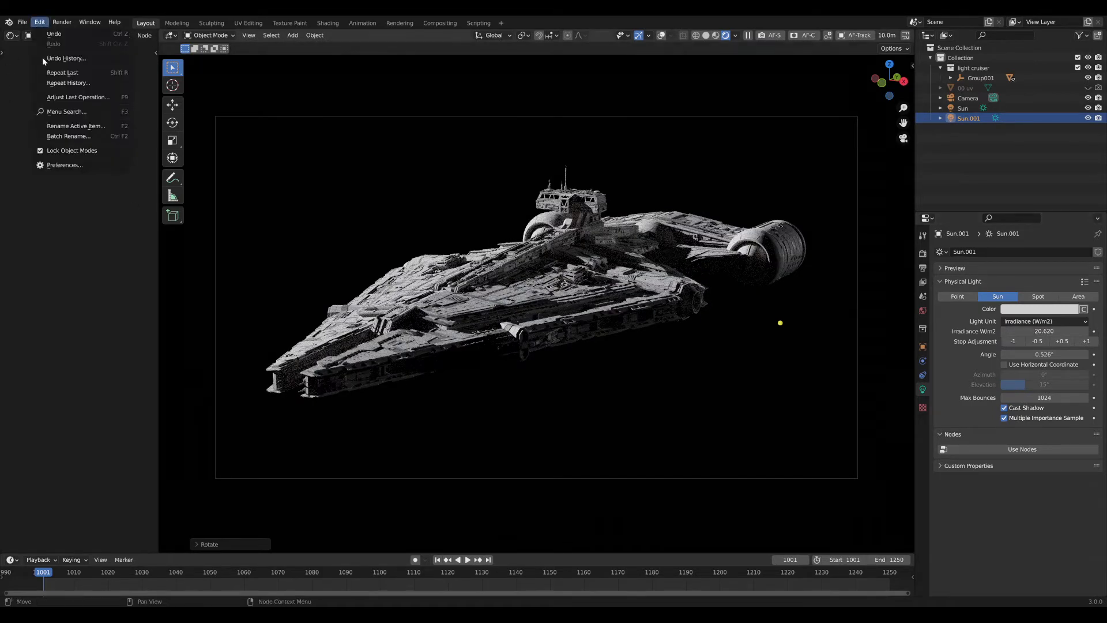
left_click(75, 163)
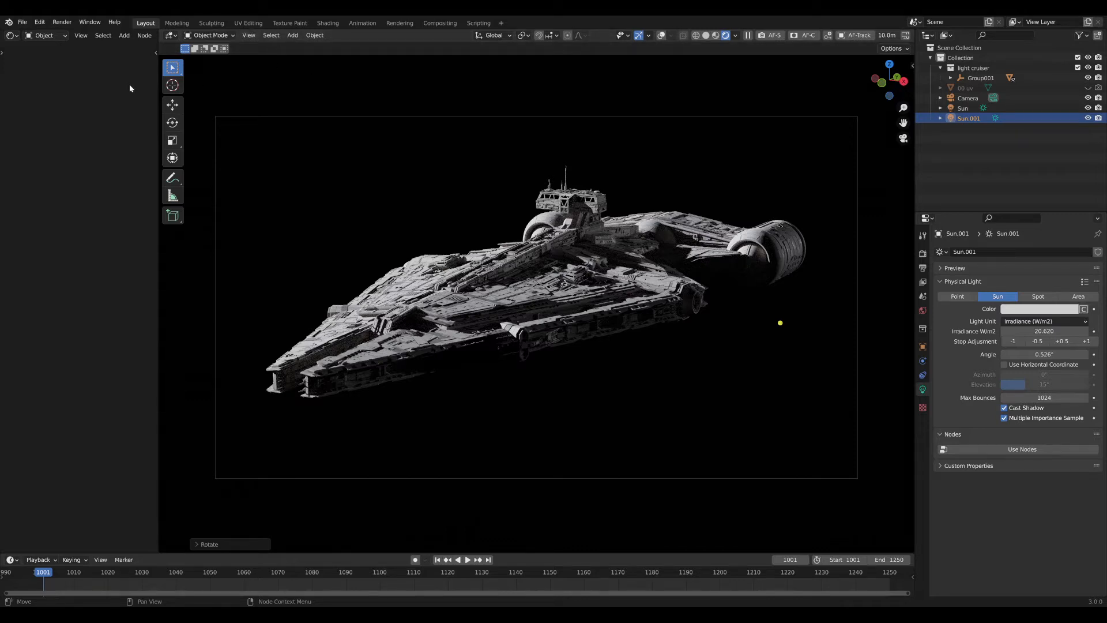
left_click(356, 46)
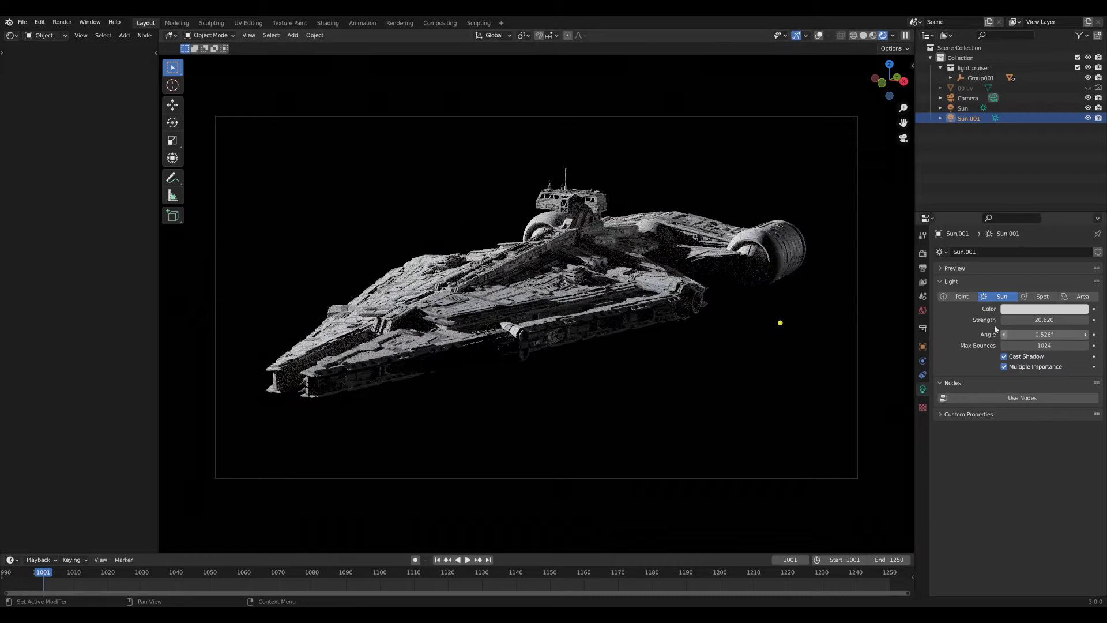
Give Sun.001 strength 15, a faint blue tint and a 27.8° angle.
left_click(1044, 320)
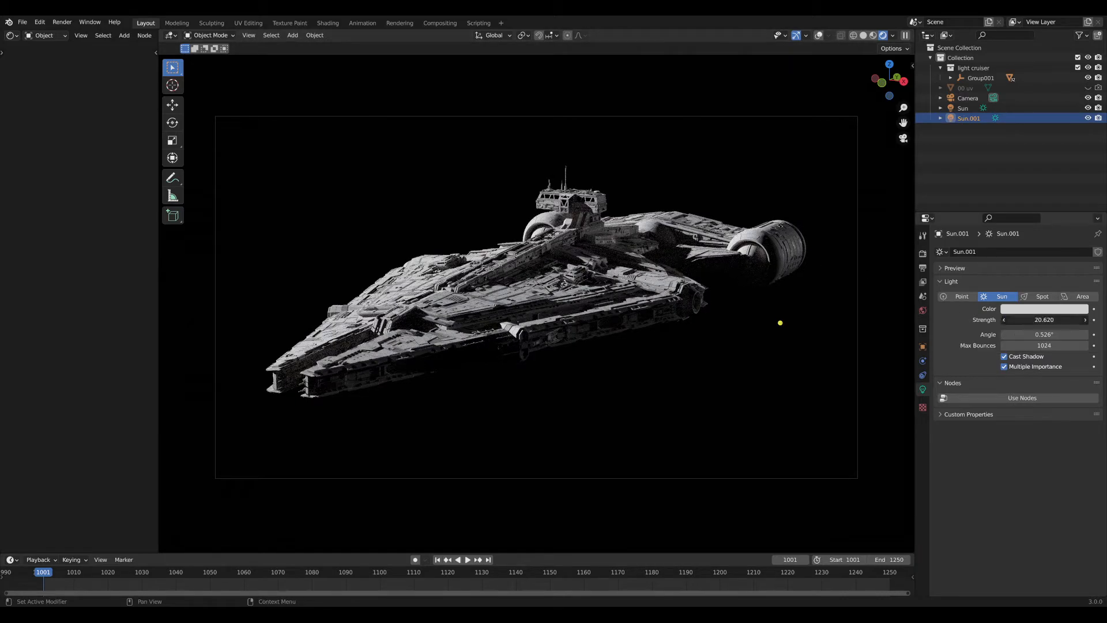
type("20")
key("Return")
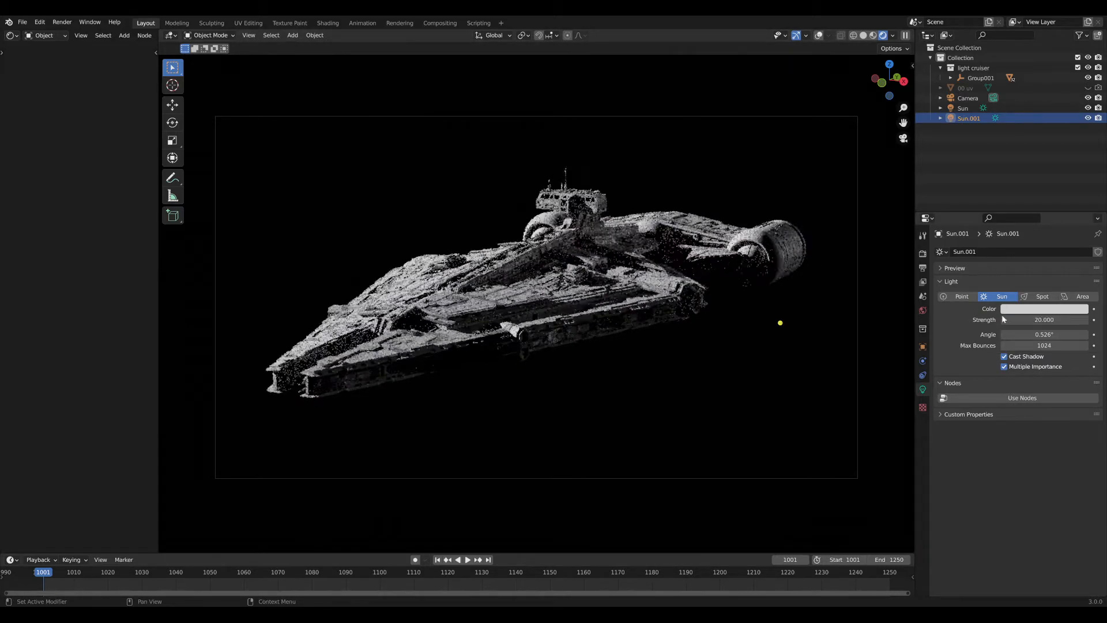
left_click(1038, 309)
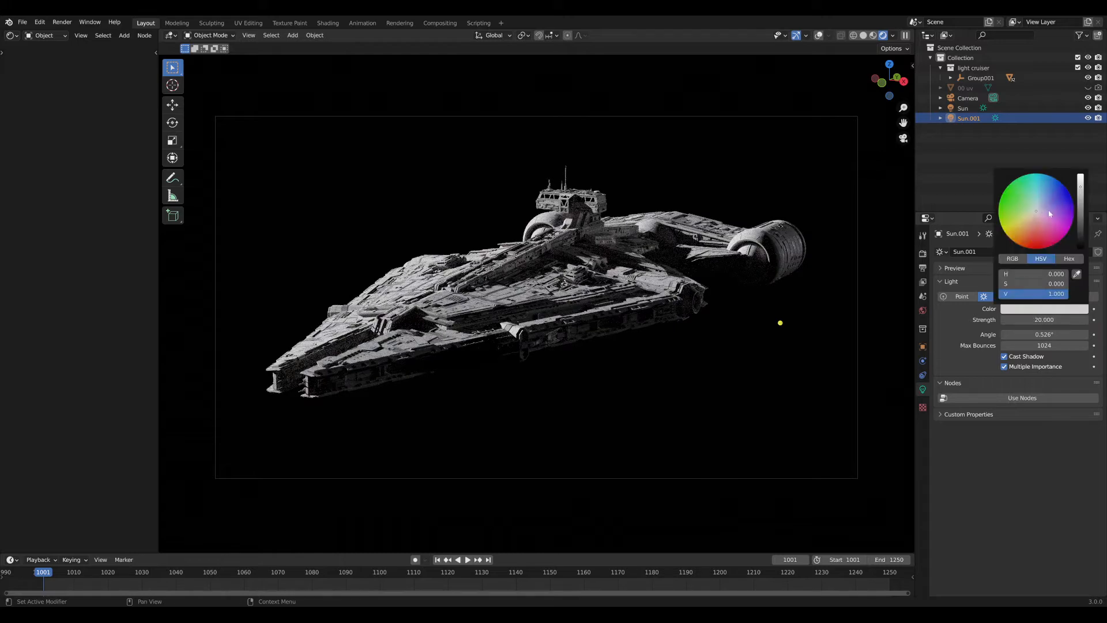
mouse_move(1030, 284)
left_mouse_down()
mouse_move(1078, 274)
mouse_move(1042, 274)
left_mouse_up()
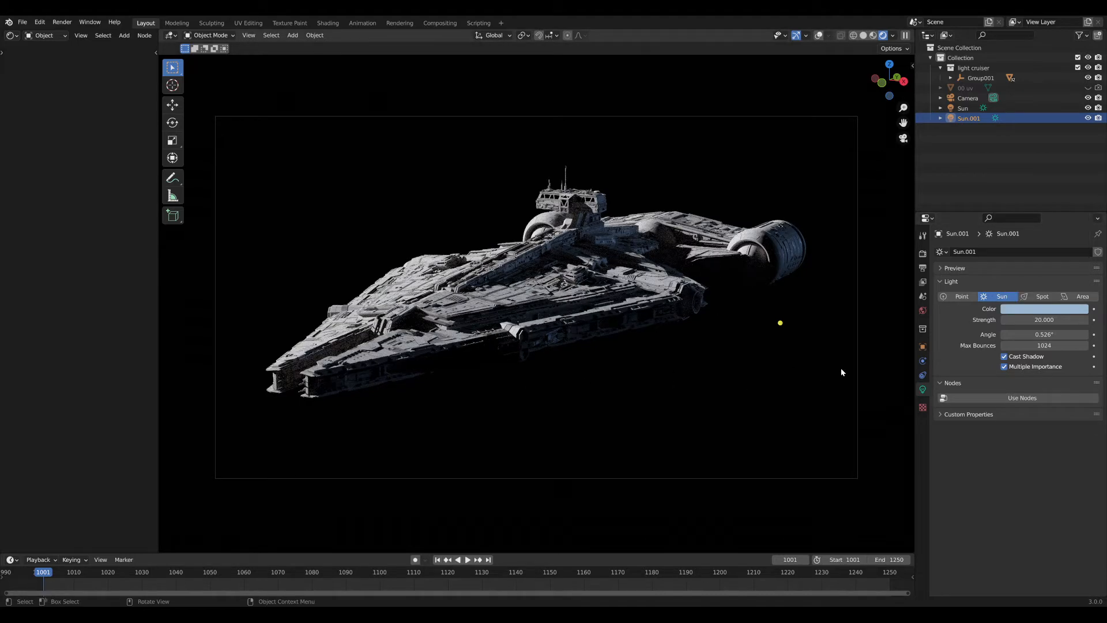
mouse_move(1041, 334)
left_mouse_down()
mouse_move(1070, 334)
mouse_move(1057, 335)
left_mouse_up()
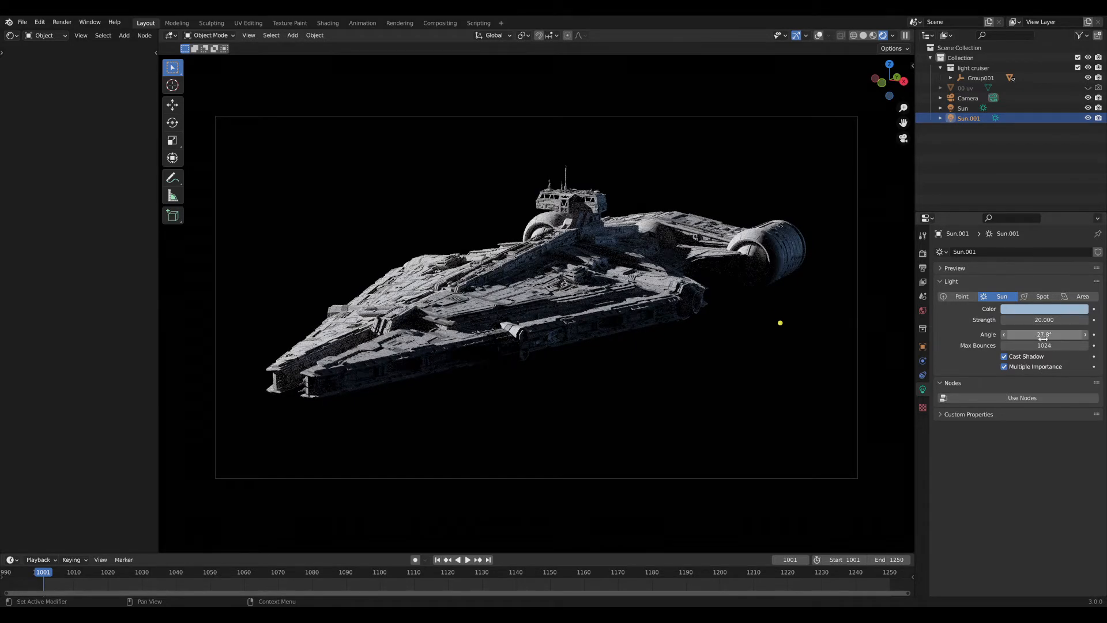
type("5")
key("Return")
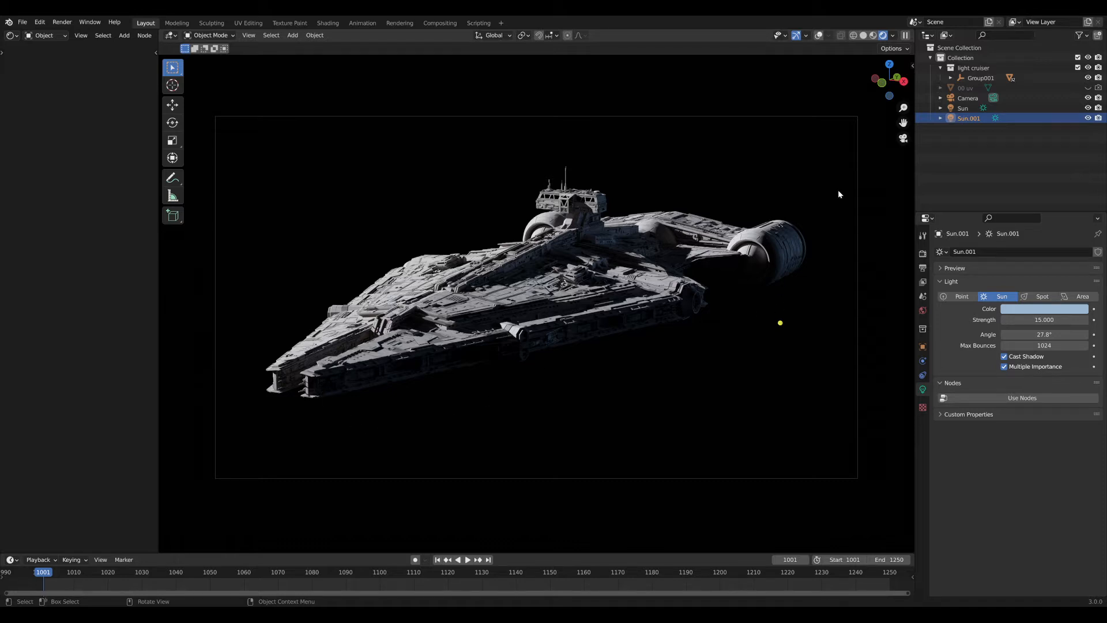
left_click(961, 109)
left_click(1088, 108)
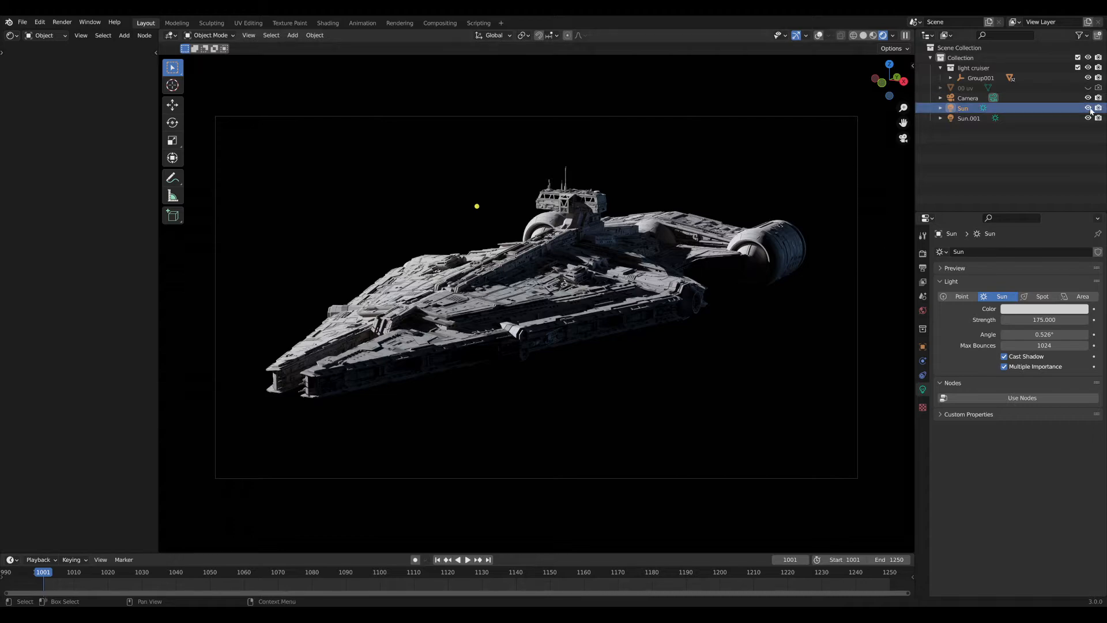
left_click(1089, 108)
left_click(1089, 108)
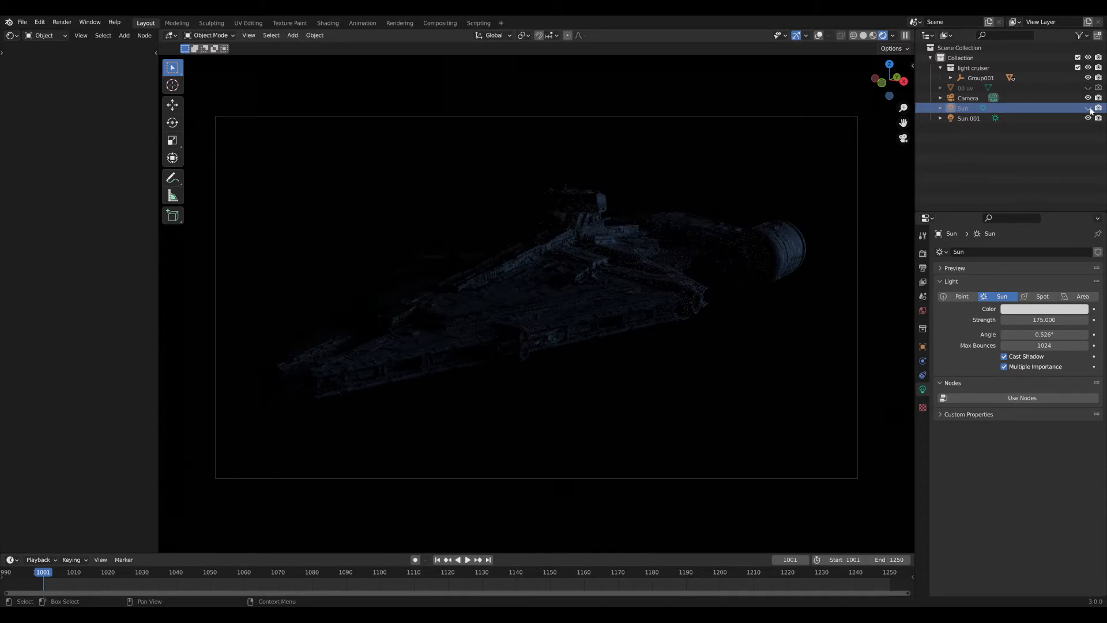
left_click(1089, 109)
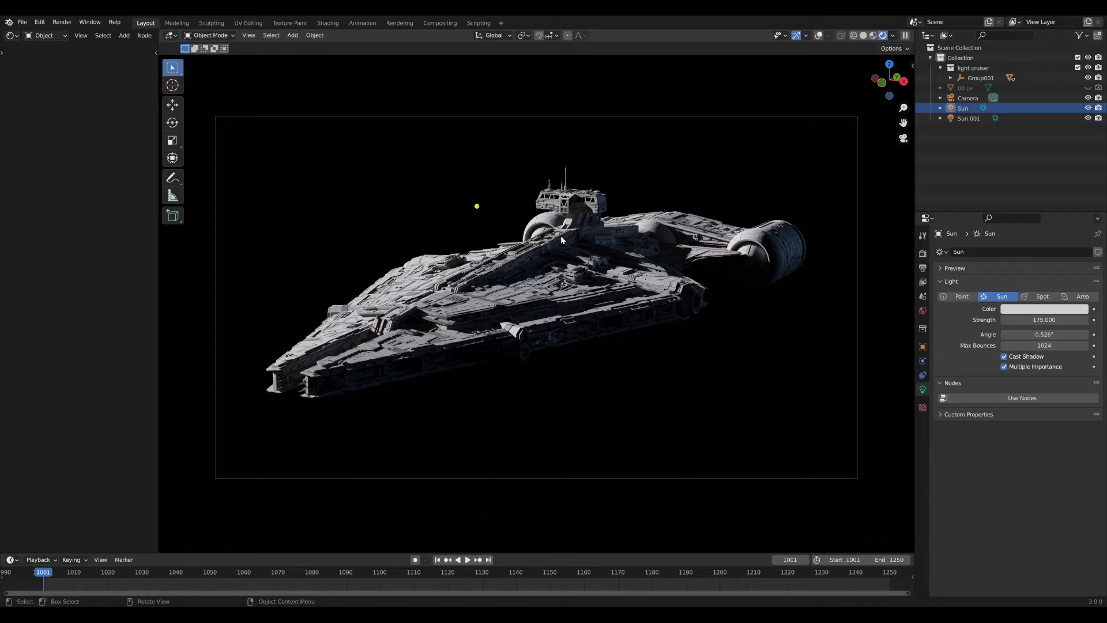
Return to the camera view, preview Material shading, then switch back to Rendered shading.
middle_click_drag(454, 297, 533, 308)
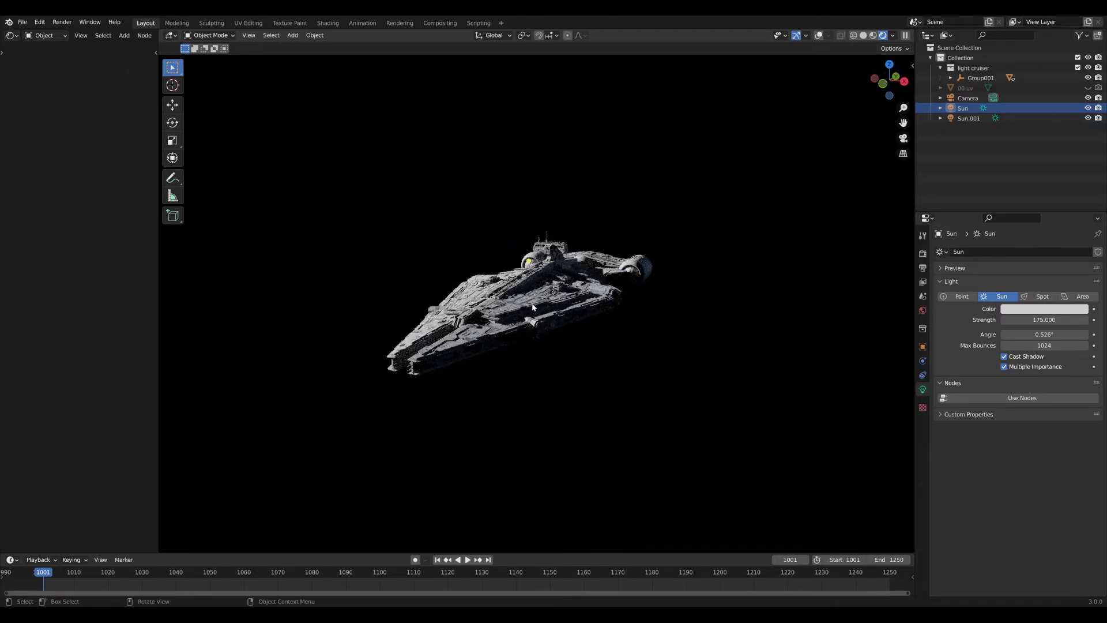
key("KP_0")
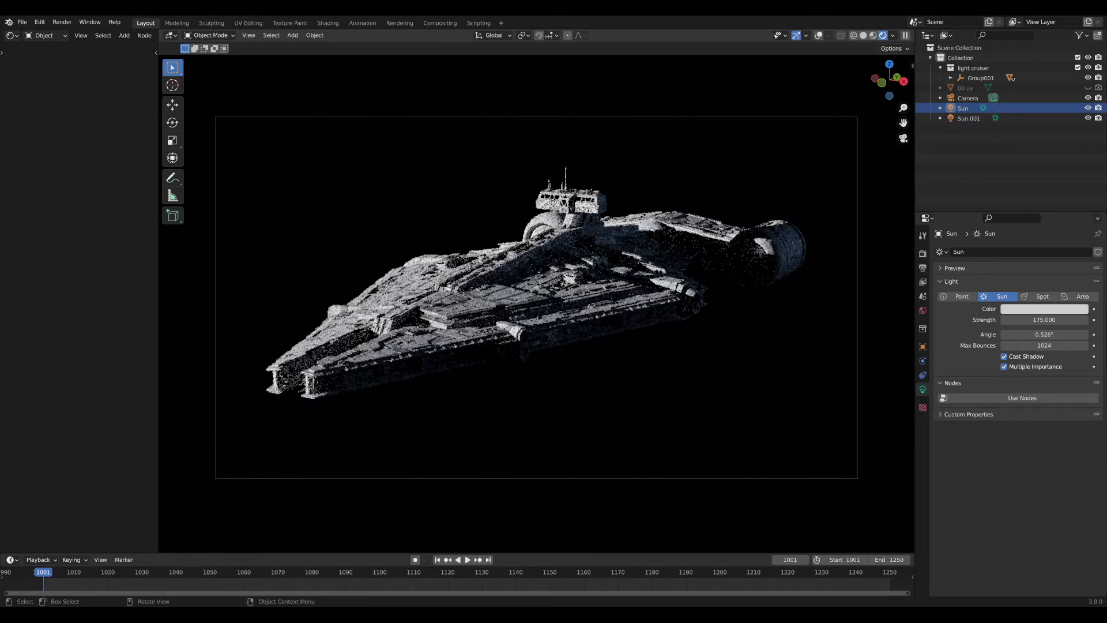
key("z")
left_click(655, 185)
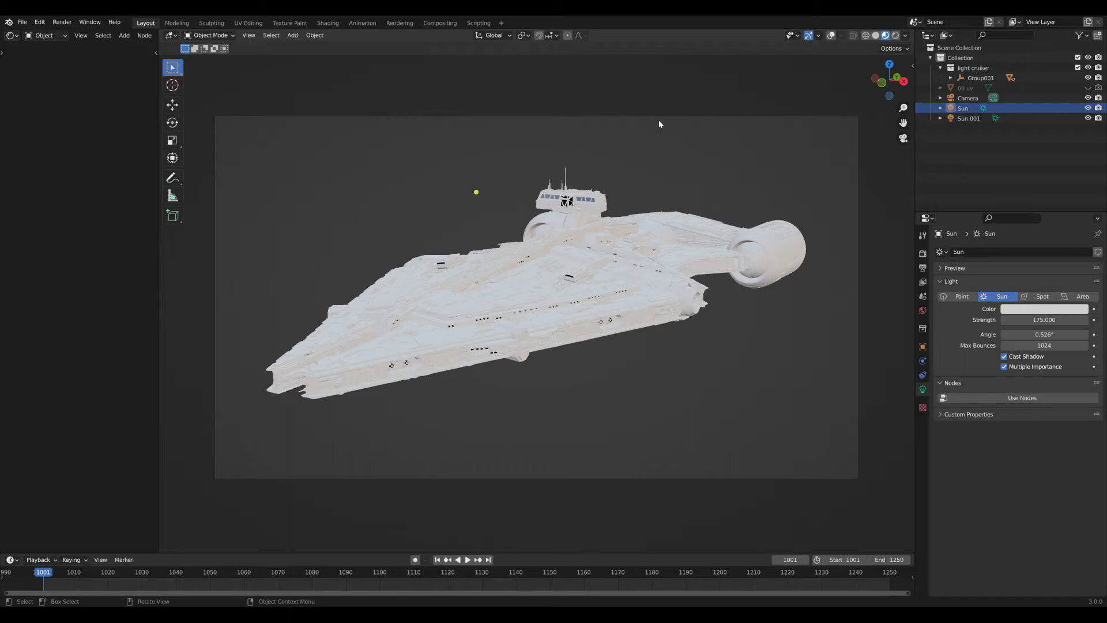
left_click(894, 37)
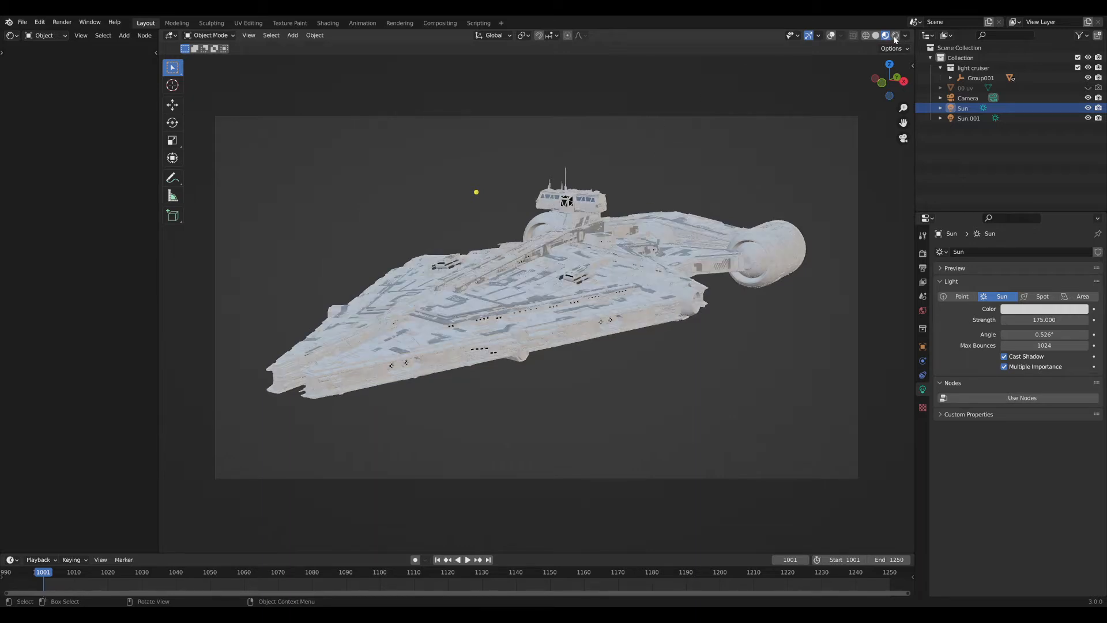
left_click(895, 36)
left_click(893, 36)
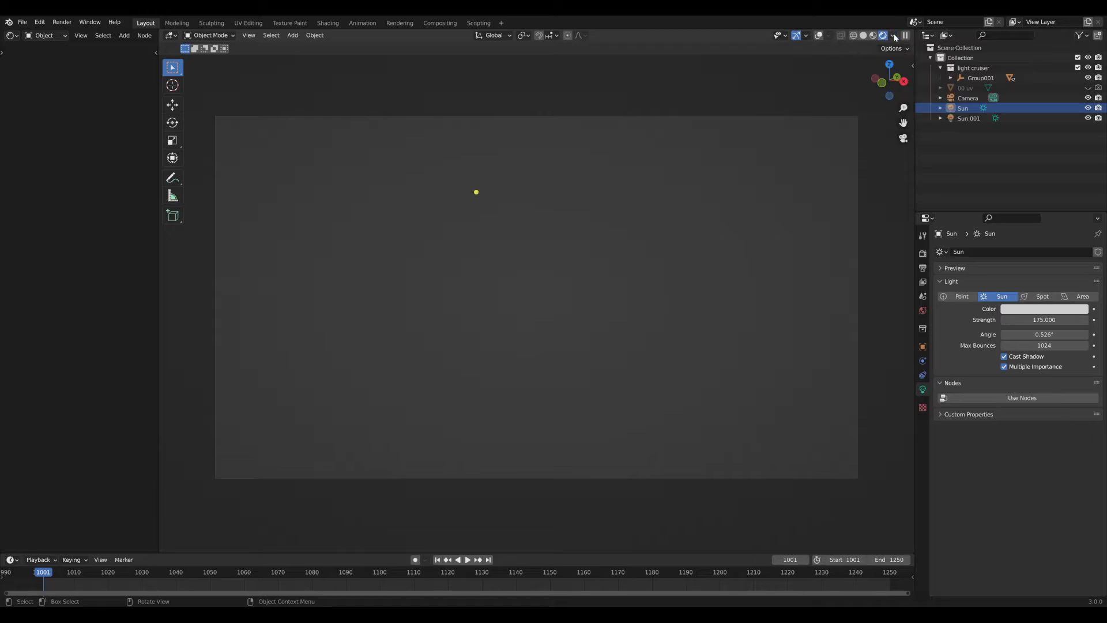
Rotate the sun light around the Z axis to a new angle, then deselect it.
key("r")
key("z")
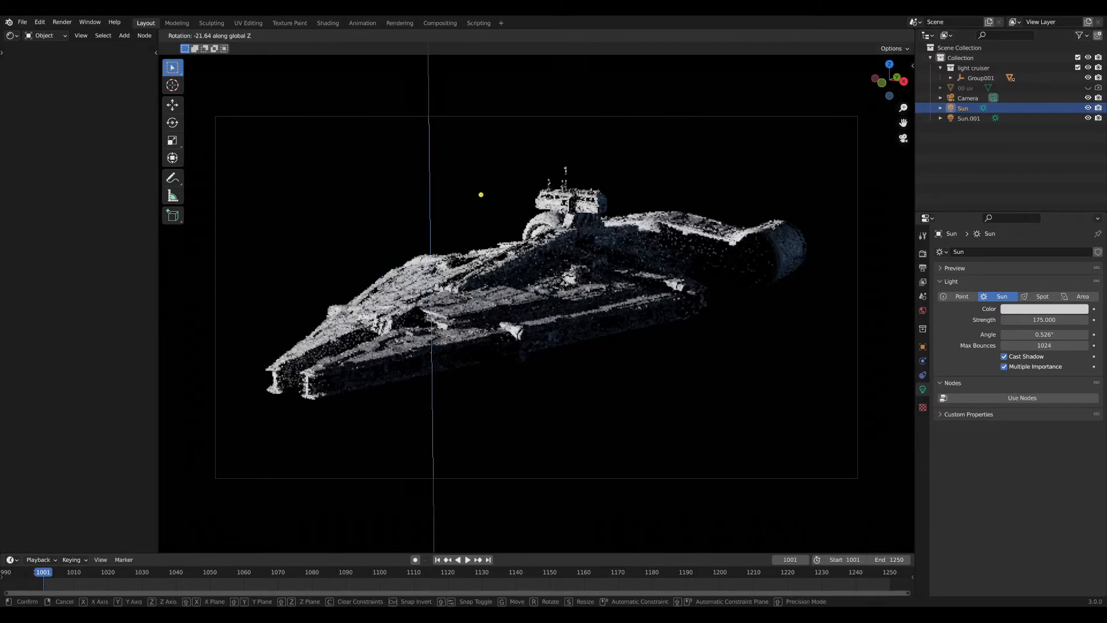
left_click(609, 374)
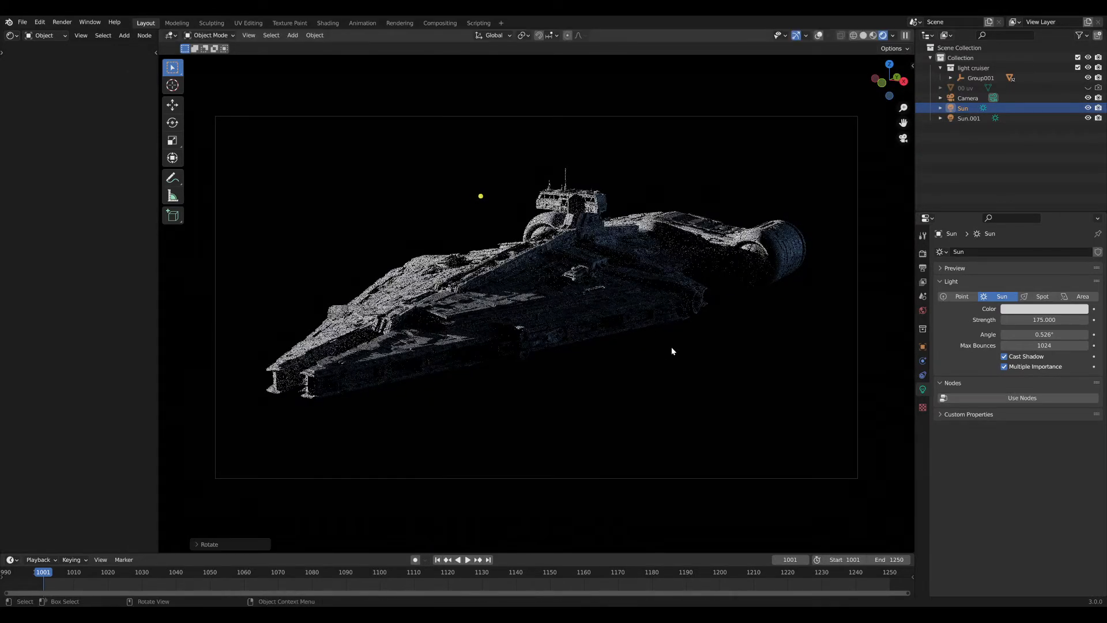
key("r")
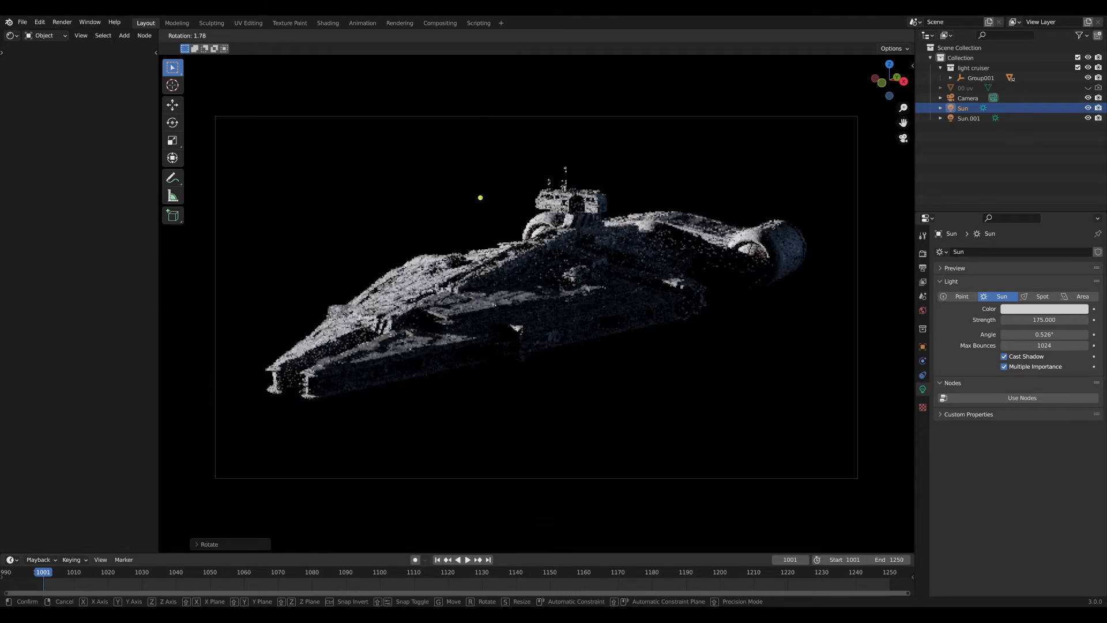
key("z")
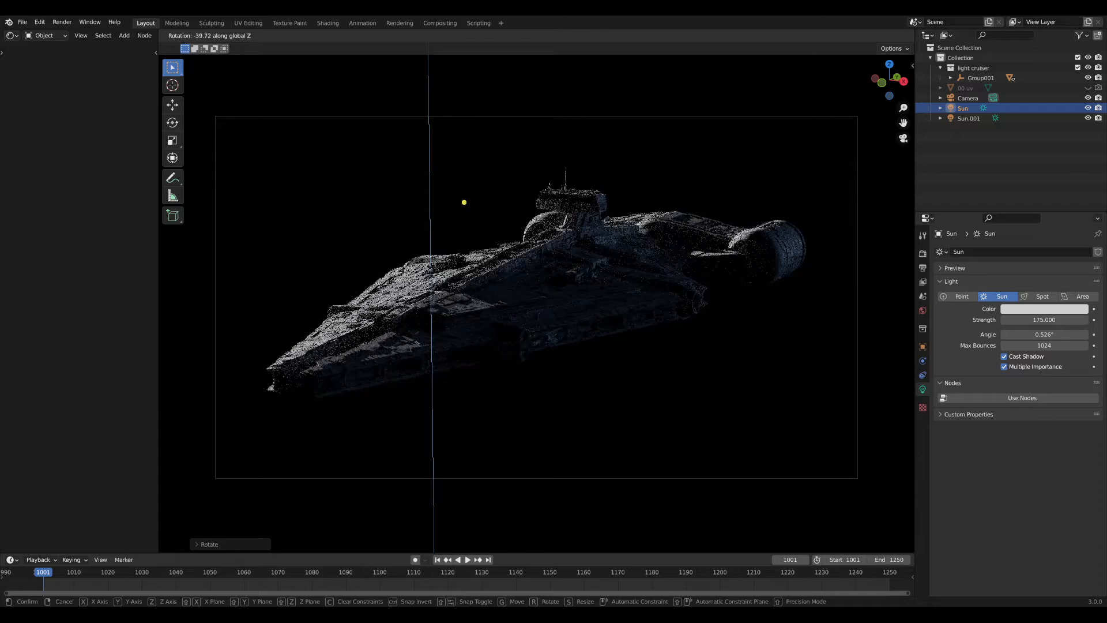
right_click(524, 420)
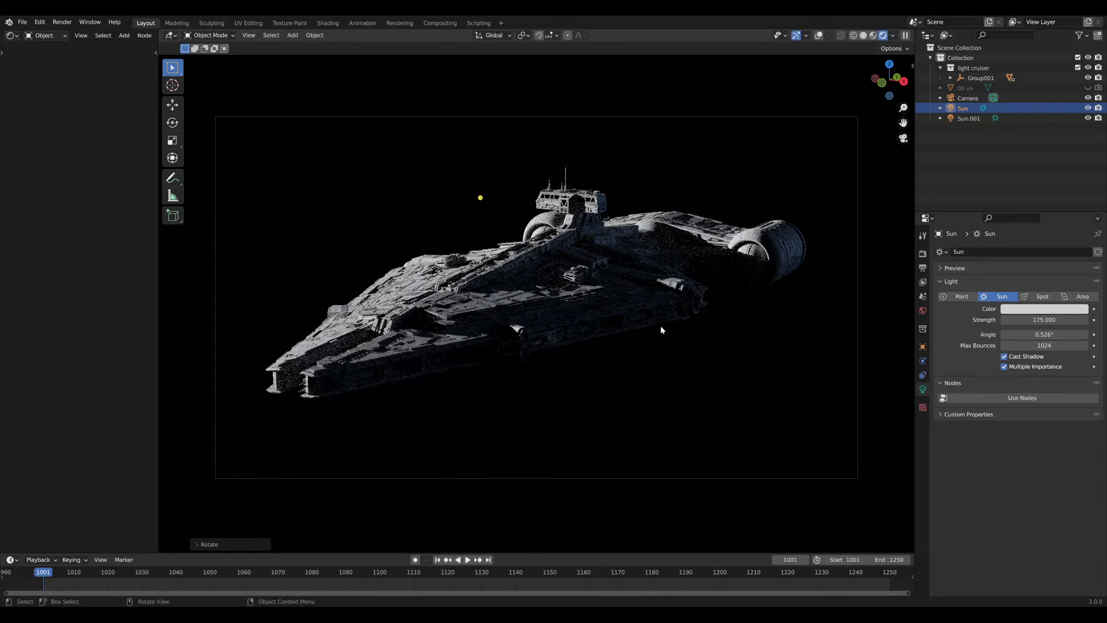
key("r")
key("z")
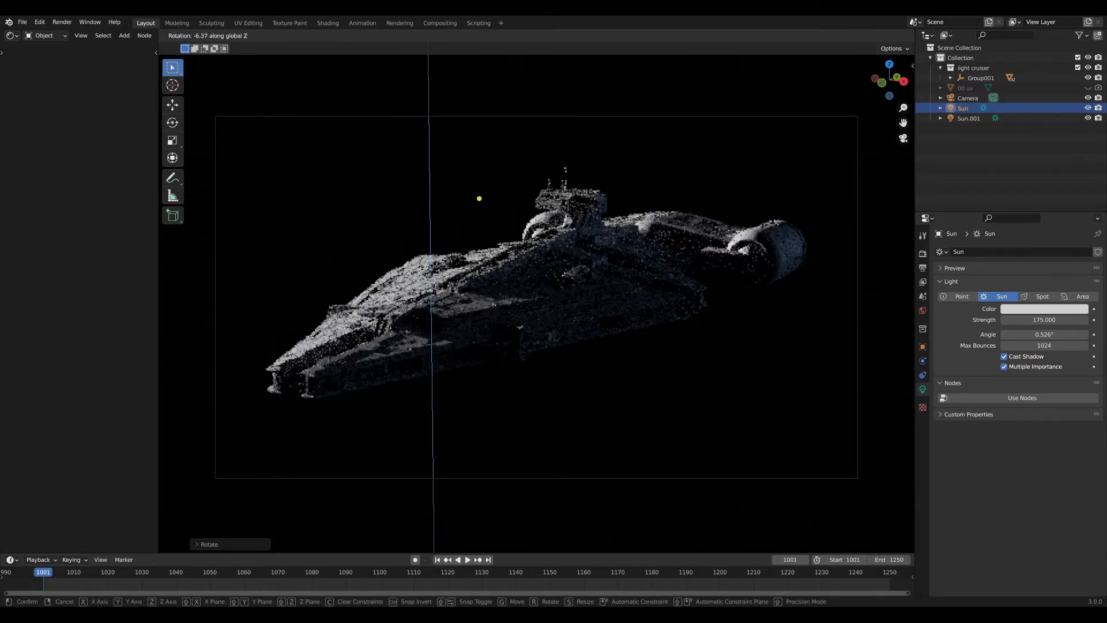
left_click(643, 340)
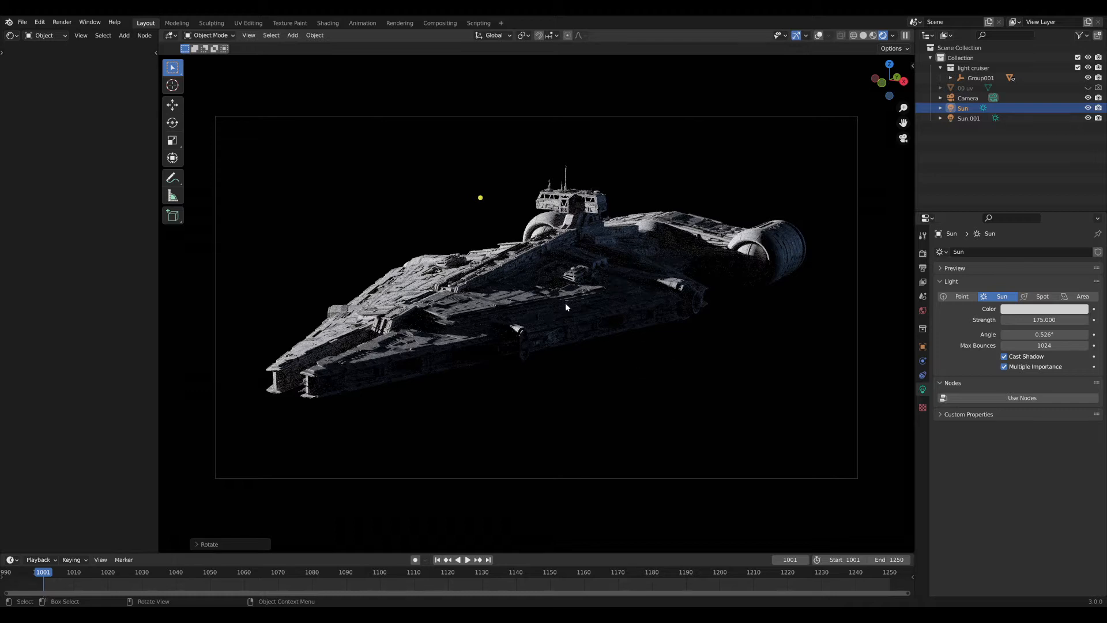
left_click(620, 189)
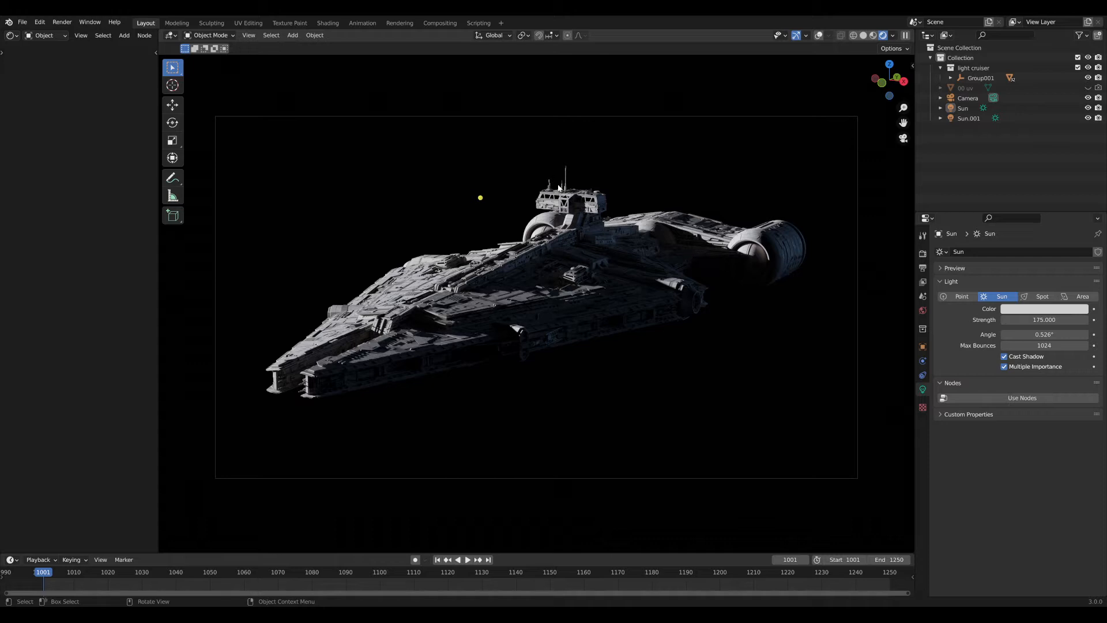
Orbit and zoom the view in on the ship's bridge tower.
middle_click_drag(514, 314, 606, 343)
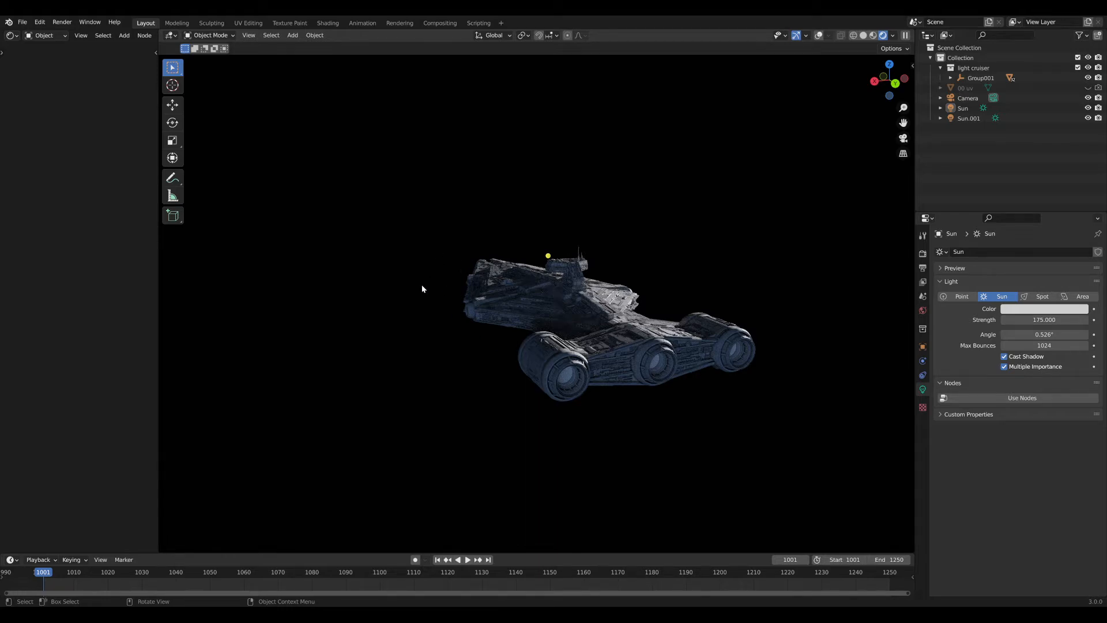
middle_click_drag(422, 288, 572, 292)
scroll(573, 293, "up", 4)
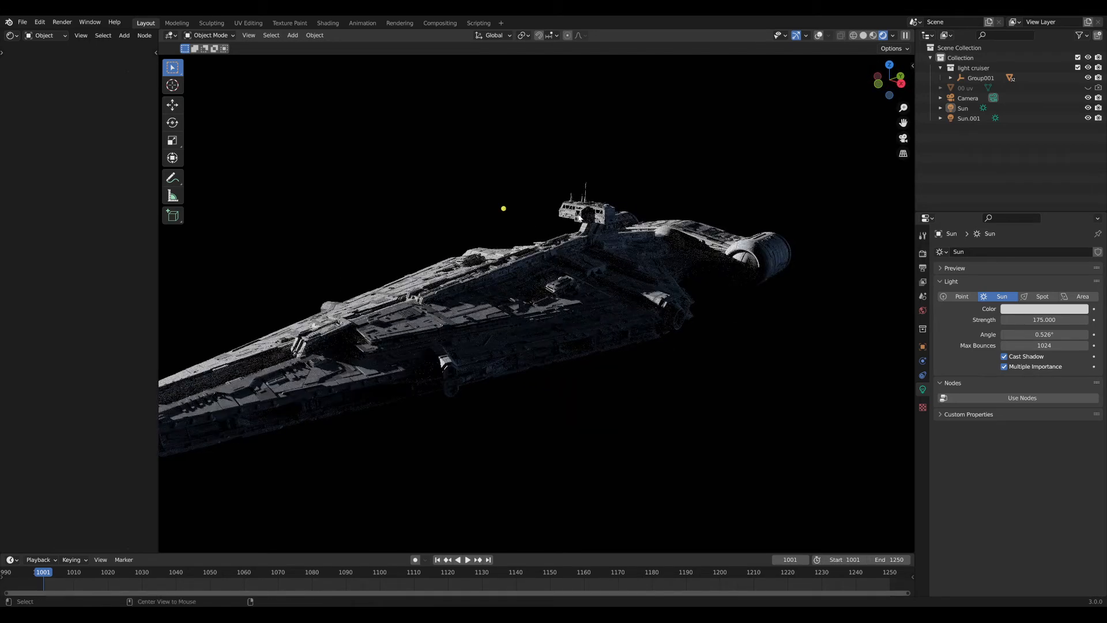
scroll(574, 274, "up", 8)
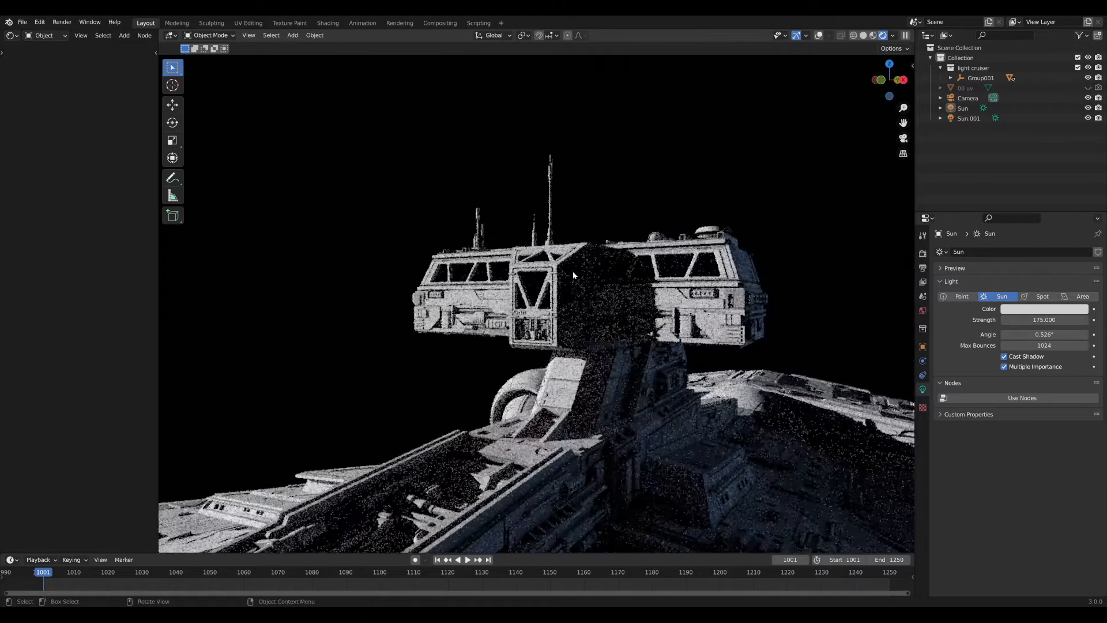
scroll(573, 275, "down", 4)
middle_click_drag(682, 446, 605, 351)
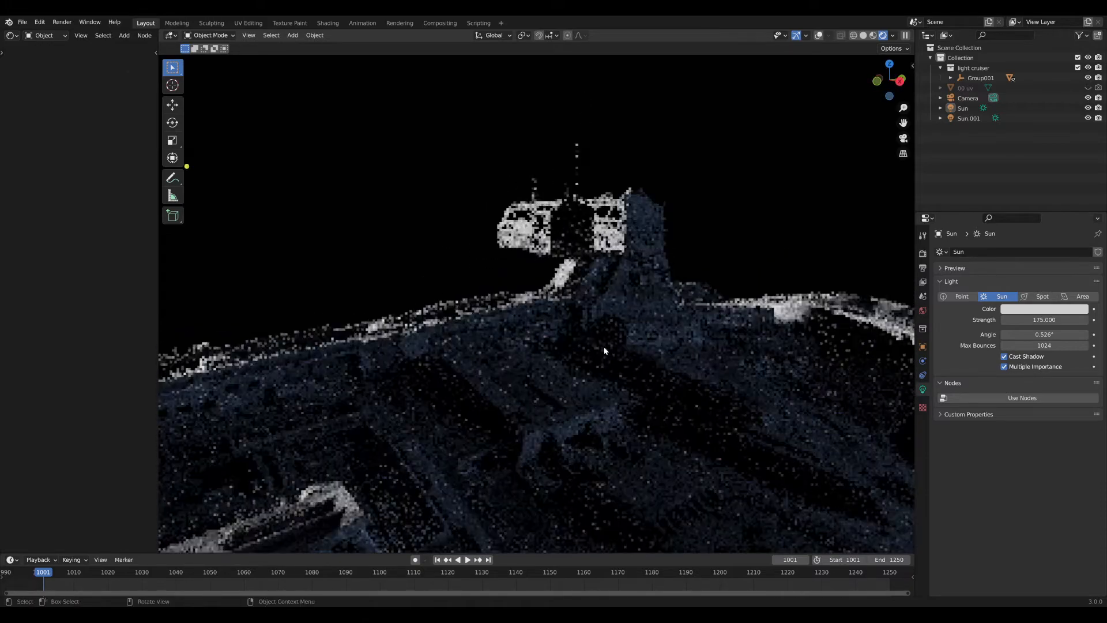
scroll(649, 337, "down", 2)
scroll(547, 319, "up", 7)
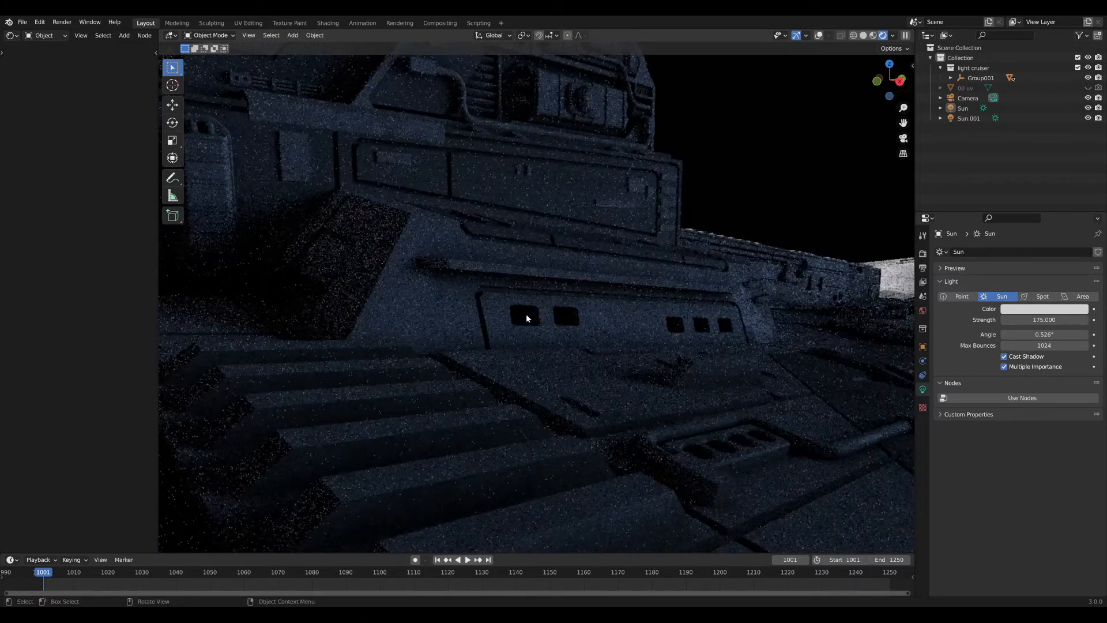
Select the Window1 object, widen the Shader Editor, and box-select its existing shader nodes.
left_click(526, 317)
scroll(534, 317, "down", 3)
left_click_drag(159, 159, 453, 159)
scroll(427, 202, "up", 1)
left_click_drag(123, 127, 348, 399)
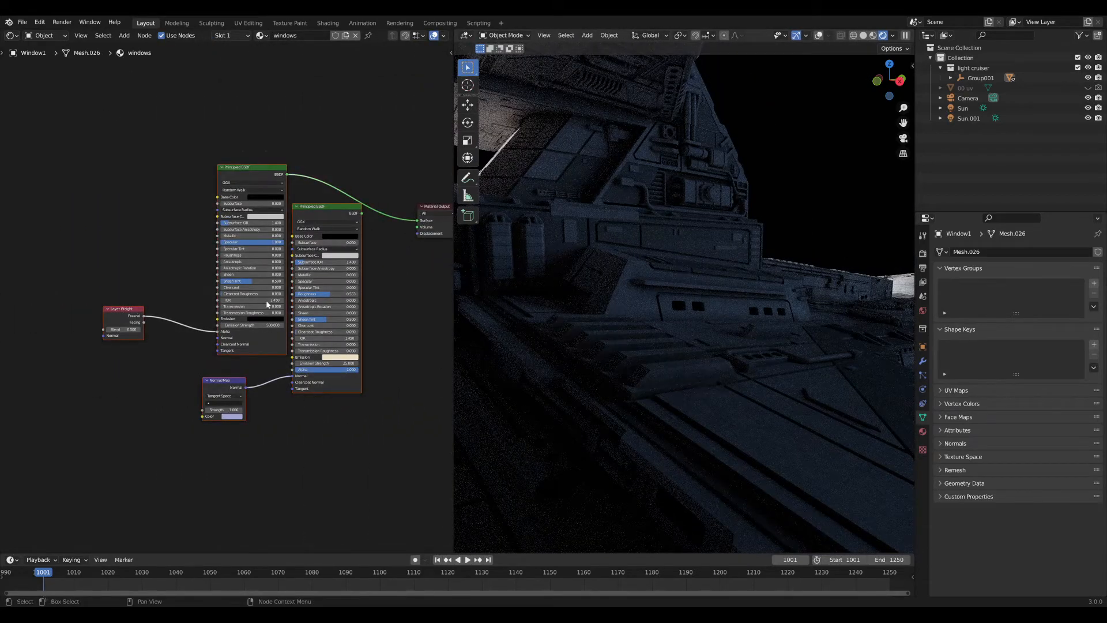
Delete the old windows shader nodes and add an Emission node.
key("Delete")
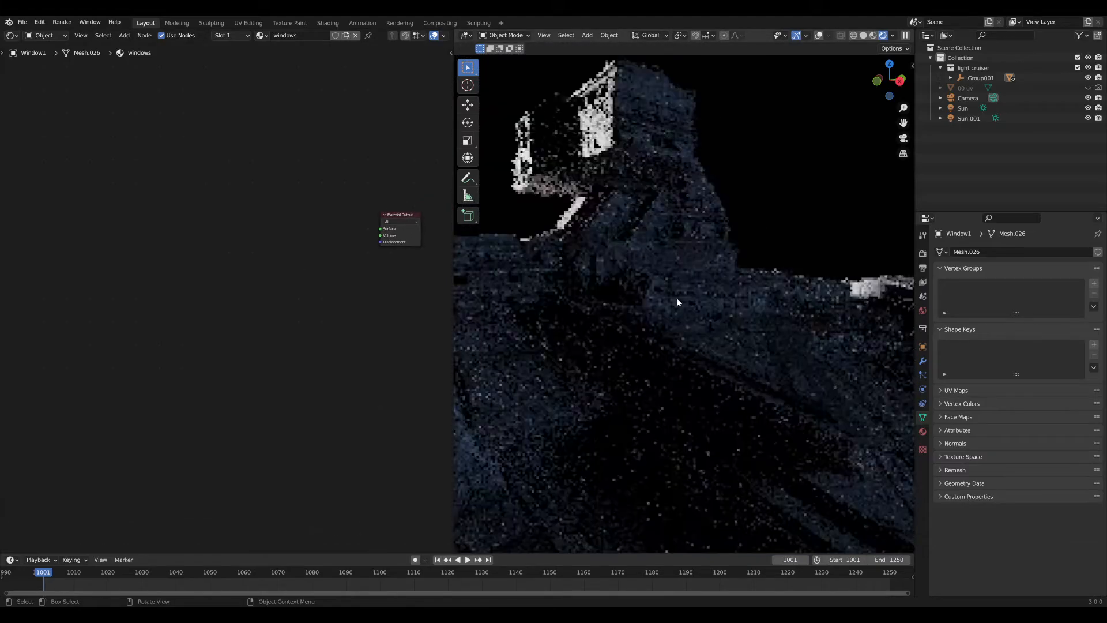
middle_click_drag(677, 303, 457, 330)
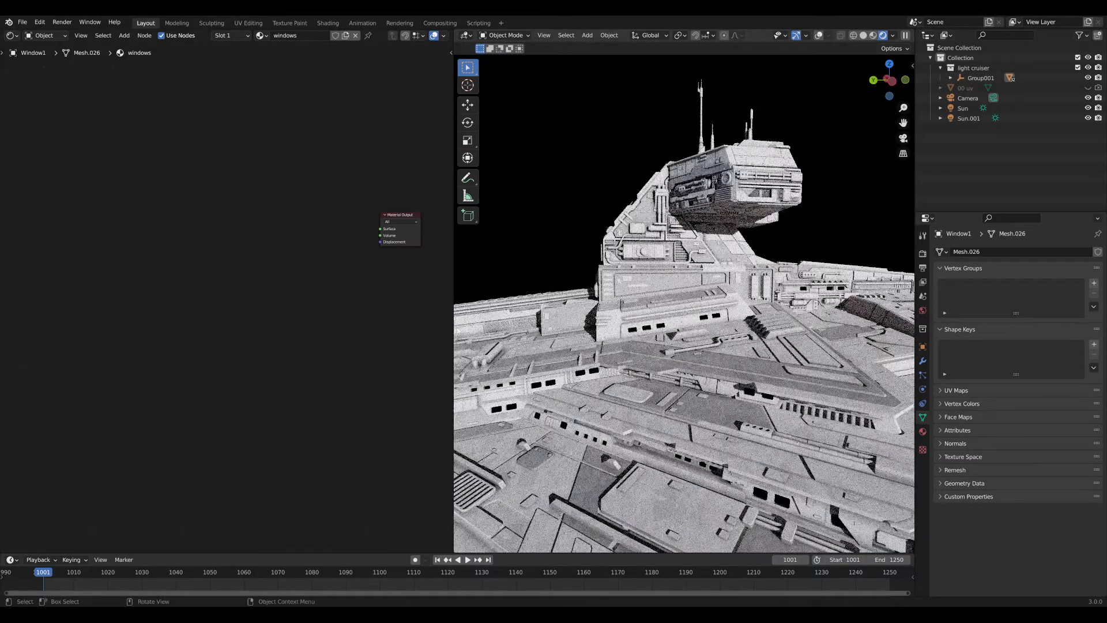
key("shift+a")
type("emi")
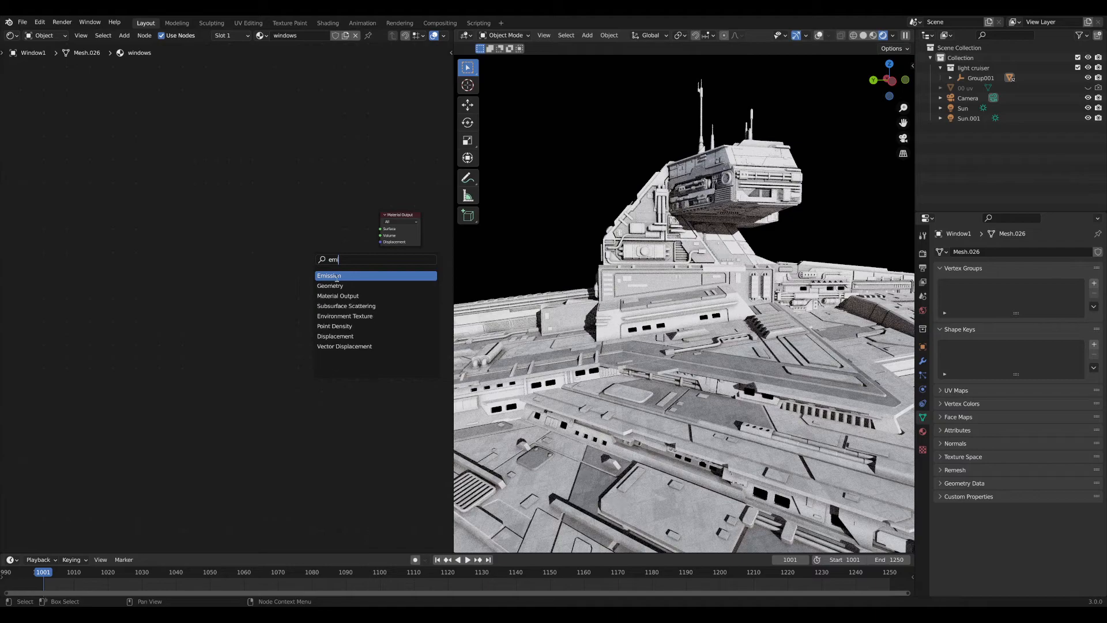
left_click(336, 278)
left_click(318, 240)
middle_click_drag(319, 240, 236, 271)
scroll(236, 271, "up", 8)
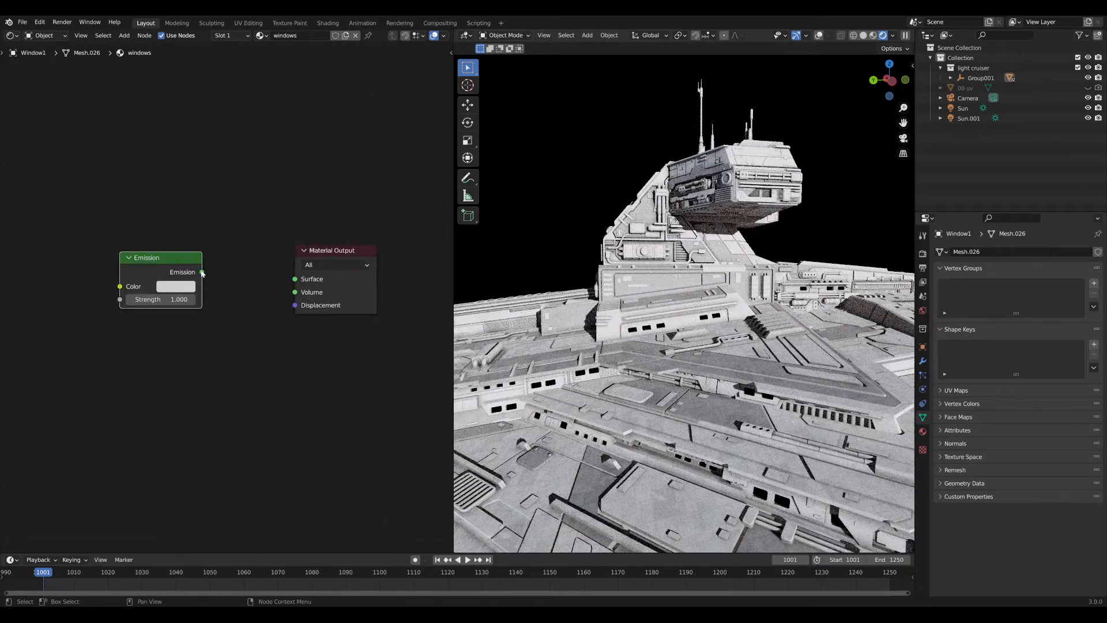
Link Emission to the material's Surface and set its strength to 50.
left_click_drag(202, 273, 294, 278)
left_click(173, 299)
type("50")
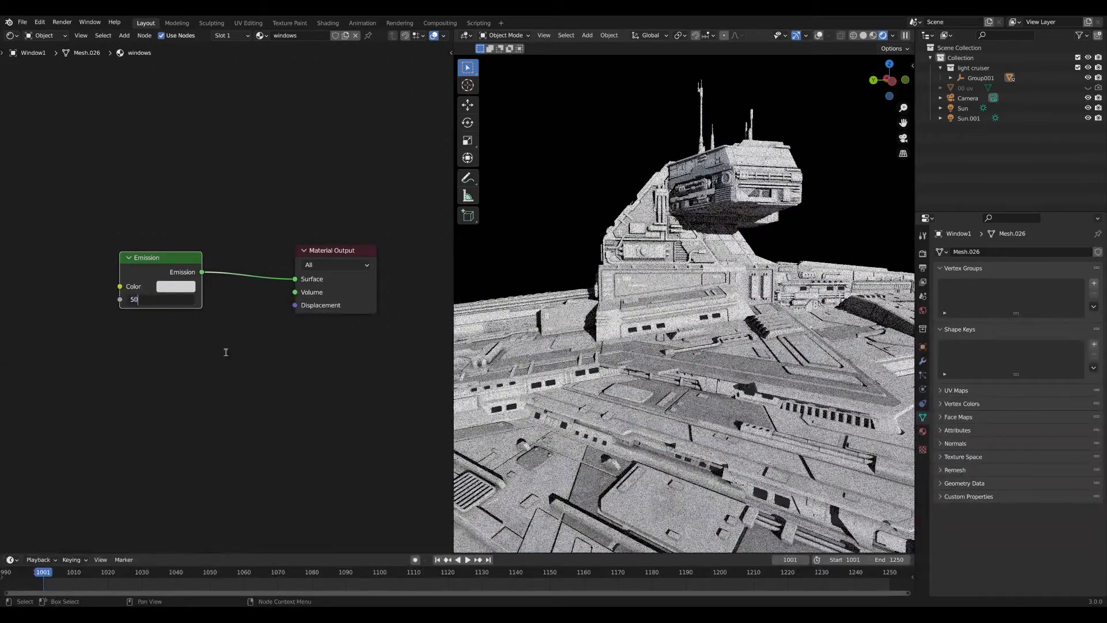
key("Return")
middle_click_drag(718, 365, 612, 346)
scroll(747, 366, "down", 6)
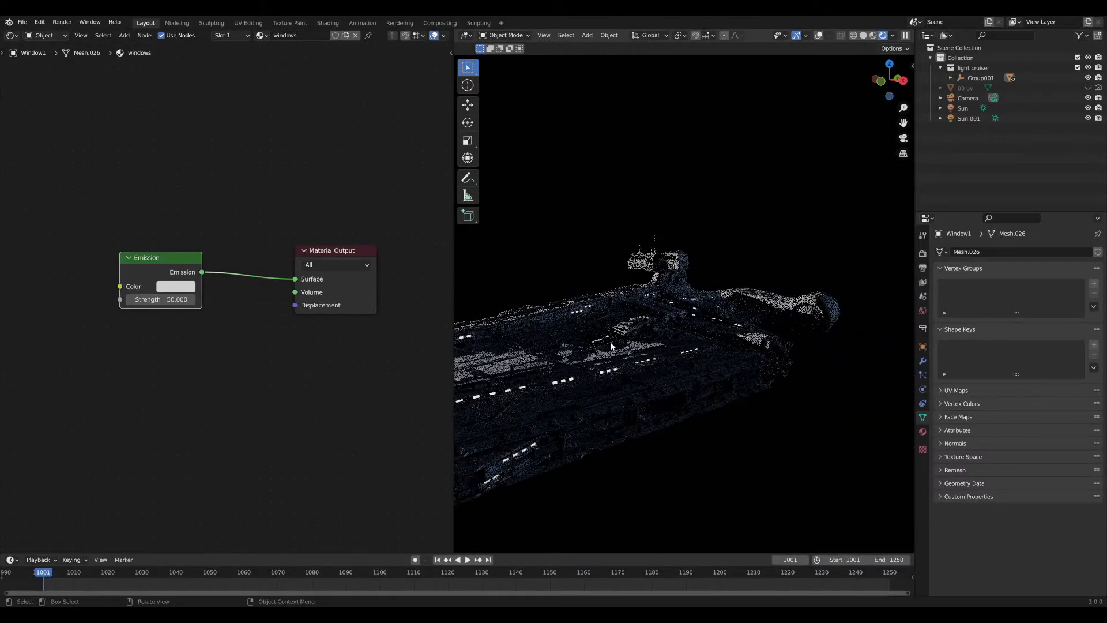
scroll(249, 321, "up", 3)
left_click_drag(141, 249, 198, 253)
middle_click_drag(128, 266, 226, 265)
Add a Blackbody node and plug its Color into the Emission Color.
key("shift+a")
left_click(155, 261)
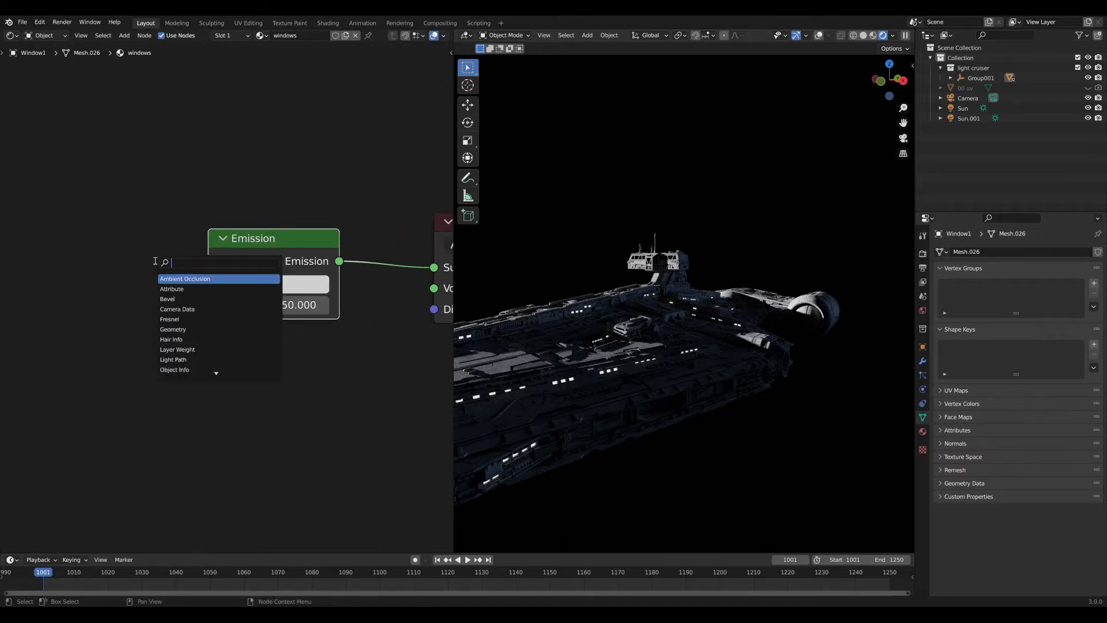
type("black")
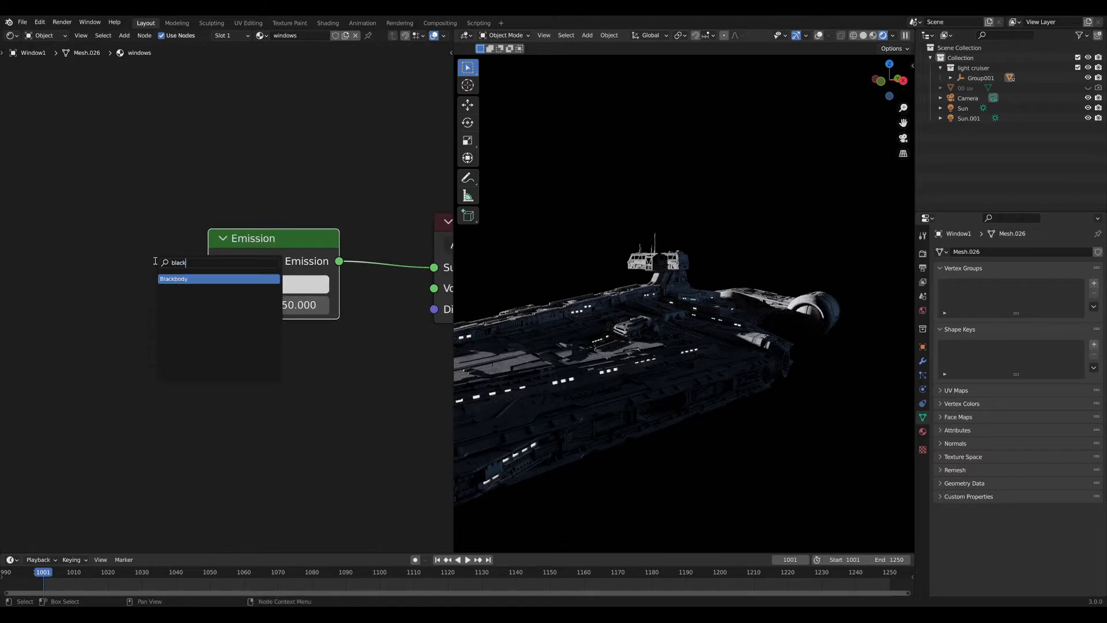
key("Return")
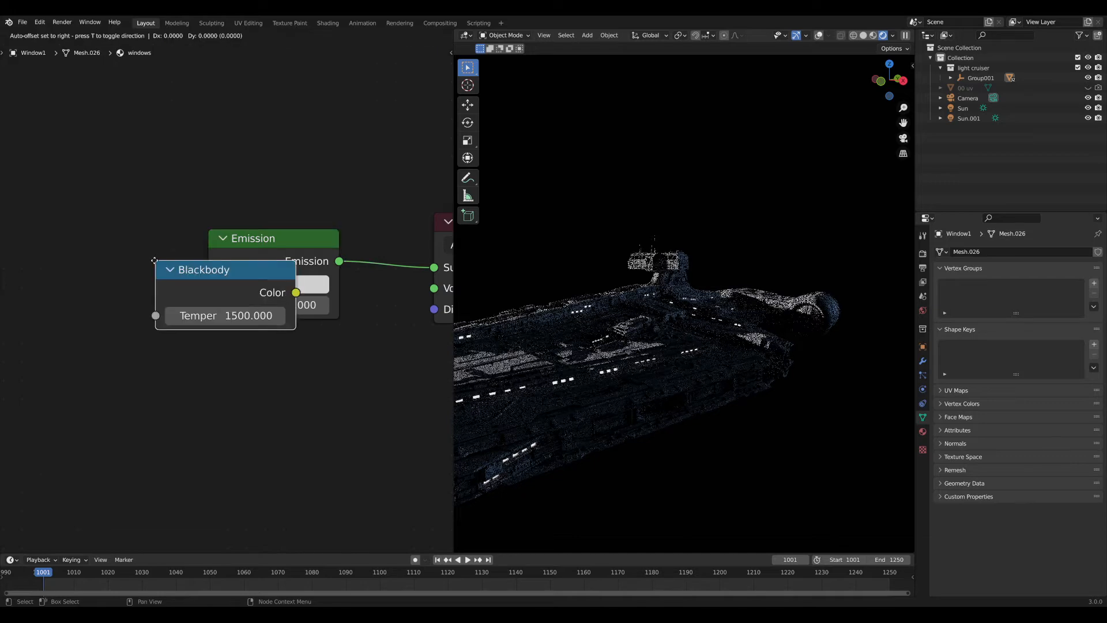
left_click(26, 243)
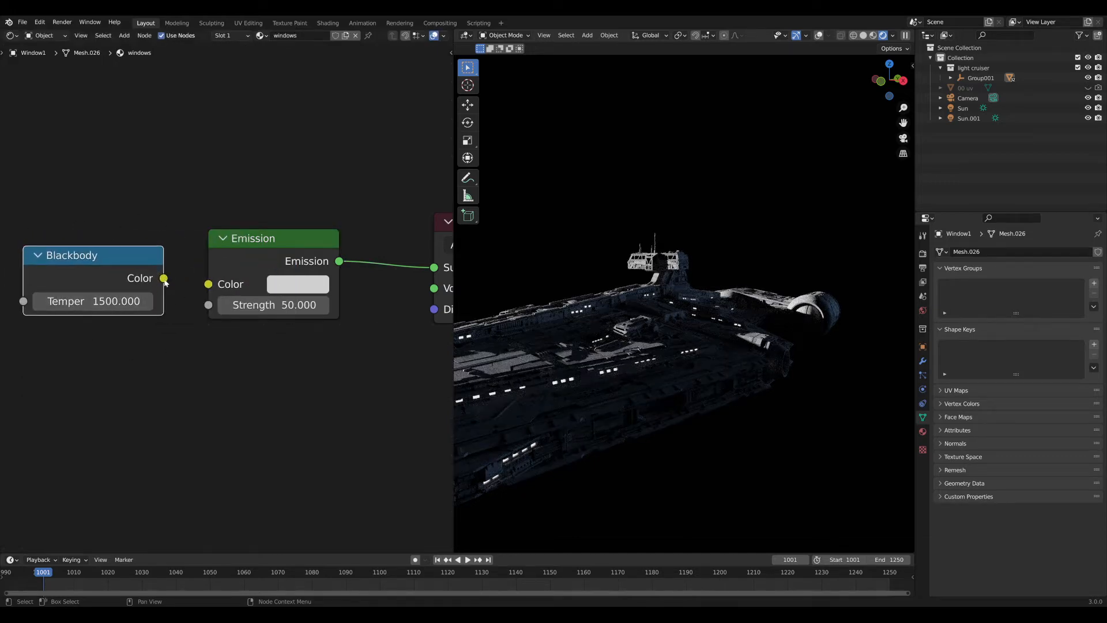
left_click_drag(164, 279, 209, 284)
middle_click_drag(188, 284, 203, 286)
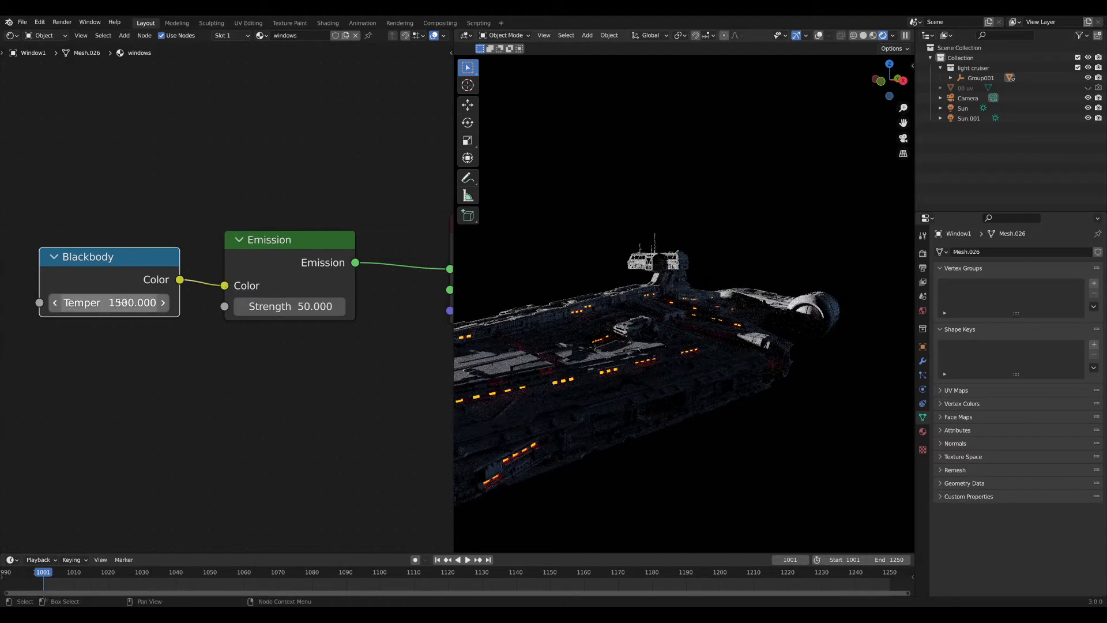
Set the Blackbody temperature to 3500, then change it to 7500.
left_click(126, 302)
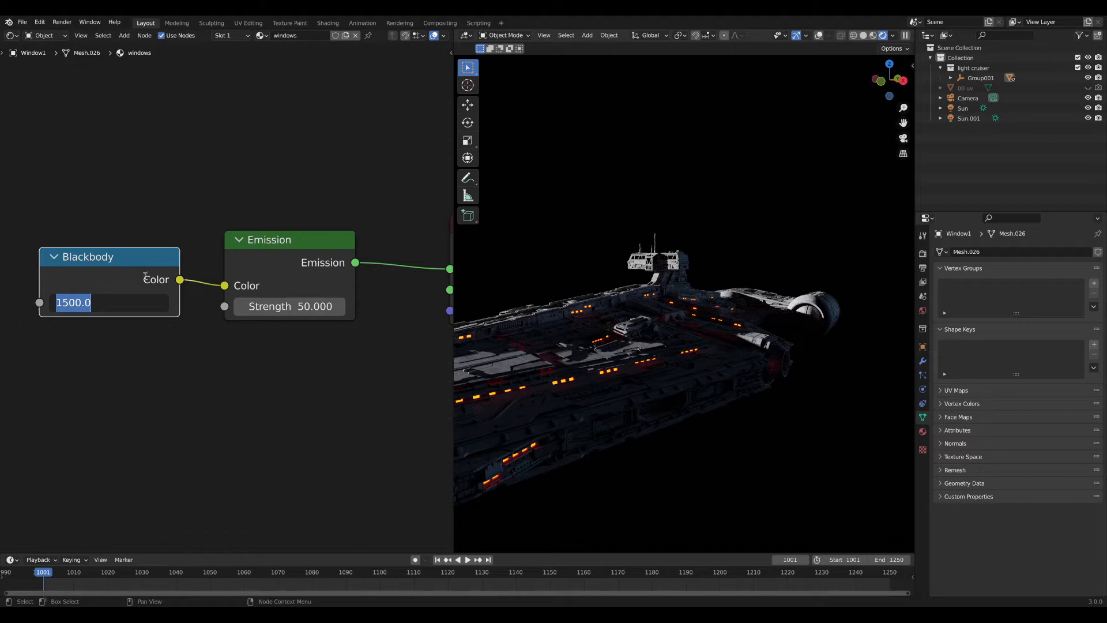
type("3500")
key("Return")
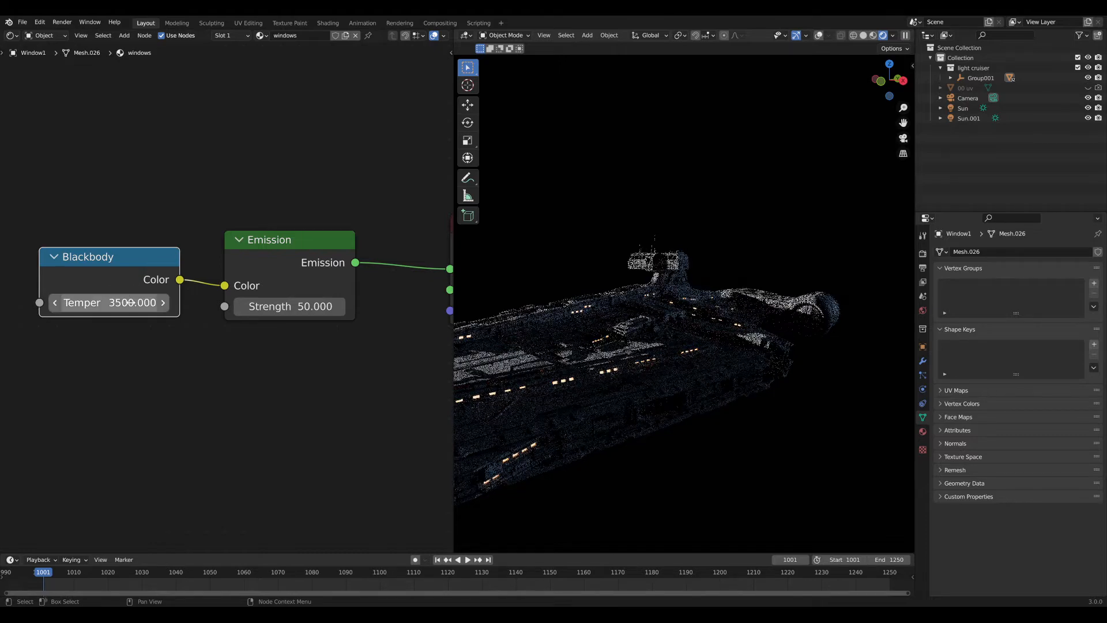
middle_click_drag(606, 323, 616, 353)
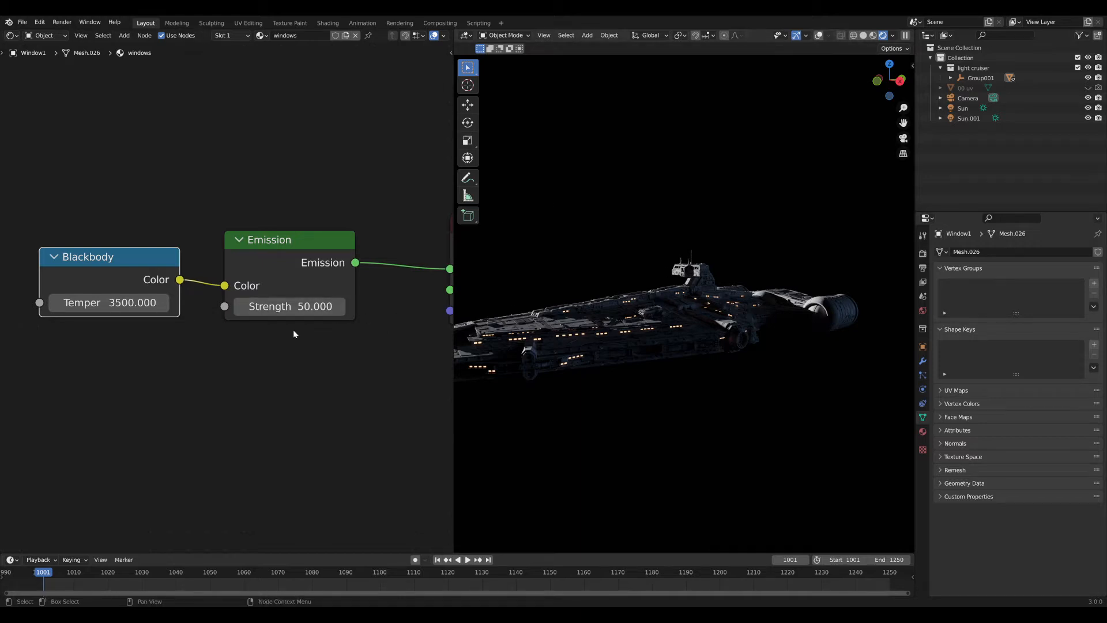
left_click(134, 304)
type("7500")
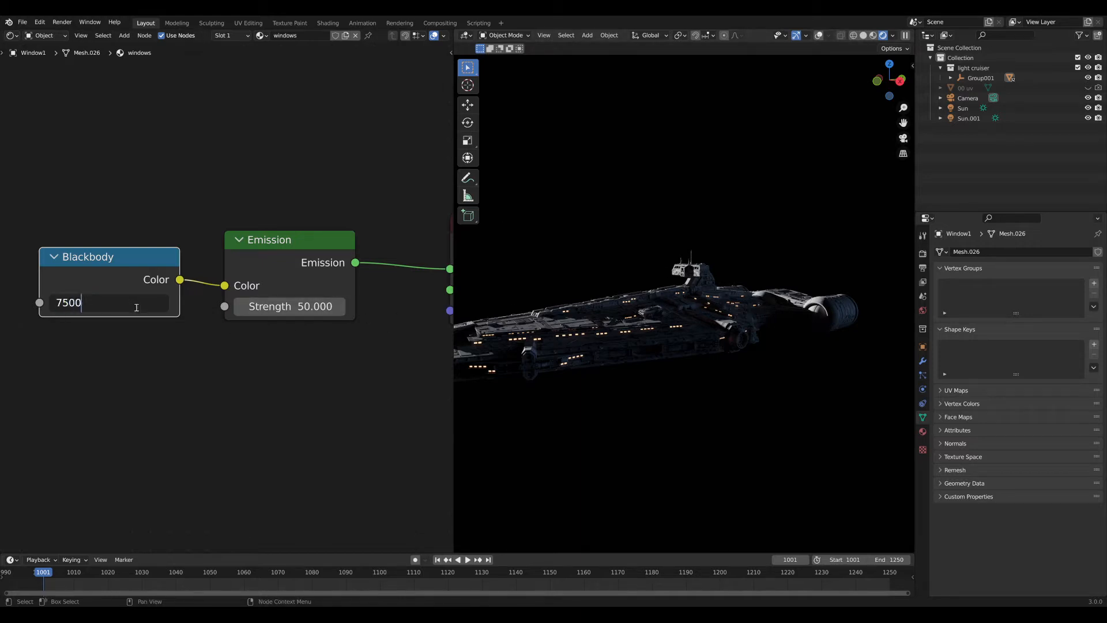
key("Return")
Select the Blackbody and Emission nodes, then pick the ship part using base grey.
scroll(680, 349, "up", 8)
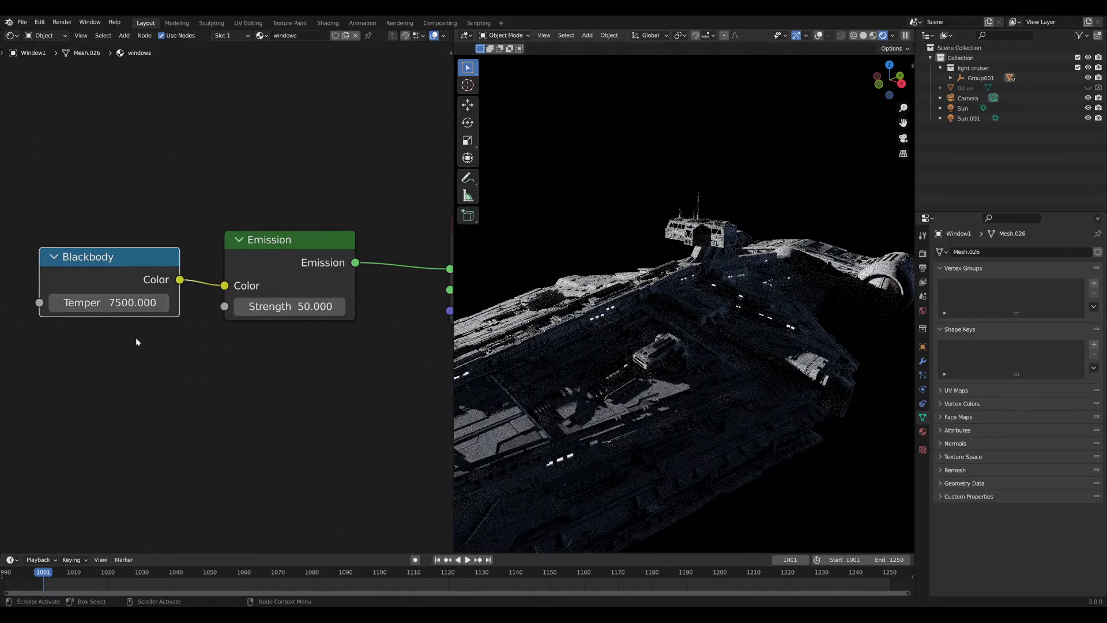
middle_click_drag(654, 390, 708, 373)
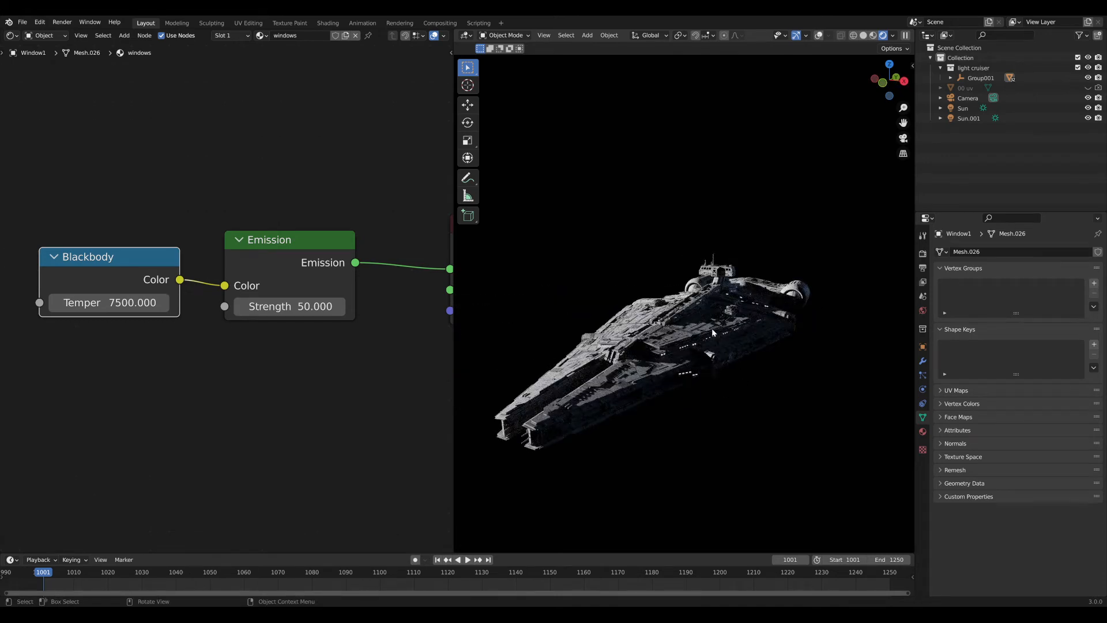
middle_click(695, 345, "alt")
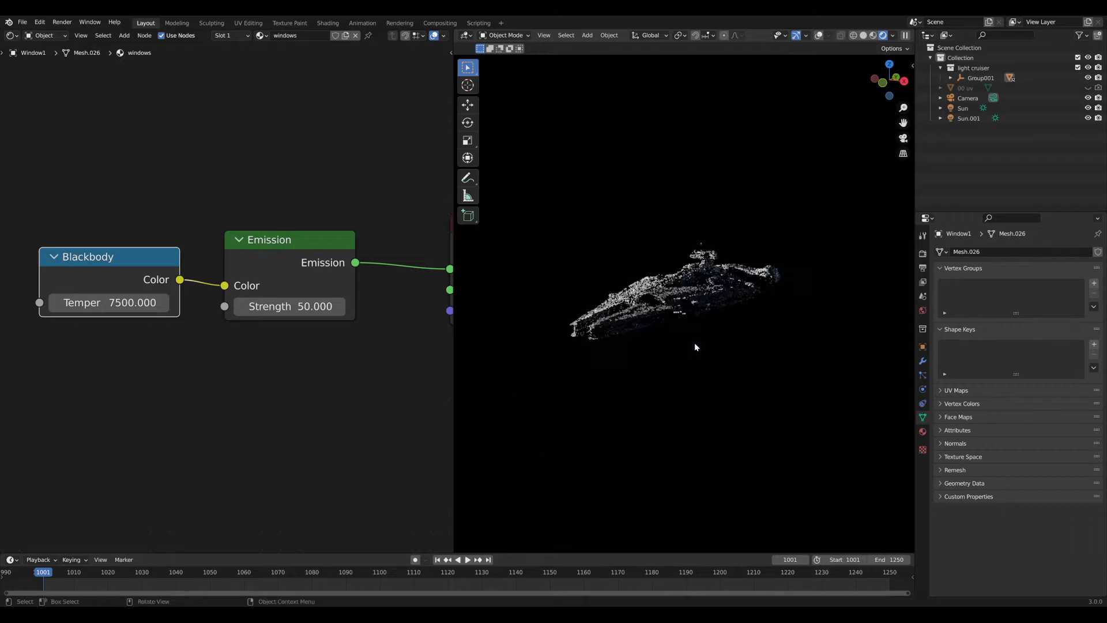
scroll(695, 346, "up", 4)
mouse_move(694, 346)
middle_mouse_down()
mouse_move(715, 329)
mouse_move(709, 336)
middle_mouse_up()
scroll(709, 336, "up", 3)
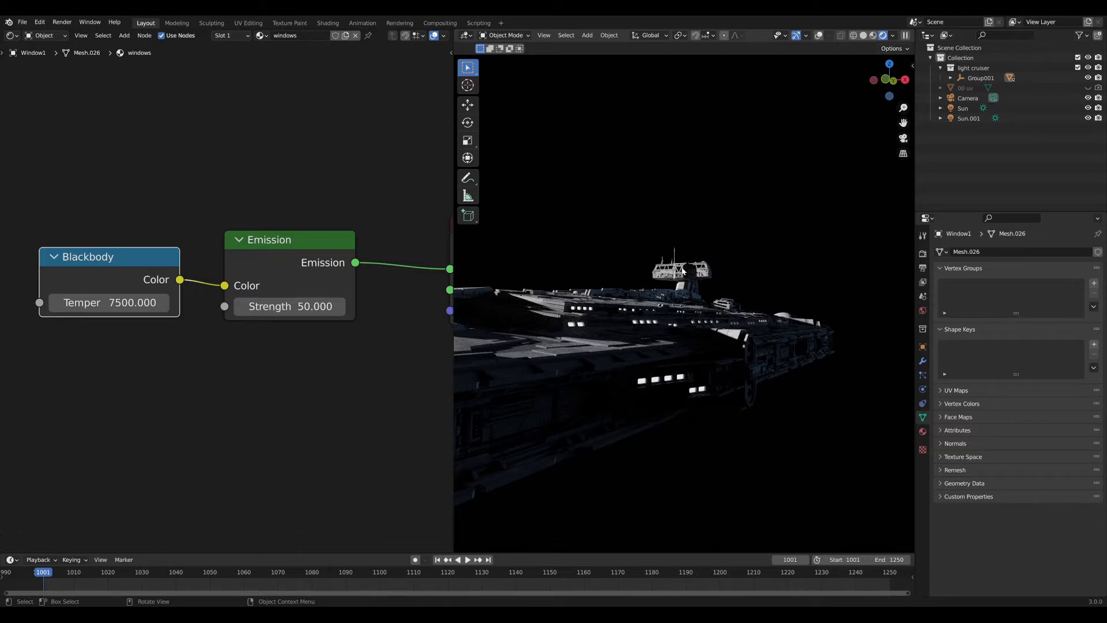
left_click_drag(90, 194, 270, 329)
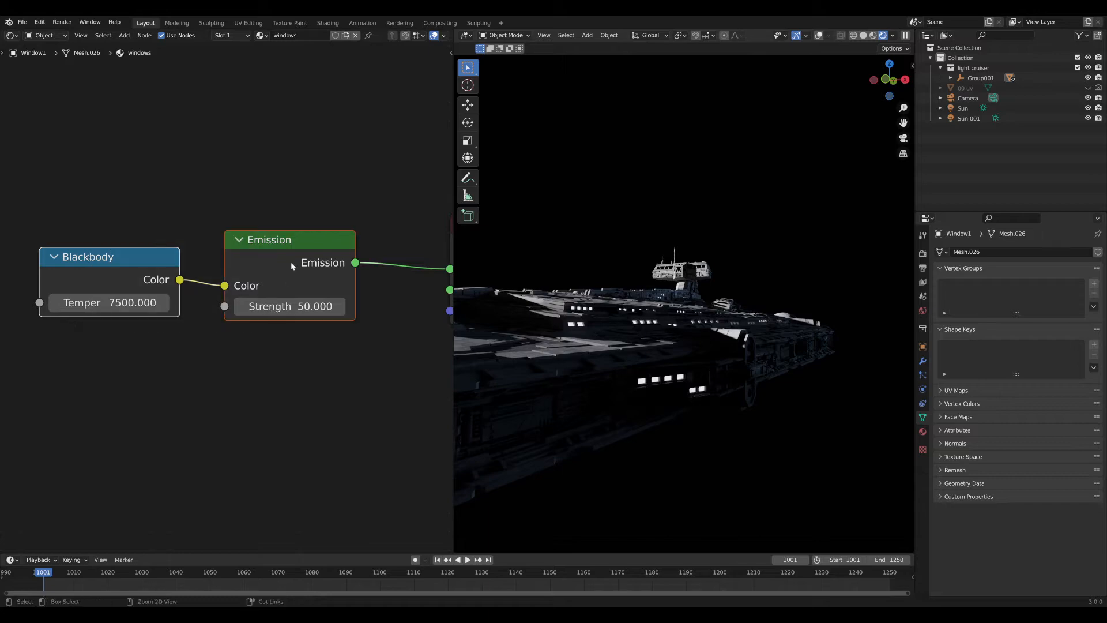
left_click(679, 271)
scroll(275, 227, "down", 5)
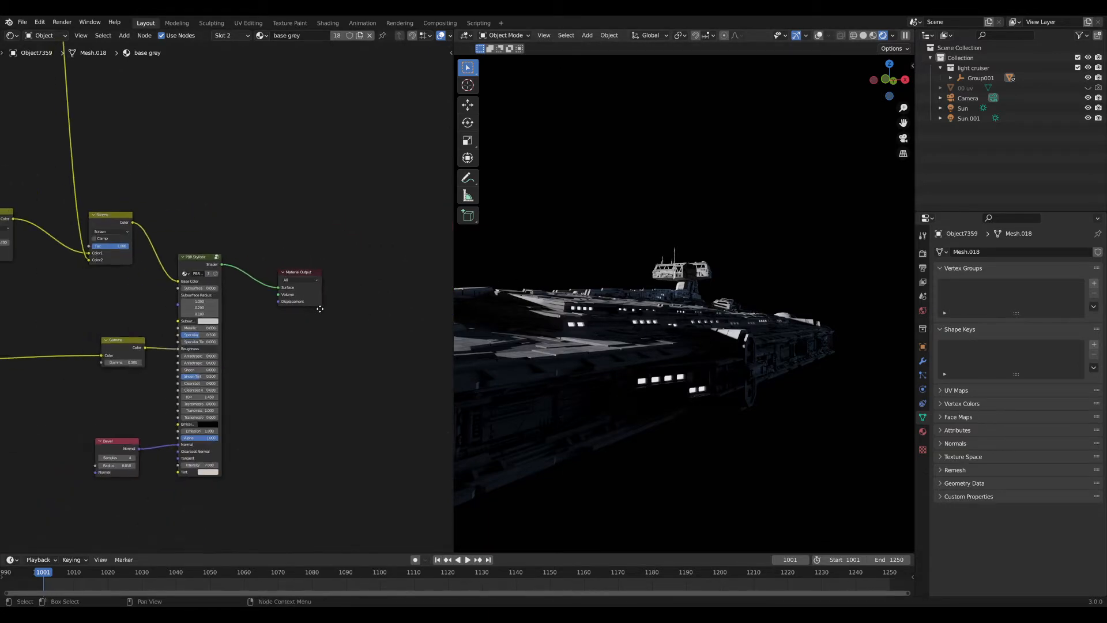
Paste the Blackbody emission into base grey, test it, then restore PBR Stylistic to the output.
key("ctrl+v")
left_click_drag(325, 298, 349, 199)
left_click(344, 199, "ctrl+shift")
middle_click_drag(335, 198, 290, 275)
scroll(289, 276, "up", 2)
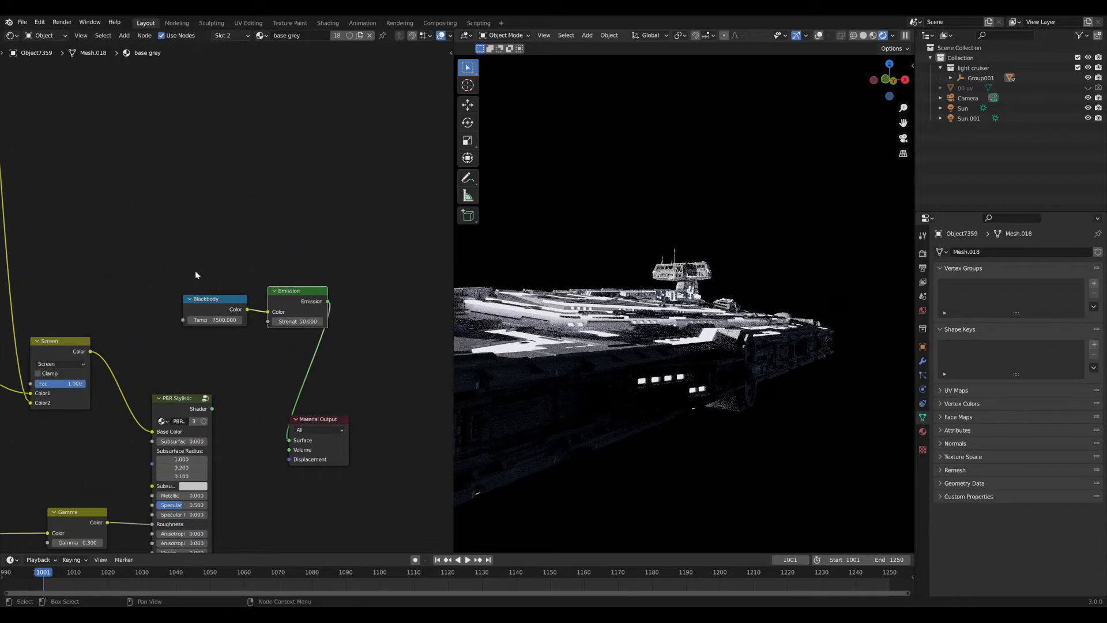
key("x")
left_click(184, 404, "ctrl+shift")
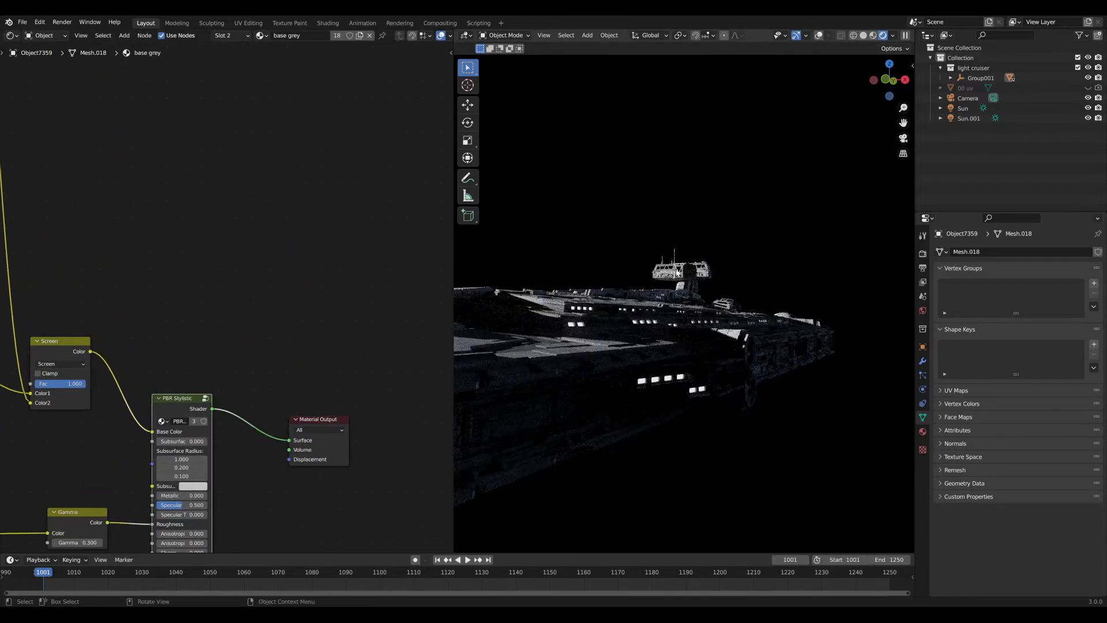
scroll(694, 308, "up", 8)
Try the pasted emission on Window9's Glass imp light, then reconnect Principled BSDF and delete it.
left_click(694, 308)
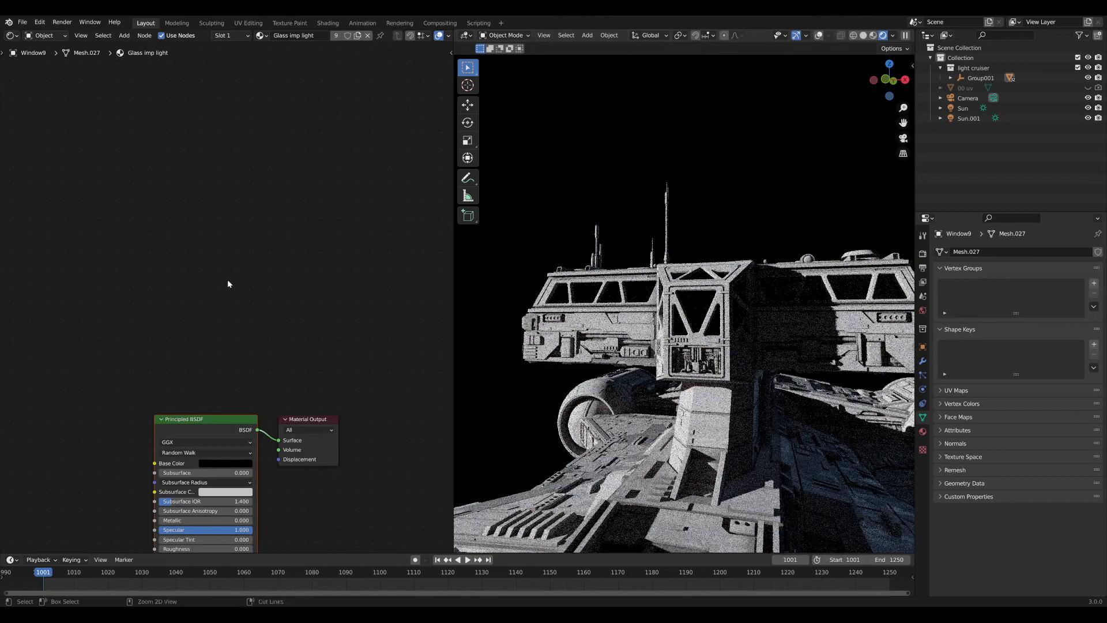
key("ctrl+v")
key("g")
left_click(241, 211)
left_click(194, 349, "ctrl+shift")
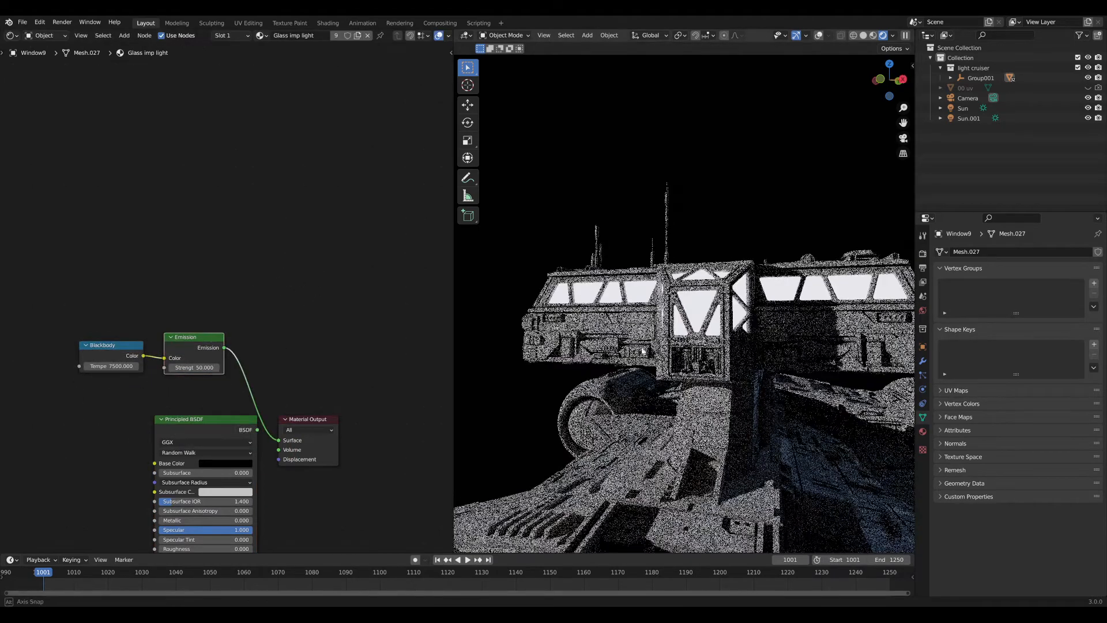
scroll(646, 362, "down", 8)
middle_click_drag(646, 362, 553, 384)
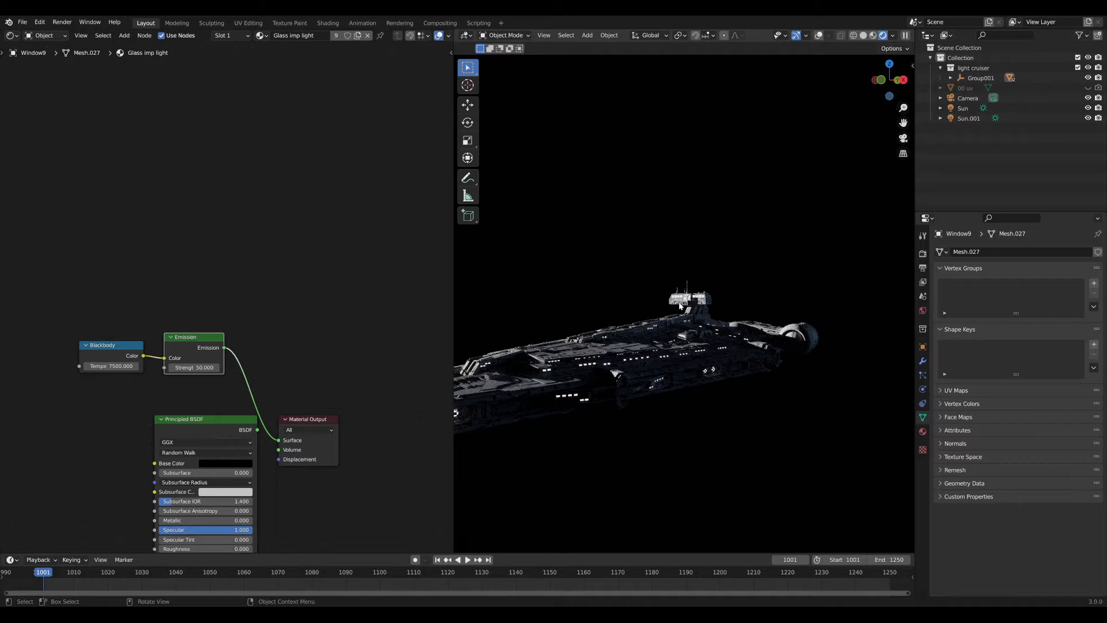
left_click(194, 422, "ctrl+shift")
left_click_drag(124, 282, 209, 372)
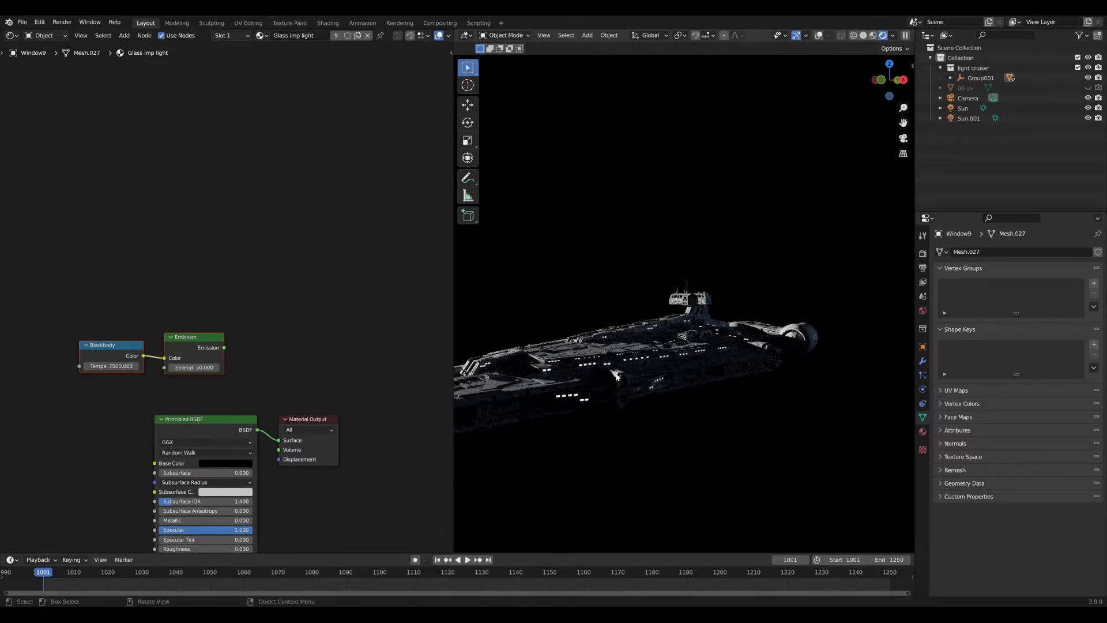
key("Delete")
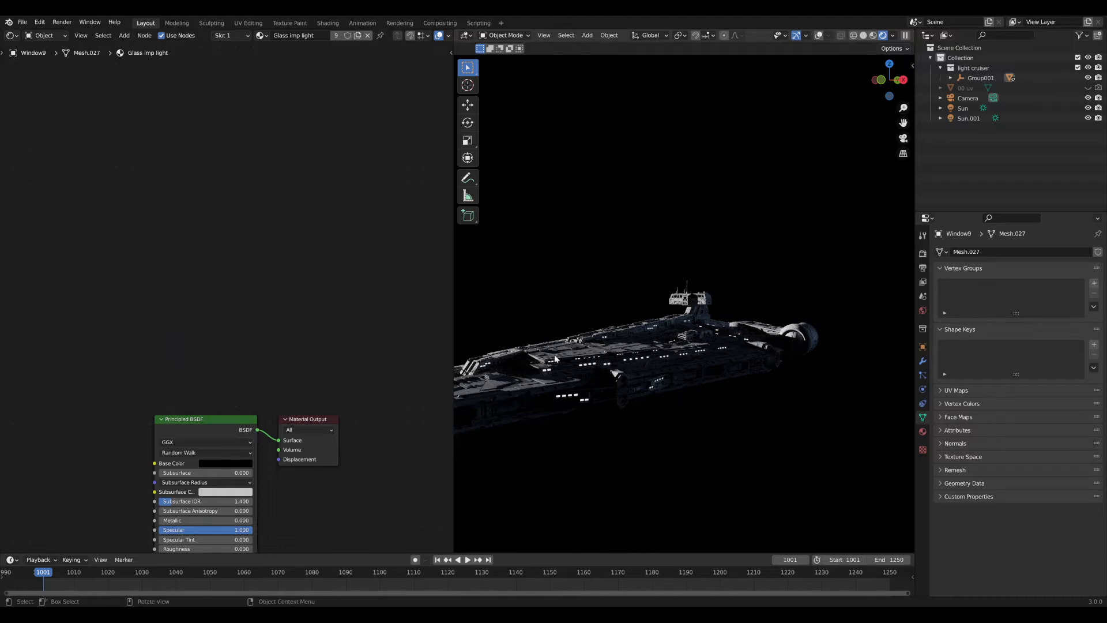
key("shift+c")
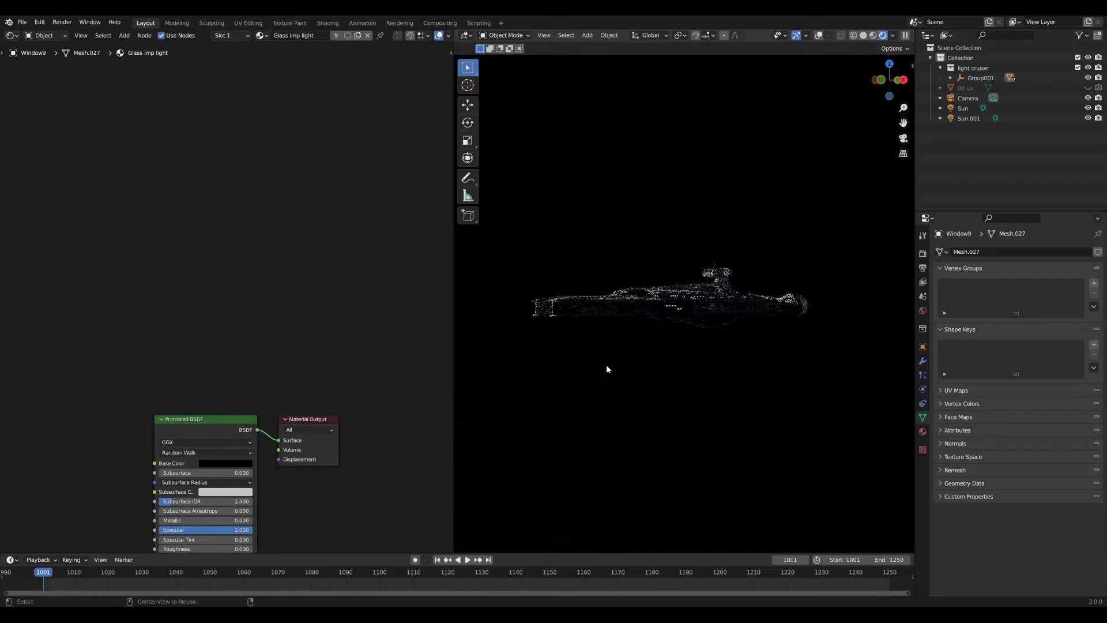
scroll(642, 360, "up", 9)
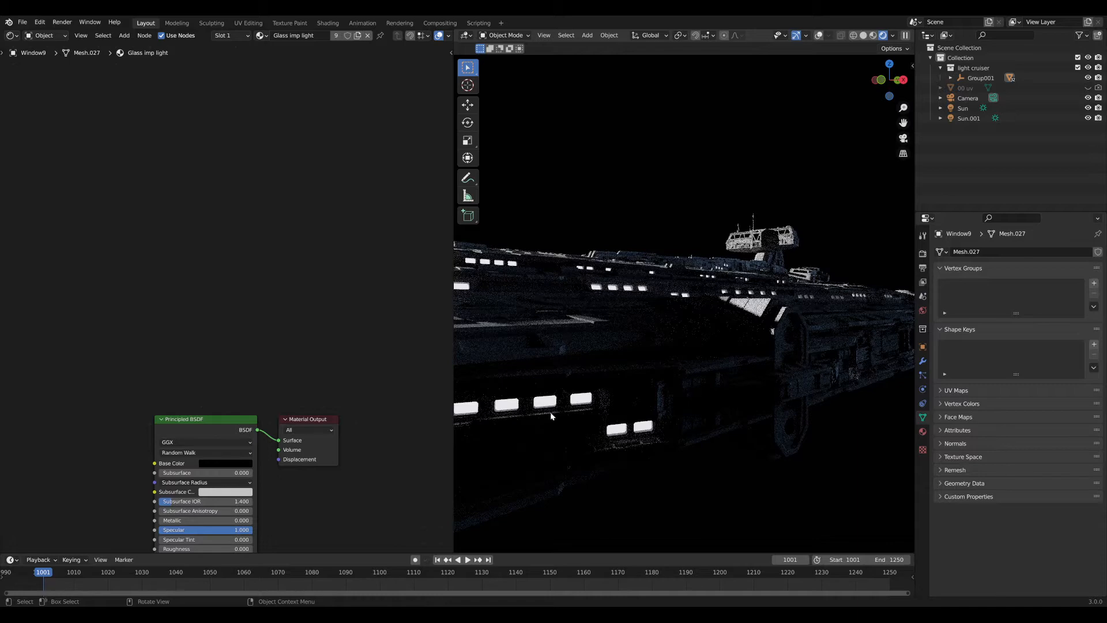
middle_click_drag(606, 429, 681, 374, "shift")
scroll(685, 364, "up", 8)
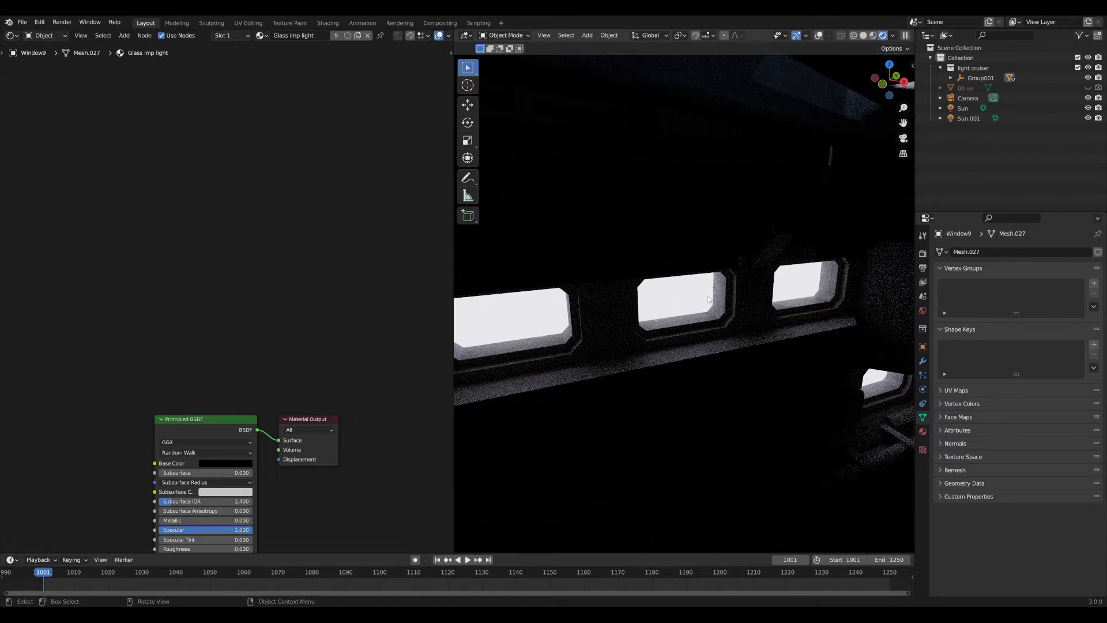
scroll(677, 342, "down", 8)
middle_click_drag(733, 382, 682, 299)
middle_click_drag(666, 231, 719, 295)
middle_click_drag(253, 320, 265, 208)
scroll(264, 209, "down", 5)
middle_click_drag(257, 278, 264, 264)
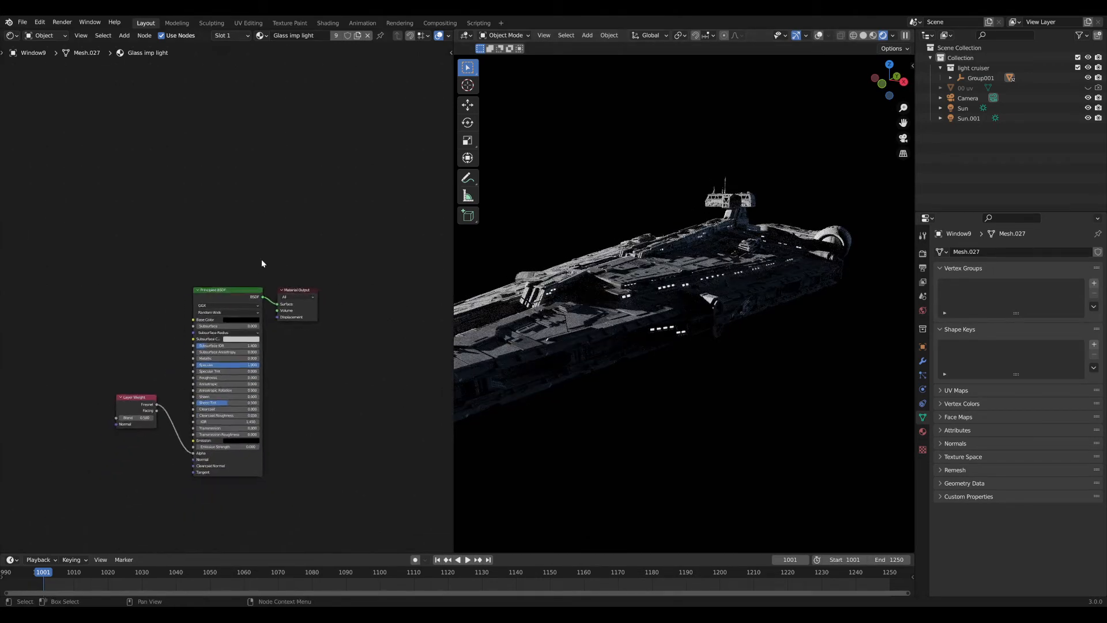
Select Window1 and delete the Blackbody and Emission nodes from its windows material.
scroll(264, 264, "up", 3)
middle_click(633, 298, "alt")
scroll(650, 316, "up", 1, "alt")
scroll(650, 316, "up", 2)
scroll(650, 316, "up", 6)
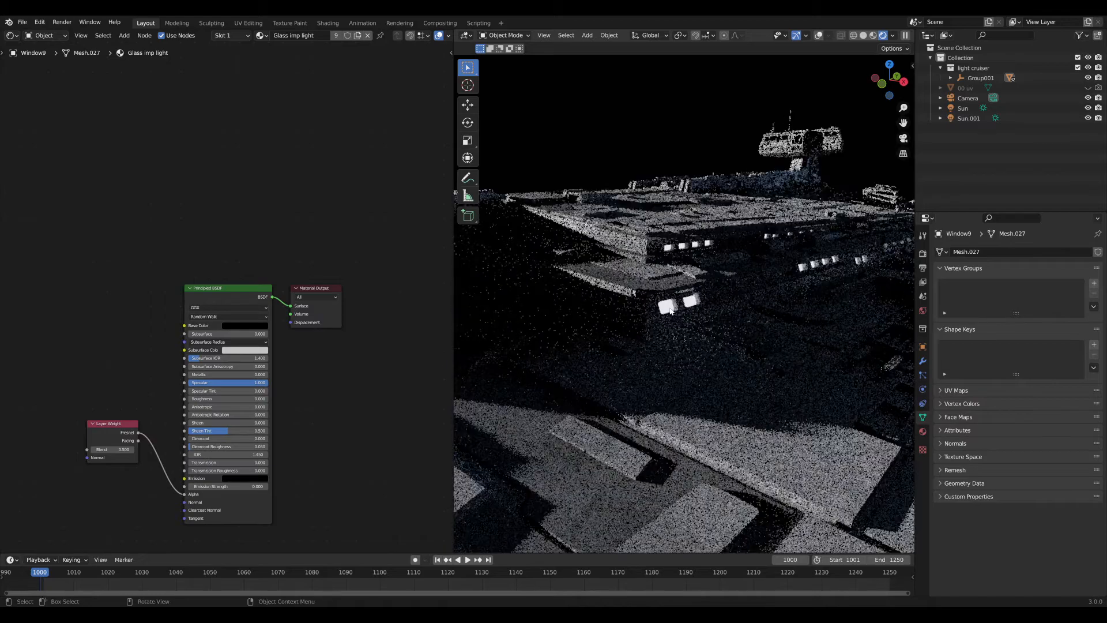
left_click(668, 306)
left_click(165, 248)
left_click_drag(166, 245, 254, 341)
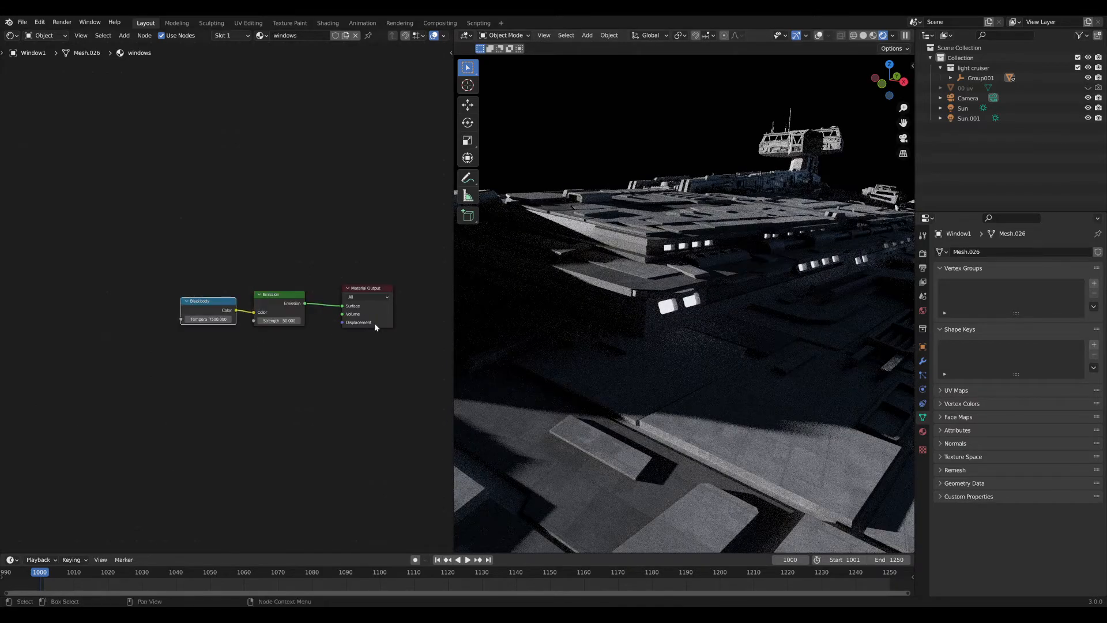
key("x")
left_click(275, 296)
key("x")
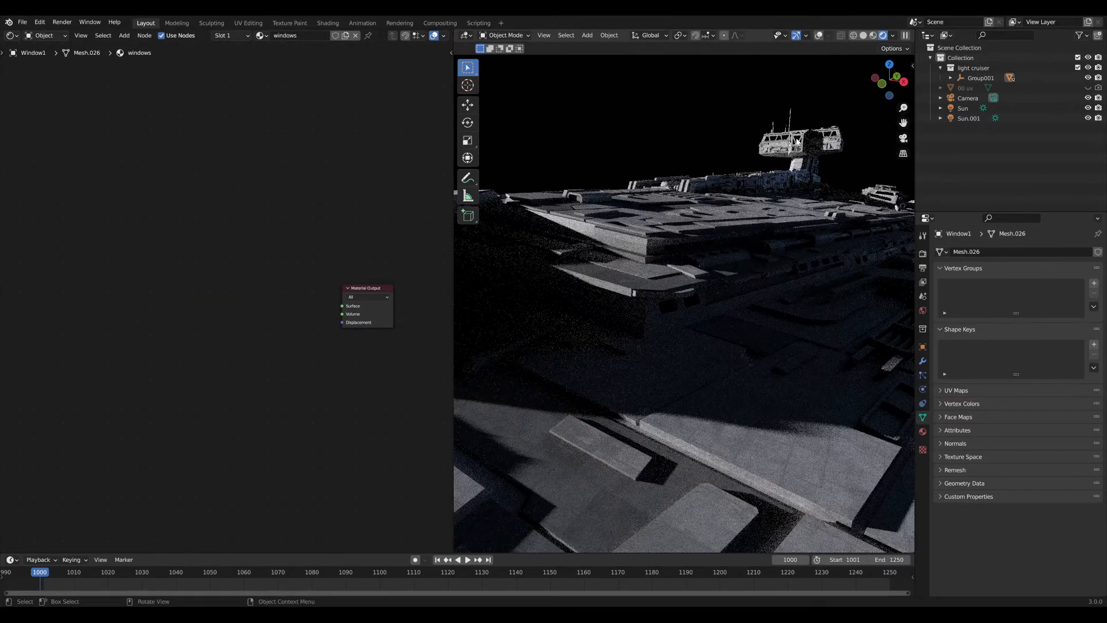
Take Window9's Principled BSDF and Layer Weight nodes and paste them into Window1's material.
left_click(796, 140)
left_click_drag(109, 302, 226, 494)
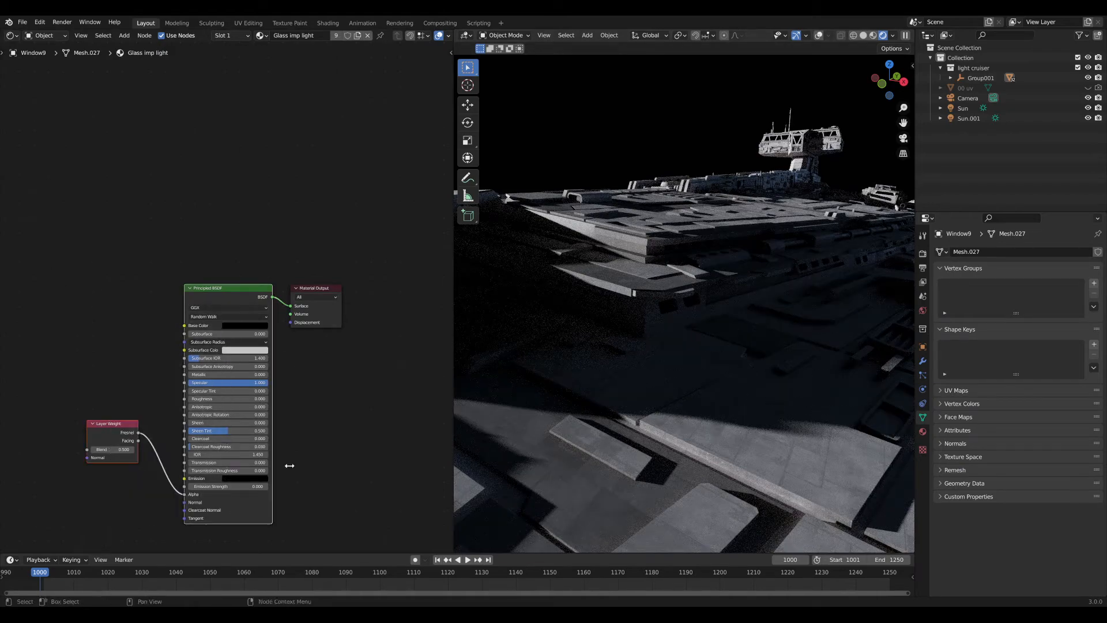
left_click(662, 303)
key("ctrl+v")
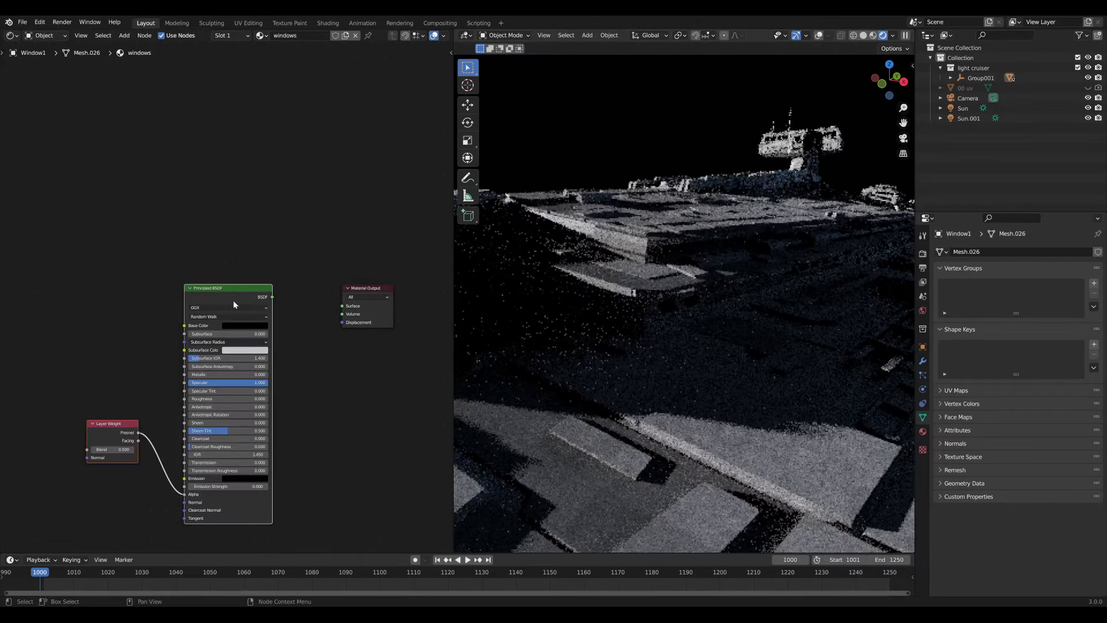
scroll(191, 255, "up", 2)
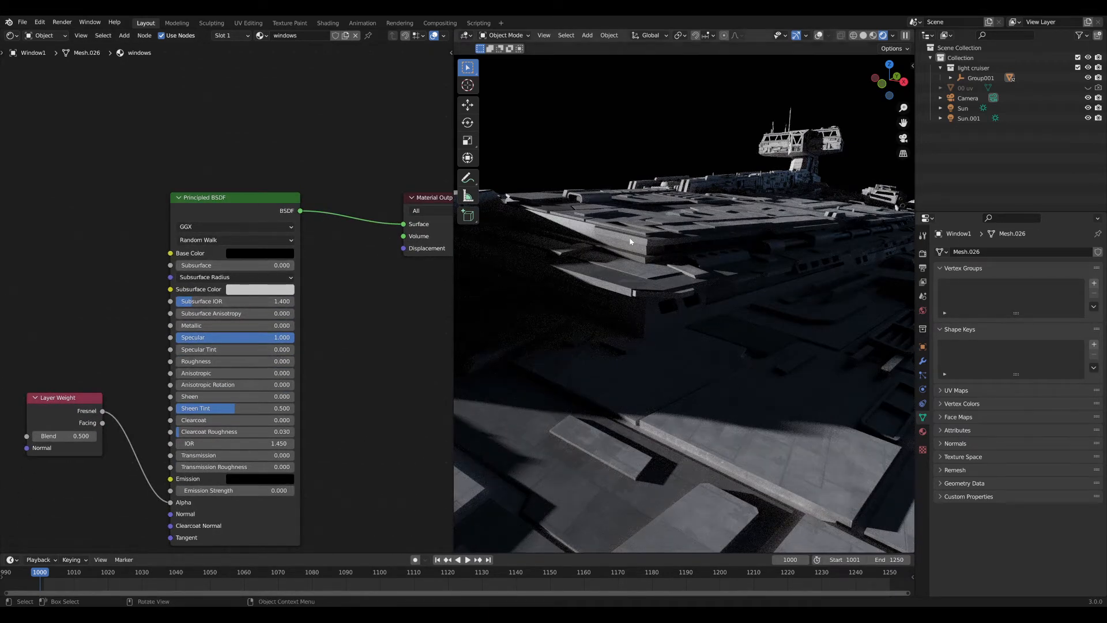
Connect the Layer Weight Fresnel output to the Principled BSDF Alpha input.
middle_click_drag(630, 242, 704, 262)
scroll(494, 314, "down", 4)
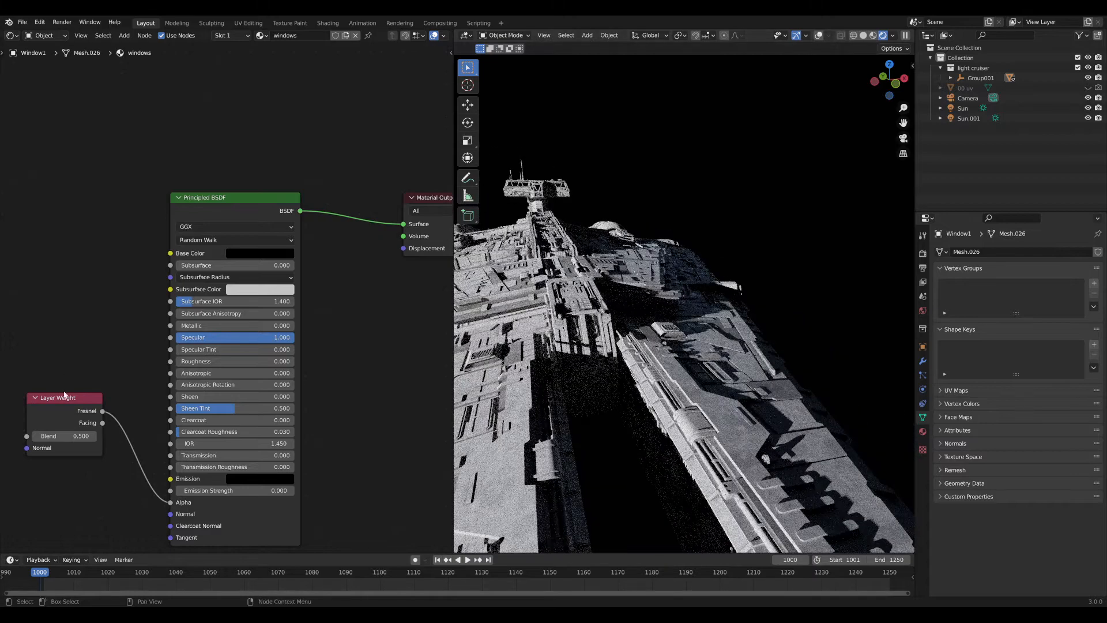
left_click_drag(101, 413, 171, 502)
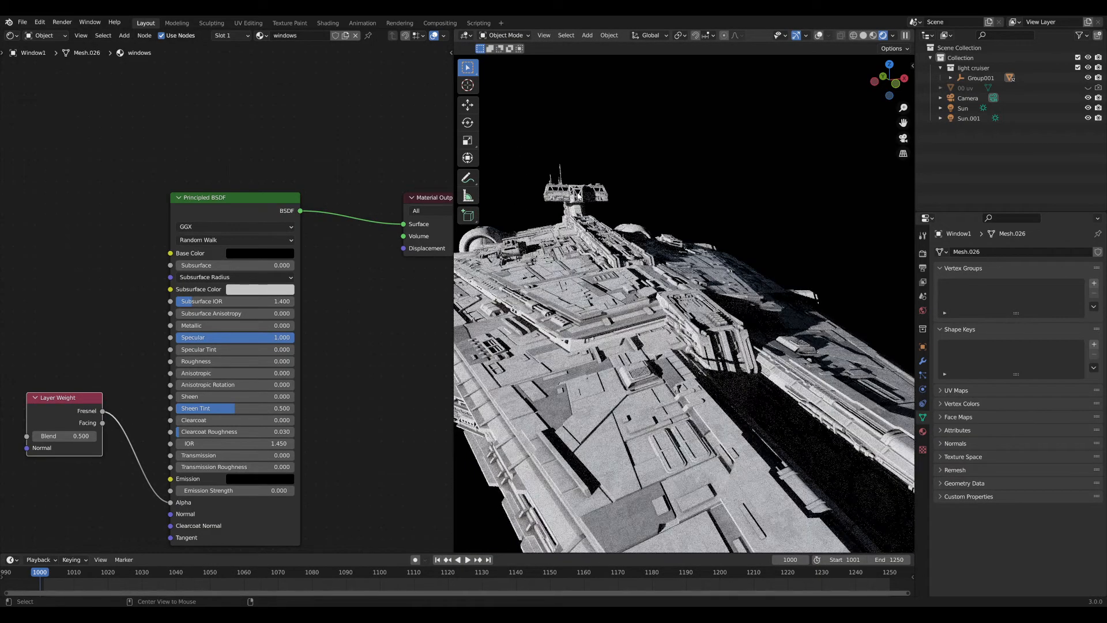
Orbit and zoom around the tower to inspect the dark glass windows.
middle_click_drag(576, 184, 694, 321)
scroll(694, 321, "up", 4)
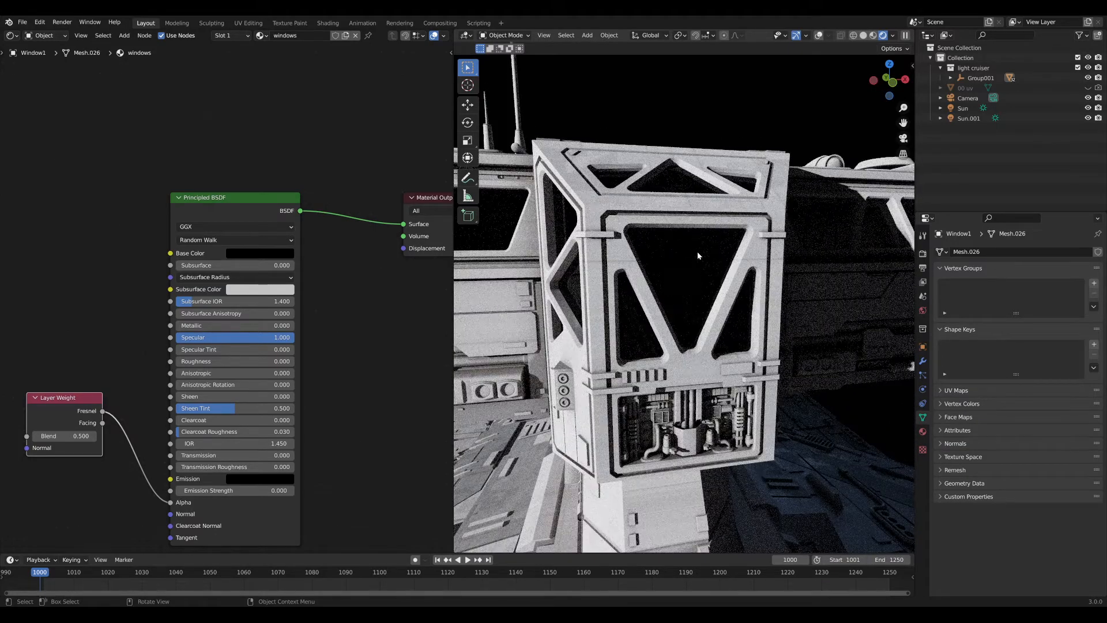
middle_click_drag(707, 269, 649, 297)
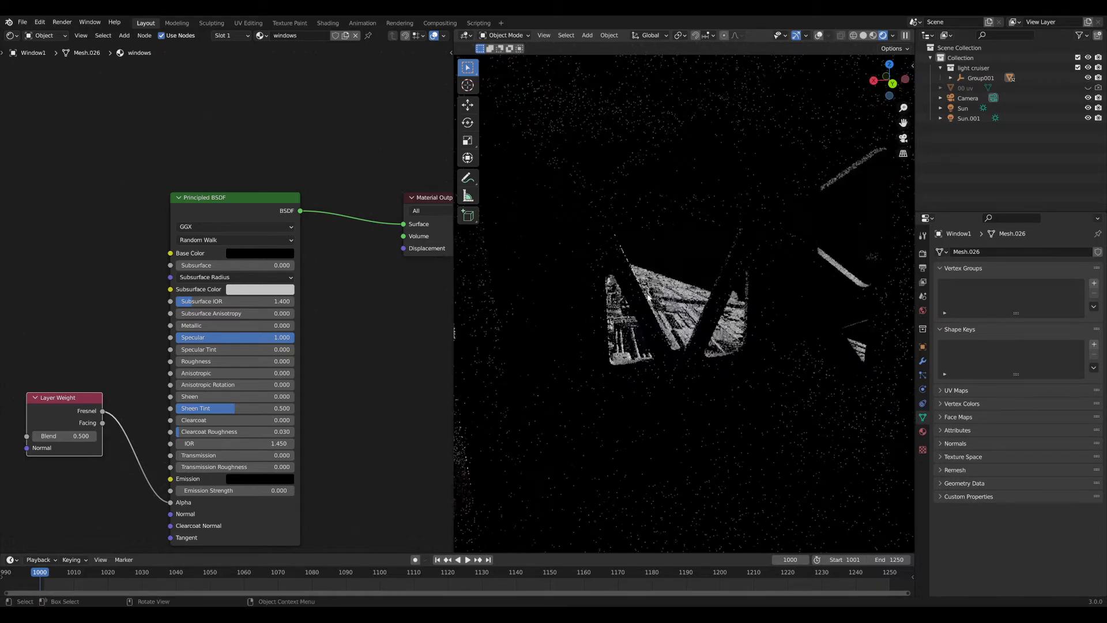
right_click(648, 297)
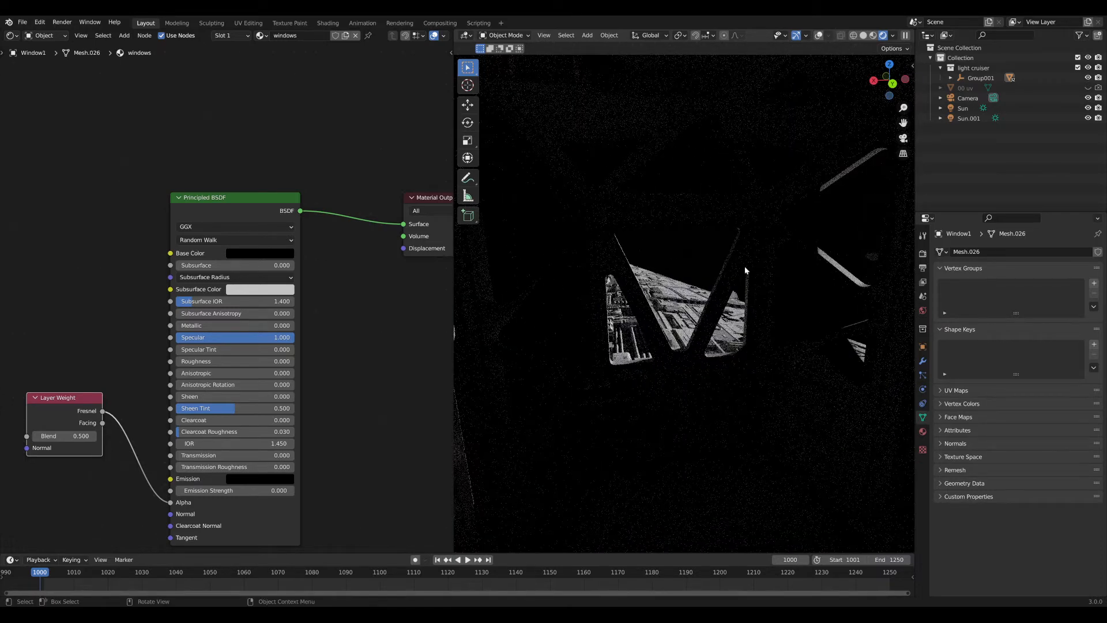
middle_click_drag(602, 319, 799, 316)
scroll(692, 288, "up", 3)
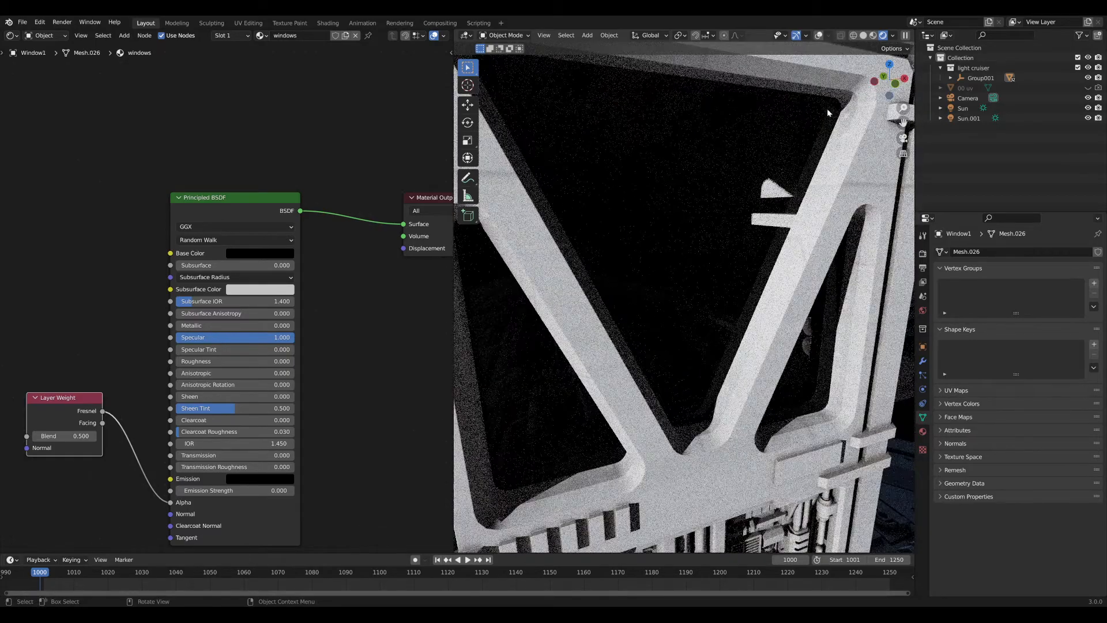
middle_click_drag(793, 233, 678, 131)
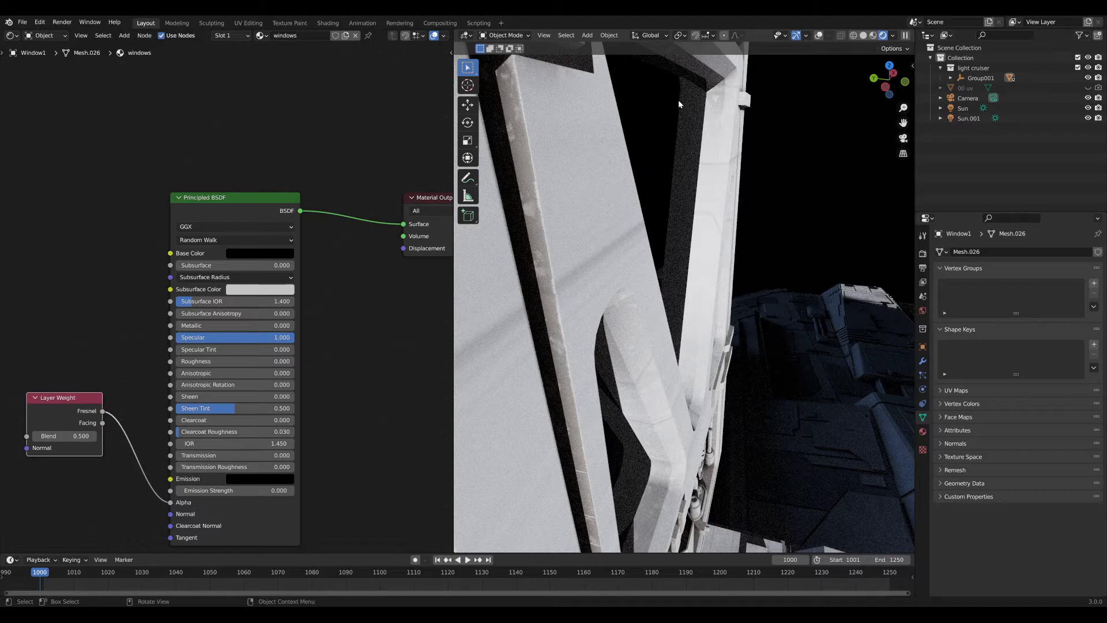
middle_click_drag(687, 125, 685, 324)
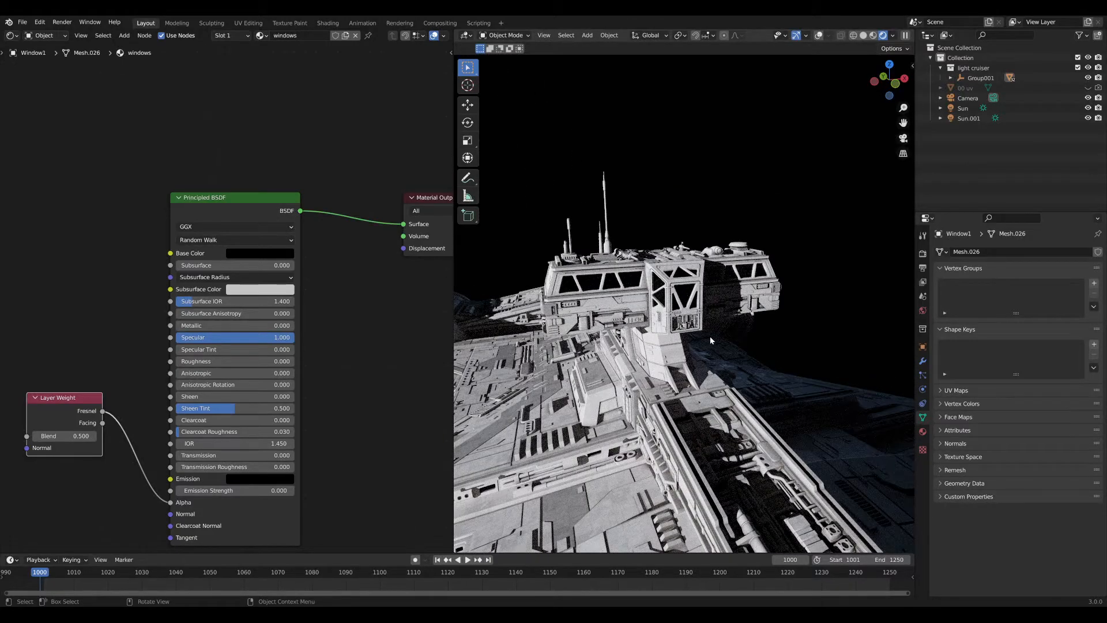
left_click(72, 417, "ctrl+shift")
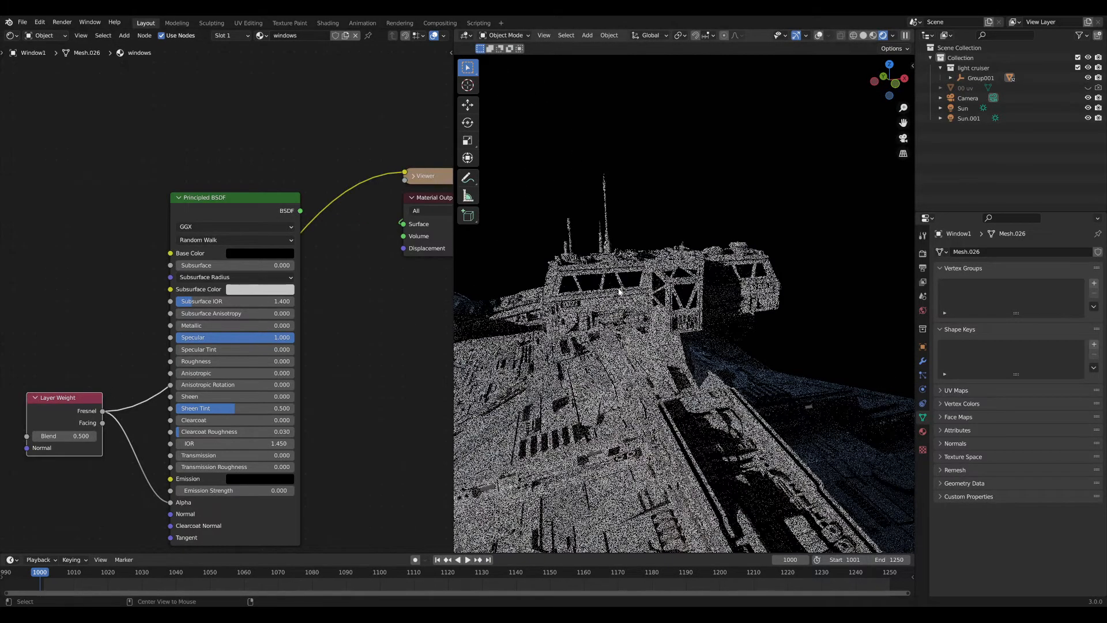
middle_click_drag(685, 324, 521, 320)
middle_click(574, 291, "alt")
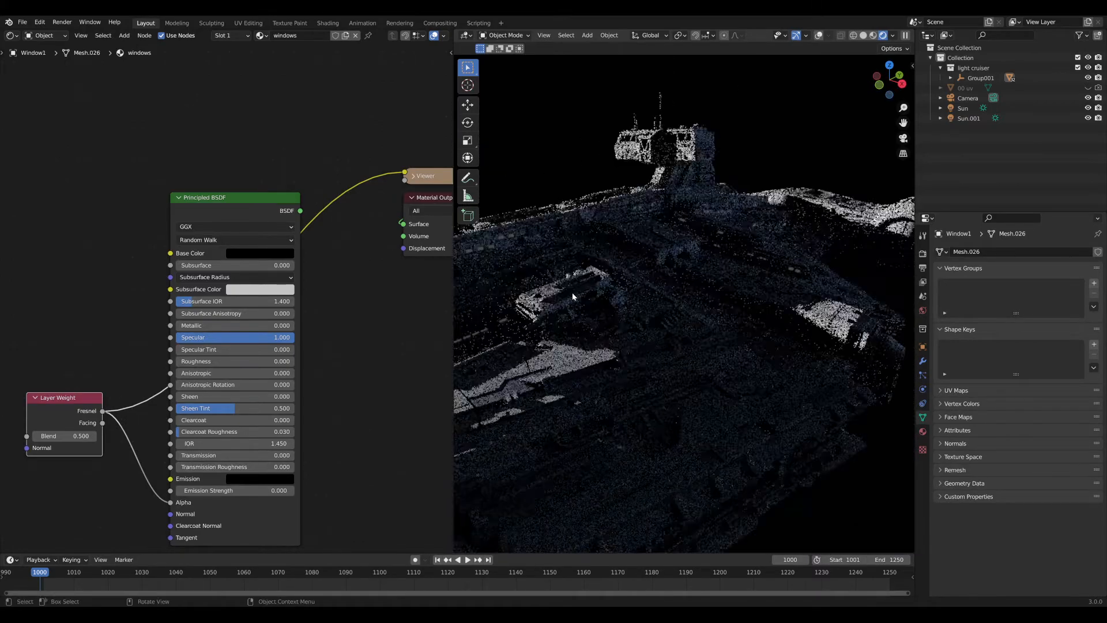
middle_click(682, 222, "alt")
scroll(711, 274, "up", 12)
middle_click_drag(714, 285, 686, 303)
scroll(709, 294, "up", 6)
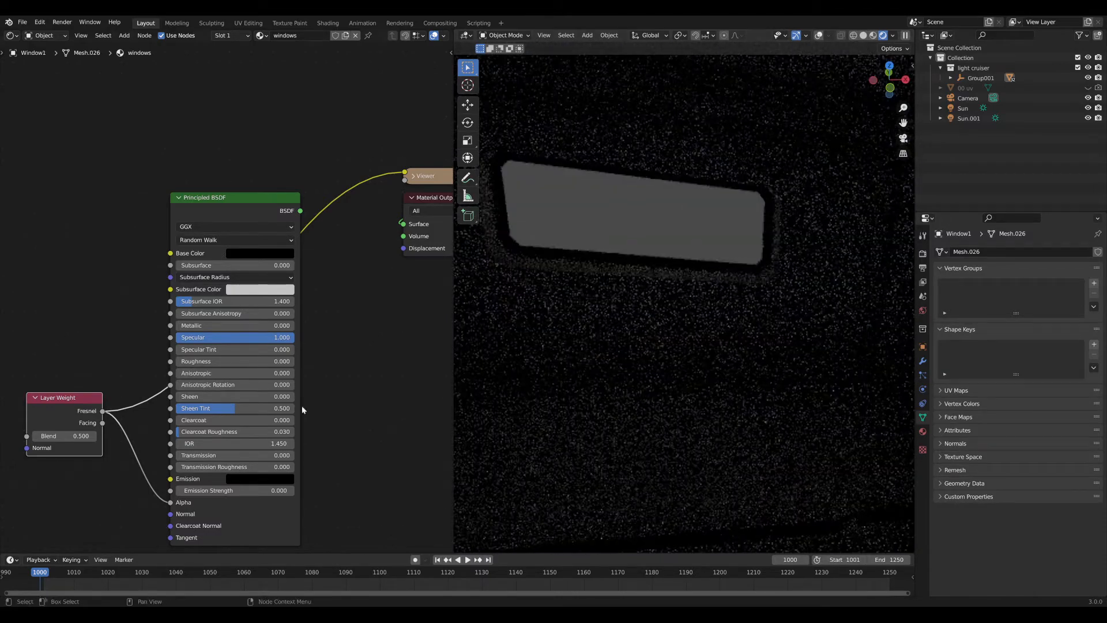
left_click_drag(79, 436, 225, 437)
right_click(79, 438)
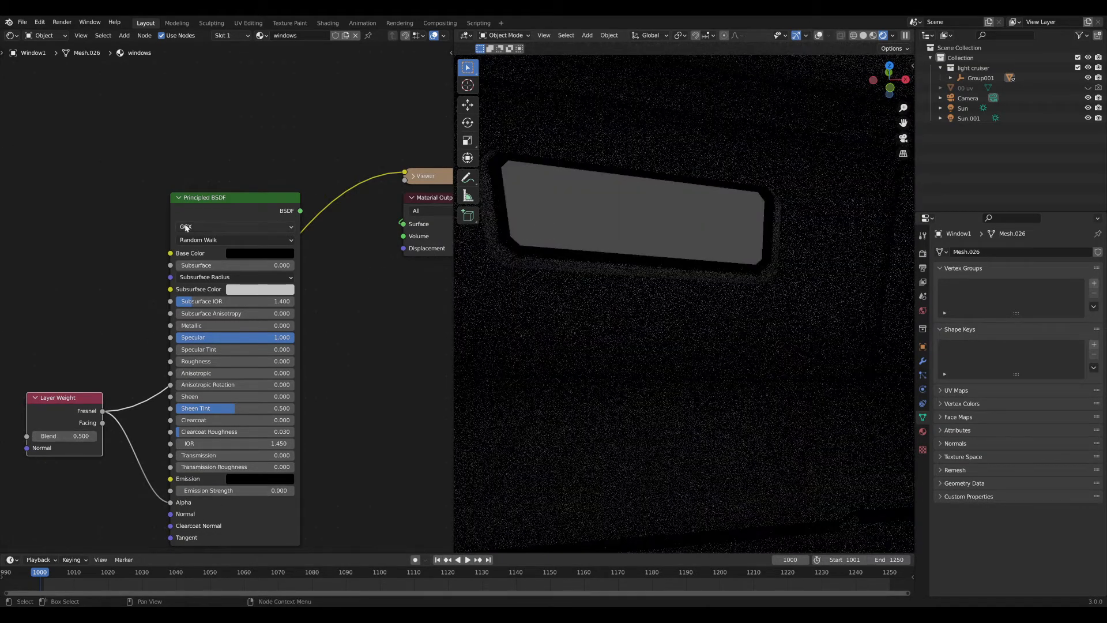
left_click(237, 211, "ctrl+shift")
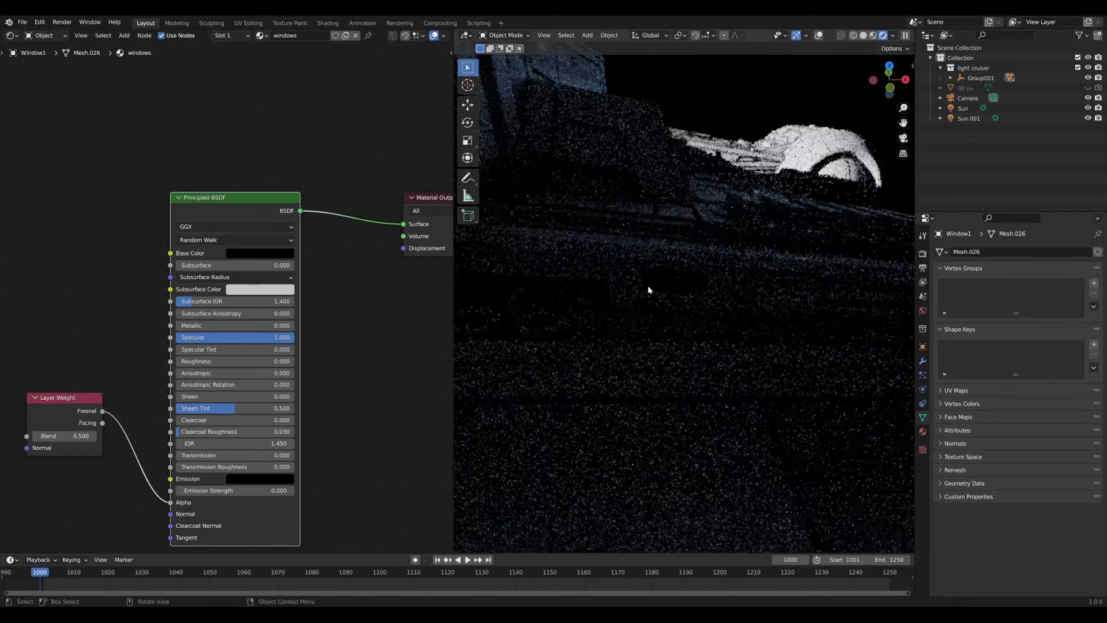
middle_click_drag(631, 287, 582, 314)
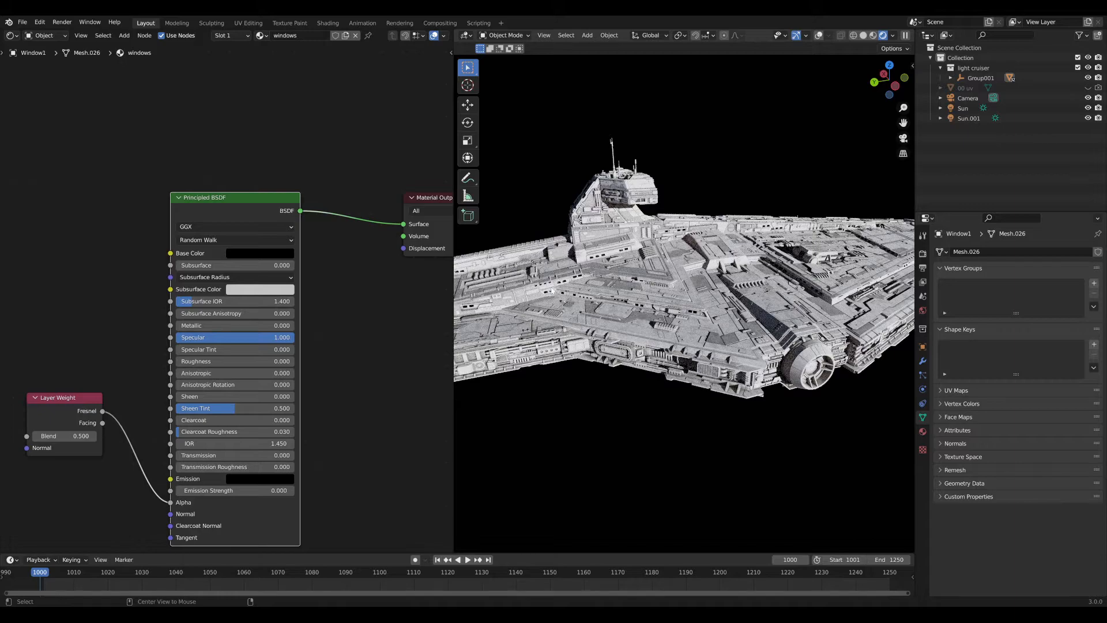
middle_click_drag(551, 294, 522, 288)
scroll(521, 288, "up", 1, "alt")
scroll(677, 311, "up", 9)
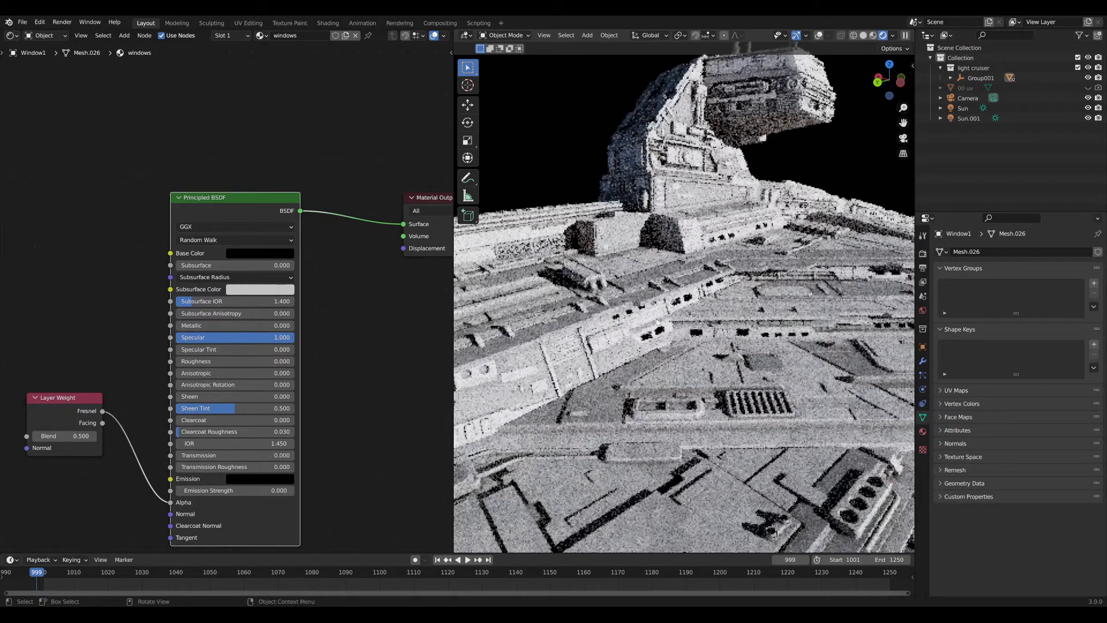
middle_click_drag(676, 310, 796, 317)
scroll(629, 307, "up", 5)
scroll(629, 307, "up", 2)
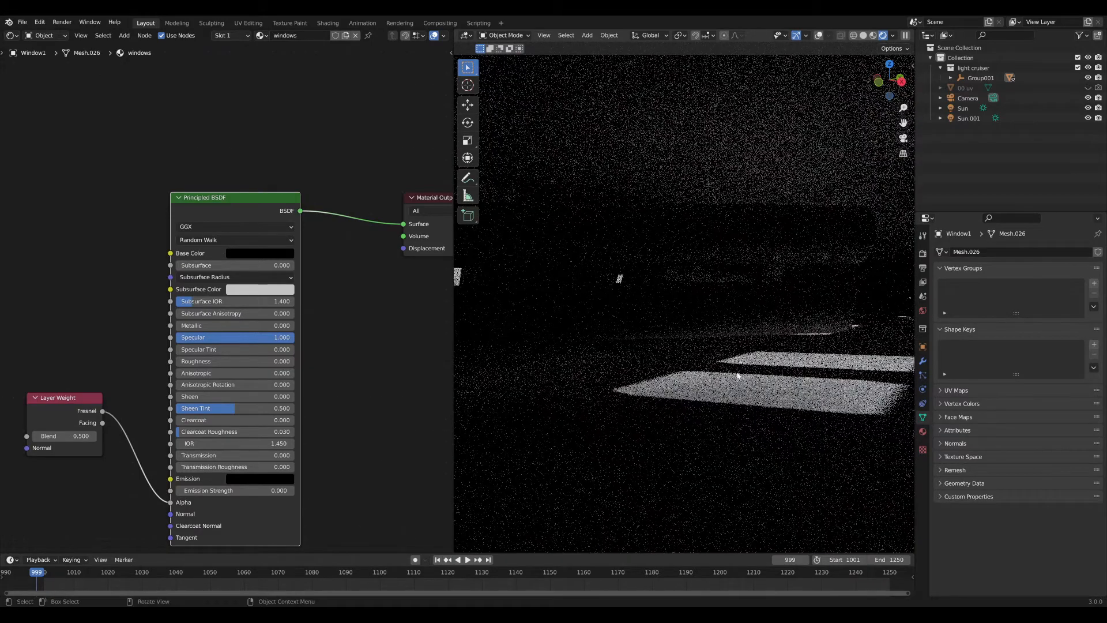
middle_click_drag(592, 322, 688, 305)
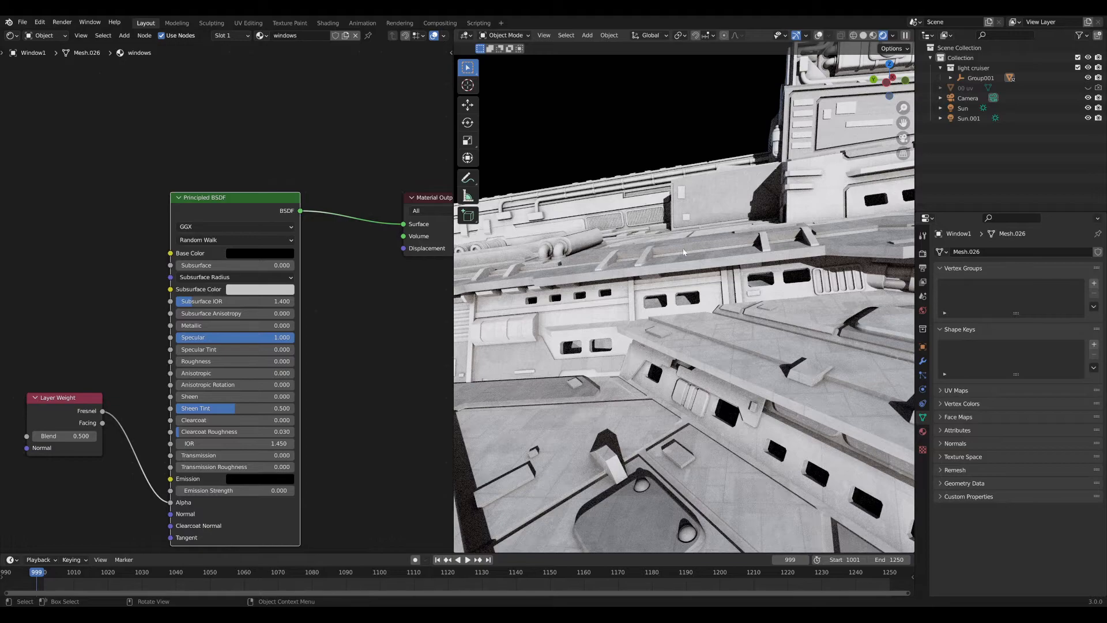
scroll(705, 270, "down", 6)
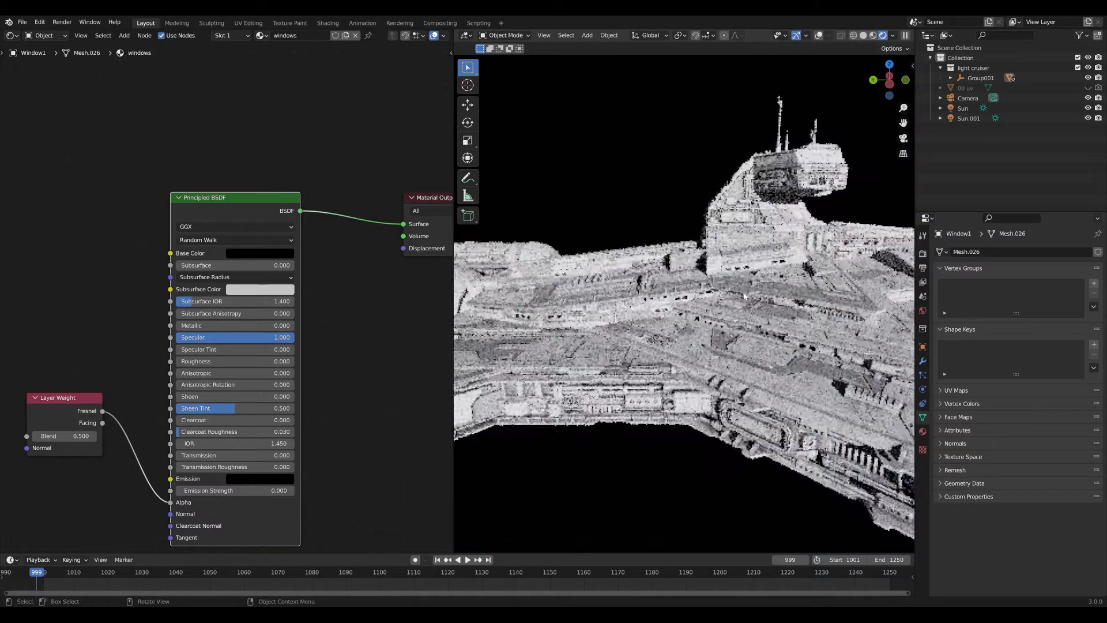
middle_click_drag(768, 319, 706, 326)
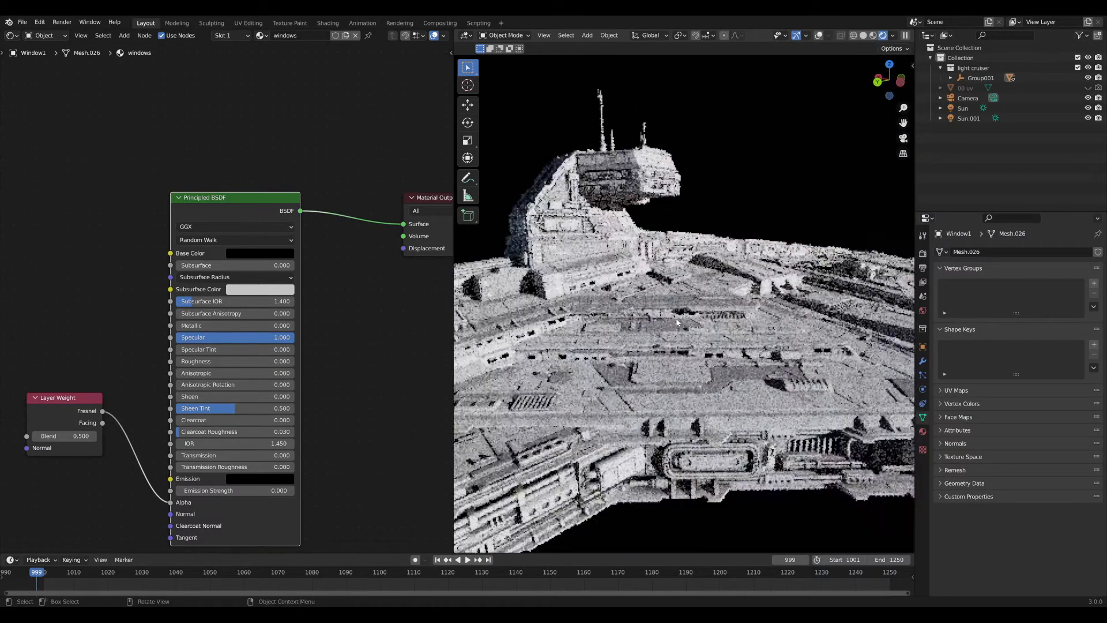
scroll(705, 326, "down", 4)
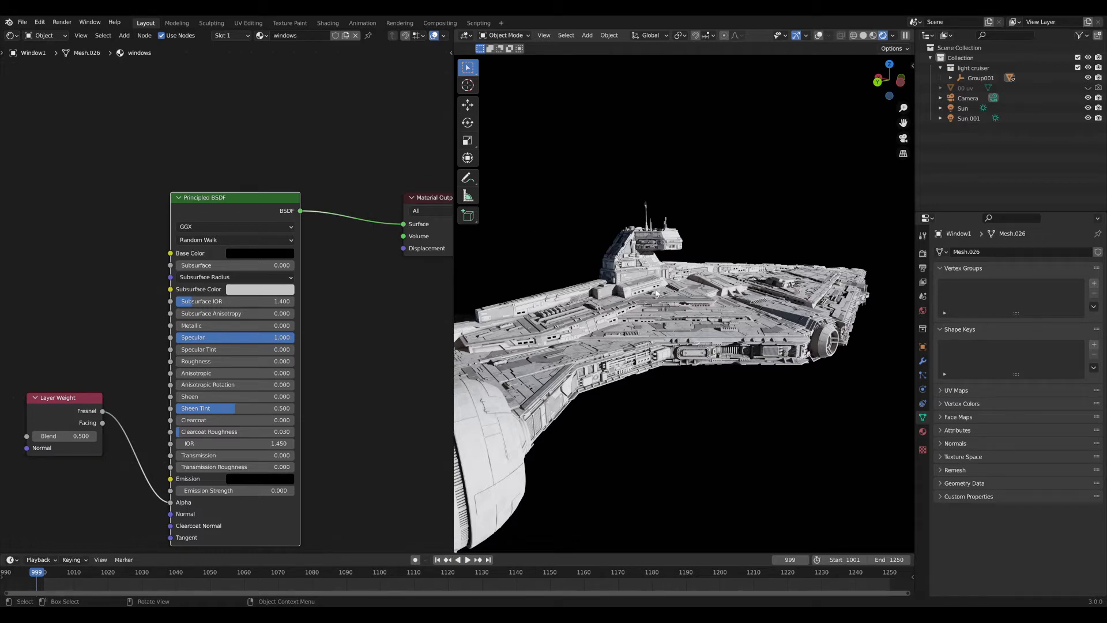
middle_click_drag(656, 293, 640, 352, "shift")
scroll(681, 311, "up", 8)
scroll(707, 328, "down", 7)
scroll(708, 348, "down", 3)
middle_click_drag(247, 362, 335, 361)
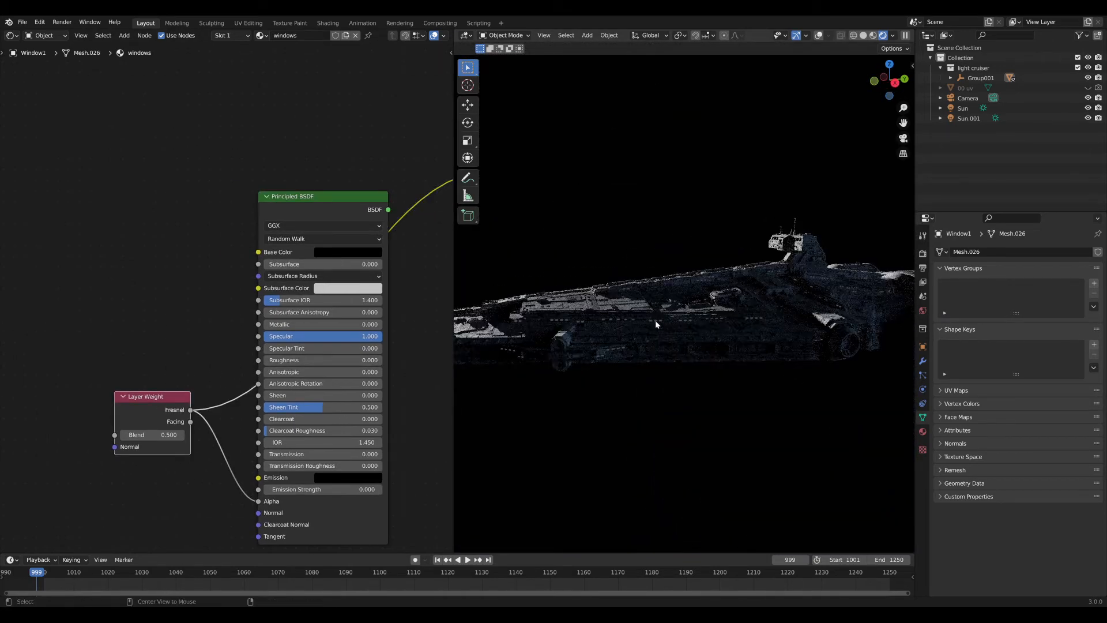
scroll(663, 329, "up", 6)
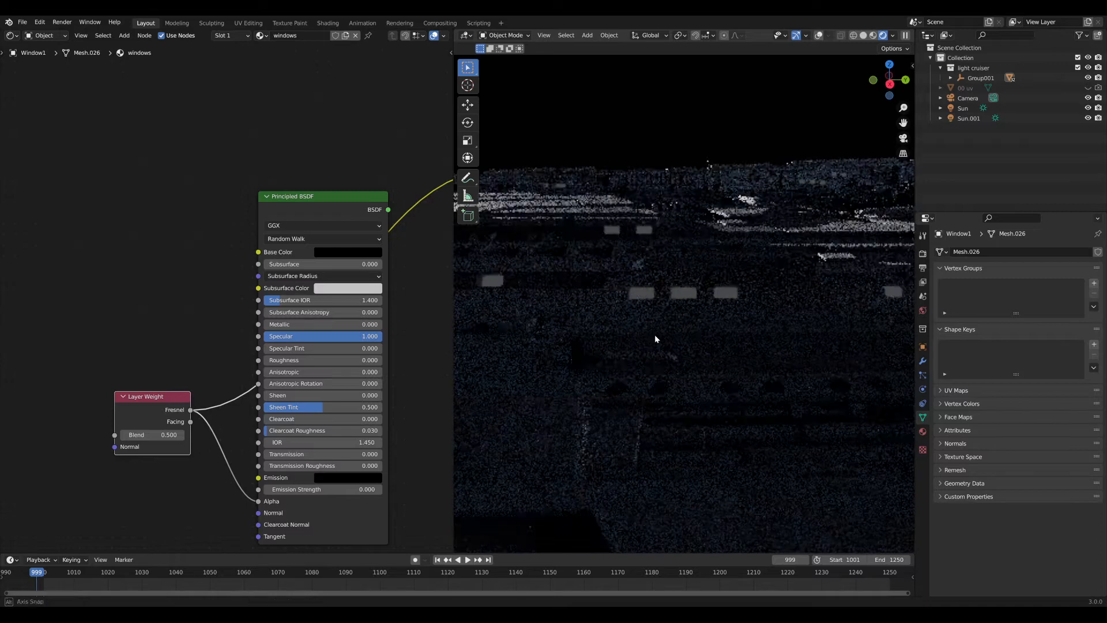
left_click(328, 201, "ctrl+shift")
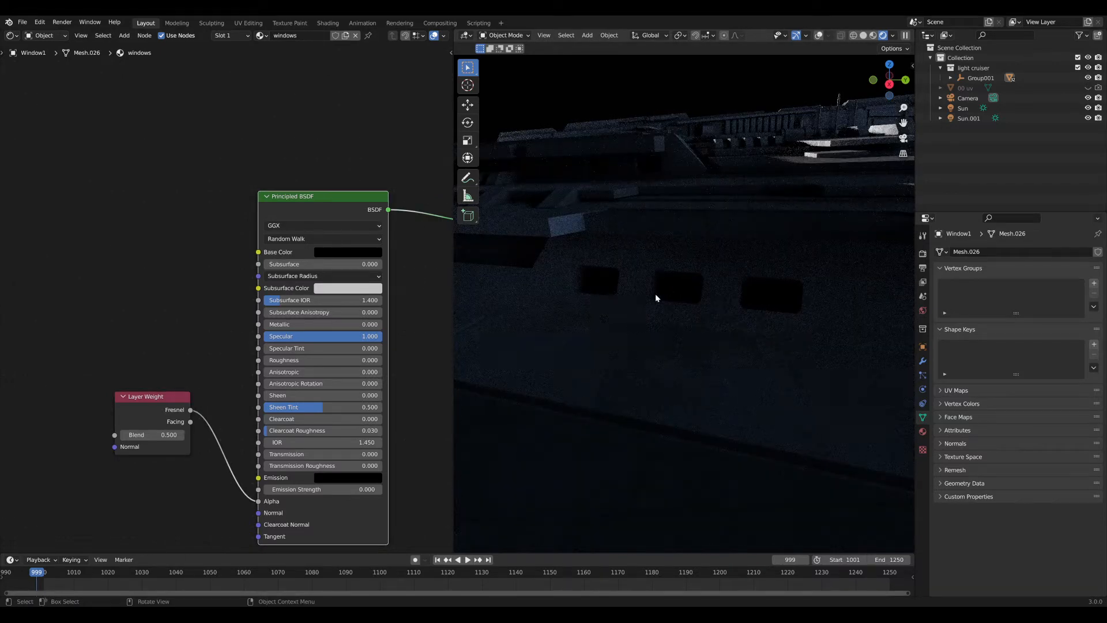
scroll(172, 249, "down", 3)
middle_click_drag(172, 249, 148, 256)
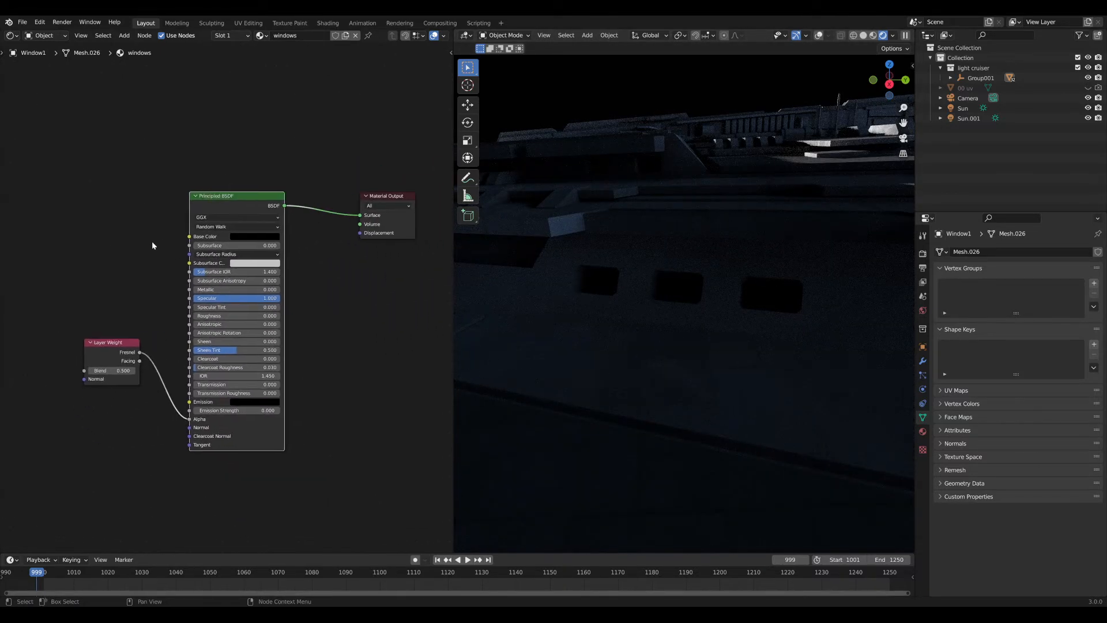
Select the ship hull and bring up its material slot in the node editor.
left_click(687, 251)
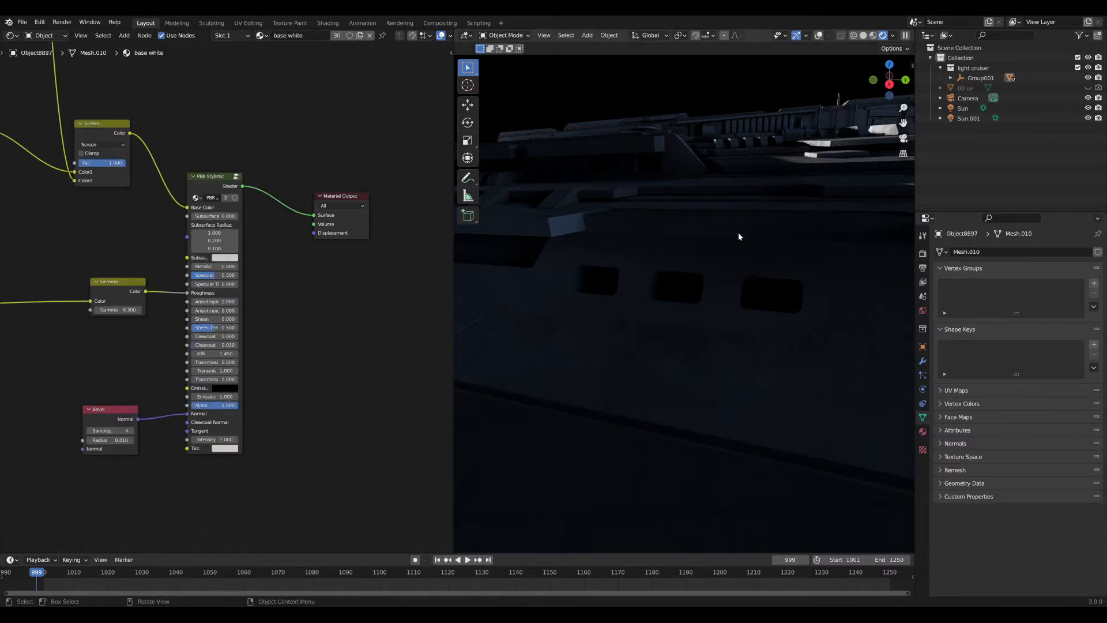
left_click(923, 431)
left_click(968, 264)
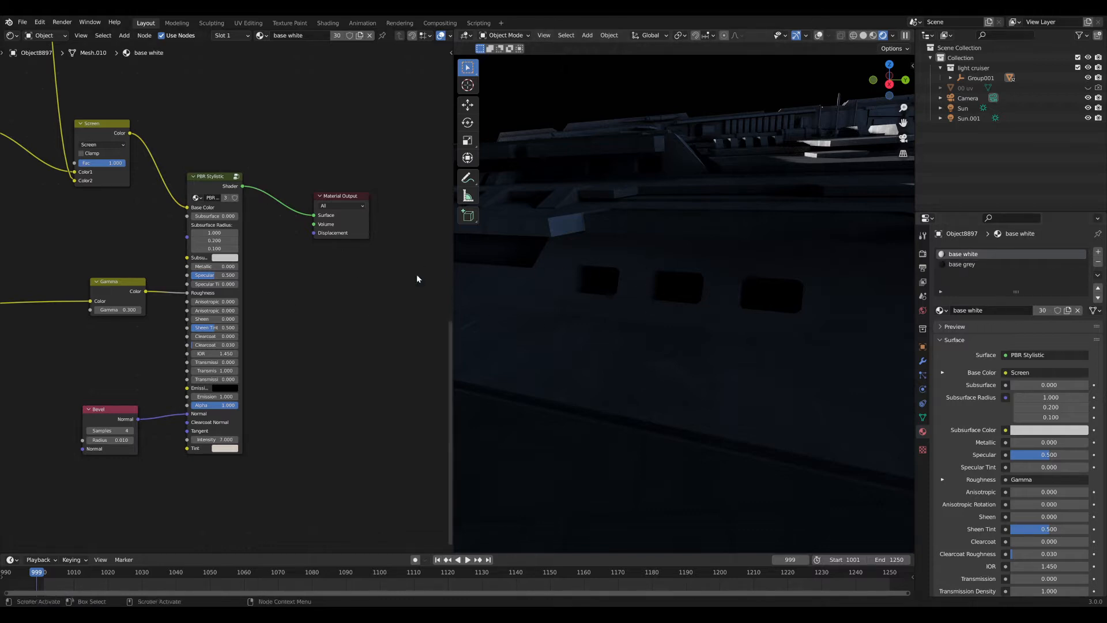
scroll(246, 286, "down", 3)
scroll(246, 286, "up", 6)
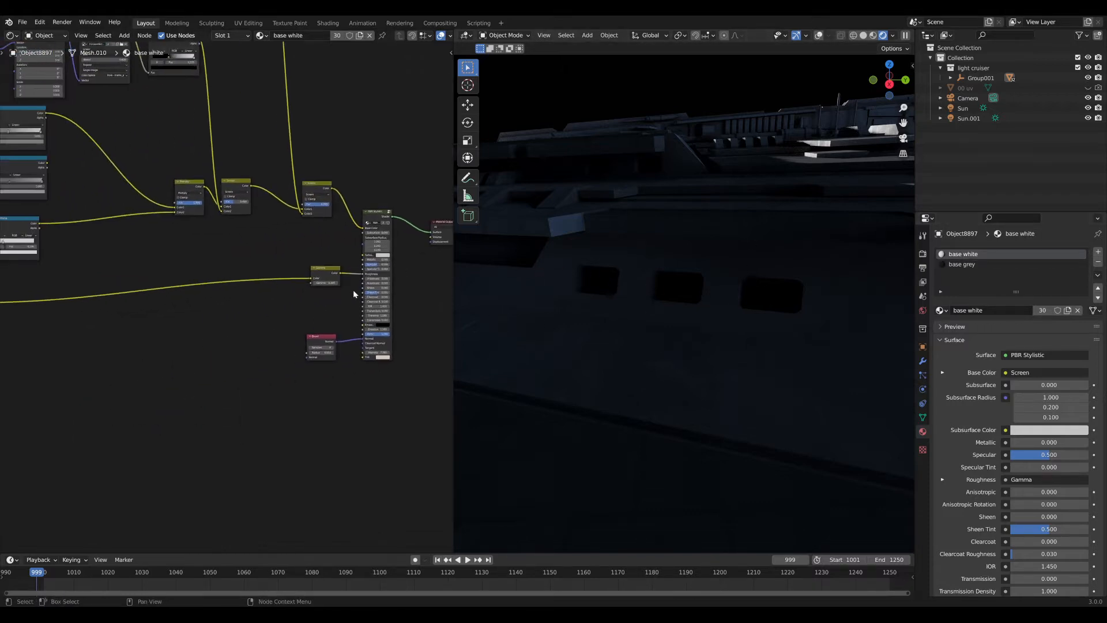
middle_click_drag(246, 311, 273, 325)
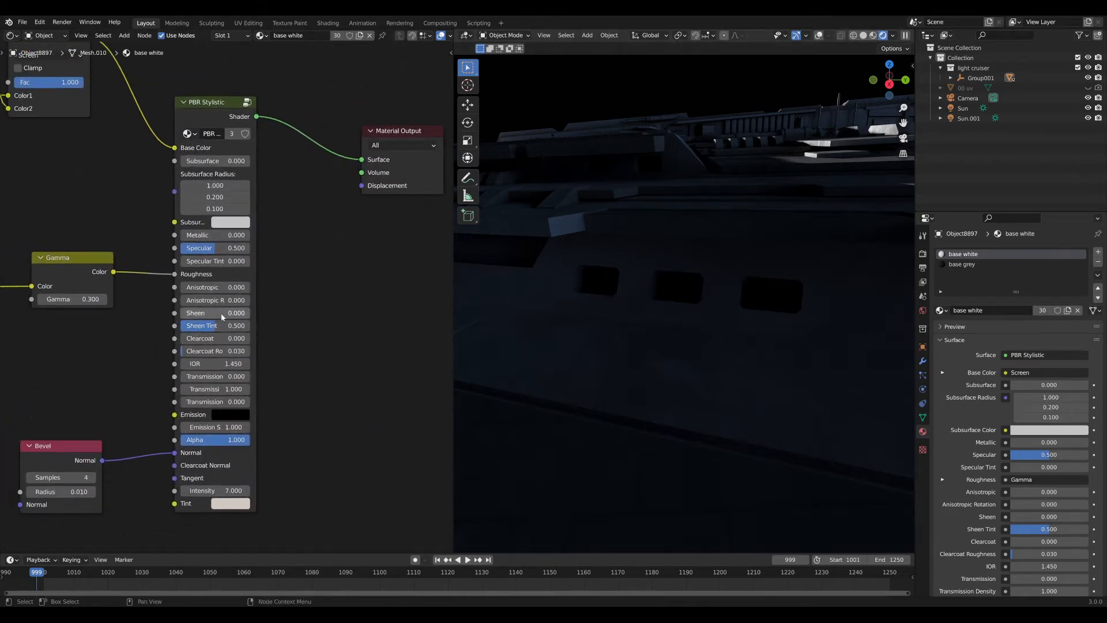
middle_click_drag(107, 358, 292, 259)
middle_click_drag(186, 329, 357, 263)
Add an Image Texture node for buttons_2.png and preview its colour on the ship.
key("shift+a")
left_click(175, 314)
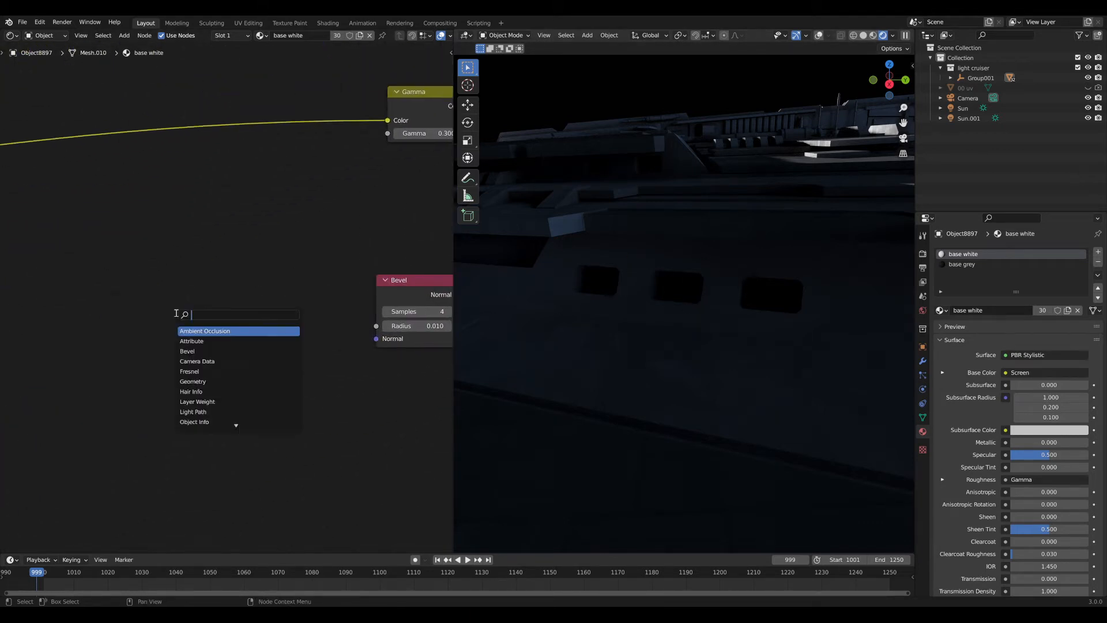
type("ima")
key("Return")
left_click(126, 398)
middle_click_drag(138, 404, 188, 372)
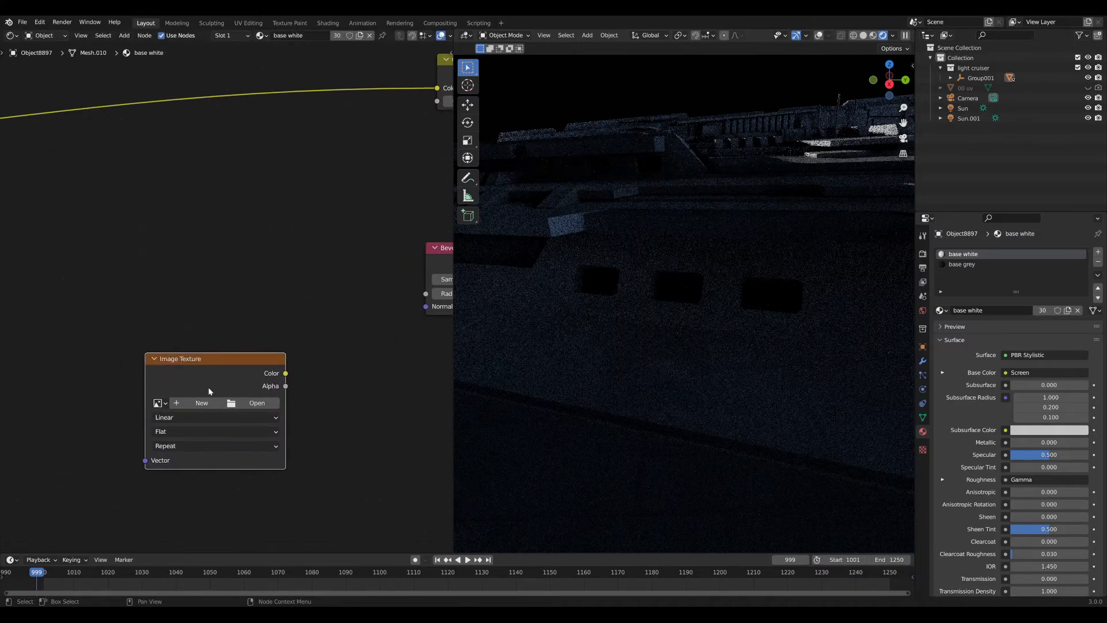
left_click_drag(222, 373, 179, 402)
left_click(178, 399, "ctrl+shift")
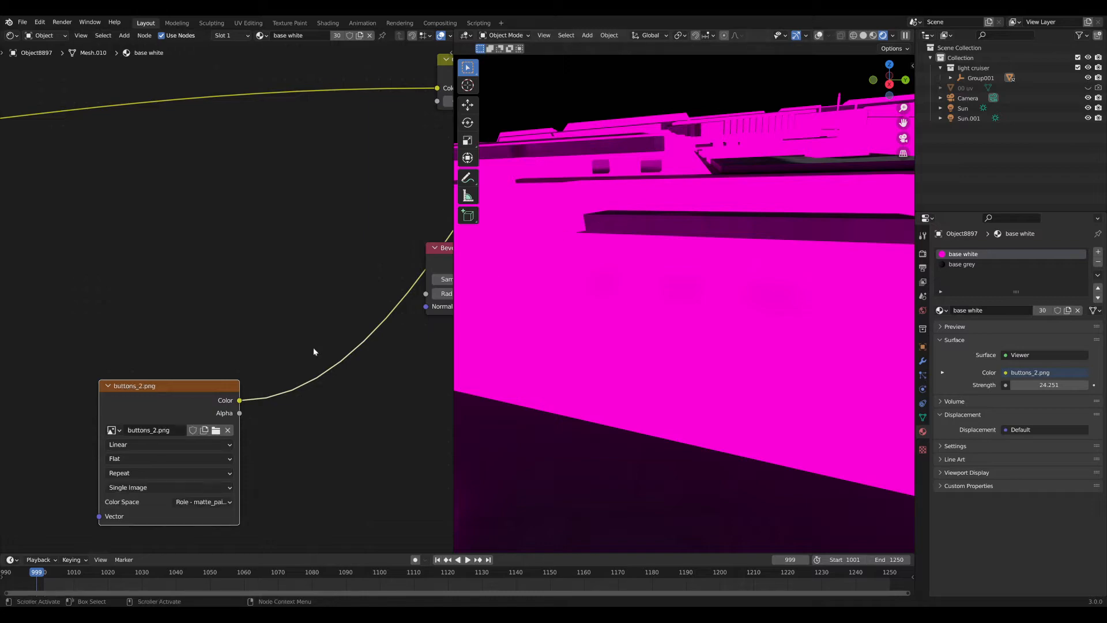
Add Texture Coordinate and Mapping nodes to the image texture with Ctrl+T, moved to the left.
middle_click_drag(627, 340, 683, 340)
key("F3")
key("Escape")
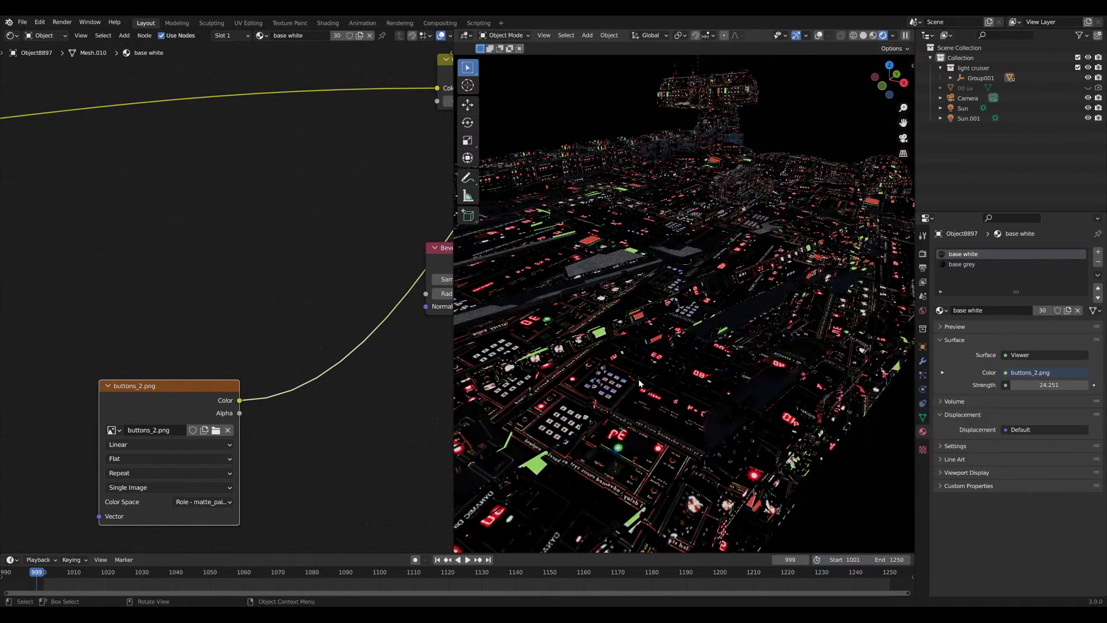
middle_click_drag(735, 317, 750, 350)
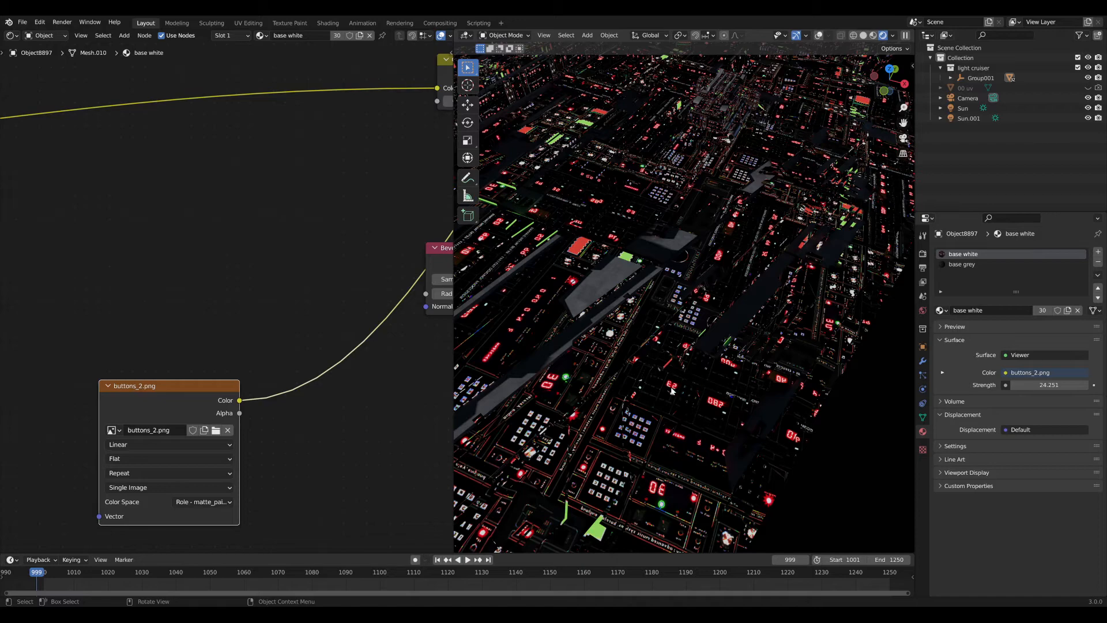
middle_click_drag(714, 350, 640, 341)
scroll(717, 341, "up", 10)
middle_click_drag(717, 342, 694, 341)
scroll(247, 358, "down", 4)
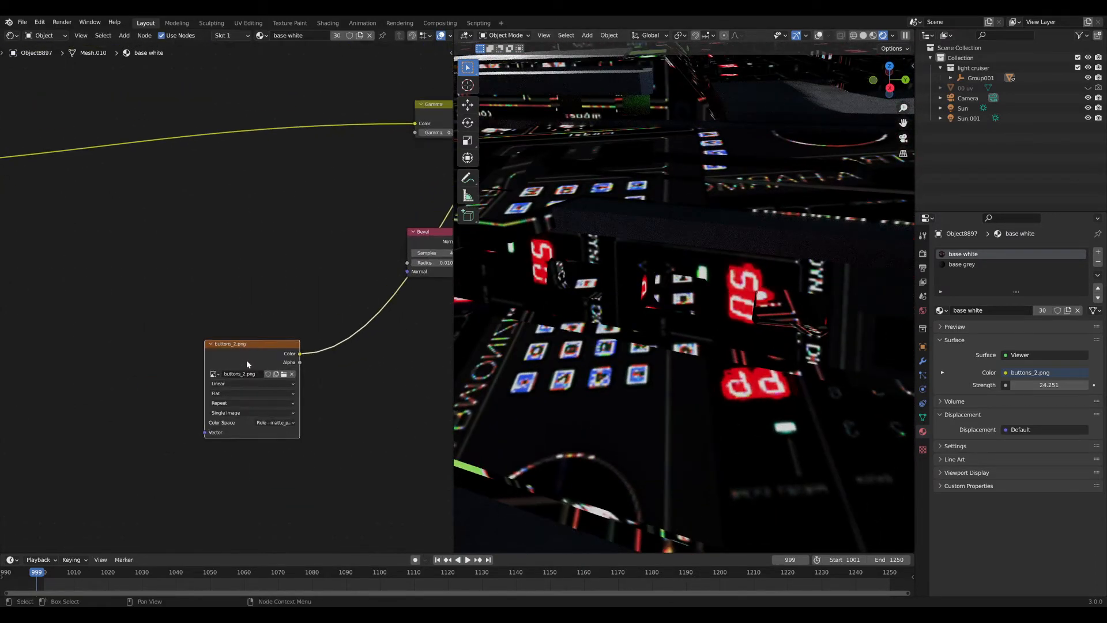
key("ctrl+t")
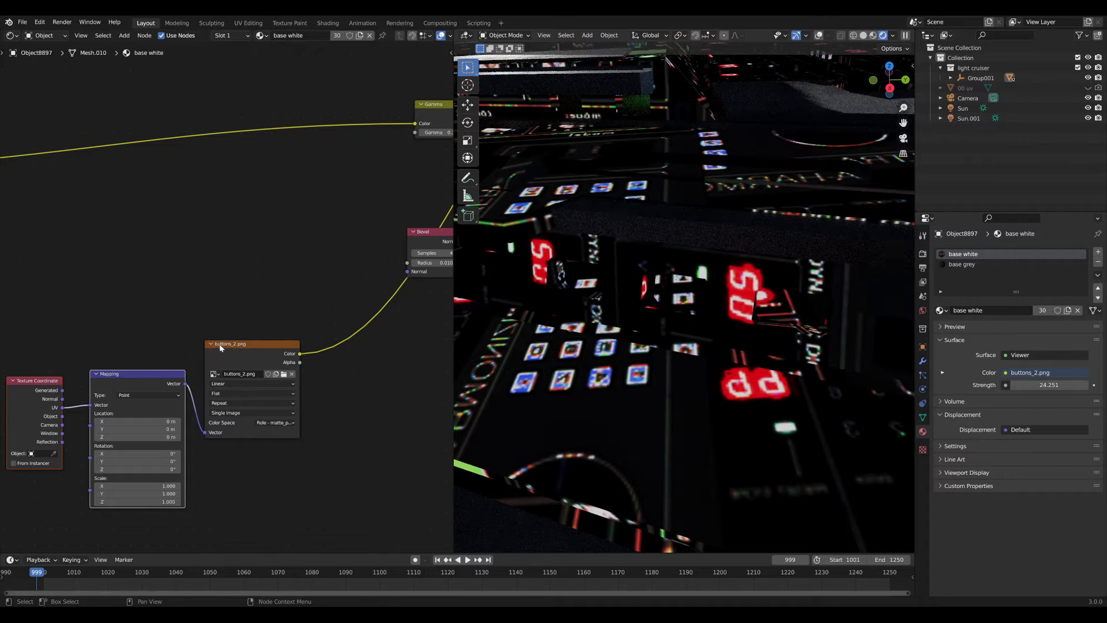
left_click(39, 23)
left_click(39, 24)
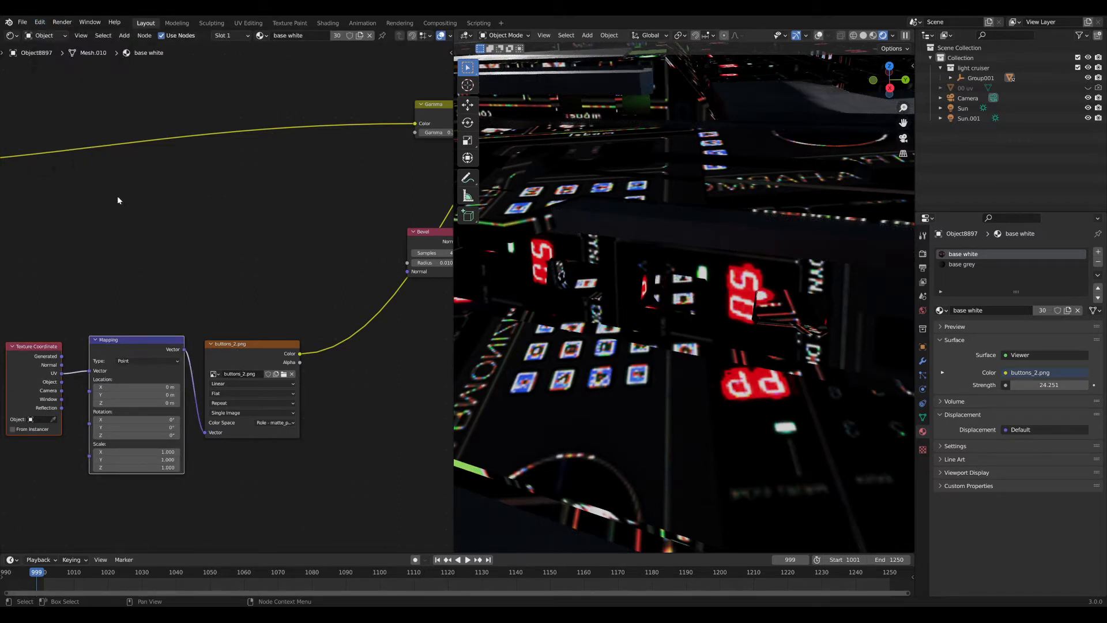
middle_click_drag(206, 313, 286, 296)
key("g")
left_click(251, 314)
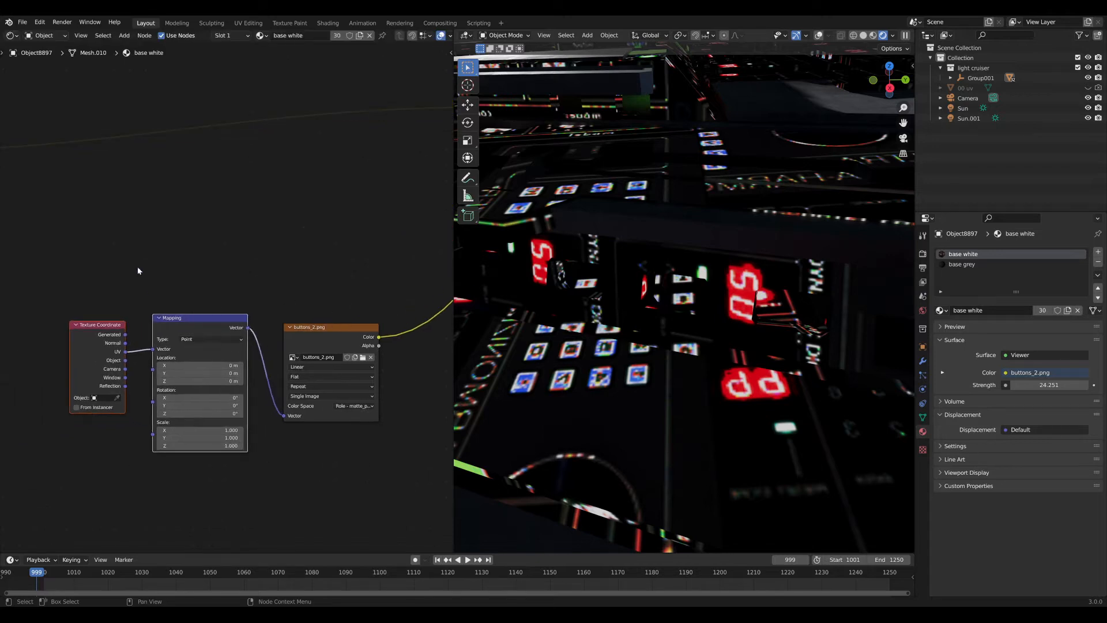
left_click(195, 232)
Set the Mapping node's scale to 10 on all axes, after trying 15 and 5.
left_click_drag(222, 429, 222, 432)
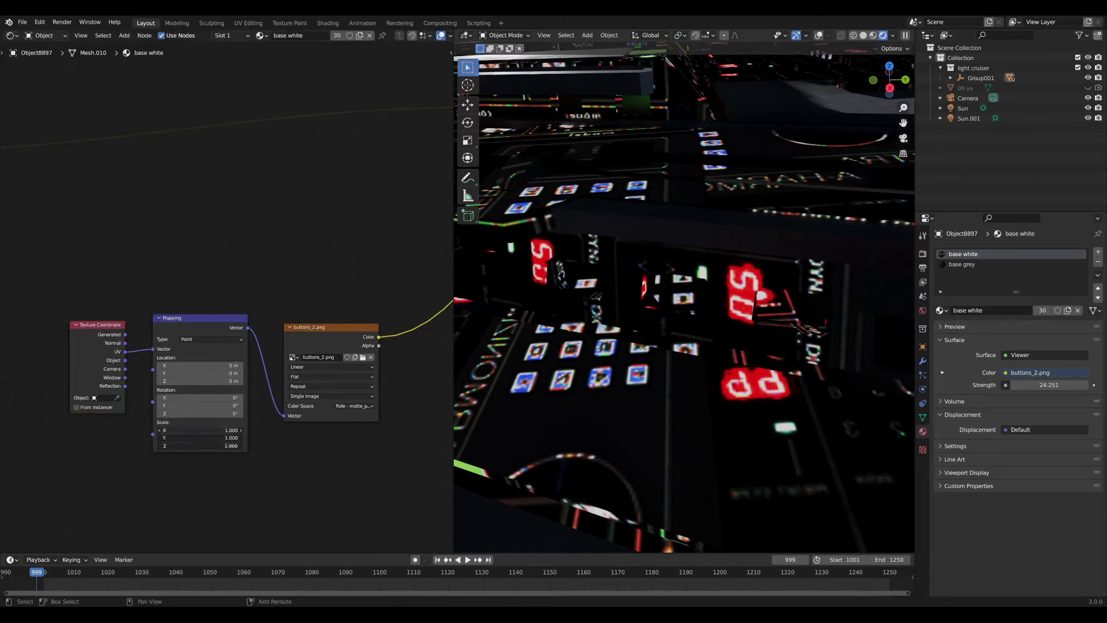
left_click(221, 432)
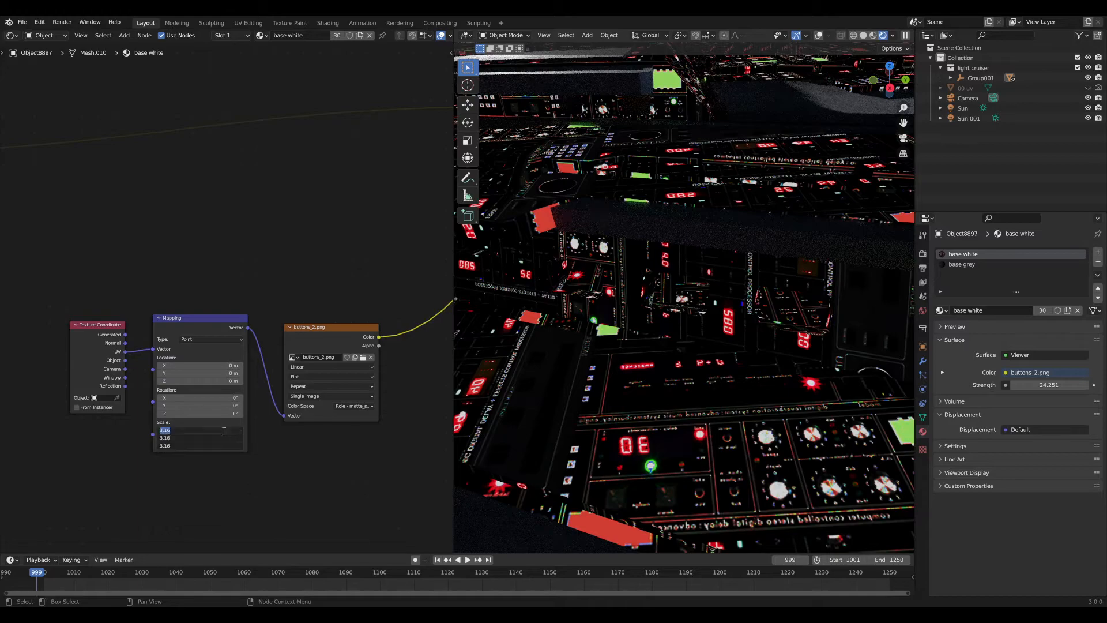
type("15")
key("Return")
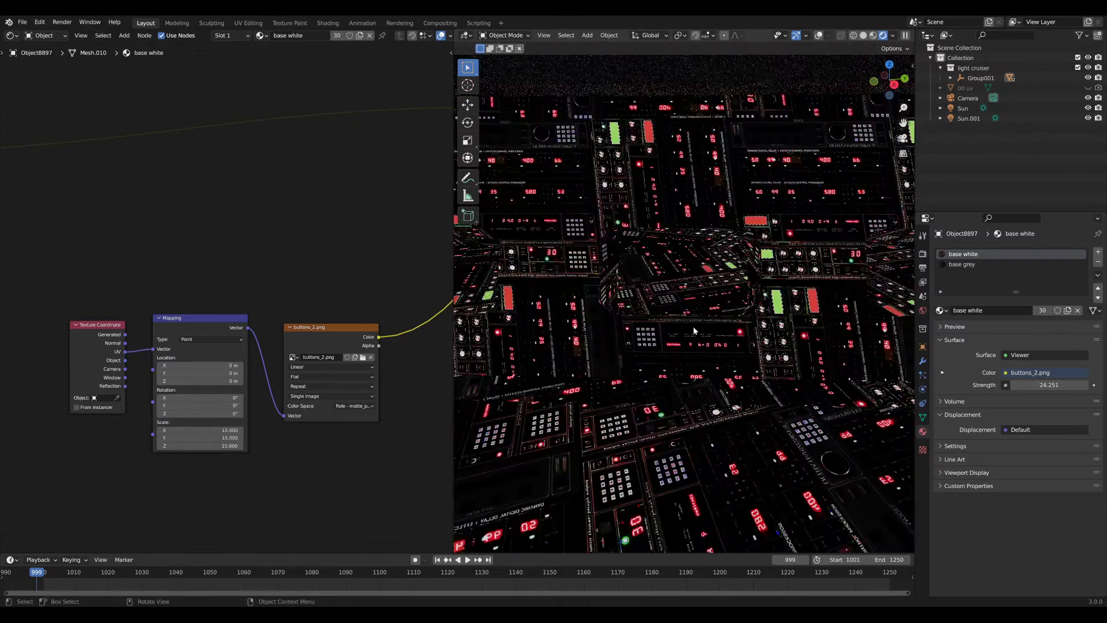
scroll(701, 342, "down", 4)
middle_click_drag(701, 342, 694, 286)
scroll(720, 328, "down", 6)
scroll(692, 268, "up", 6)
scroll(686, 288, "up", 5)
scroll(686, 285, "up", 5)
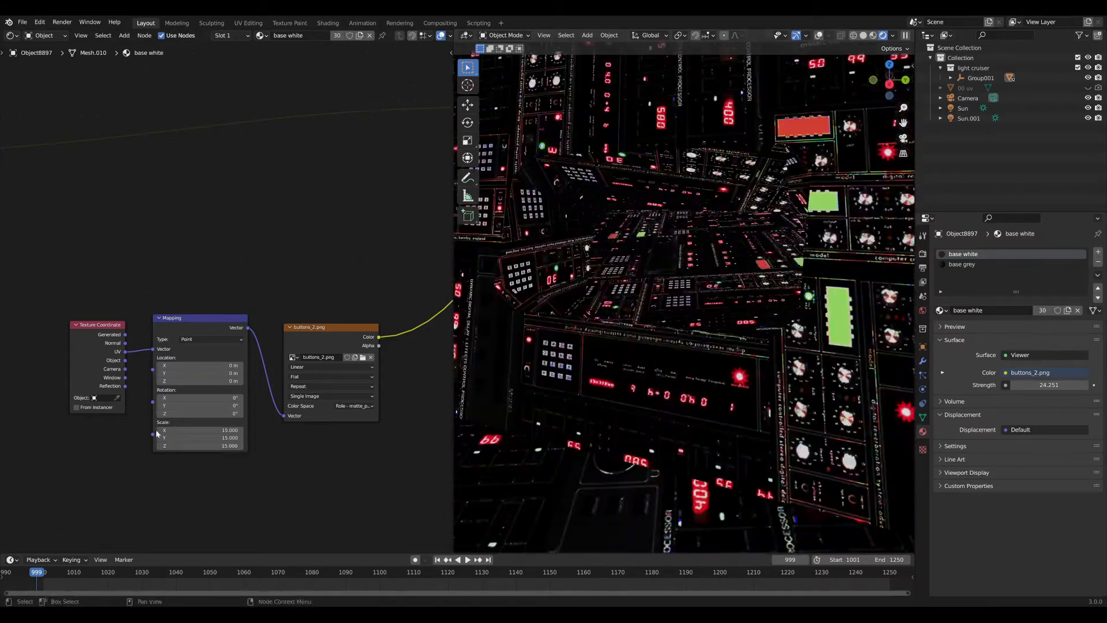
left_click_drag(216, 430, 216, 445)
type("5")
key("Return")
left_click(209, 430)
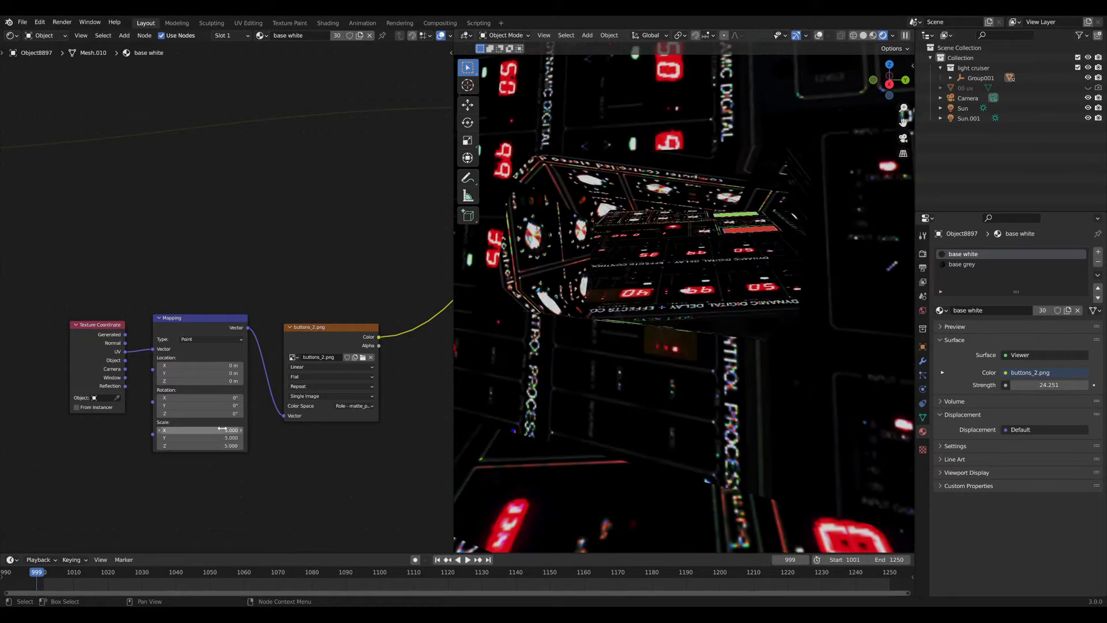
key("Return")
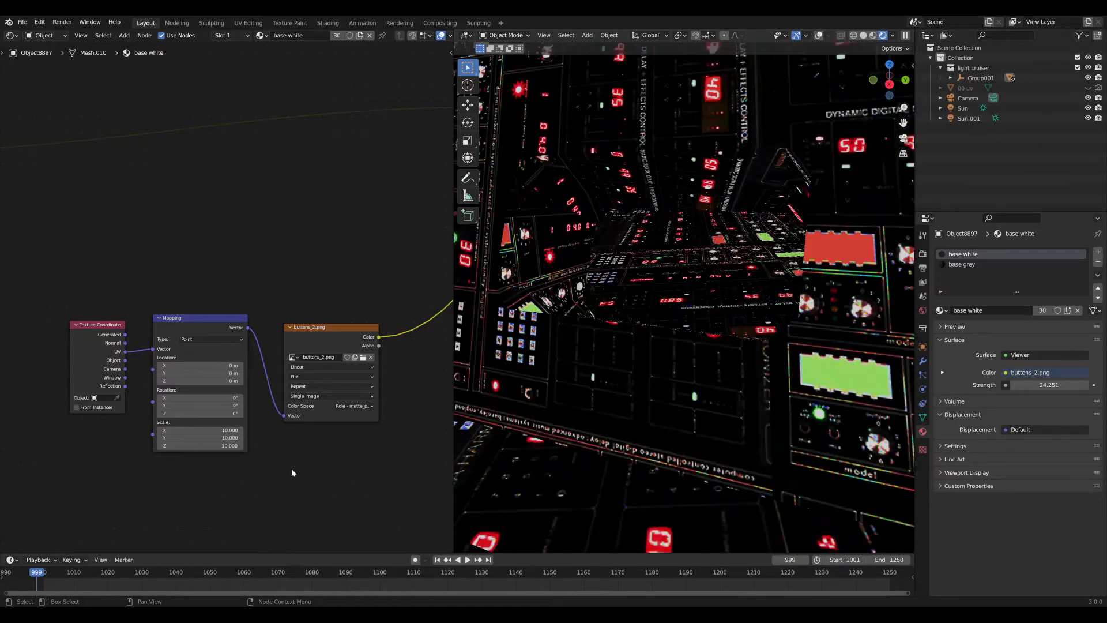
Reconnect the PBR Stylistic shader to the material output.
middle_click_drag(663, 332, 746, 357)
scroll(715, 343, "down", 5)
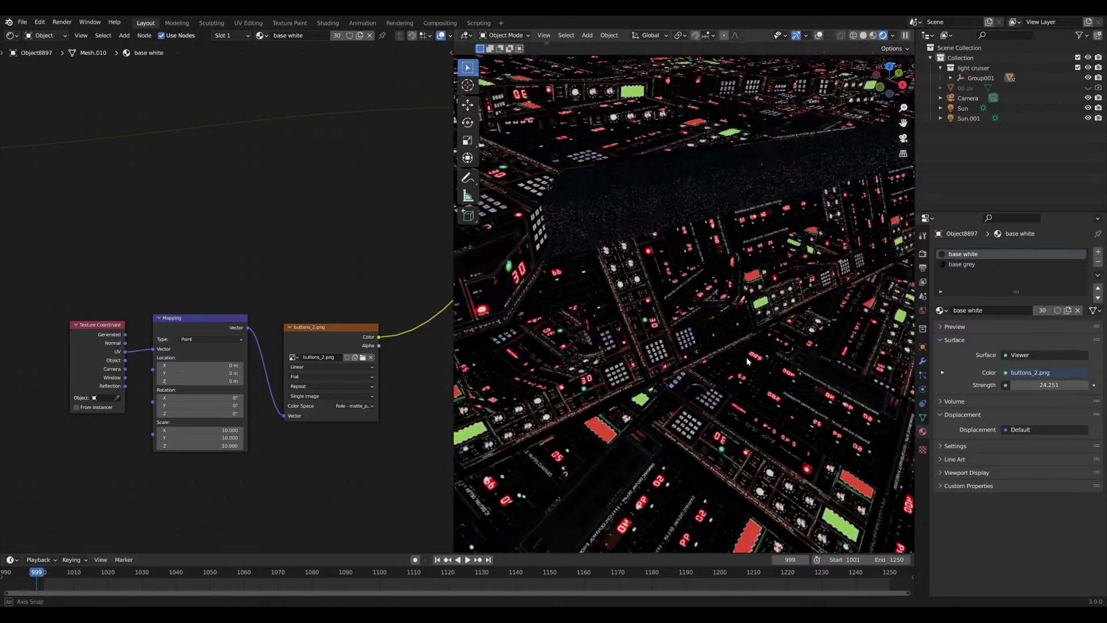
scroll(682, 367, "down", 10)
middle_click_drag(429, 337, 216, 394)
scroll(279, 344, "down", 2)
left_click(349, 157, "ctrl+shift")
left_click_drag(177, 397, 320, 300)
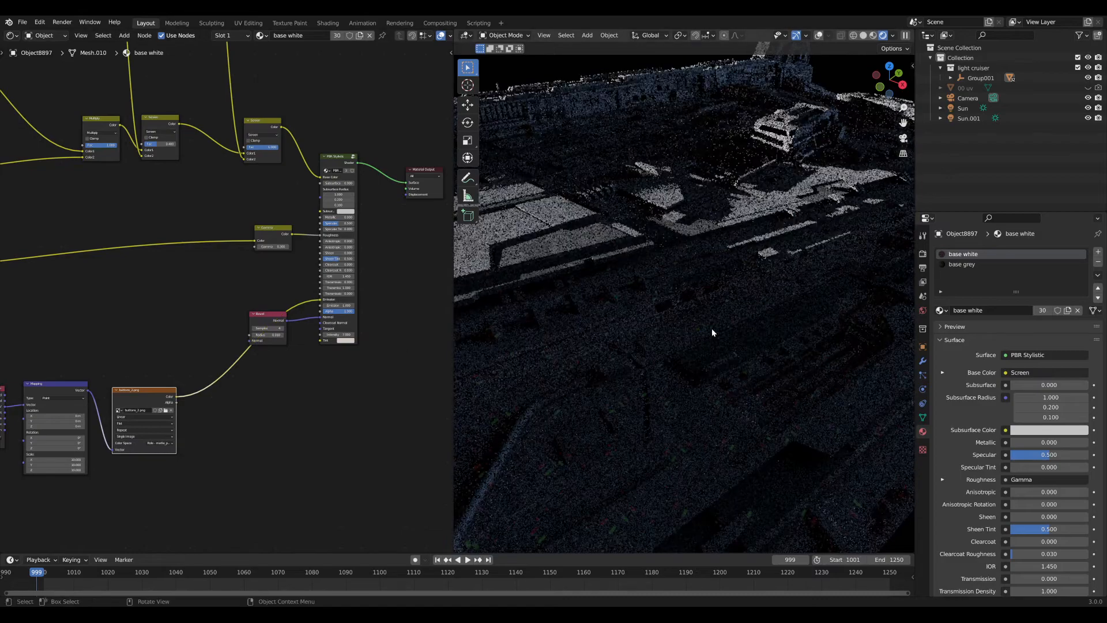
Plug the texture colour into the shader's Emission and set Emission Strength to 50.
middle_click_drag(712, 326, 629, 331)
left_click(336, 306)
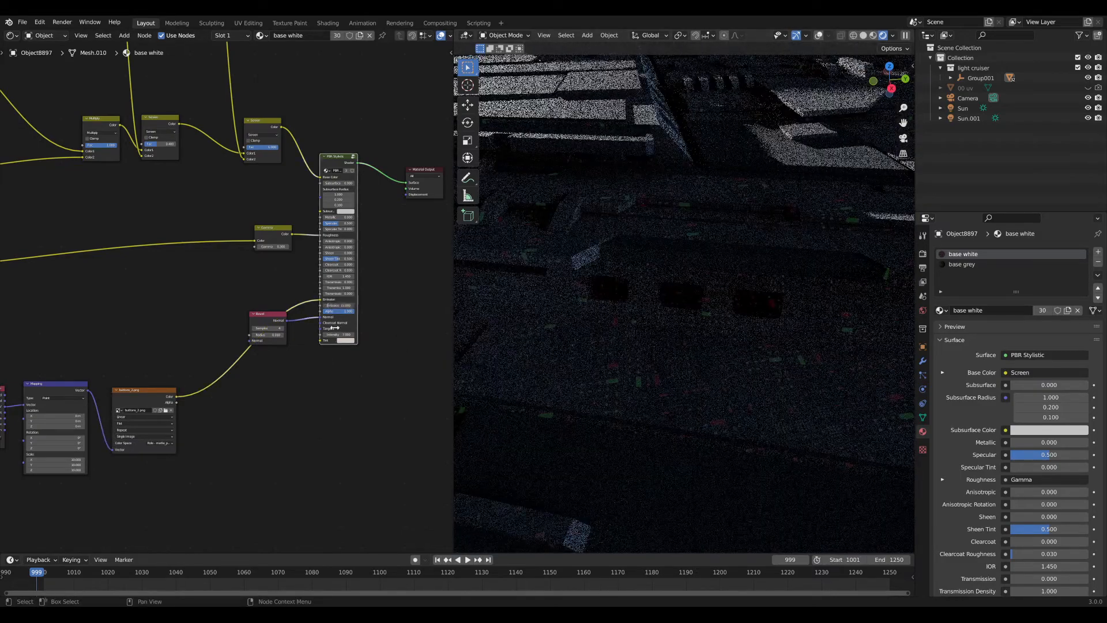
key("Return")
double_click(338, 305)
type("50")
key("Return")
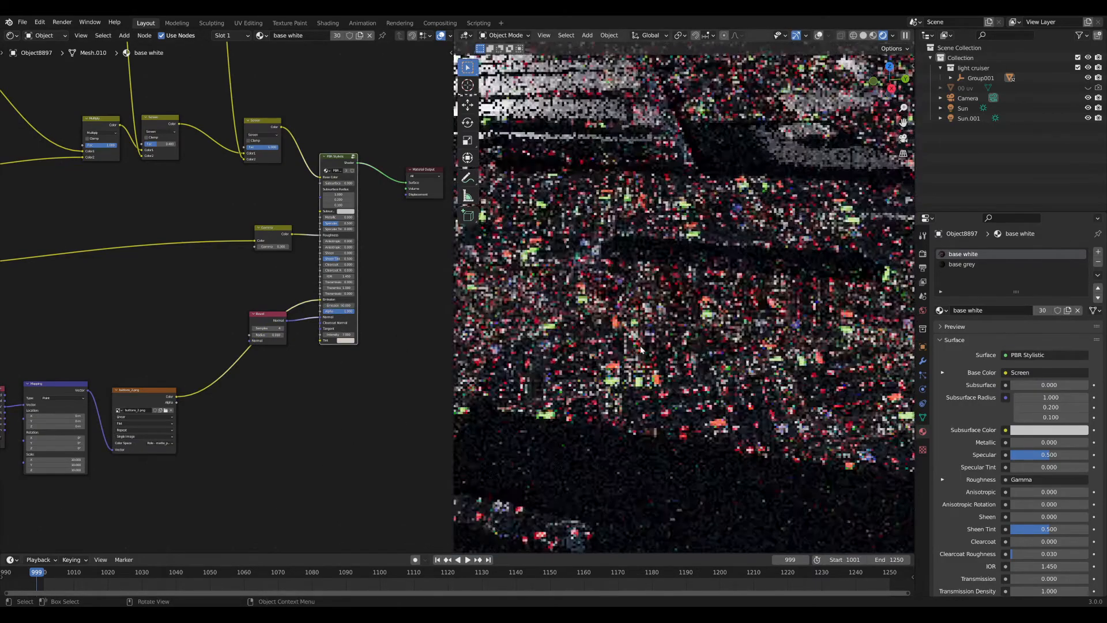
Move the Mapping and buttons_2.png nodes further left in the node graph.
middle_click_drag(640, 350, 671, 277, "ctrl")
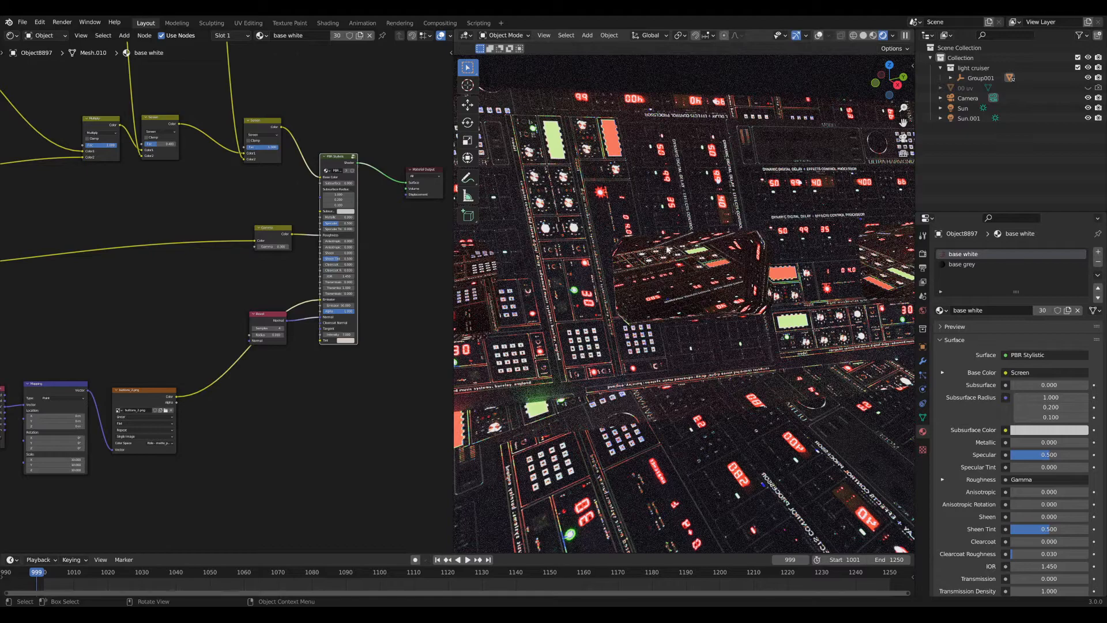
scroll(685, 318, "down", 10)
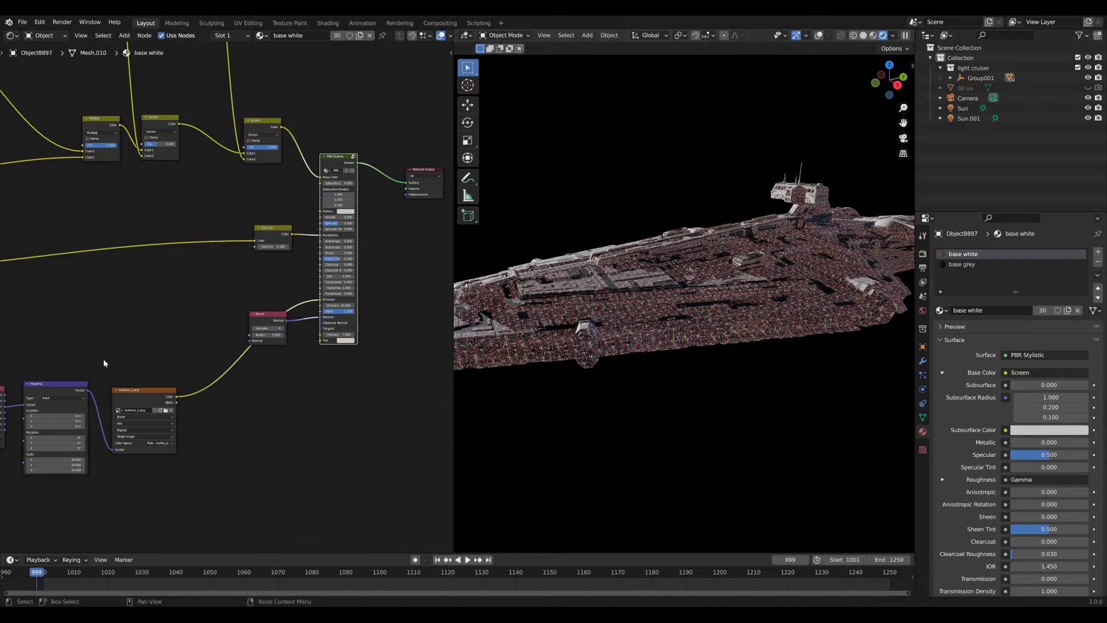
middle_click_drag(104, 363, 213, 327)
left_click_drag(109, 321, 335, 466)
key("g")
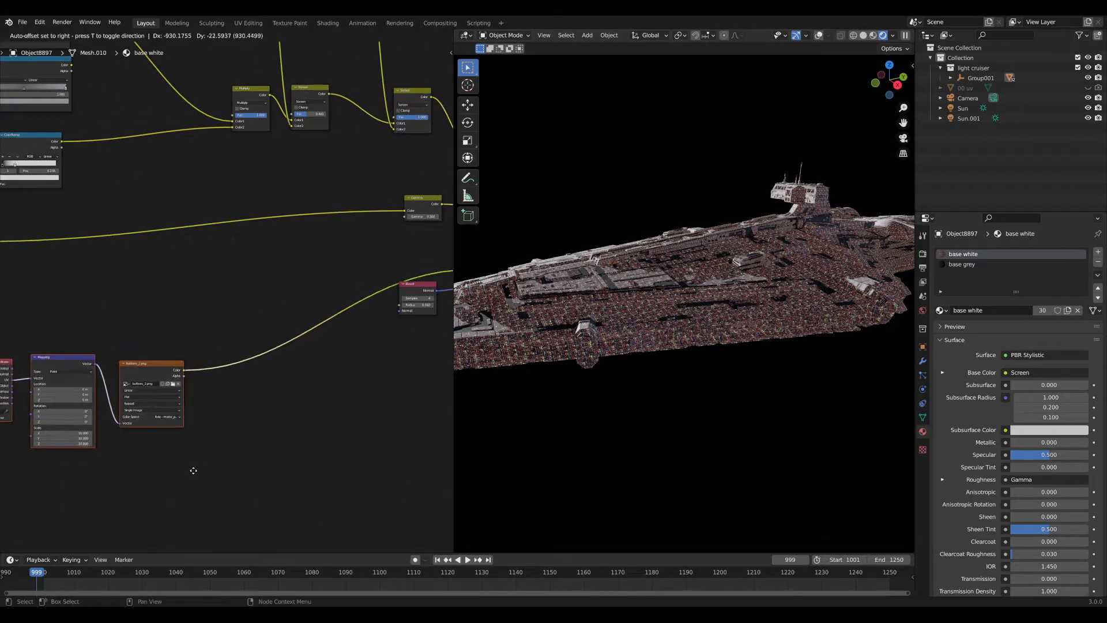
left_click(168, 472)
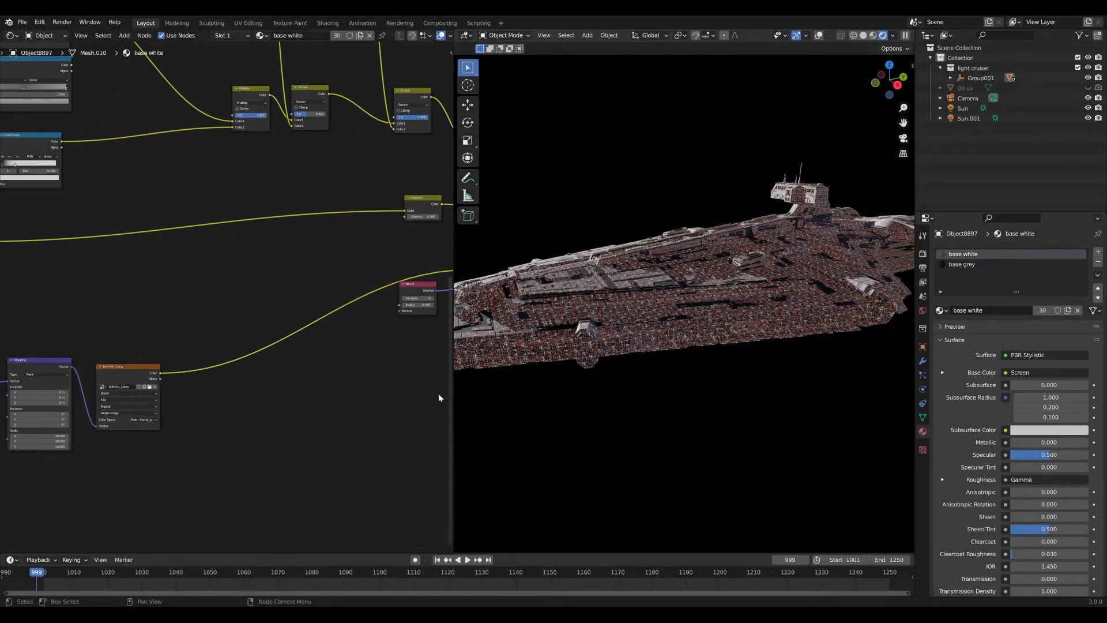
Inspect the glowing hull wall close up and cut the buttons_2.png link to the shader.
middle_click_drag(649, 333, 684, 330)
scroll(684, 330, "up", 5)
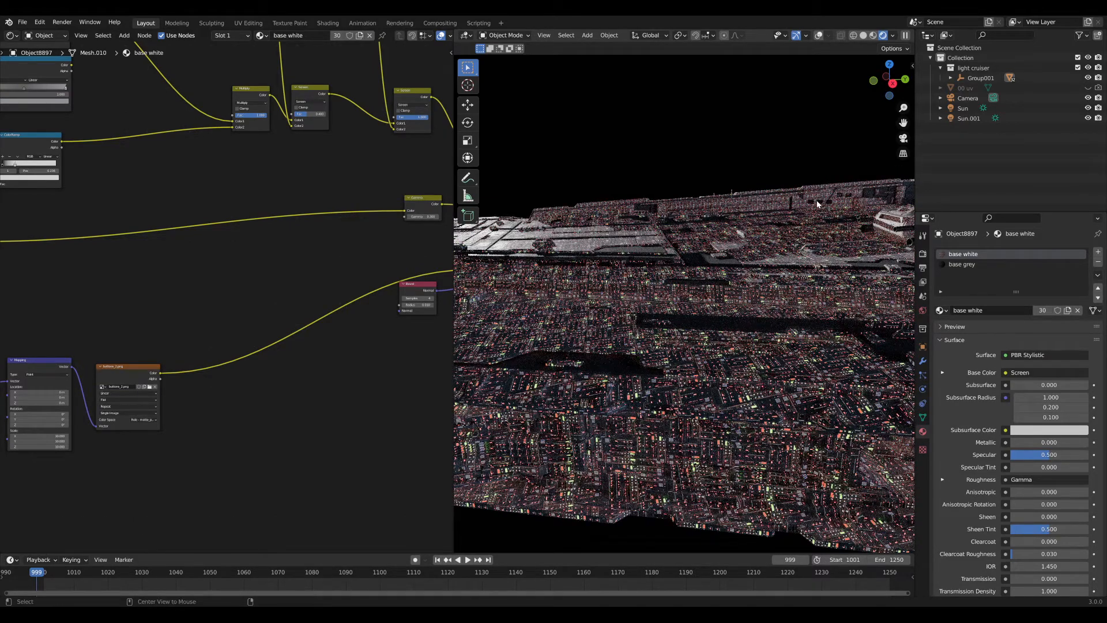
middle_click(809, 231, "alt")
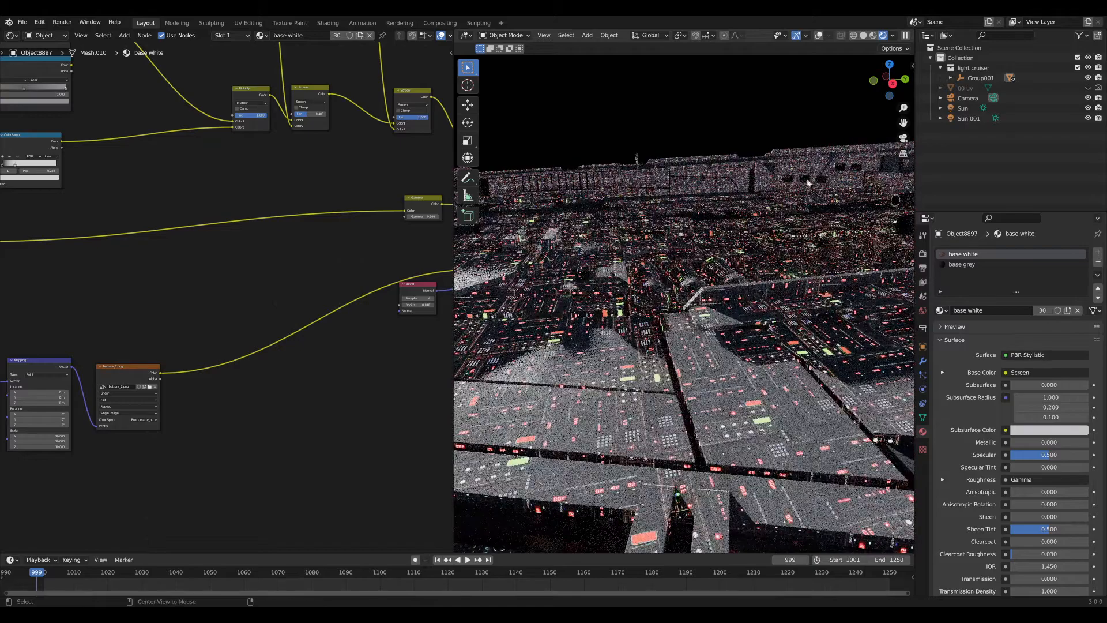
middle_click(805, 182, "alt")
middle_click(806, 255, "alt")
middle_click_drag(691, 323, 716, 343)
scroll(695, 302, "down", 6)
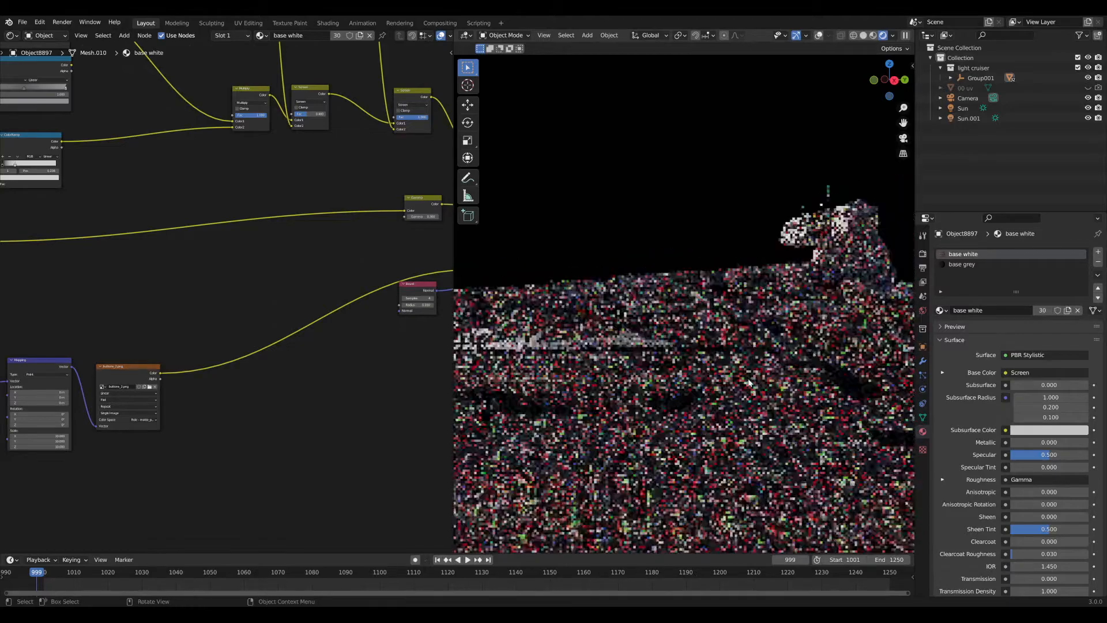
scroll(716, 343, "down", 6)
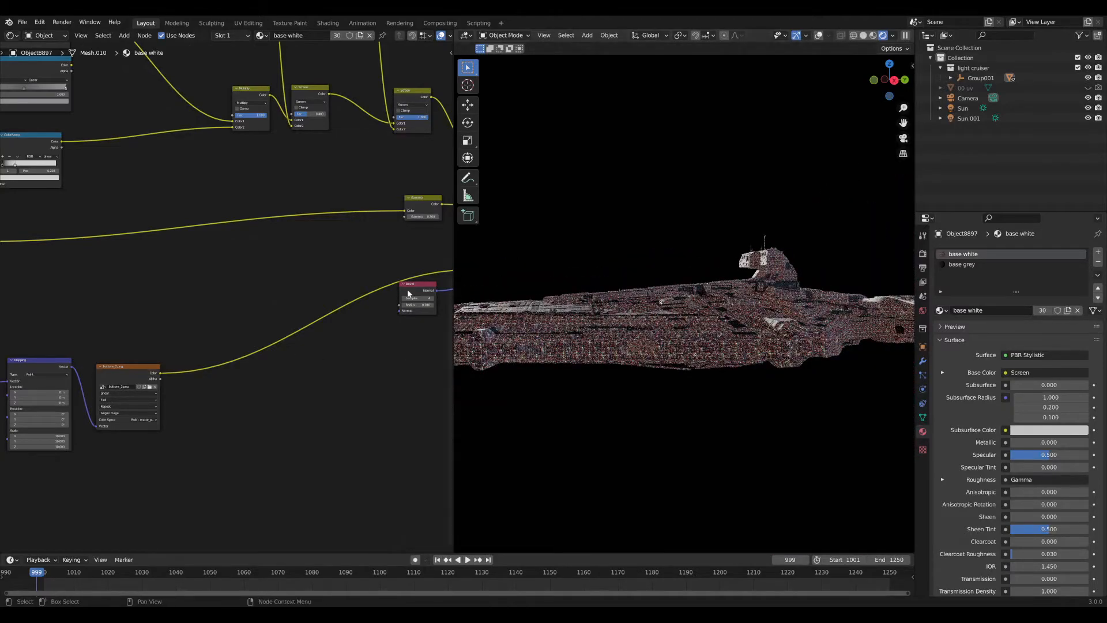
middle_click_drag(408, 294, 373, 305)
right_click_drag(290, 368, 290, 370, "ctrl")
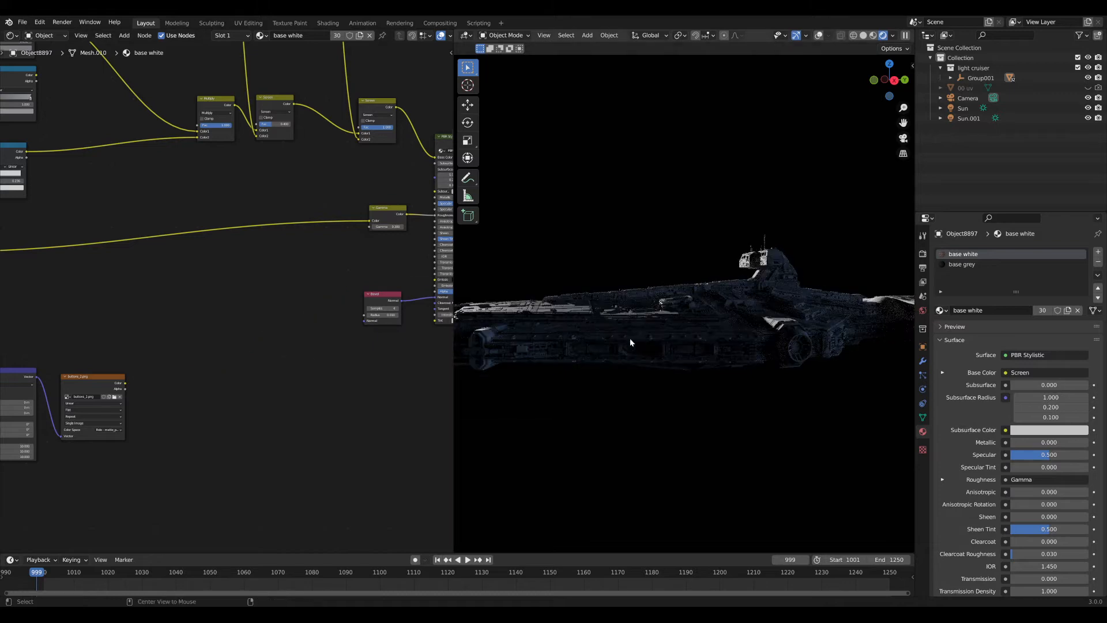
Reconnect the buttons_2.png colour to the shader's Emission input.
middle_click(590, 321, "alt")
scroll(672, 326, "up", 10)
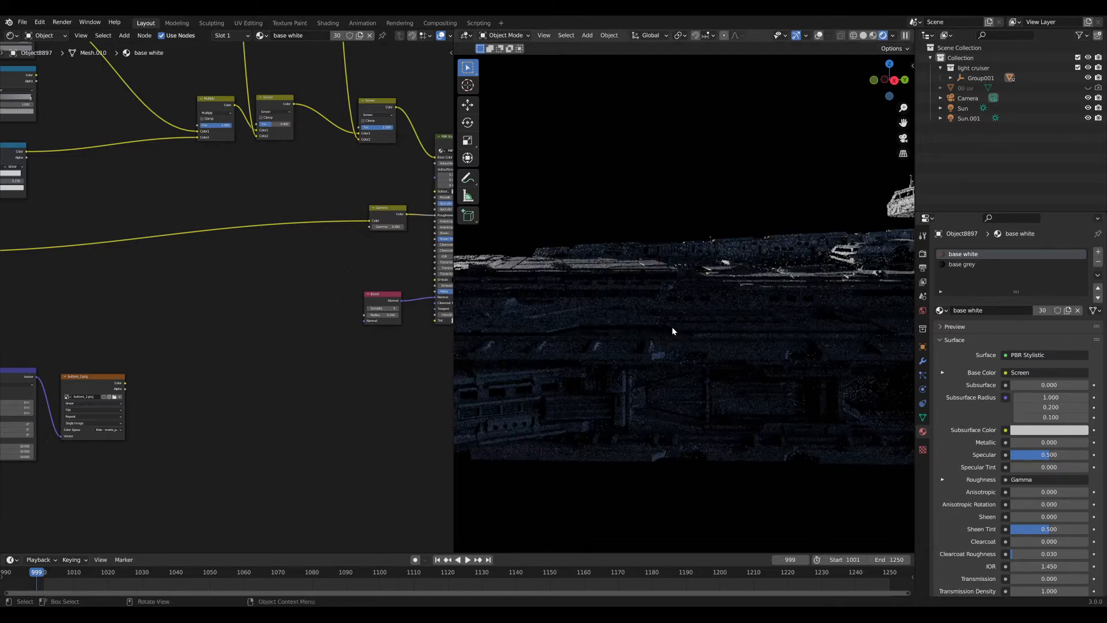
middle_click_drag(700, 300, 704, 329)
middle_click_drag(190, 378, 168, 382)
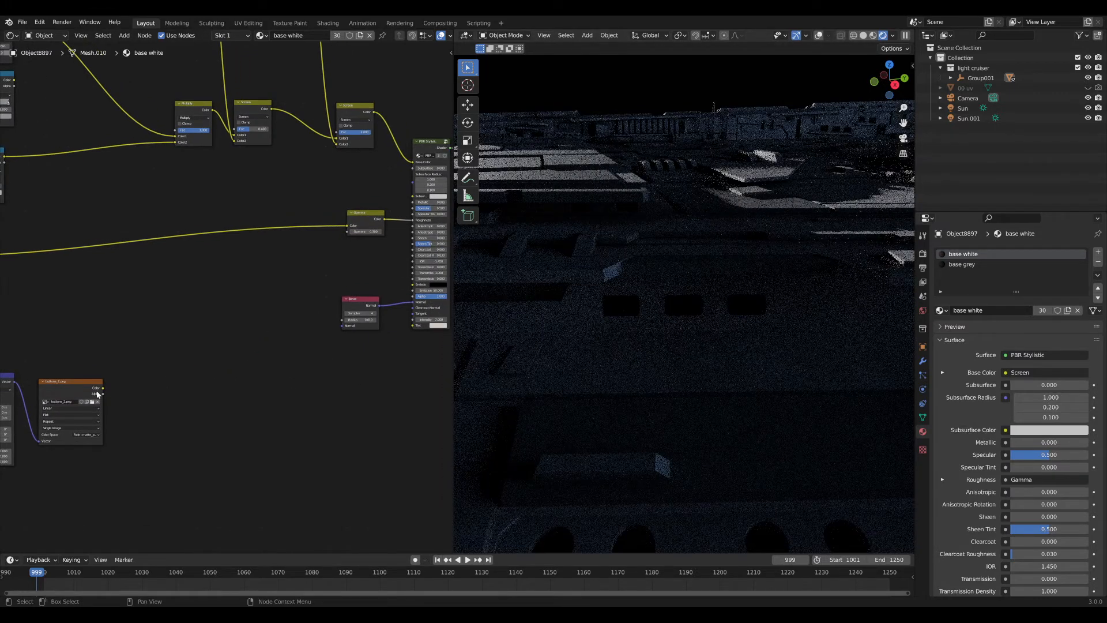
left_click_drag(102, 388, 415, 285)
middle_click_drag(196, 334, 304, 264)
Add a Geometry node beside the texture nodes in the hull material.
scroll(309, 277, "up", 2)
left_click(289, 337)
key("shift+a")
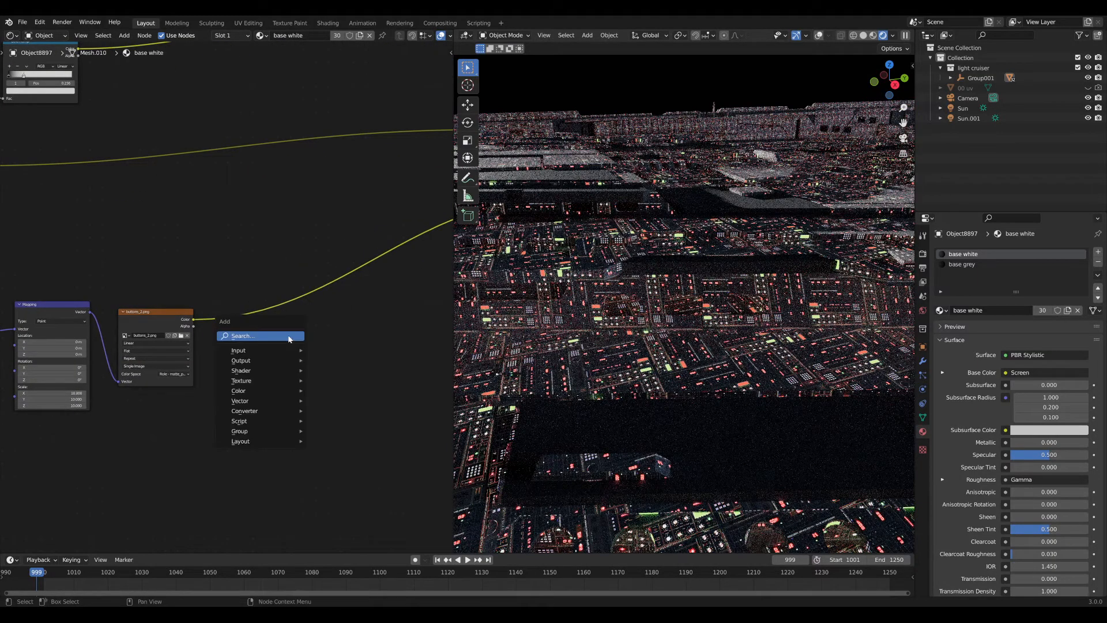
left_click(289, 338)
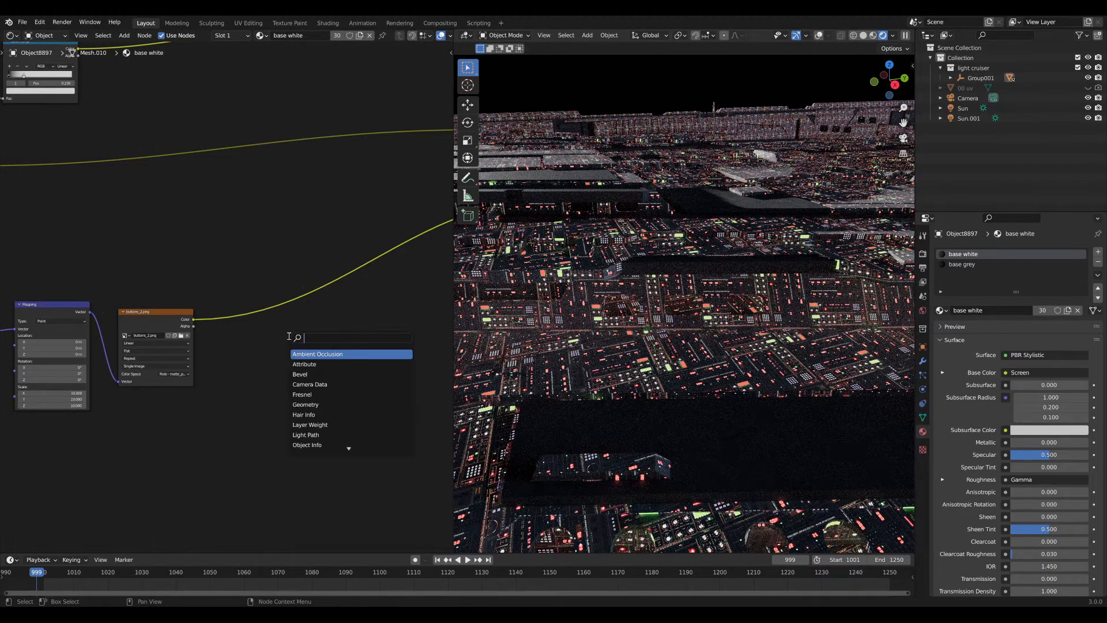
type("geom")
key("Return")
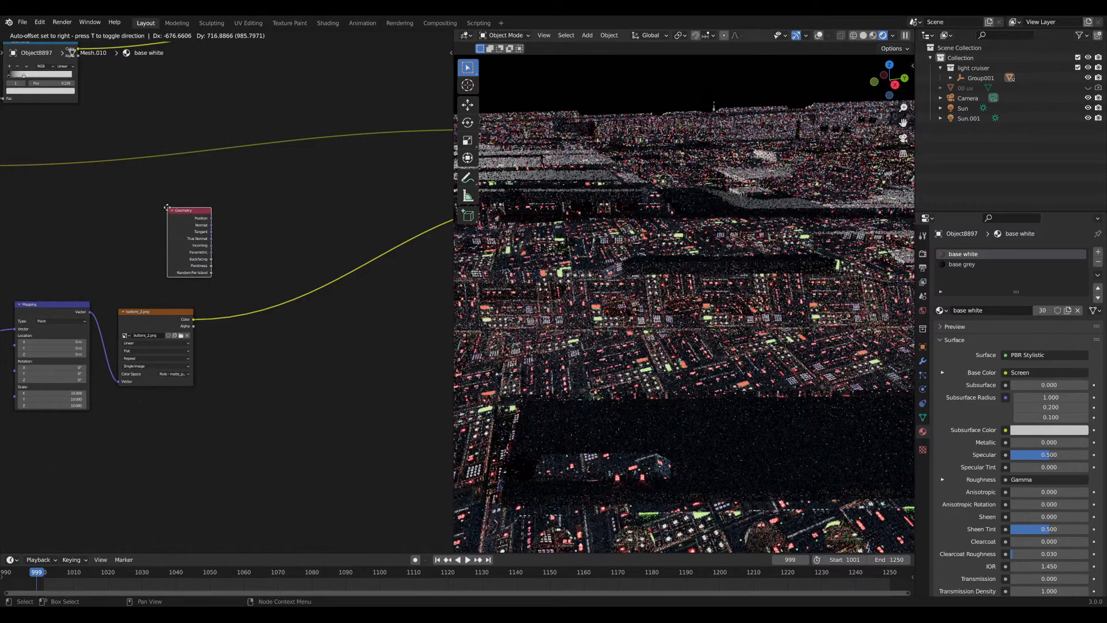
left_click(167, 208)
left_click_drag(185, 228, 156, 238)
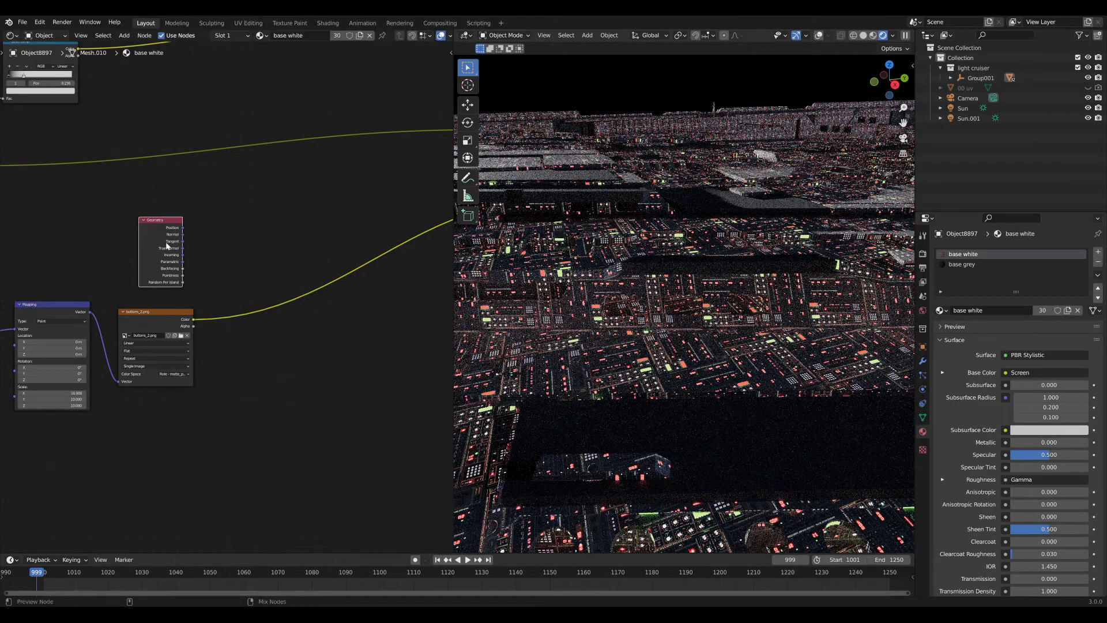
Preview the Geometry node's outputs one by one until Backfacing shows on the ship.
left_click(167, 246, "ctrl+shift")
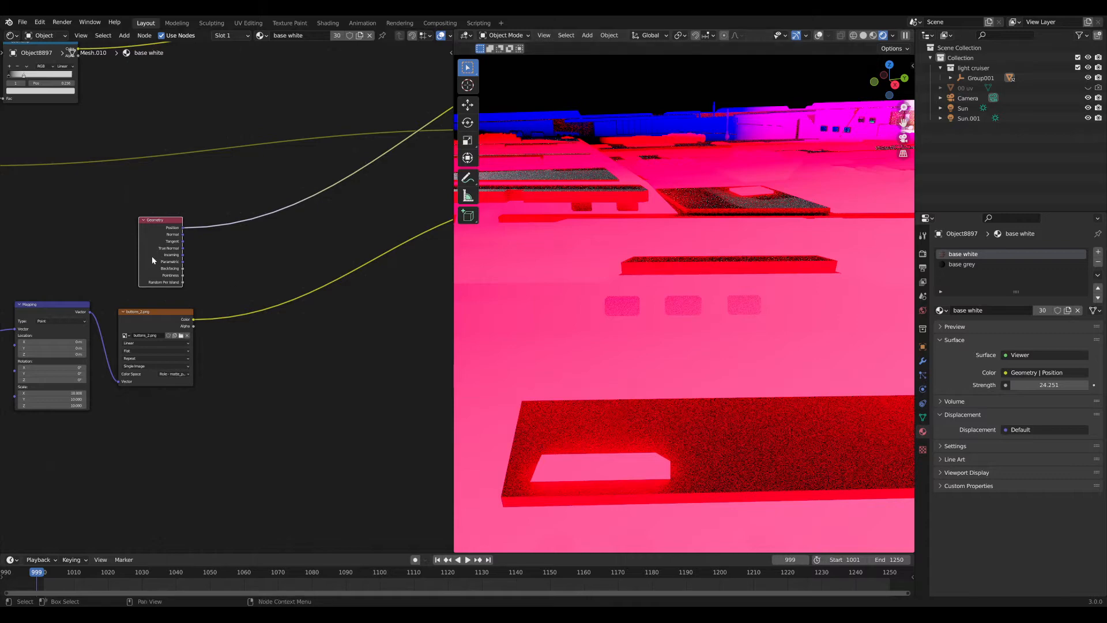
left_click(155, 248, "ctrl+shift")
left_click(158, 248, "ctrl+shift")
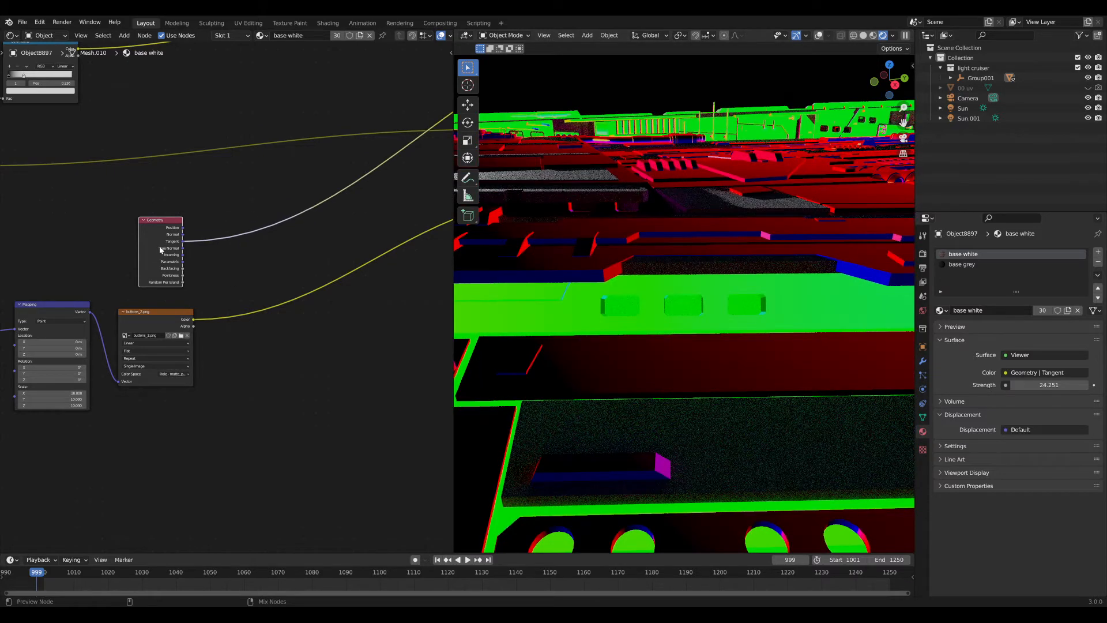
left_click(160, 249, "ctrl+shift")
left_click(160, 249, "ctrl+shift")
left_click(159, 249, "ctrl+shift")
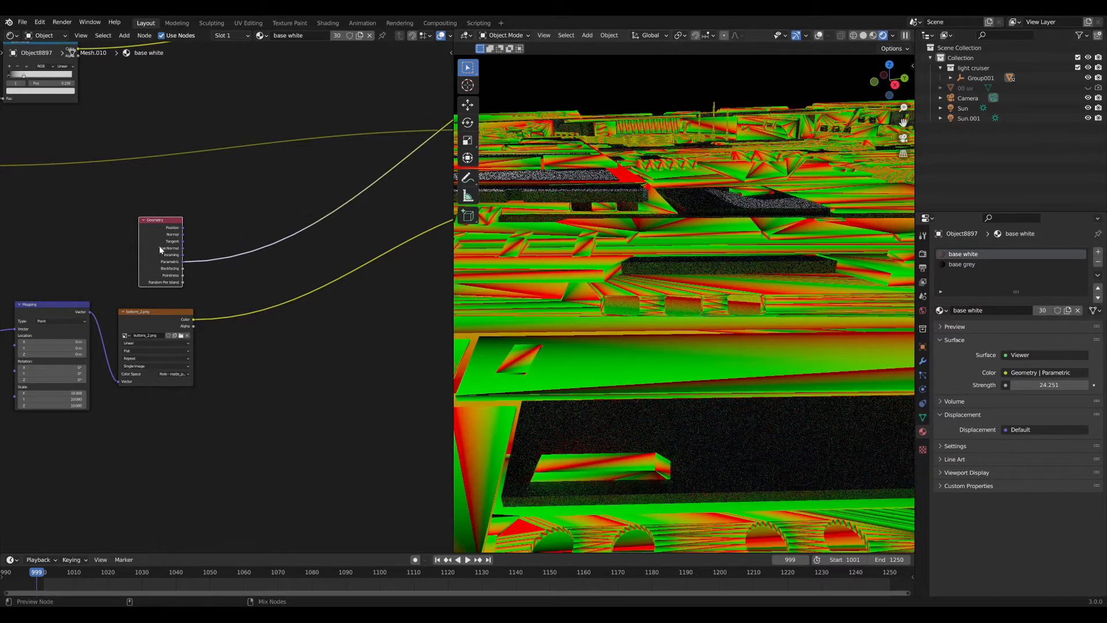
left_click(161, 249, "ctrl+shift")
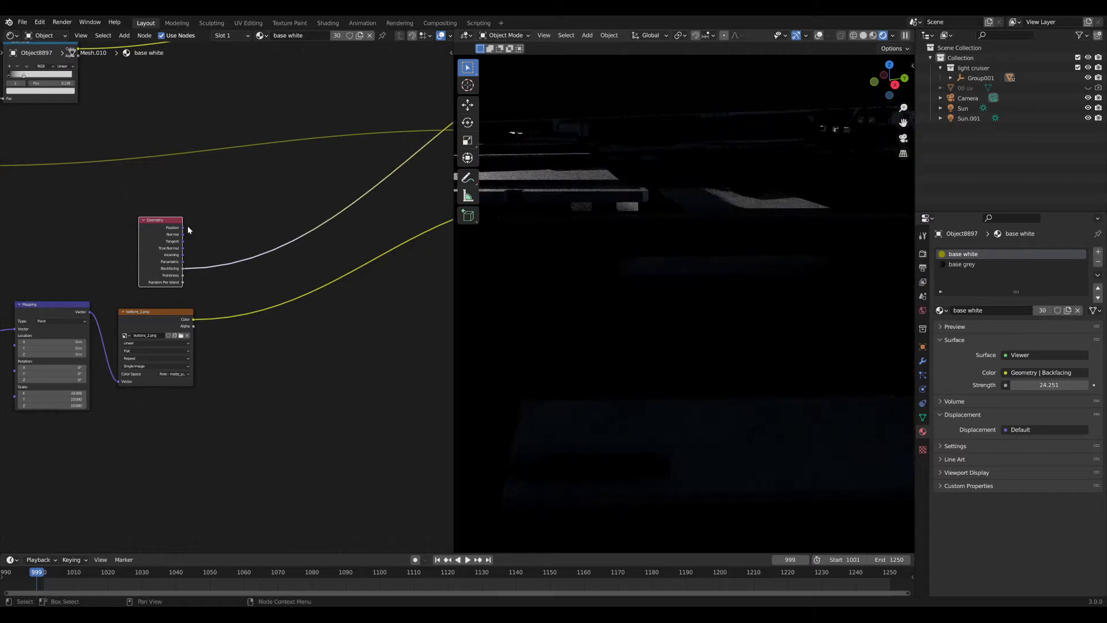
middle_click_drag(707, 253, 772, 277)
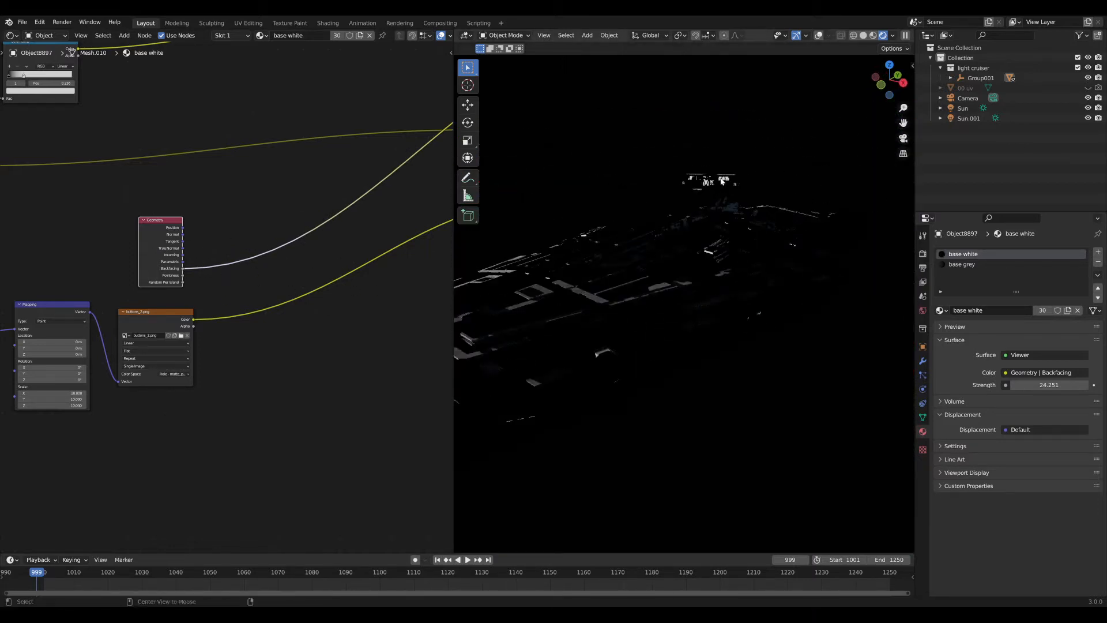
middle_click_drag(722, 181, 640, 292)
Add a plane, raise it along Z above the ship, and scale it to a modest size.
key("shift+a")
mouse_move(640, 292)
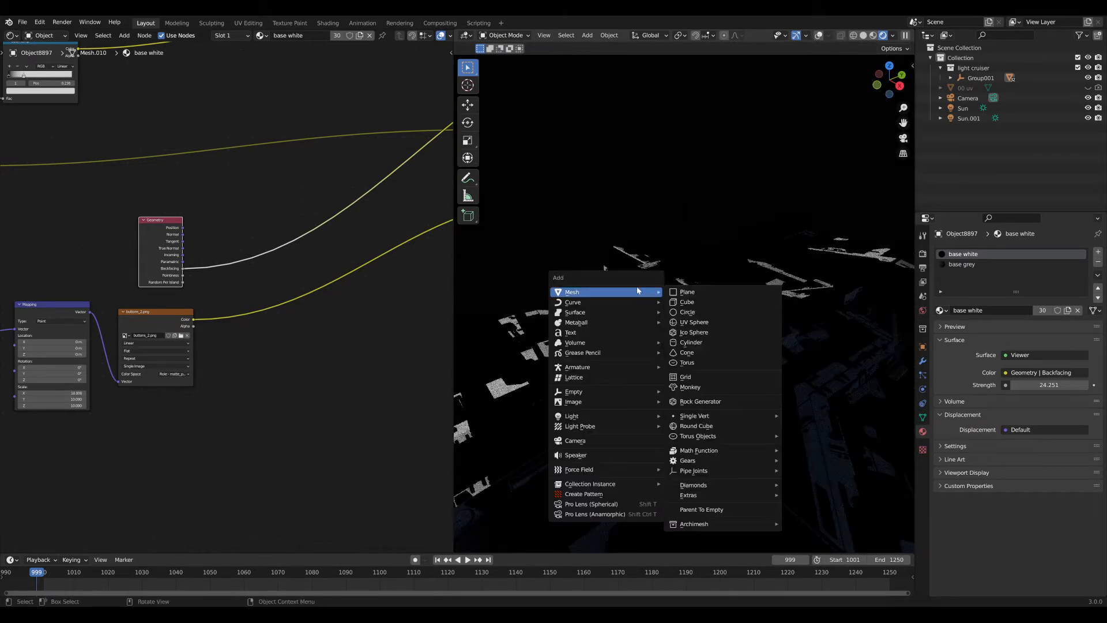
left_click(687, 293)
scroll(726, 383, "down", 5)
left_click(818, 36)
key("g")
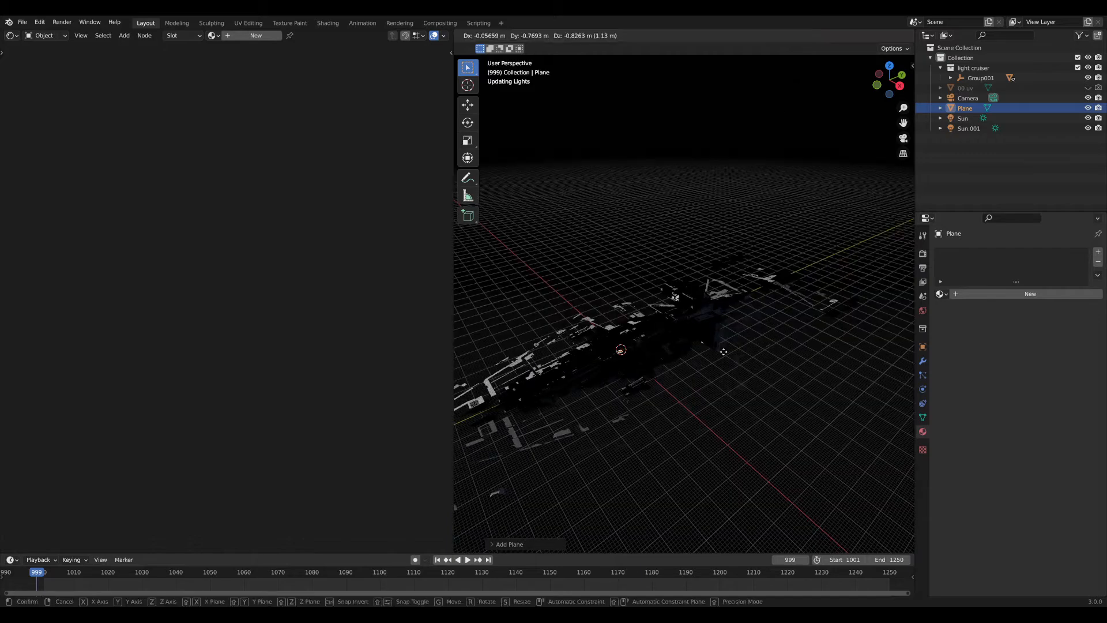
key("z")
left_click(694, 295)
key("s")
right_click(731, 300)
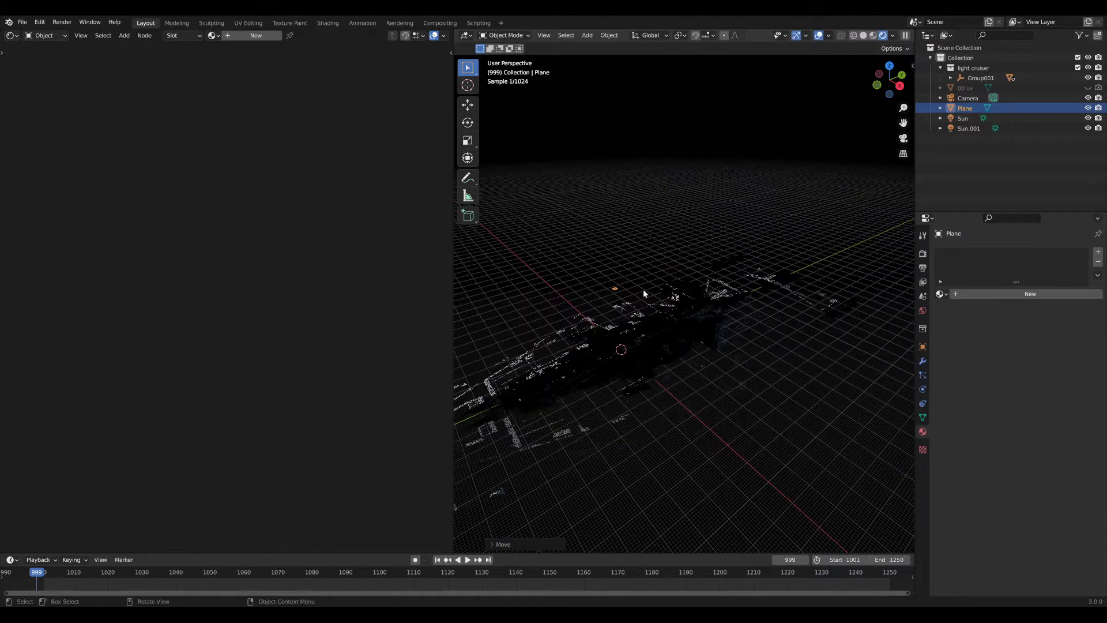
key("s")
left_click(867, 291)
Assign the base white material to the plane, view its underside, and enter Edit Mode.
left_click(941, 294)
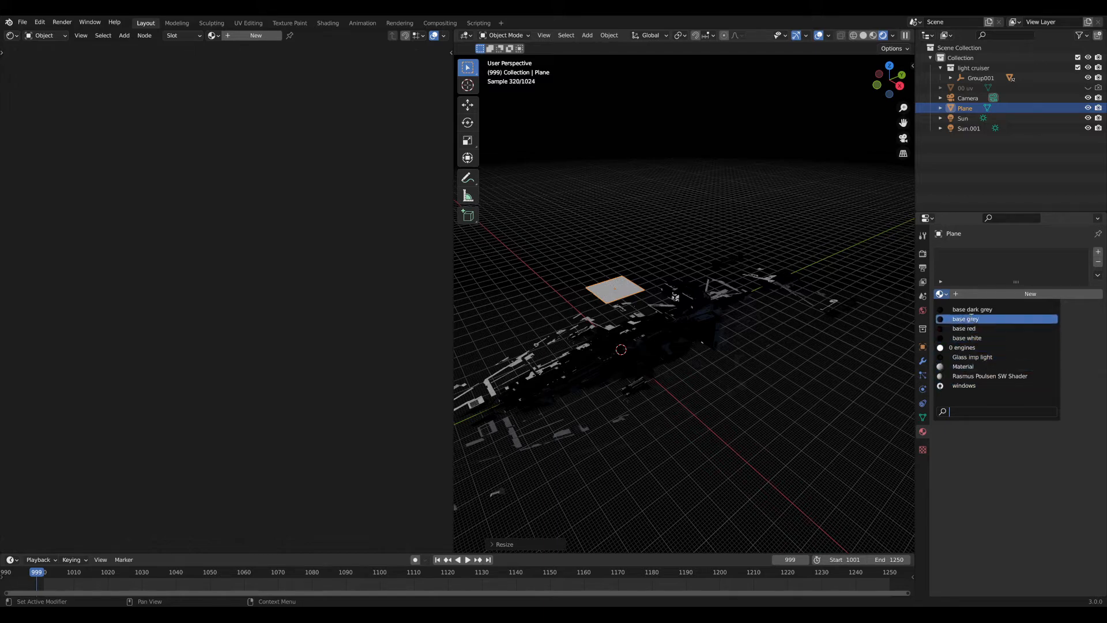
left_click(967, 338)
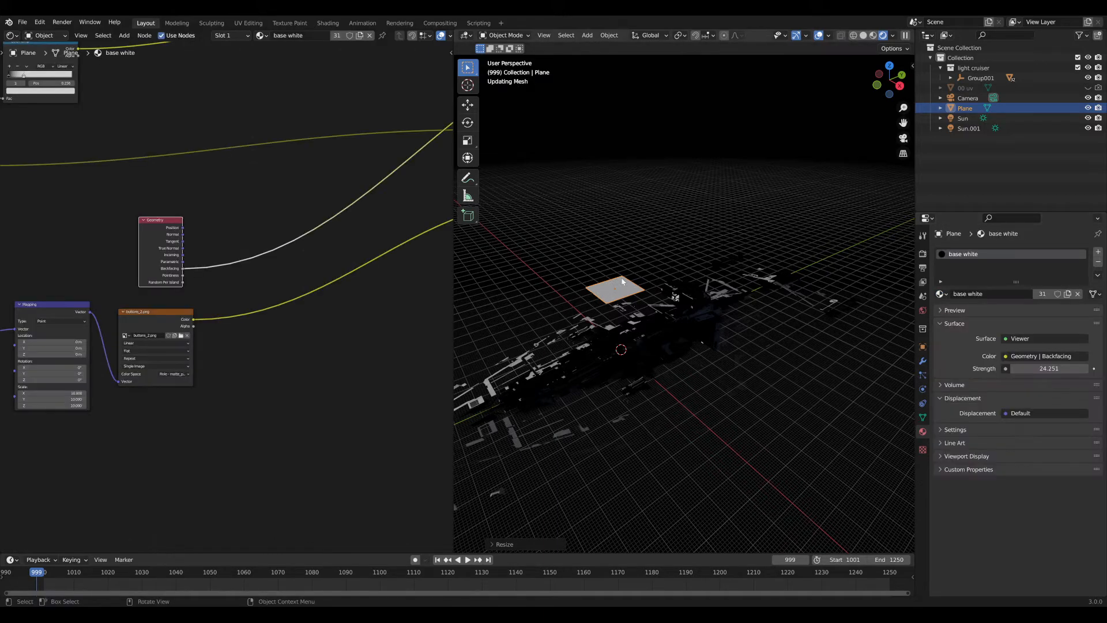
key("KP_Decimal")
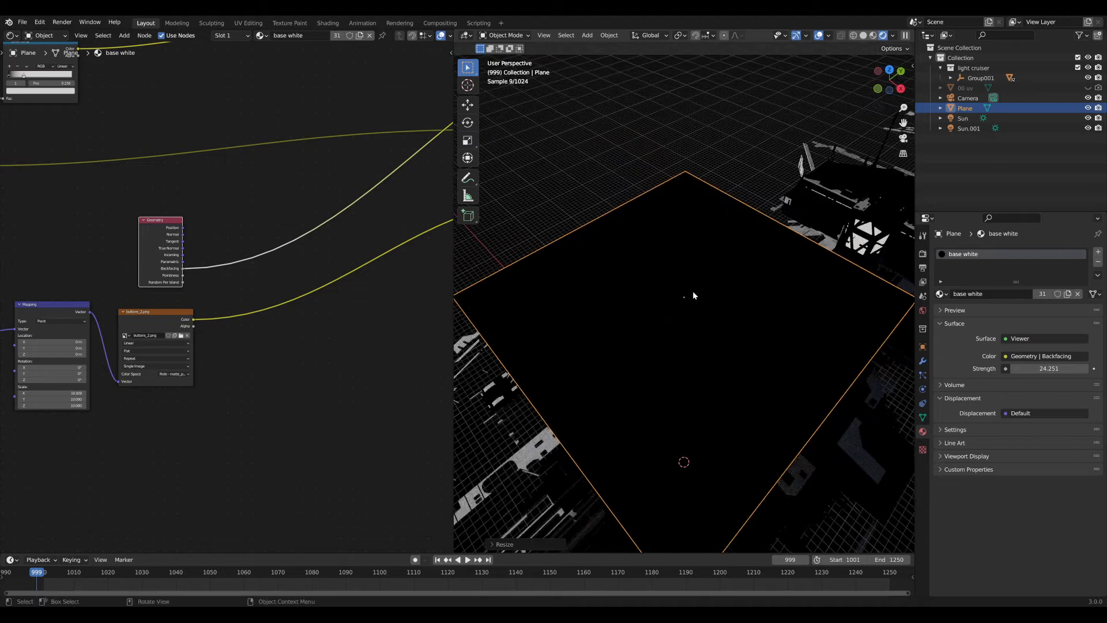
left_click(818, 35)
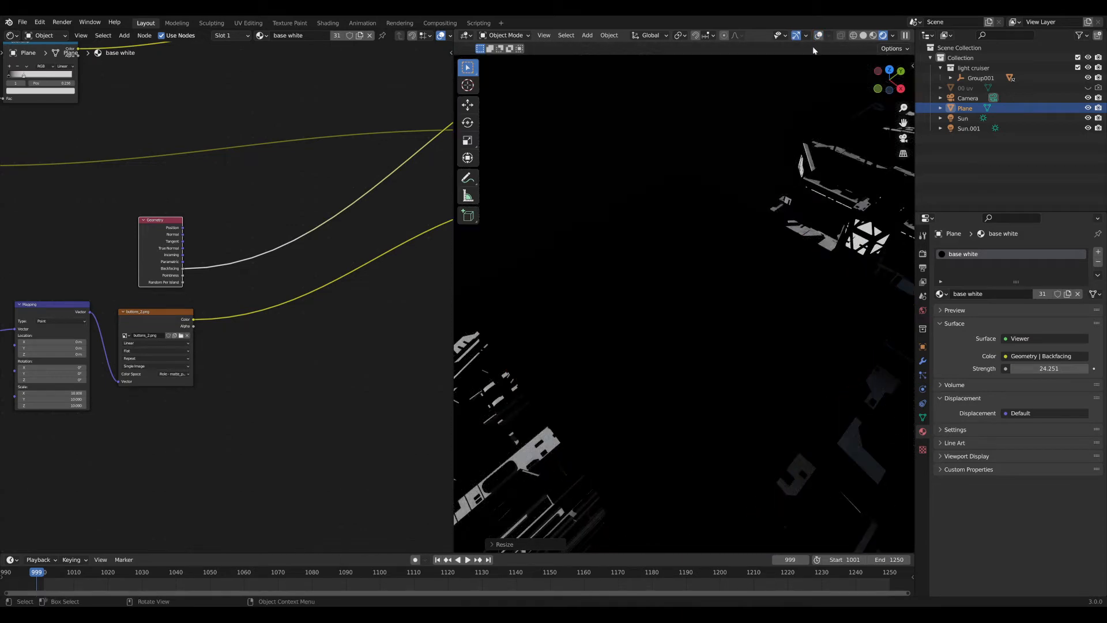
middle_click_drag(812, 46, 777, 68)
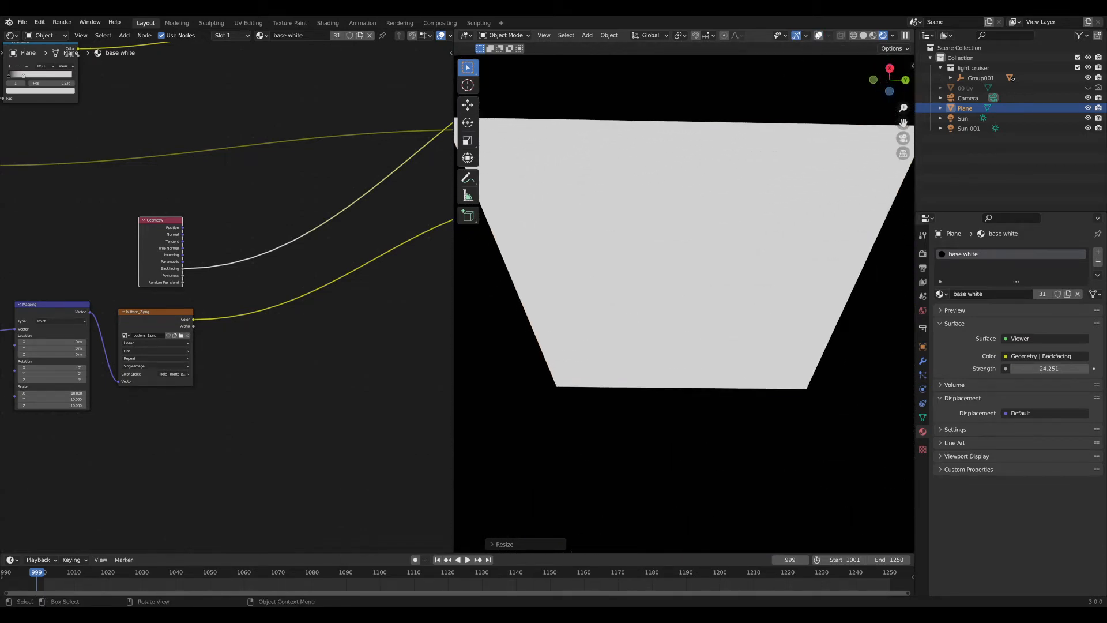
key("shift+alt+z")
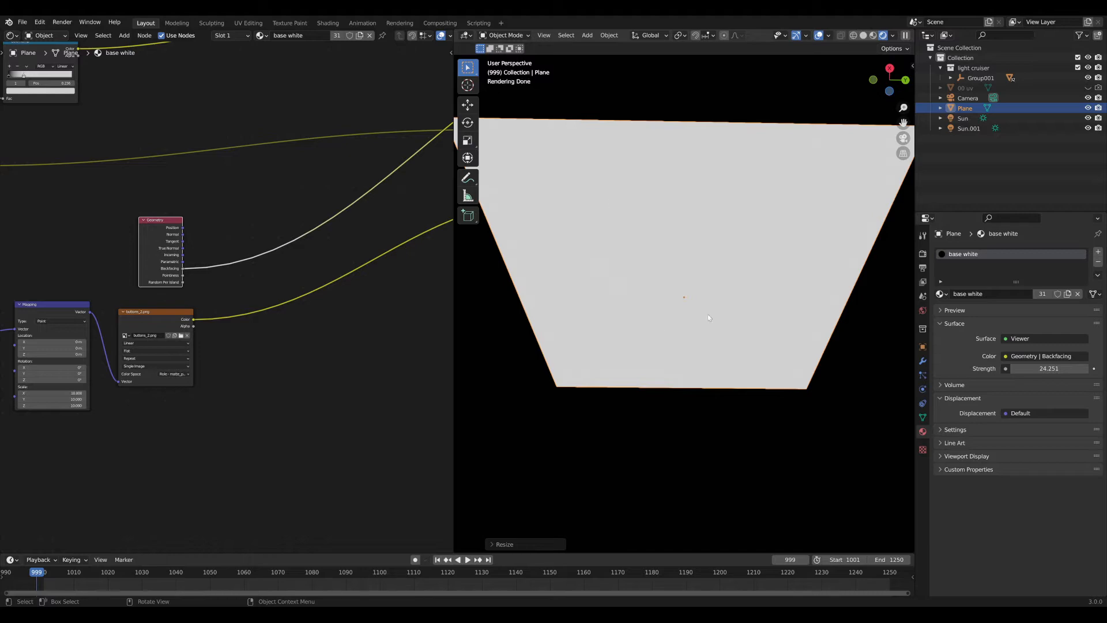
middle_click_drag(709, 318, 695, 227)
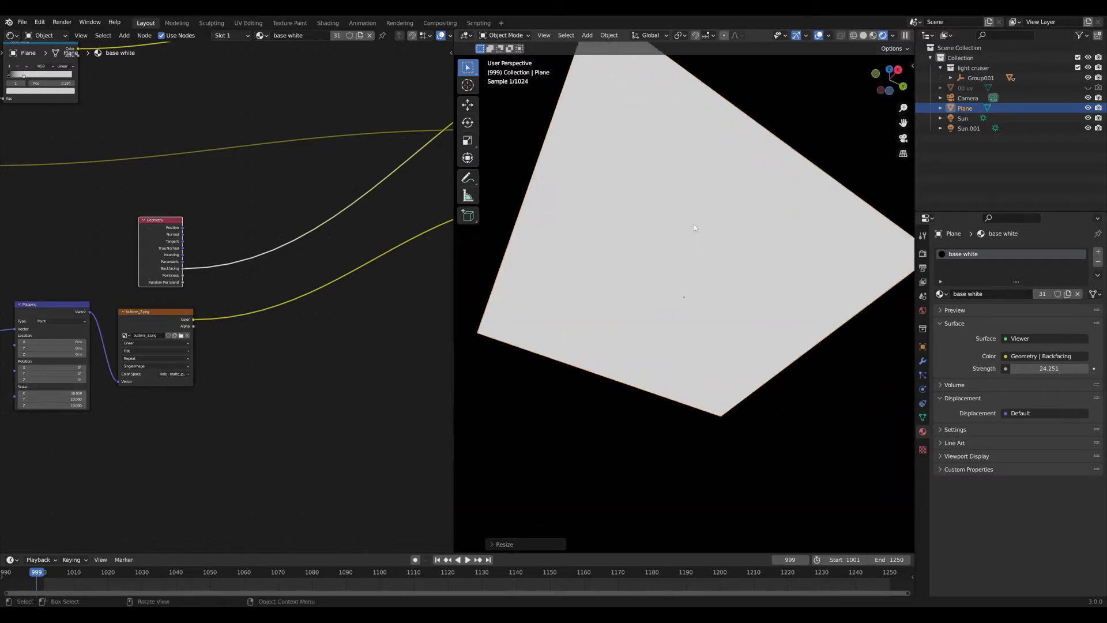
key("Tab")
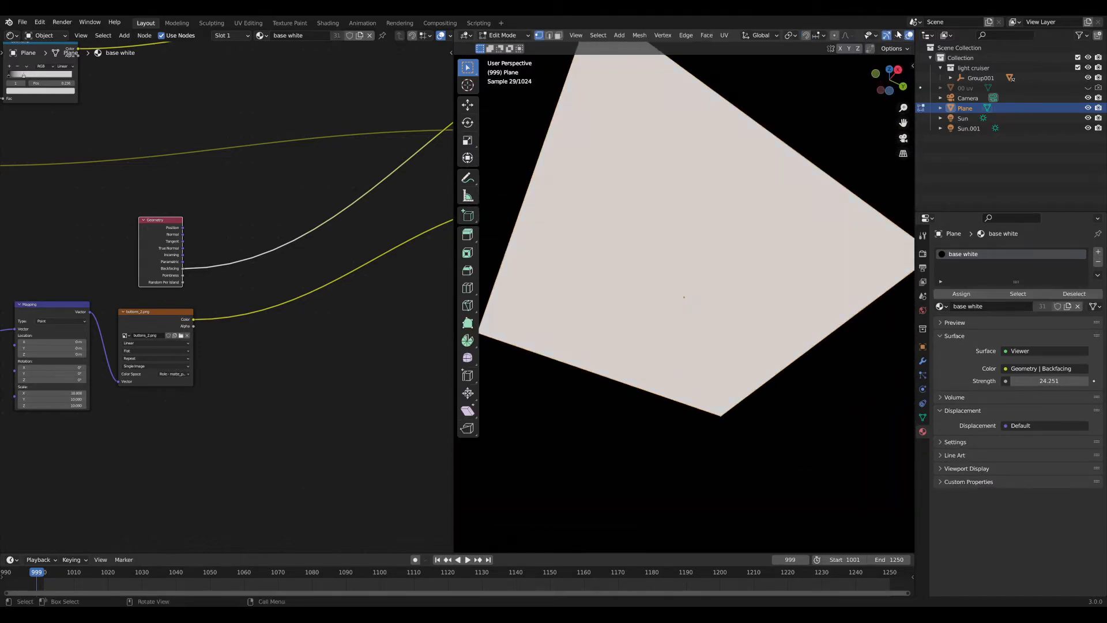
Turn on Face Orientation to check the plane's facing, then turn it off.
left_click(897, 36)
scroll(897, 37, "down", 2)
left_click(873, 36)
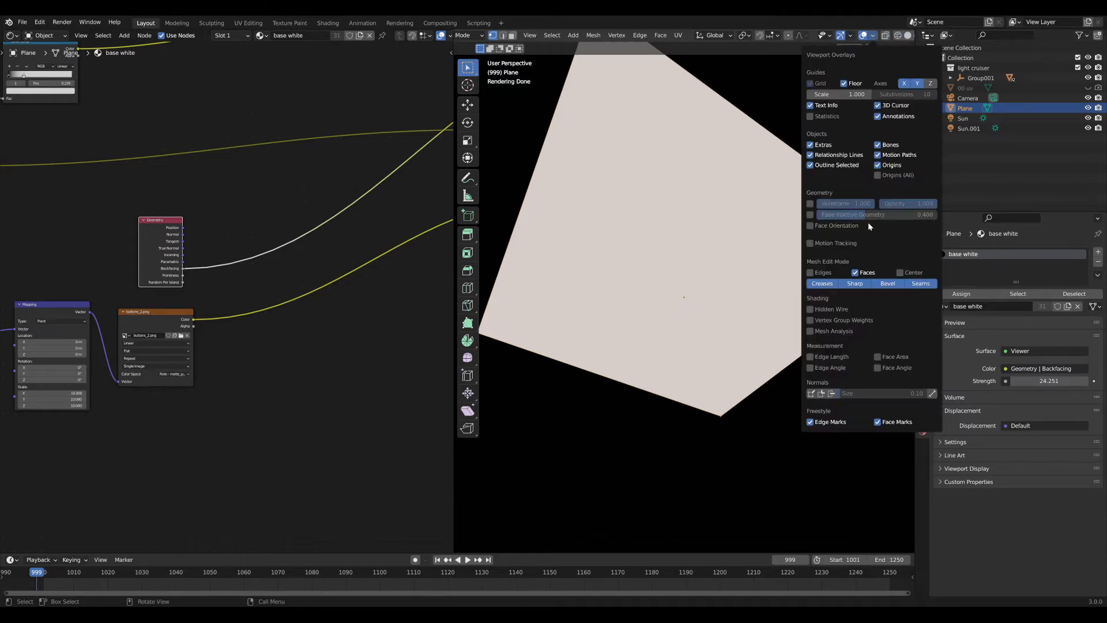
left_click(818, 223)
middle_click_drag(728, 231, 707, 274)
scroll(722, 356, "down", 8)
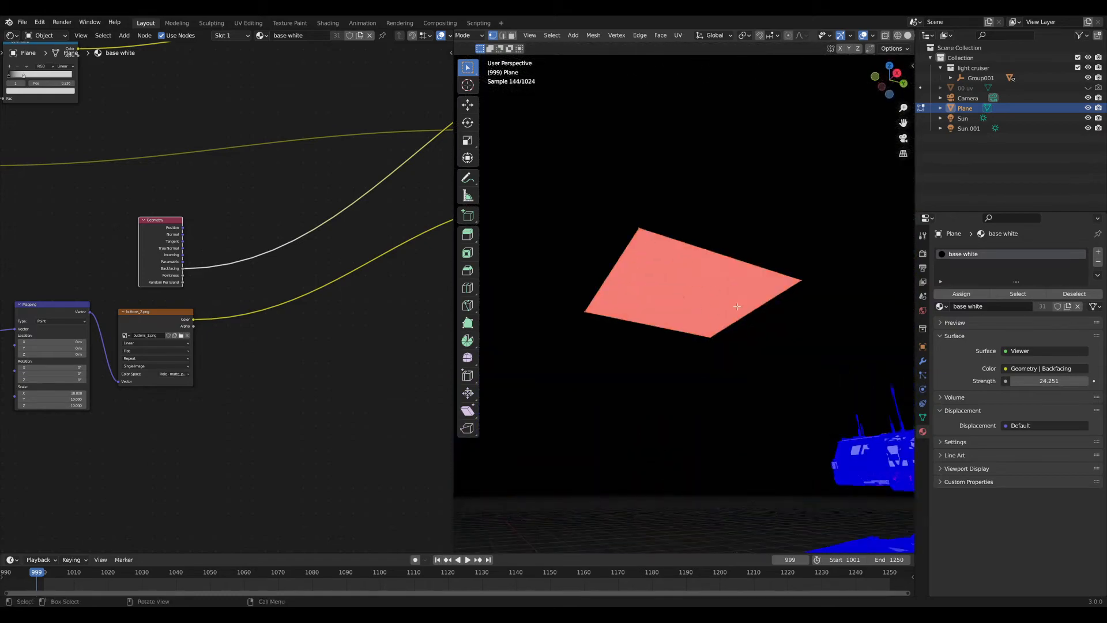
scroll(737, 283, "up", 3)
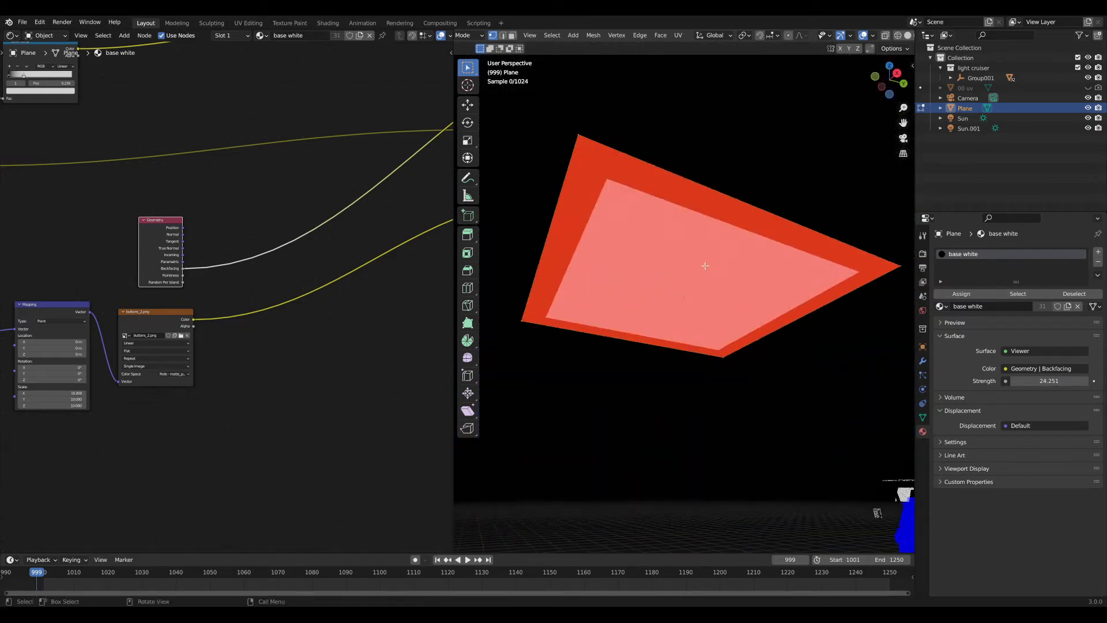
left_click(872, 35)
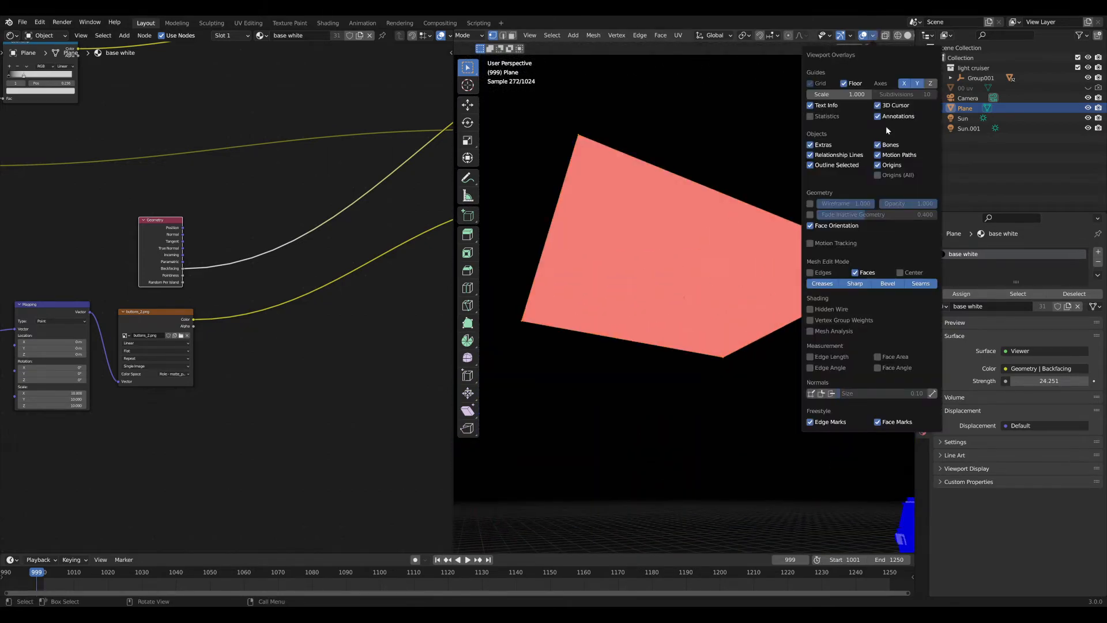
left_click(824, 226)
middle_click_drag(677, 260, 674, 307)
scroll(674, 325, "down", 5)
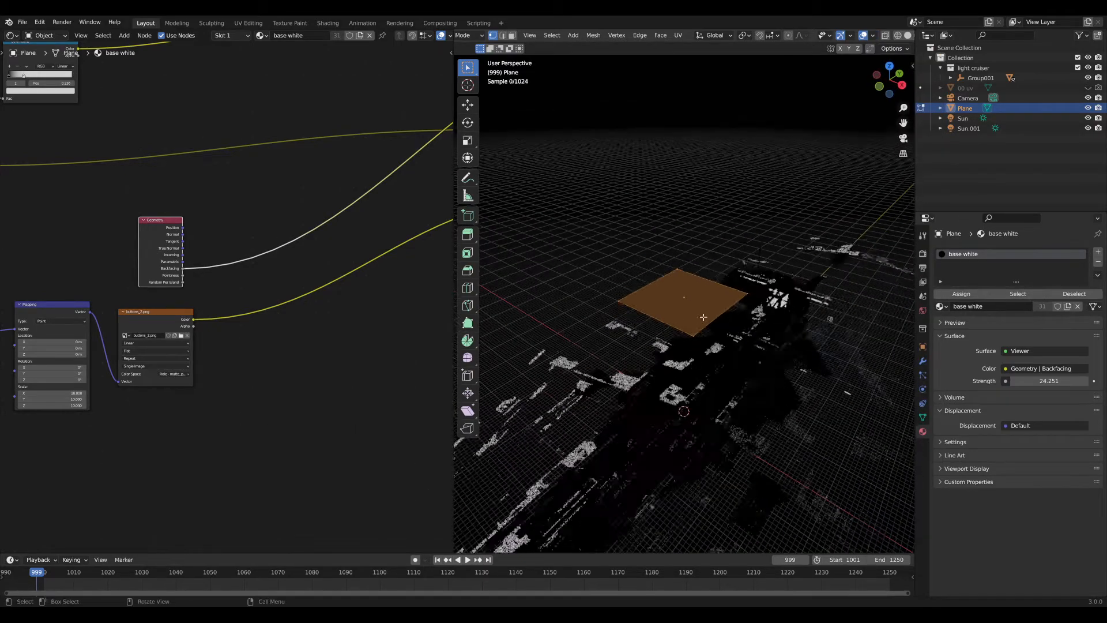
Return to Object Mode, delete the test plane, and recentre on the ship's bridge.
key("Tab")
key("Delete")
middle_click(759, 301, "alt")
scroll(759, 301, "up", 6)
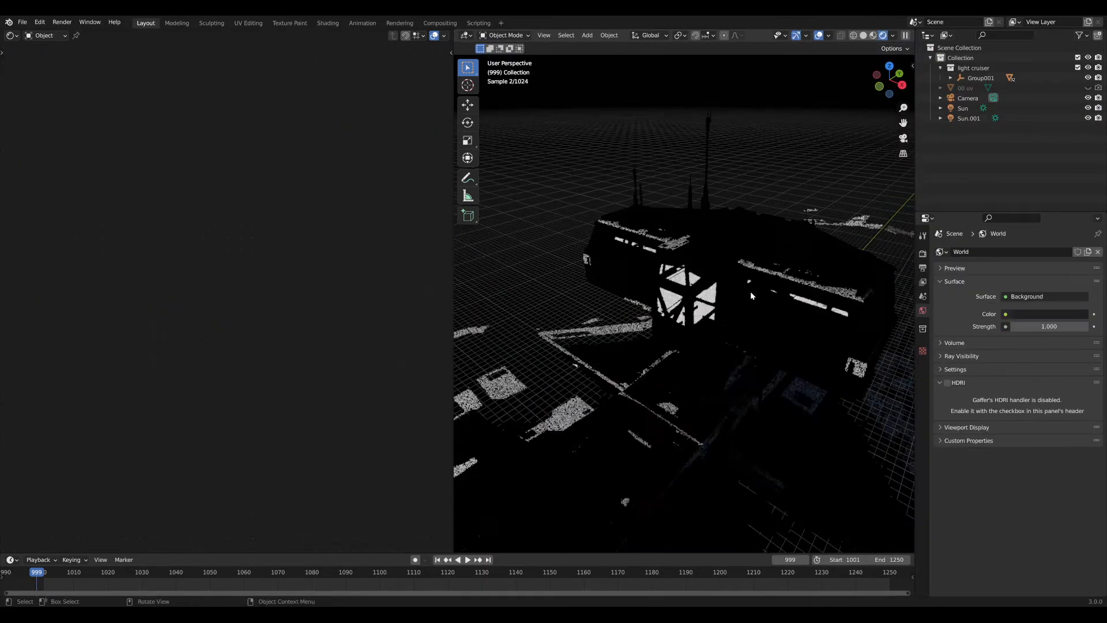
Select the bridge object, hide the viewport overlays and show the base white material's node tree.
left_click(736, 220)
left_click(819, 36)
scroll(404, 279, "down", 7)
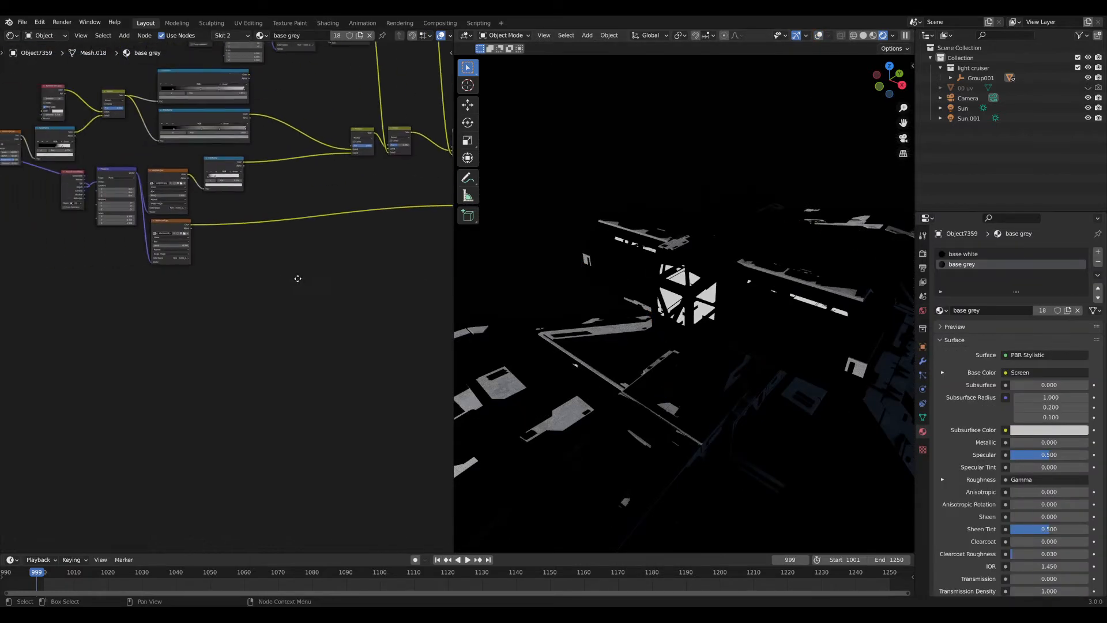
middle_click_drag(282, 277, 219, 274)
left_click(952, 258)
scroll(294, 281, "up", 5)
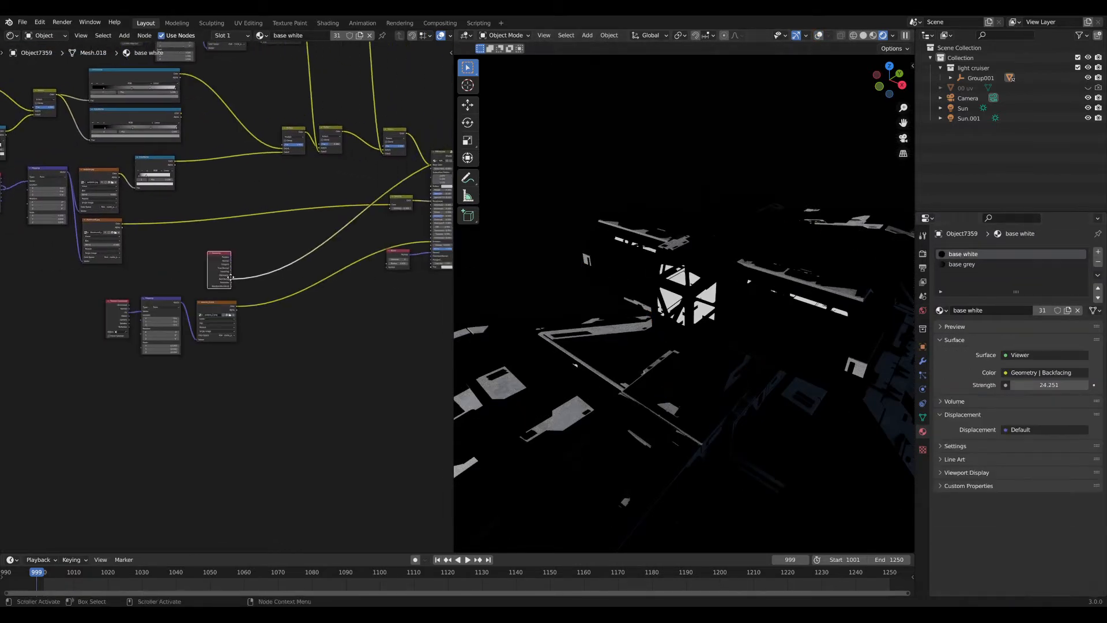
Insert a MixRGB node on the buttons_2.png link, wire Backfacing to Color1, and set Multiply.
key("shift+a")
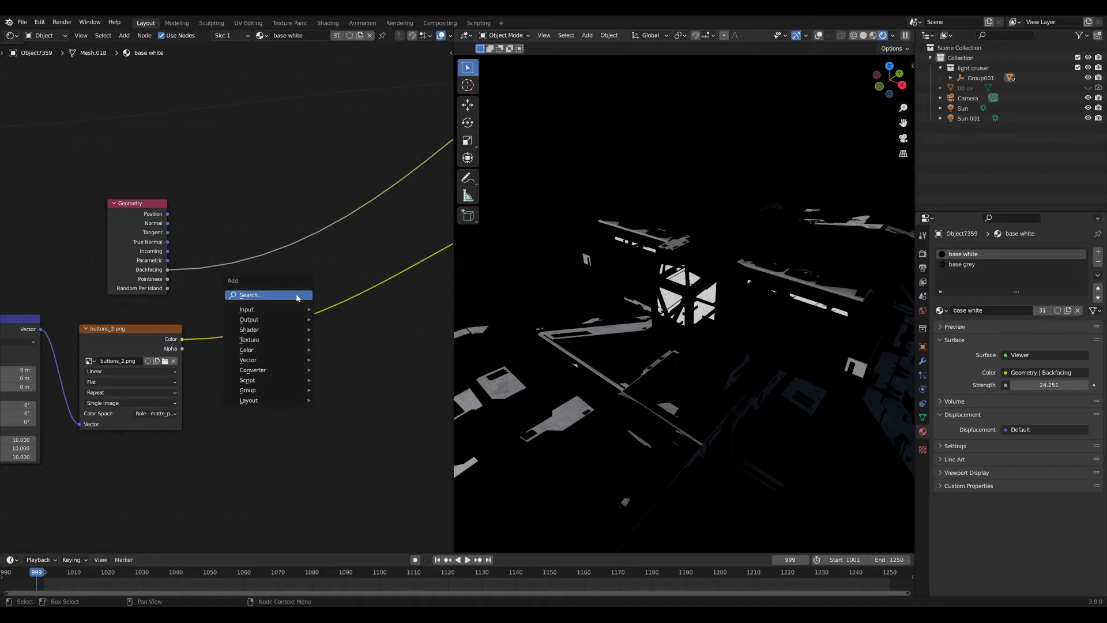
left_click(297, 294)
key("Return")
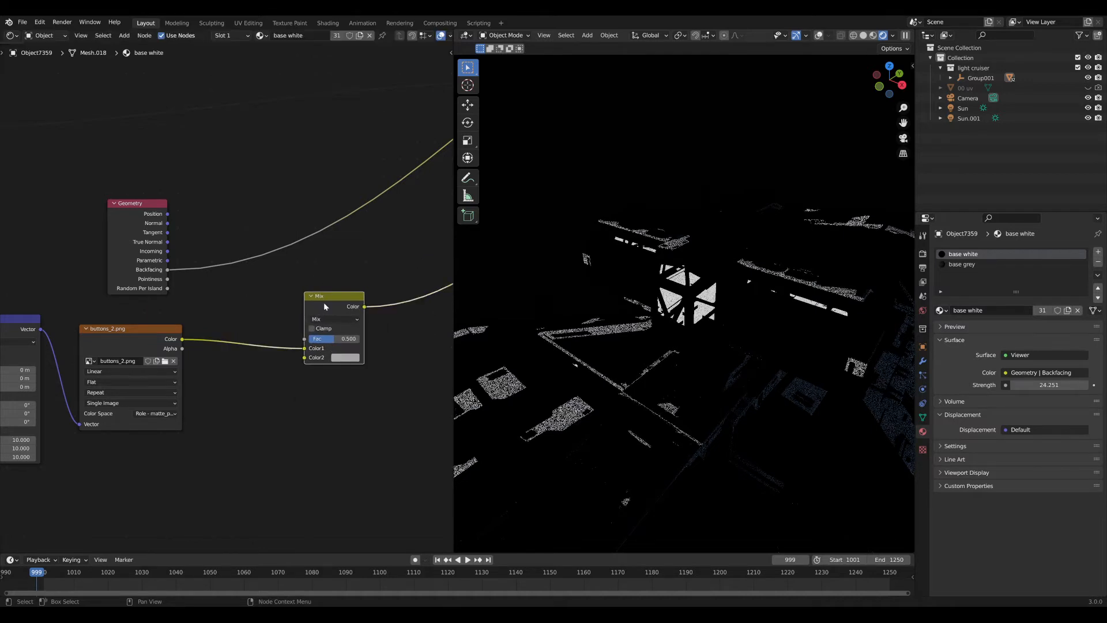
left_click(317, 314)
left_click_drag(167, 269, 263, 352)
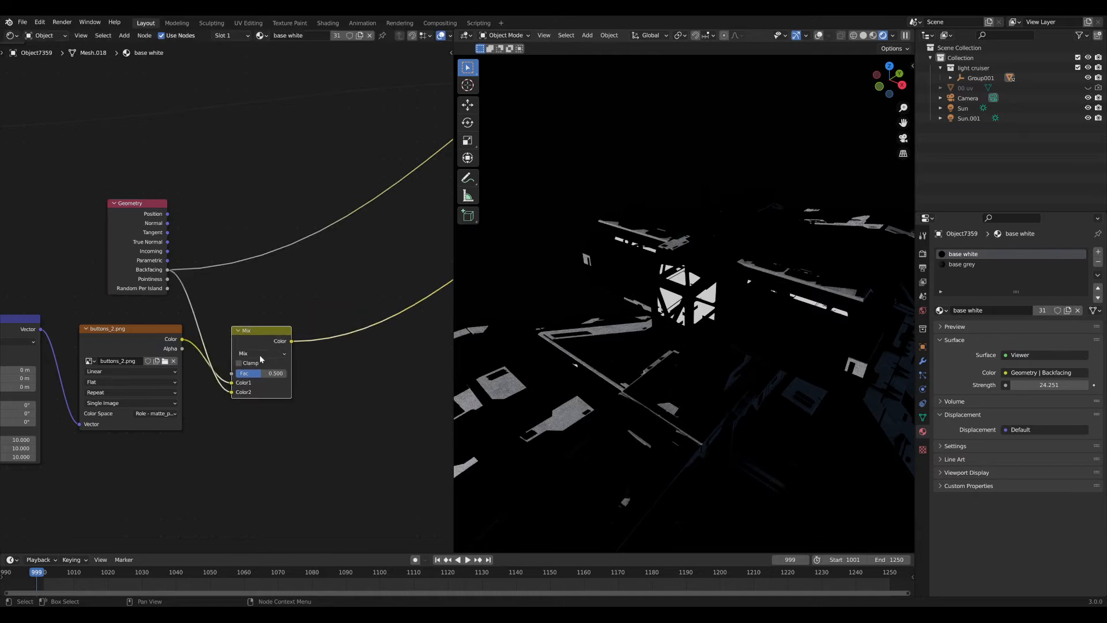
left_click(259, 354)
left_click(257, 386)
Preview the Multiply result on the hull and orbit around the ship.
middle_click_drag(278, 339, 141, 344)
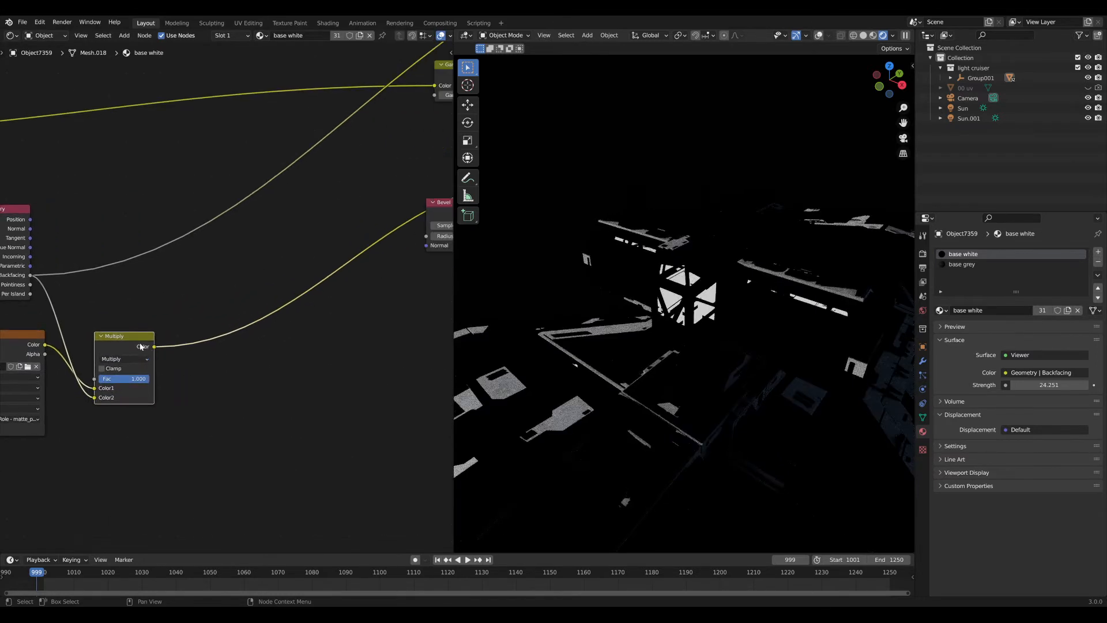
left_click(142, 345, "ctrl+shift")
middle_click_drag(519, 323, 677, 324)
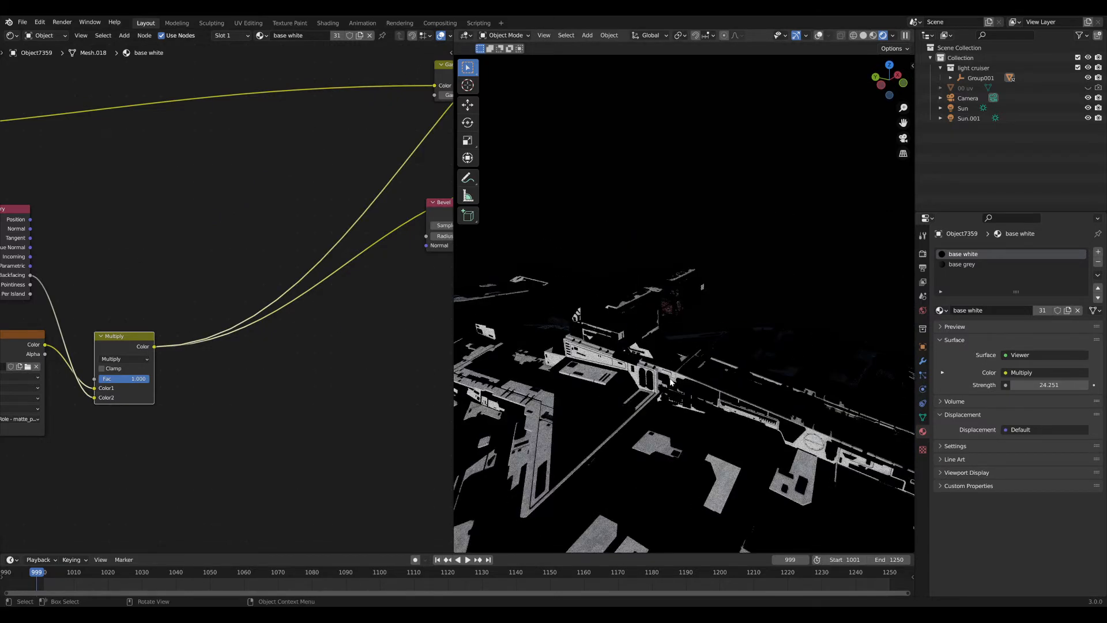
middle_click_drag(624, 444, 765, 384)
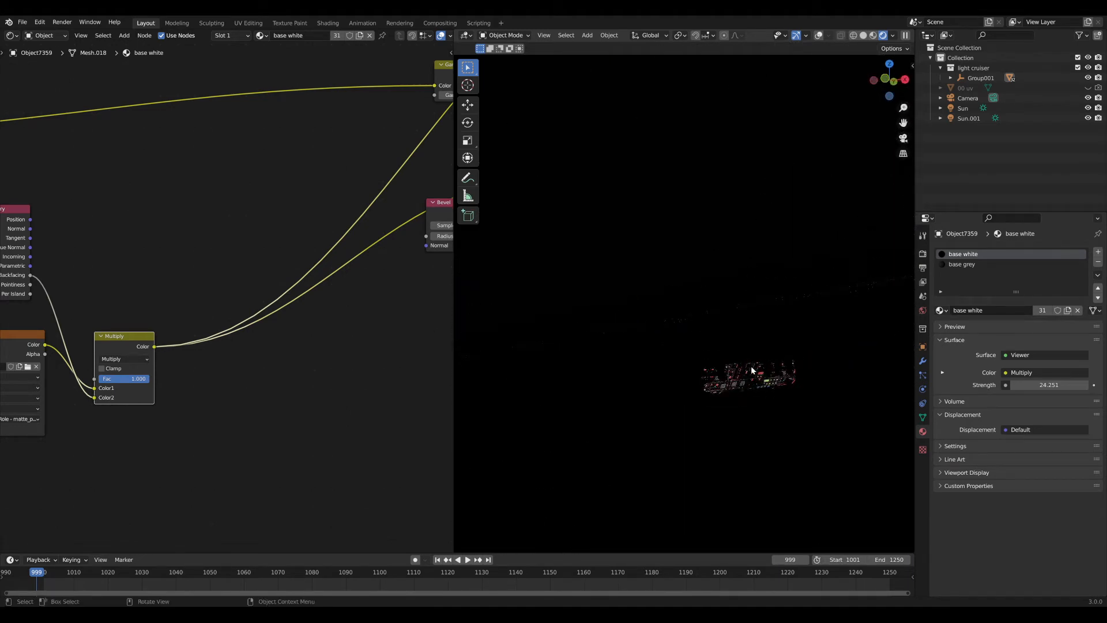
scroll(750, 374, "up", 8)
scroll(695, 360, "down", 9)
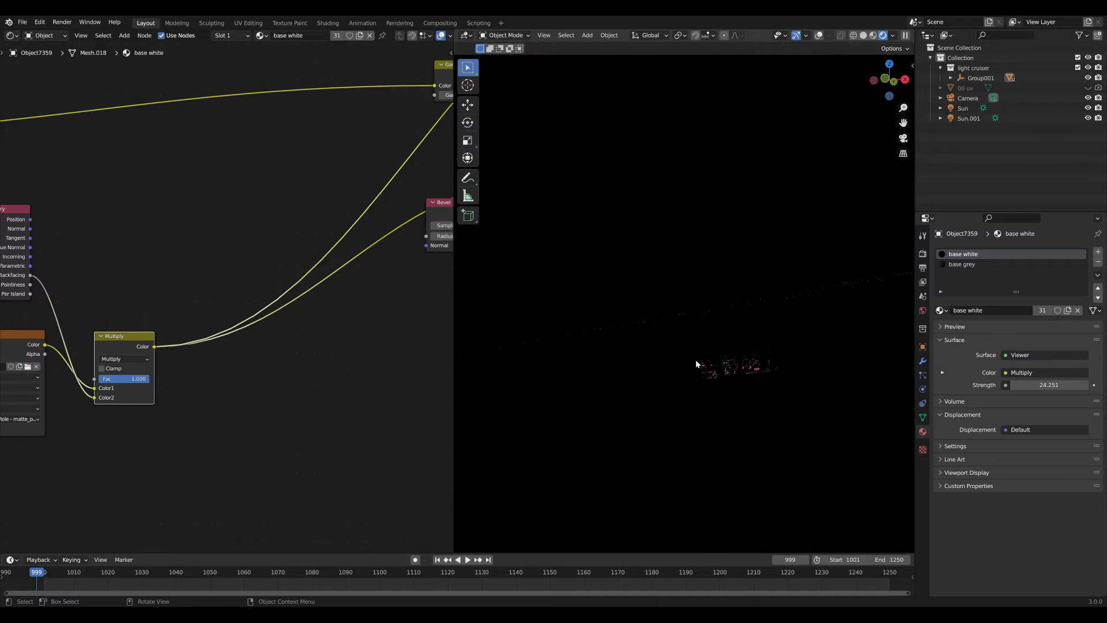
scroll(696, 361, "up", 3)
mouse_move(700, 364)
middle_mouse_down()
mouse_move(749, 380)
mouse_move(715, 374)
middle_mouse_up()
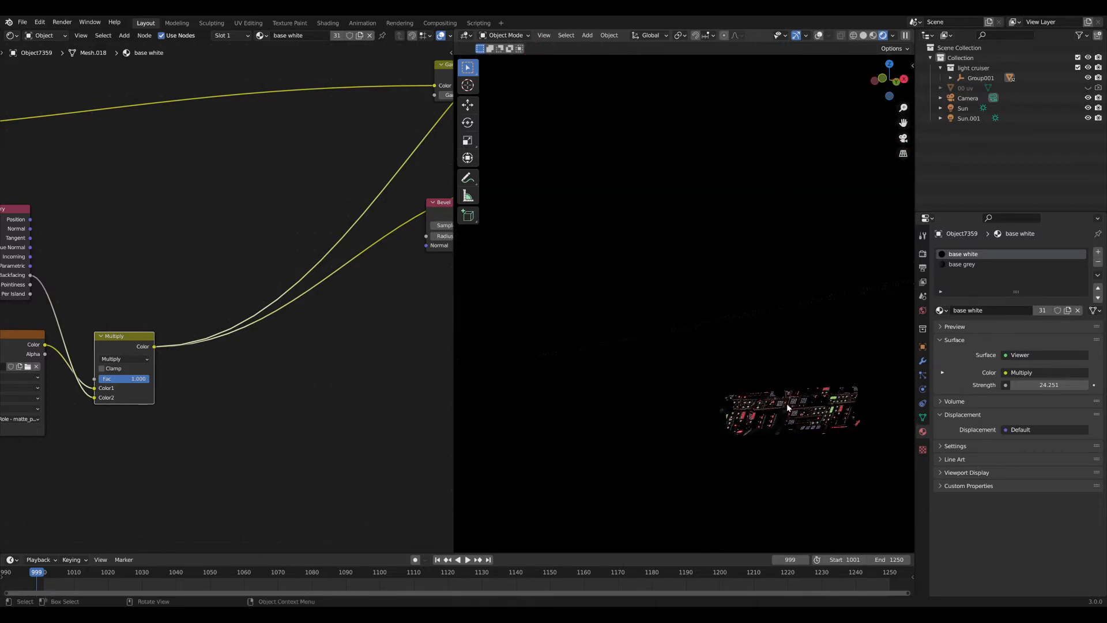
middle_click_drag(789, 397, 794, 299)
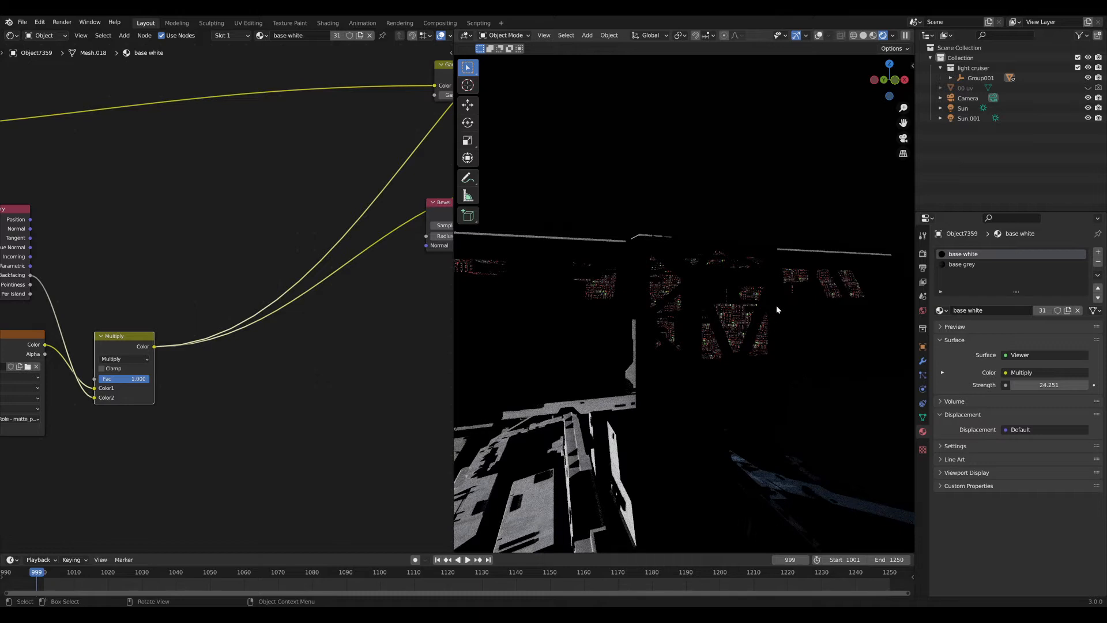
scroll(251, 351, "down", 5)
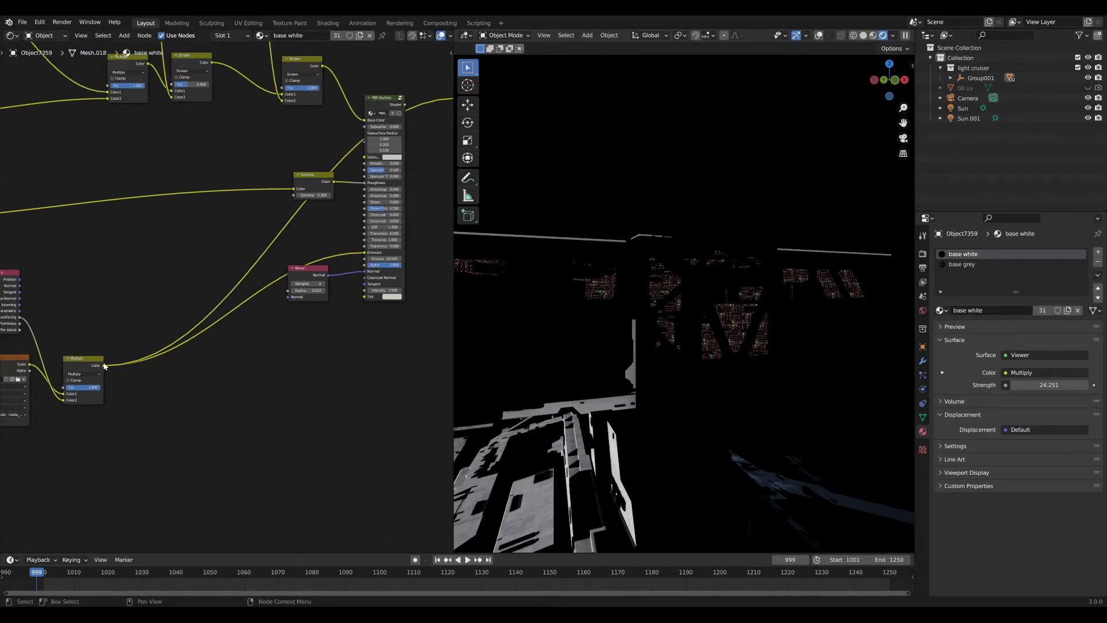
Cancel the Multiply node move and make PBR Stylistic the material output again.
left_click_drag(103, 364, 111, 386)
right_click(111, 385)
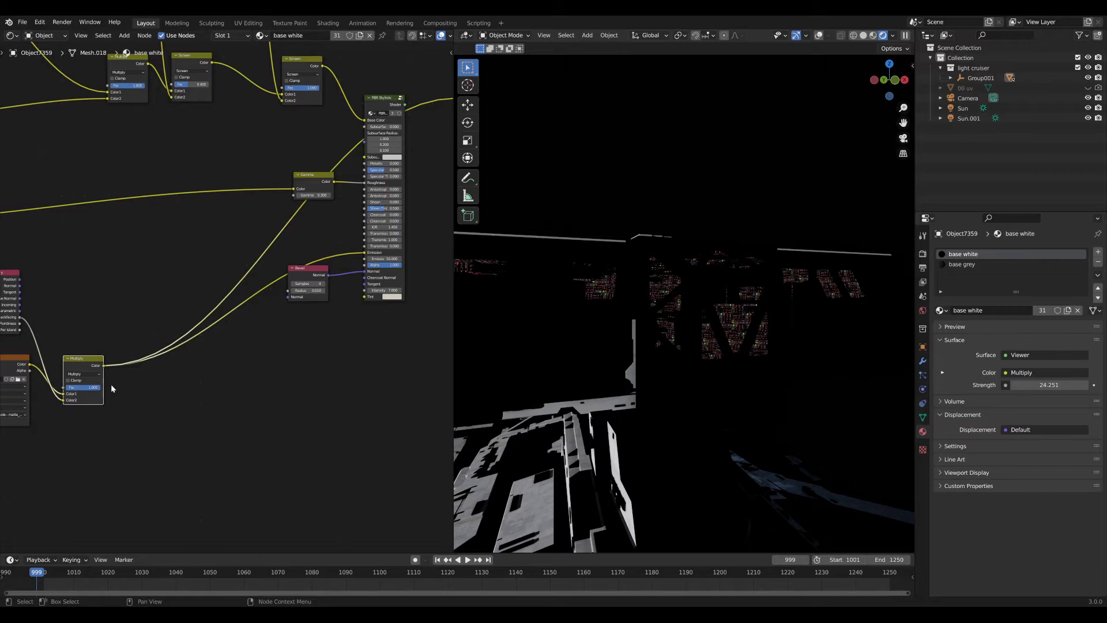
left_click(388, 278, "ctrl+shift")
left_click(398, 78)
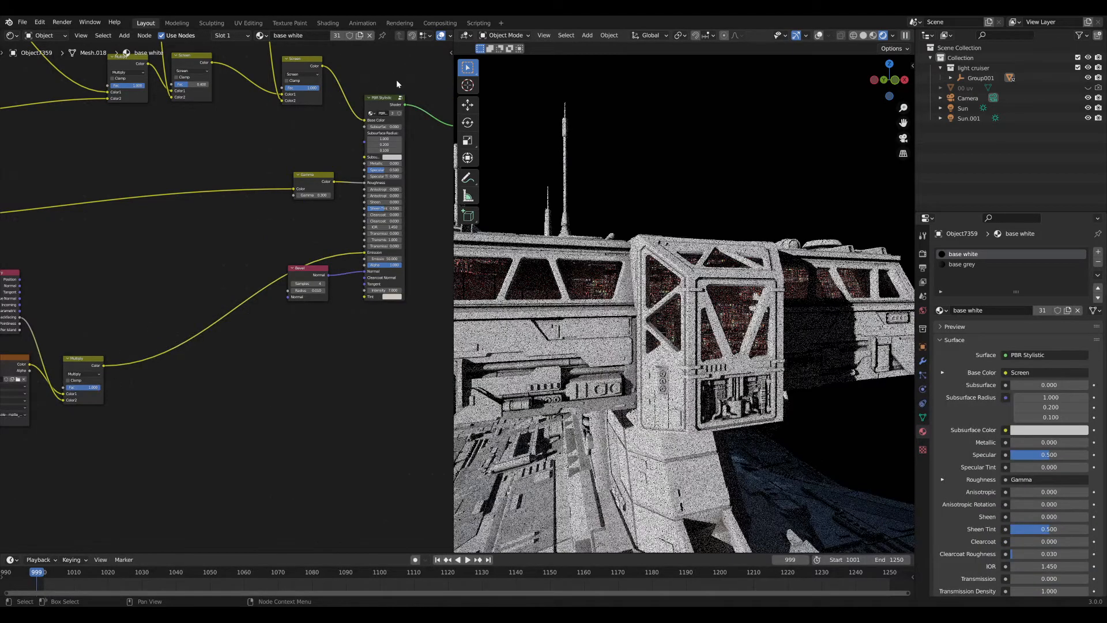
Orbit and zoom around the ship to inspect the red glowing hull panels.
scroll(678, 316, "down", 3)
middle_click_drag(678, 317, 636, 310)
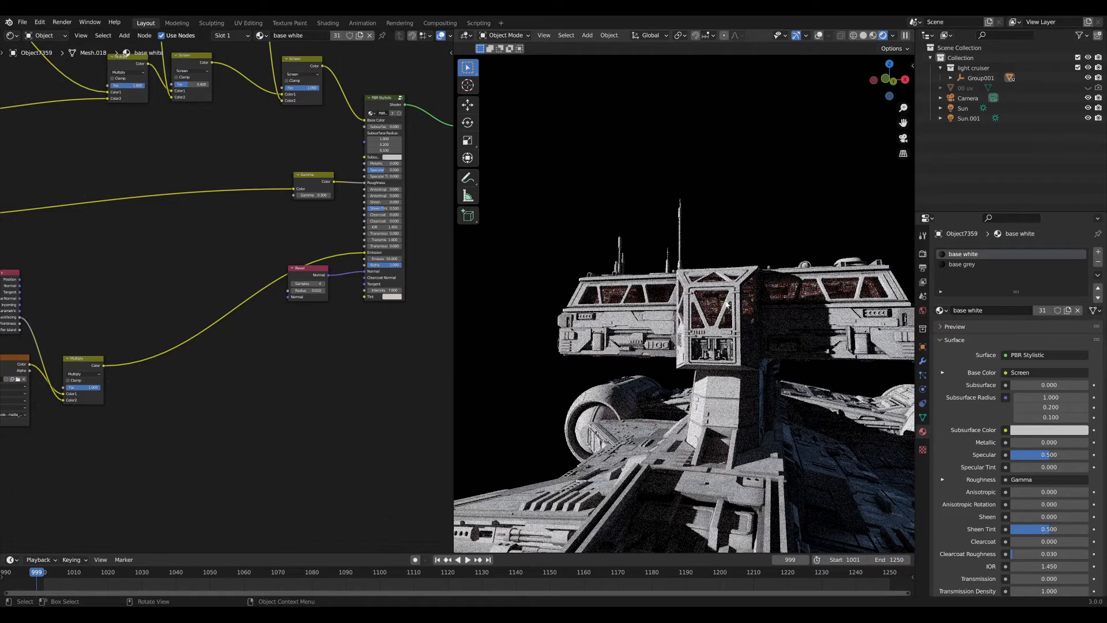
middle_click_drag(743, 325, 714, 403)
middle_click_drag(763, 343, 750, 362)
scroll(749, 358, "up", 4)
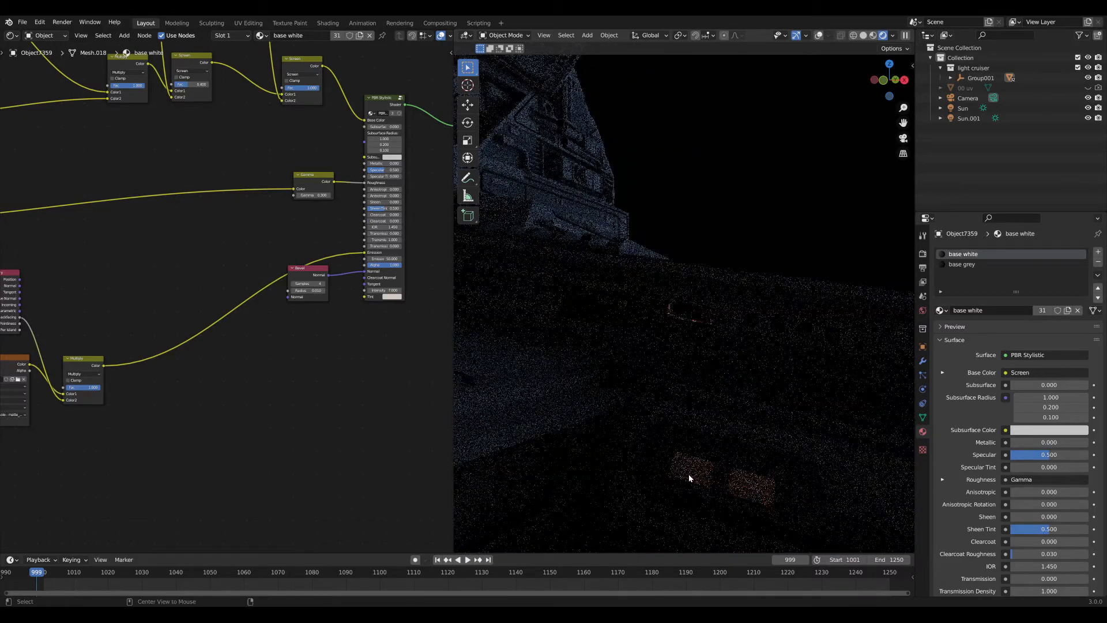
middle_click_drag(688, 474, 705, 413)
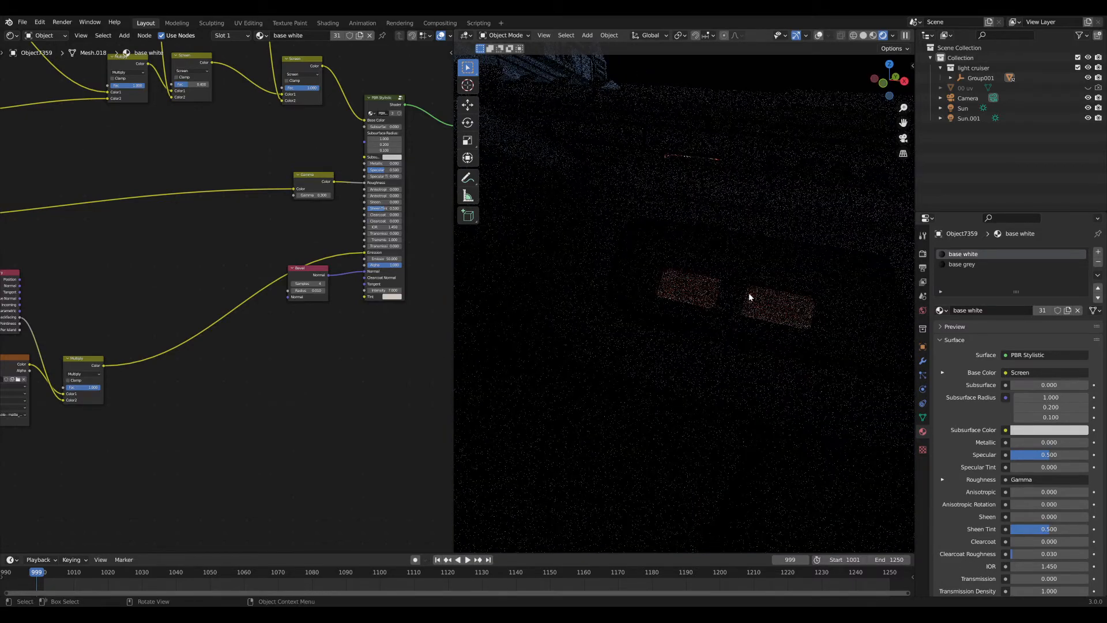
middle_click_drag(770, 297, 725, 314)
scroll(688, 289, "up", 4)
scroll(605, 271, "down", 4)
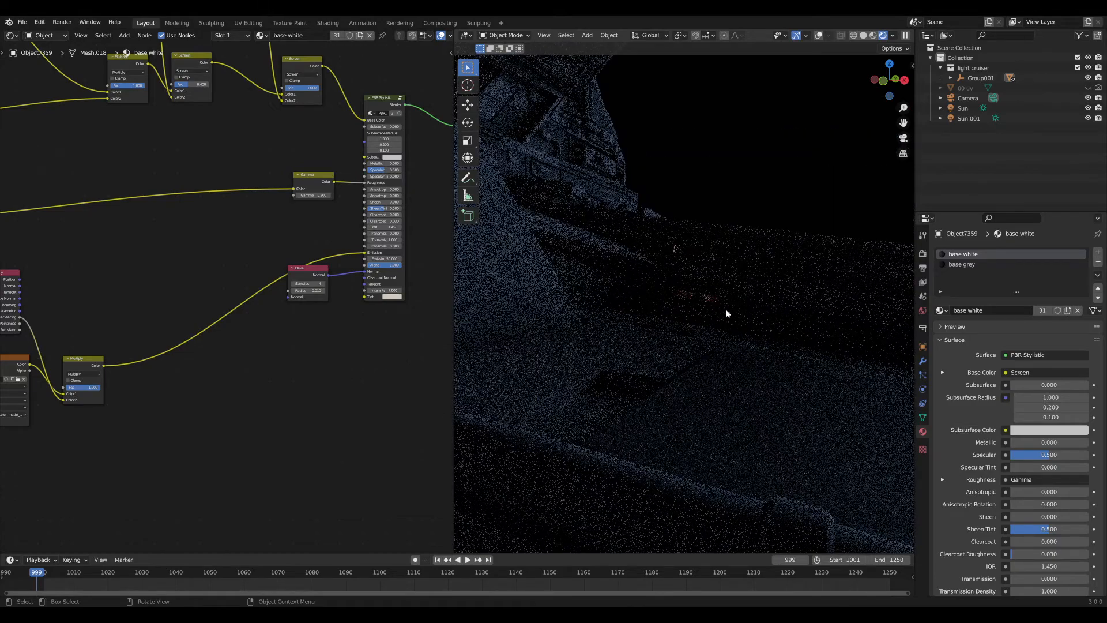
scroll(729, 313, "up", 6)
middle_click(646, 137, "alt")
scroll(707, 194, "up", 6)
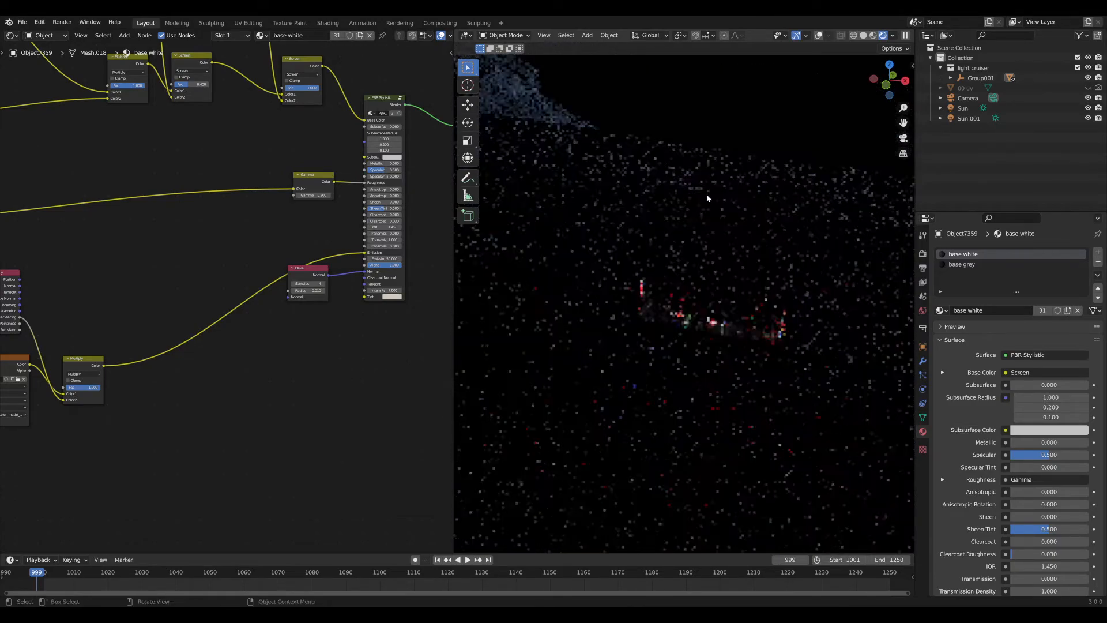
middle_click_drag(706, 195, 678, 171)
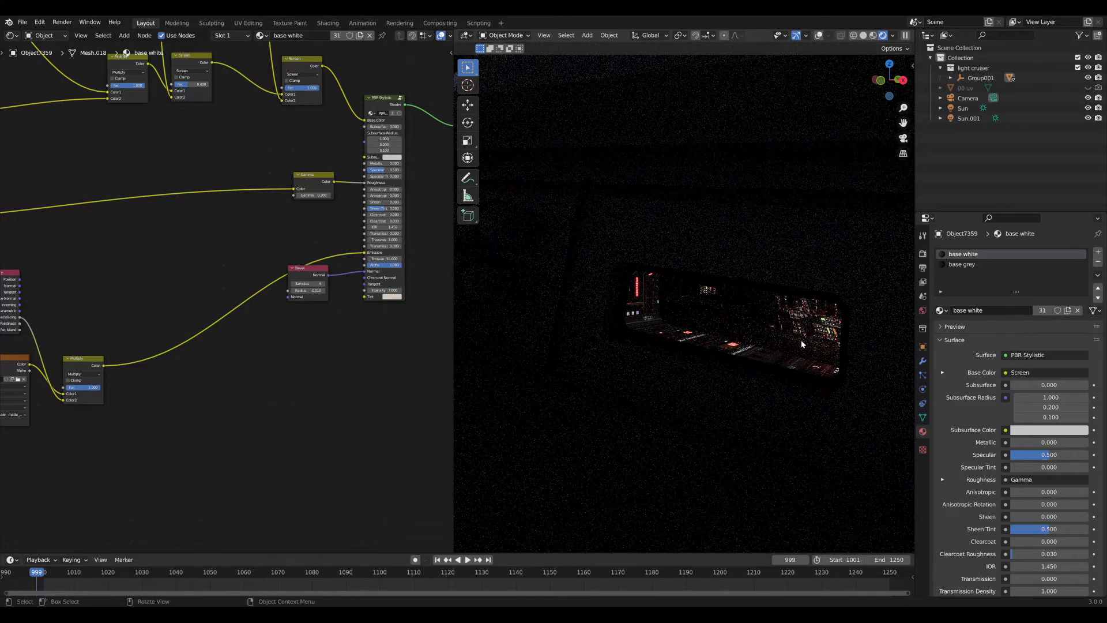
scroll(323, 306, "up", 4)
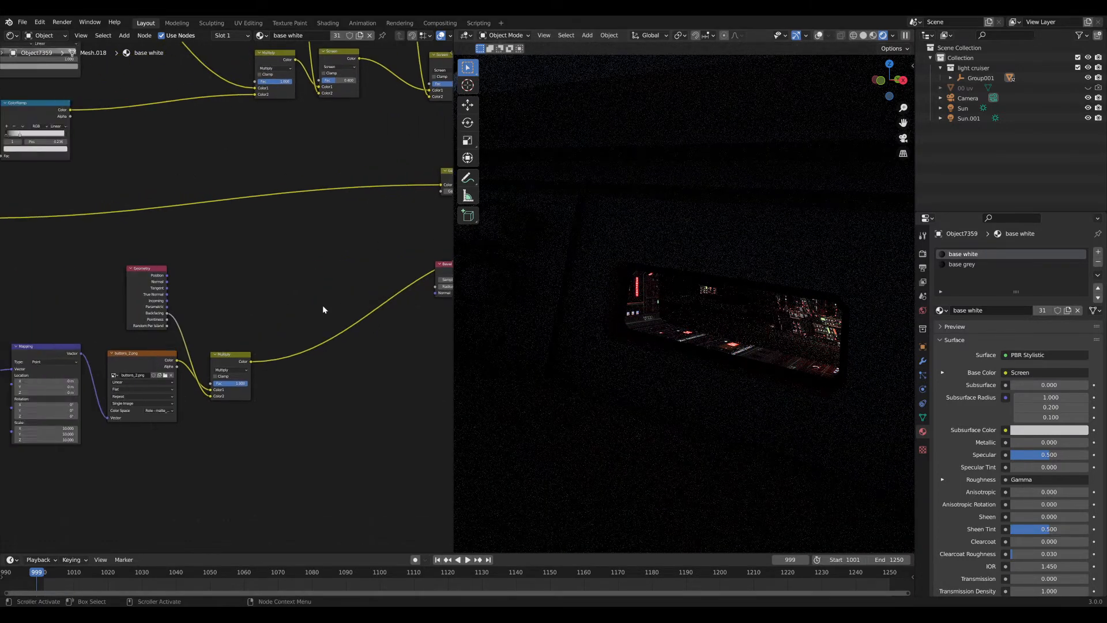
Move the Geometry node below the texture and duplicate the Multiply onto its output link.
left_click_drag(119, 264, 103, 503)
key("shift+d")
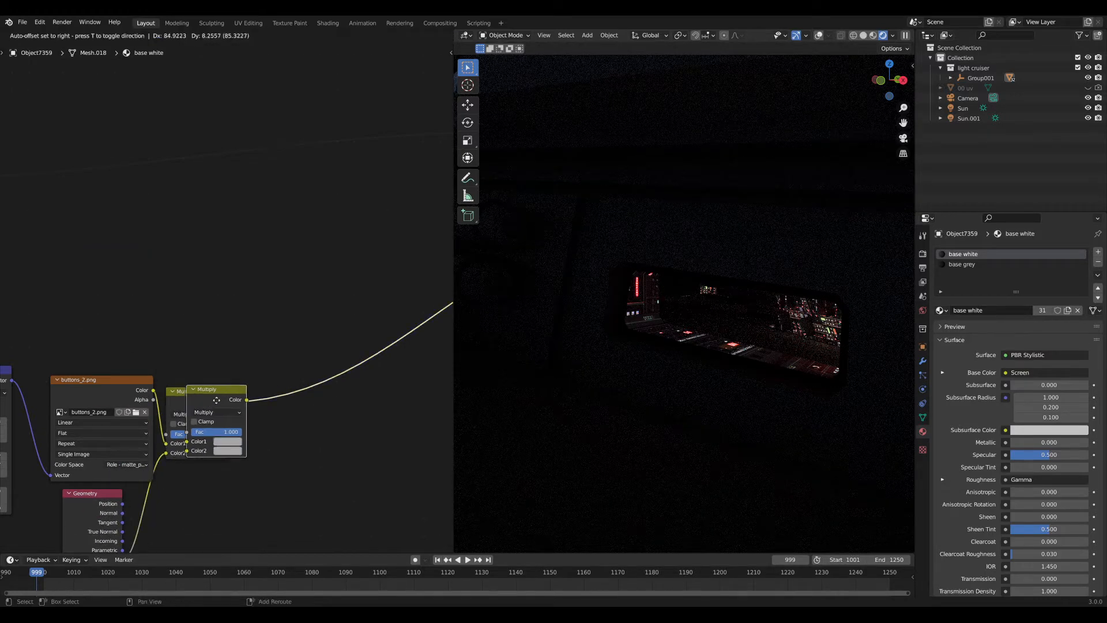
left_click(264, 396)
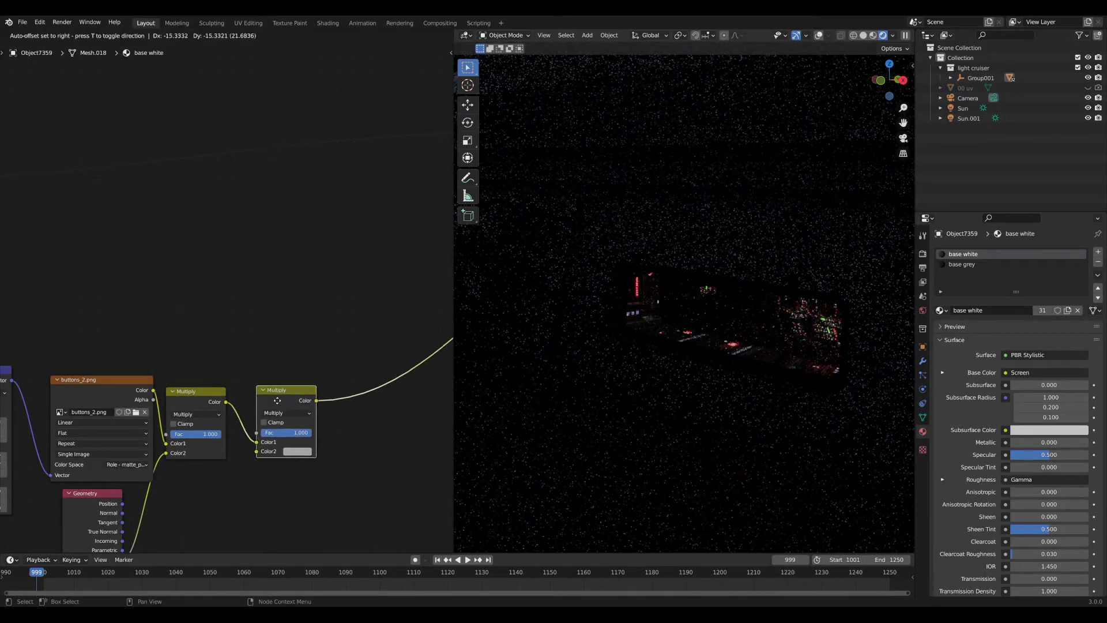
Add a Light Path node above the Multiply nodes and wire Is Diffuse Ray into the second Multiply.
key("shift+a")
left_click(258, 300)
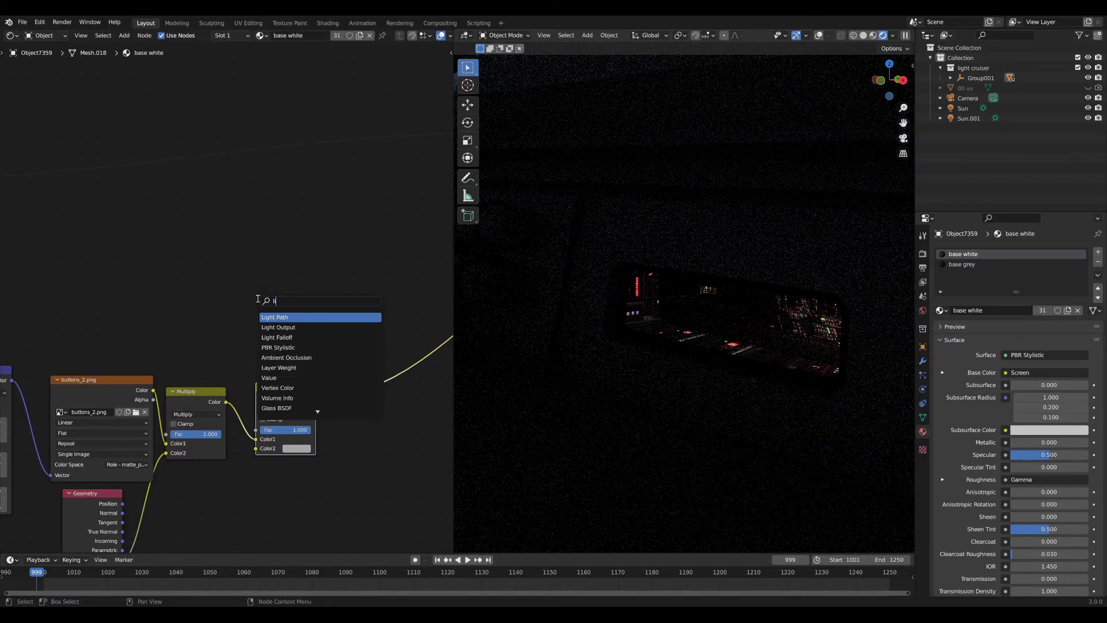
key("Return")
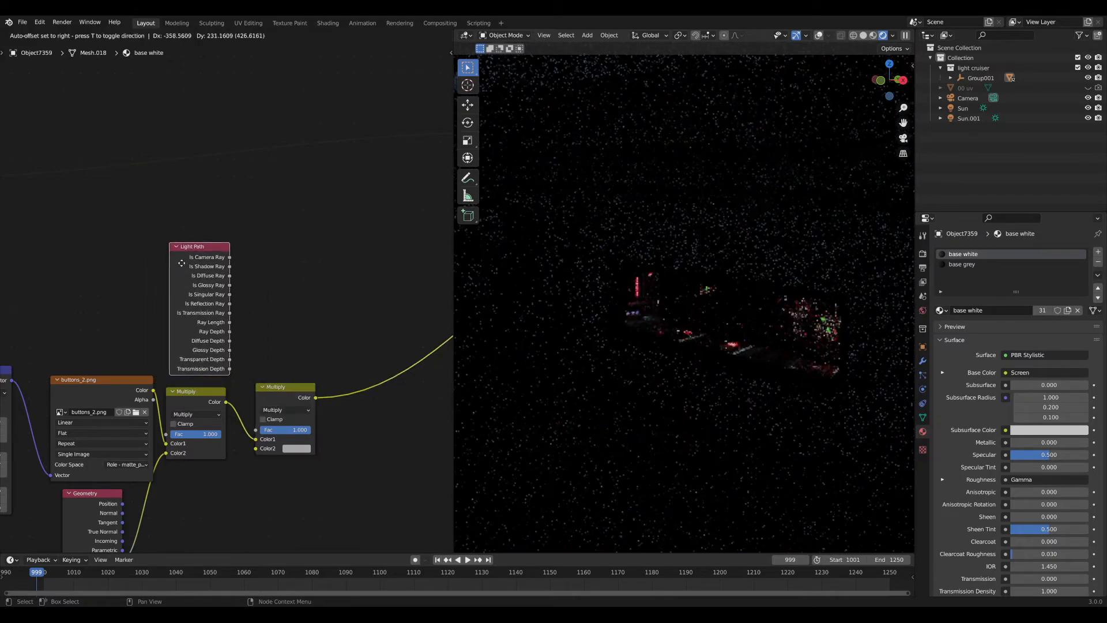
left_click(229, 291)
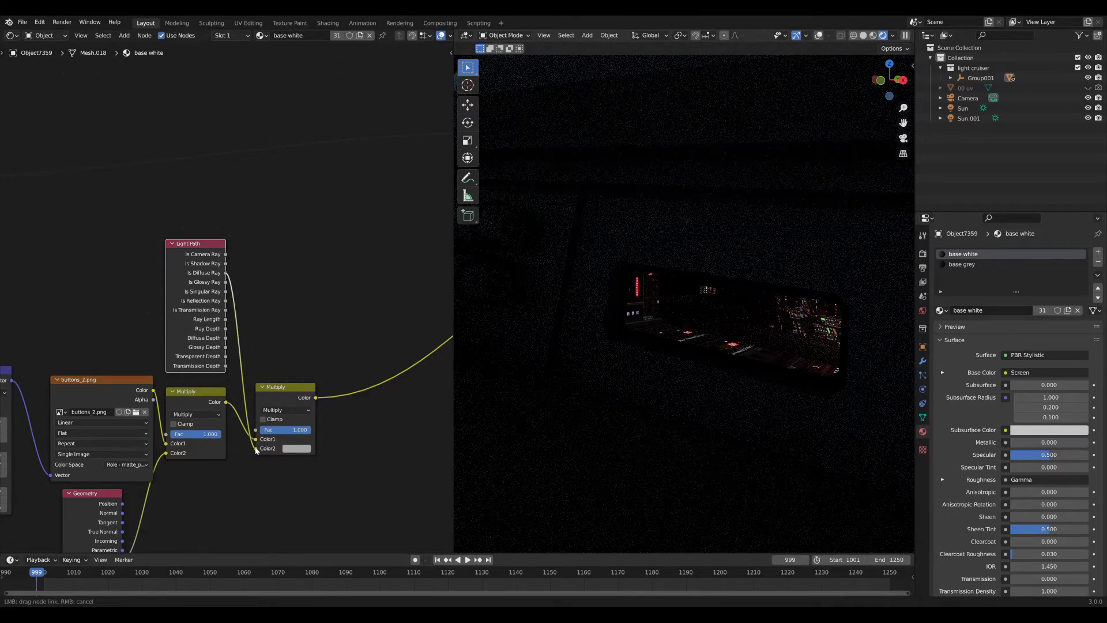
left_click_drag(256, 450, 255, 449)
Insert an Invert node on the Light Path Diffuse Ray link and spread the nodes apart.
left_click_drag(190, 298, 142, 254)
key("shift+a")
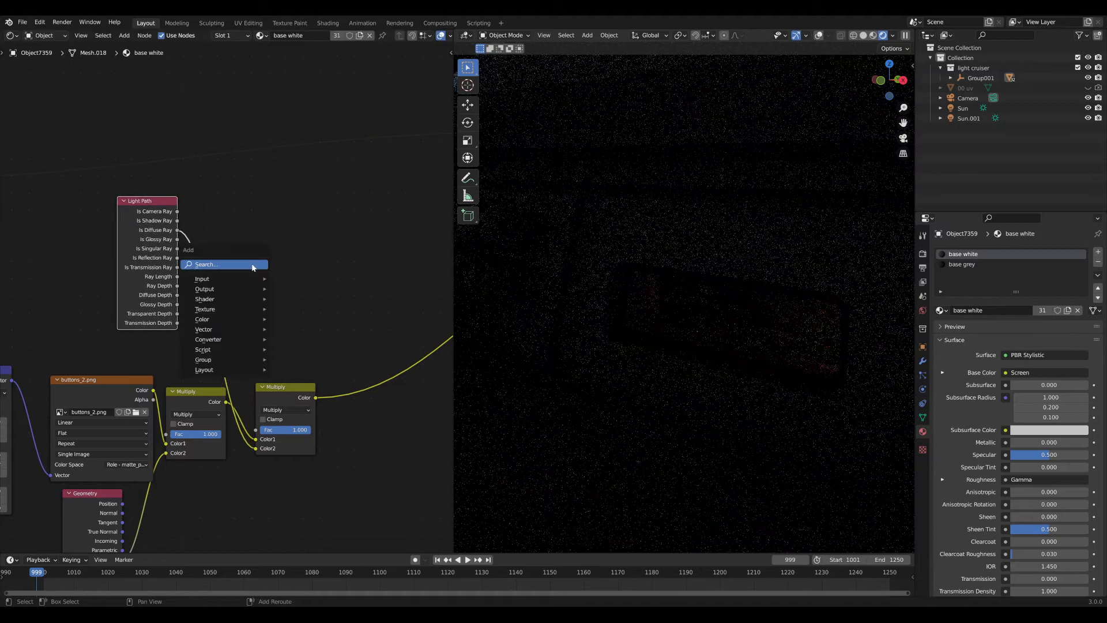
left_click(252, 265)
type("inv")
left_click(261, 282)
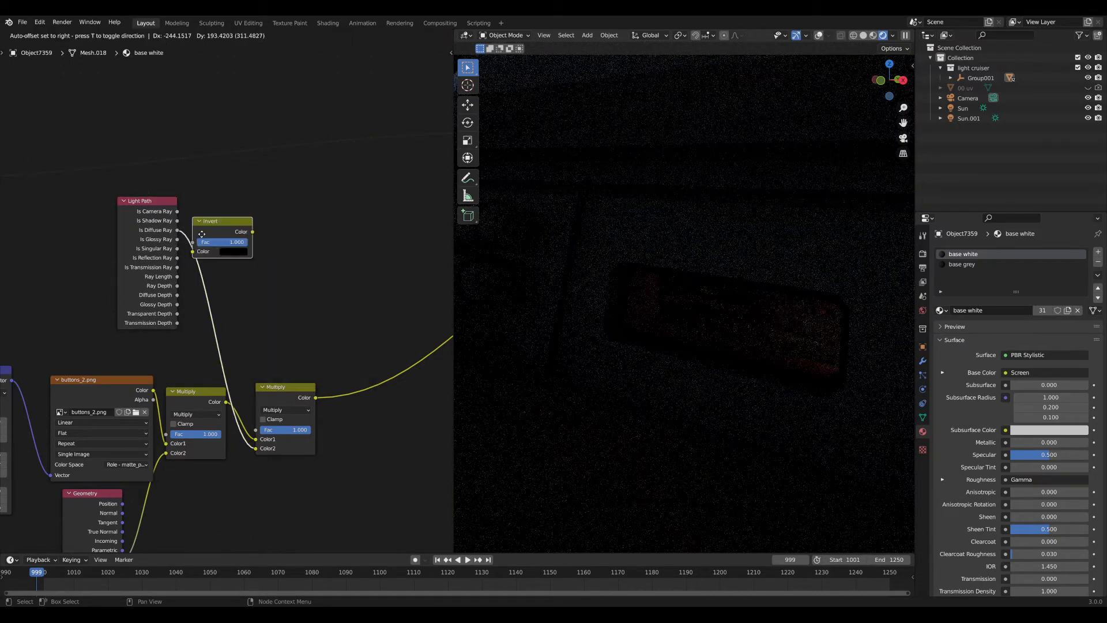
left_click(252, 223)
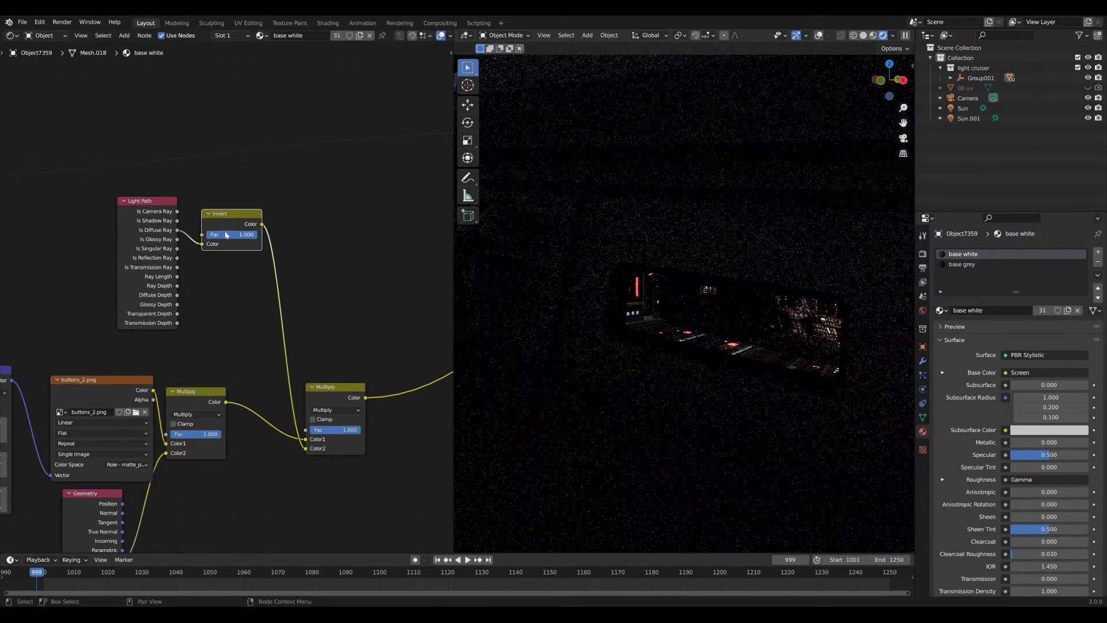
left_click_drag(151, 233, 110, 235)
left_click_drag(222, 214, 273, 217)
Insert an Add math node before Invert and connect Is Glossy Ray to its second value.
key("shift+a")
left_click(220, 227)
type("a")
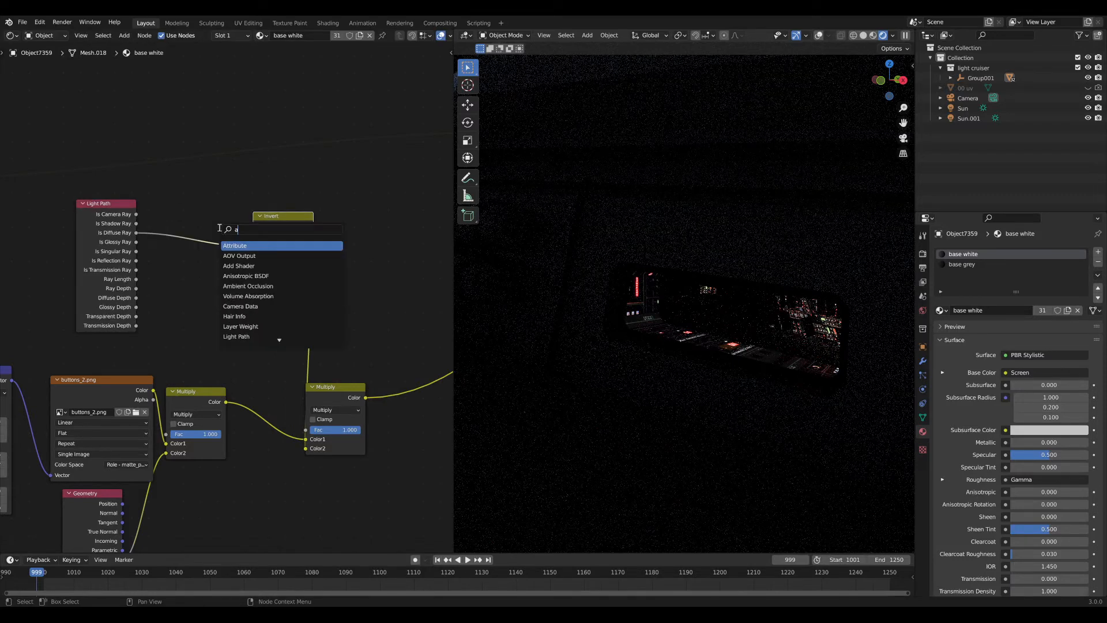
type("math")
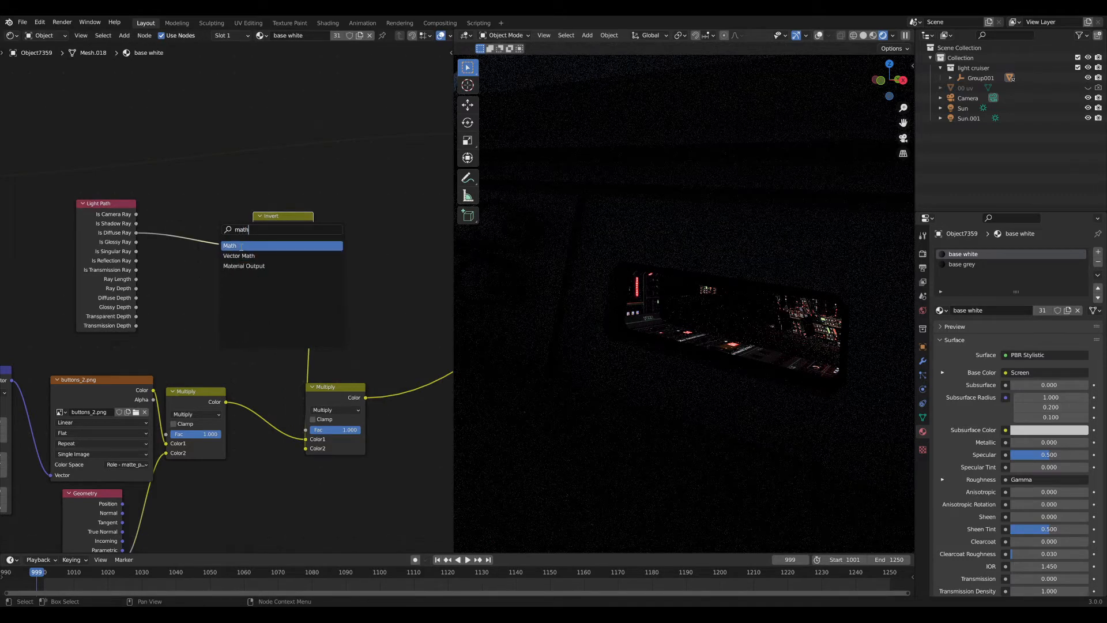
key("Return")
left_click(192, 230)
left_click_drag(136, 242, 173, 269)
middle_click_drag(578, 304, 746, 309)
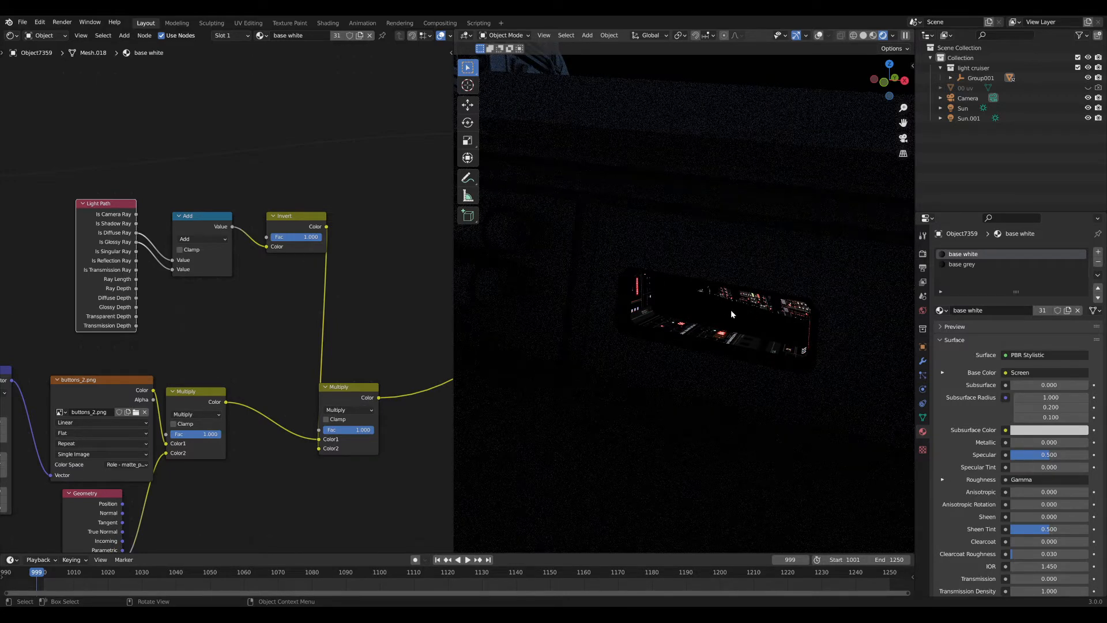
Dissolve the second Multiply node with Ctrl+X, keeping its link intact.
scroll(739, 325, "down", 6)
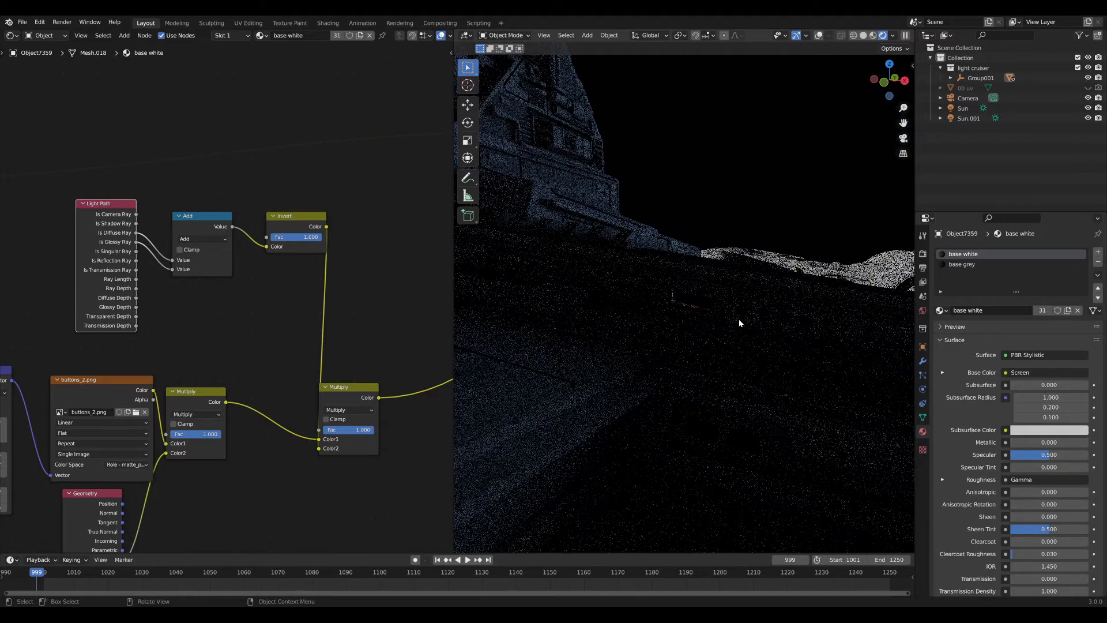
middle_click_drag(739, 320, 696, 311)
middle_click_drag(279, 318, 258, 305)
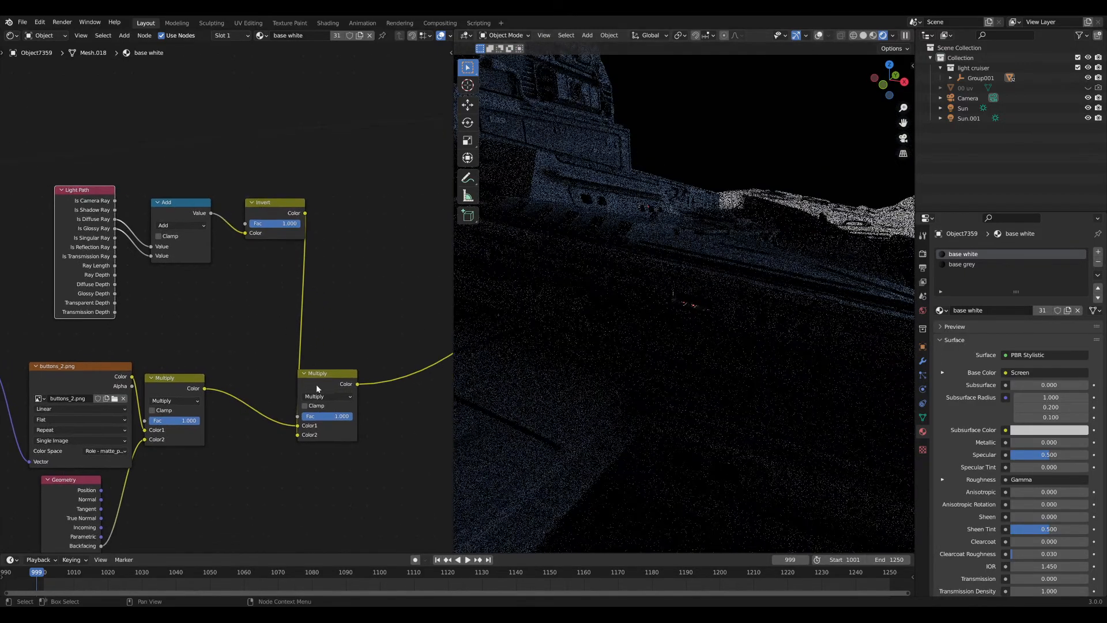
left_click(321, 381)
key("ctrl+x")
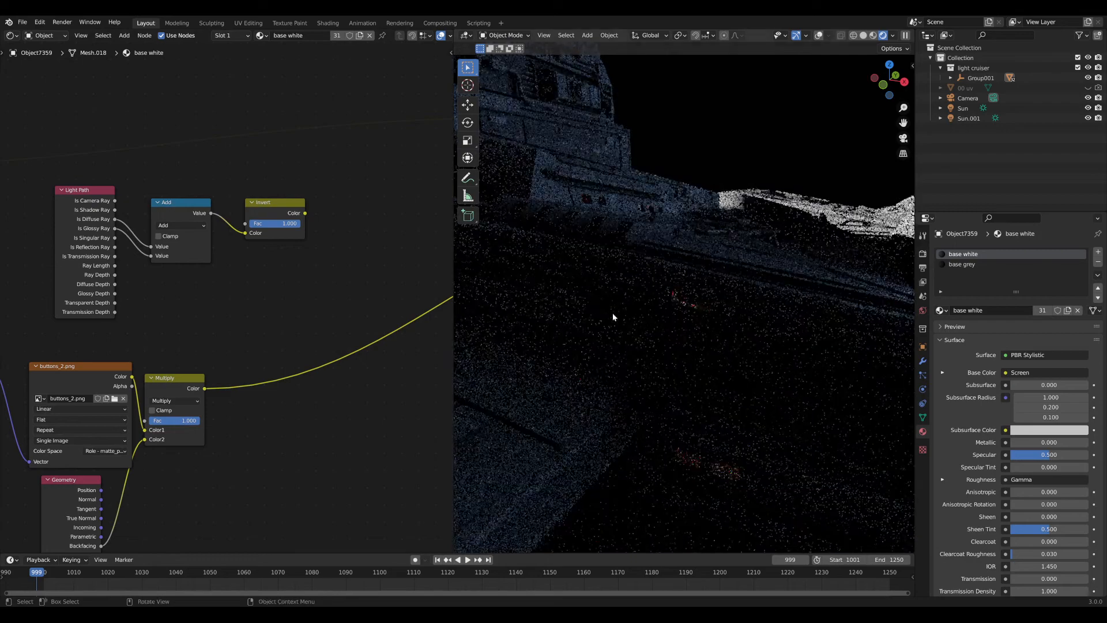
Toggle undo and redo to compare renders with and without the second Multiply.
middle_click_drag(709, 466, 701, 375)
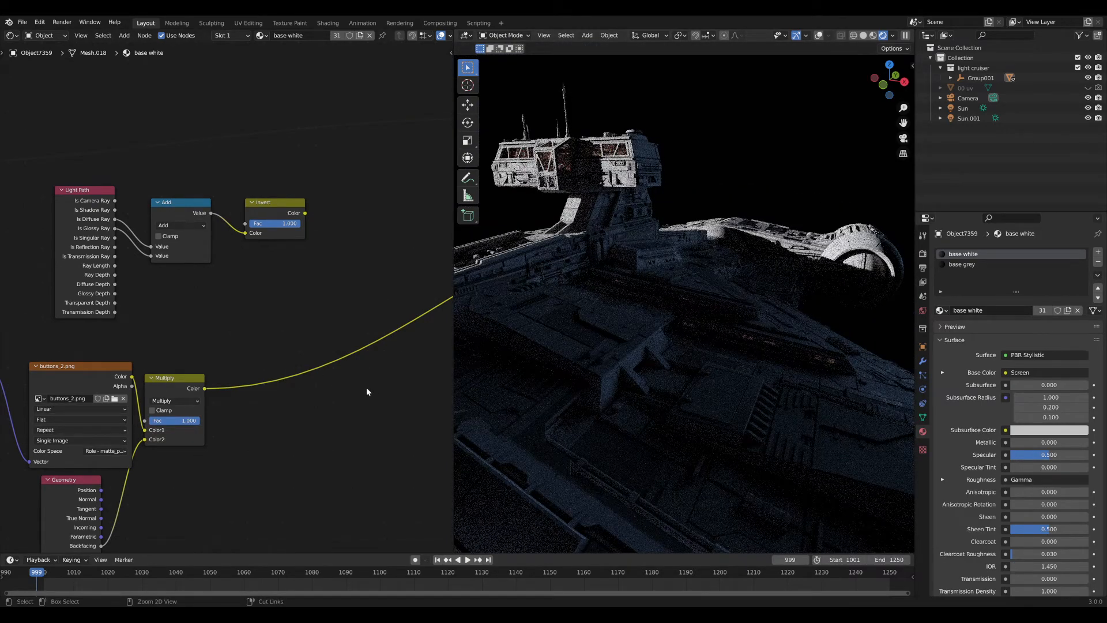
key("ctrl+z")
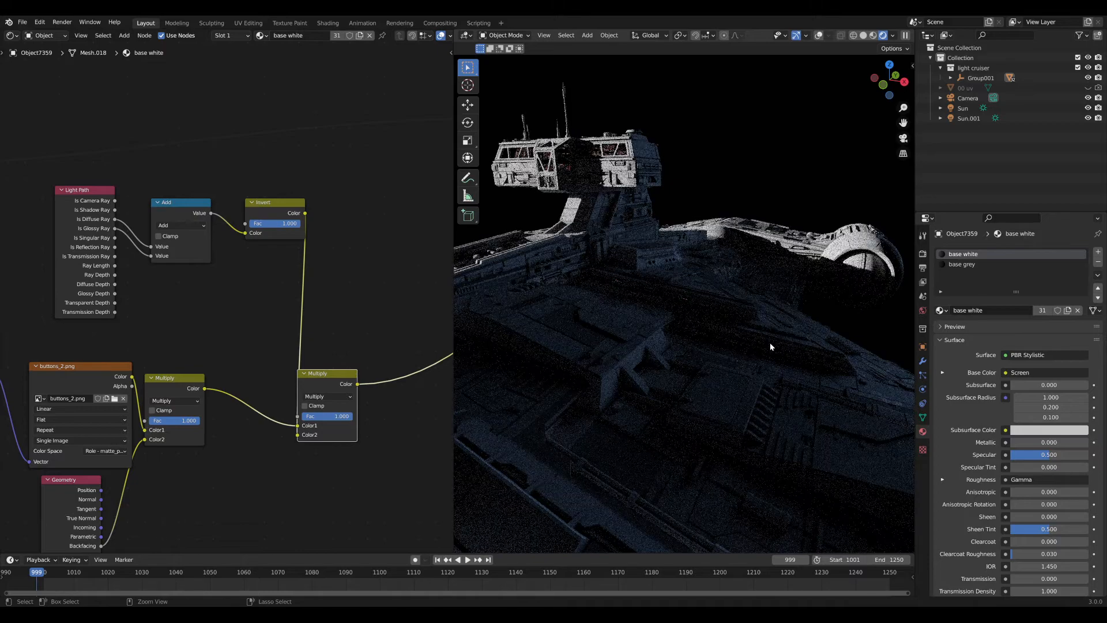
key("ctrl+shift+z")
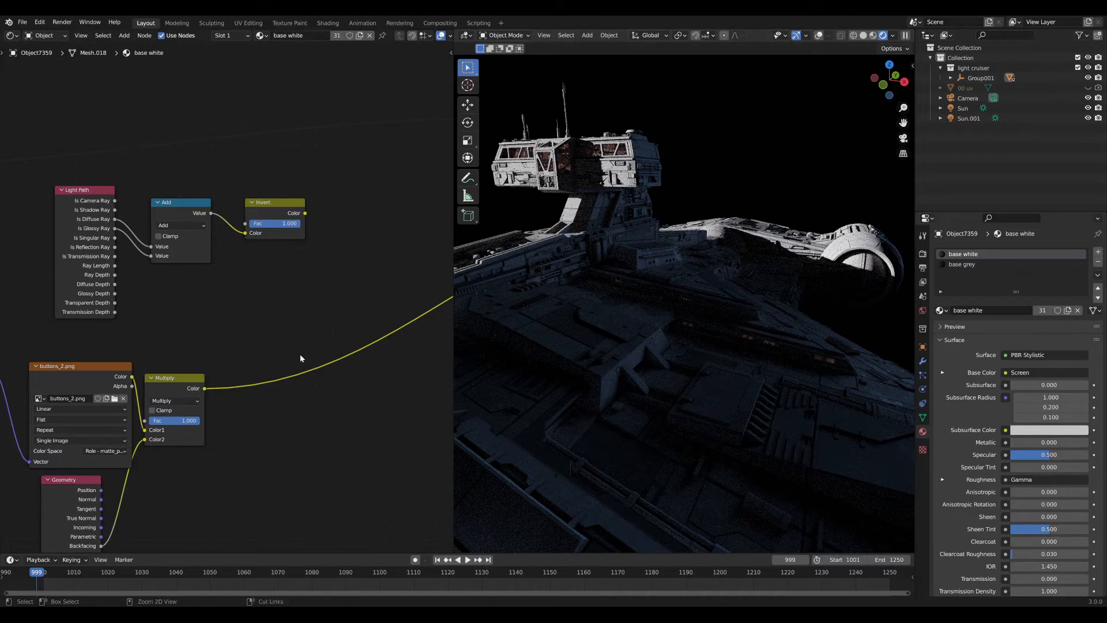
key("ctrl+z")
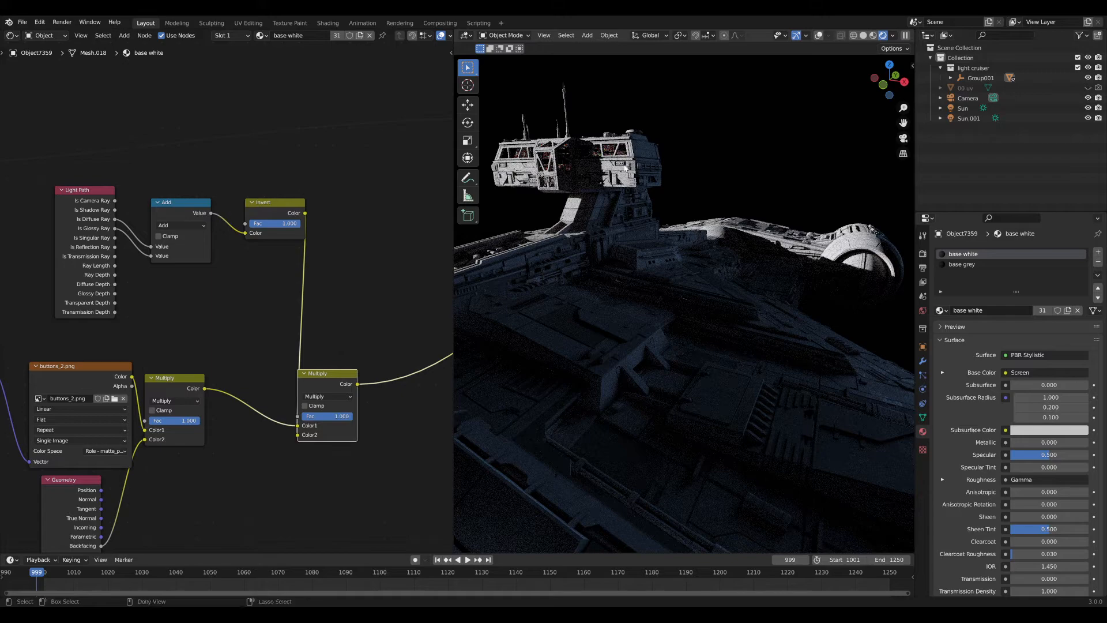
key("ctrl+shift+z")
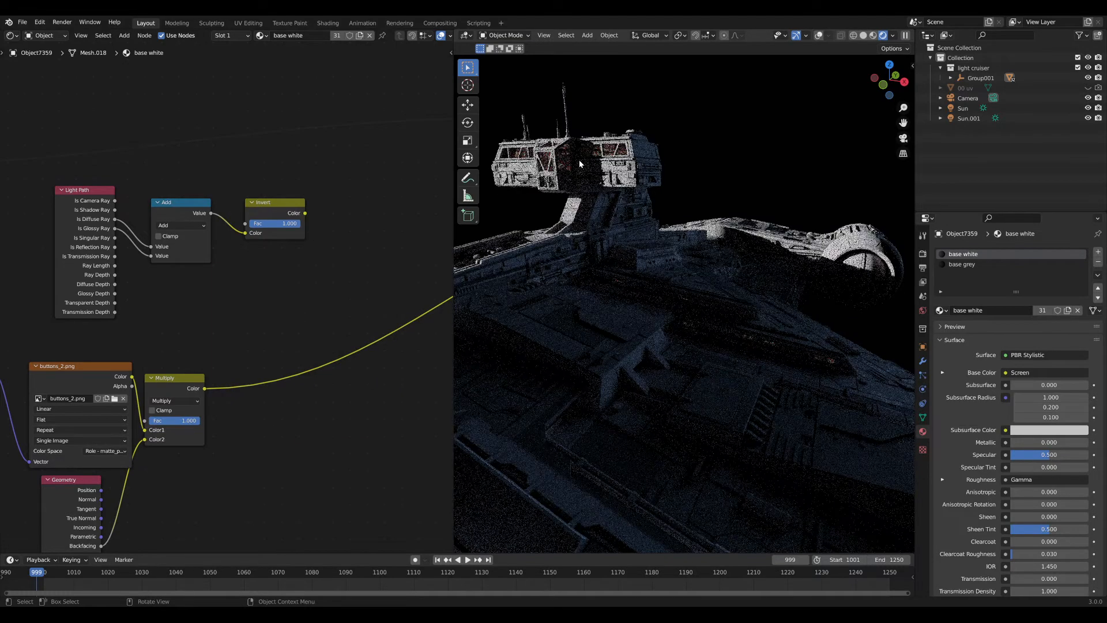
scroll(258, 398, "down", 3)
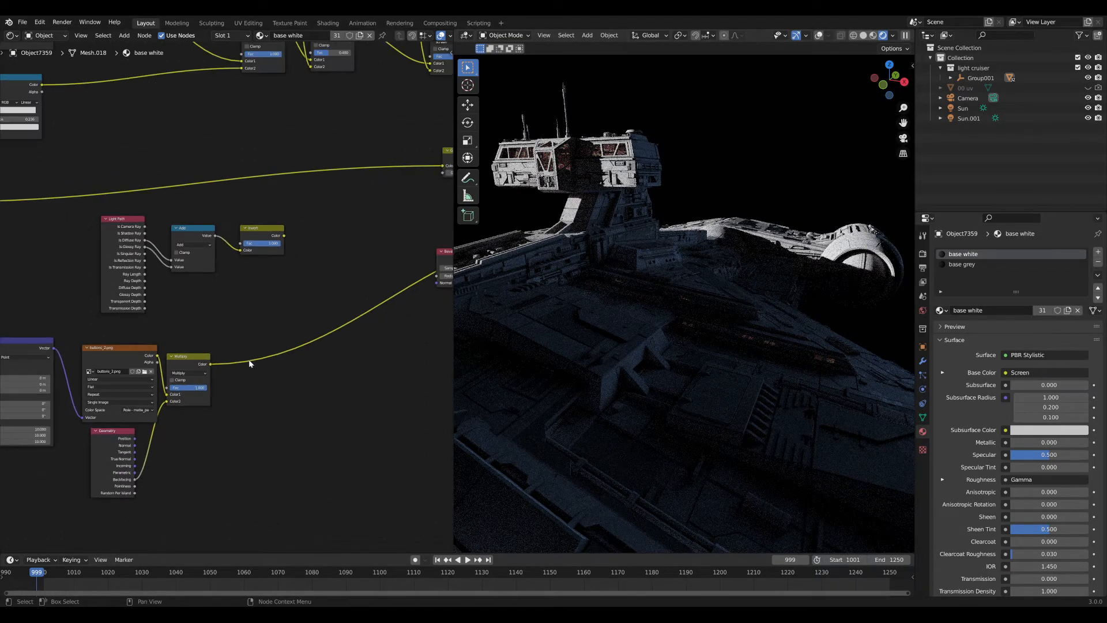
Duplicate the Multiply onto the outgoing link and connect Invert into its Color2.
left_click_drag(74, 221, 174, 206)
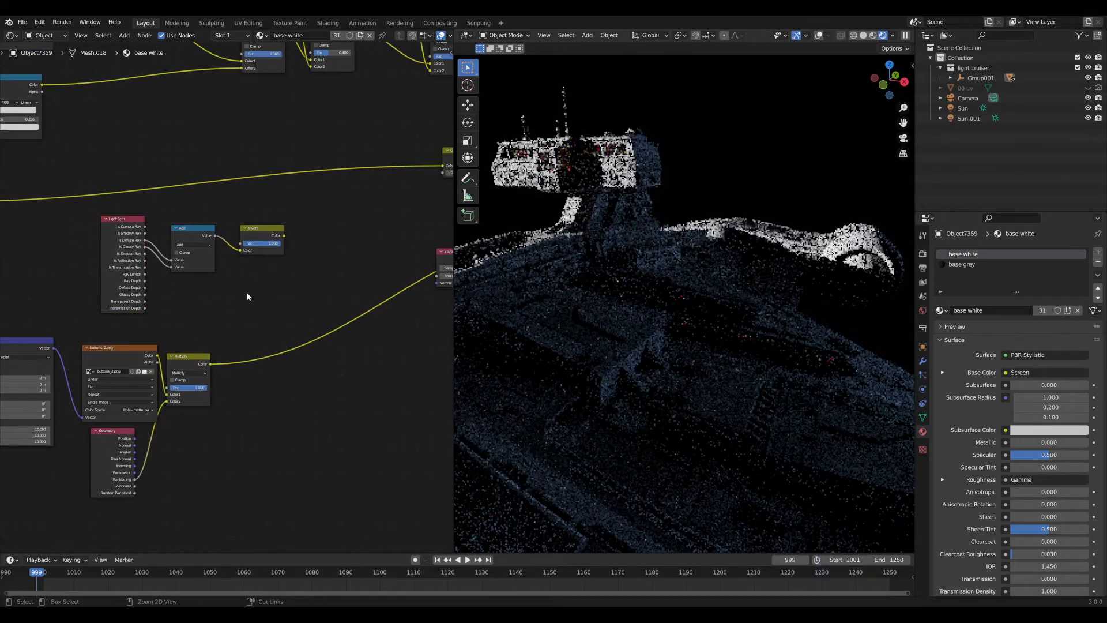
key("shift+a")
key("Escape")
left_click(185, 362)
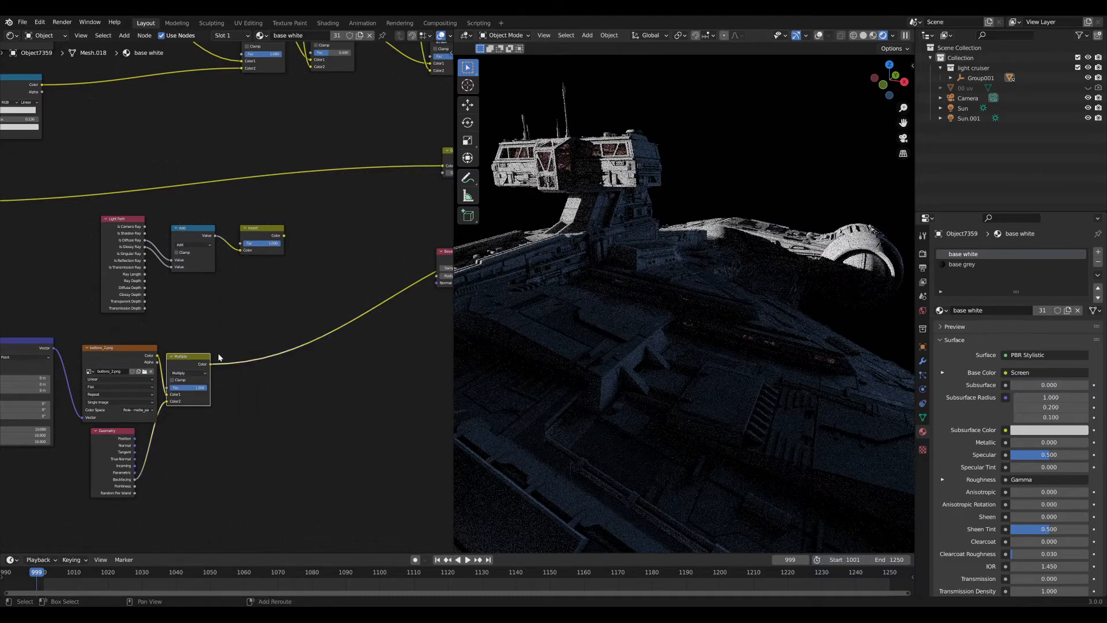
key("shift+d")
left_click(287, 351)
left_click_drag(284, 235, 236, 397)
Move the Light Path, Add and Invert nodes, then the whole lower cluster, down-left.
left_click_drag(98, 199, 286, 261)
key("g")
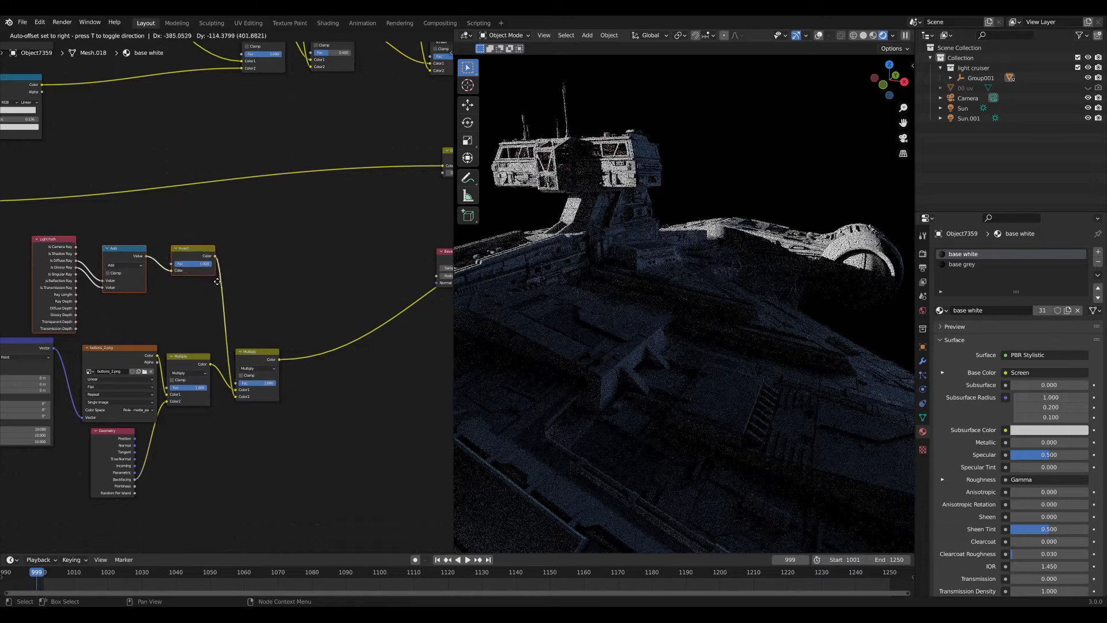
left_click(218, 281)
scroll(211, 279, "down", 3)
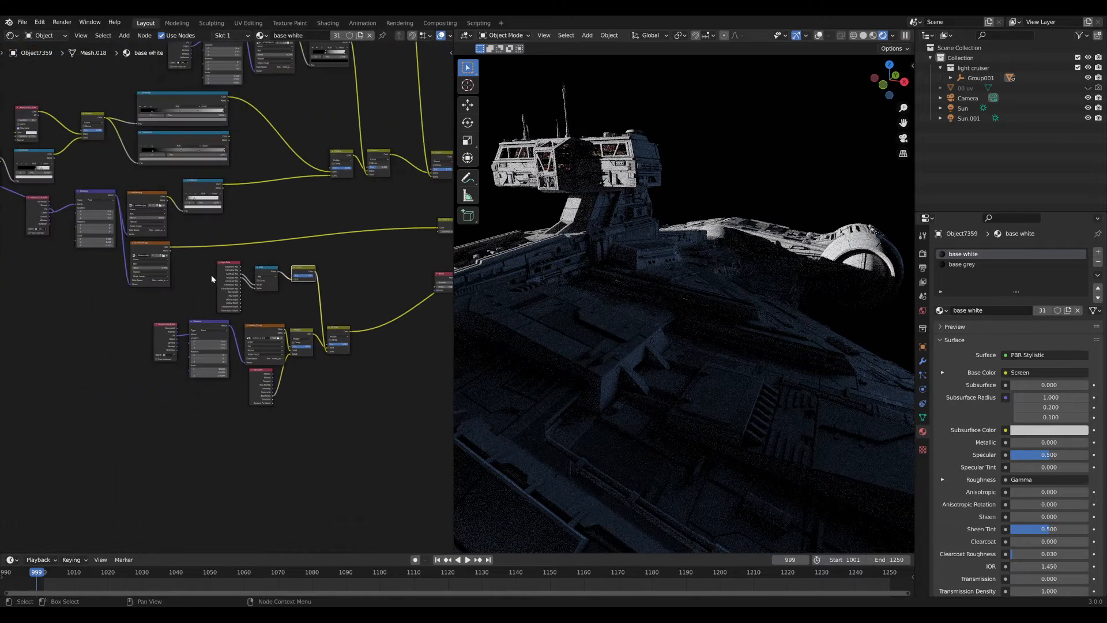
left_click_drag(192, 279, 371, 393)
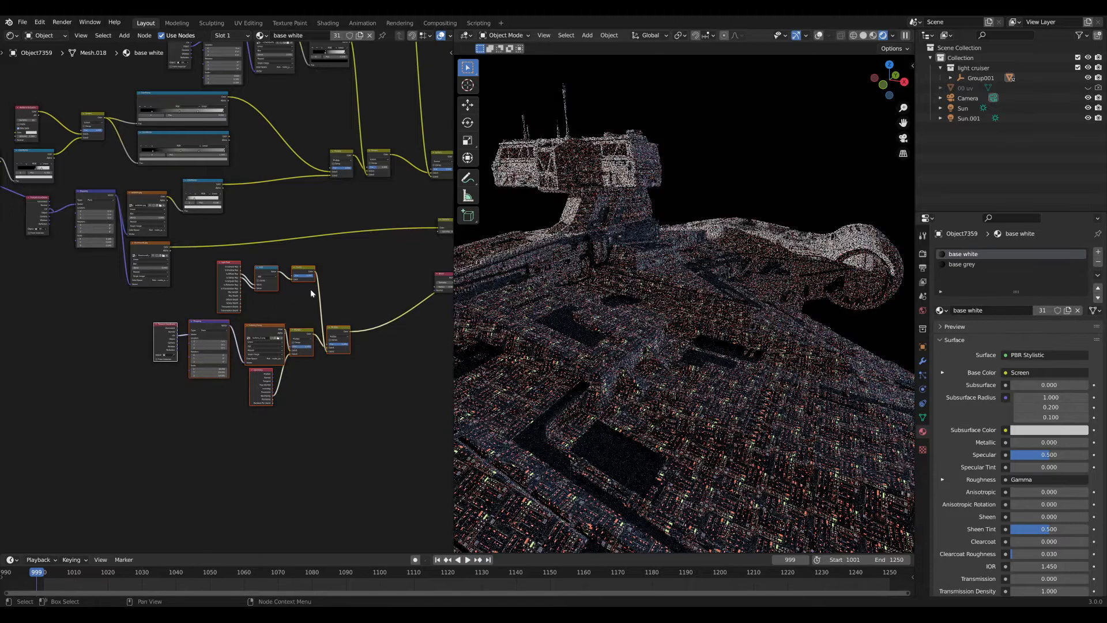
key("g")
left_click(234, 309)
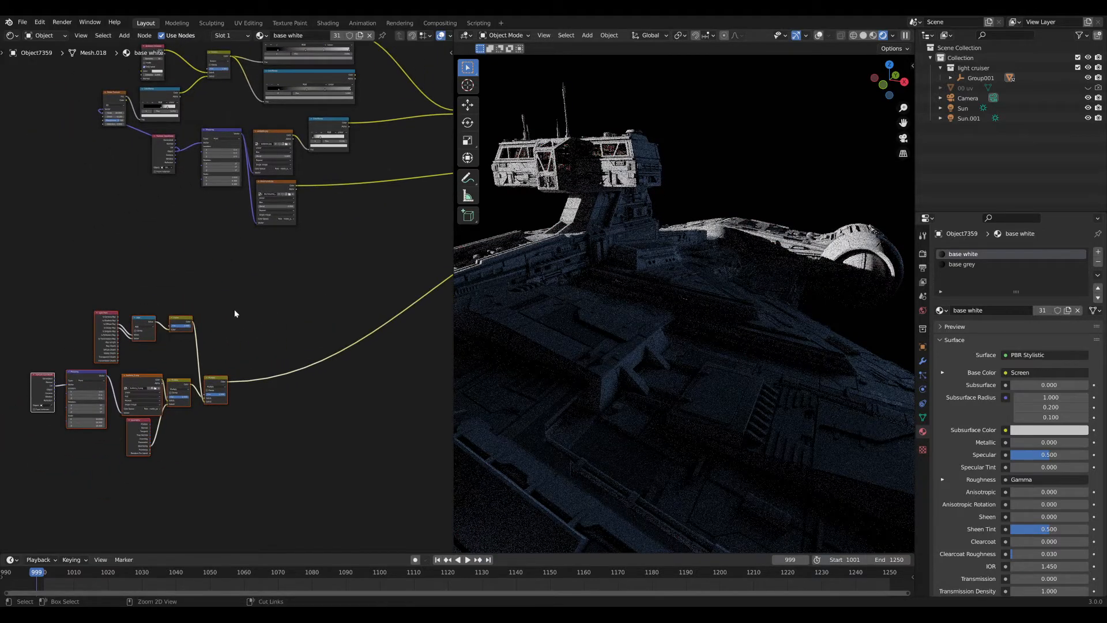
Try grouping and selection commands on the lower cluster, undoing the node group.
key("ctrl+g")
key("ctrl+z")
middle_click_drag(12, 425, 183, 333)
right_click(167, 302)
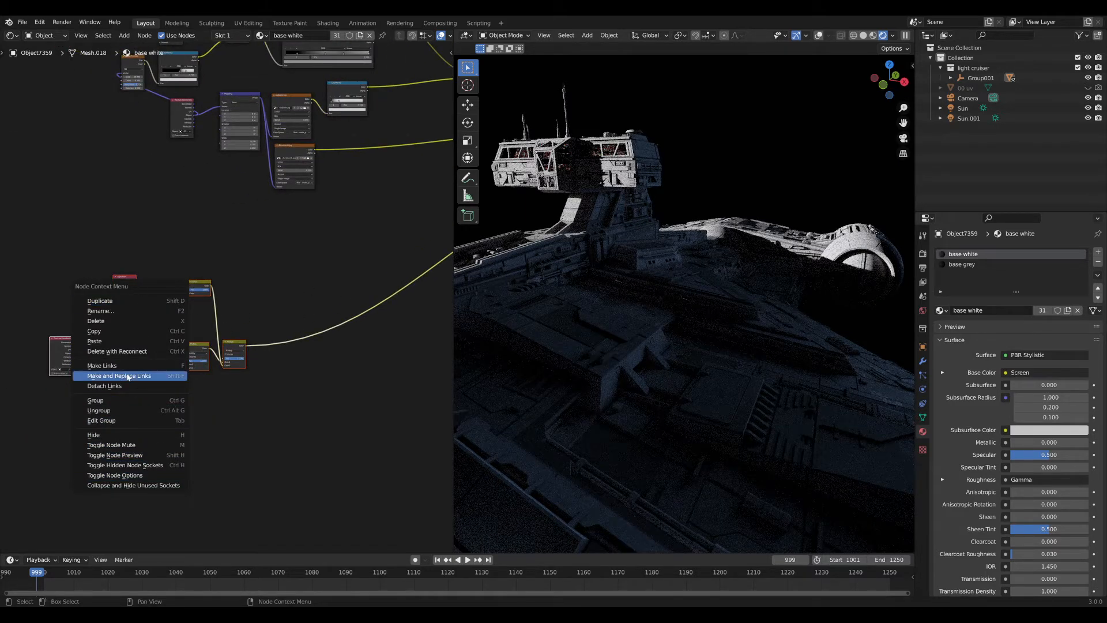
key("Escape")
key("shift+g")
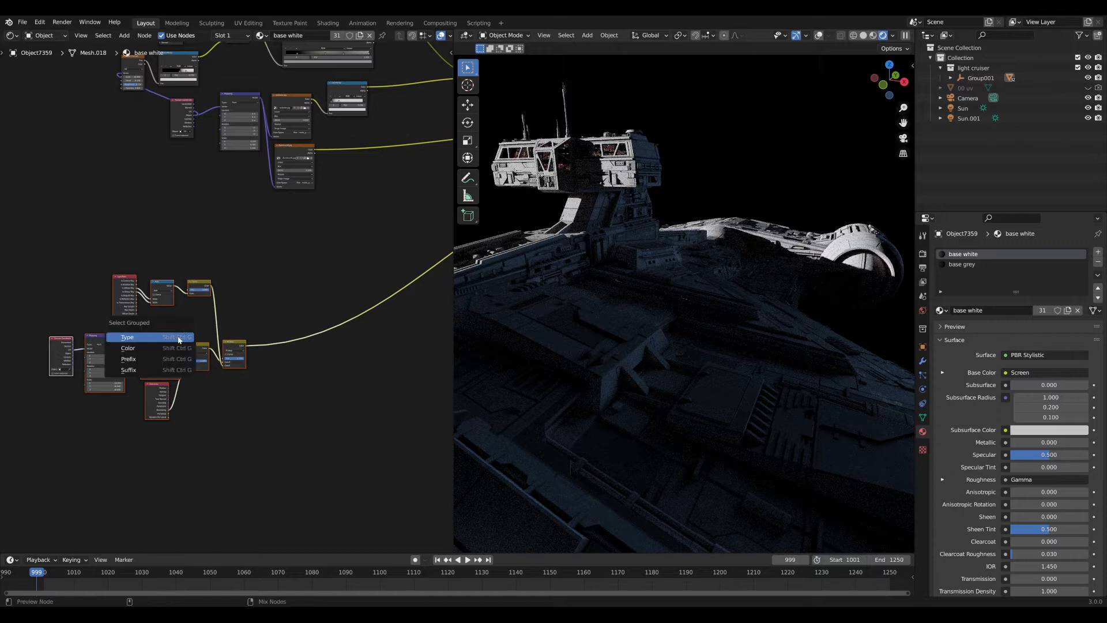
key("Escape")
key("shift+g")
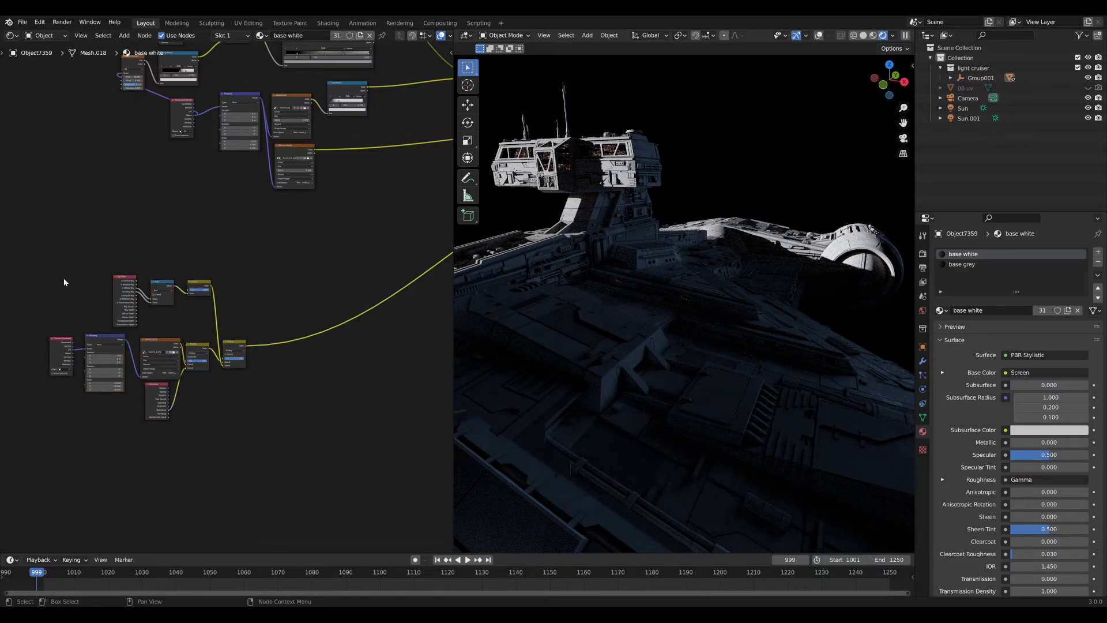
left_click_drag(25, 235, 277, 427)
key("ctrl+z")
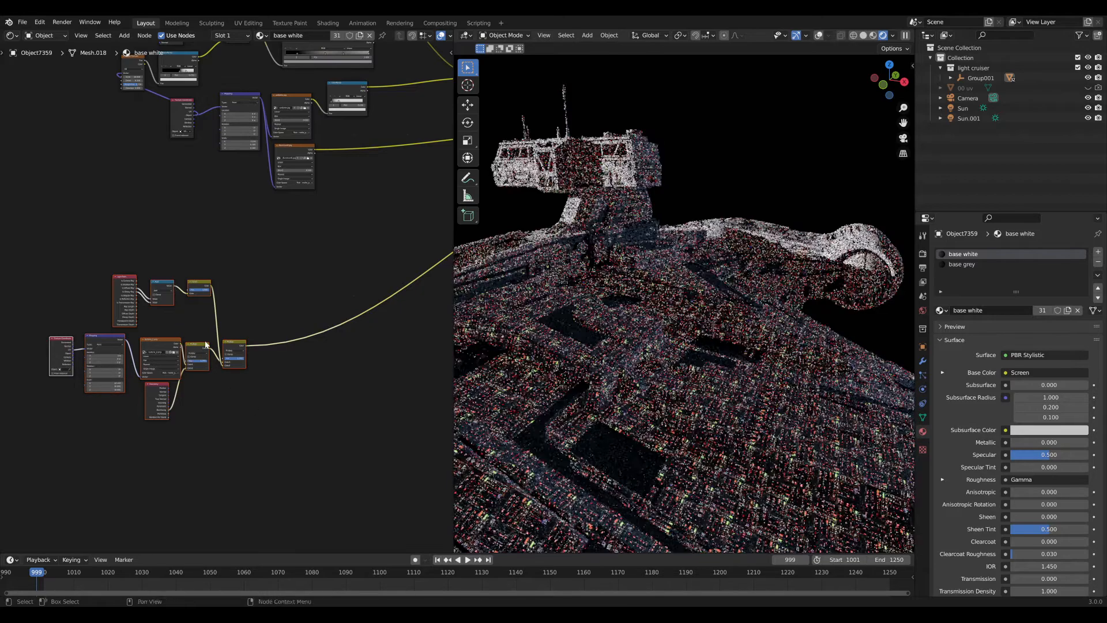
key("ctrl+f")
key("Escape")
key("ctrl+f")
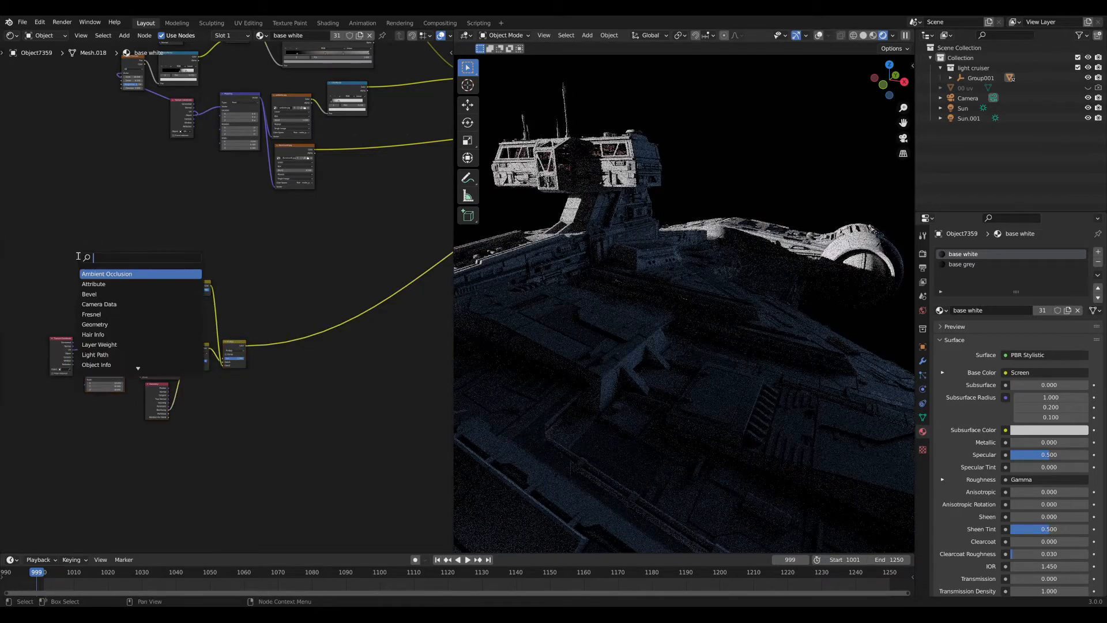
Add a Frame node and stretch it to enclose the lower node cluster.
type("fra")
key("Return")
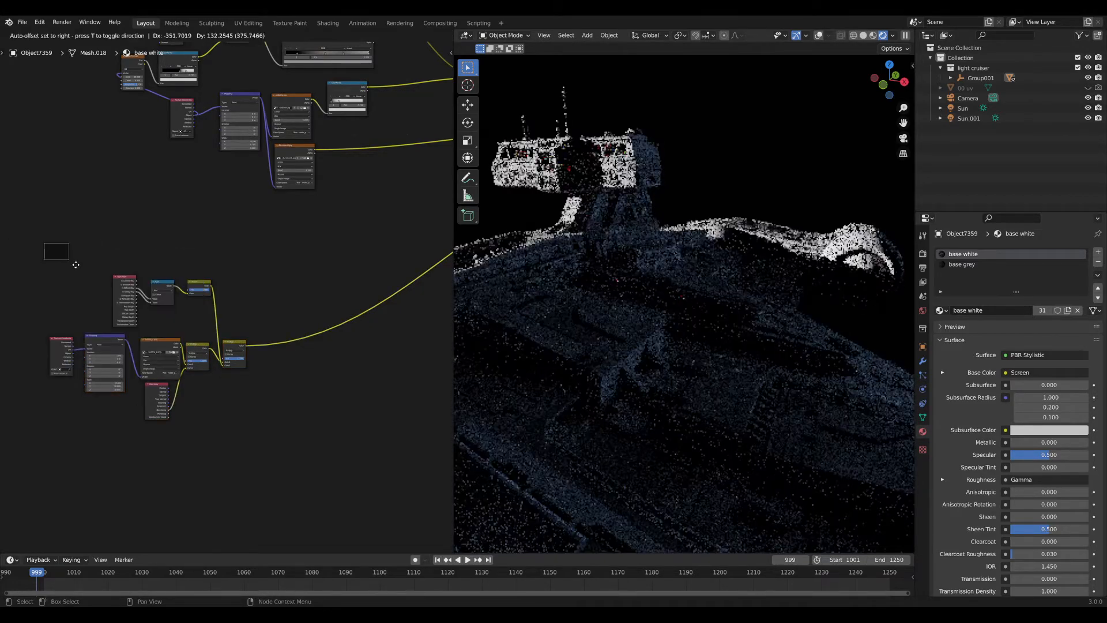
left_click(69, 260)
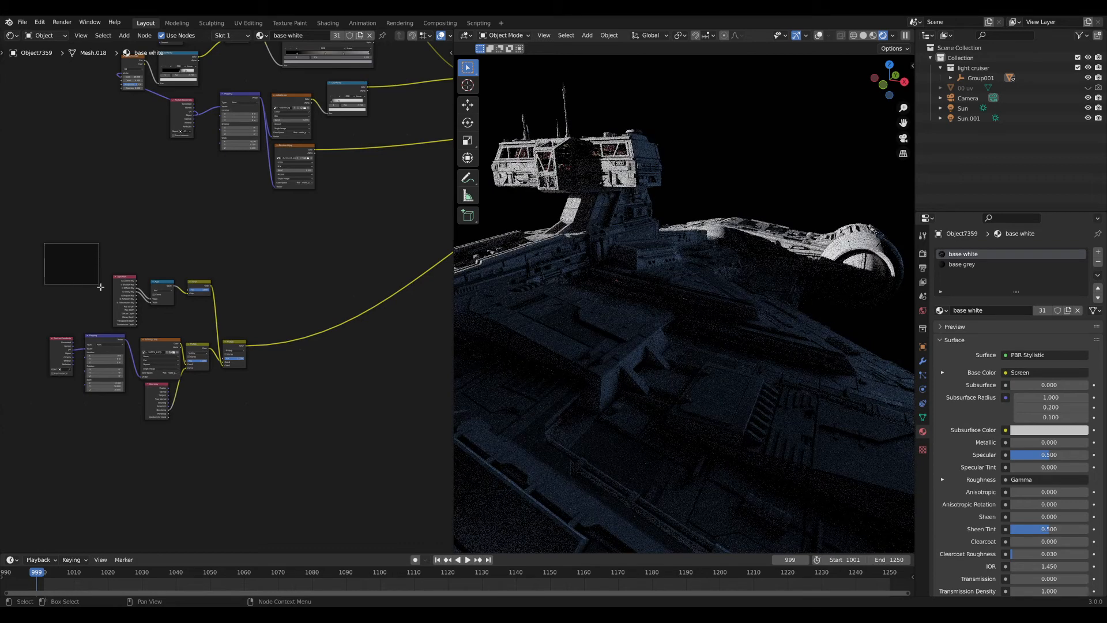
left_click_drag(88, 274, 259, 441)
mouse_move(173, 250)
left_mouse_down()
mouse_move(110, 264)
mouse_move(194, 262)
mouse_move(173, 259)
left_mouse_up()
left_click_drag(69, 276, 203, 319)
left_click(203, 318)
Shift the frame with its nodes left and lower, then show the frame's Node settings in the sidebar.
key("alt+a")
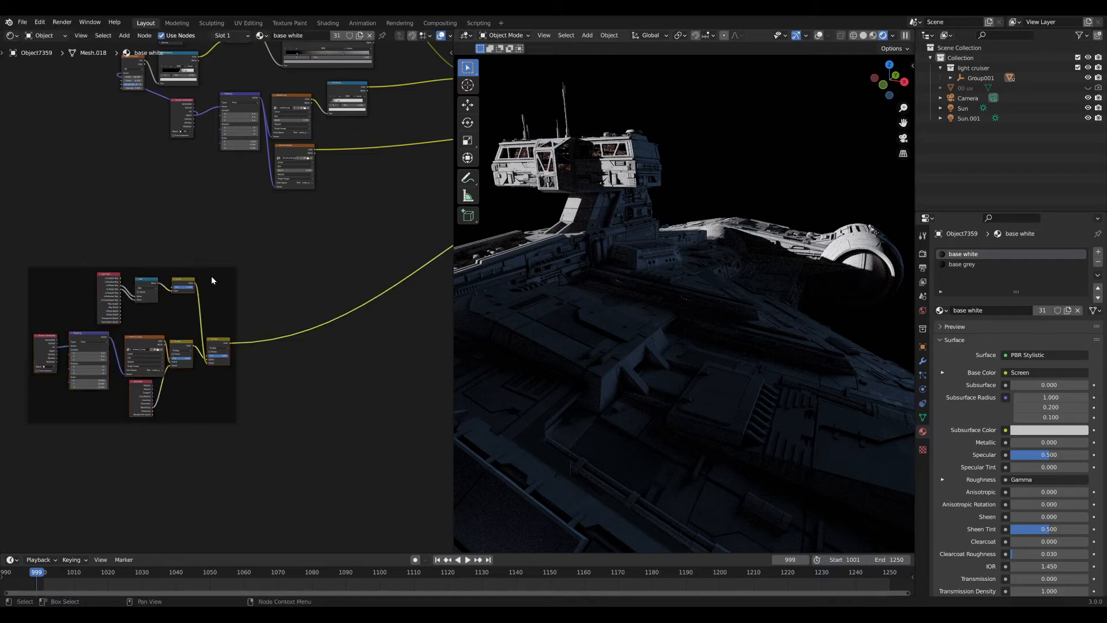
left_click_drag(213, 280, 225, 279)
middle_click_drag(224, 287, 340, 280)
scroll(340, 279, "up", 4)
left_click_drag(165, 266, 95, 263)
scroll(193, 262, "down", 6)
left_click_drag(287, 274, 285, 348)
key("n")
scroll(285, 322, "up", 2)
left_click(448, 58)
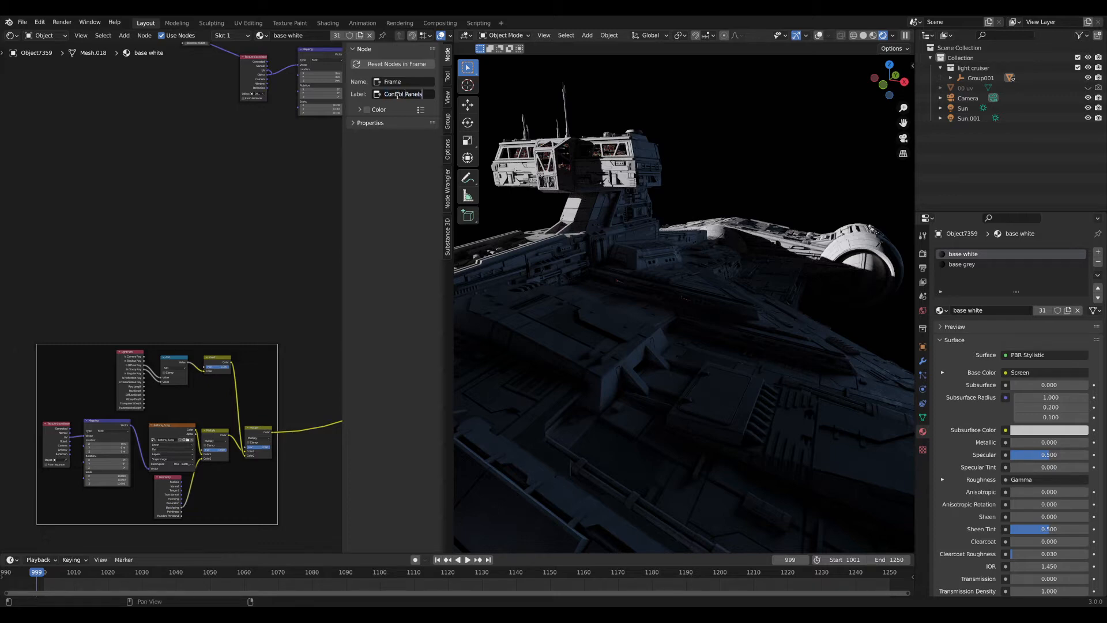
Confirm the 'Control Panels' label, expand its Properties, and move Light Path up-left inside the frame.
key("Return")
left_click(404, 123)
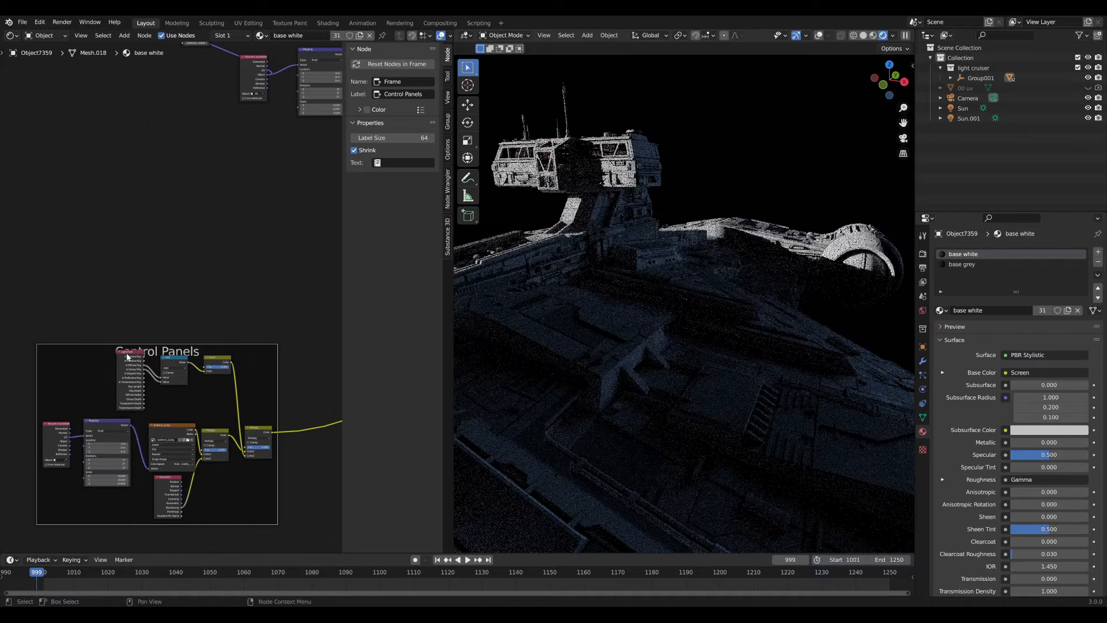
left_click_drag(127, 357, 84, 342)
scroll(179, 320, "down", 4)
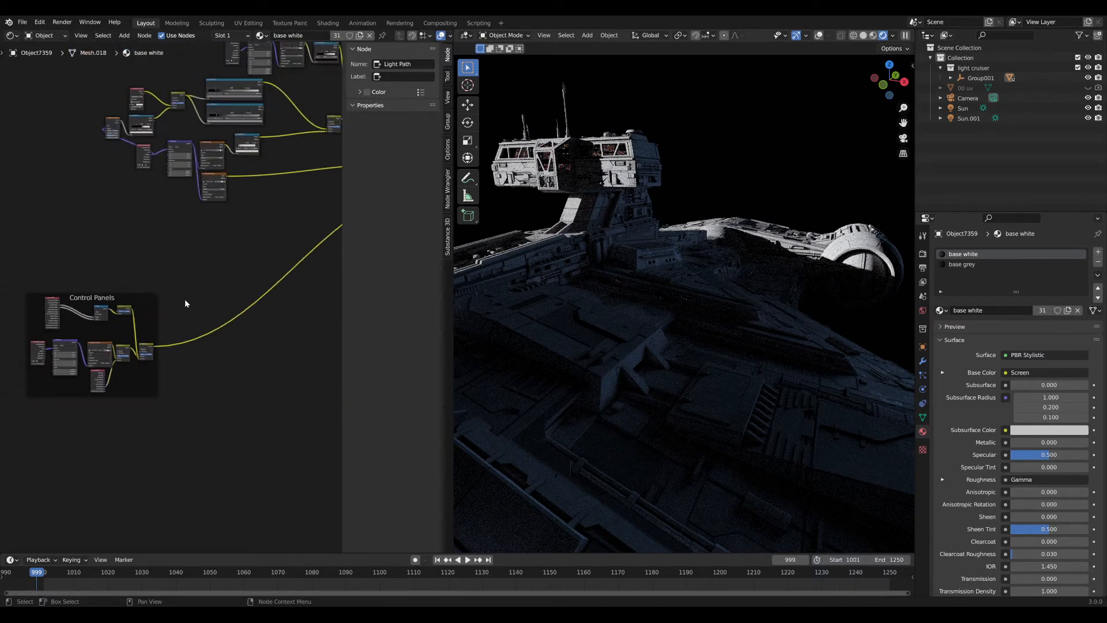
Hide the sidebar, shift the Control Panels frame right, and orbit to view the deck below the tower.
key("n")
scroll(185, 297, "up", 2)
middle_click_drag(186, 295, 147, 308)
scroll(141, 309, "down", 1)
left_click_drag(121, 314, 164, 271)
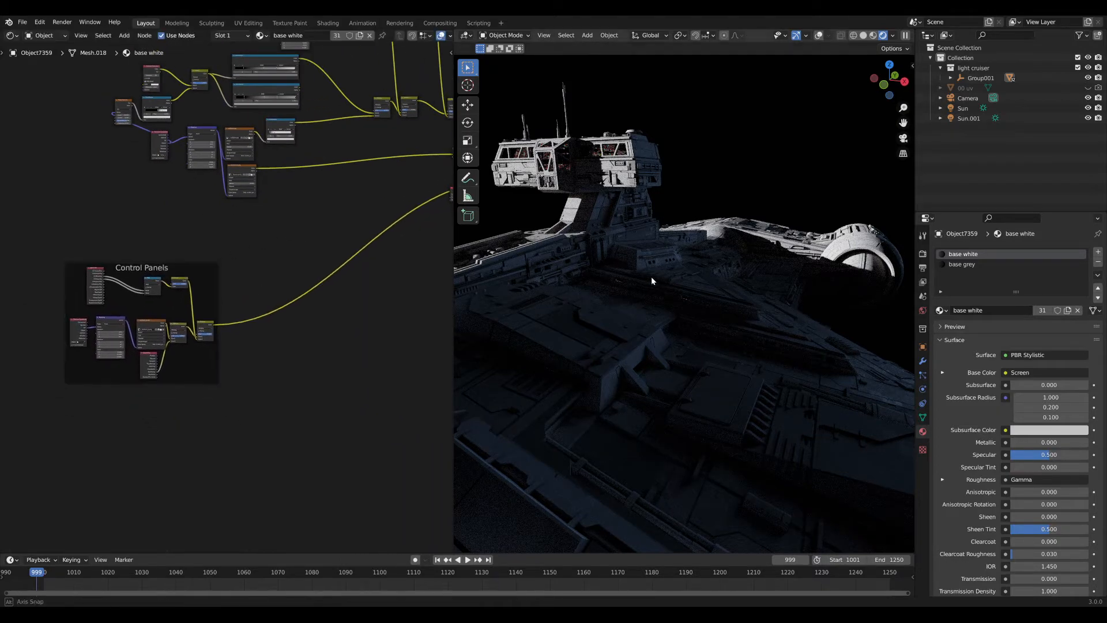
scroll(690, 295, "up", 3)
middle_click_drag(651, 277, 576, 324)
scroll(686, 303, "up", 1)
scroll(662, 299, "down", 7)
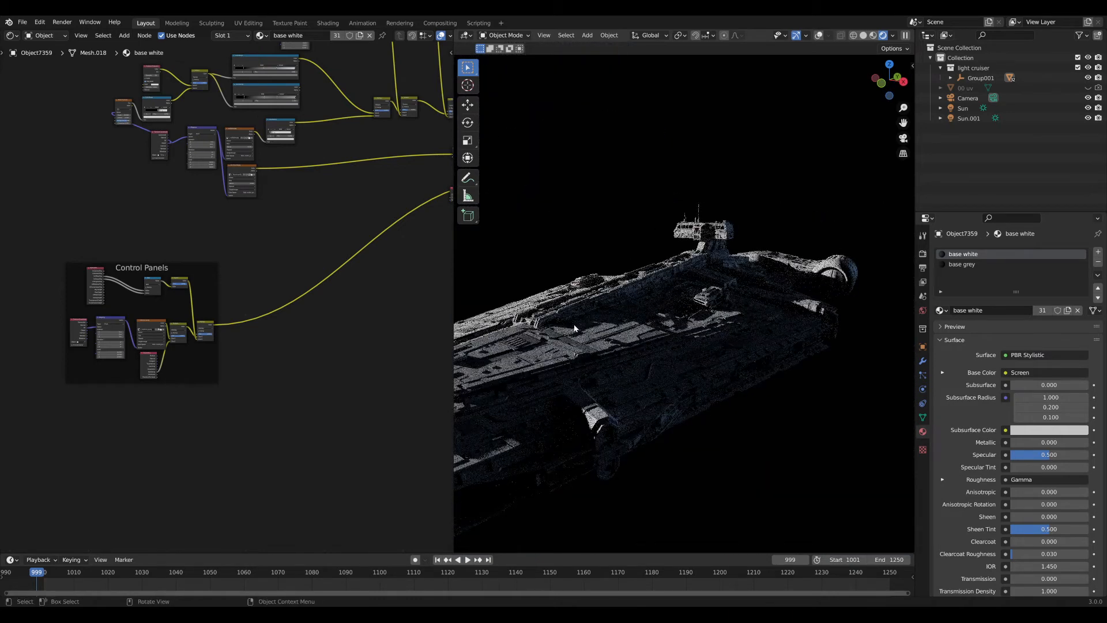
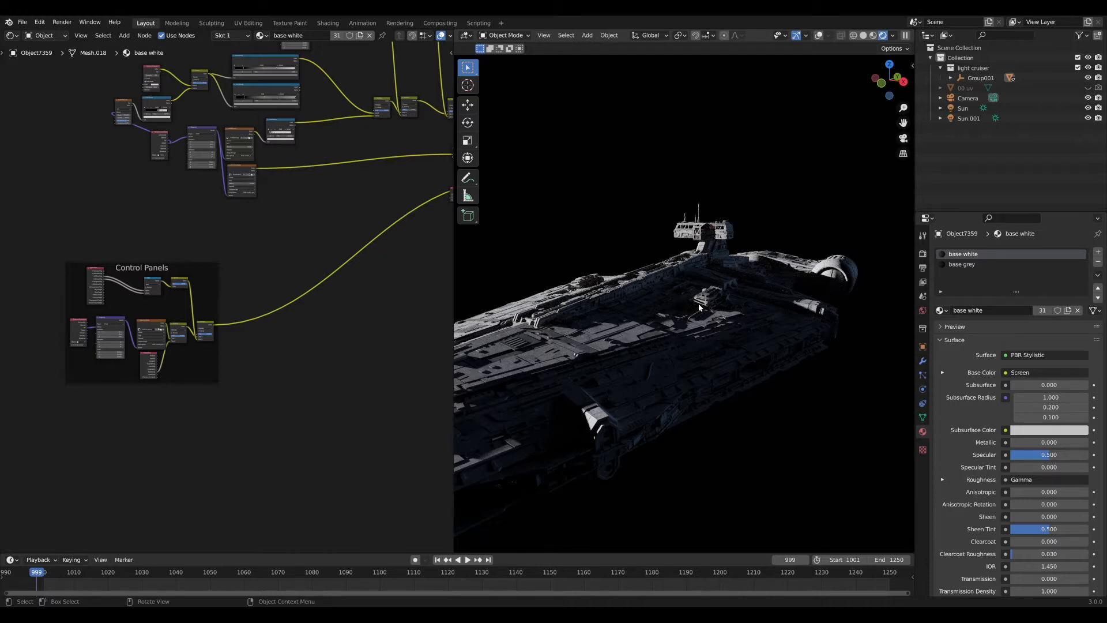
Zoom into the Control Panels frame and duplicate the buttons_2.png image node with its Mapping node.
middle_click(711, 233, "alt")
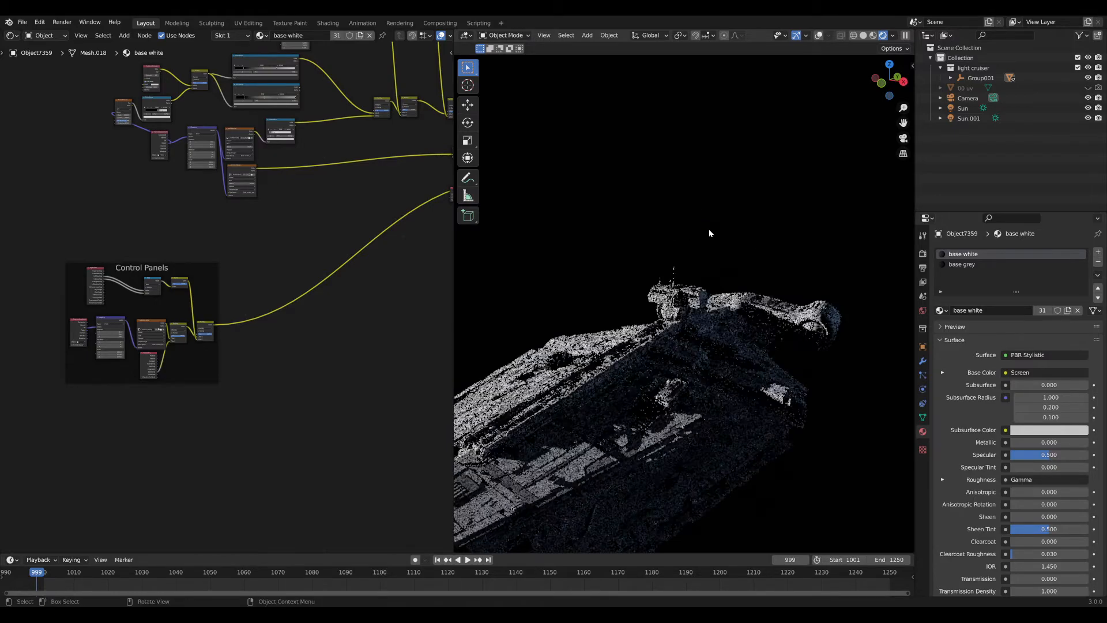
scroll(701, 265, "up", 6)
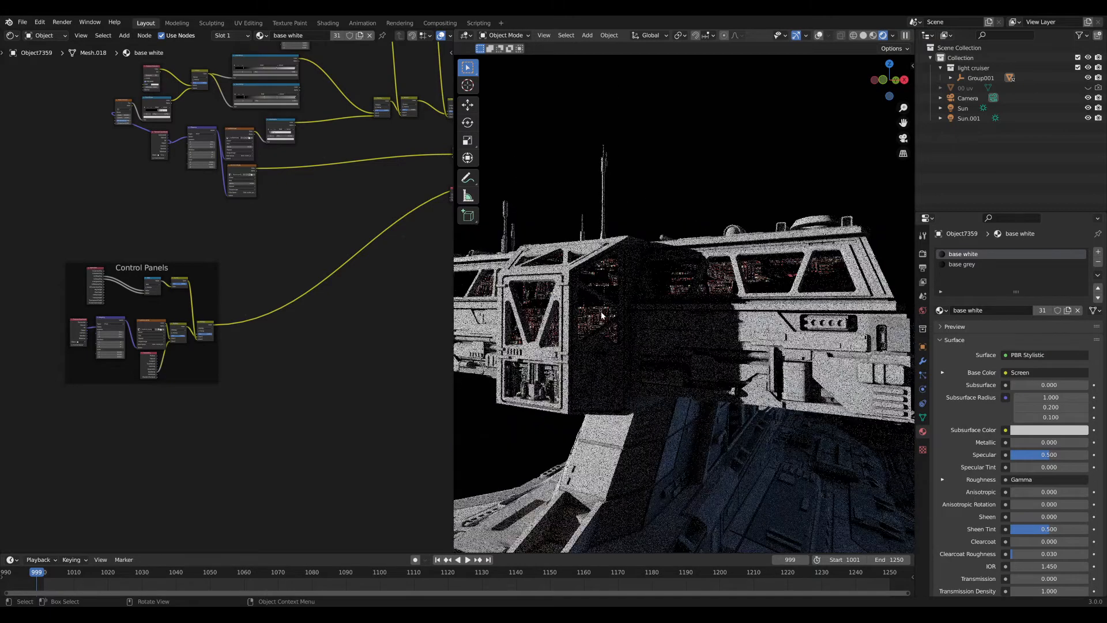
scroll(313, 338, "up", 1)
scroll(230, 323, "up", 2)
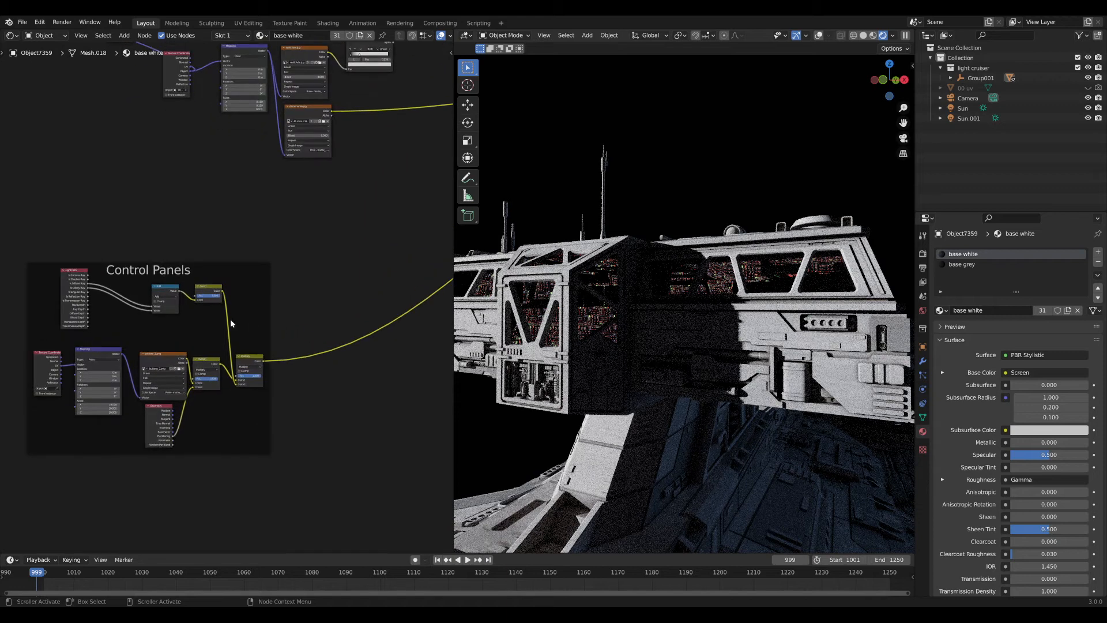
scroll(245, 311, "up", 5)
middle_click_drag(133, 382, 216, 305)
left_click(186, 355)
left_click(97, 321)
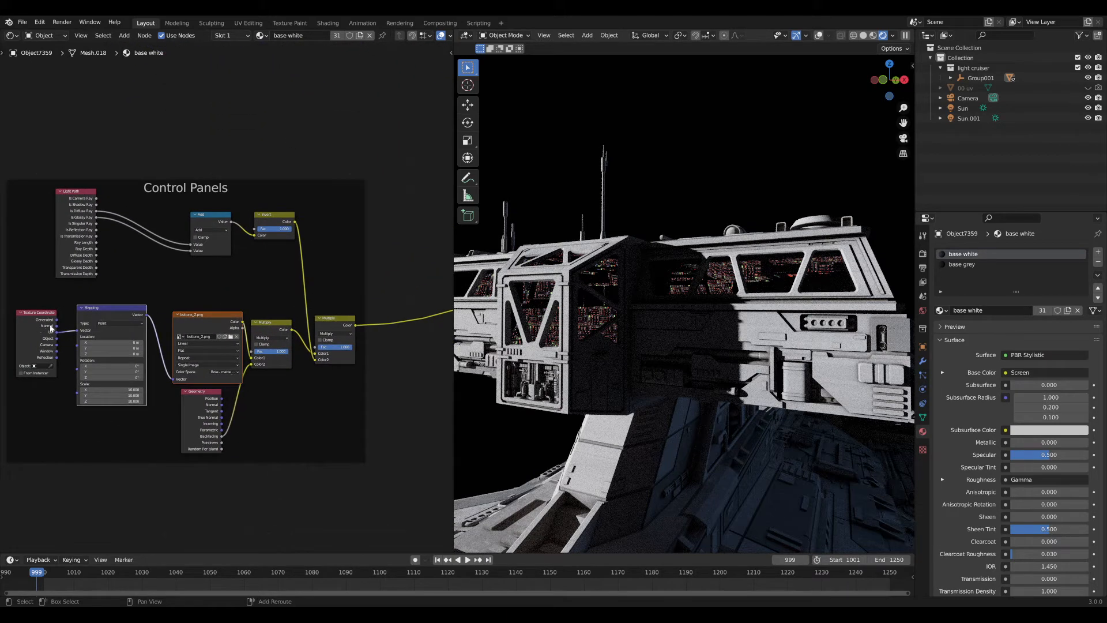
key("shift+d")
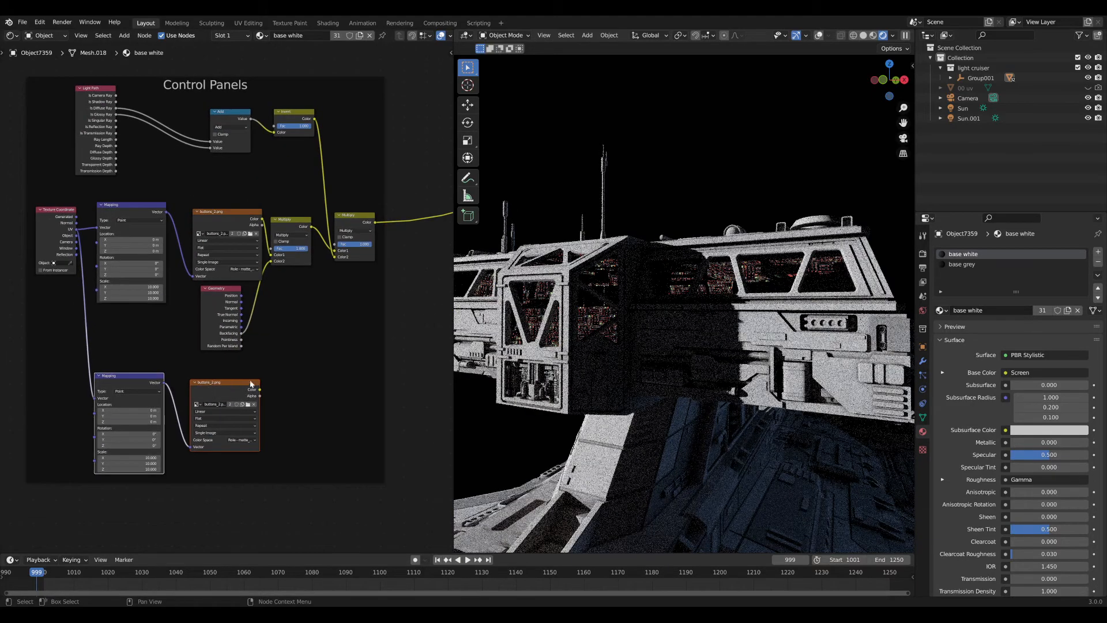
Place the copied nodes below the originals and preview the alcovepanelL.jpg texture on the ship.
left_click(268, 385)
scroll(235, 383, "up", 4)
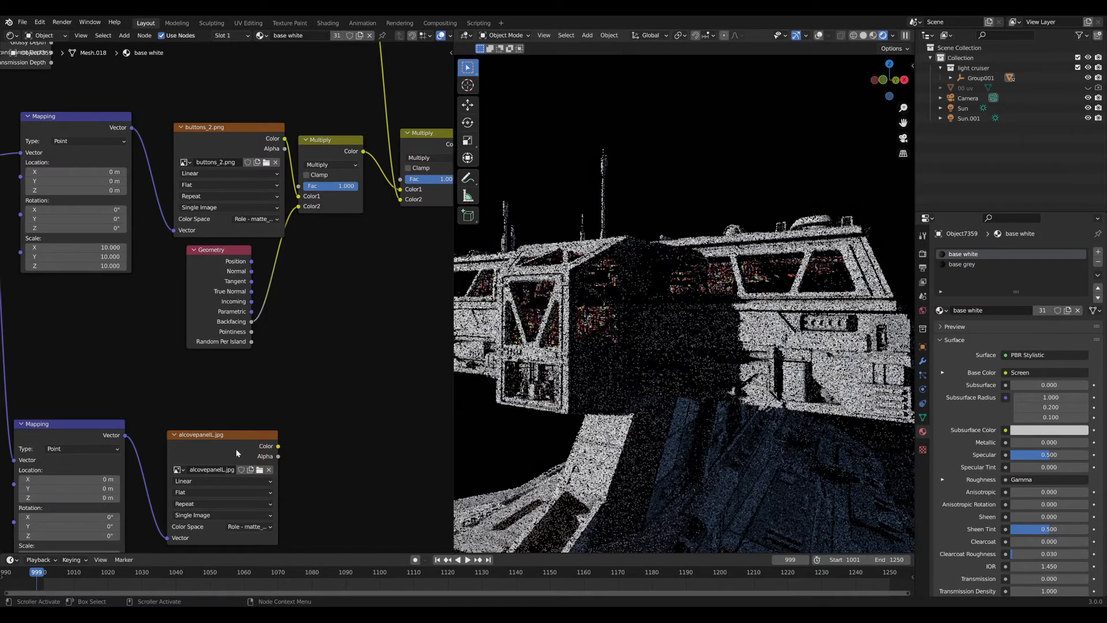
left_click(258, 436, "ctrl+shift")
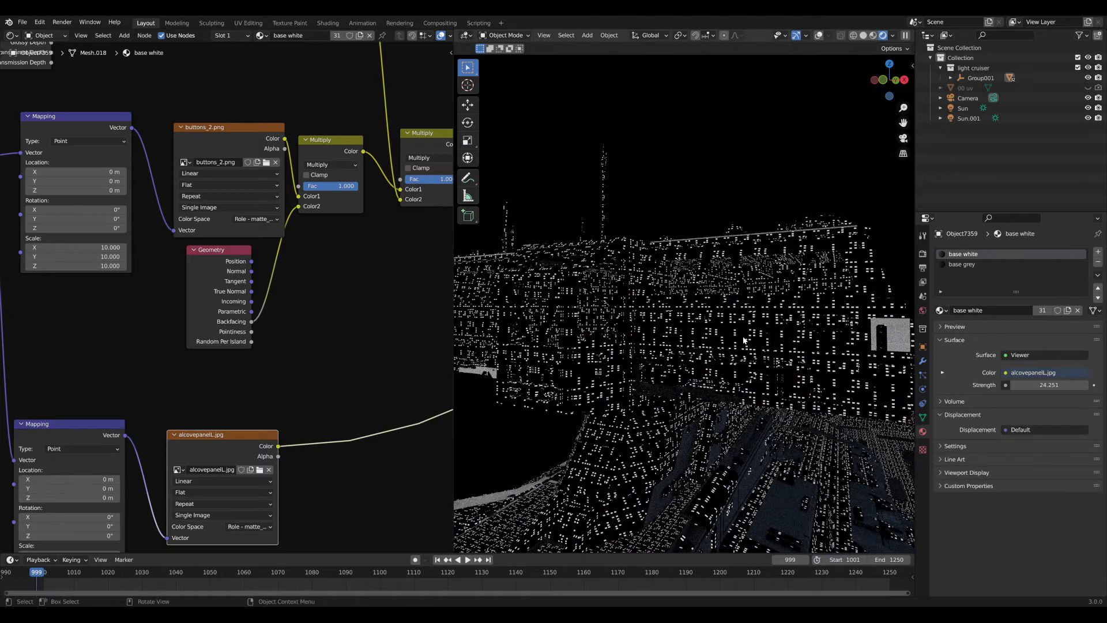
left_click_drag(743, 340, 699, 348, "alt")
scroll(695, 323, "up", 5)
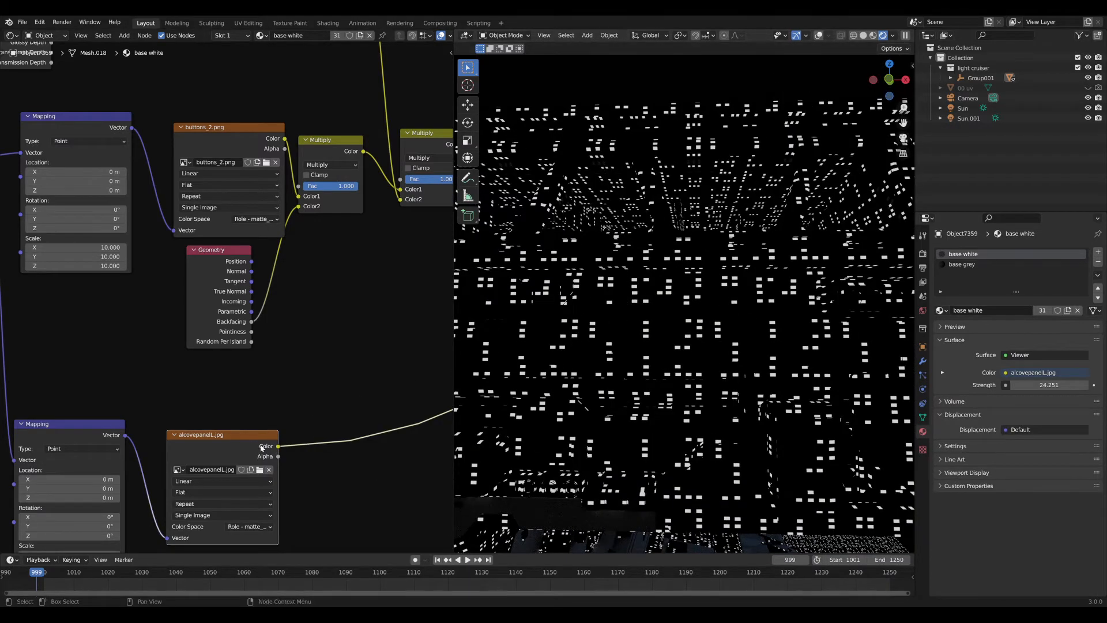
Set the lower Mapping node's Scale to 1 on all three axes.
middle_click_drag(220, 449, 202, 397)
middle_click_drag(366, 396, 479, 343)
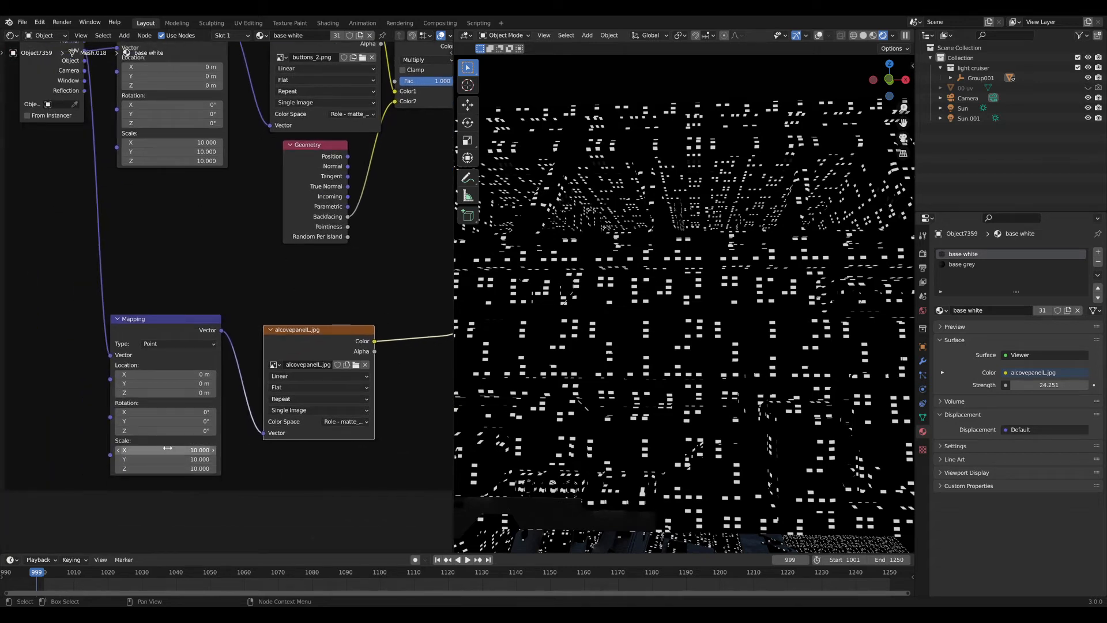
left_click_drag(169, 449, 168, 468)
type("1")
key("Return")
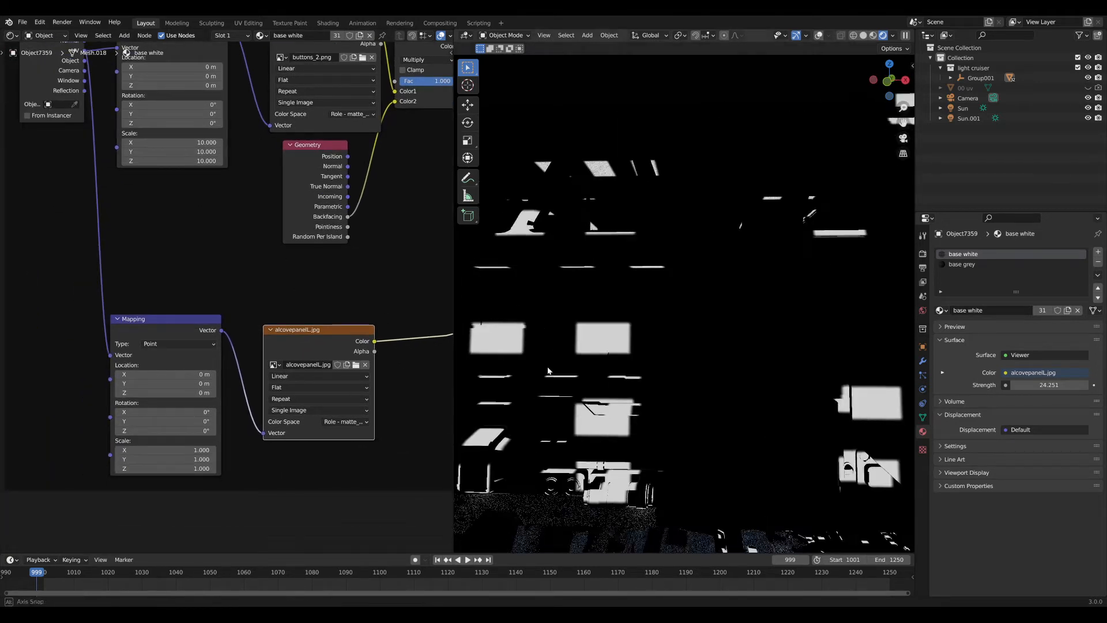
Insert a copy of the last Multiply node on its outgoing link, feeding alcovepanelL.jpg into Color2.
middle_click_drag(641, 313, 596, 348)
middle_click_drag(395, 360, 275, 376)
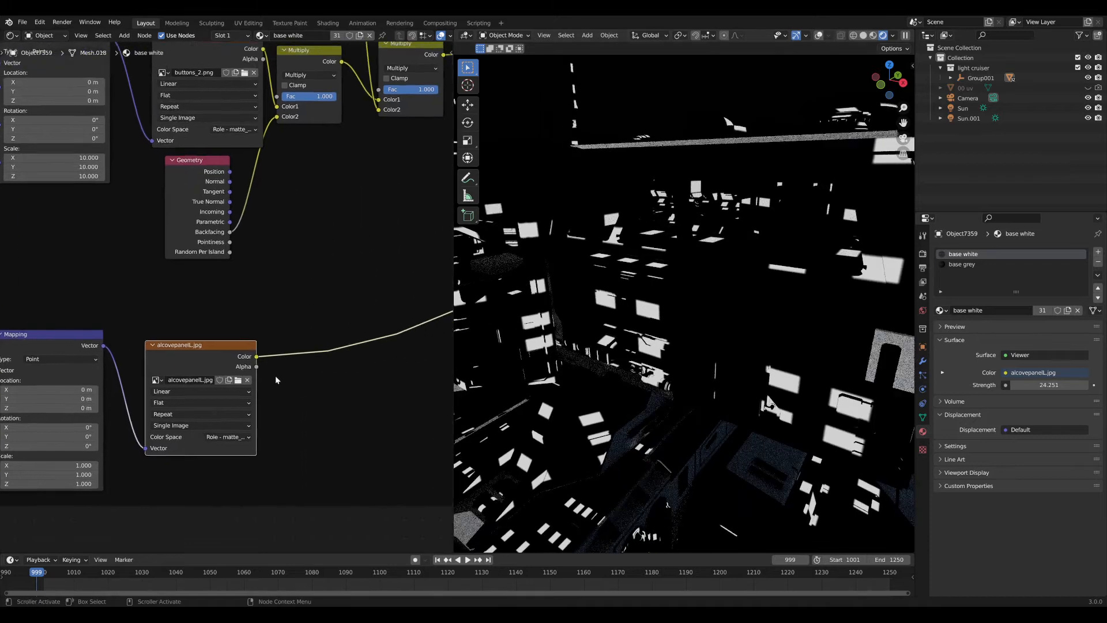
scroll(281, 303, "down", 3)
middle_click_drag(330, 218, 265, 296)
key("shift+d")
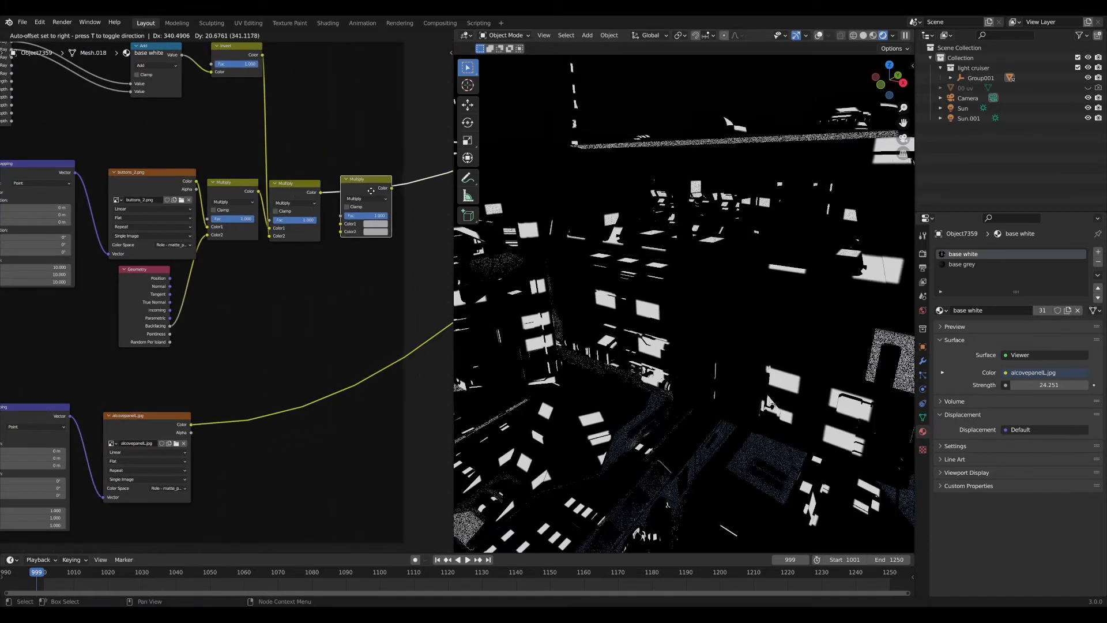
left_click(381, 195)
left_click_drag(192, 422, 350, 234)
left_click_drag(378, 190, 365, 195)
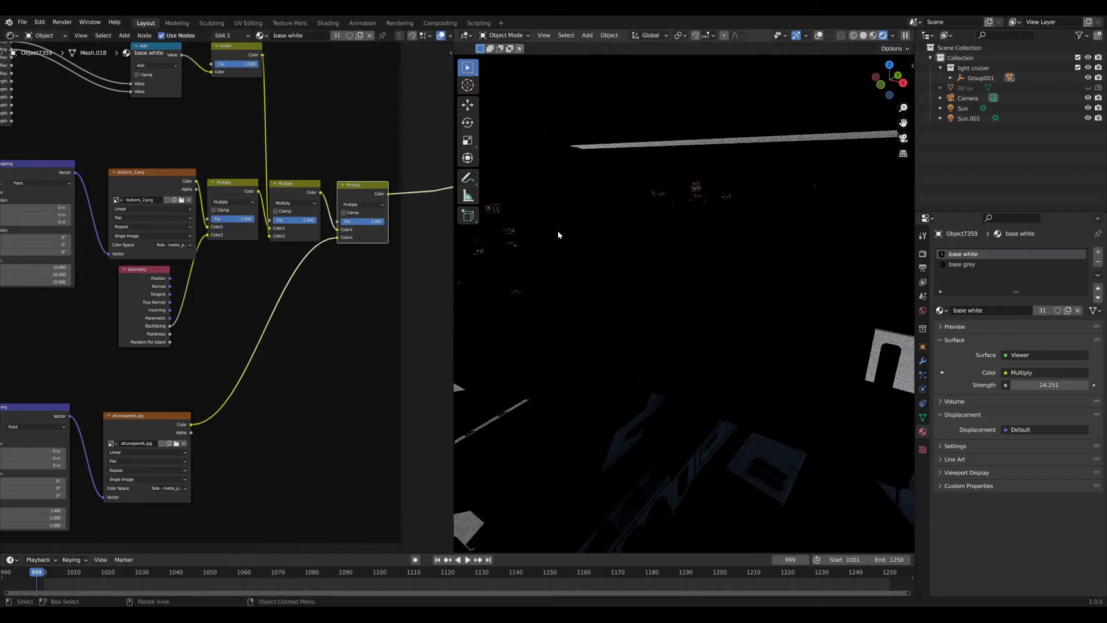
Change the lower Mapping node's Scale to 0.5 on all three axes.
scroll(583, 227, "down", 3)
middle_click_drag(654, 263, 712, 286)
middle_click_drag(216, 398, 374, 321)
left_click_drag(185, 433, 185, 448)
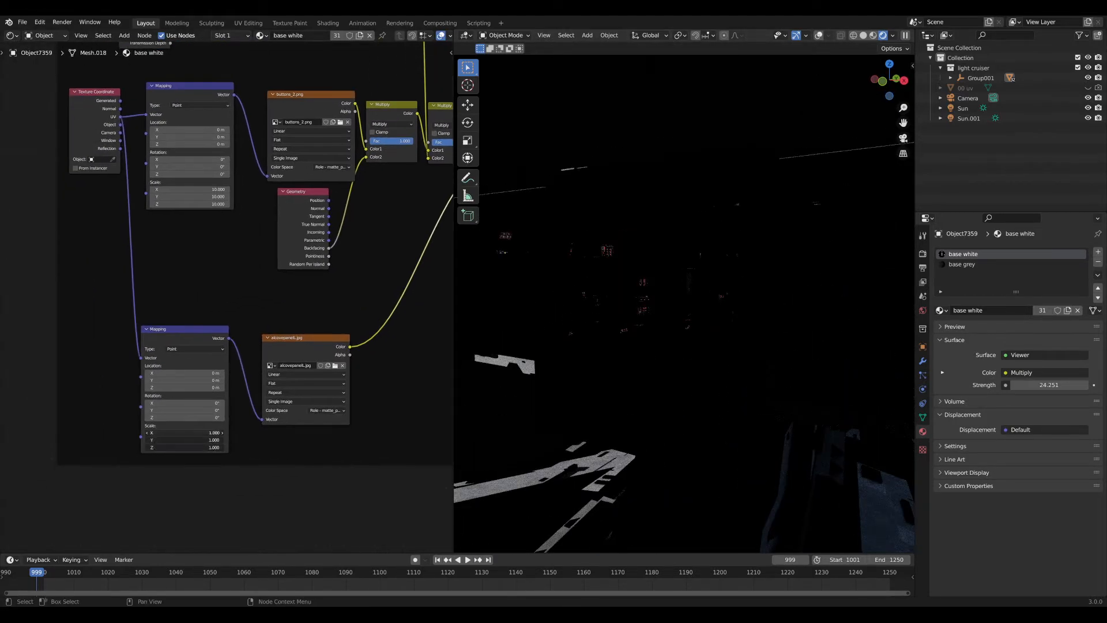
type(",,")
type(".5")
key("Return")
Check the panel texture on the ship, then bring the shader and output nodes into view.
middle_click_drag(641, 327, 691, 277)
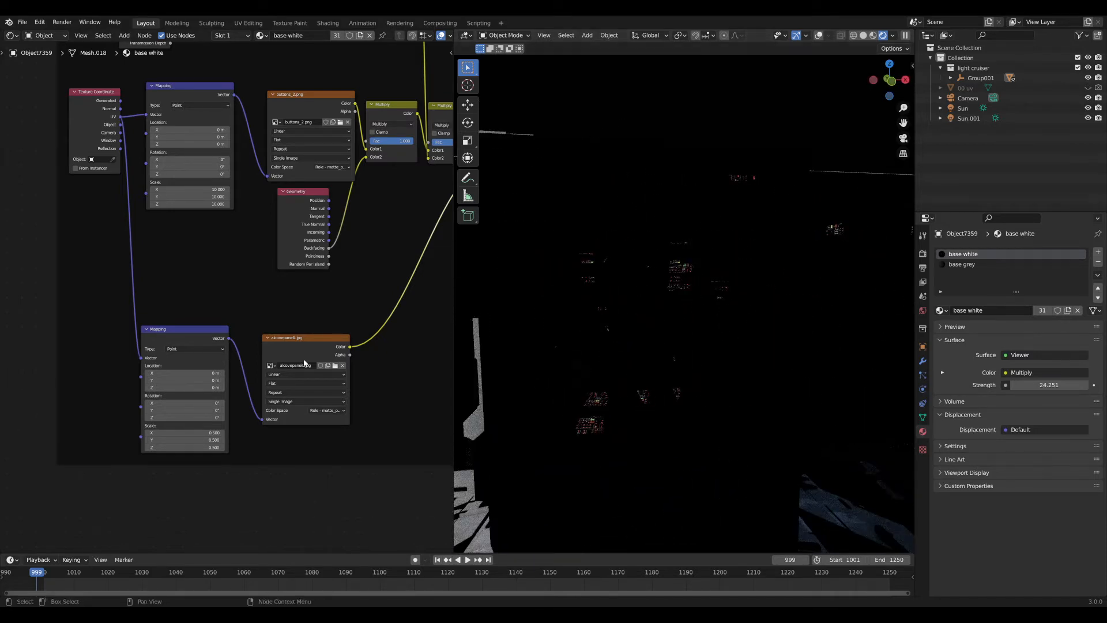
scroll(304, 364, "down", 6)
middle_click_drag(368, 351, 252, 388)
scroll(289, 274, "up", 5)
middle_click_drag(289, 274, 195, 306)
scroll(196, 306, "down", 5)
middle_click_drag(432, 231, 215, 337)
scroll(341, 265, "down", 5)
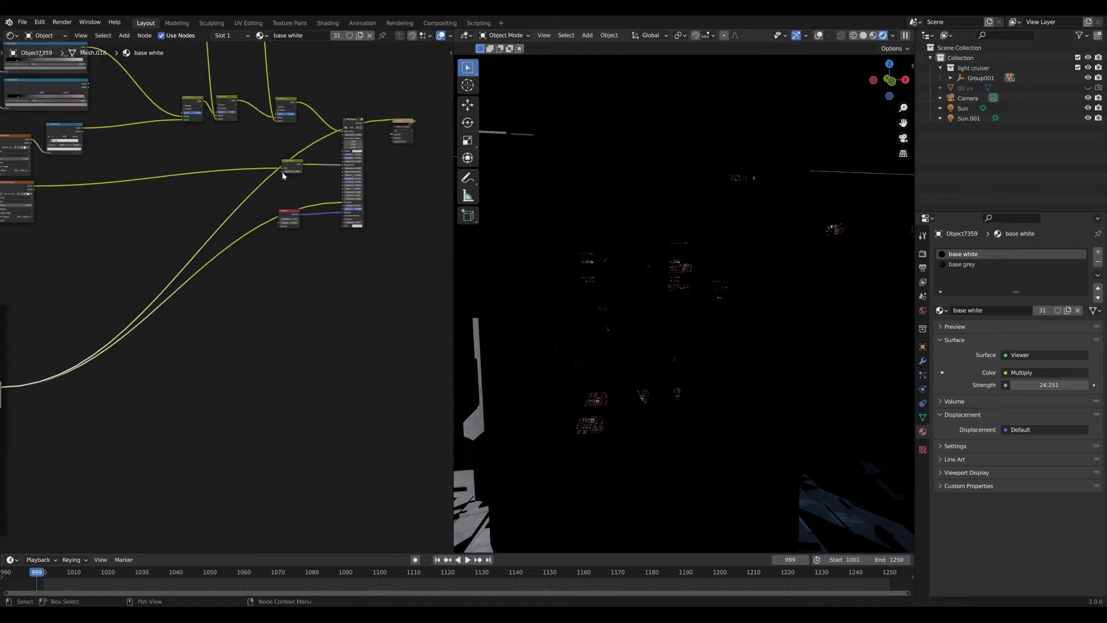
Reconnect the PBR Stylistic shader to the Material Output and move the Bevel node beside it.
left_click(352, 124, "ctrl+shift")
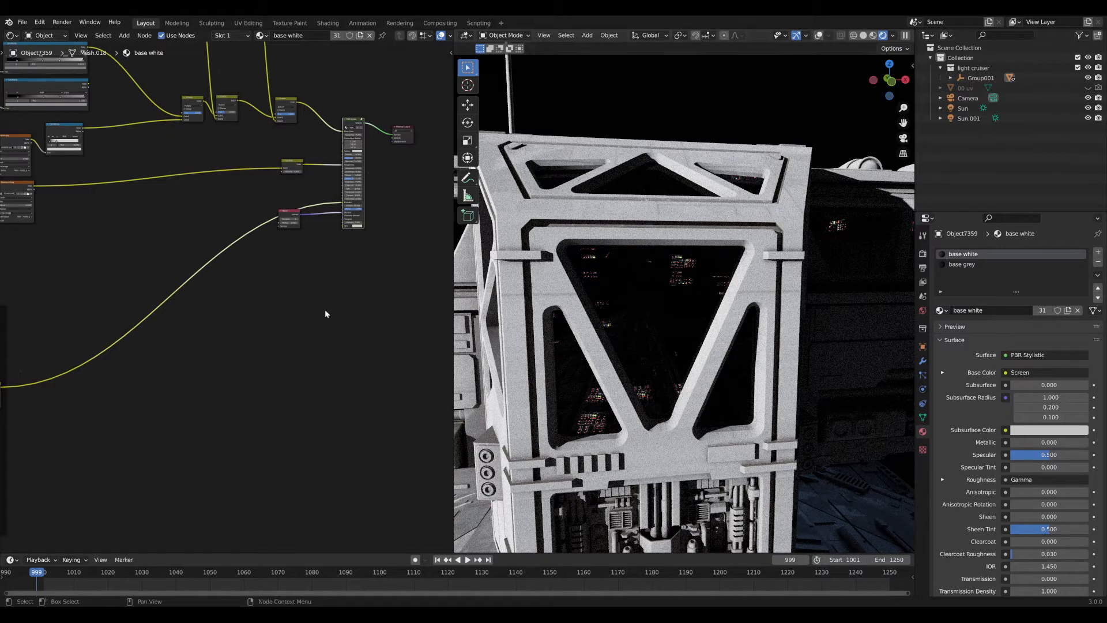
scroll(324, 311, "up", 5)
left_click_drag(151, 344, 225, 343)
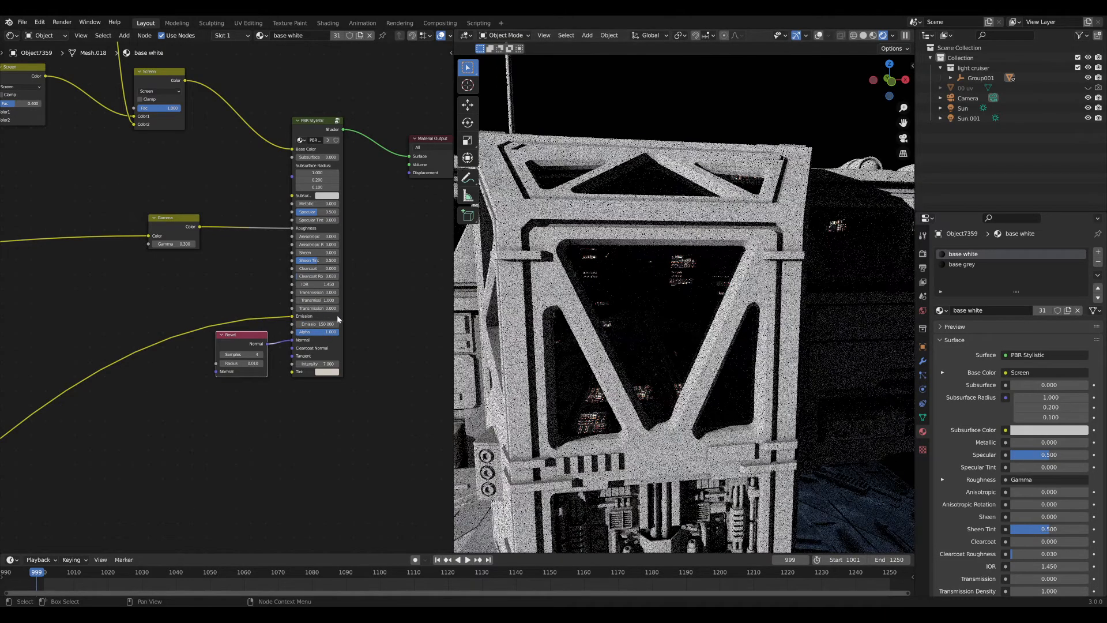
scroll(597, 332, "down", 6)
middle_click_drag(598, 332, 560, 331)
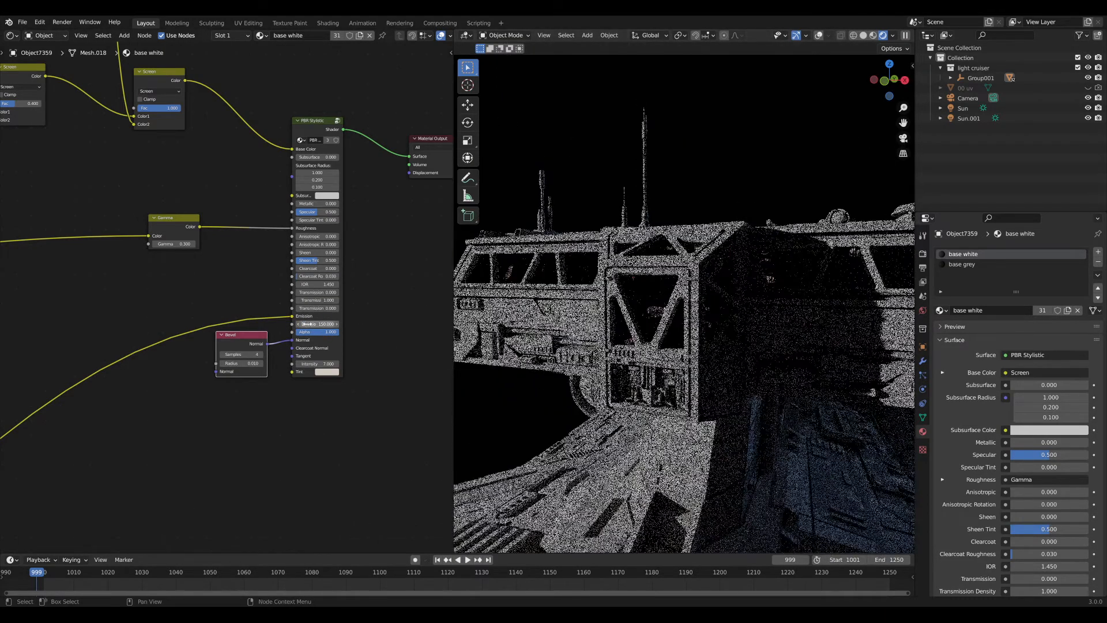
Set the PBR Stylistic Emission Strength to 1.
double_click(308, 324)
type("1")
left_click(123, 403)
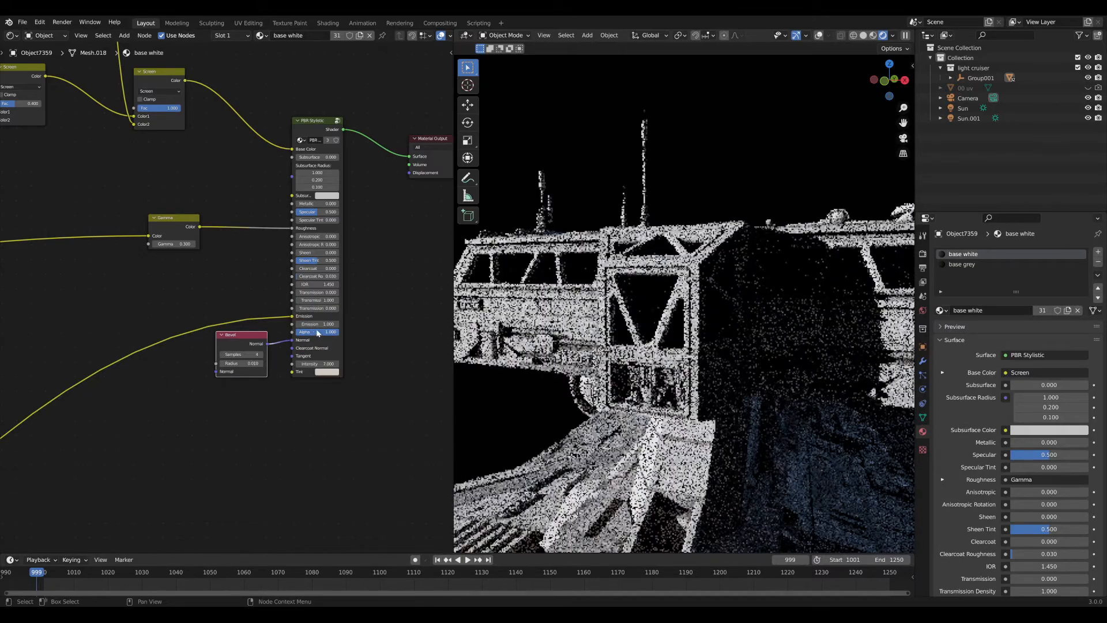
scroll(314, 331, "up", 4)
scroll(638, 310, "up", 3)
scroll(188, 389, "down", 4)
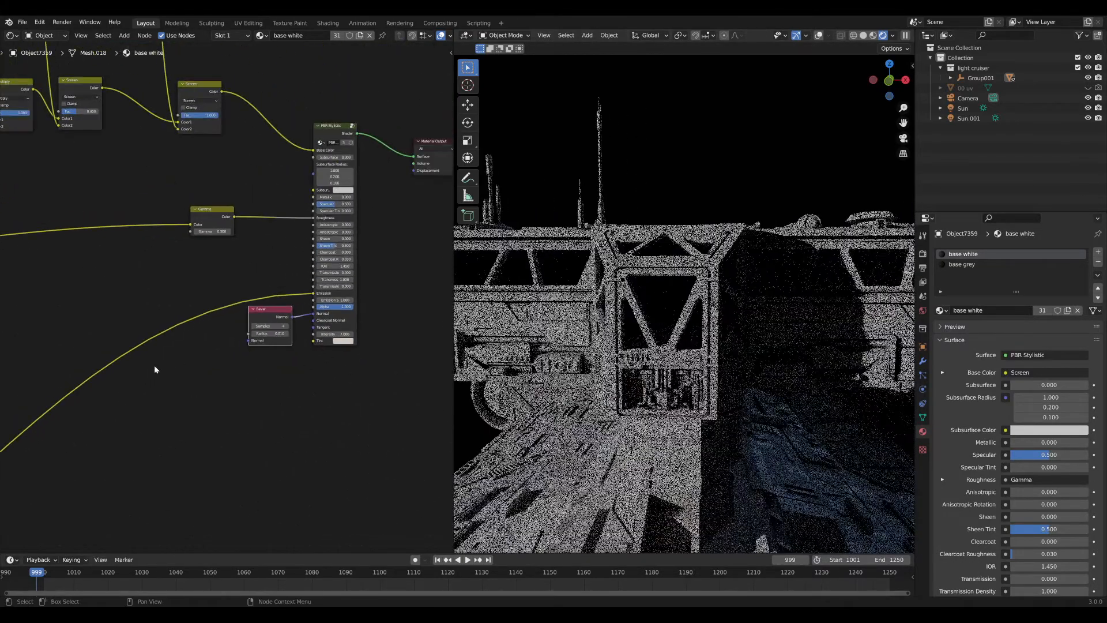
scroll(130, 391, "up", 5)
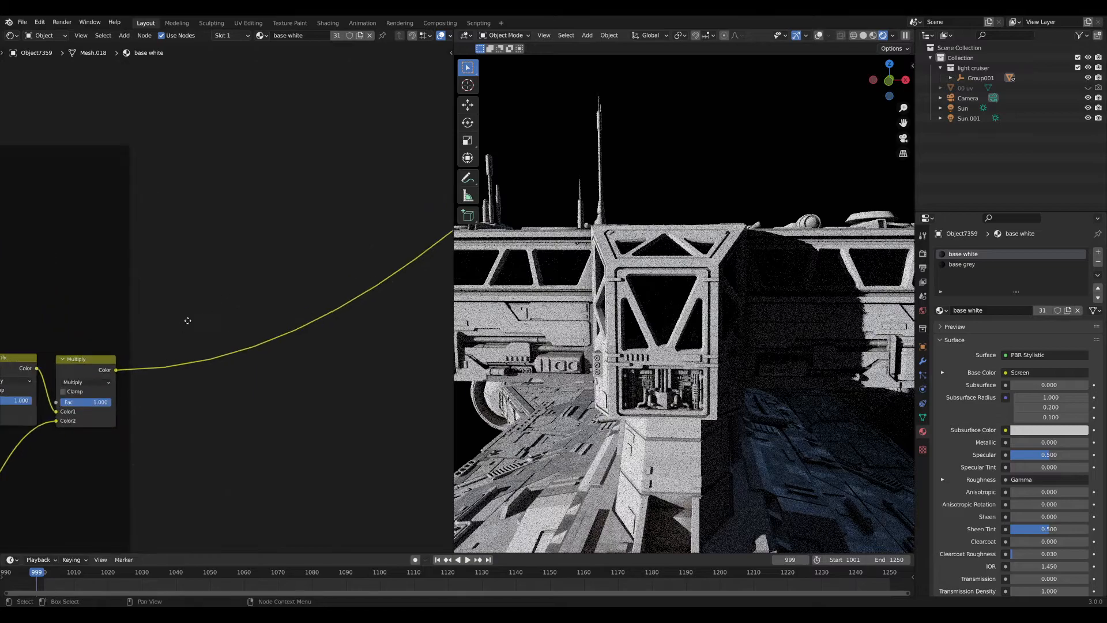
Duplicate the last Multiply node onto its output link and shift the copy left.
left_click(159, 359)
key("shift+d")
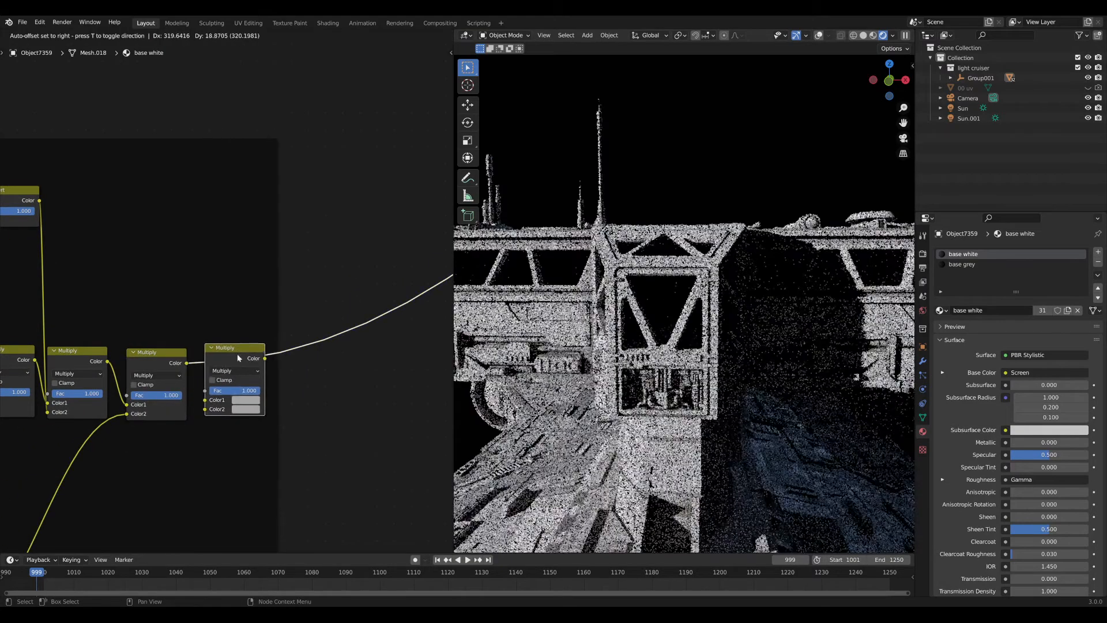
left_click(238, 355)
scroll(179, 369, "down", 2)
middle_click_drag(179, 369, 285, 342)
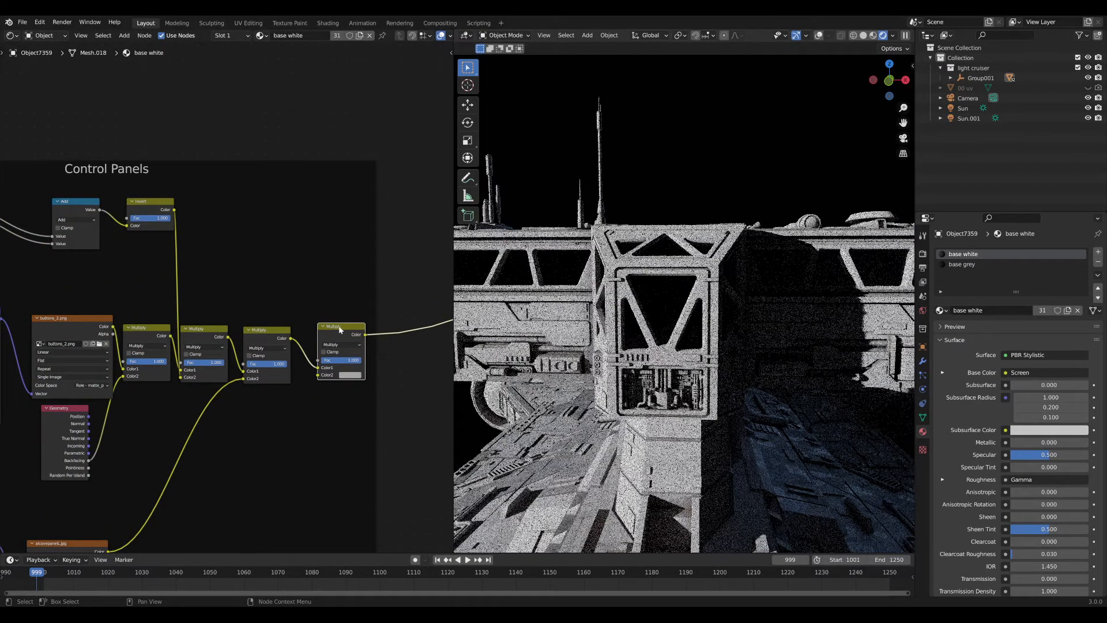
scroll(326, 335, "up", 4)
left_click_drag(296, 361, 264, 367)
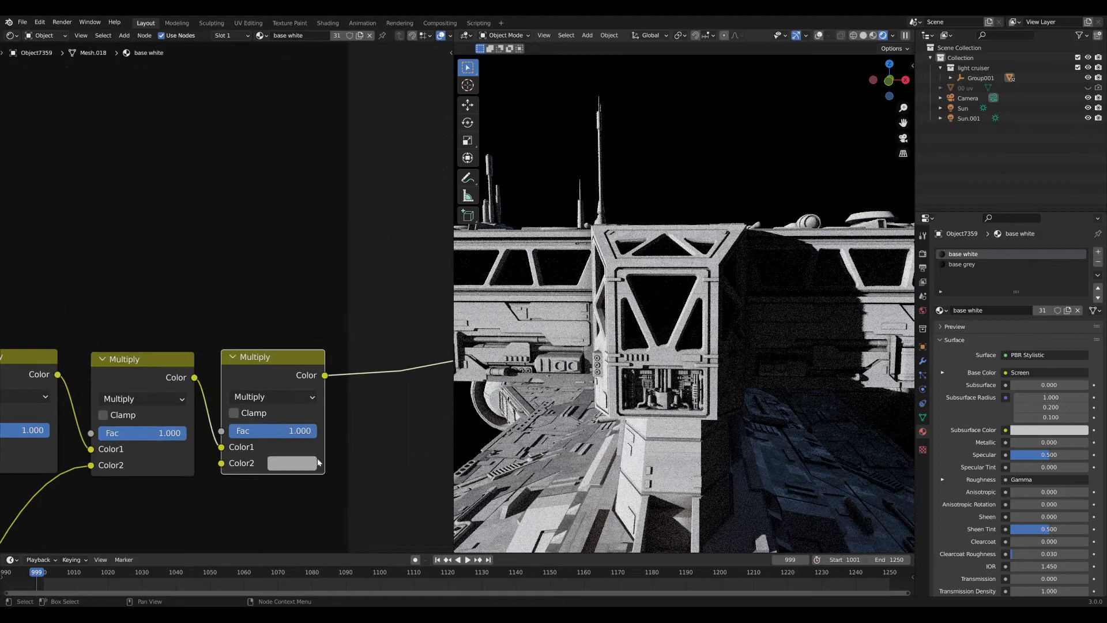
Raise the new Multiply node's Color2 value to 50, then to 100.
left_click(302, 462)
left_click_drag(362, 426, 406, 426)
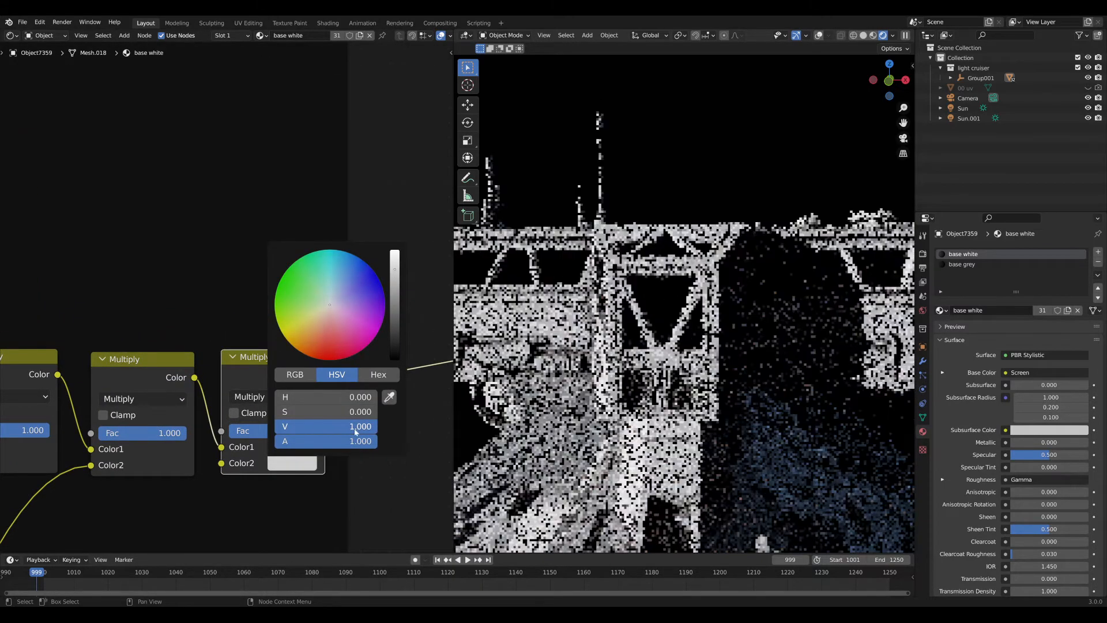
left_click(365, 426)
type("5")
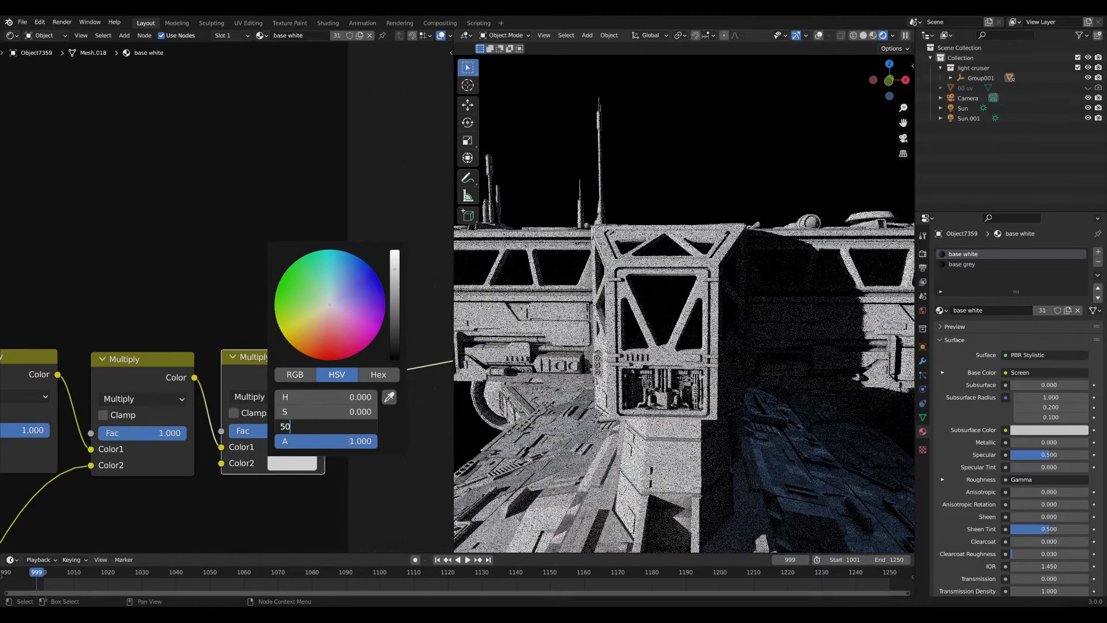
type("0")
key("Return")
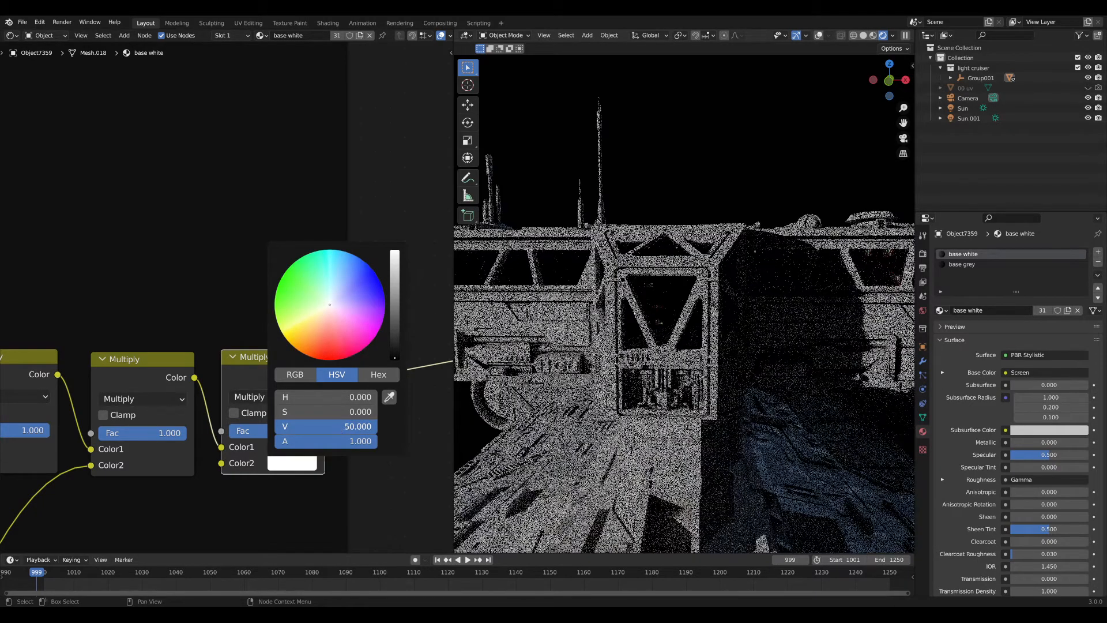
left_click(335, 426)
type("100")
key("Return")
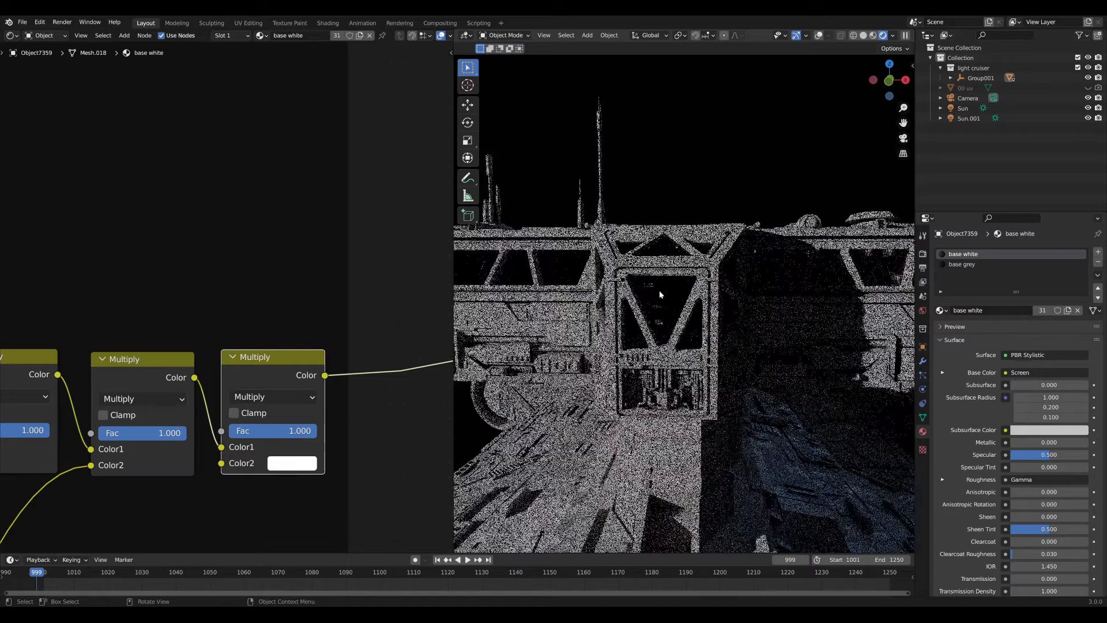
scroll(659, 290, "up", 7)
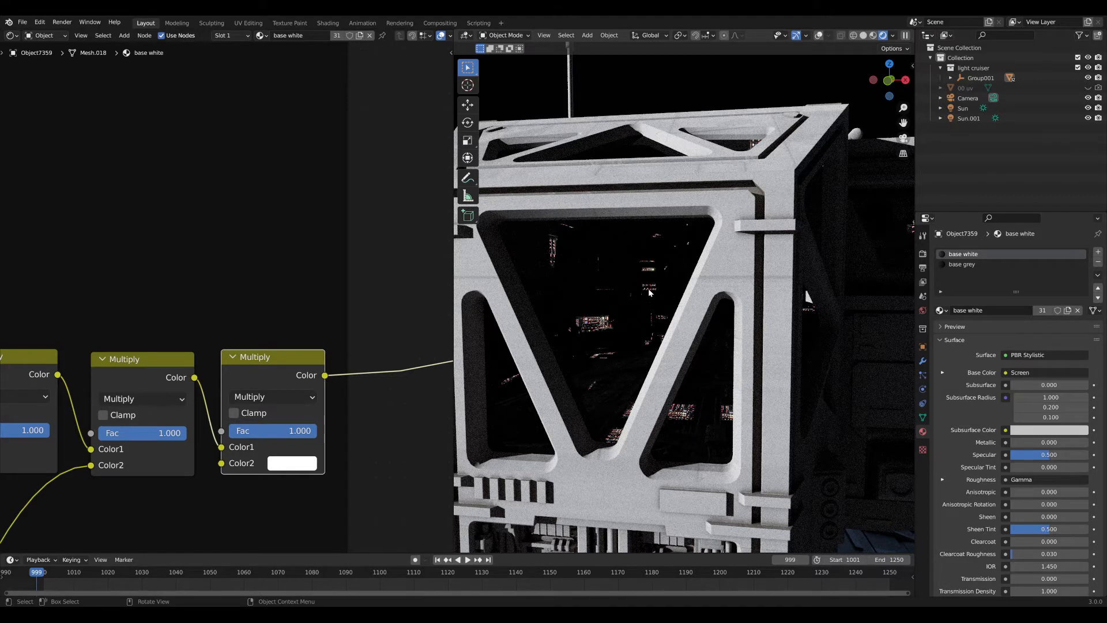
Drop a MixRGB node set to Add onto the base white material's final link and reposition it.
scroll(294, 353, "down", 5)
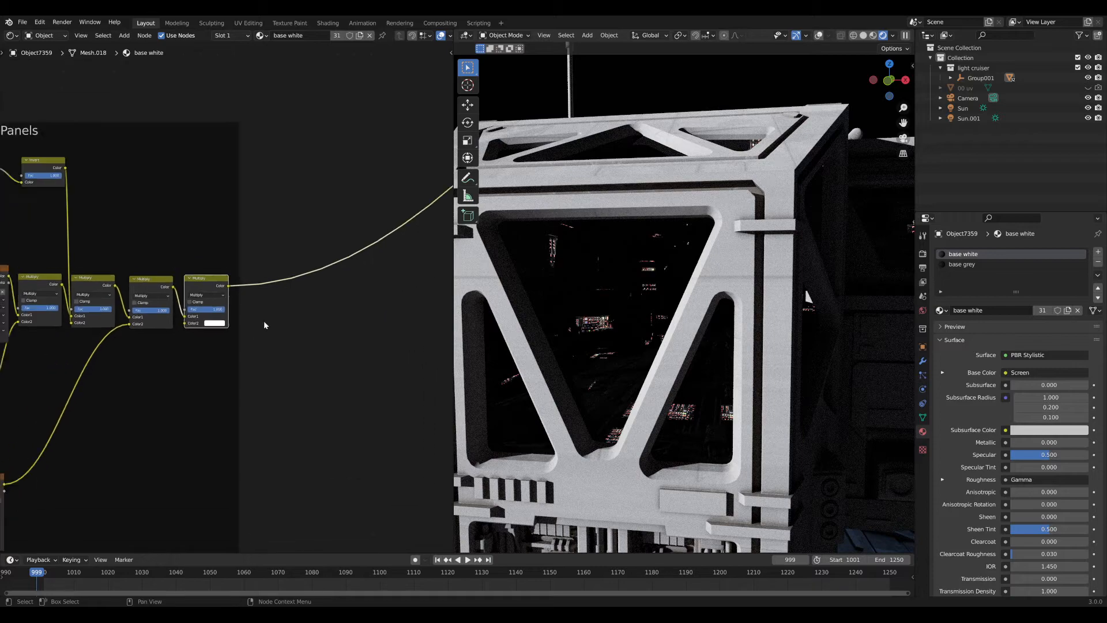
key("shift+a")
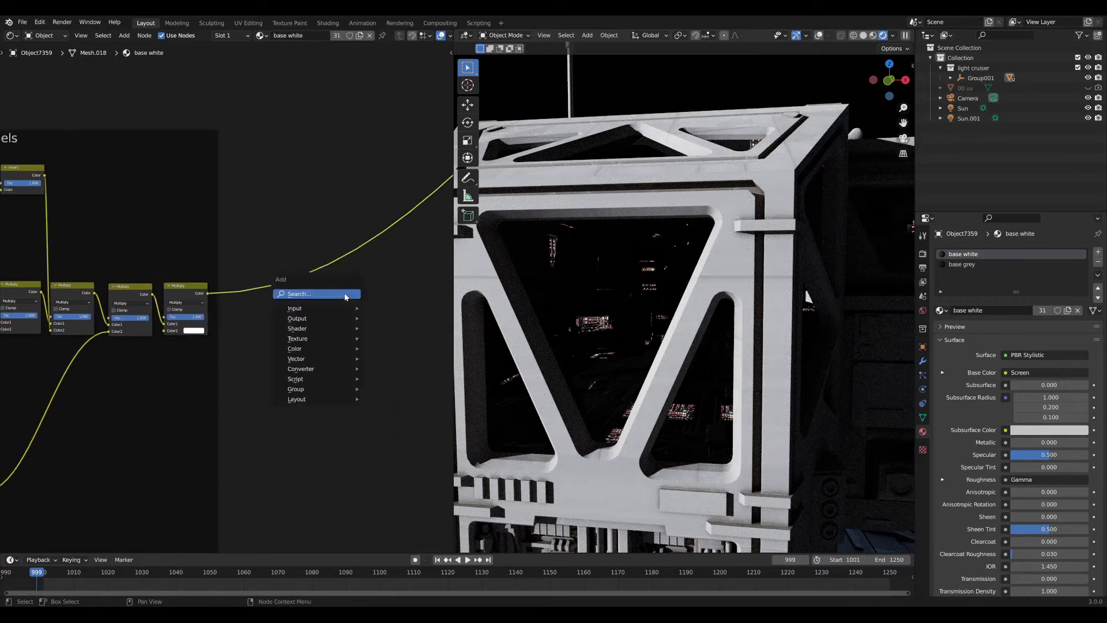
left_click(344, 297)
type("mix")
key("Return")
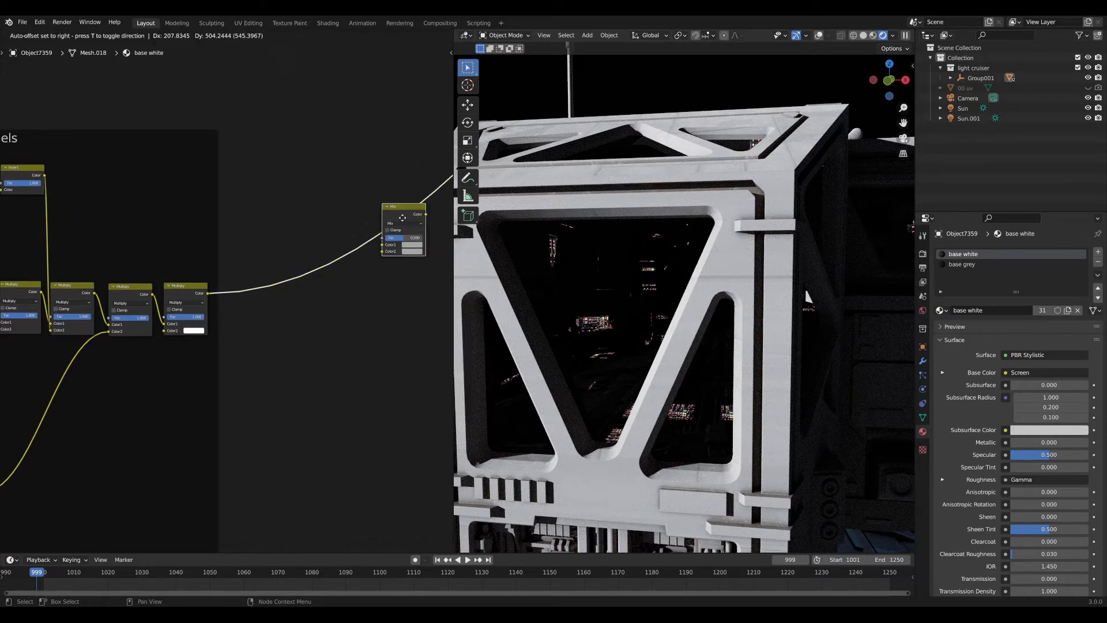
left_click(391, 233)
left_click(392, 241)
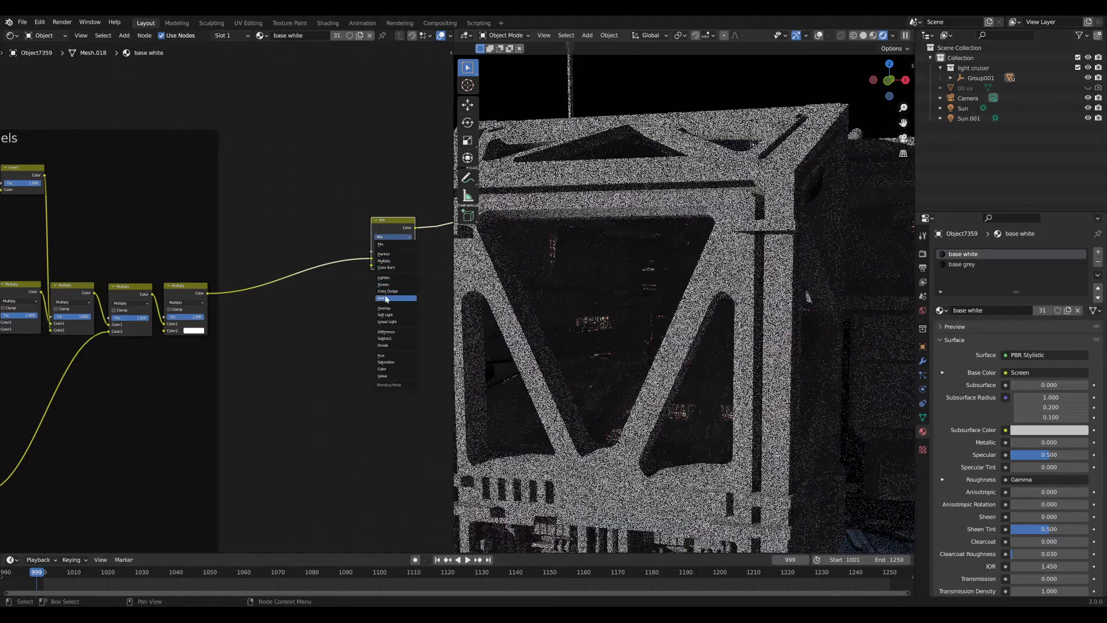
left_click(395, 297)
middle_click_drag(331, 291, 245, 309)
left_click_drag(303, 241, 357, 229)
Duplicate the Control Panels Geometry node and place the copy below the frame.
mouse_move(632, 259)
middle_mouse_down()
mouse_move(618, 252)
mouse_move(631, 240)
middle_mouse_up()
scroll(236, 287, "down", 8)
middle_click_drag(228, 362, 251, 345)
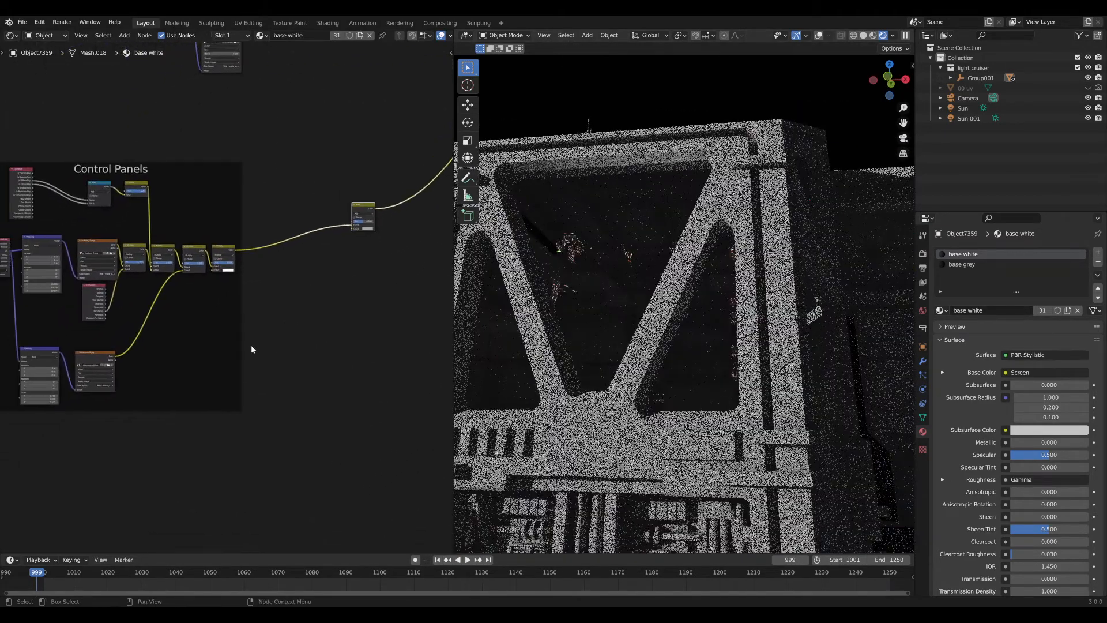
left_click(305, 317)
middle_click_drag(335, 289, 358, 247)
middle_click_drag(298, 373, 408, 275)
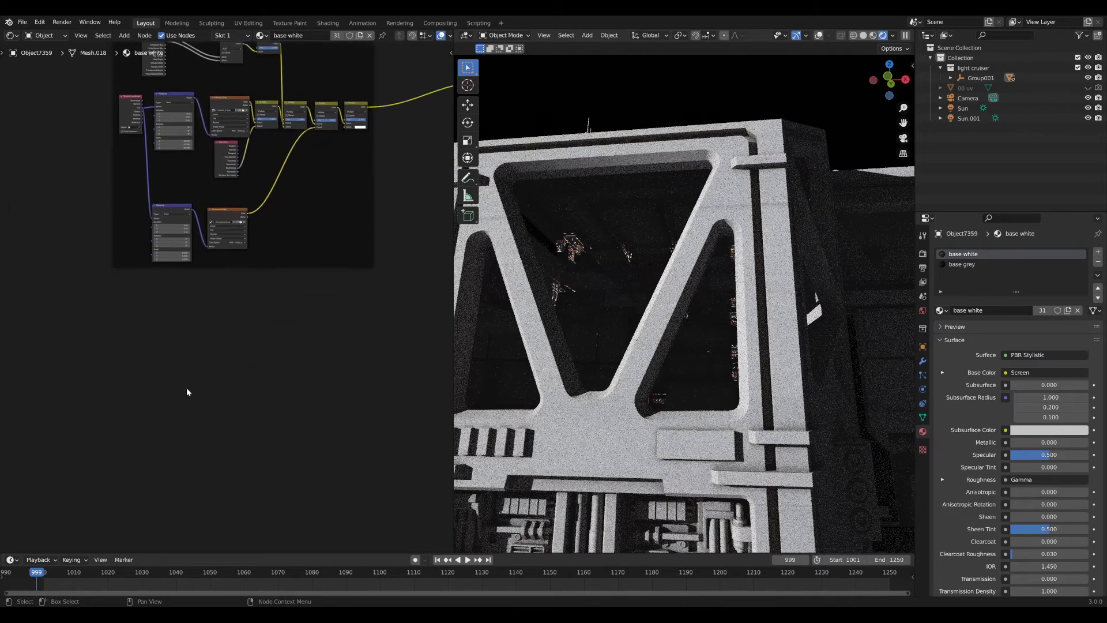
scroll(188, 387, "up", 3)
scroll(196, 385, "up", 2)
middle_click_drag(256, 272, 226, 351)
scroll(226, 351, "down", 4)
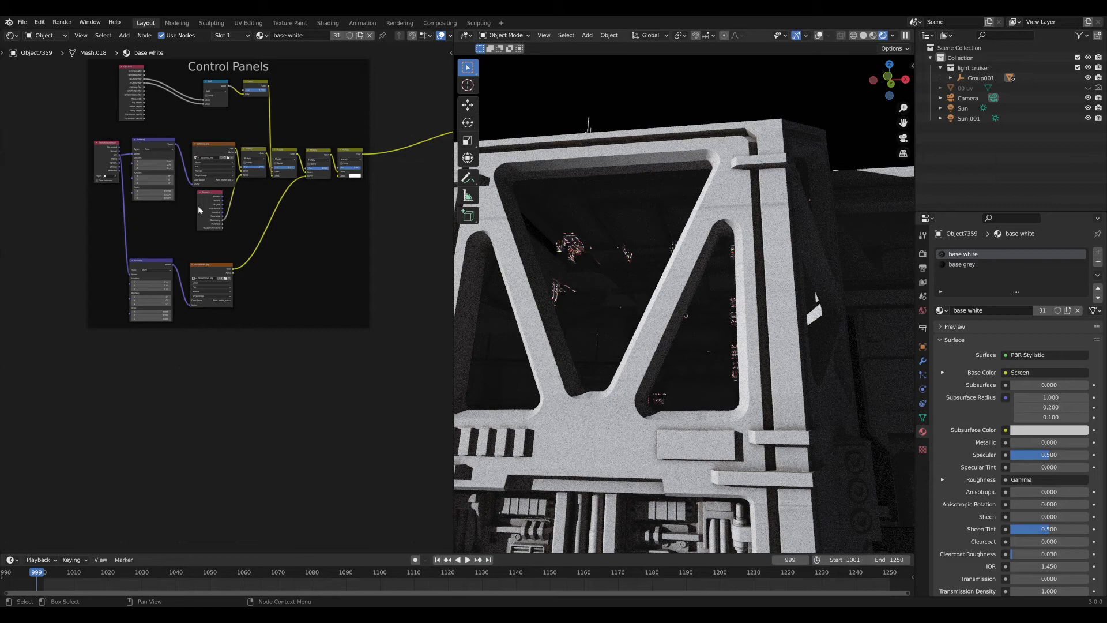
left_click(211, 220)
key("shift+d")
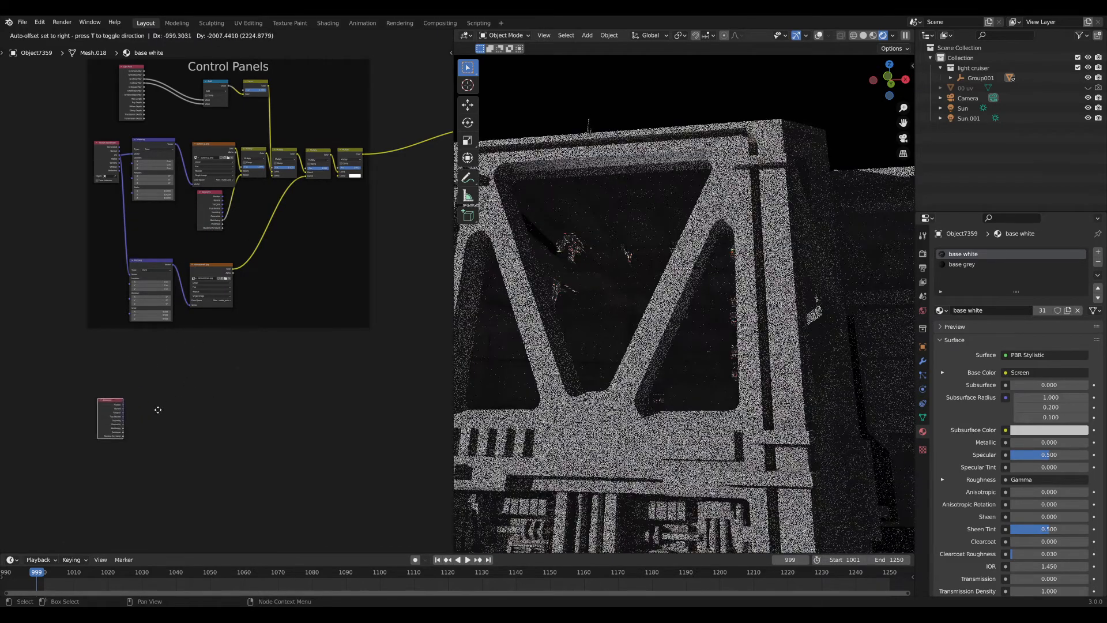
left_click(144, 440)
Select the Mapping, Image Texture and Texture Coordinate nodes, deselect, and centre on the Geometry copy.
left_click(147, 260)
left_click(208, 268, "shift")
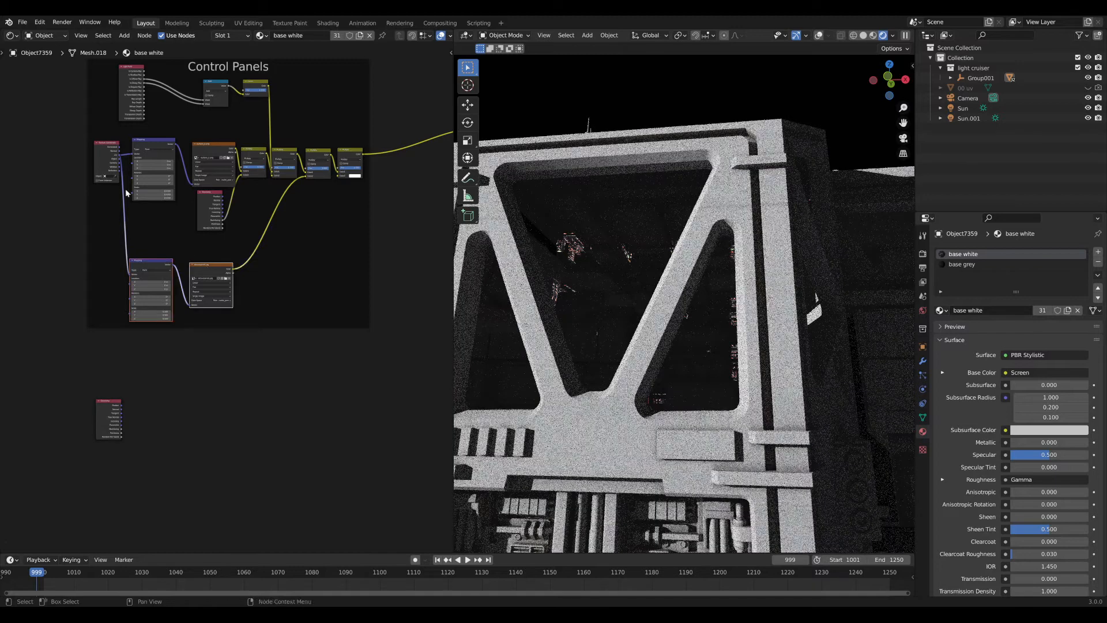
left_click(115, 175, "shift")
left_click(198, 341)
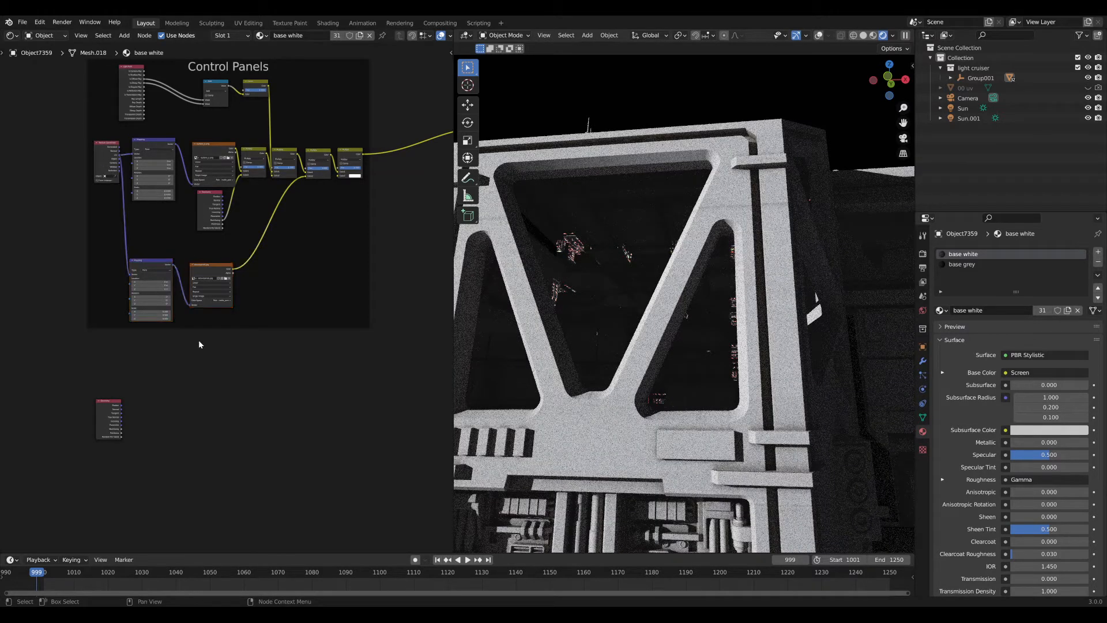
middle_click_drag(199, 296, 201, 220)
scroll(157, 355, "up", 3)
scroll(83, 367, "up", 5)
middle_click_drag(82, 362, 154, 317)
Cycle the Geometry copy's outputs on the ship up to Backfacing and inspect the interior.
left_click(79, 336, "ctrl+shift")
left_click(80, 336, "ctrl+shift")
left_click(80, 336, "ctrl+shift")
left_click(79, 336, "ctrl+shift")
left_click(80, 335, "ctrl+shift")
left_click(79, 335, "ctrl+shift")
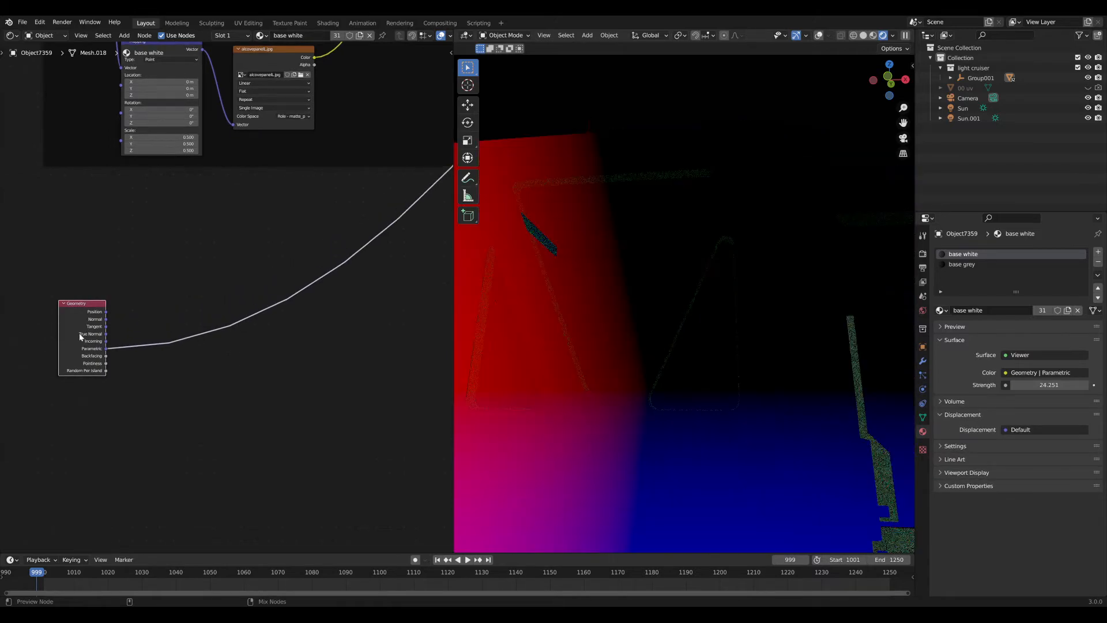
left_click(79, 336, "ctrl+shift")
middle_click_drag(563, 288, 745, 310)
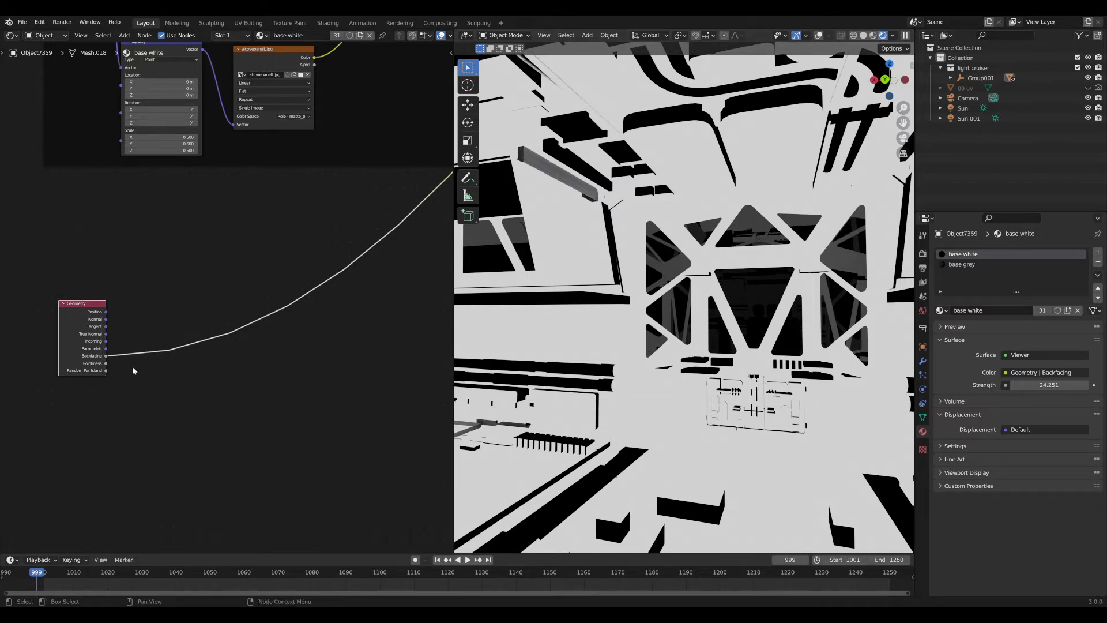
Add a Separate XYZ node beside the Geometry copy.
scroll(133, 370, "up", 2)
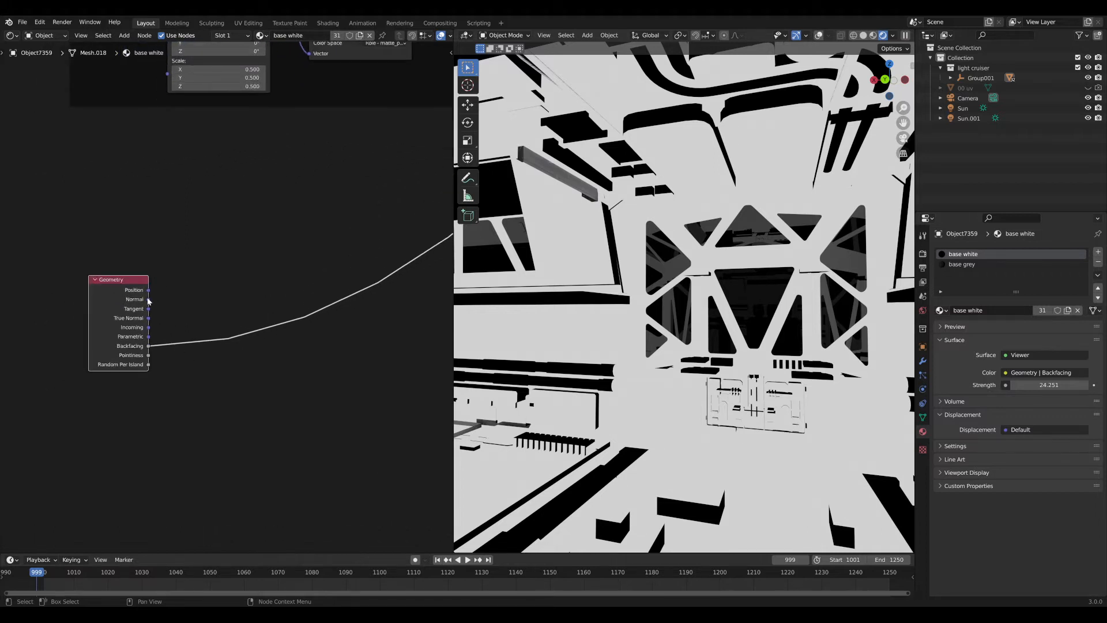
left_click_drag(148, 299, 247, 299)
left_click_drag(149, 299, 259, 285)
key("shift+a")
left_click(261, 284)
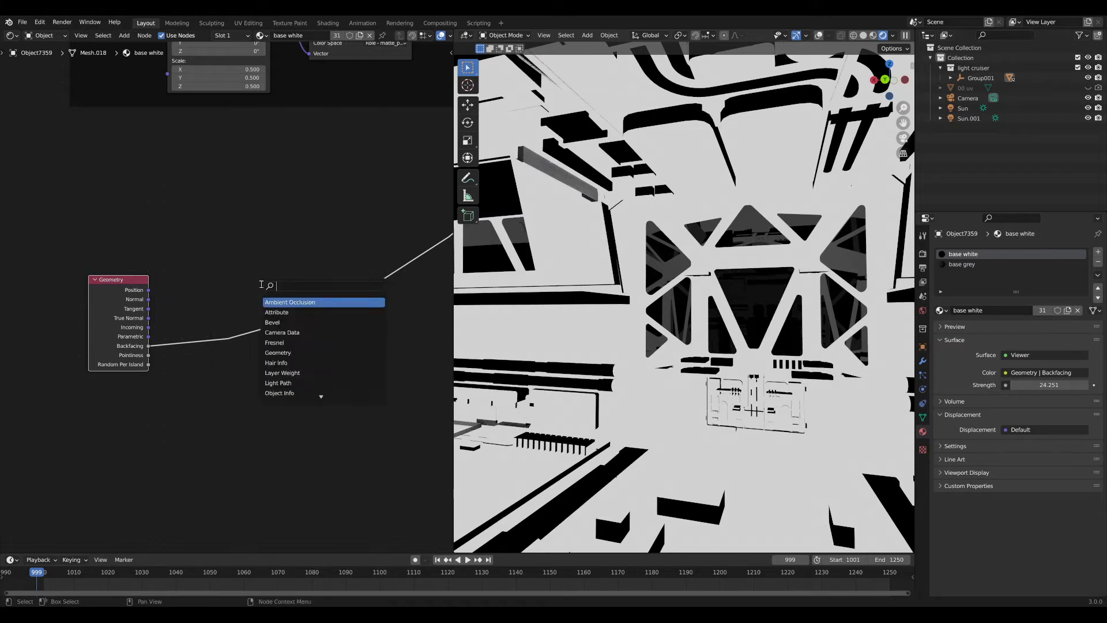
type("sep")
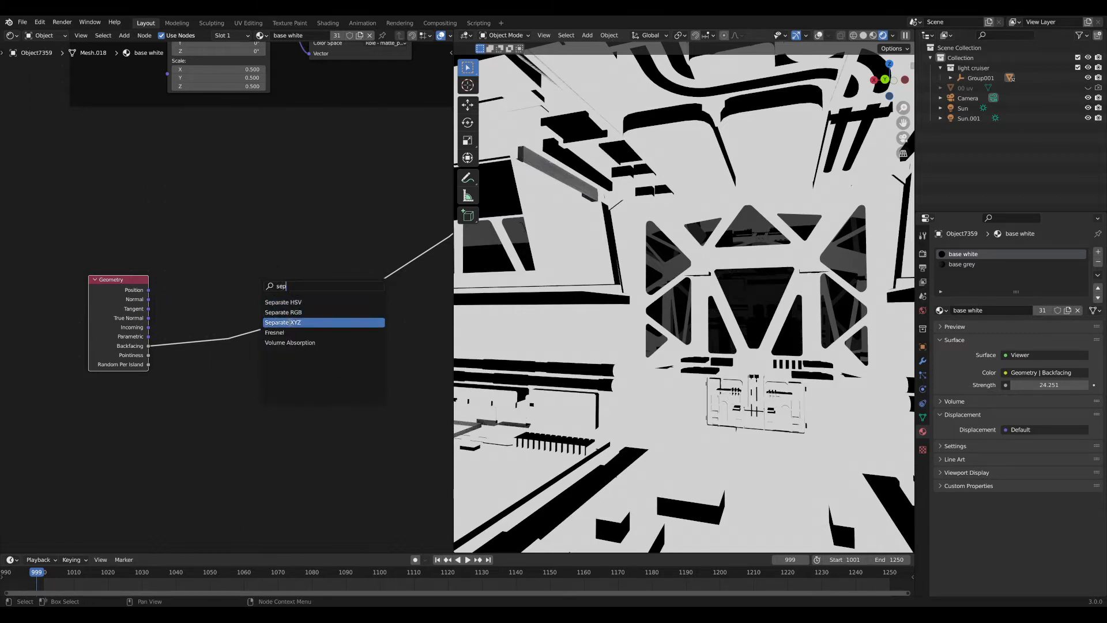
left_click(289, 323)
left_click(221, 283)
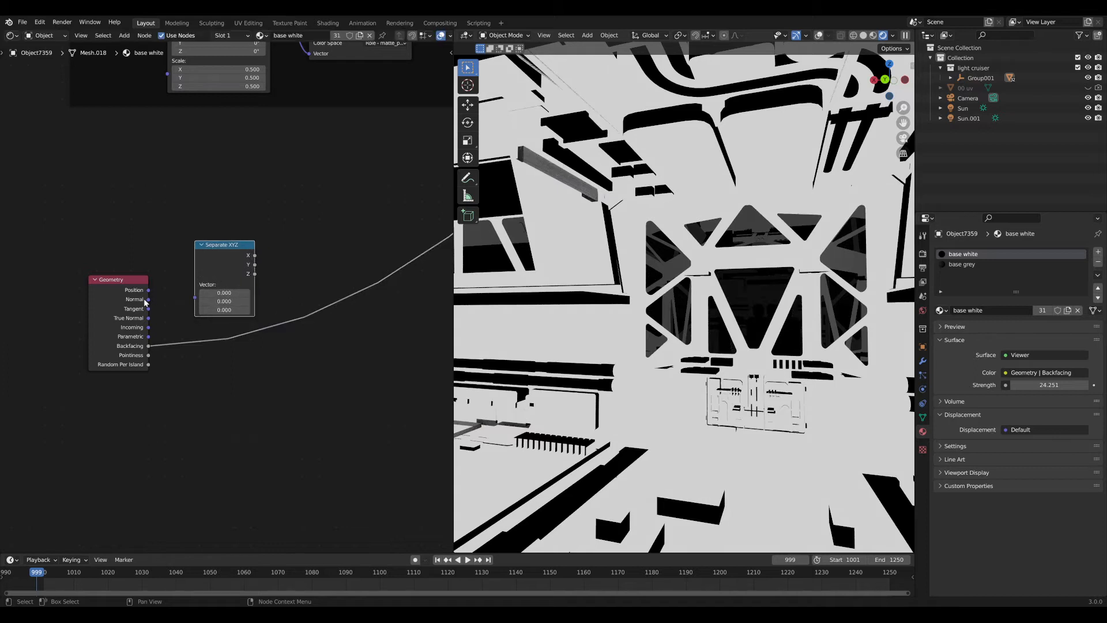
Wire the Geometry output into Separate XYZ's Vector and preview its Z component on the ship.
left_click_drag(148, 300, 199, 295)
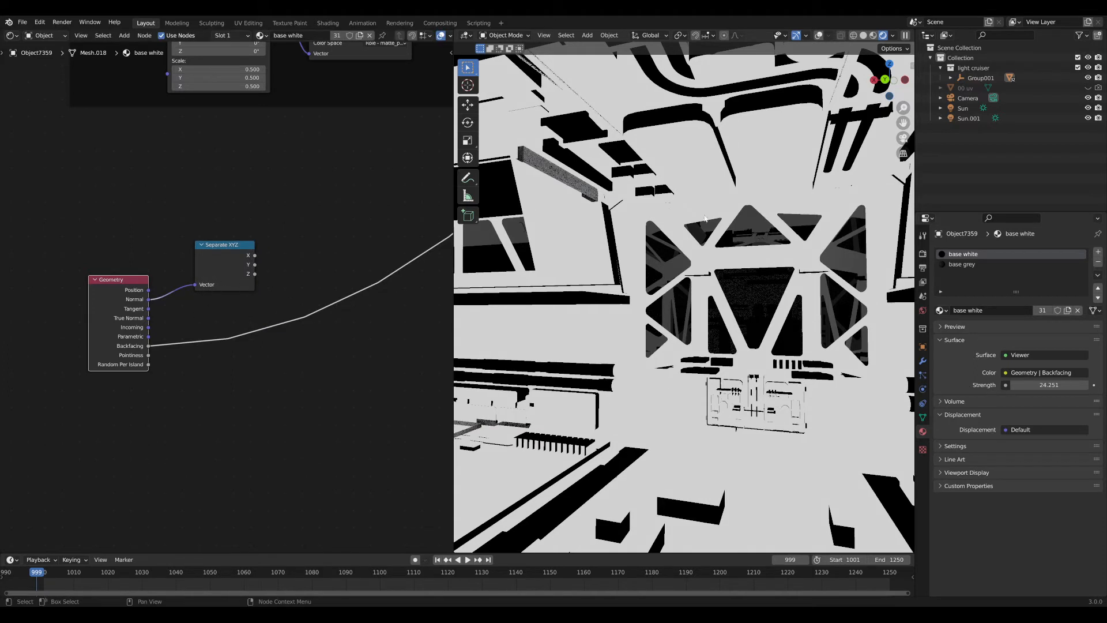
left_click(227, 268, "ctrl+shift")
left_click(227, 268, "ctrl+shift")
left_click(227, 268, "ctrl+shift")
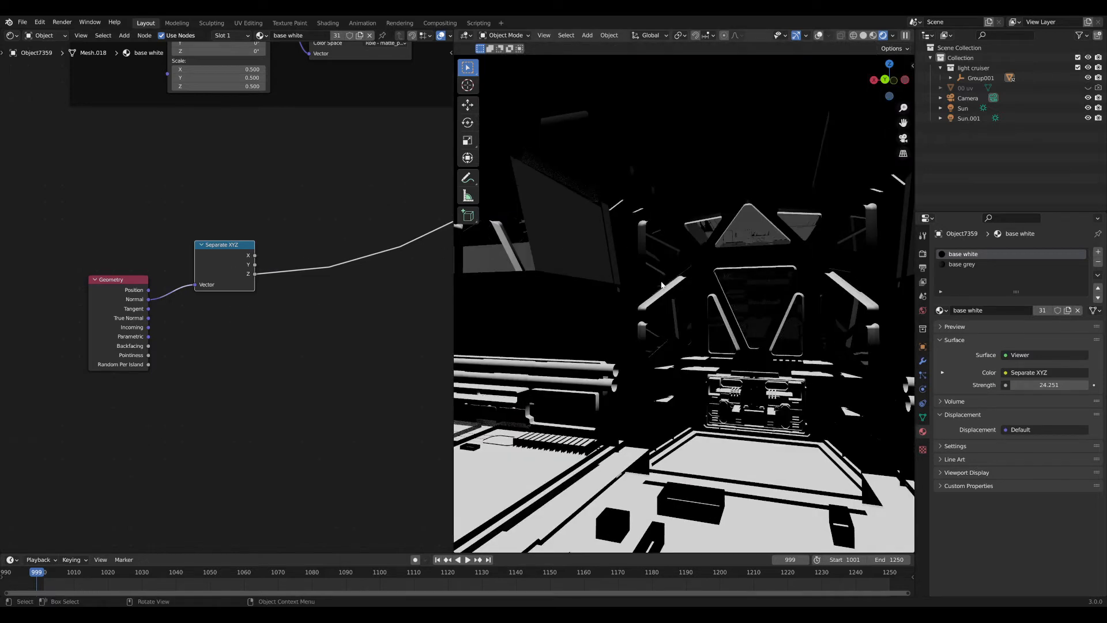
mouse_move(662, 284)
middle_mouse_down()
mouse_move(744, 300)
mouse_move(671, 297)
middle_mouse_up()
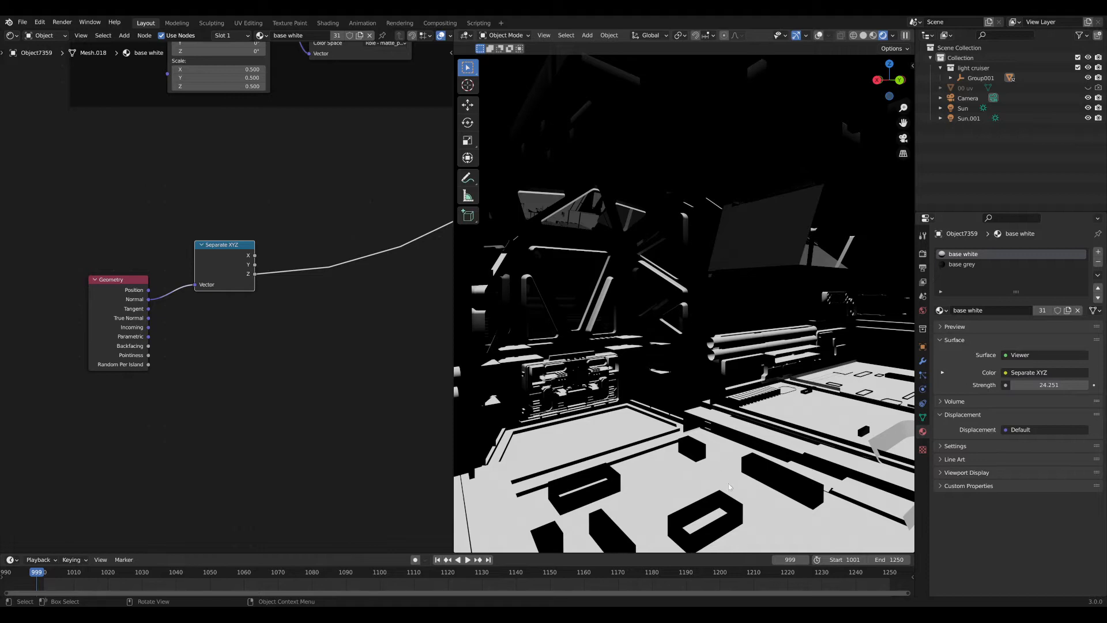
middle_click_drag(760, 401, 643, 322)
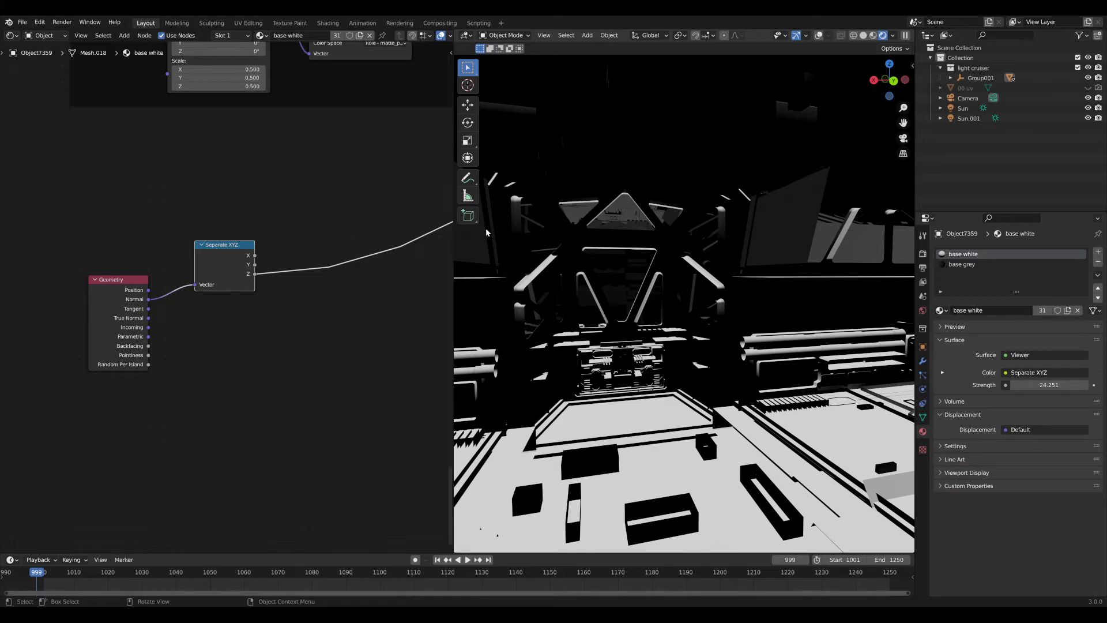
middle_click_drag(679, 177, 691, 141)
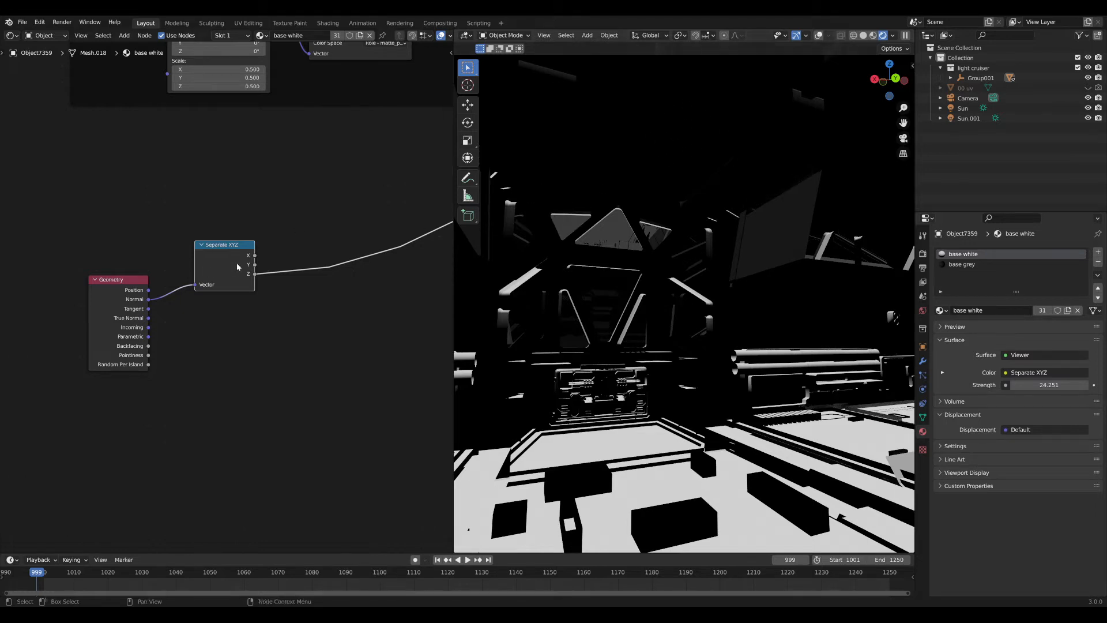
left_click_drag(237, 267, 232, 293)
Add a Map Range node after the Separate XYZ node's Z output.
key("shift+a")
left_click(315, 245)
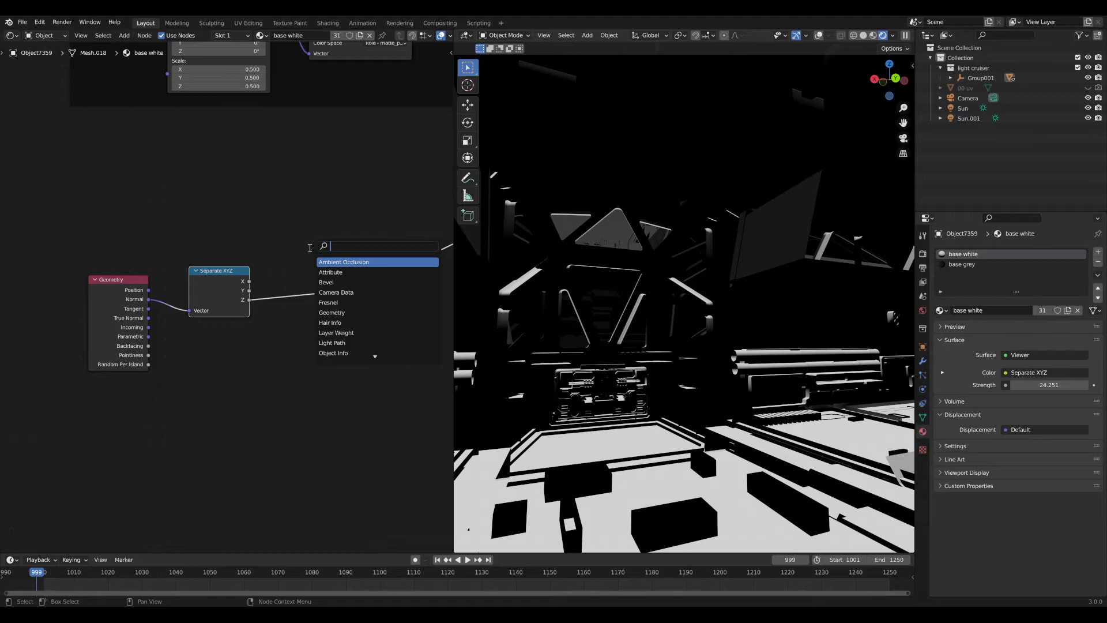
type("map")
left_click(331, 282)
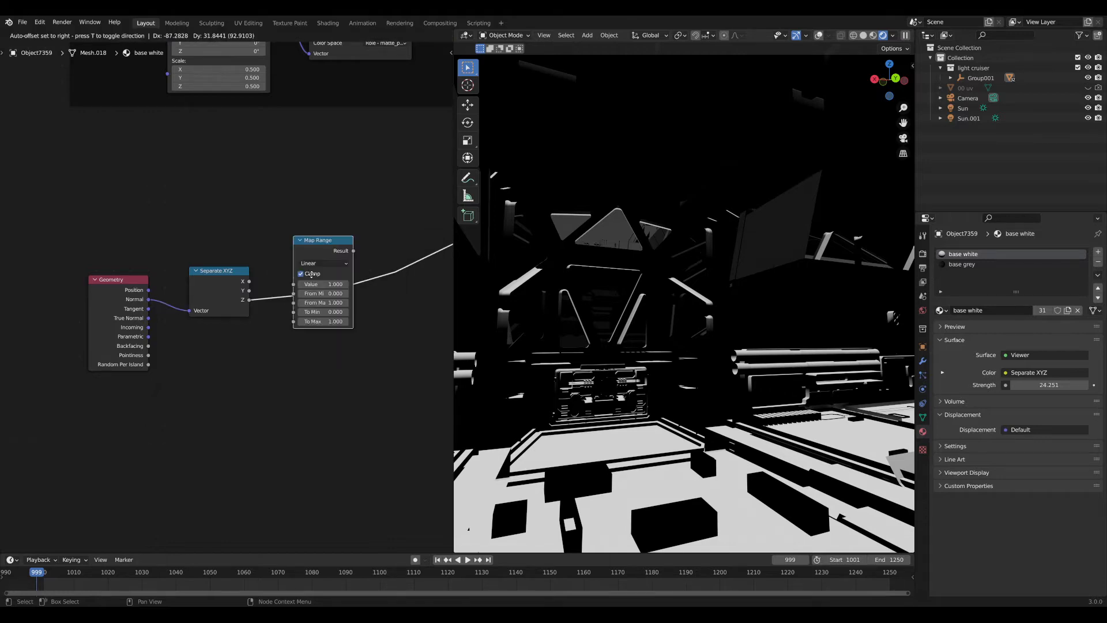
left_click(325, 292)
mouse_move(325, 292)
left_mouse_down()
mouse_move(297, 292)
mouse_move(327, 295)
left_mouse_up()
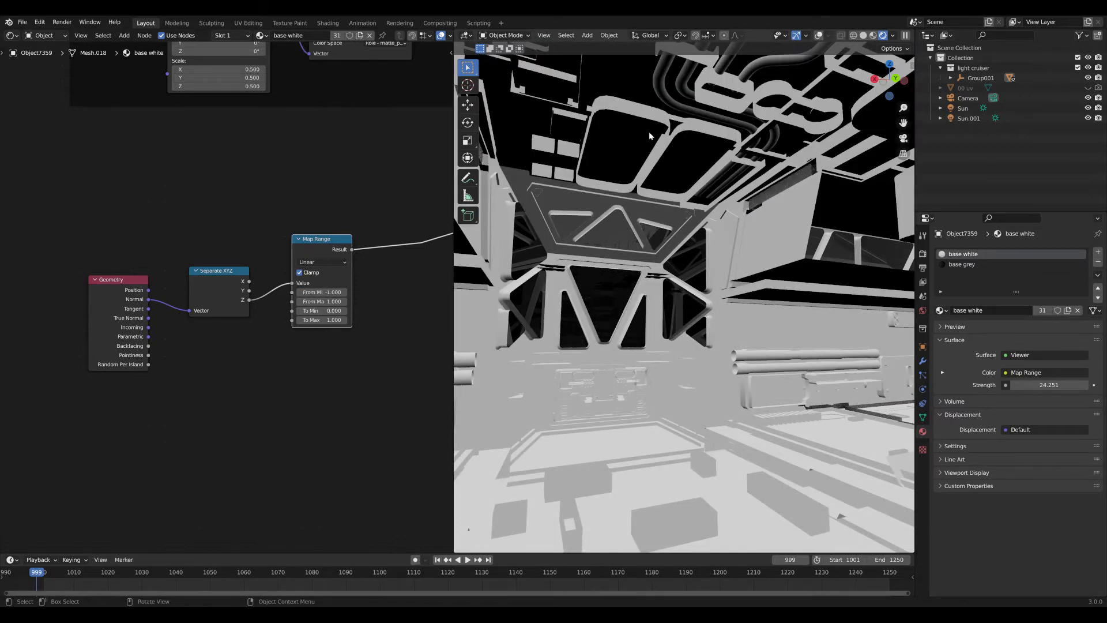
Set the Map Range From Min to 0 and From Max to -1.
middle_click_drag(648, 136, 545, 233)
middle_click_drag(641, 388, 701, 364)
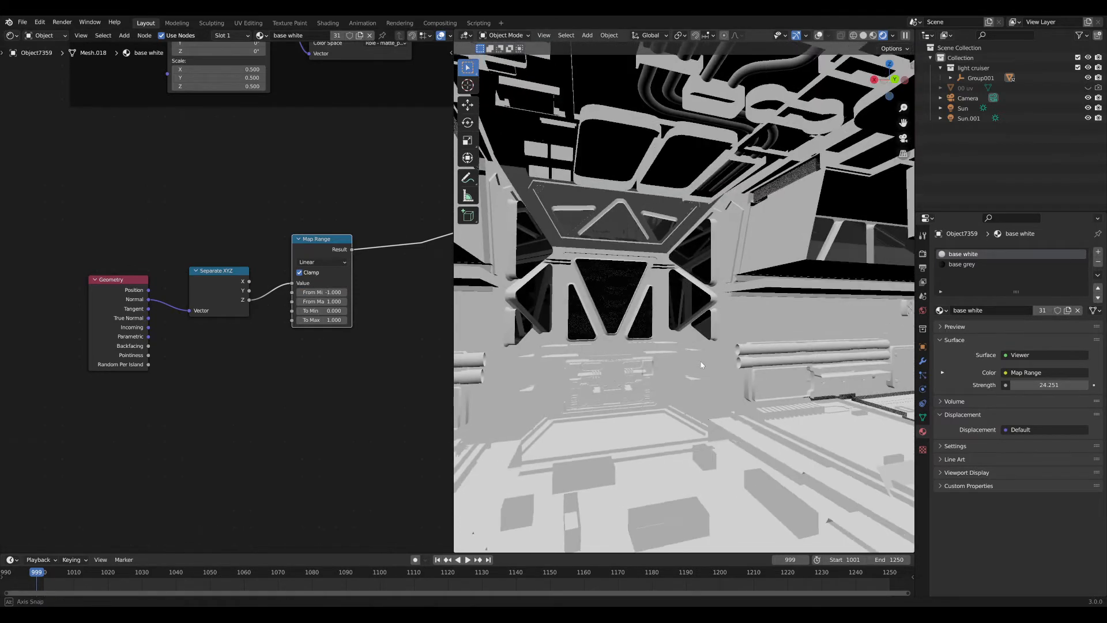
scroll(321, 331, "up", 2)
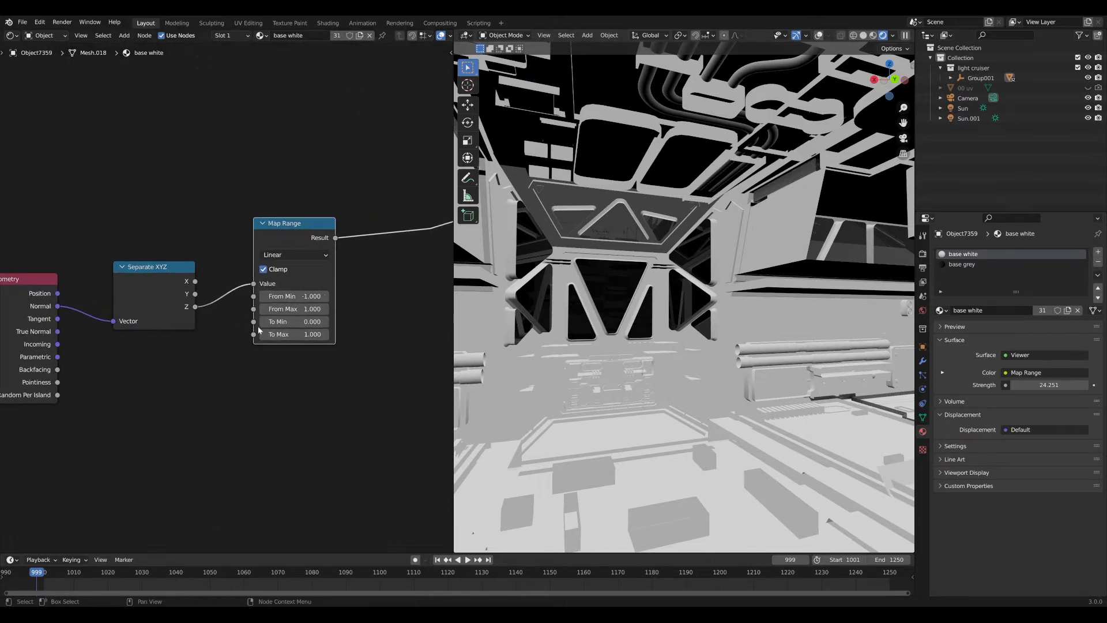
left_click(302, 310)
type("0")
key("Return")
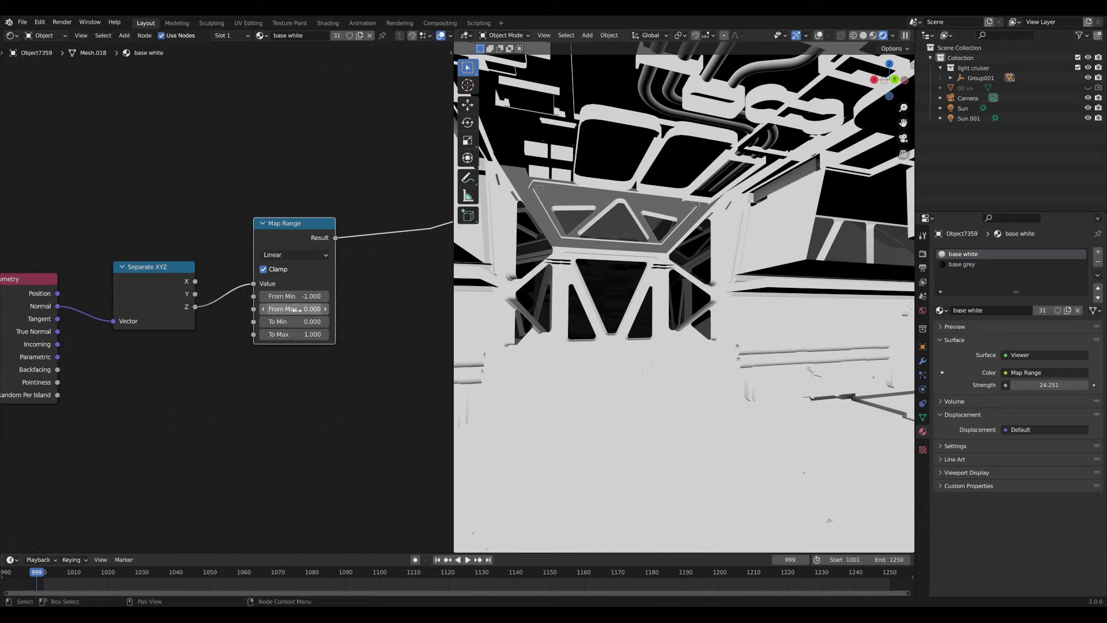
left_click(298, 297)
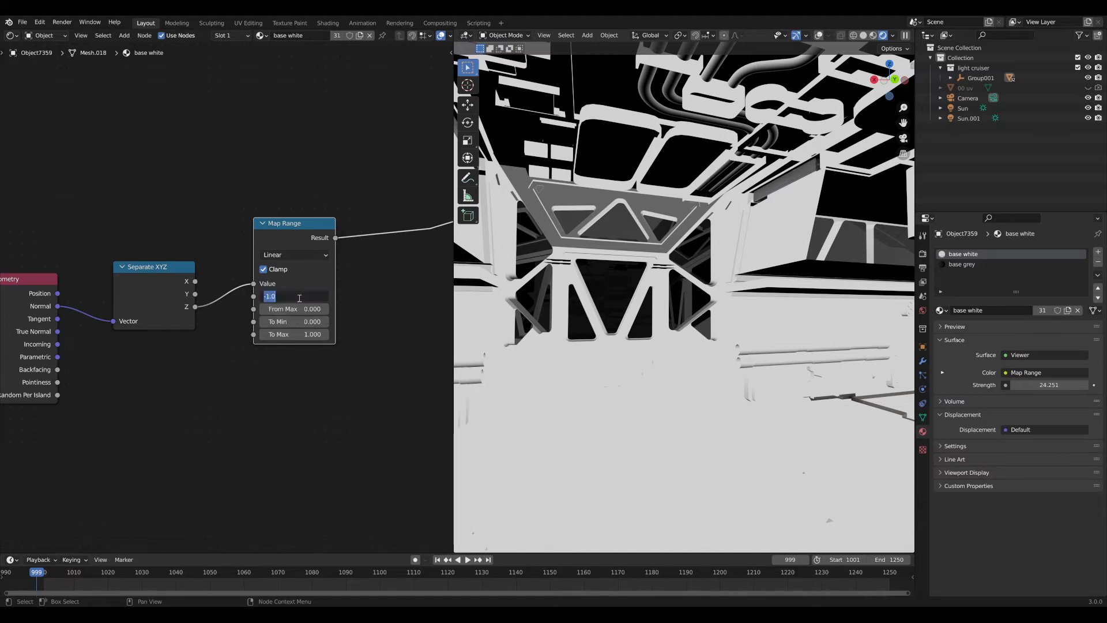
type("0")
key("Return")
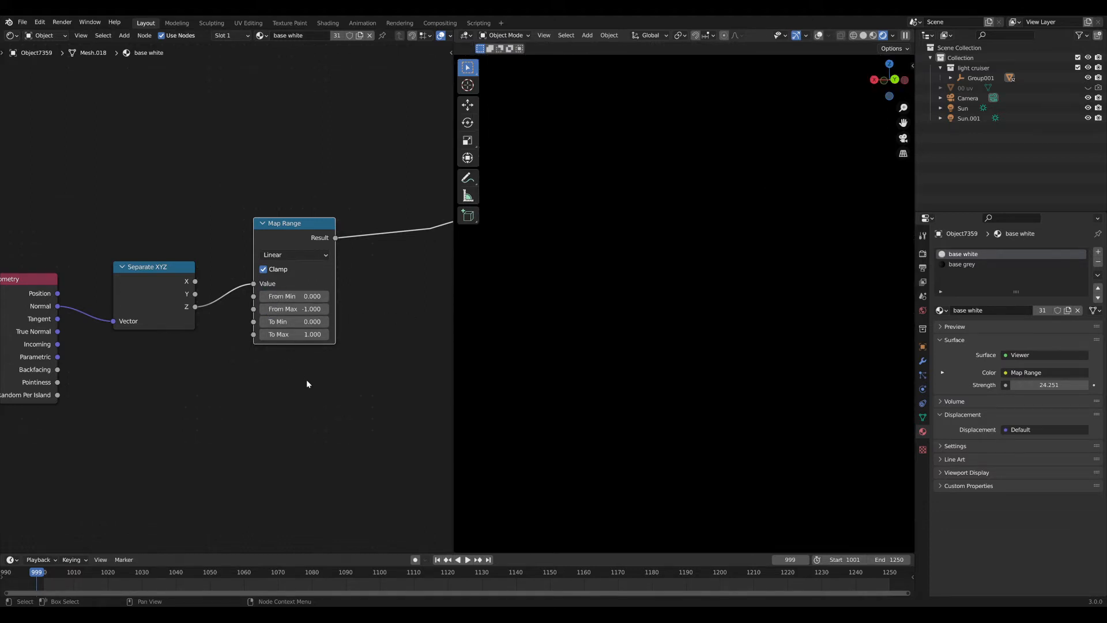
Orbit around the whole ship to confirm downward-facing surfaces preview white.
middle_click_drag(642, 299, 583, 275)
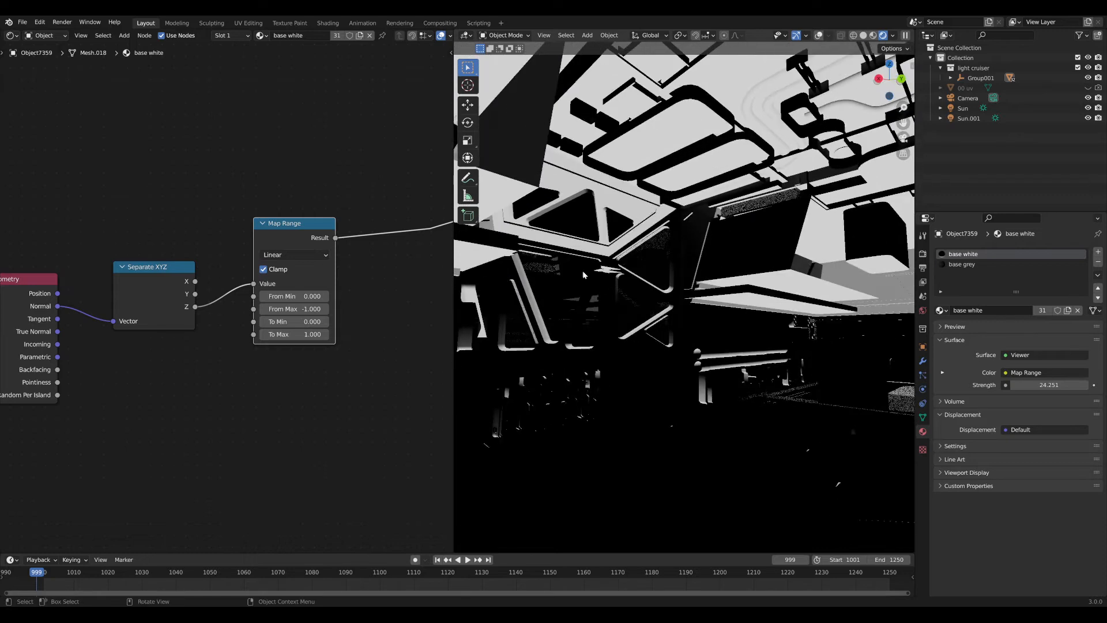
left_click_drag(295, 249, 291, 267)
middle_click_drag(640, 288, 668, 278)
scroll(718, 251, "down", 1)
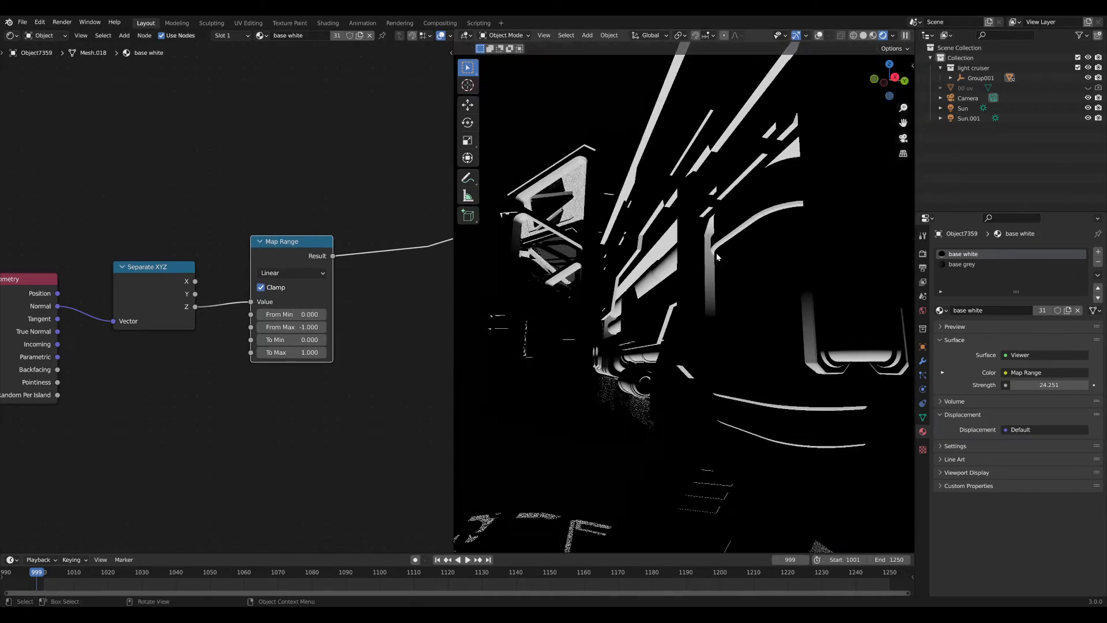
scroll(697, 261, "up", 1)
scroll(691, 234, "down", 2)
middle_click_drag(691, 234, 665, 335)
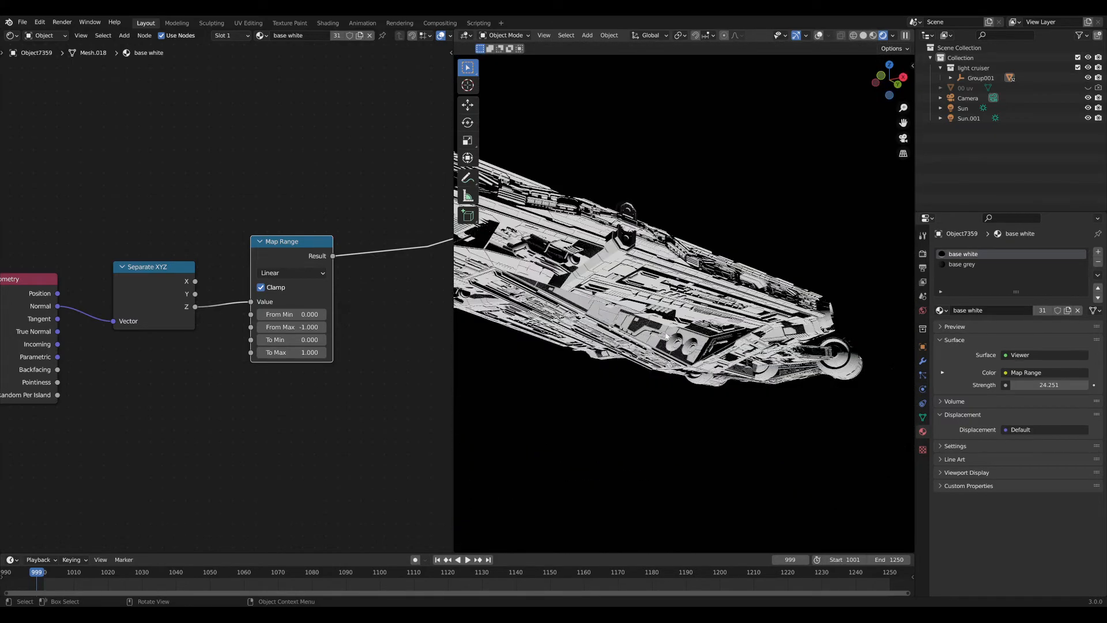
scroll(665, 335, "down", 3)
middle_click_drag(324, 266, 268, 263)
scroll(313, 300, "down", 4)
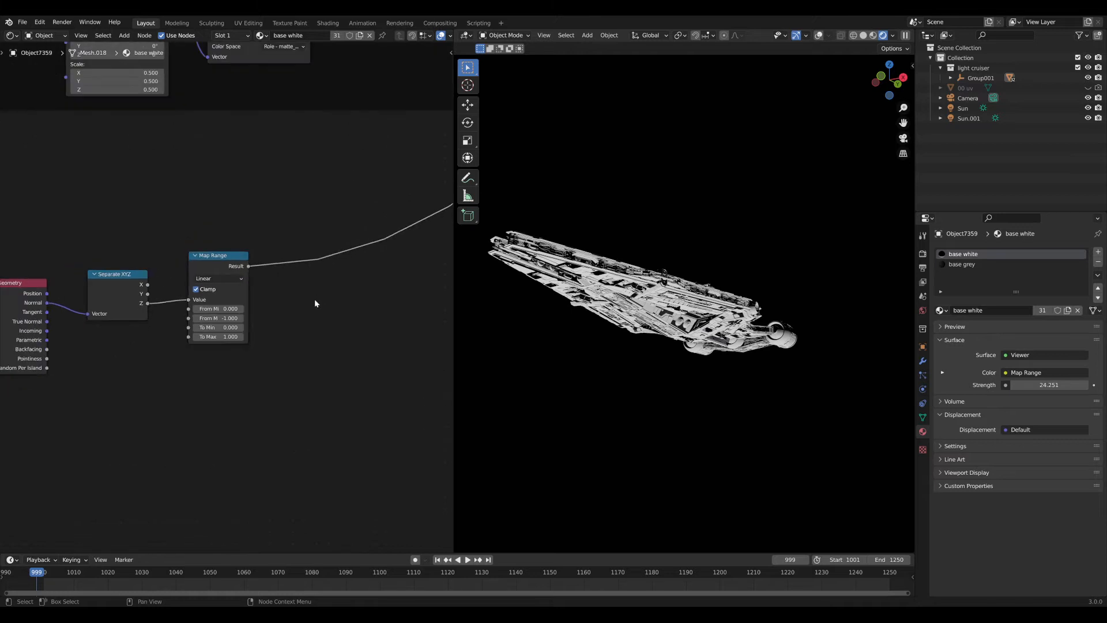
Multiply the Map Range result by Geometry Backfacing using a Mix node set to Multiply.
scroll(250, 339, "up", 2)
key("shift+a")
type("mi")
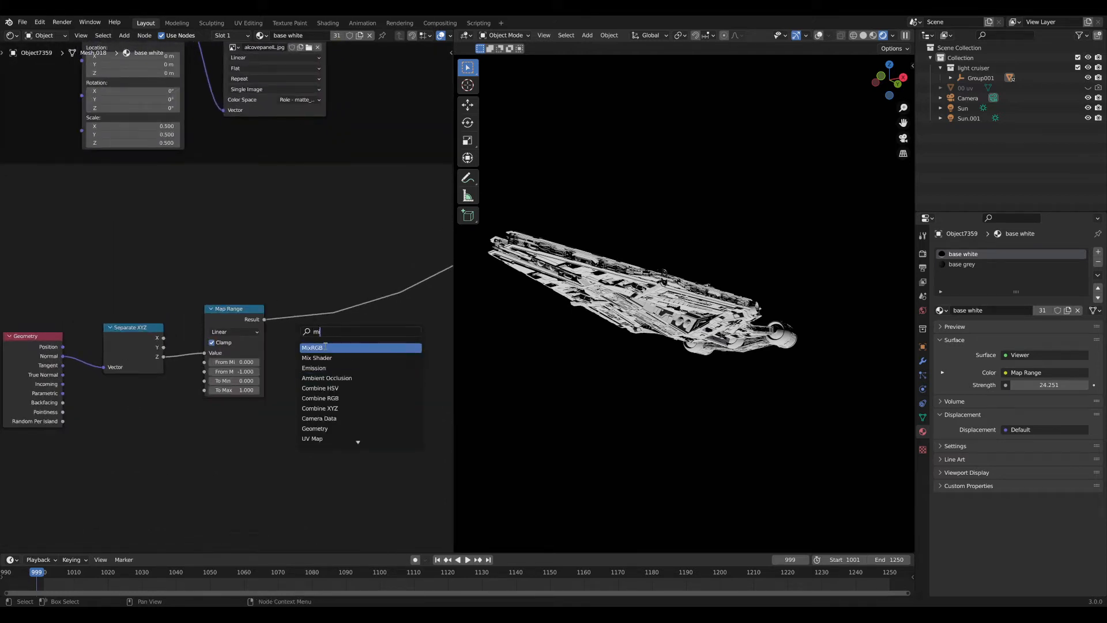
key("Return")
left_click(317, 309)
scroll(296, 282, "down", 4)
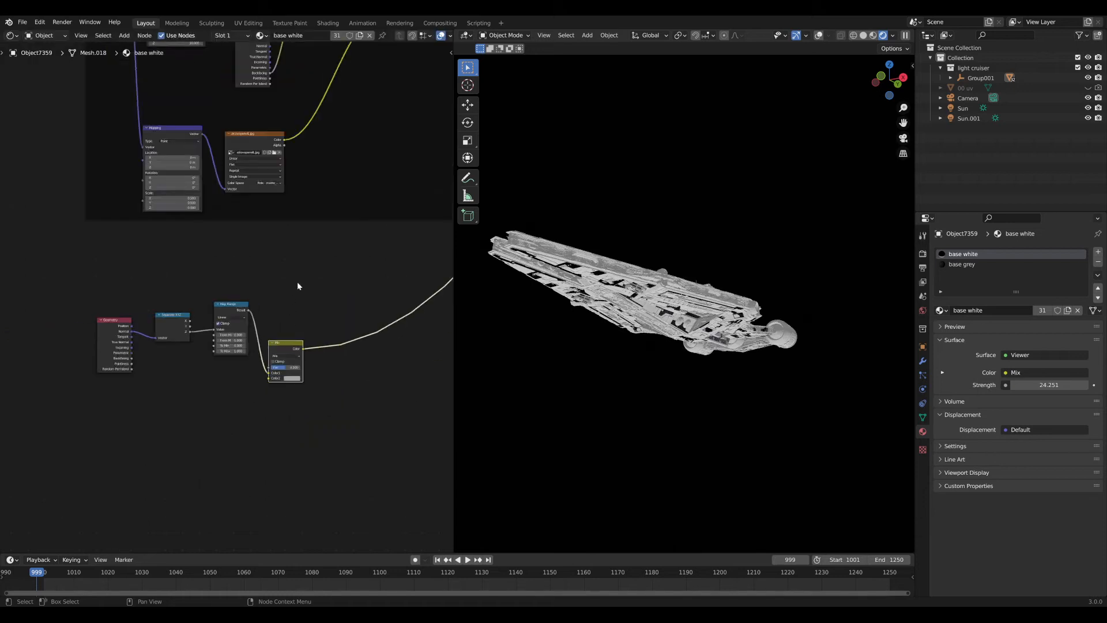
scroll(173, 369, "up", 4)
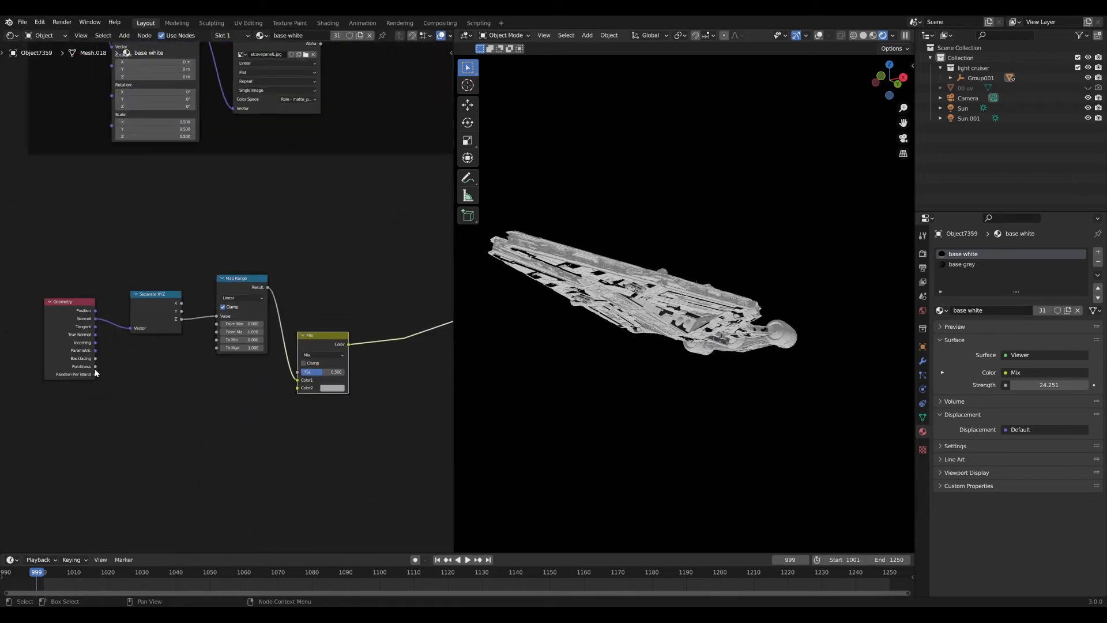
left_click_drag(95, 359, 294, 387)
left_click(321, 355)
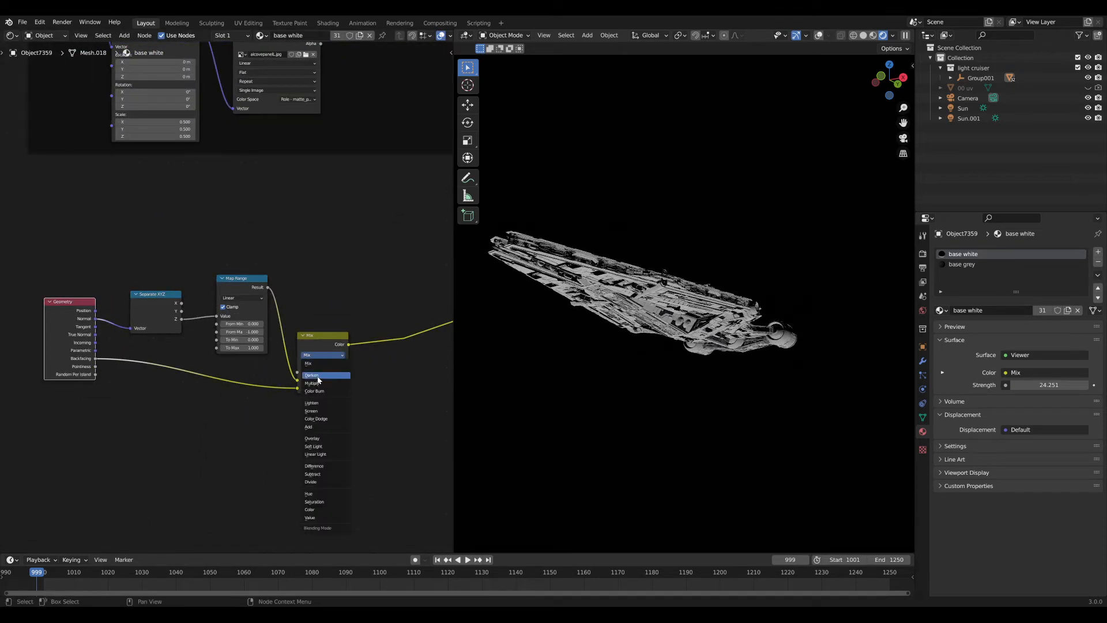
left_click(321, 383)
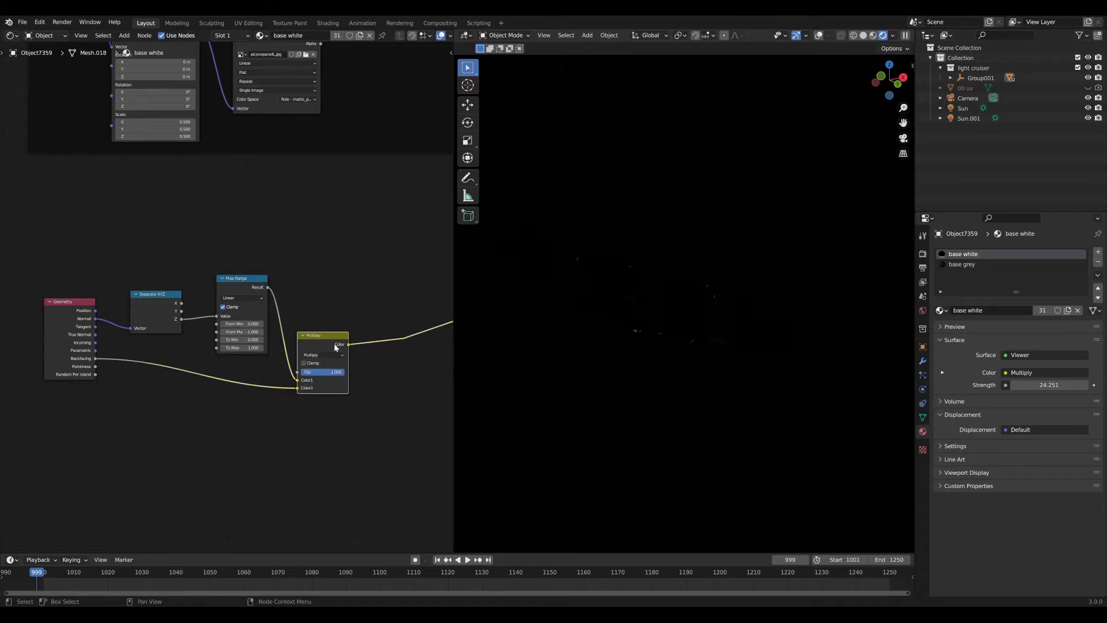
left_click_drag(334, 343, 333, 311)
middle_click_drag(707, 292, 677, 338)
scroll(723, 294, "up", 4)
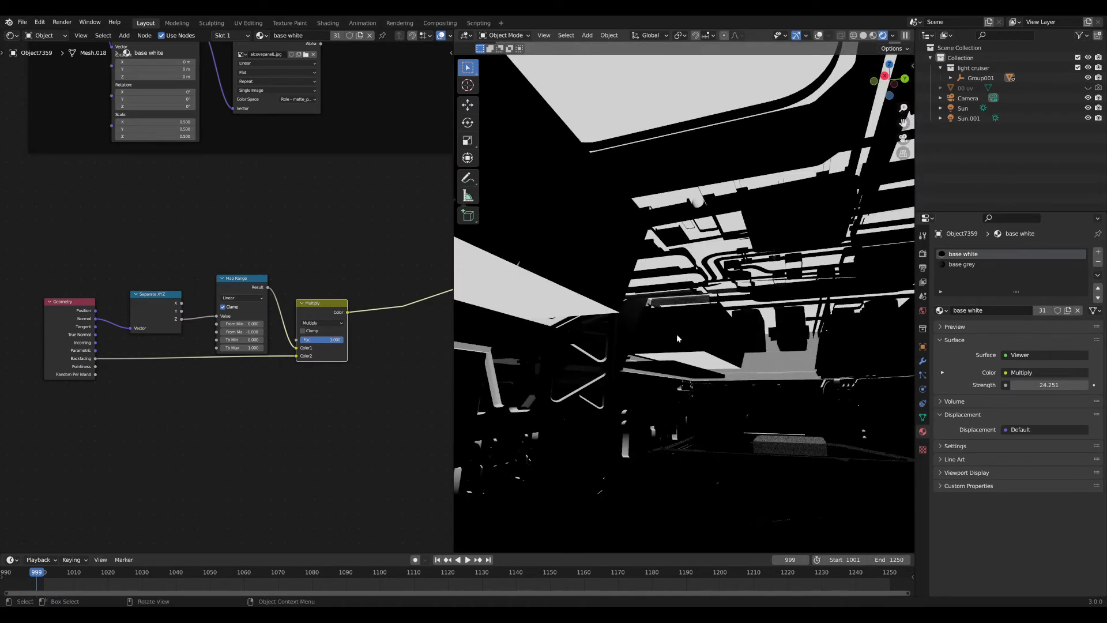
middle_click_drag(719, 270, 671, 366)
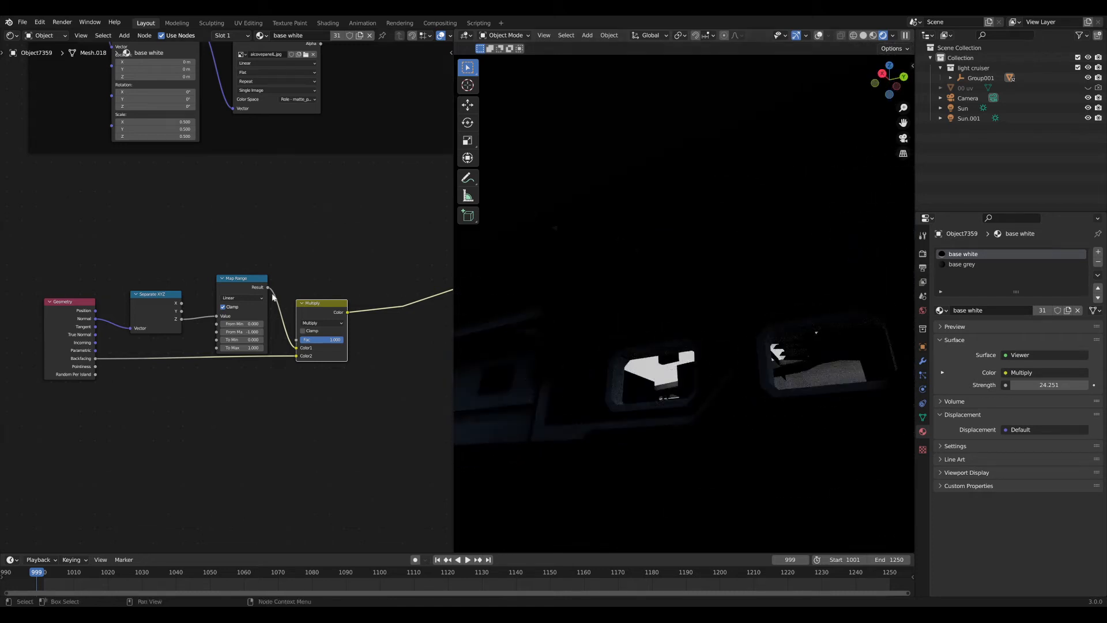
Chain a duplicate Multiply node onto the output link with a white second colour.
scroll(230, 317, "down", 7)
middle_click_drag(272, 297, 195, 324)
scroll(196, 323, "up", 6)
middle_click_drag(273, 248, 264, 309)
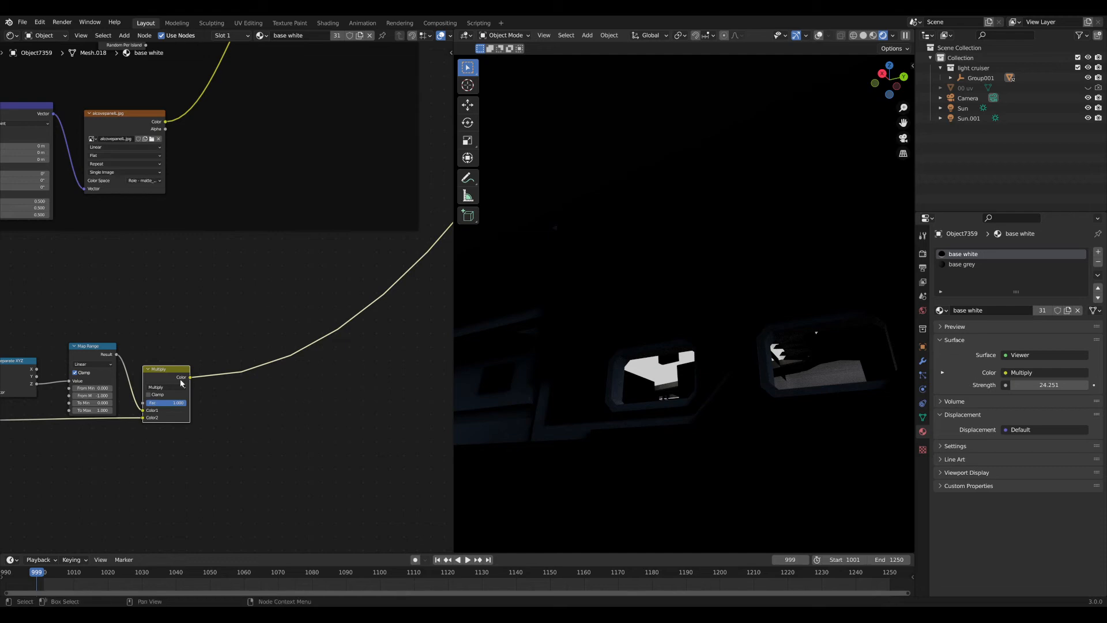
key("shift+d")
left_click(249, 376)
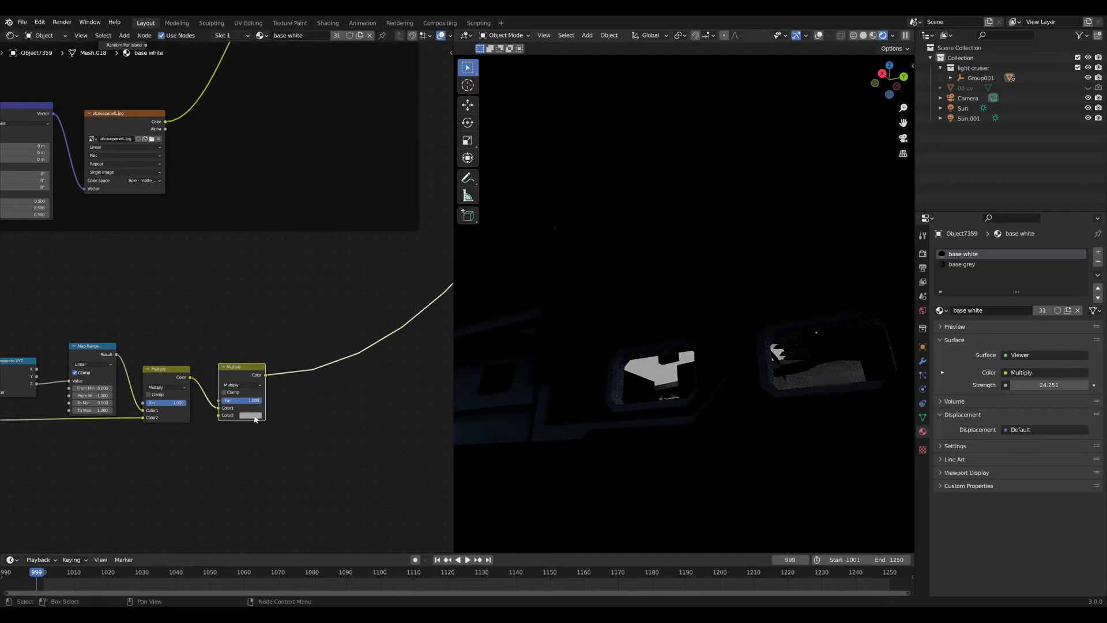
left_click(253, 414)
key("Return")
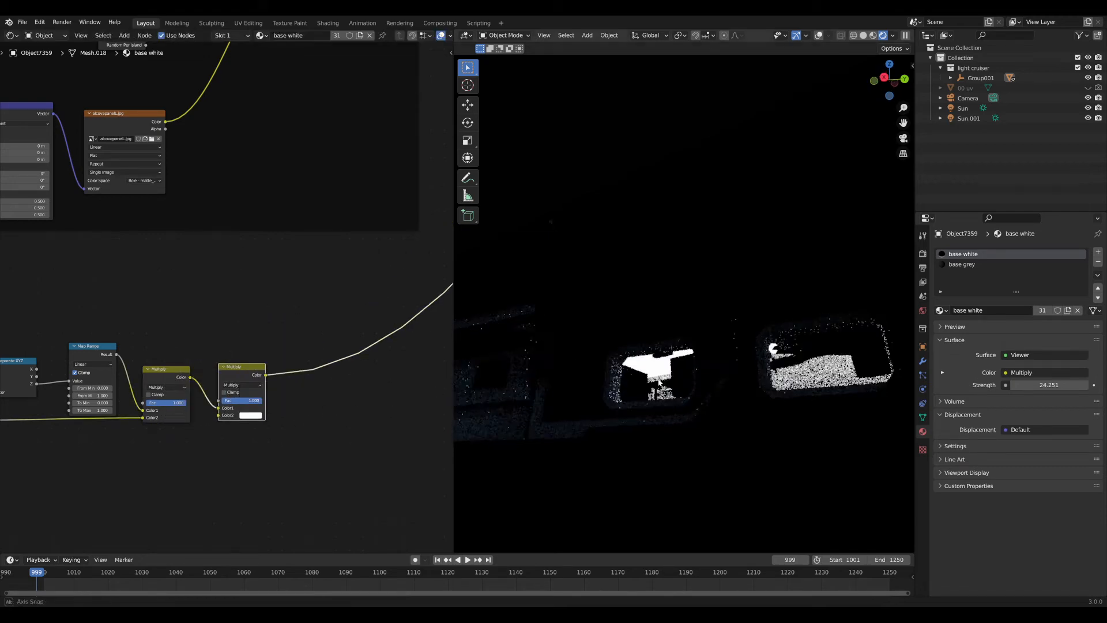
middle_click_drag(655, 360, 675, 390)
scroll(674, 389, "down", 3)
middle_click_drag(342, 360, 297, 388)
scroll(196, 435, "down", 5)
scroll(196, 435, "up", 2)
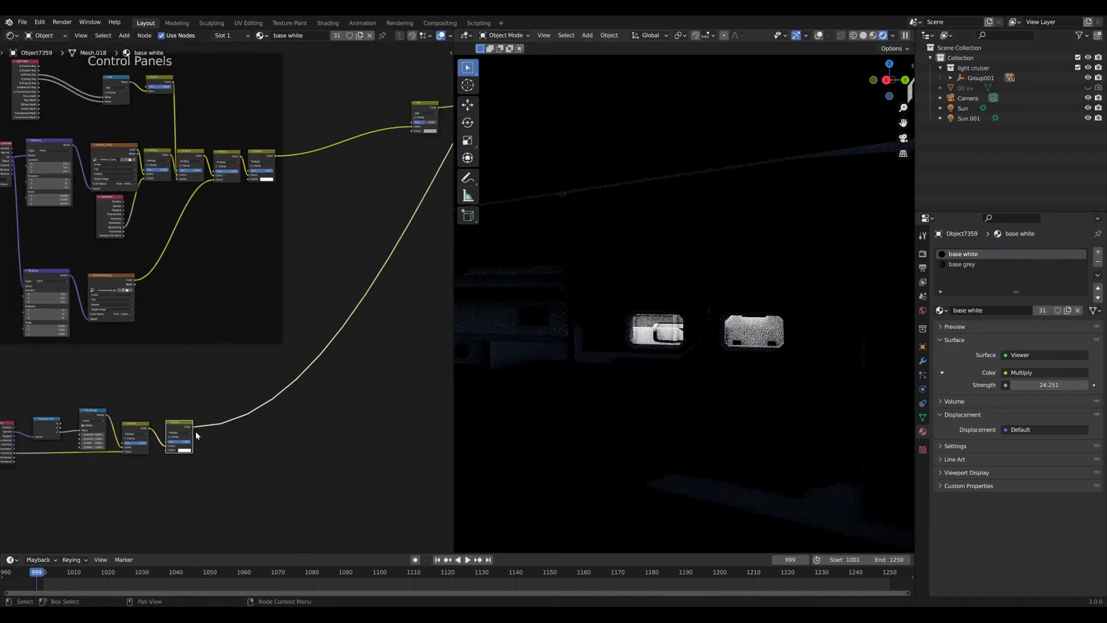
Connect the last Multiply output to the Add node's second colour and preview the Add result.
left_click_drag(193, 426, 412, 132)
middle_click_drag(403, 154, 244, 277)
scroll(318, 250, "down", 4)
middle_click_drag(318, 250, 255, 318)
scroll(239, 274, "up", 2)
left_click(210, 323)
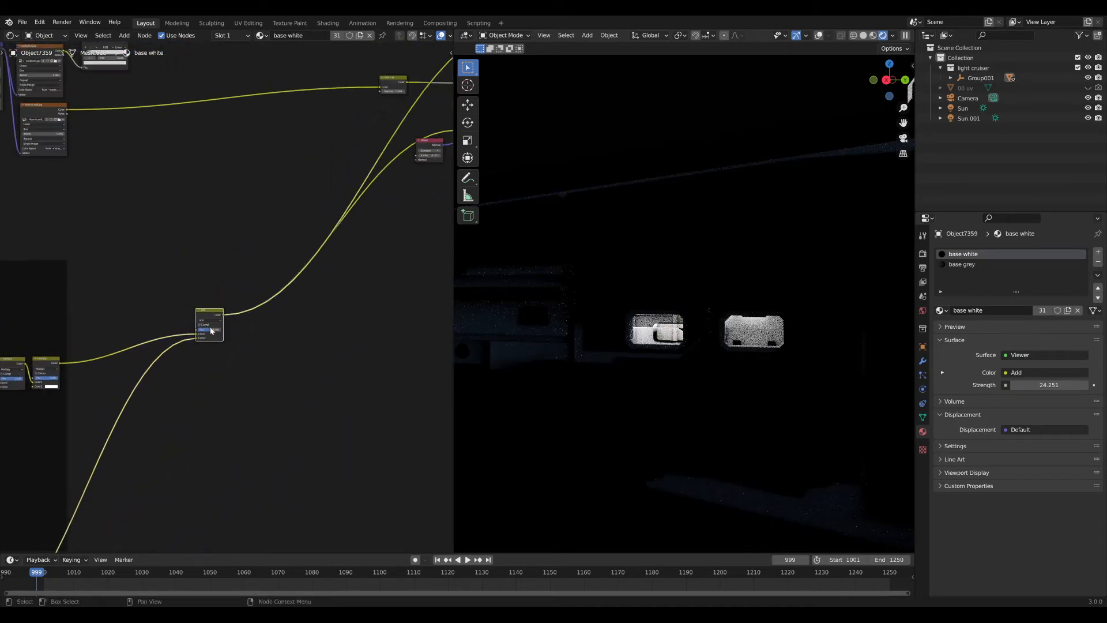
scroll(231, 320, "down", 2)
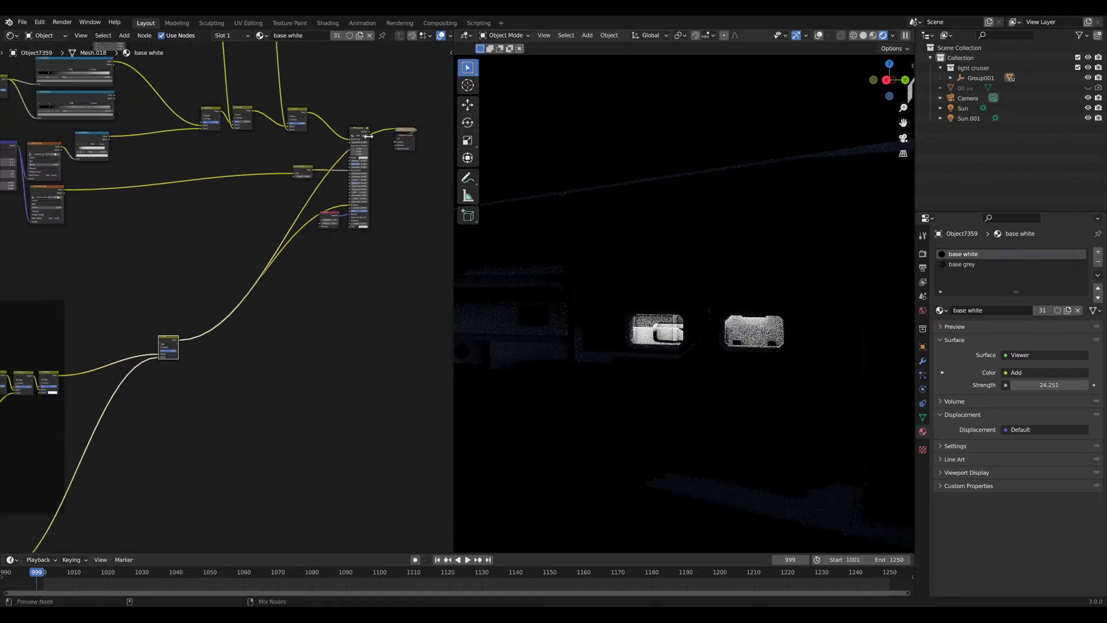
Restore the PBR Stylistic shader as the material output and inspect the grey hull and tower.
left_click(364, 134, "ctrl+shift")
middle_click_drag(639, 330, 727, 356)
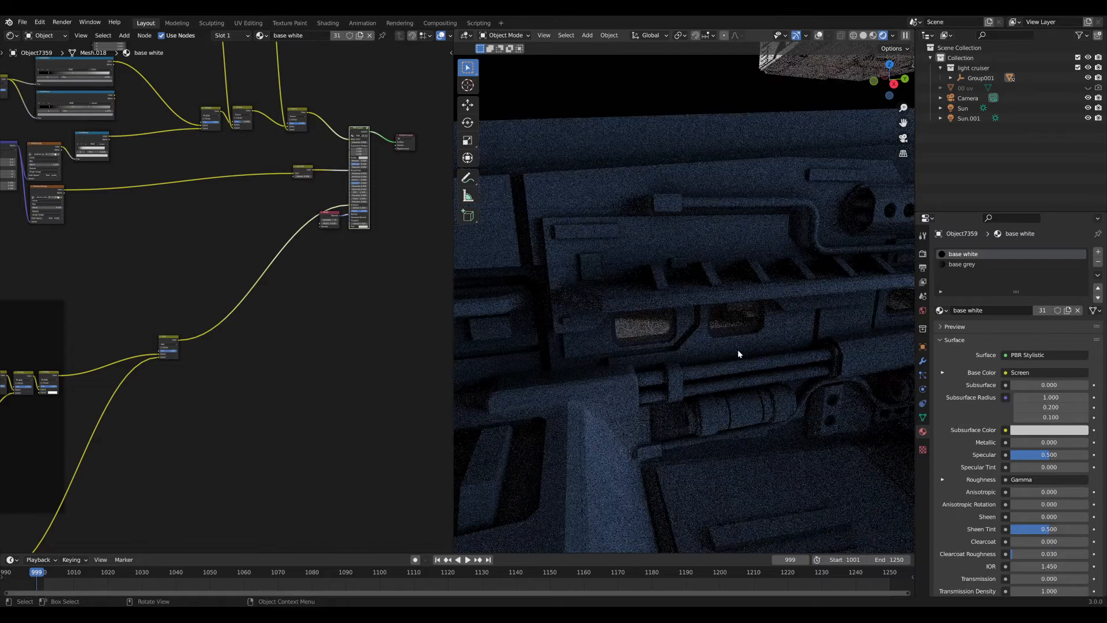
scroll(735, 301, "down", 6)
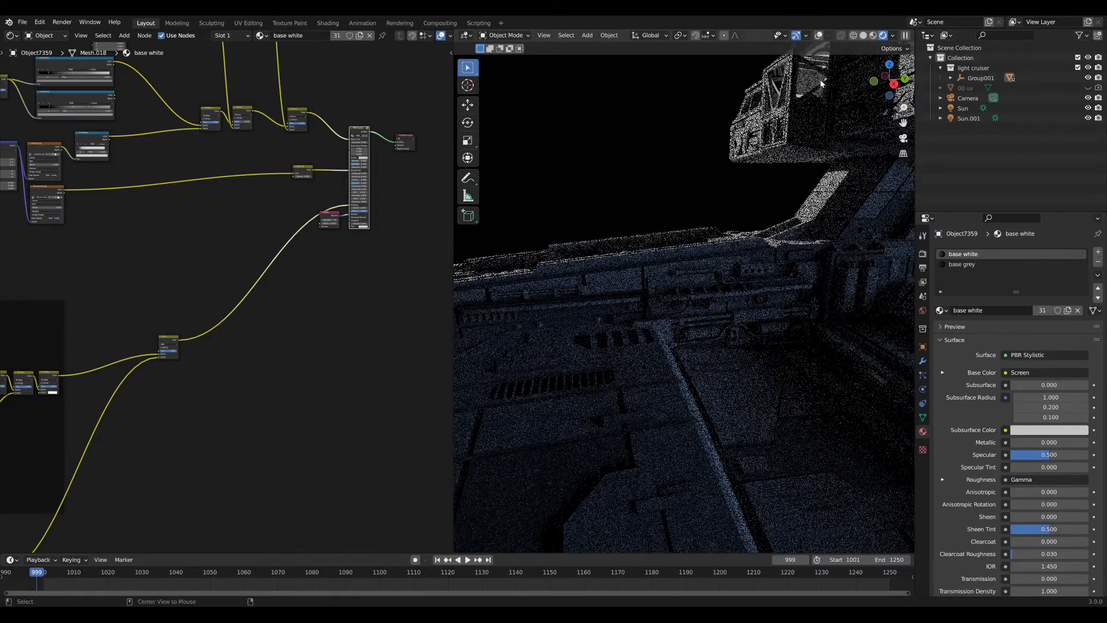
middle_click_drag(819, 81, 703, 200, "shift")
scroll(686, 213, "up", 5)
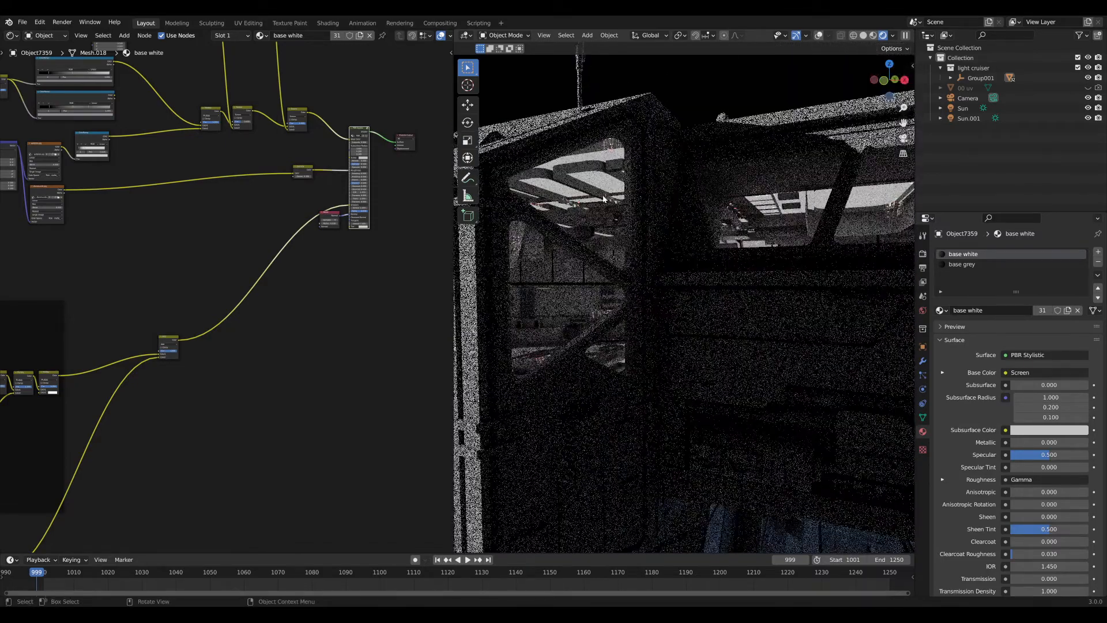
middle_click_drag(603, 196, 651, 287)
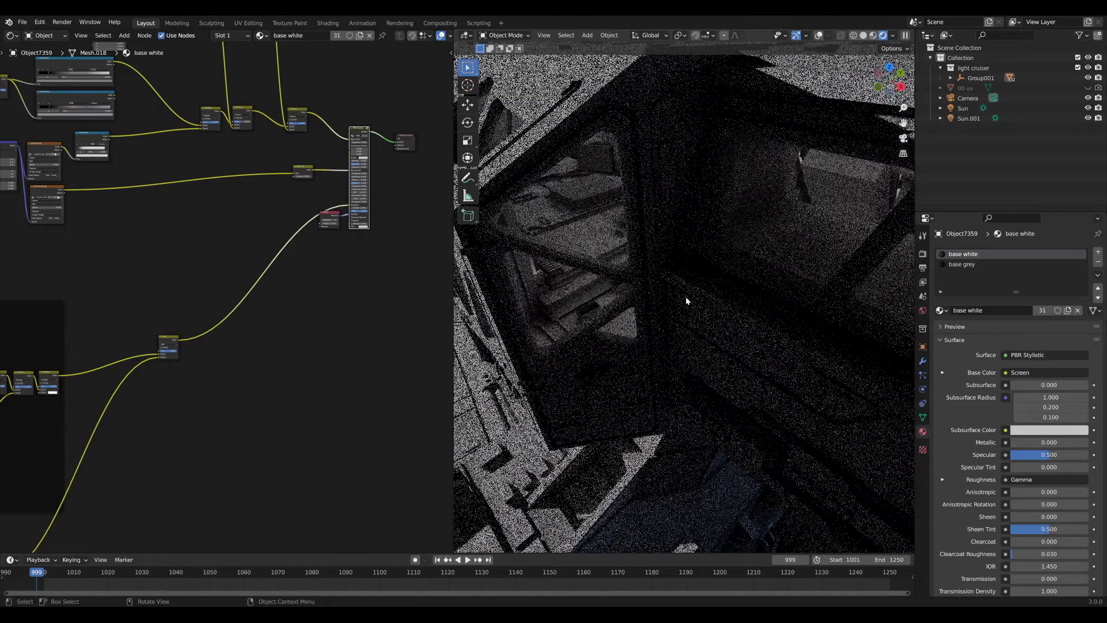
scroll(670, 295, "down", 6)
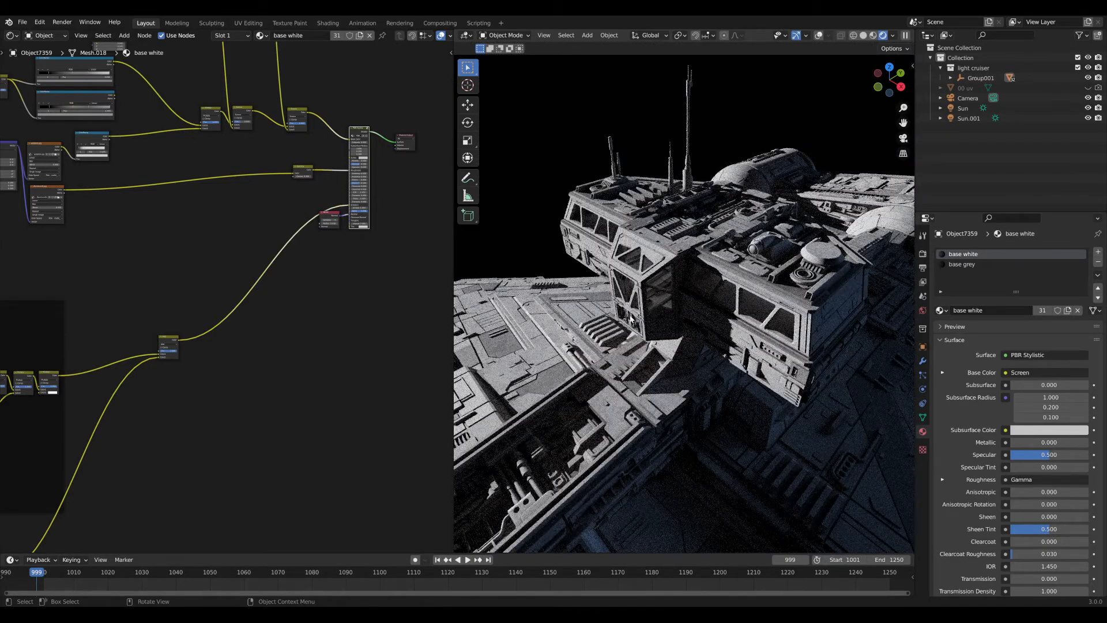
middle_click_drag(630, 319, 640, 260)
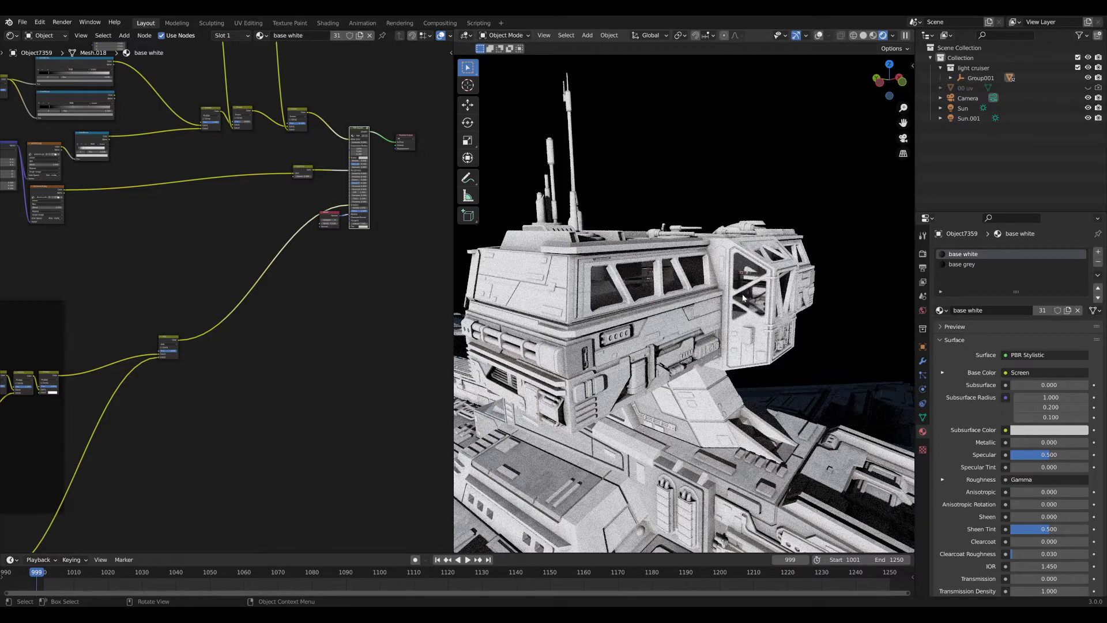
middle_click_drag(742, 297, 630, 323)
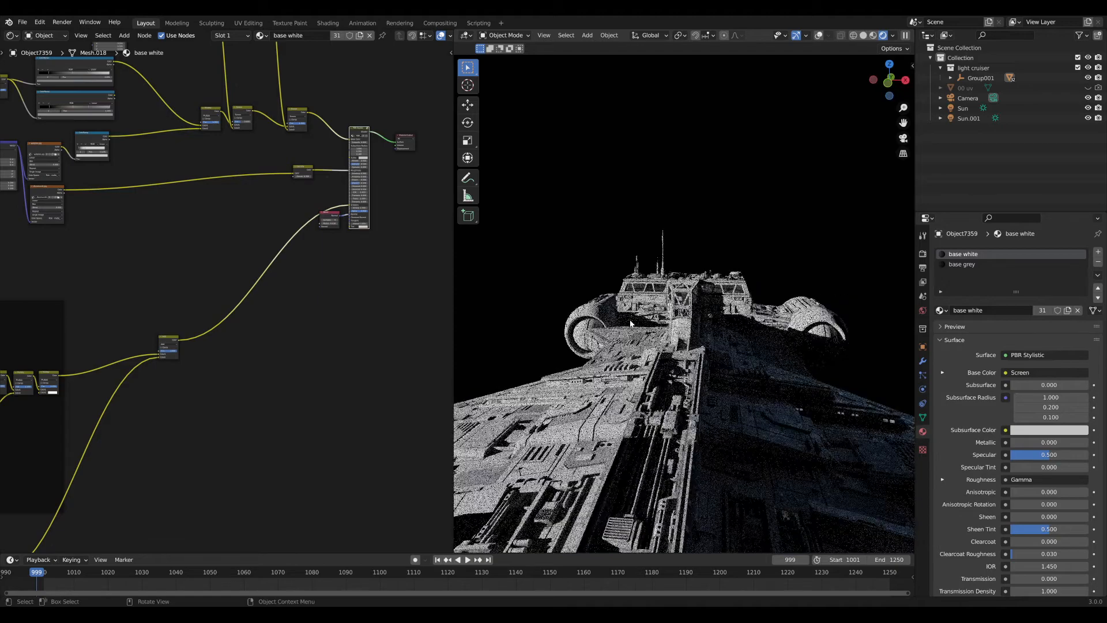
middle_click_drag(840, 415, 687, 376)
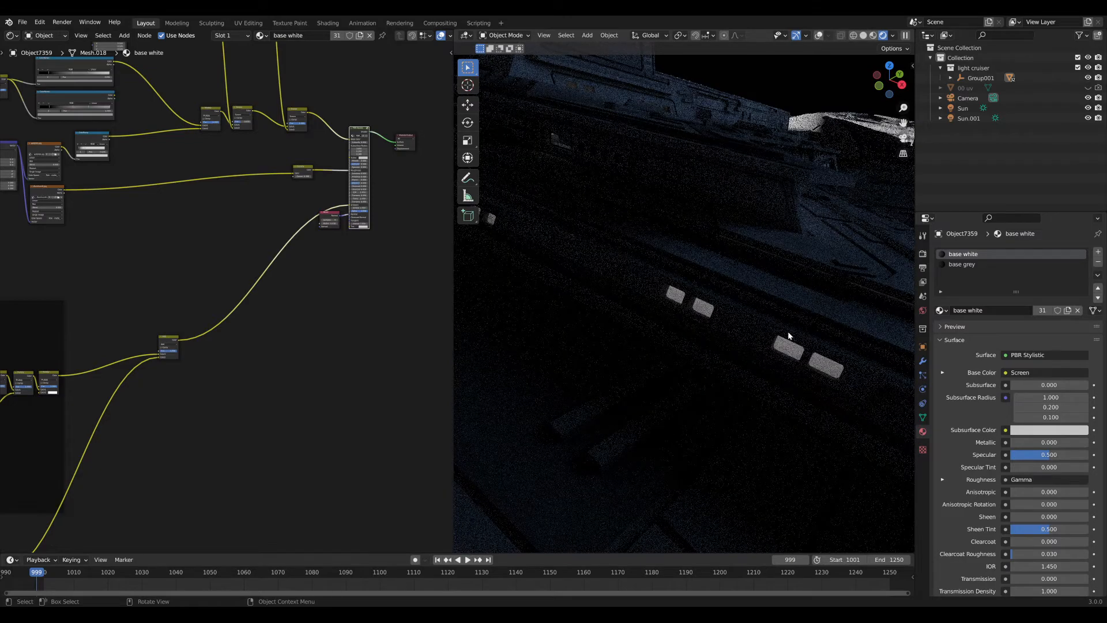
middle_click_drag(756, 340, 800, 320)
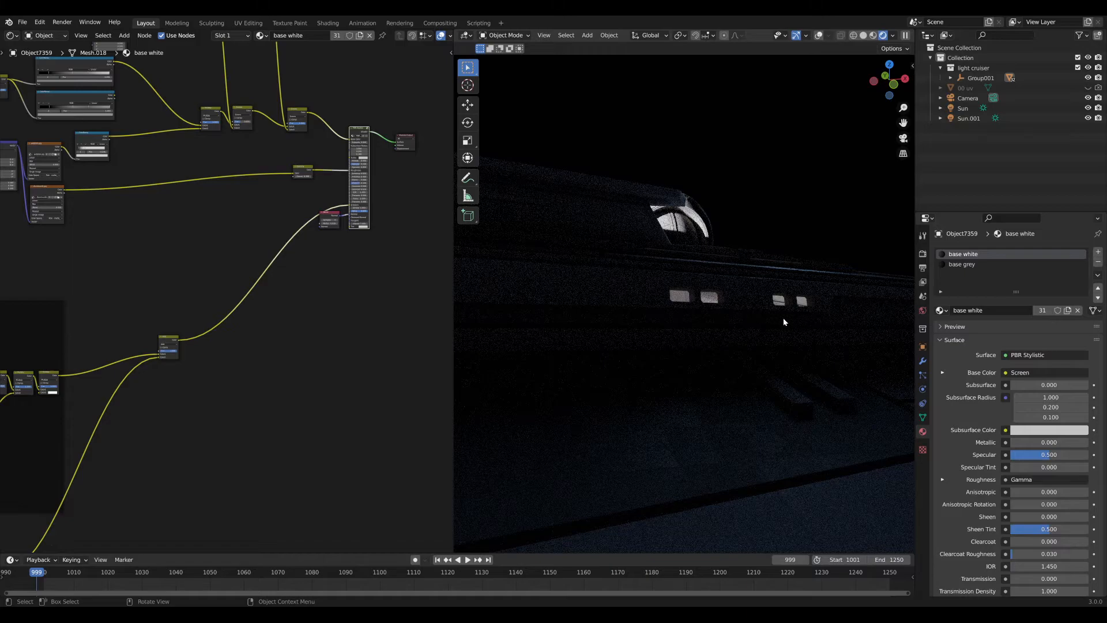
middle_click_drag(783, 321, 729, 316)
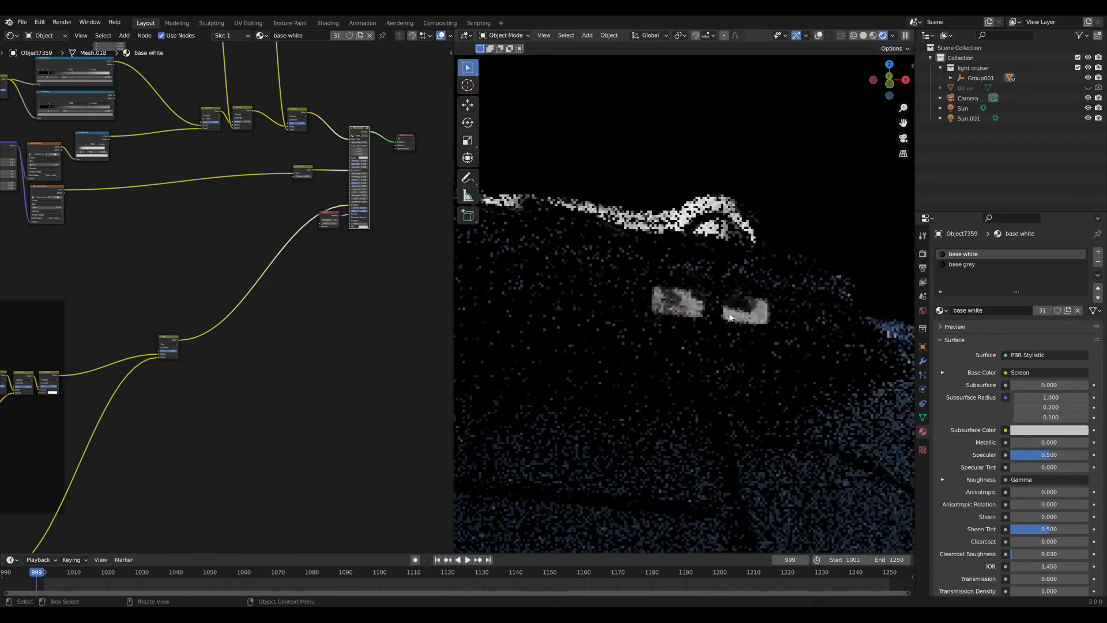
Shift the last Multiply node right and insert a duplicate Multiply node between them.
middle_click_drag(220, 442, 331, 320)
scroll(331, 319, "down", 5)
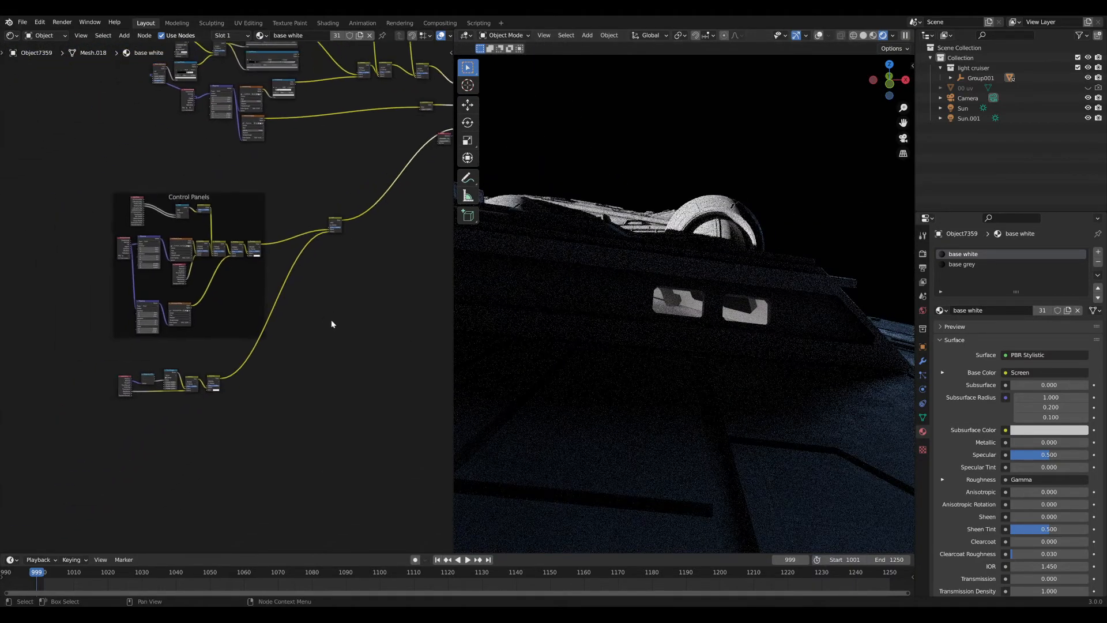
scroll(331, 320, "up", 11)
middle_click_drag(229, 421, 341, 282)
scroll(282, 348, "up", 5)
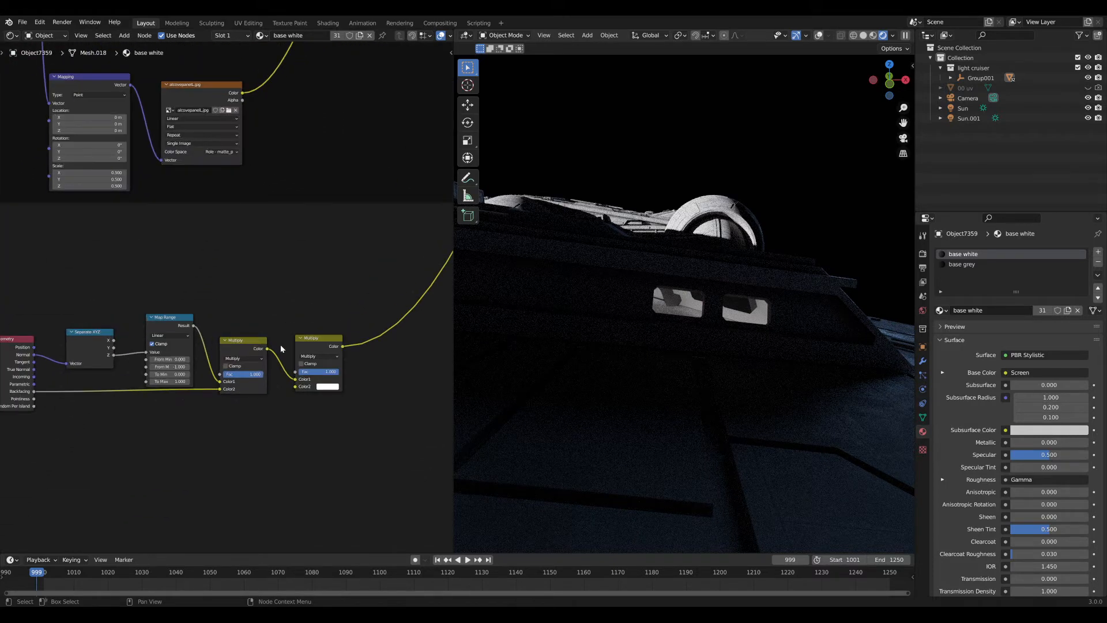
scroll(312, 341, "up", 5)
middle_click_drag(319, 340, 269, 363)
left_click_drag(294, 361, 384, 361)
middle_click_drag(303, 366, 288, 361)
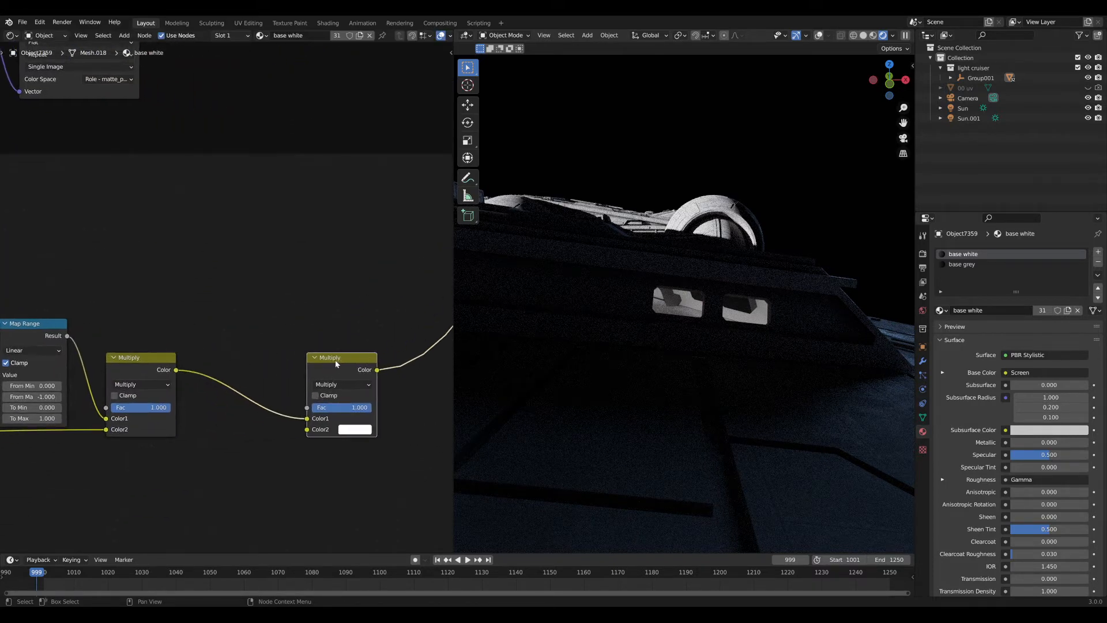
left_click_drag(336, 360, 365, 361)
key("shift+d")
left_click(243, 361)
Add a Blackbody node at 7500 feeding the new Multiply node's second colour.
middle_click_drag(175, 425, 237, 379)
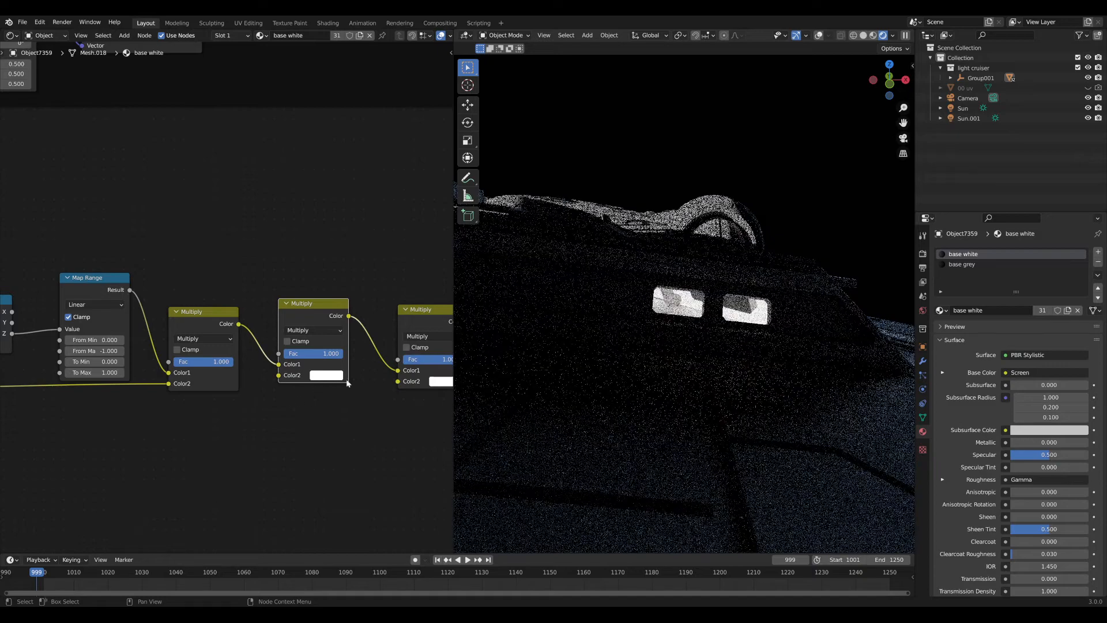
key("shift+a")
left_click(278, 406)
type("black")
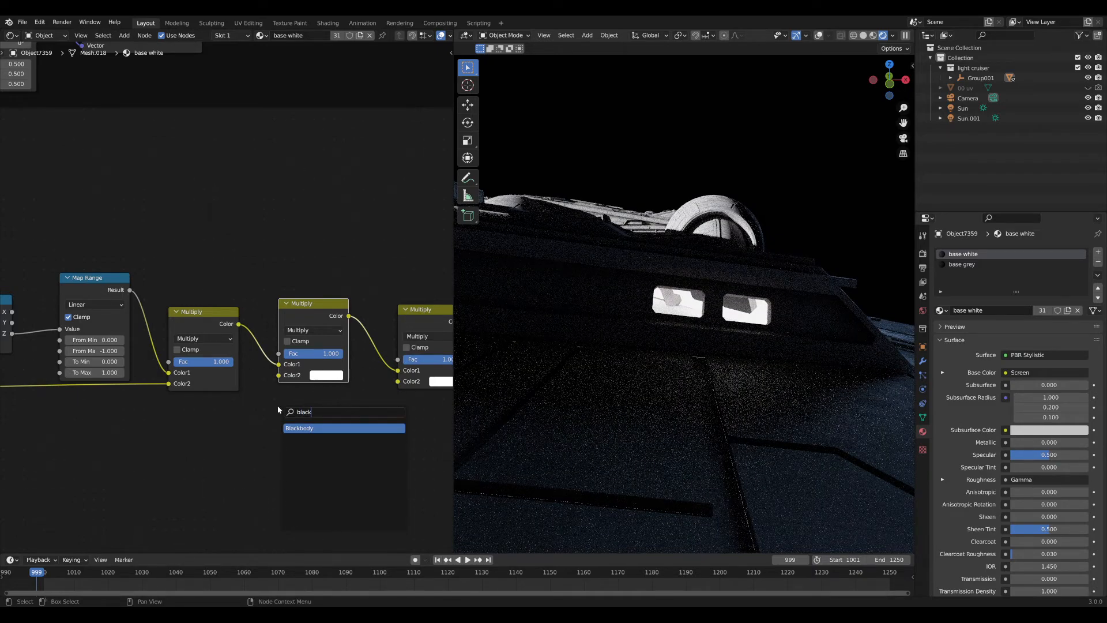
key("Return")
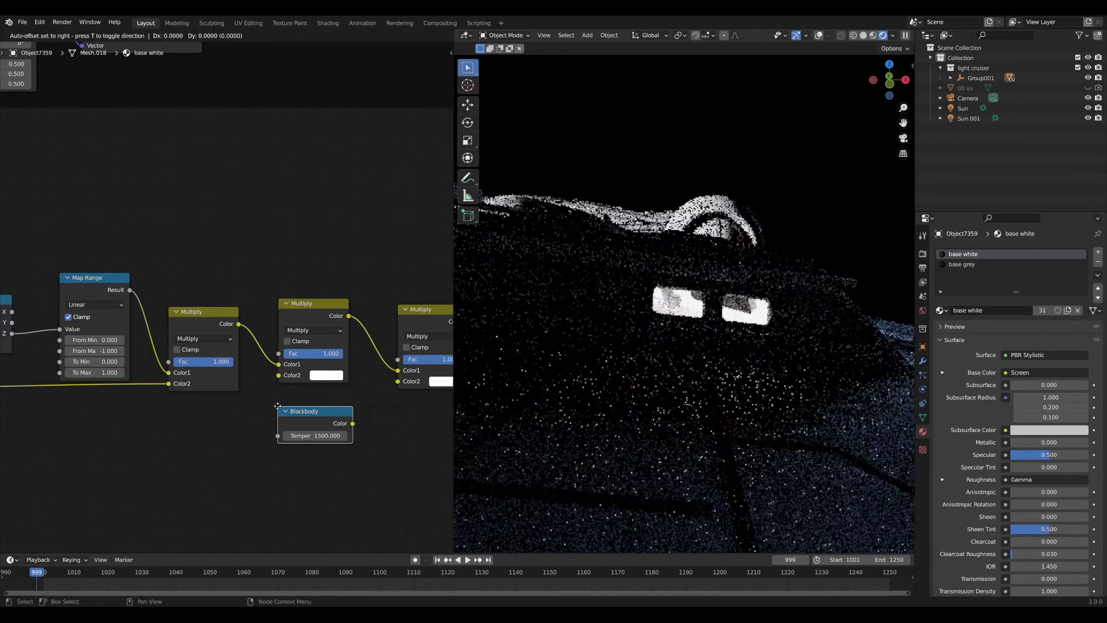
left_click(275, 406)
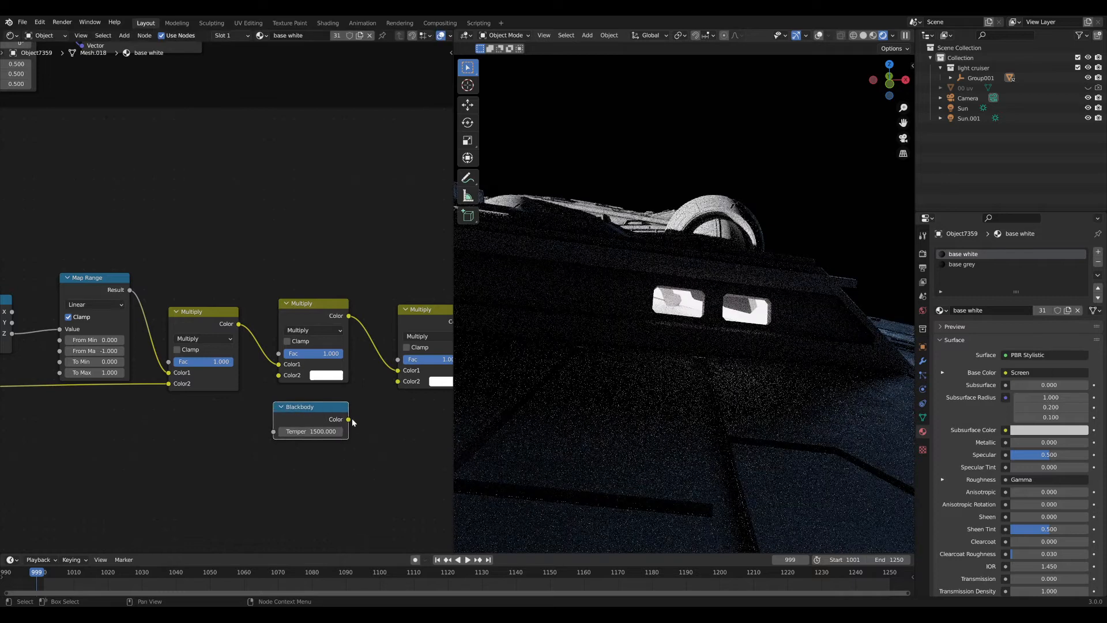
left_click_drag(349, 419, 278, 377)
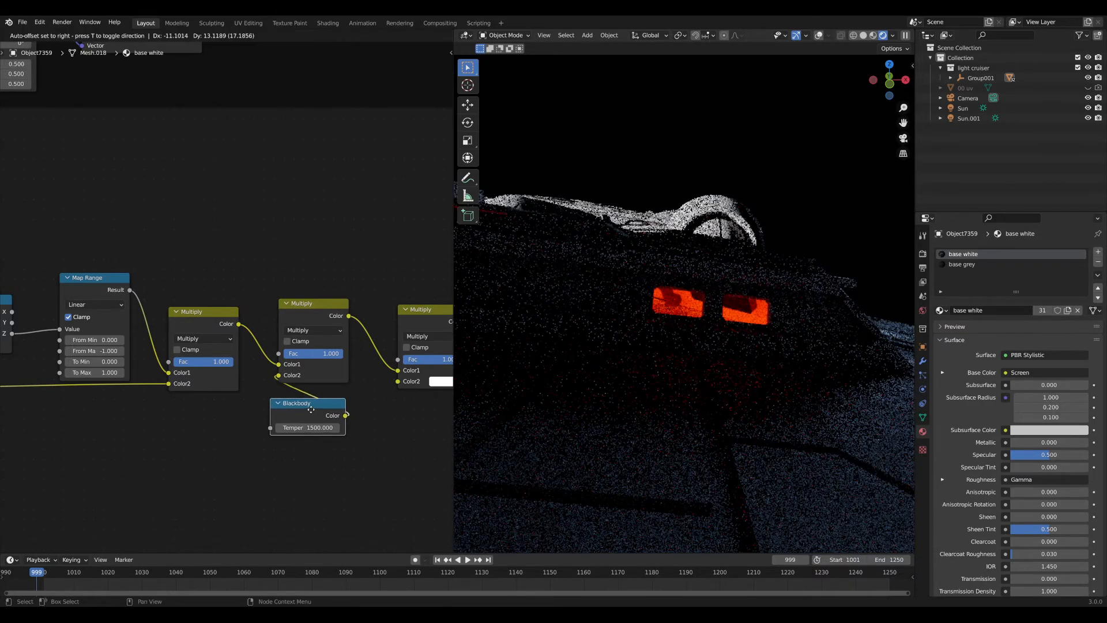
left_click_drag(305, 412, 301, 411)
double_click(310, 431)
type("75")
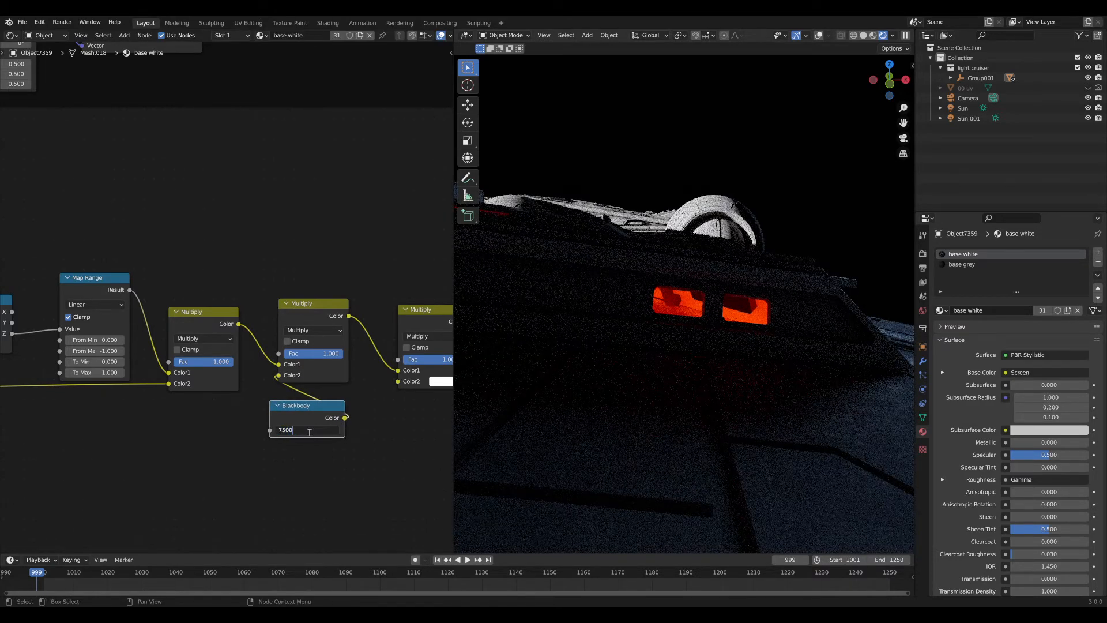
type("00")
key("Return")
Try a 4500 Blackbody temperature on the lights, then settle back on 7500.
middle_click_drag(642, 342, 667, 322)
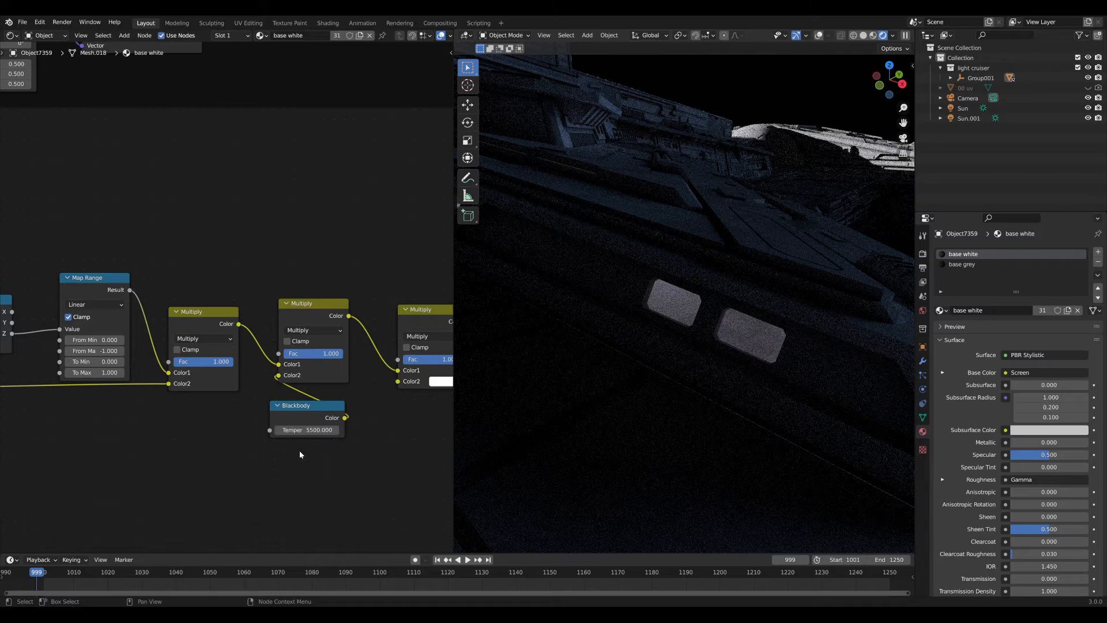
scroll(688, 351, "down", 13)
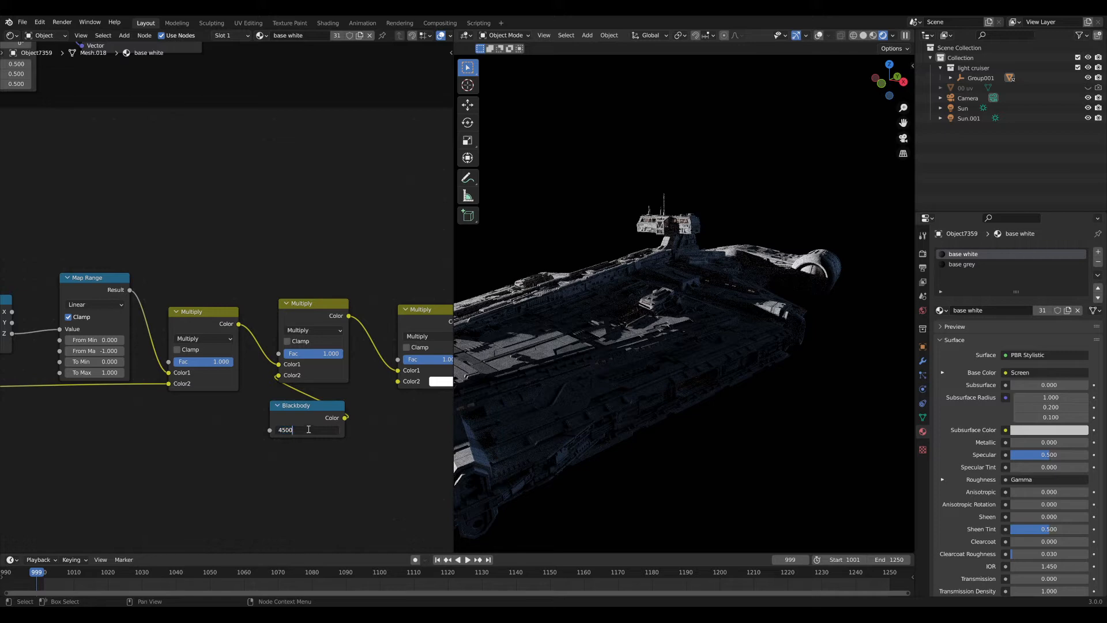
left_click_drag(308, 430, 300, 425)
left_click(308, 431)
type("7")
key("Return")
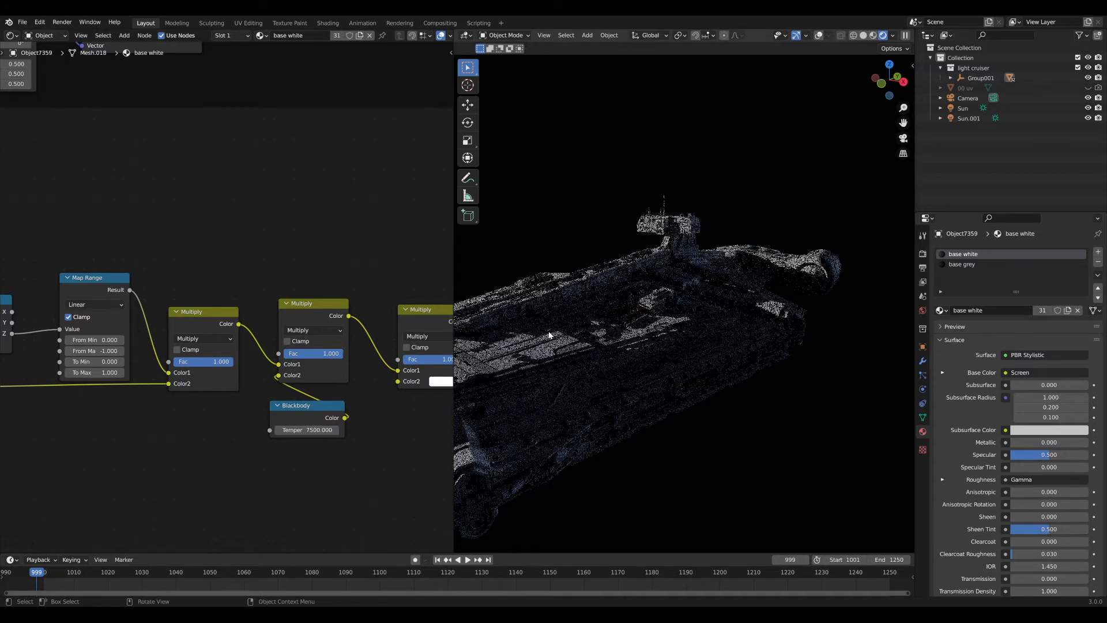
Check the last Multiply's second colour and nudge that node up and left.
middle_click_drag(306, 354, 183, 371)
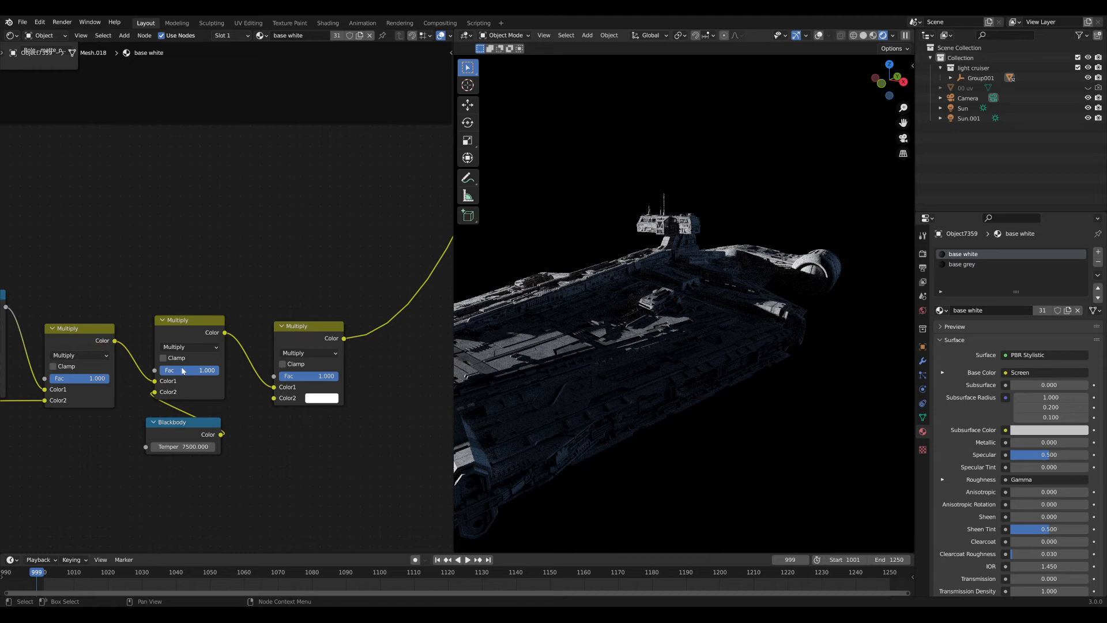
left_click(328, 397)
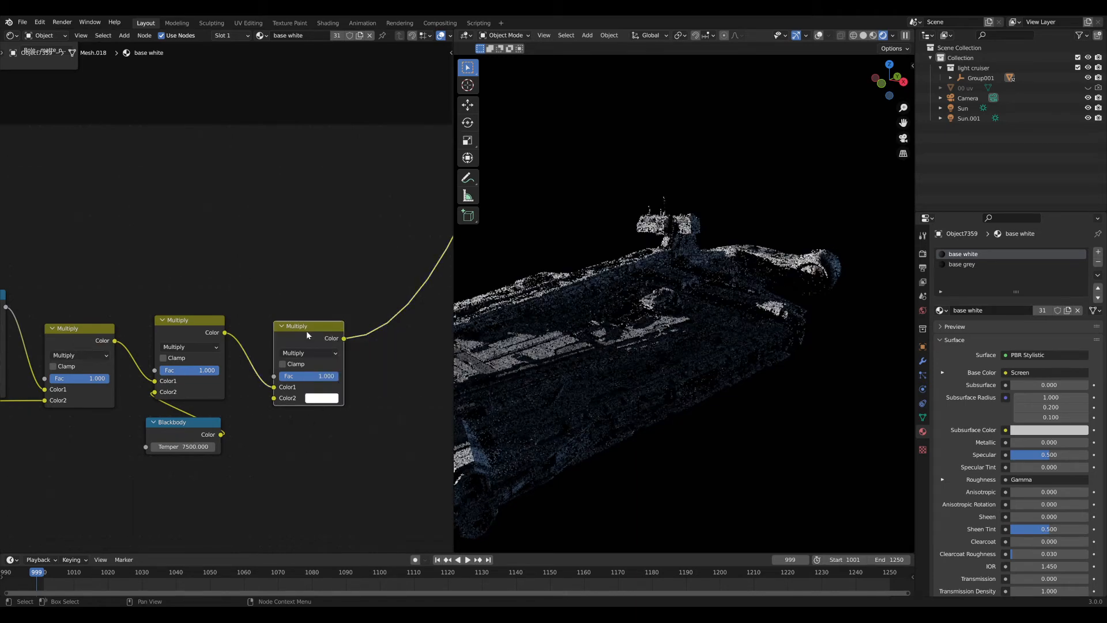
left_click_drag(314, 333, 290, 320)
Inspect the hull's cool blue speckled tint up close from several angles.
middle_click_drag(655, 326, 566, 332)
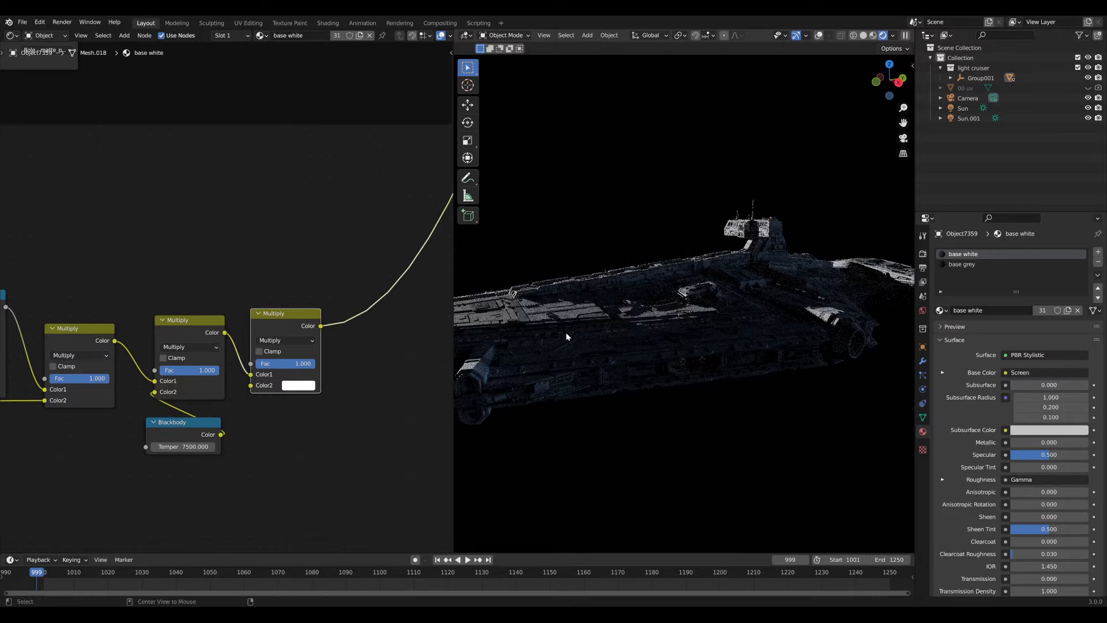
middle_click(654, 275, "alt")
scroll(722, 282, "up", 5)
middle_click_drag(736, 294, 686, 293)
scroll(755, 290, "up", 5)
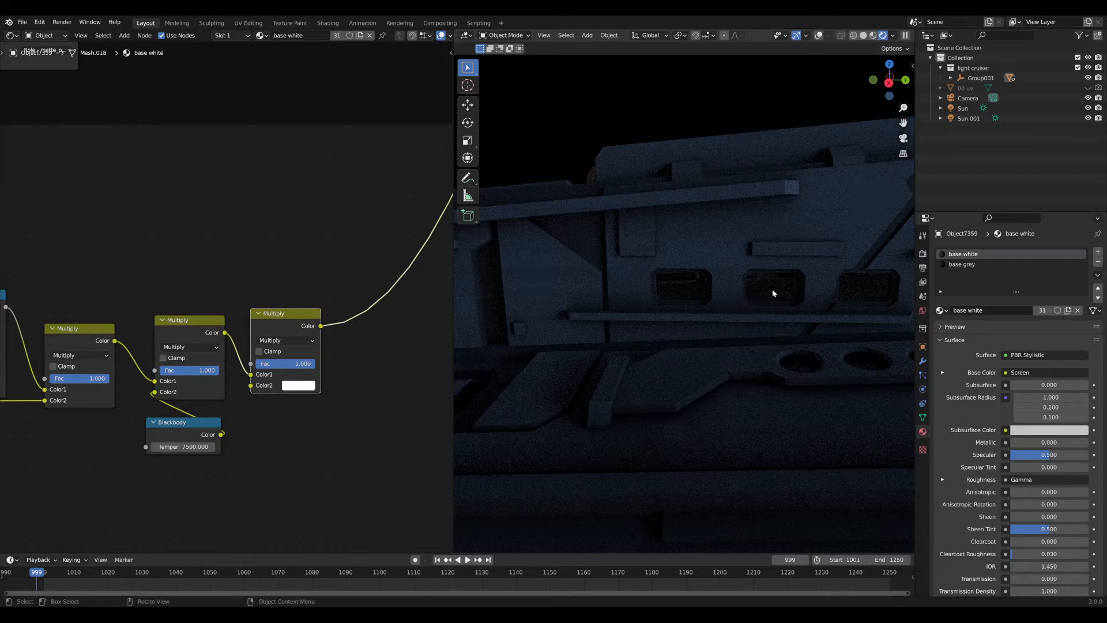
middle_click_drag(773, 291, 733, 256)
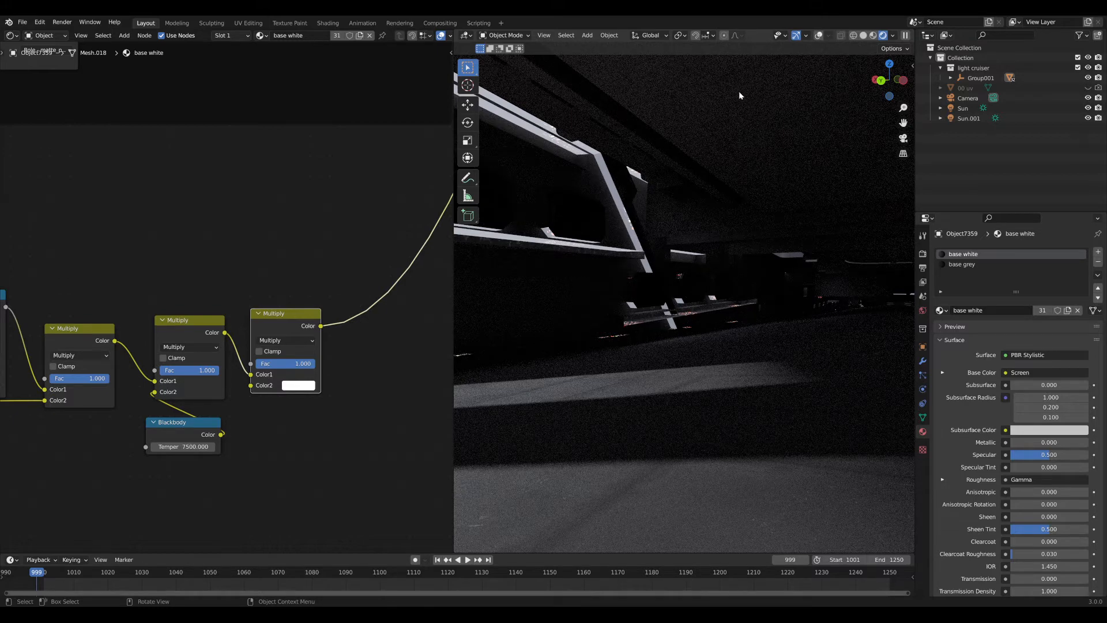
middle_click_drag(329, 350, 162, 410)
scroll(251, 389, "down", 9)
middle_click_drag(263, 427, 352, 323)
left_click(296, 362)
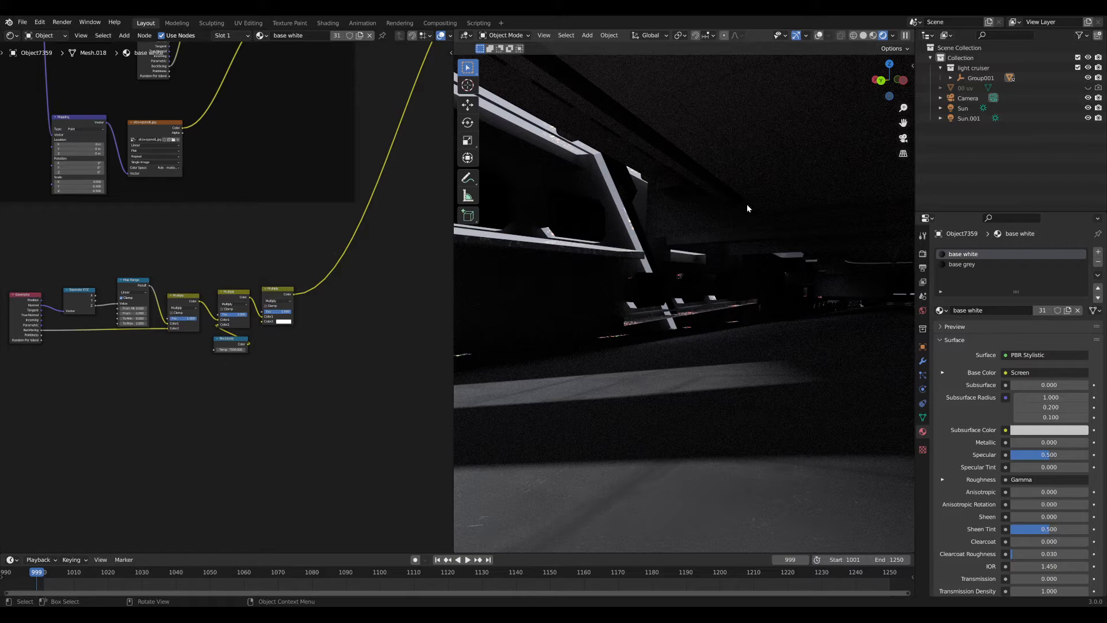
middle_click_drag(527, 198, 828, 251)
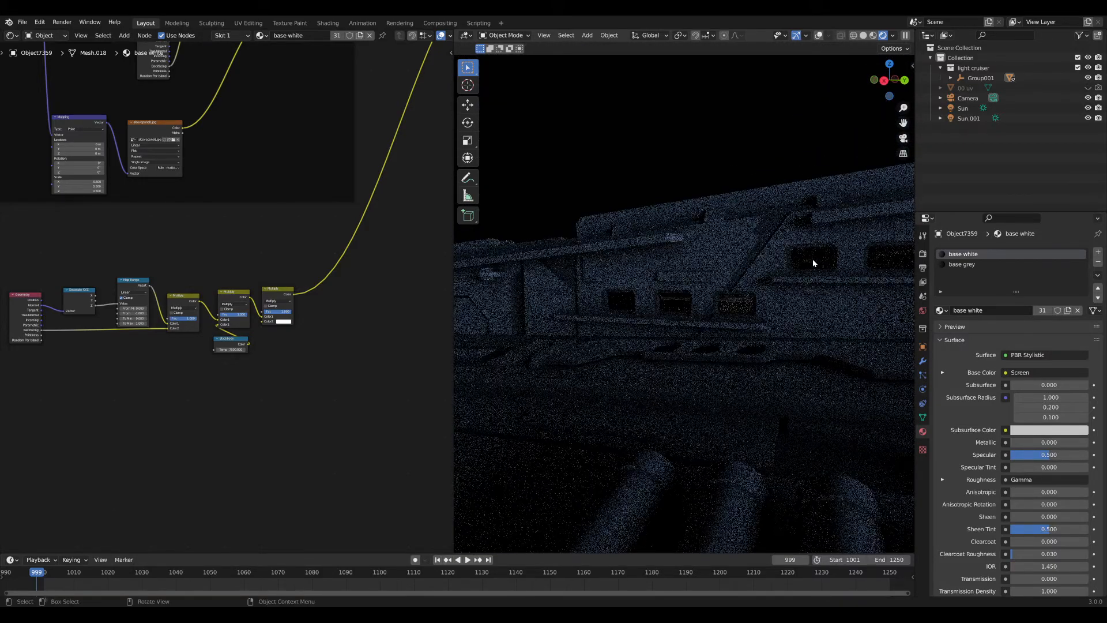
Select a hull window to load the windows material and orbit in close on it.
left_click(812, 258)
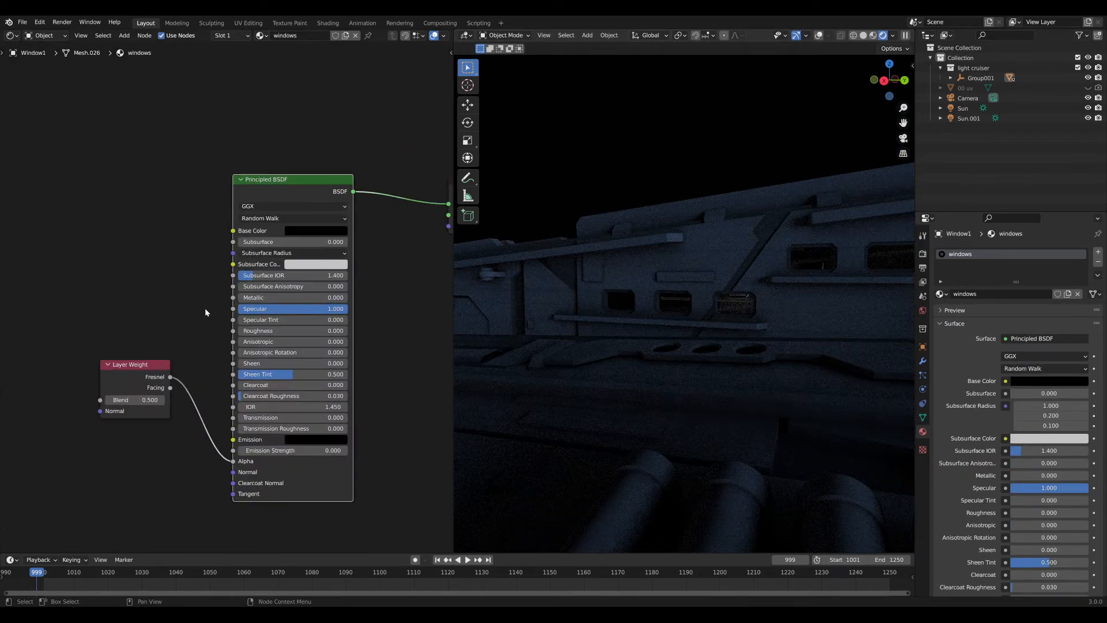
scroll(707, 301, "up", 5)
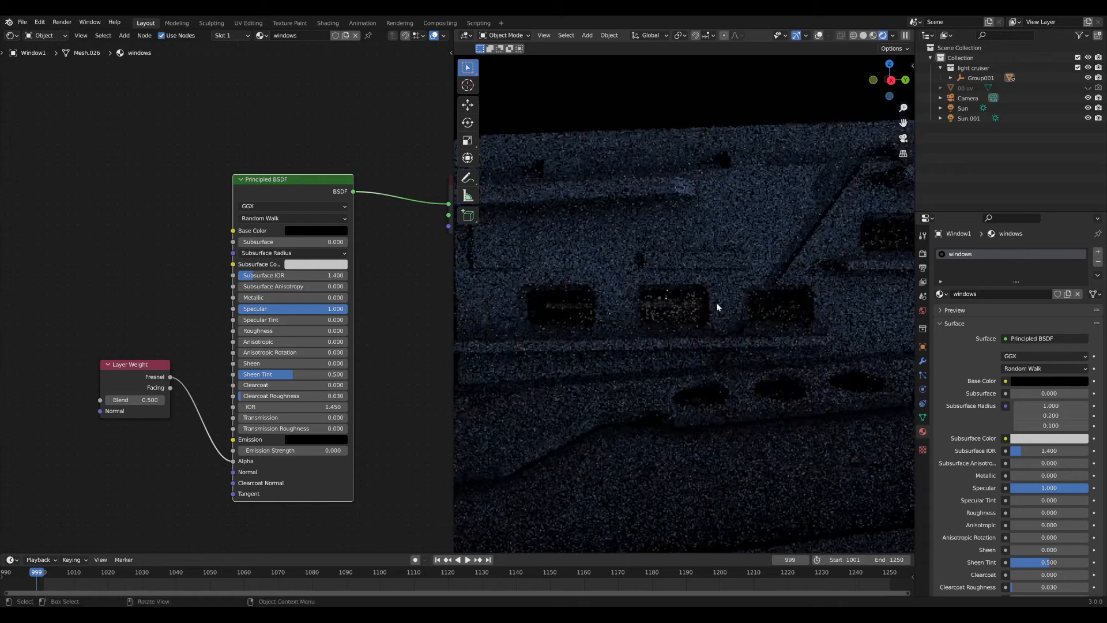
scroll(719, 303, "up", 1)
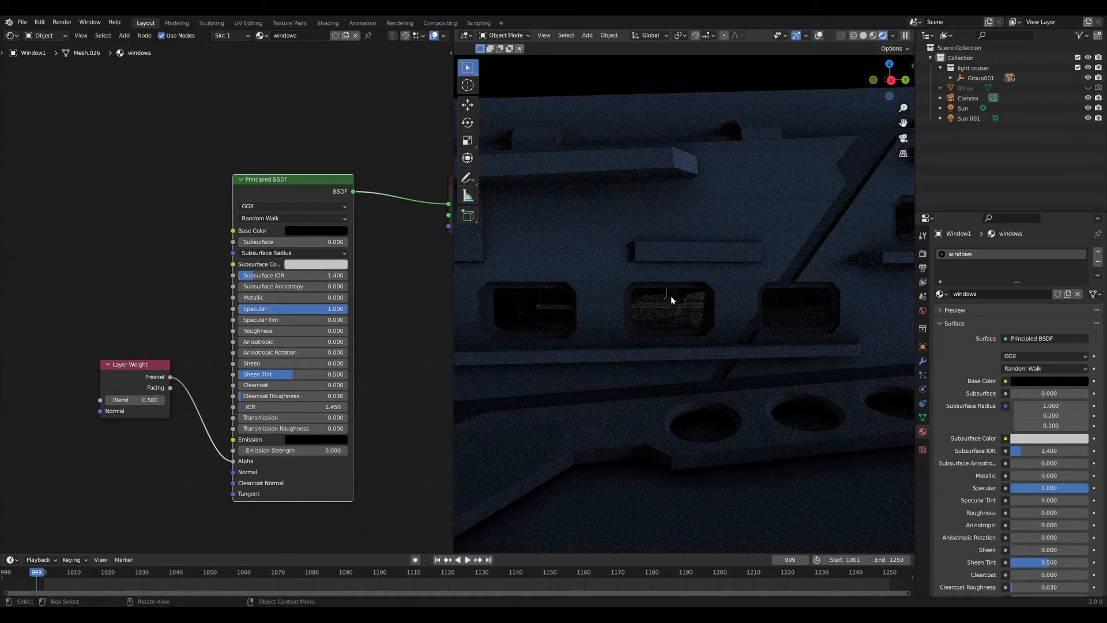
middle_click_drag(772, 280, 715, 236)
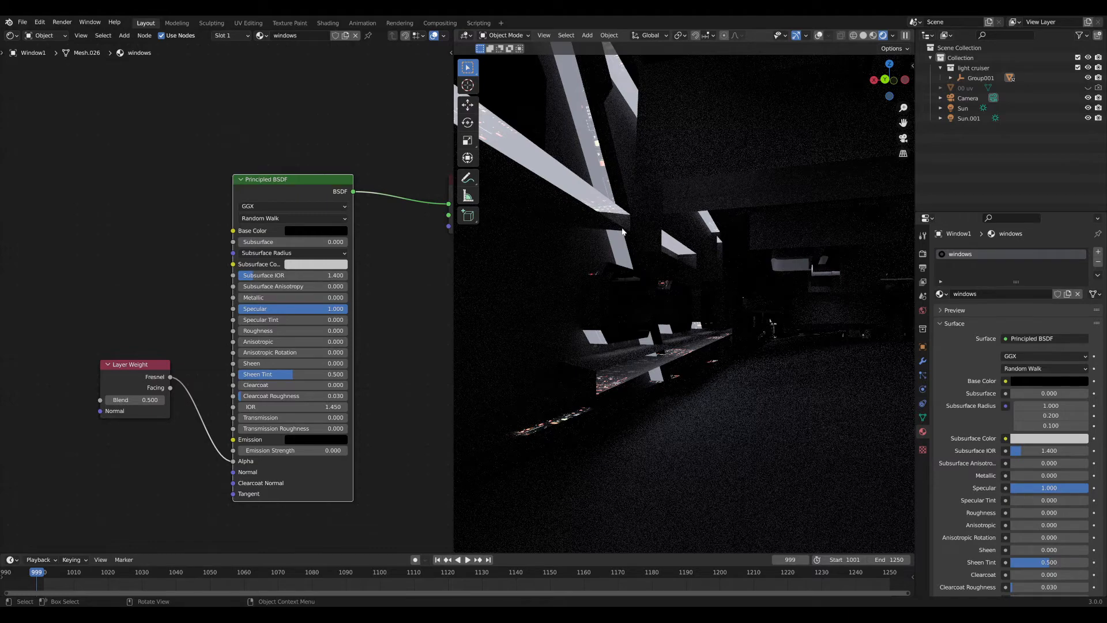
middle_click_drag(622, 231, 722, 284)
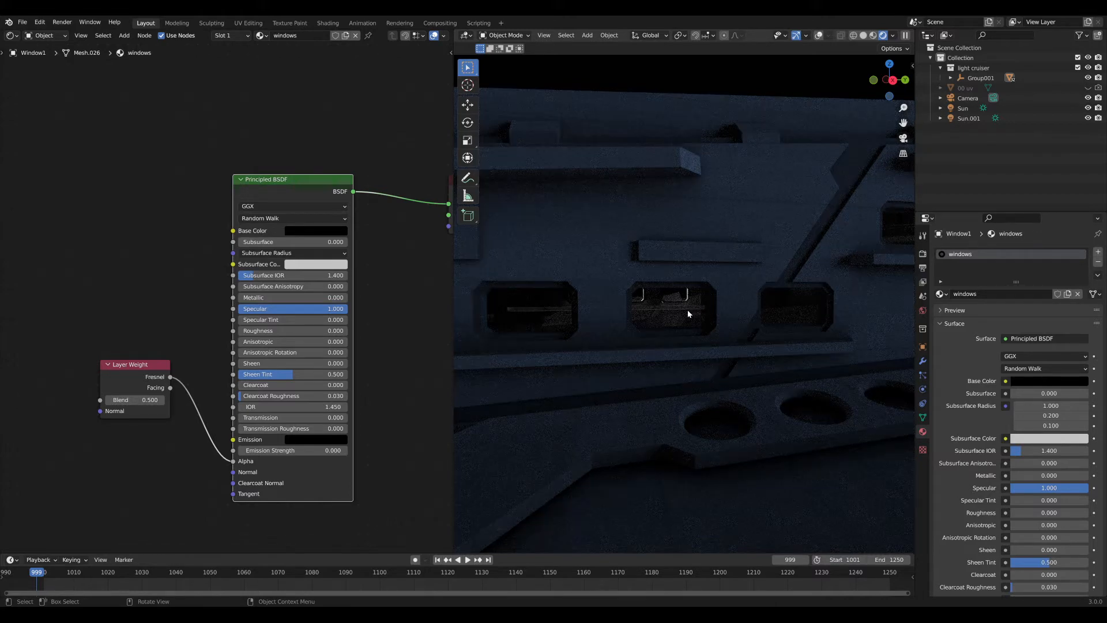
Place the Layer Weight node beside the Principled BSDF.
middle_click_drag(168, 323, 234, 319)
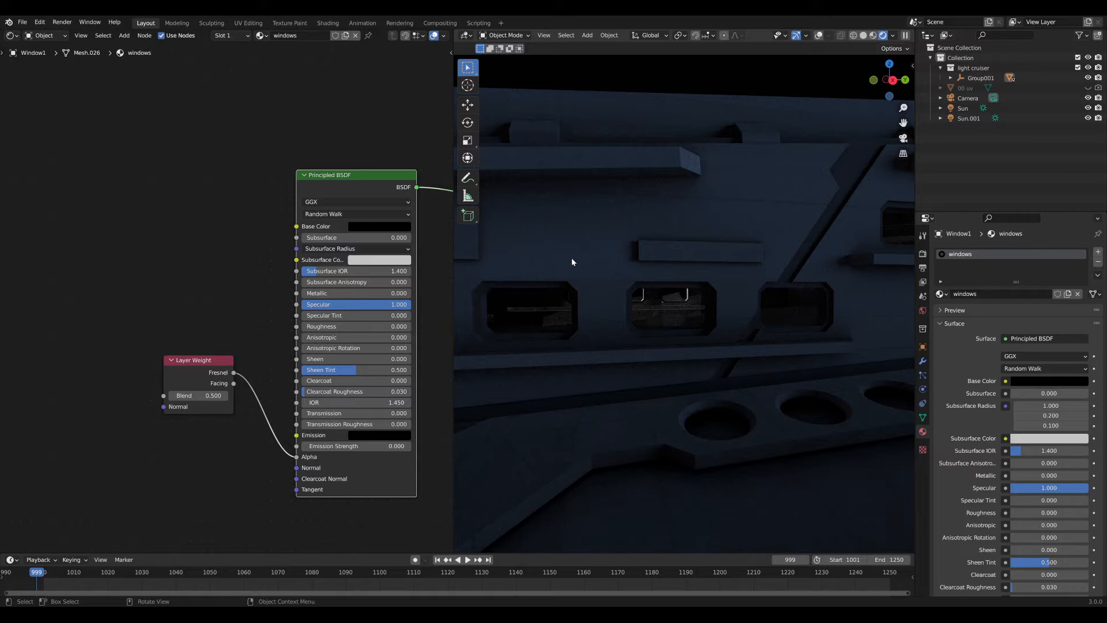
middle_click_drag(208, 284, 186, 253)
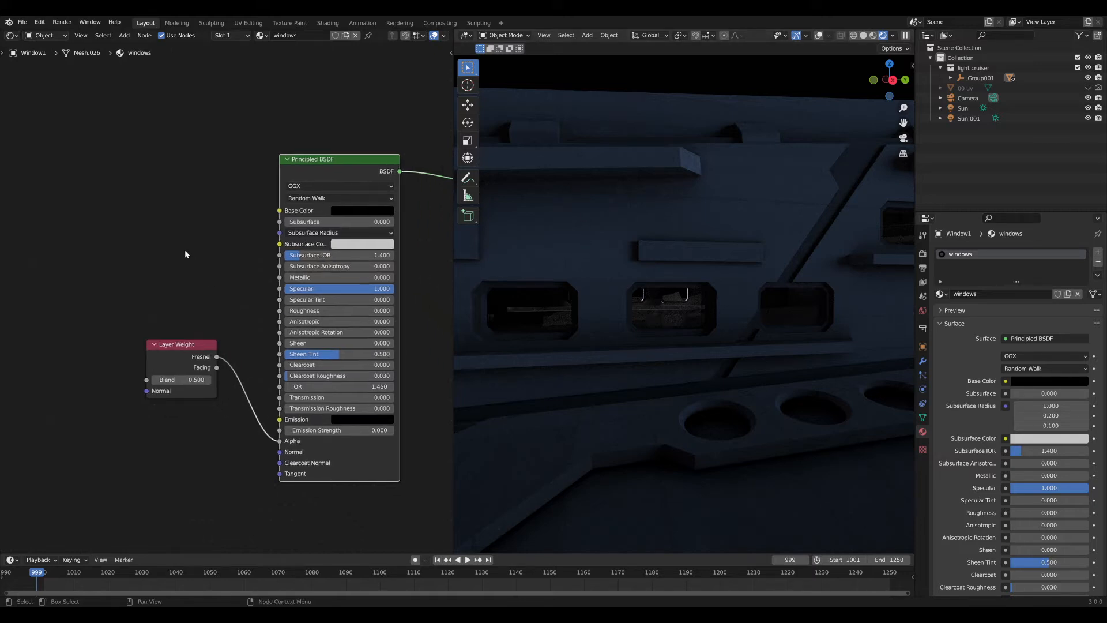
left_click_drag(184, 366, 221, 443)
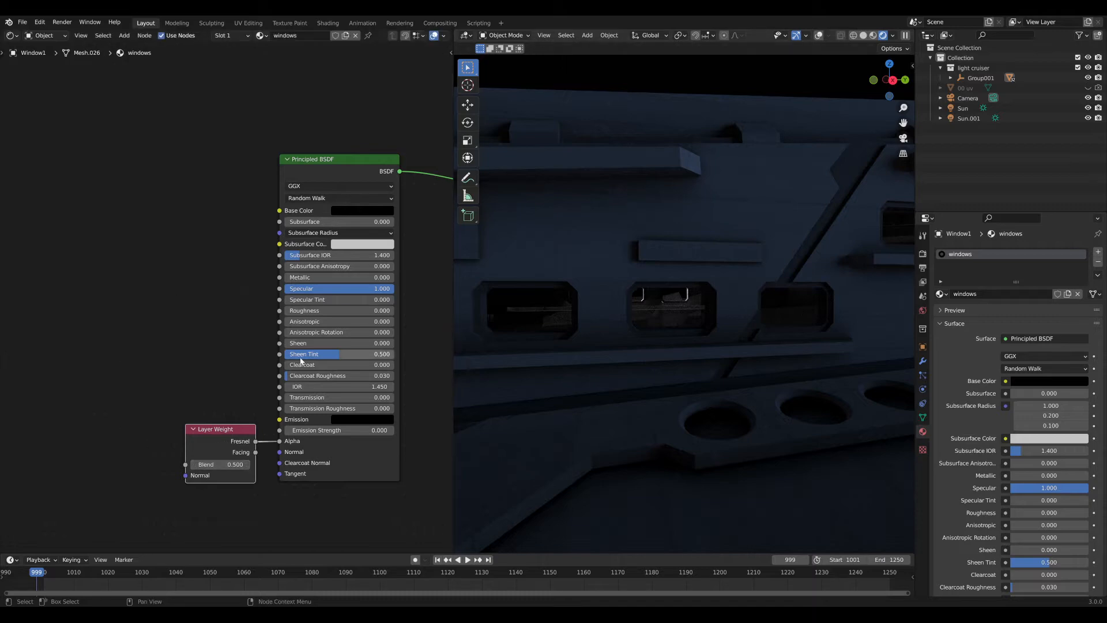
scroll(670, 331, "down", 5)
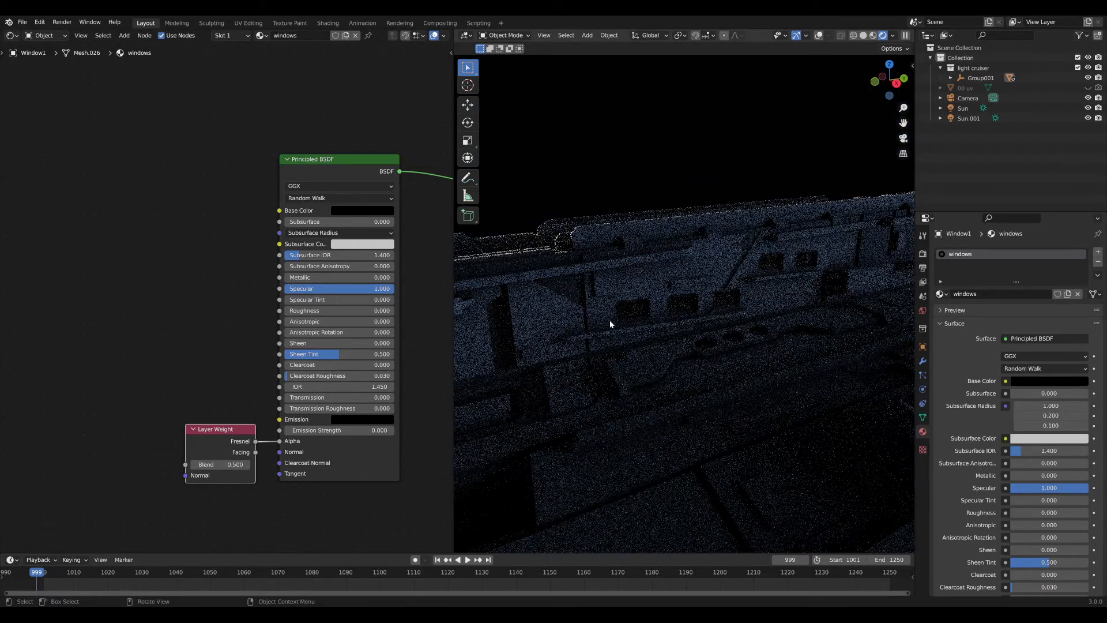
middle_click_drag(238, 322, 255, 327)
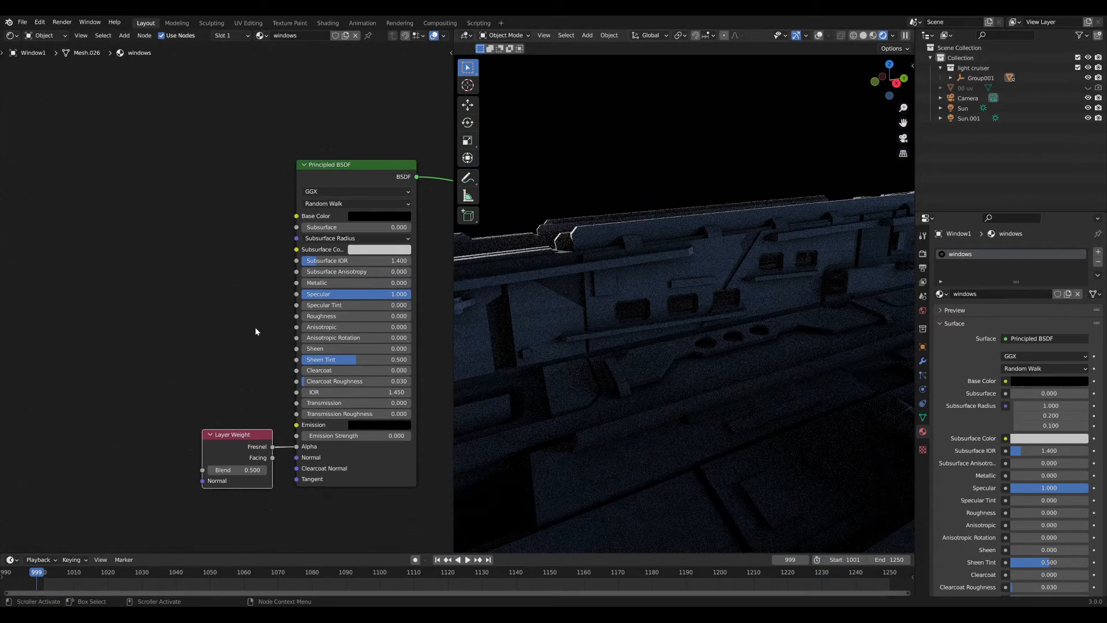
Set the windows material's Emission colour to full white.
left_click(168, 328)
middle_click_drag(153, 332, 217, 339)
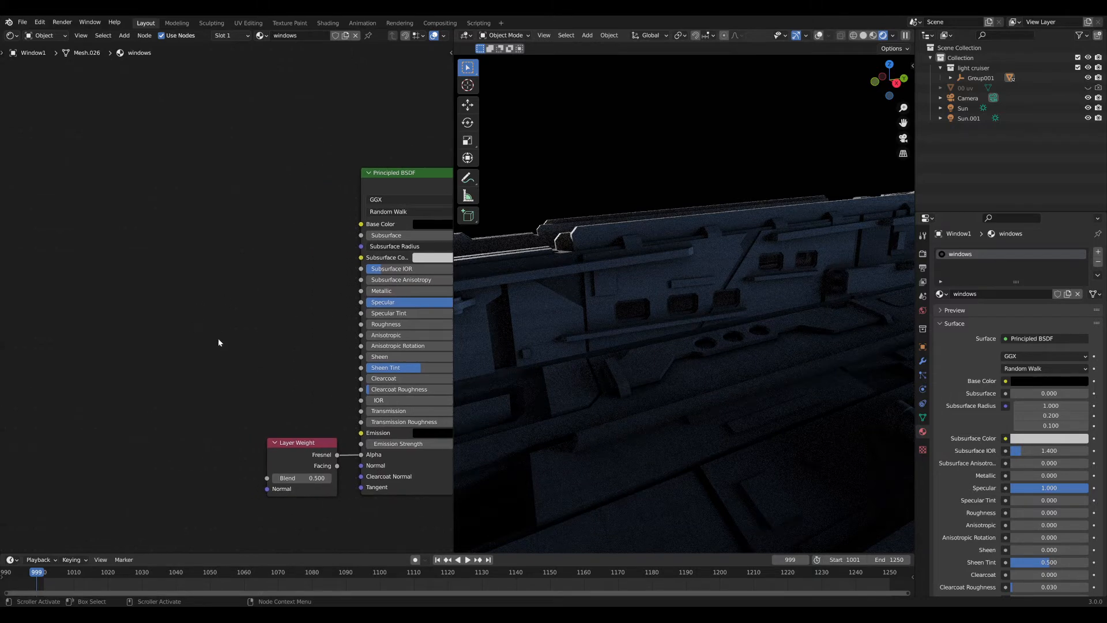
key("shift+a")
middle_click_drag(404, 415, 322, 407)
left_click(344, 422)
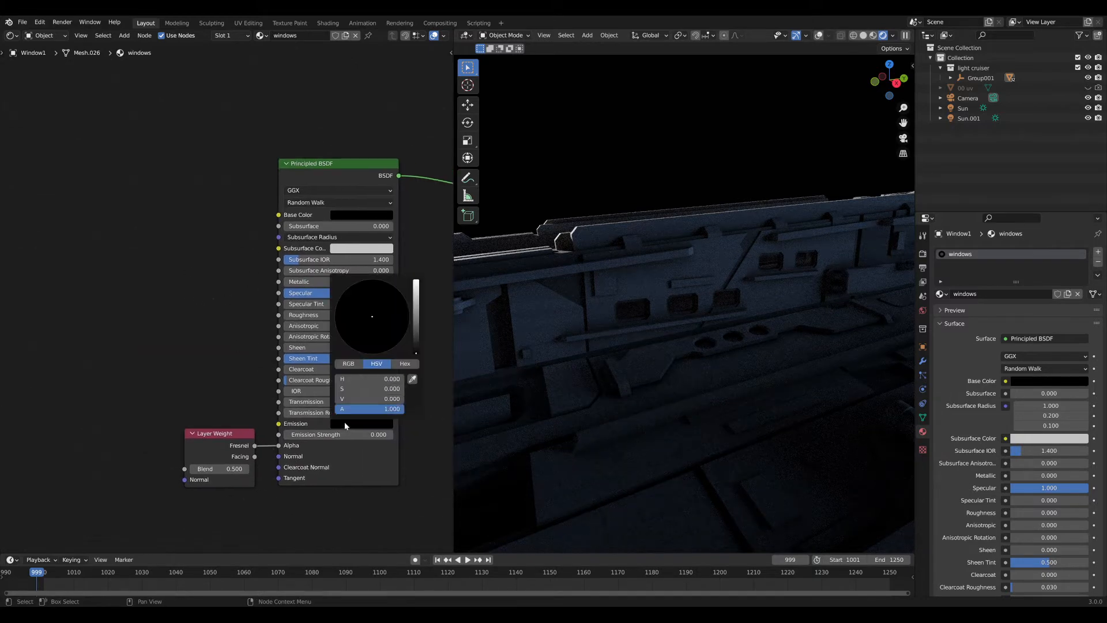
left_click_drag(351, 398, 406, 399)
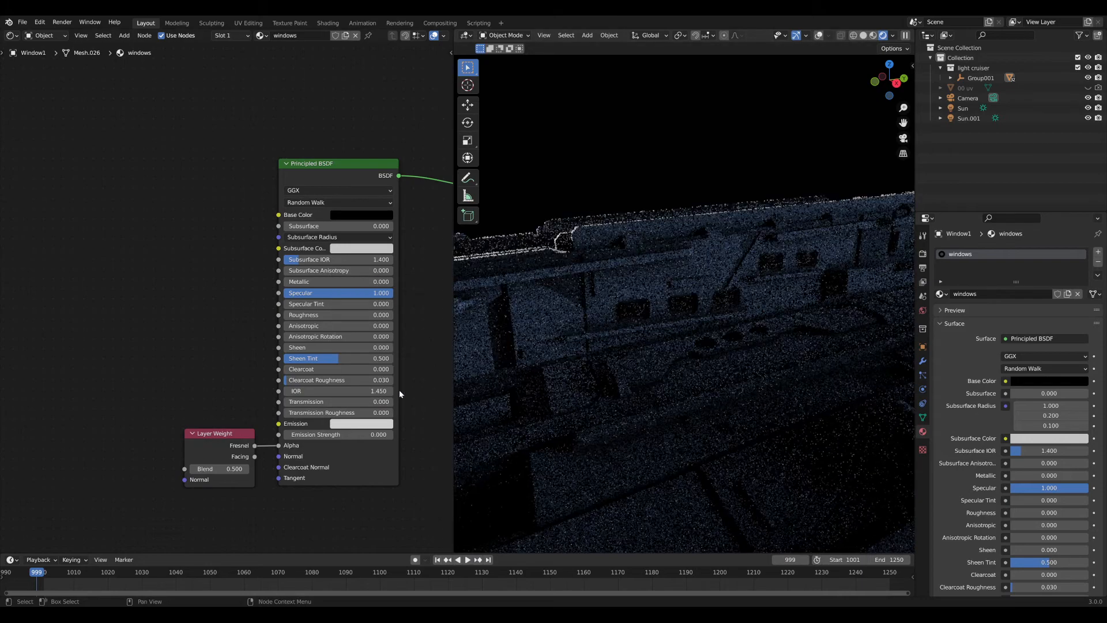
Raise the Emission Strength to 404.6 and view the glowing windows along the deck.
middle_click_drag(401, 395, 381, 395)
left_click_drag(301, 432, 421, 431)
left_click_drag(310, 431, 316, 432)
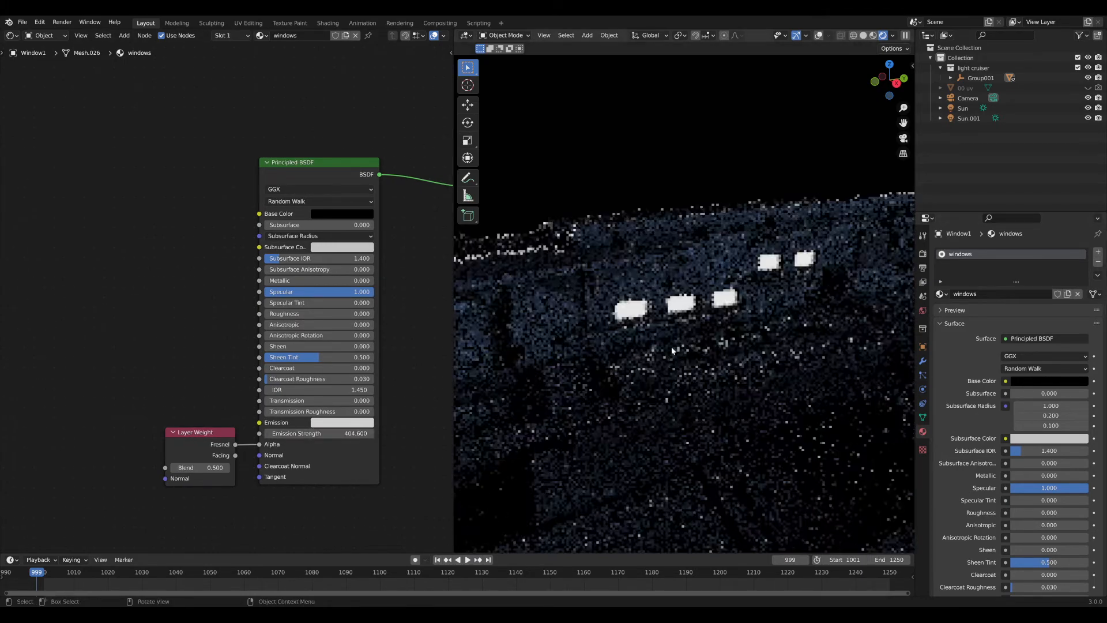
middle_click_drag(741, 340, 722, 341)
scroll(722, 341, "down", 4)
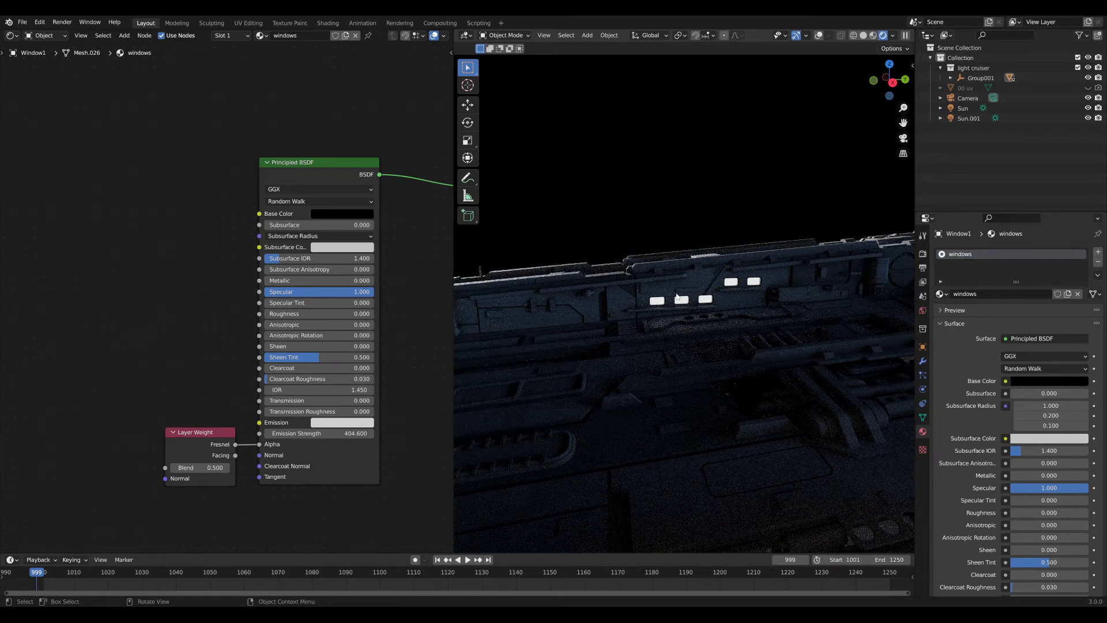
middle_click_drag(677, 297, 634, 340)
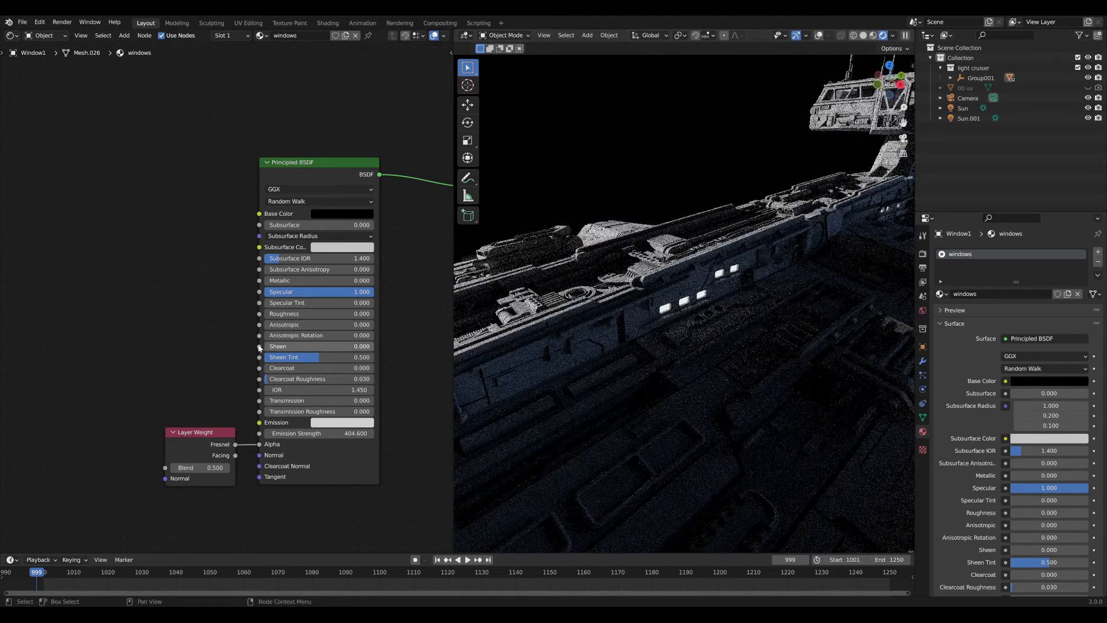
middle_click_drag(138, 341, 230, 317)
scroll(166, 335, "up", 2)
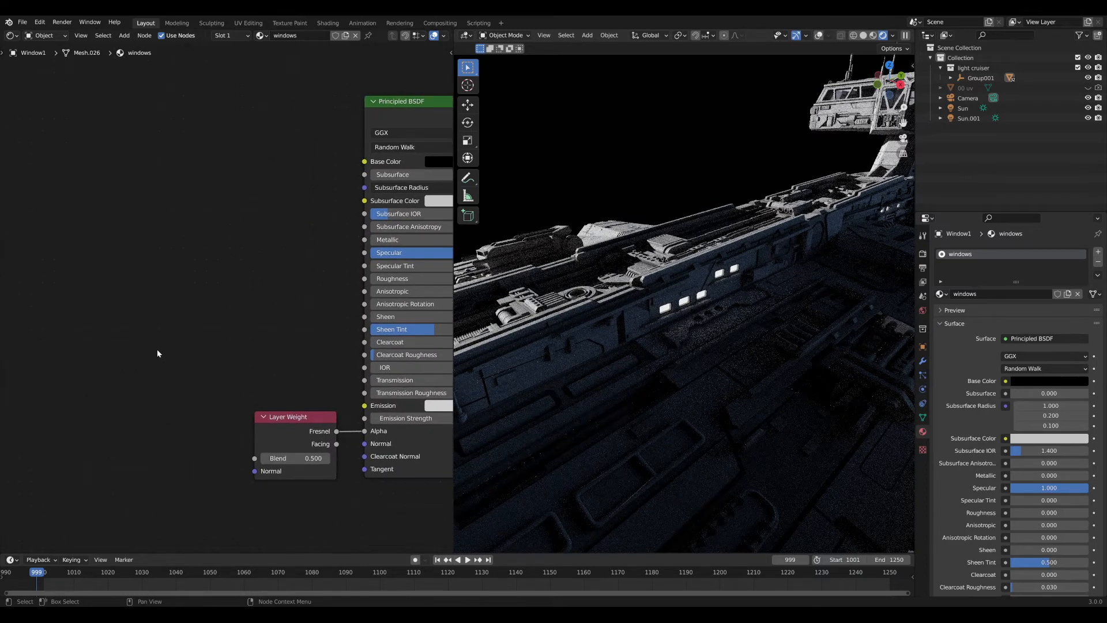
key("shift+a")
Add a Geometry node to the windows material and preview its outputs through to Backfacing.
left_click(175, 346)
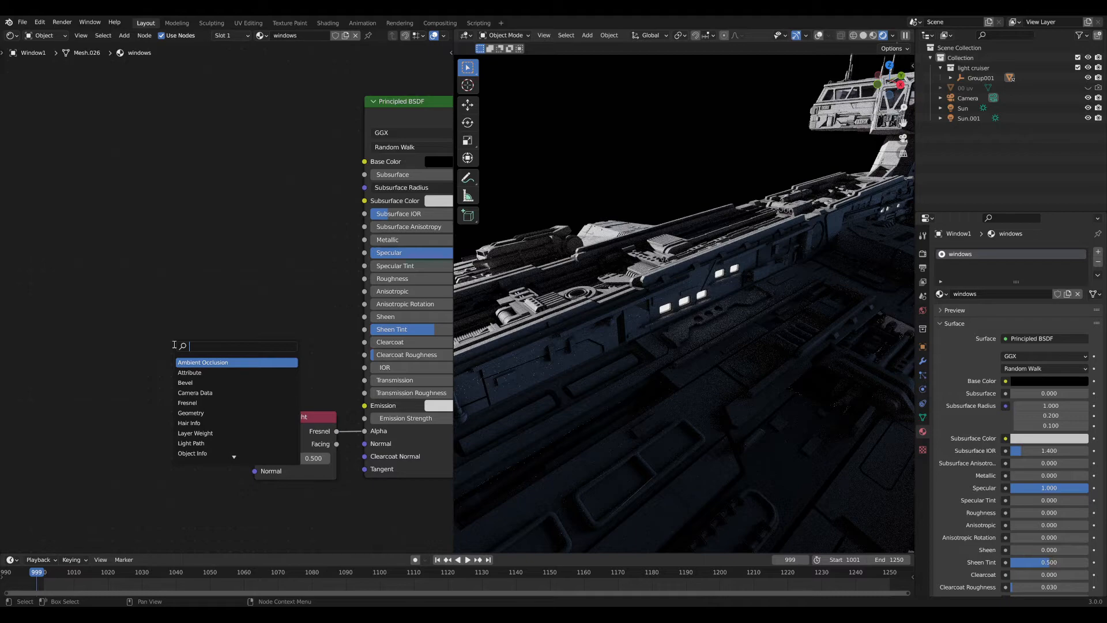
type("geo")
key("Return")
left_click(81, 289)
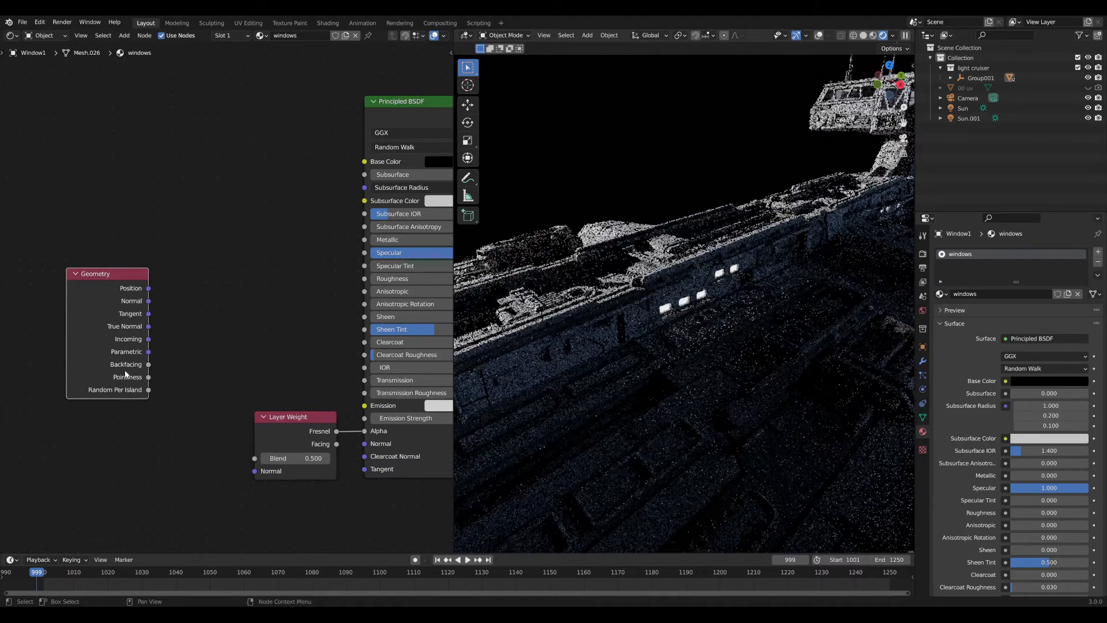
left_click(139, 368, "ctrl+shift")
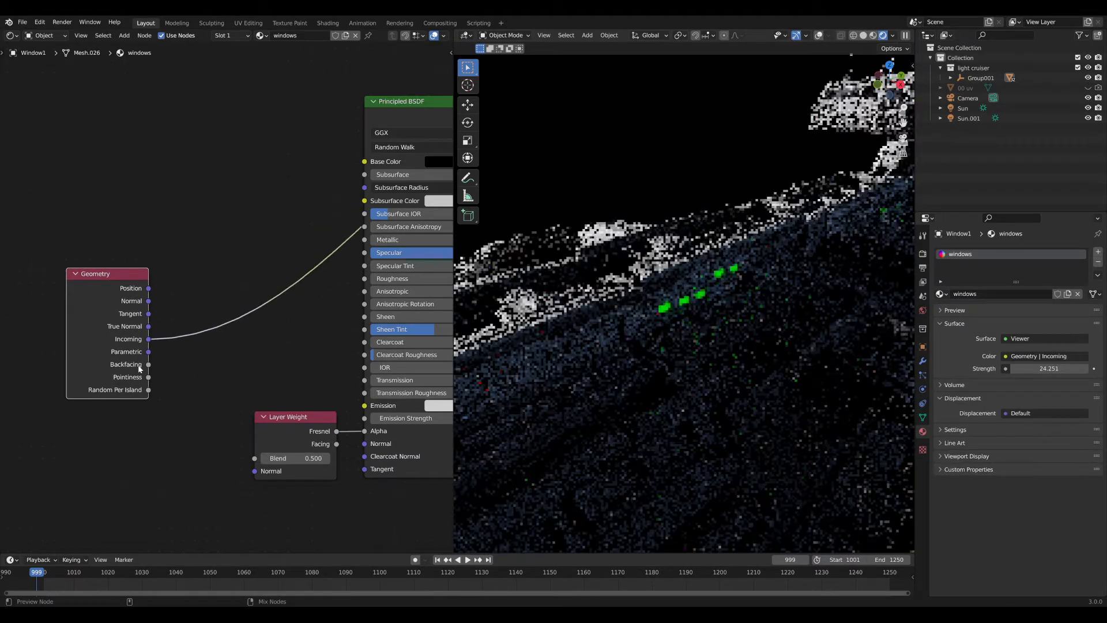
left_click(139, 368, "ctrl+shift")
left_click(139, 368, "ctrl+shift")
Connect the Geometry node's Backfacing output to the Principled BSDF's Emission input.
middle_click_drag(748, 336, 537, 314)
scroll(692, 323, "up", 10)
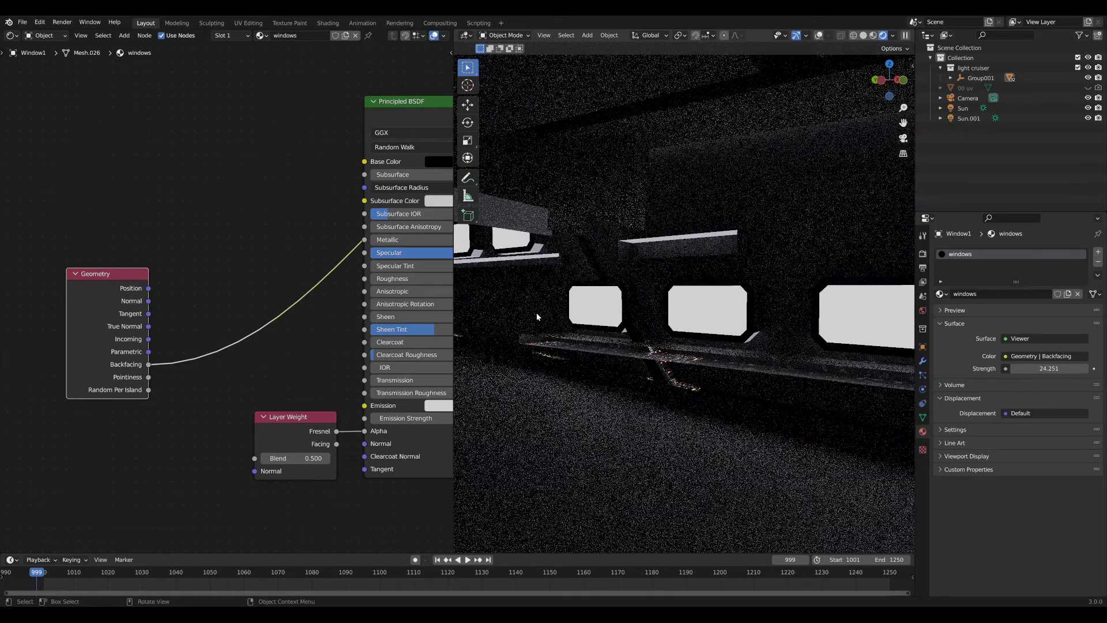
scroll(178, 306, "down", 2)
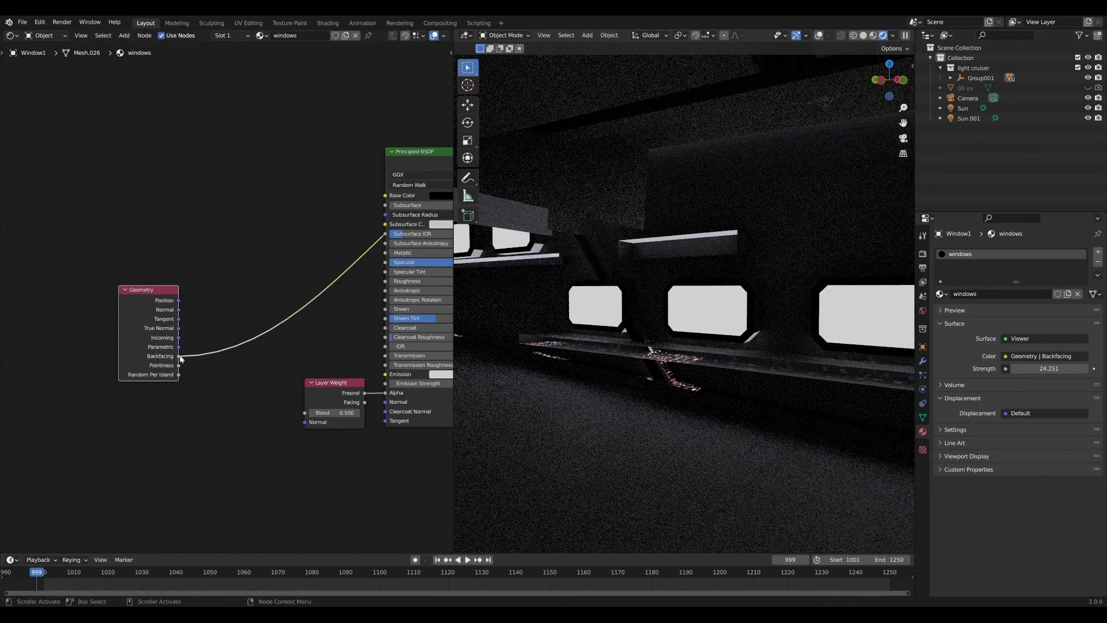
left_click_drag(180, 359, 385, 374)
middle_click_drag(686, 328, 808, 334)
scroll(808, 334, "down", 3)
Preview the Principled BSDF directly on the output, viewing the ship's side windows.
middle_click_drag(433, 306, 305, 318)
left_click(309, 168, "ctrl+shift")
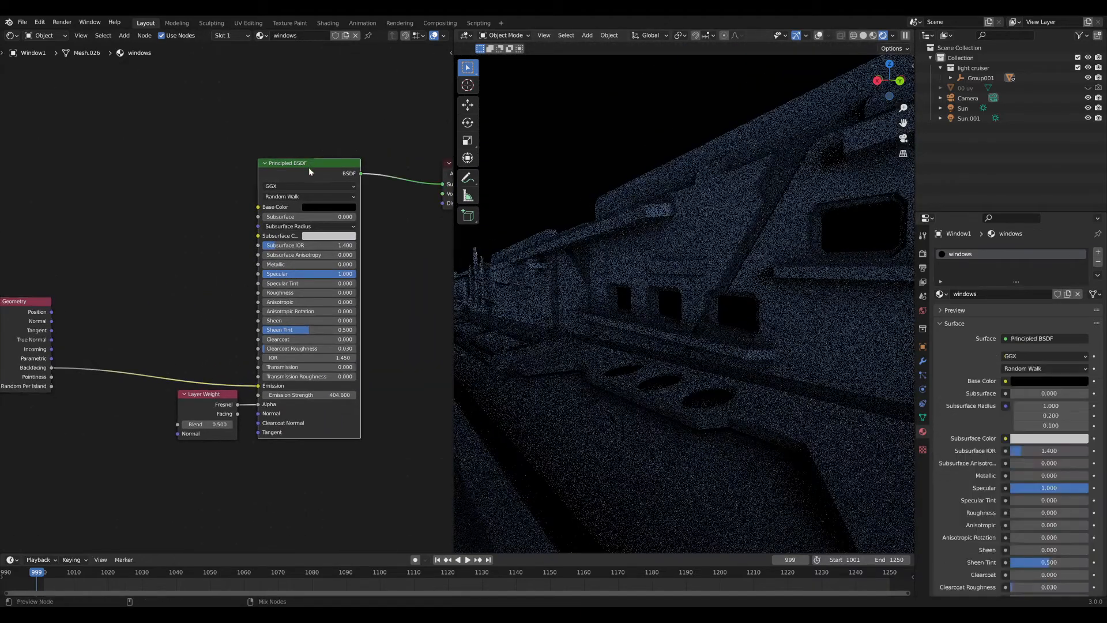
middle_click_drag(554, 247, 684, 298)
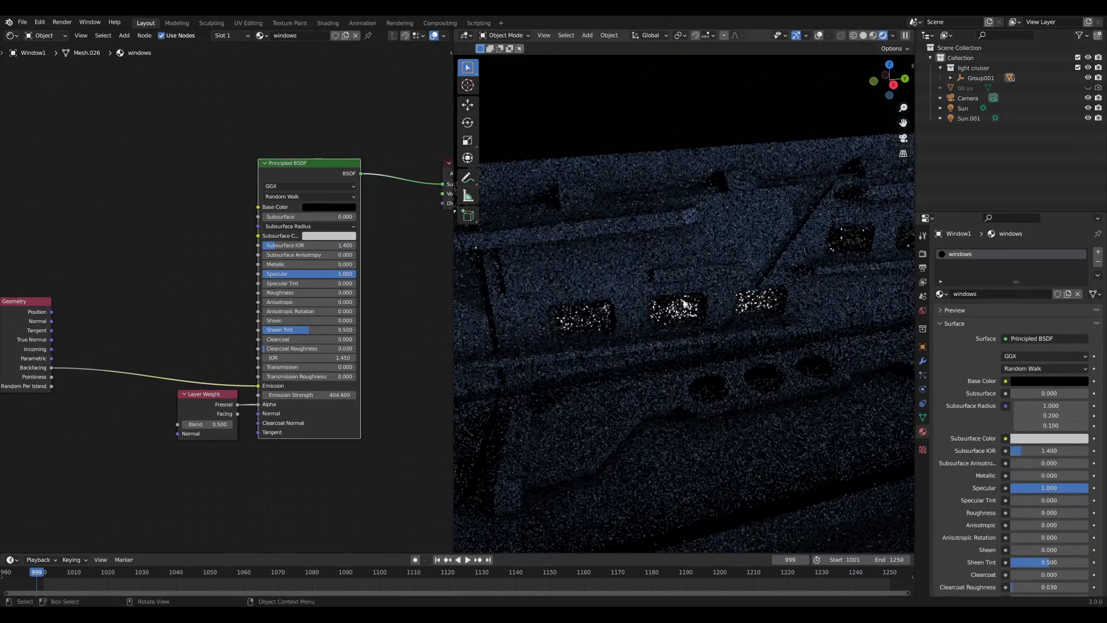
scroll(684, 302, "up", 5)
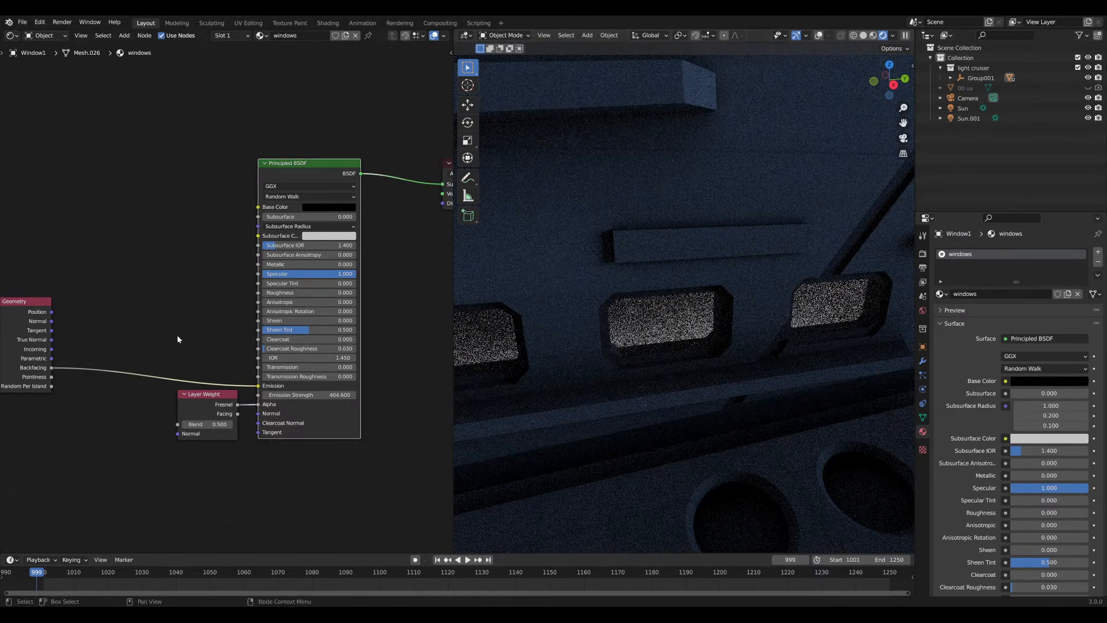
Change the Principled BSDF's Emission Strength to 500.
left_click(325, 395)
type("0")
key("Return")
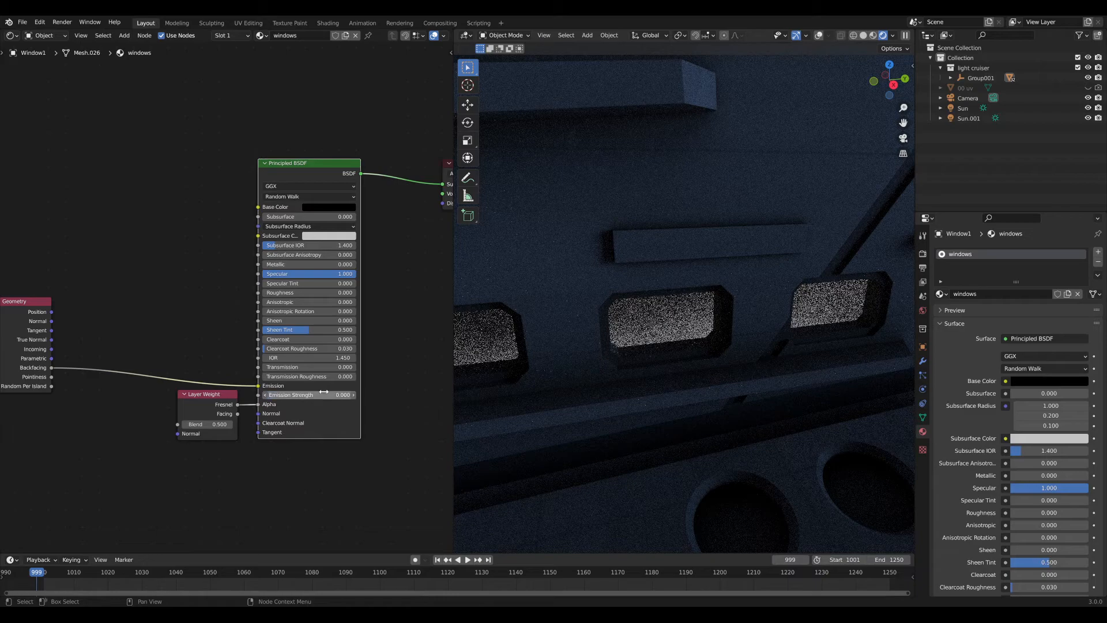
left_click(325, 394)
type("500")
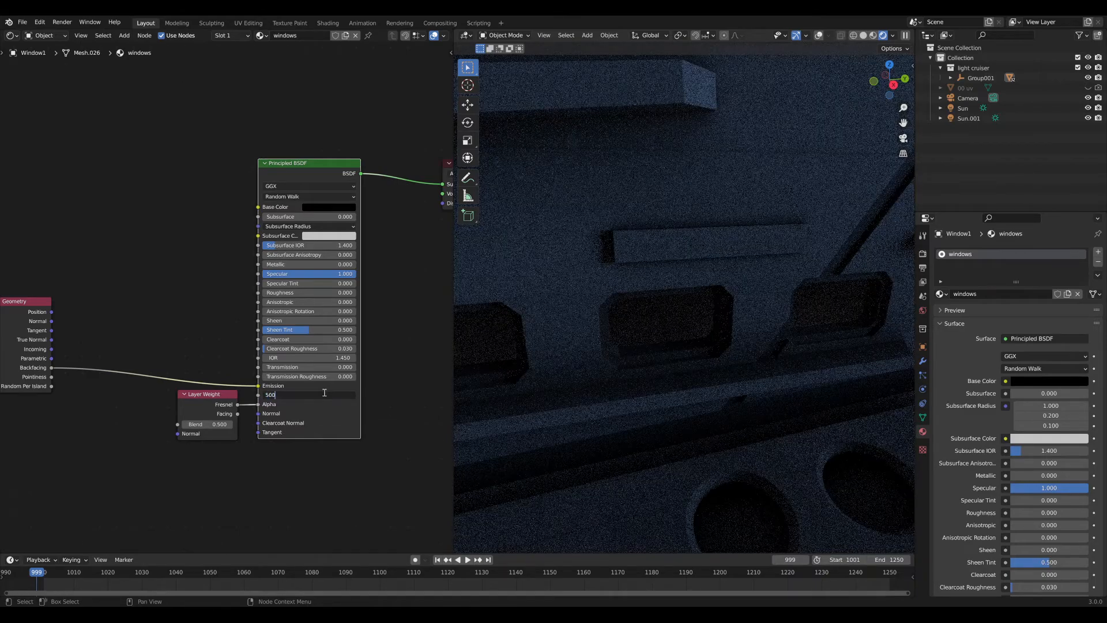
key("Return")
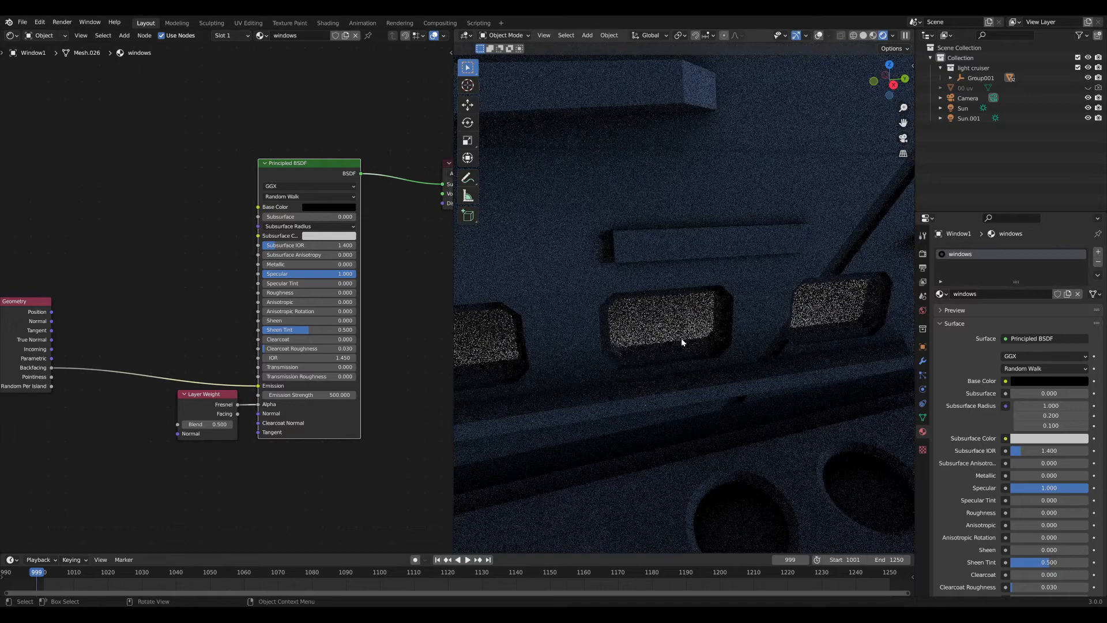
middle_click_drag(676, 346, 684, 310)
scroll(646, 330, "down", 2)
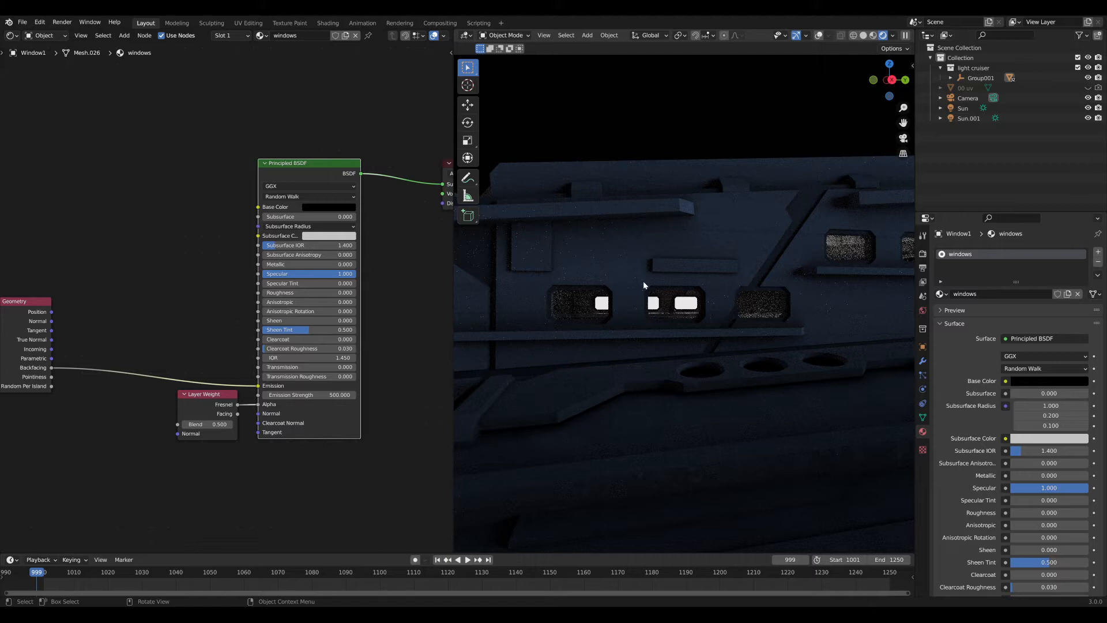
Insert a Mix node on the Backfacing link and set its blend mode to Multiply.
middle_click_drag(100, 329, 316, 318)
left_click_drag(227, 338, 28, 333)
key("shift+a")
type("mix")
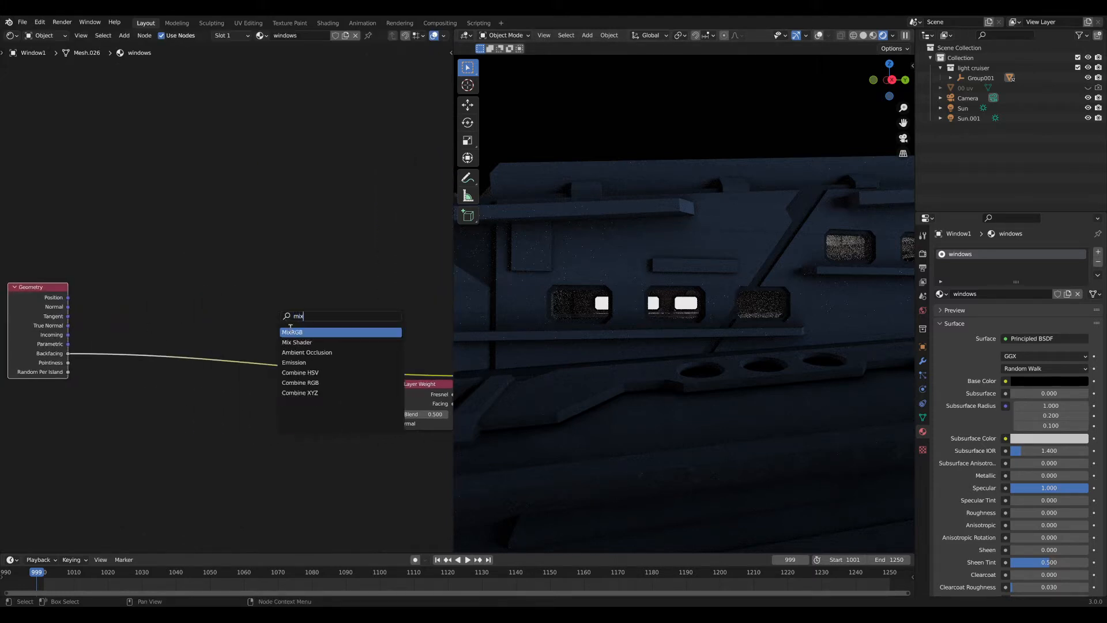
key("Return")
left_click(160, 325)
left_click(176, 336)
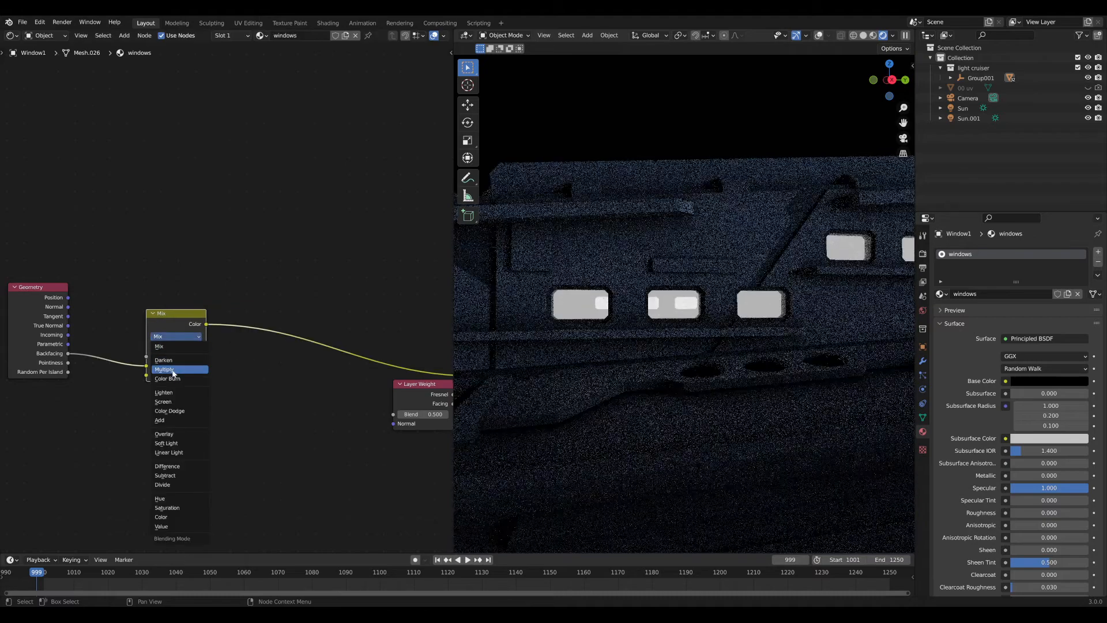
left_click(170, 363)
Reposition the Multiply node up and to the left in the node graph.
key("g")
right_click(190, 356)
left_click_drag(193, 355, 159, 310)
left_click(175, 309)
middle_click_drag(181, 239, 224, 257)
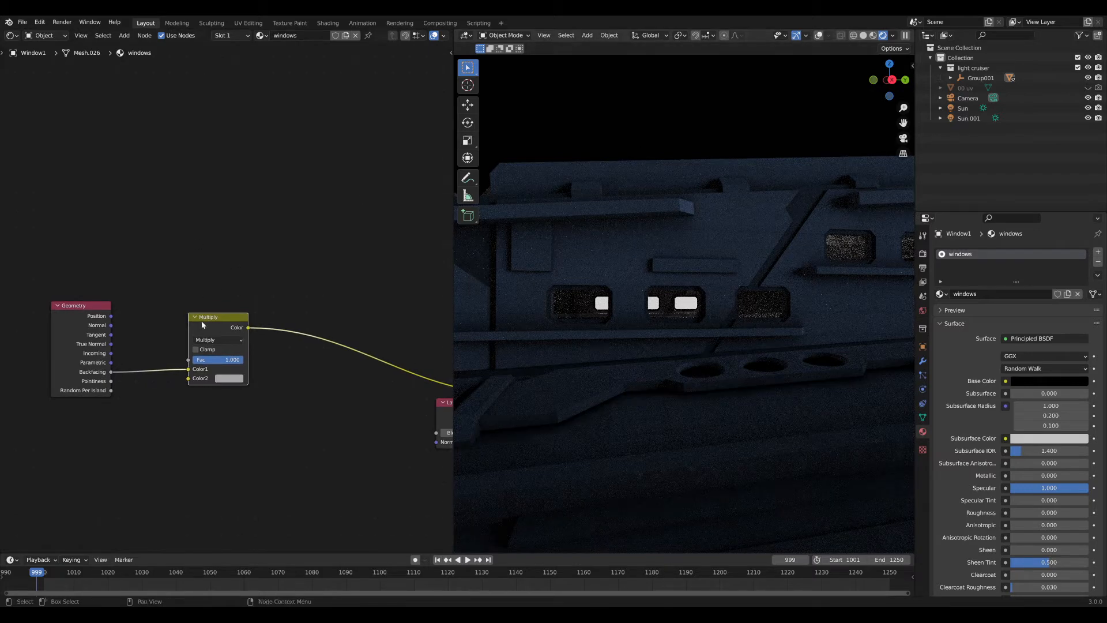
left_click_drag(206, 320, 204, 322)
middle_click_drag(210, 174, 229, 212)
Add a Light Path node at the top-left of the node graph.
key("shift+a")
left_click(229, 212)
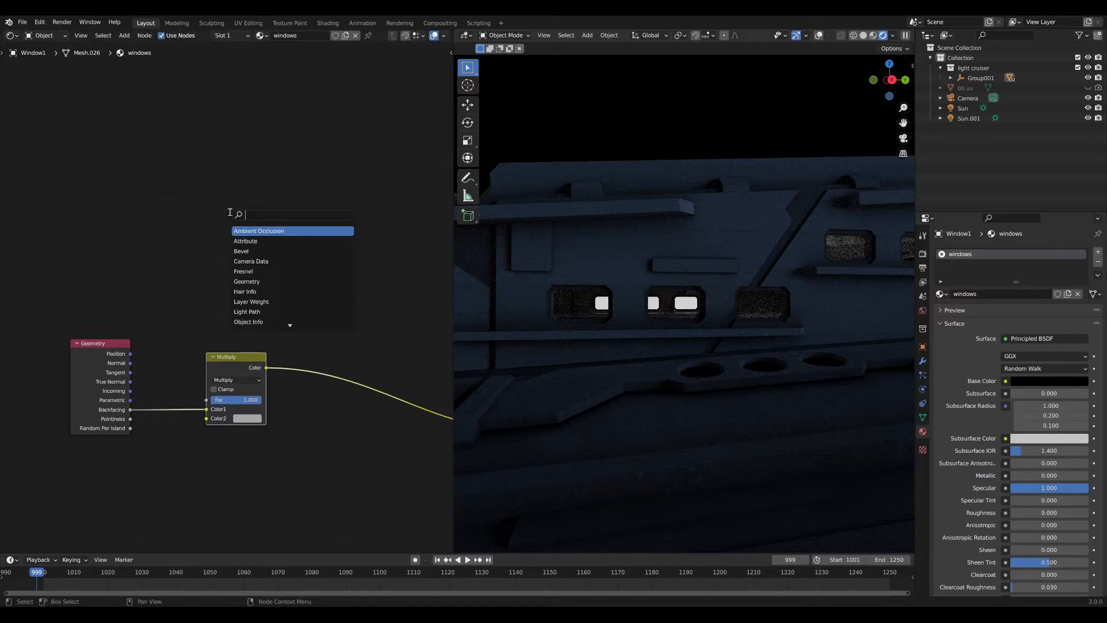
type("light")
key("Return")
left_click(97, 171)
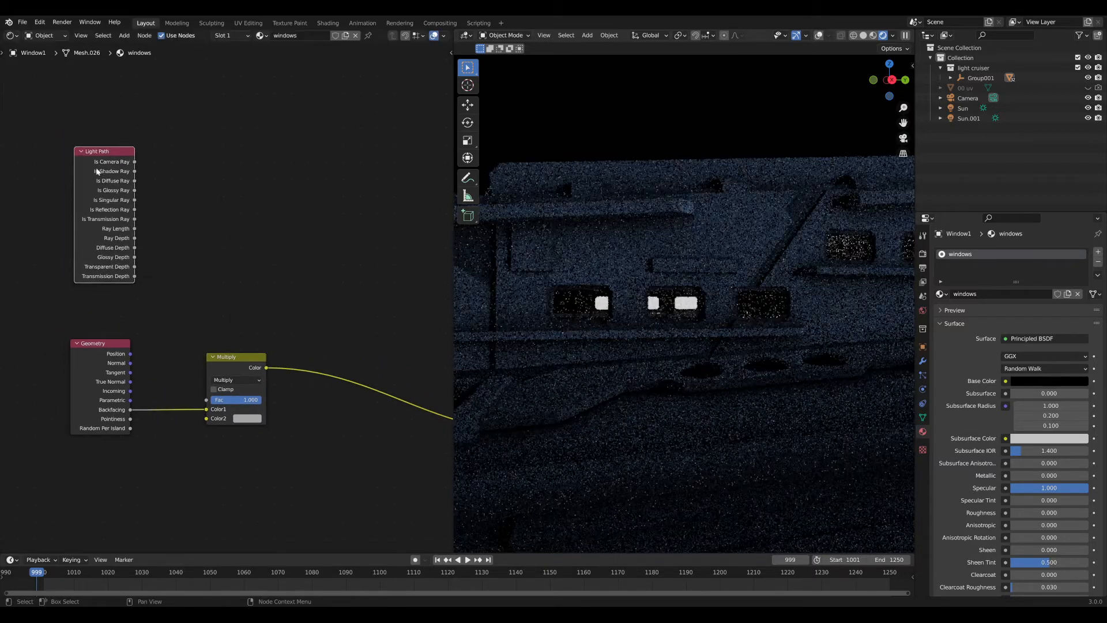
left_click_drag(97, 171, 86, 178)
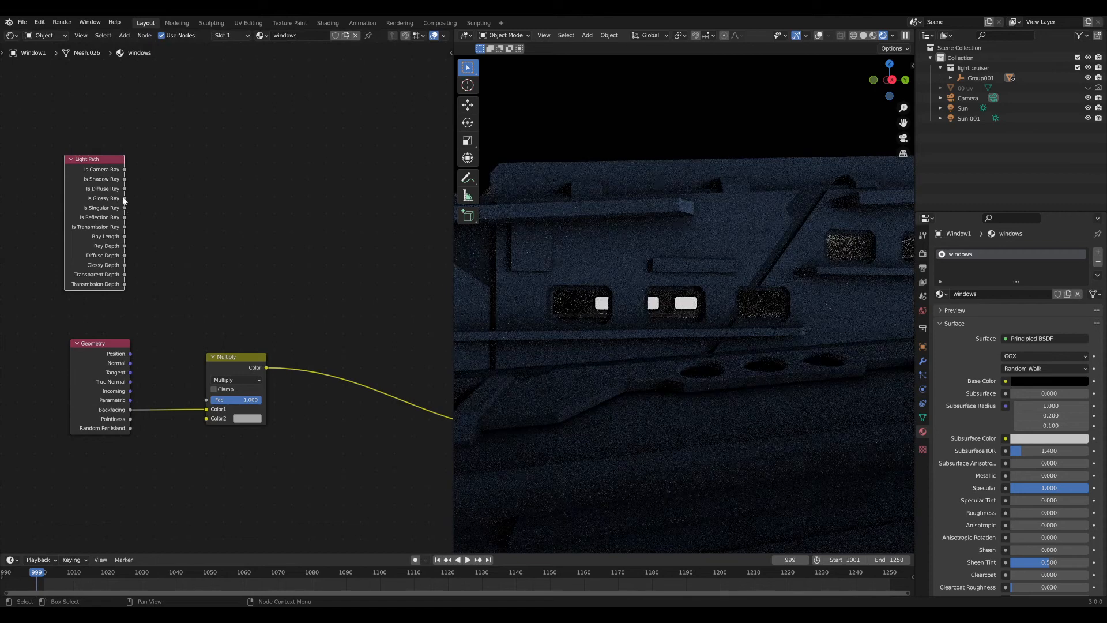
left_click_drag(228, 357, 261, 356)
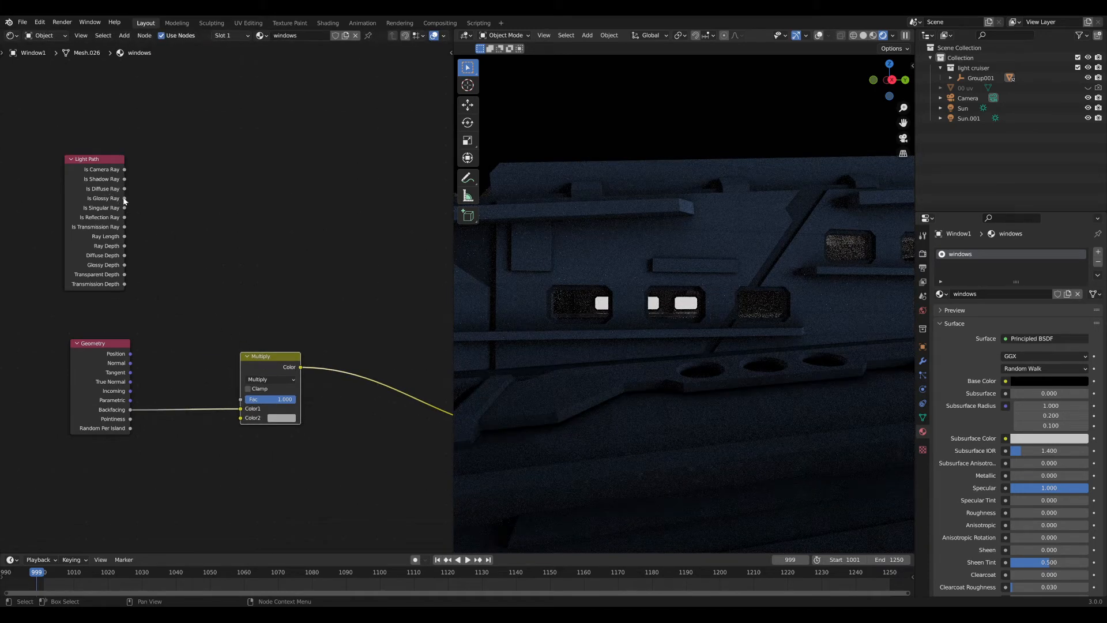
Link Light Path's Is Diffuse Ray output to the Multiply node's Color2 input.
mouse_move(125, 198)
left_mouse_down()
mouse_move(114, 211)
mouse_move(134, 194)
left_mouse_up()
left_click_drag(126, 187, 143, 192)
scroll(131, 202, "up", 5)
middle_click_drag(130, 203, 134, 202)
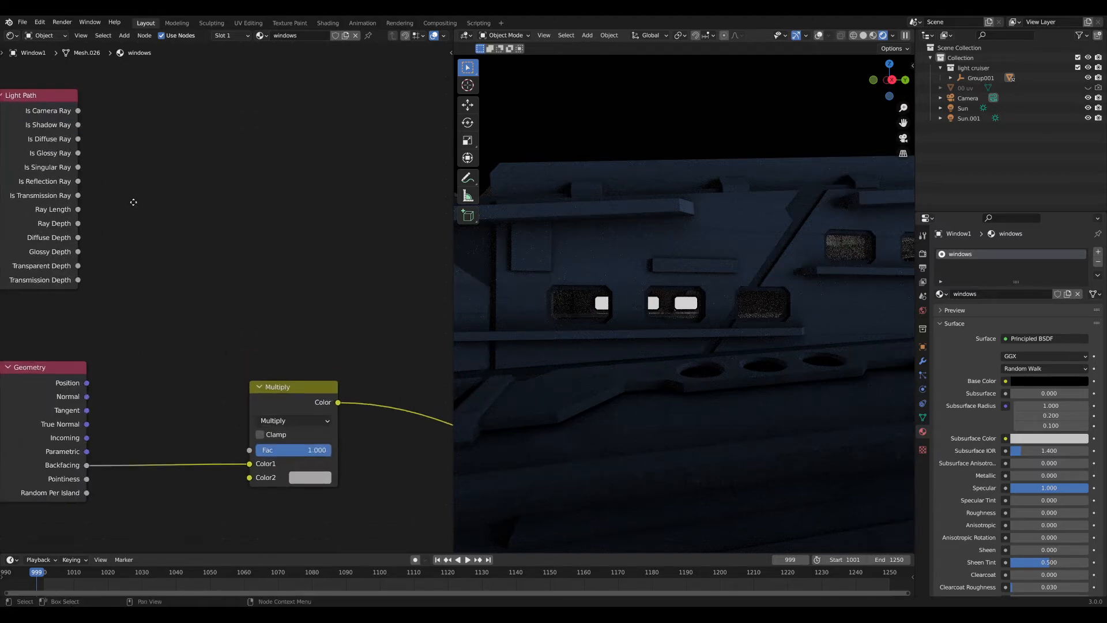
scroll(172, 236, "up", 4)
left_click_drag(180, 230, 181, 206)
left_click_drag(179, 205, 311, 250)
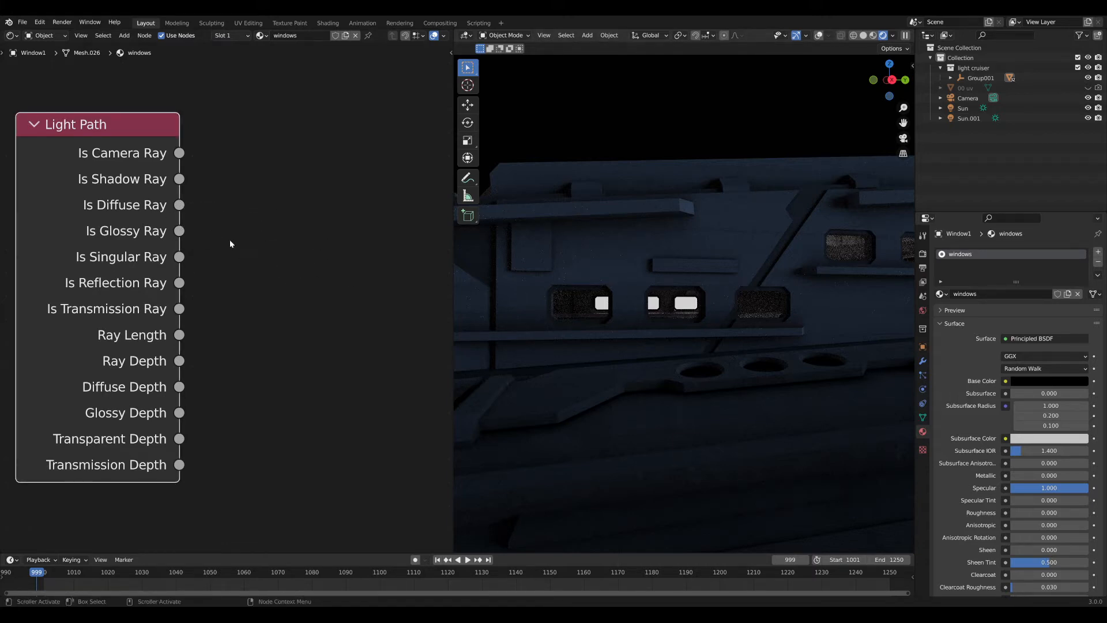
left_click_drag(179, 231, 306, 288)
scroll(182, 258, "down", 5)
middle_click_drag(236, 279, 149, 218)
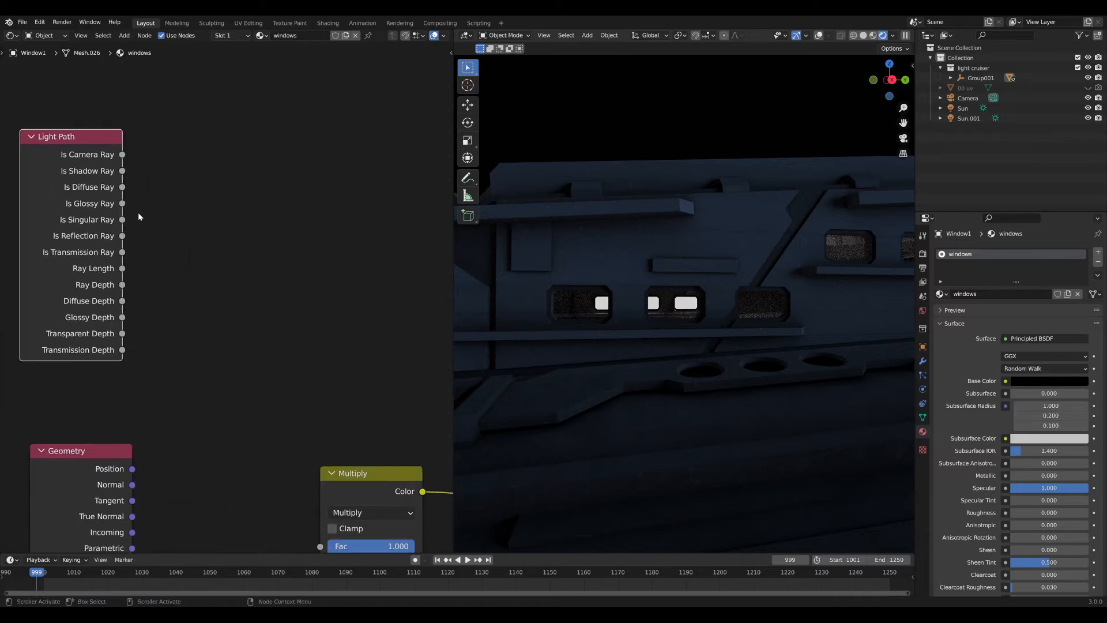
scroll(138, 216, "down", 1)
left_click_drag(135, 170, 298, 481)
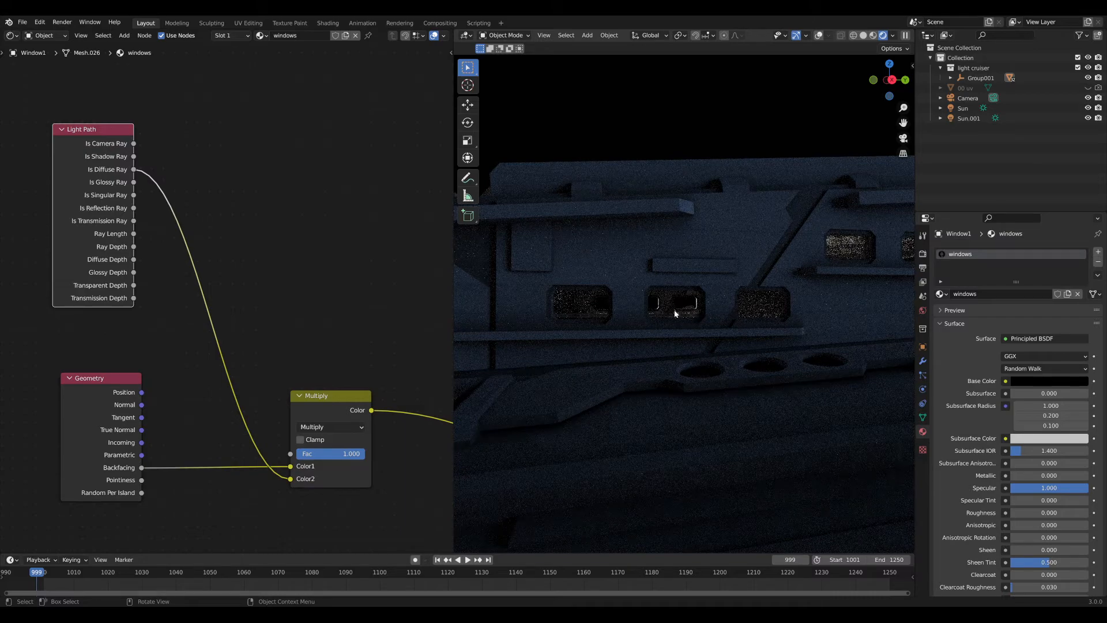
middle_click_drag(699, 312, 648, 296)
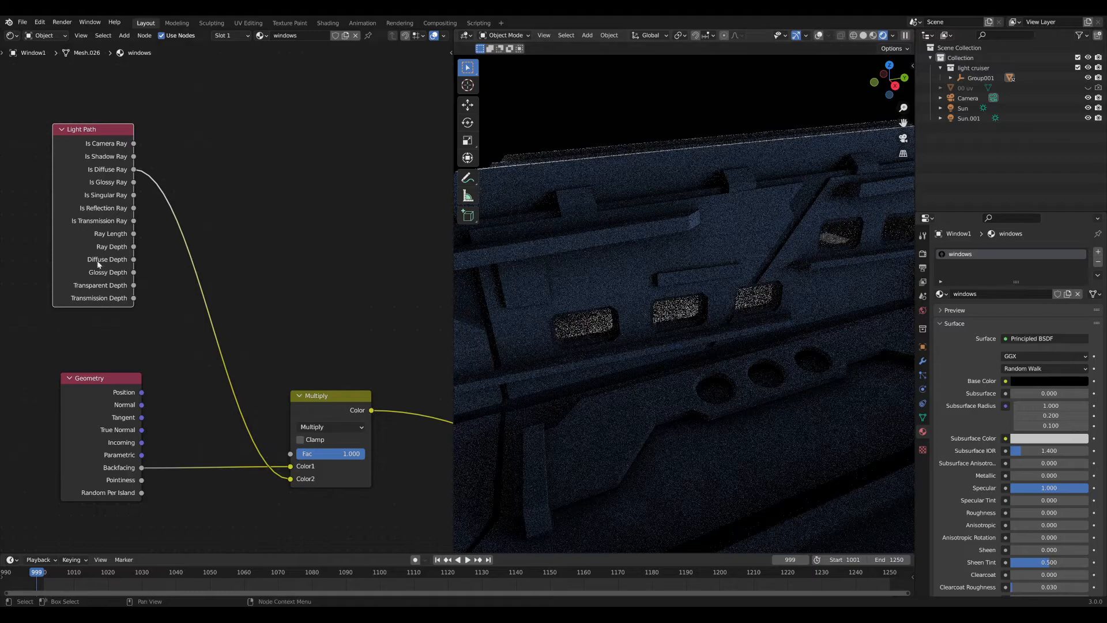
left_click_drag(98, 262, 101, 225)
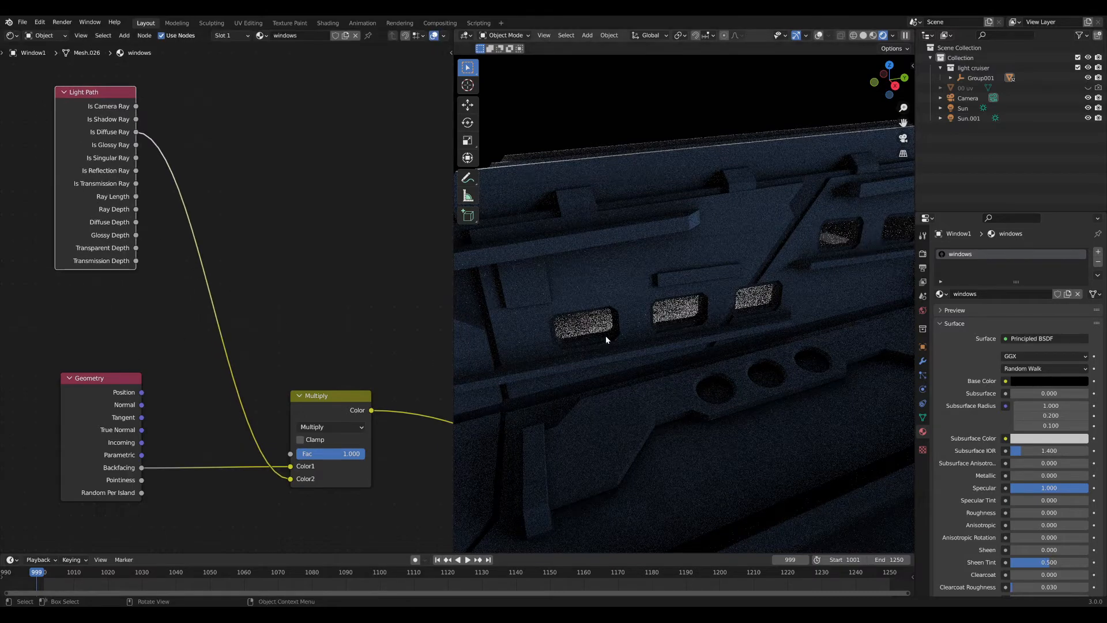
middle_click_drag(582, 323, 528, 288)
Insert a Math Add node on the diffuse-ray link and plug Is Glossy Ray into it.
key("shift+a")
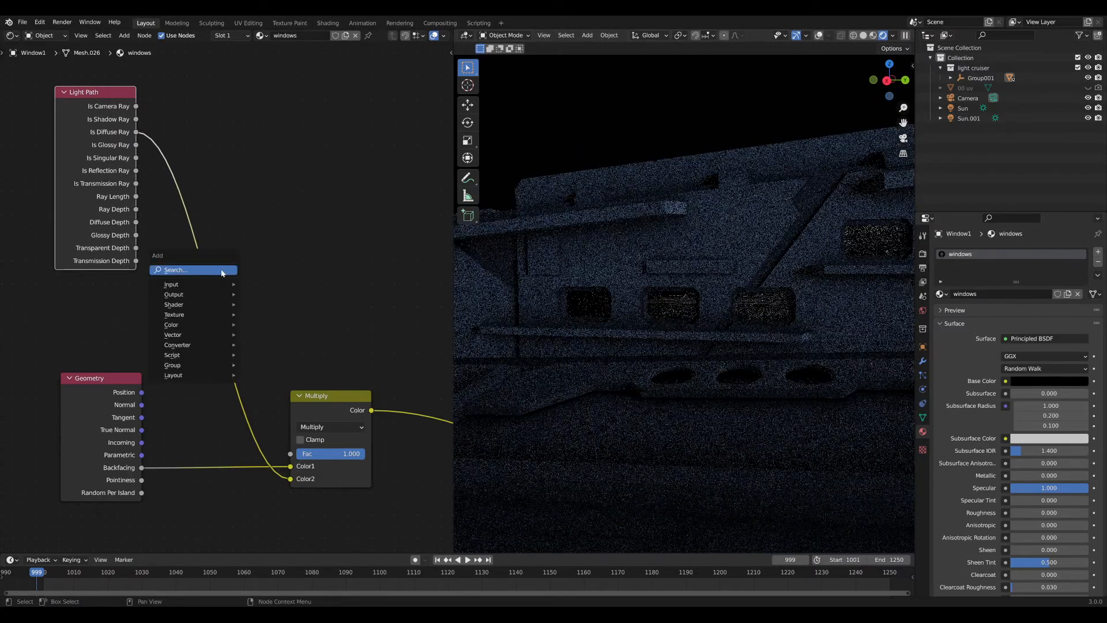
type("add")
key("BackSpace")
key("BackSpace")
key("BackSpace")
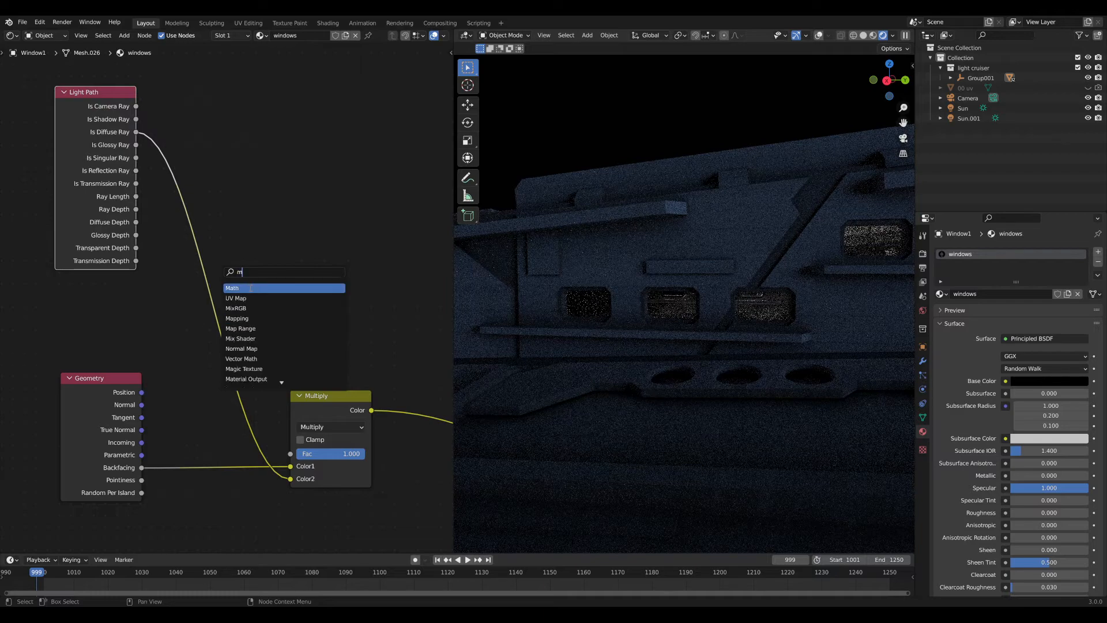
type("math")
left_click_drag(201, 139, 221, 136)
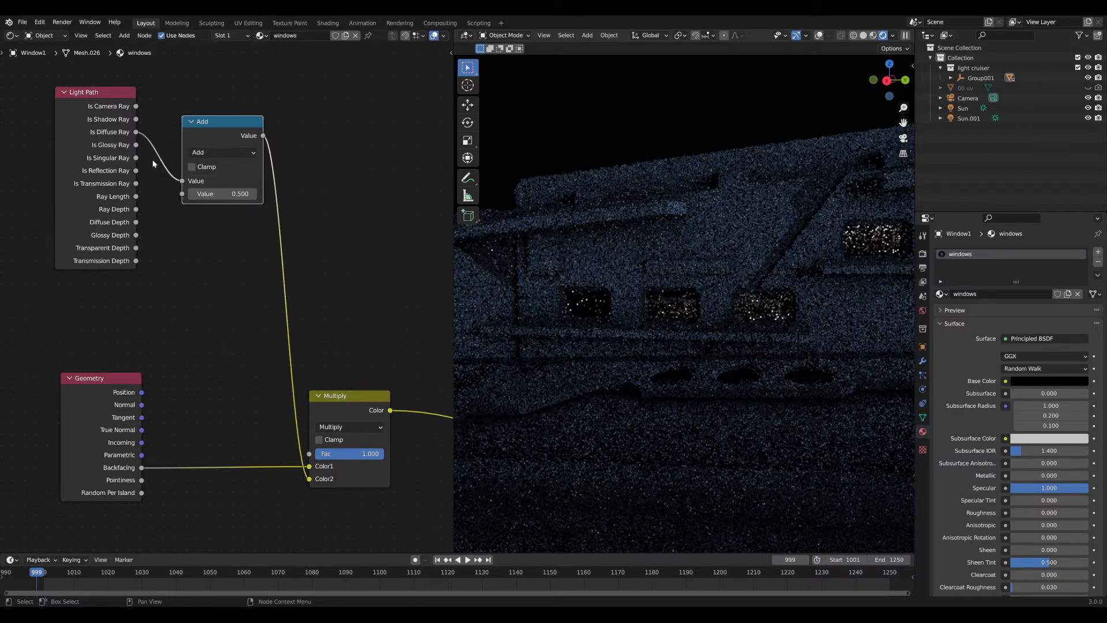
left_click_drag(136, 144, 182, 194)
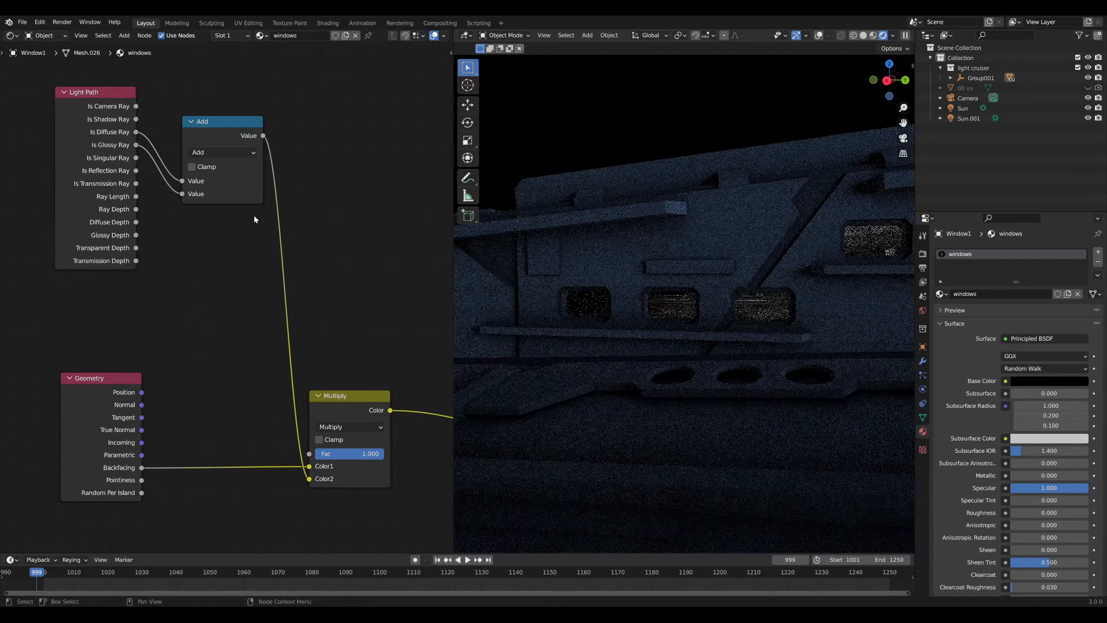
left_click_drag(241, 139, 215, 92)
left_click(300, 132)
Duplicate the Multiply node onto the link to its right.
mouse_move(655, 292)
middle_mouse_down()
mouse_move(670, 282)
mouse_move(670, 319)
mouse_move(677, 292)
middle_mouse_up()
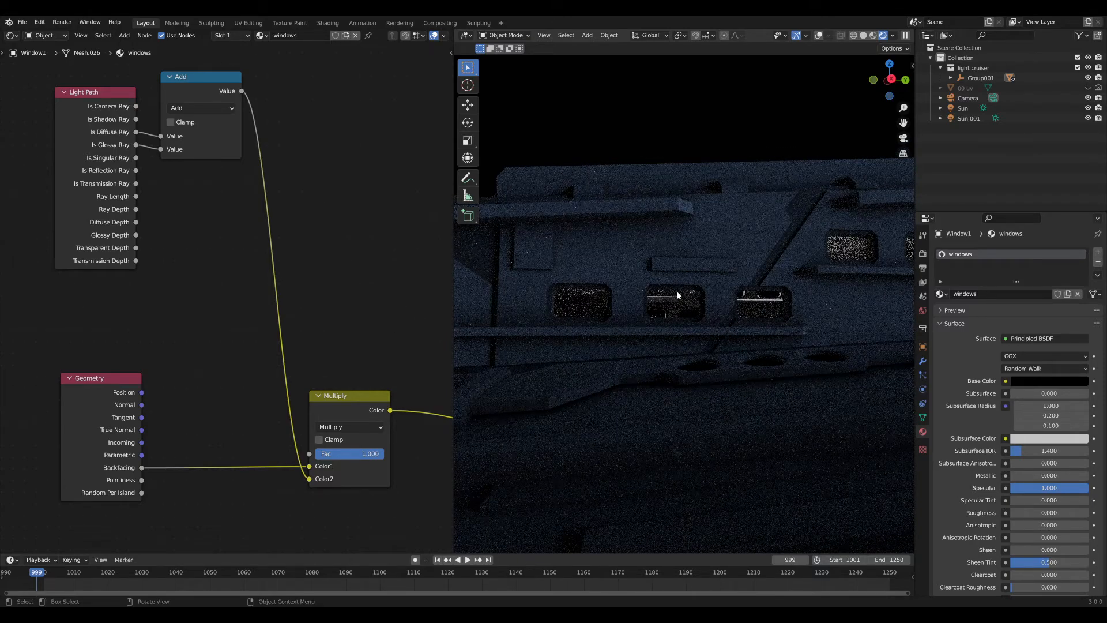
middle_click_drag(303, 267, 229, 246)
left_click_drag(274, 396, 185, 407)
key("shift+d")
left_click(314, 399)
middle_click_drag(317, 432, 319, 368)
Feed a Blackbody node at 7500 temperature into the second Multiply's Color2.
key("shift+a")
left_click(321, 390)
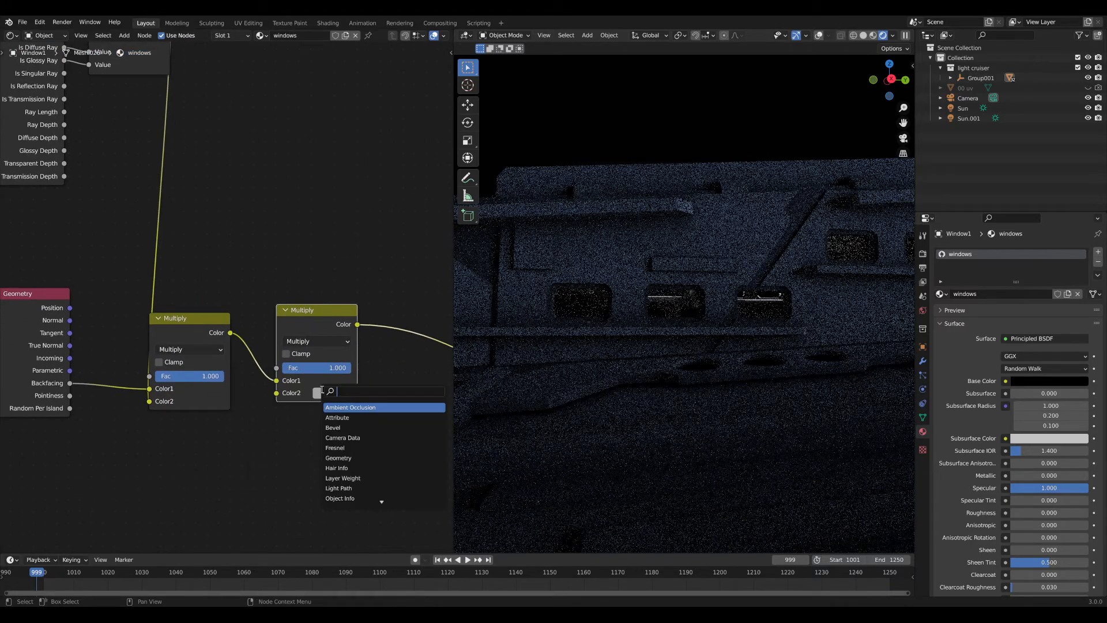
type("bla")
key("Return")
left_click(298, 410)
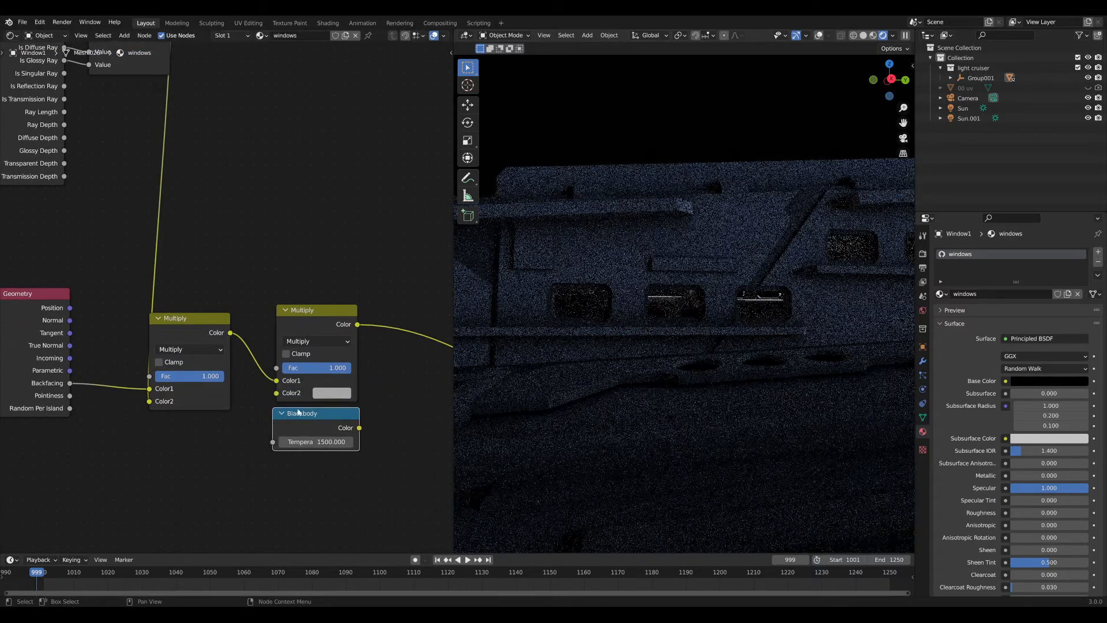
left_click(332, 392)
left_click_drag(360, 427, 276, 393)
left_click(299, 442)
type("7500")
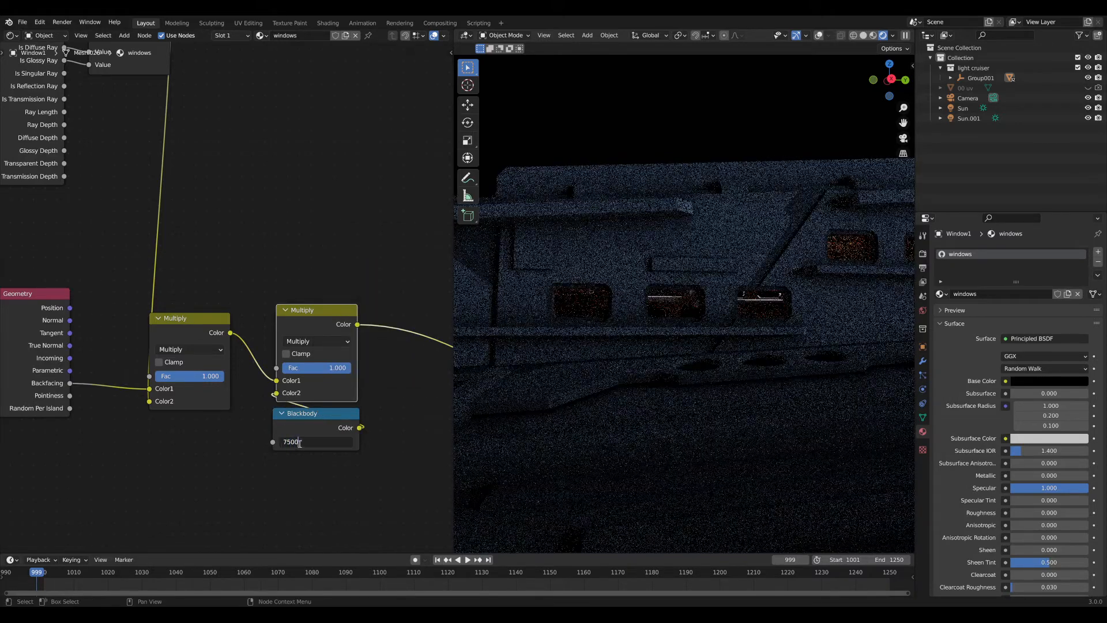
key("Return")
middle_click_drag(547, 369, 796, 343)
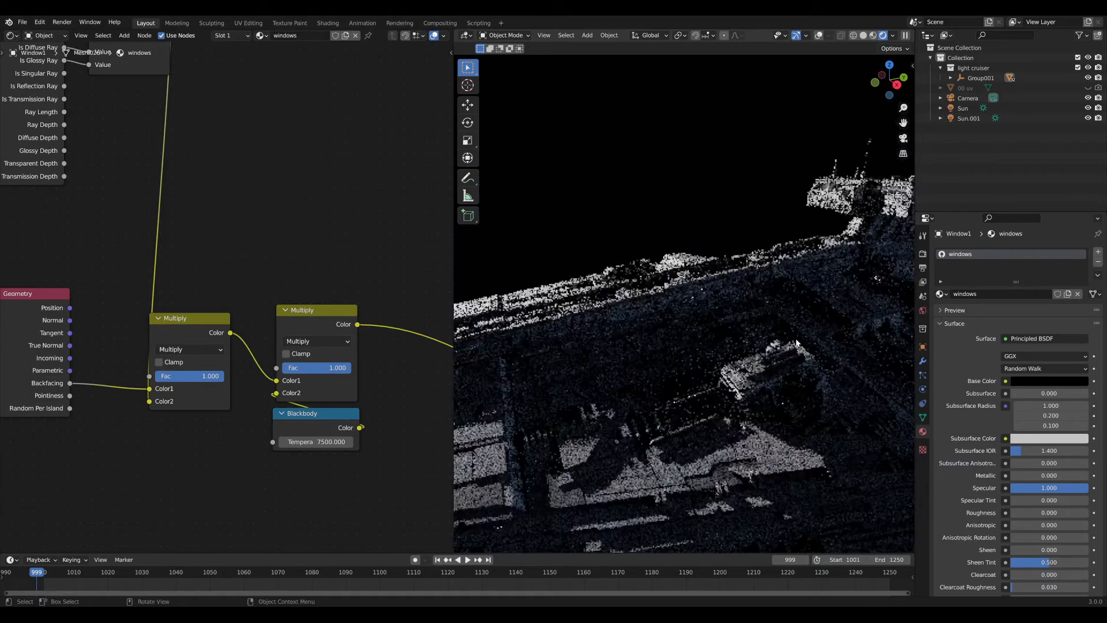
scroll(789, 374, "down", 3)
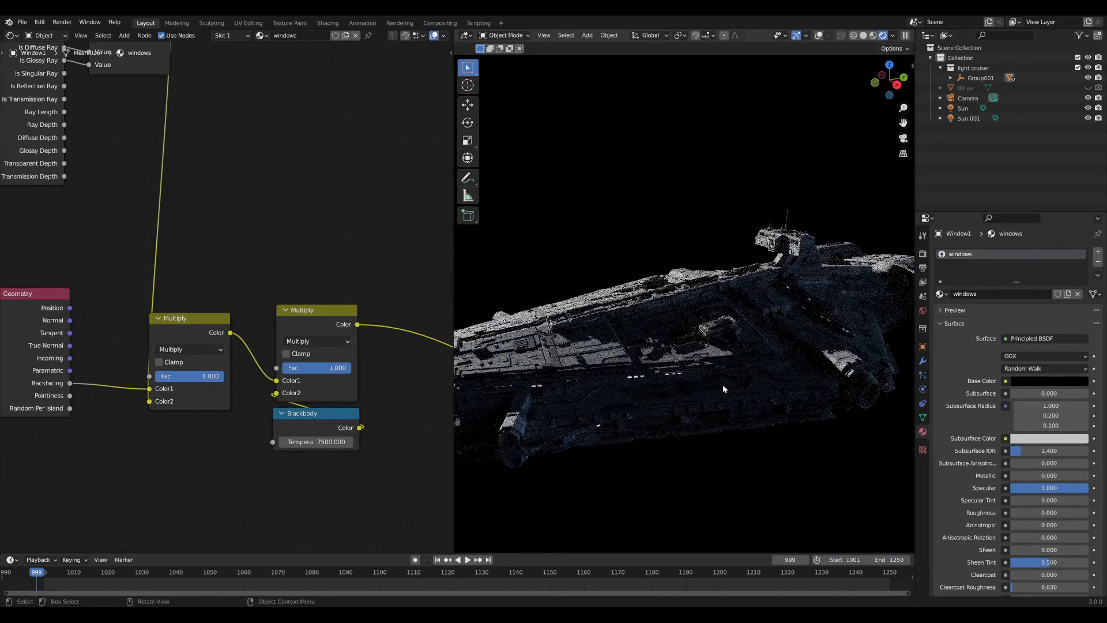
middle_click_drag(722, 384, 702, 379)
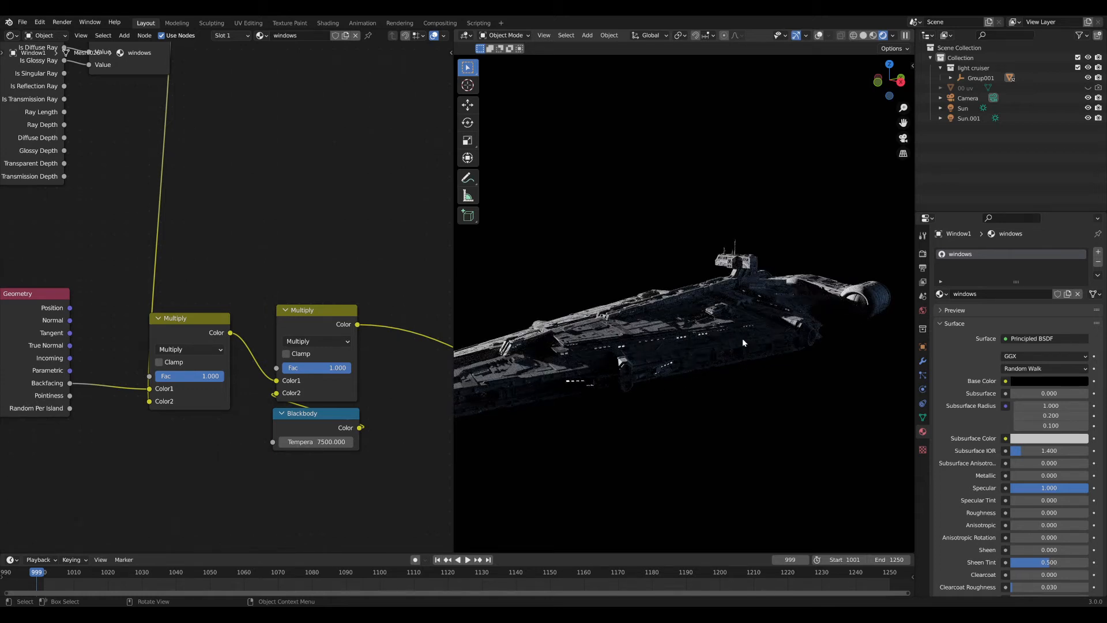
scroll(736, 333, "up", 4)
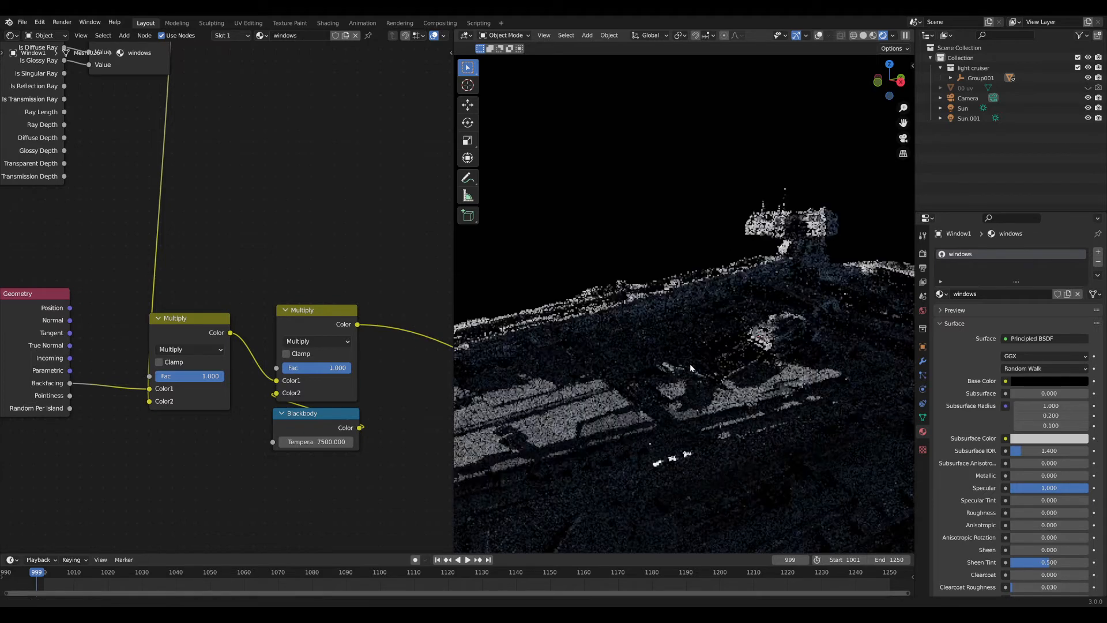
middle_click_drag(736, 382, 674, 375)
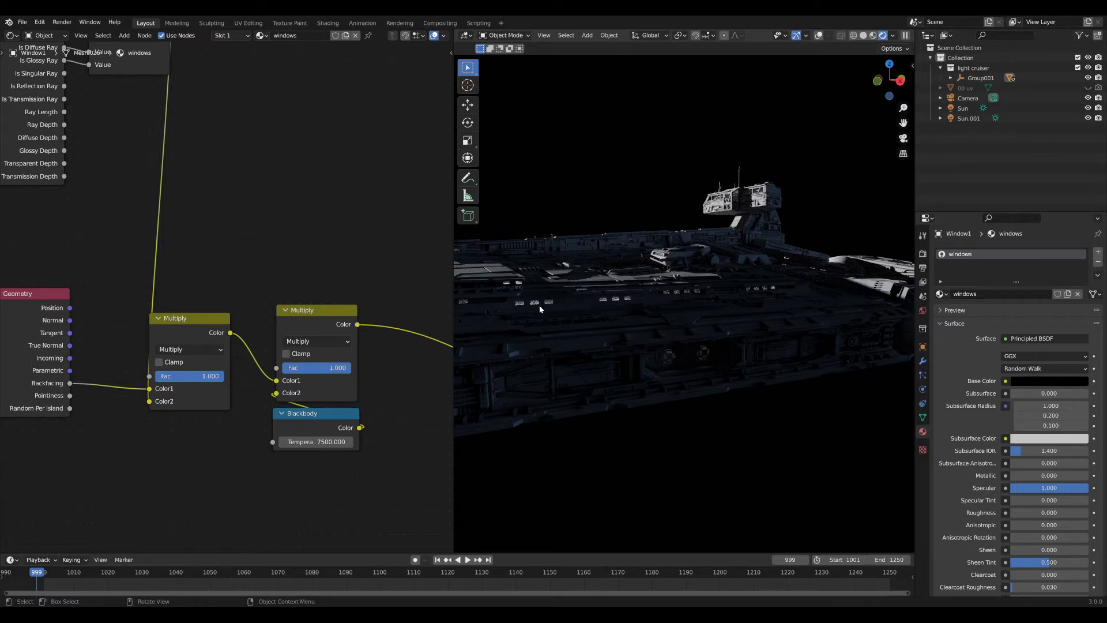
middle_click_drag(571, 309, 572, 197)
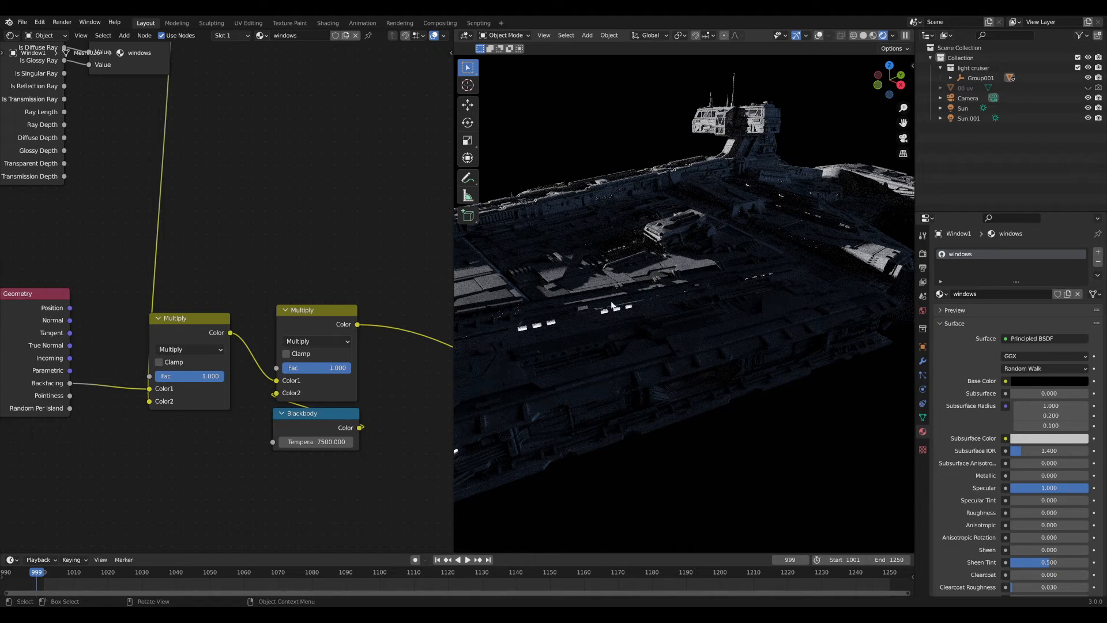
scroll(242, 305, "down", 4)
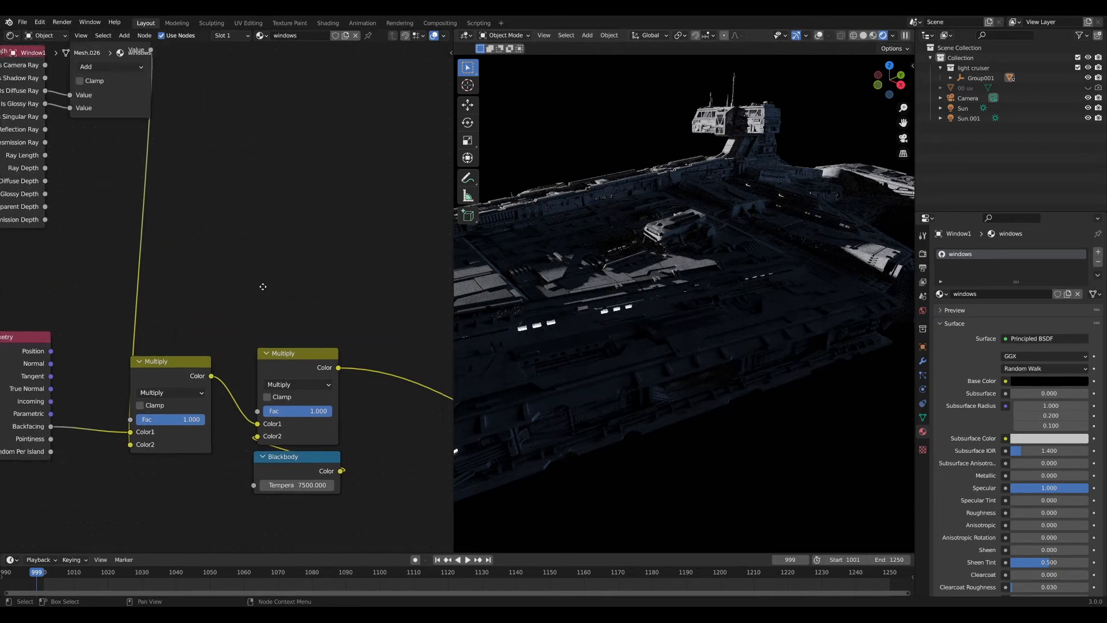
middle_click_drag(264, 246, 225, 259)
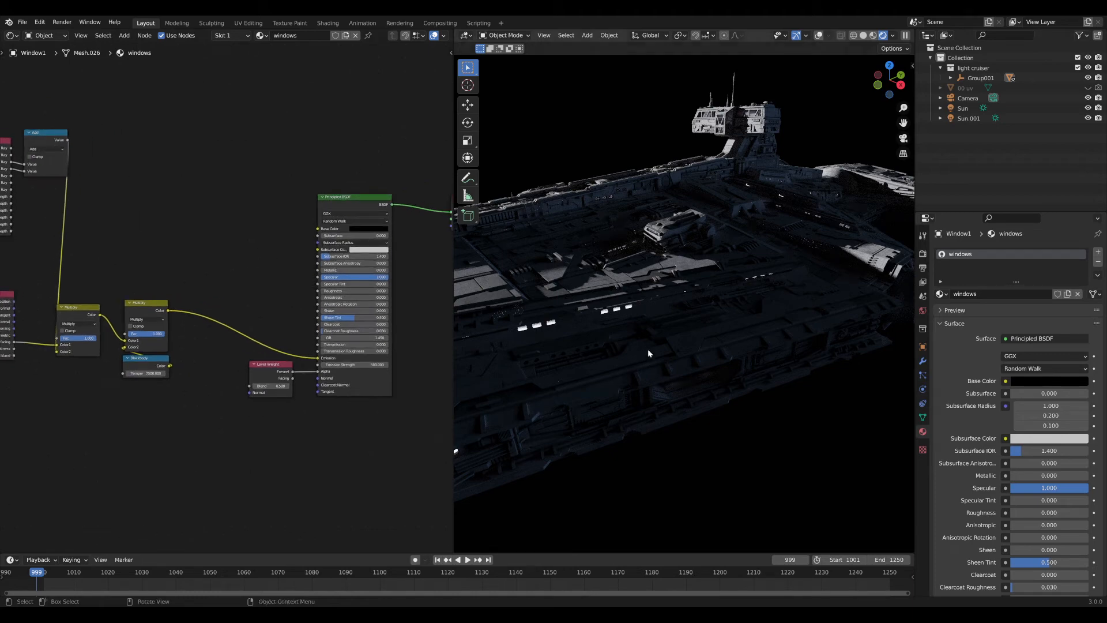
middle_click_drag(648, 348, 692, 316)
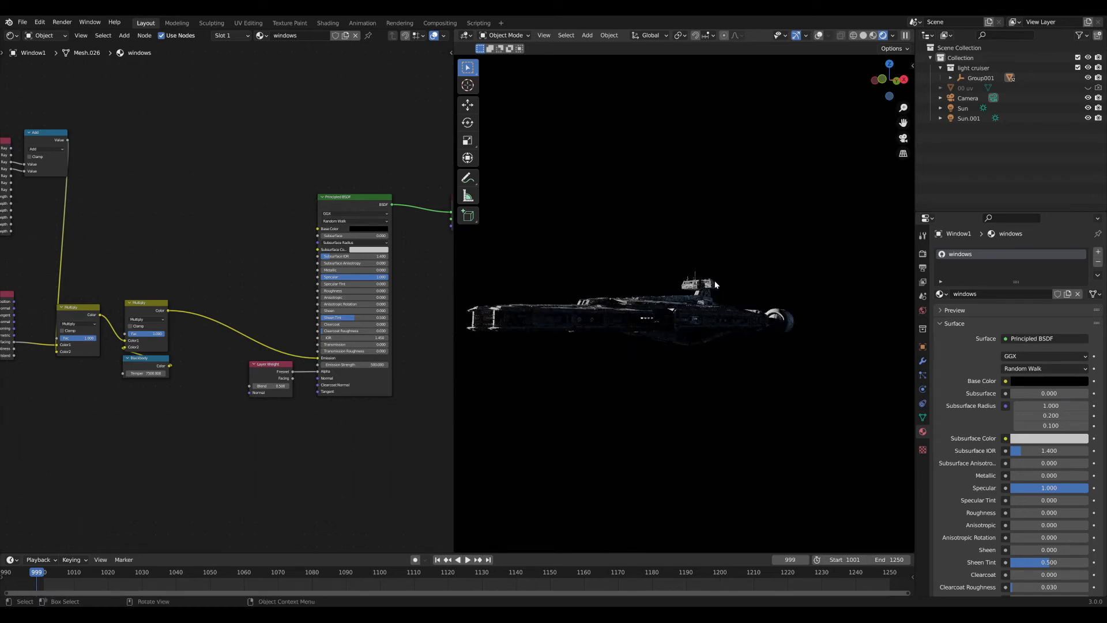
middle_click_drag(750, 344, 752, 374)
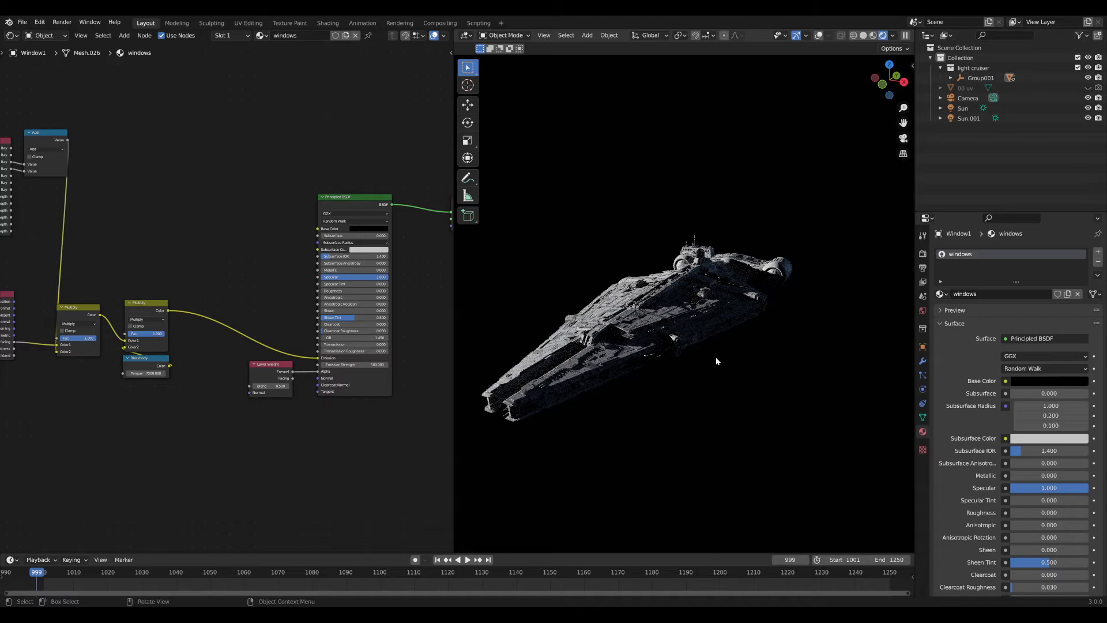
scroll(716, 361, "up", 5)
middle_click_drag(654, 377, 651, 341)
mouse_move(651, 341)
middle_mouse_down("shift")
mouse_move(647, 381)
mouse_move(695, 336)
mouse_move(658, 333)
middle_mouse_up("shift")
middle_click_drag(369, 372, 233, 393)
Try Emission Strength values 150 and 1, then settle on 50.
scroll(232, 394, "up", 4)
double_click(236, 382)
type("150")
key("Return")
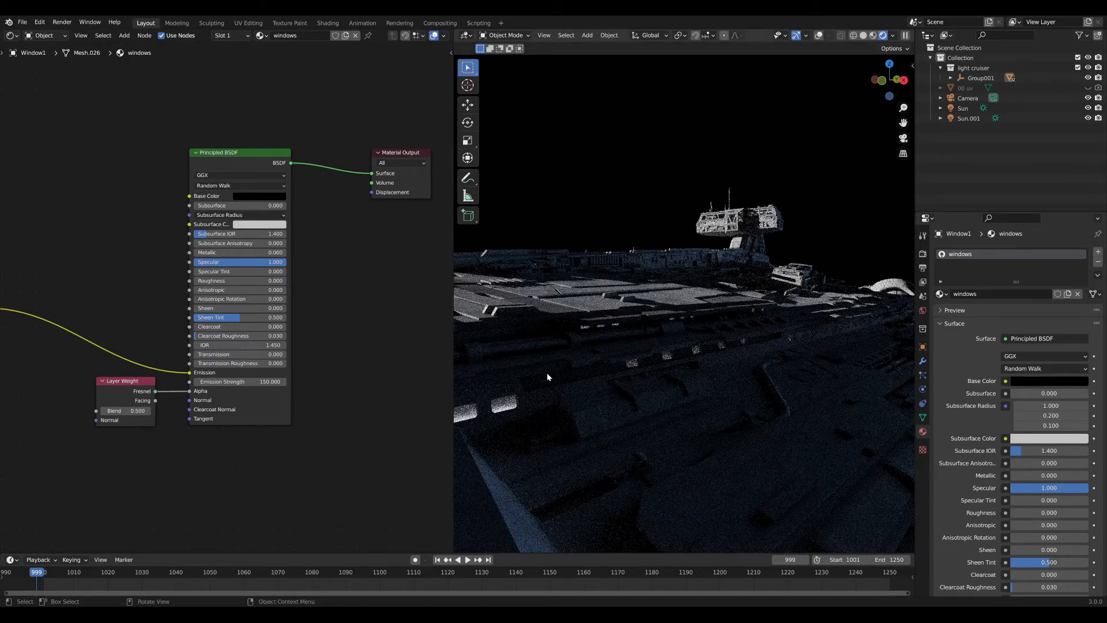
double_click(233, 381)
type("1")
key("Return")
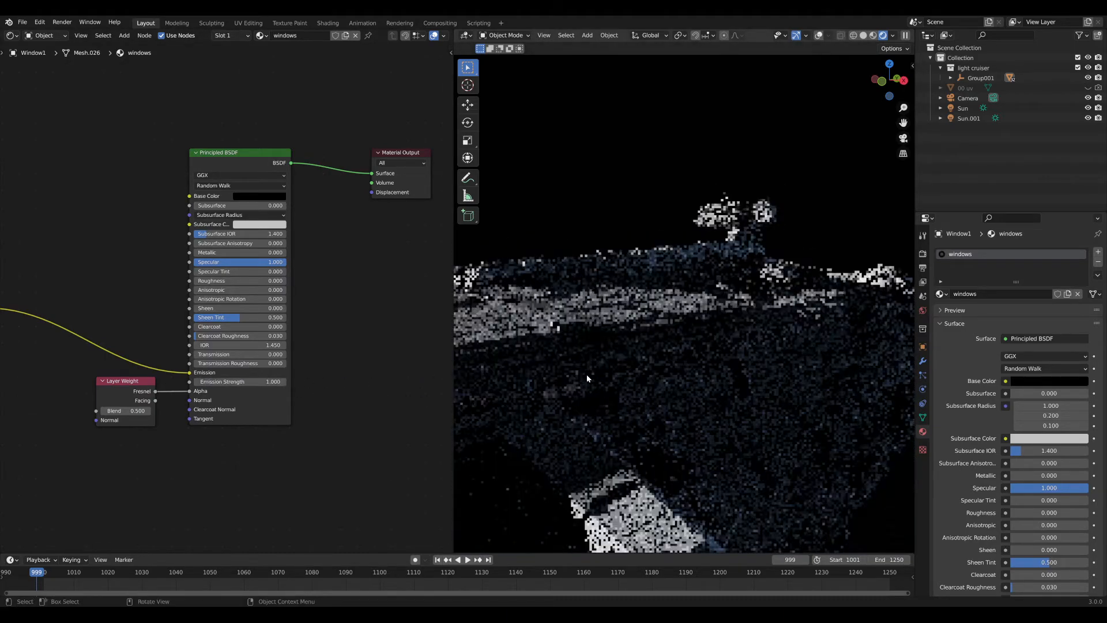
double_click(241, 382)
type("50")
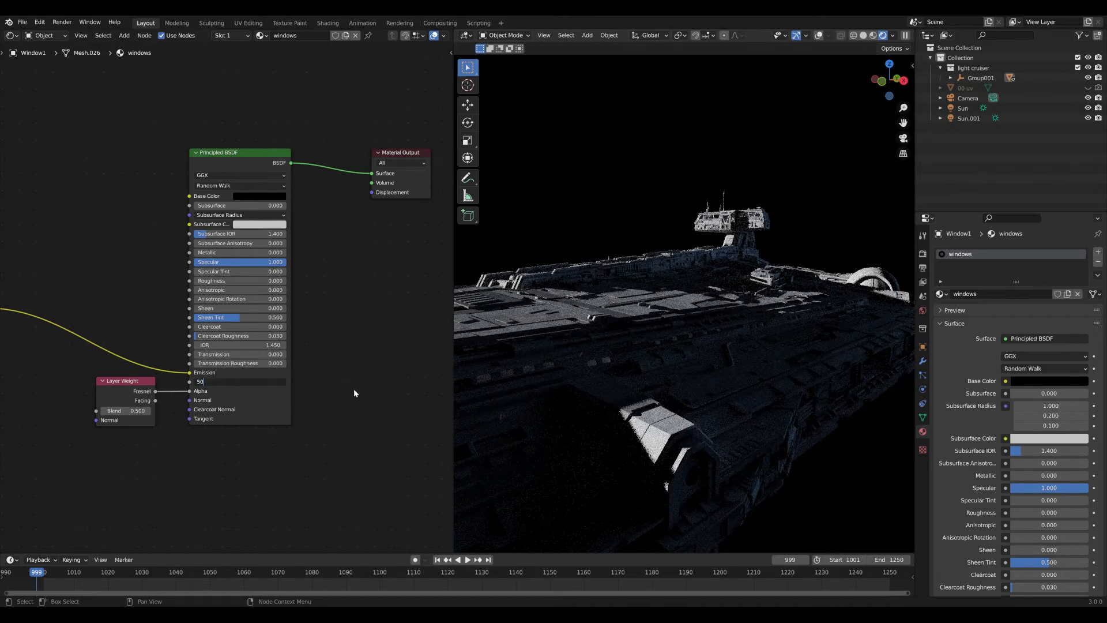
key("Return")
middle_click_drag(675, 369, 669, 373)
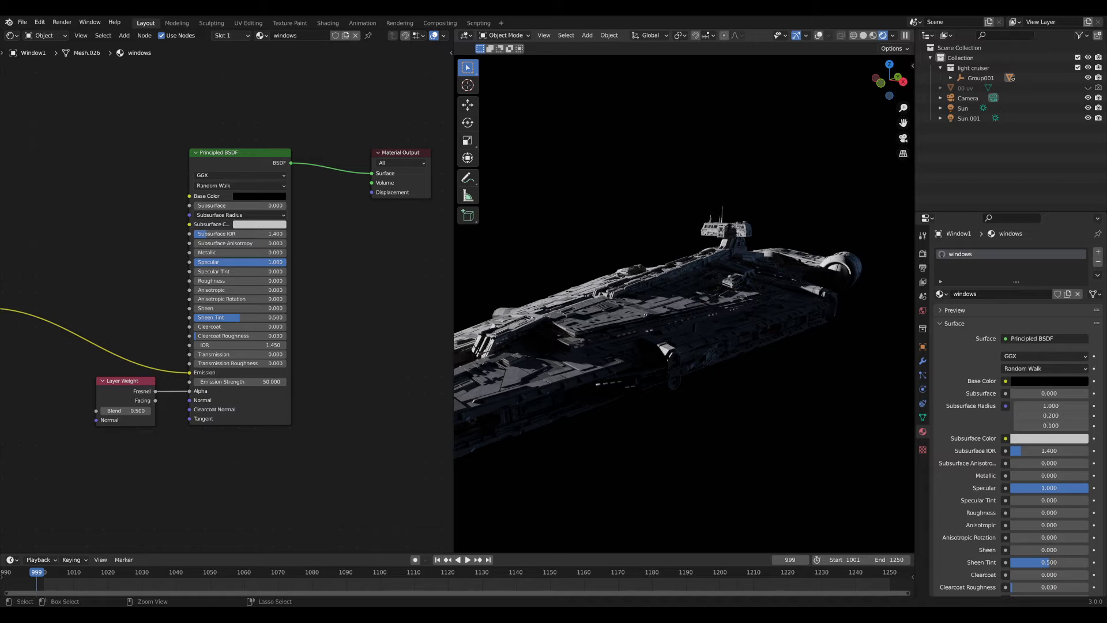
Save the blend file and orbit around the ship to inspect the glow.
key("ctrl+s")
scroll(628, 336, "down", 3)
middle_click_drag(634, 333, 666, 300)
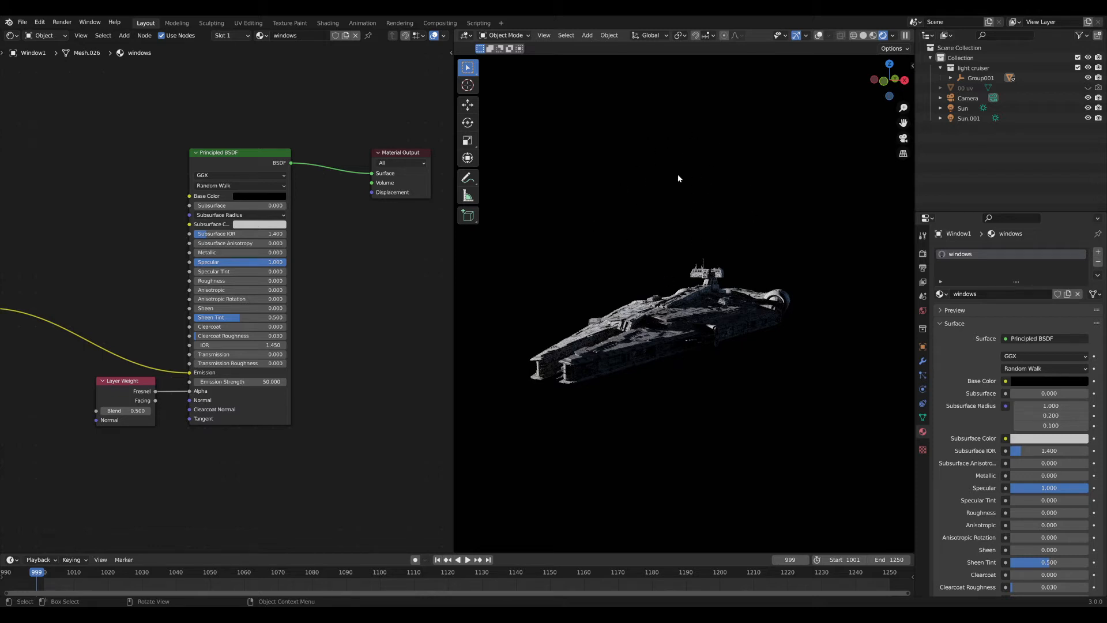
middle_click_drag(871, 287, 739, 289)
scroll(693, 334, "up", 5)
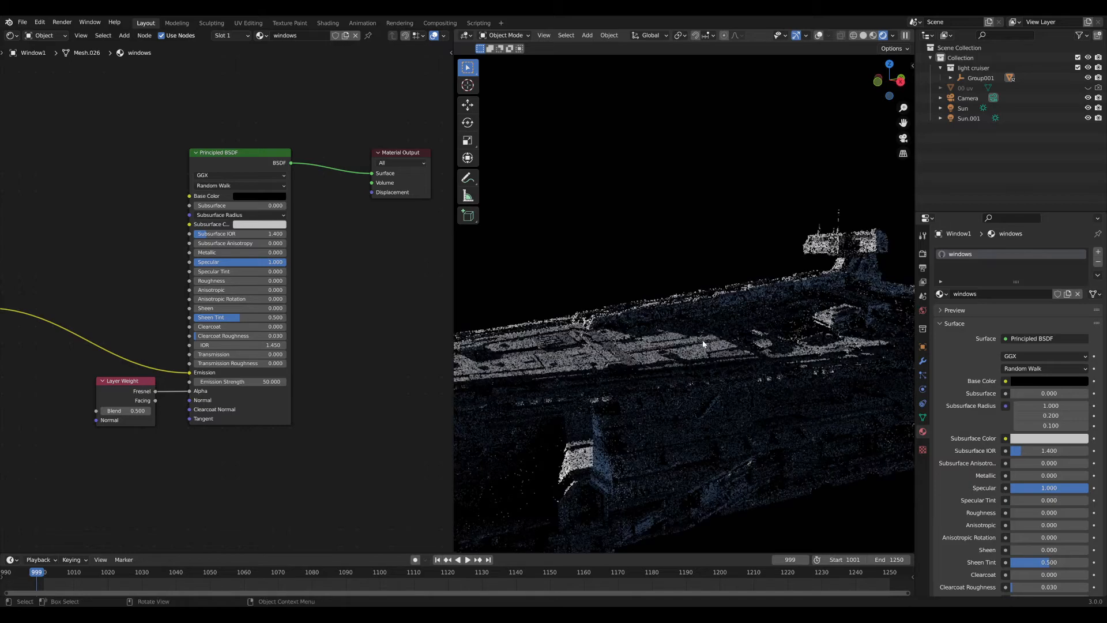
scroll(811, 232, "up", 8)
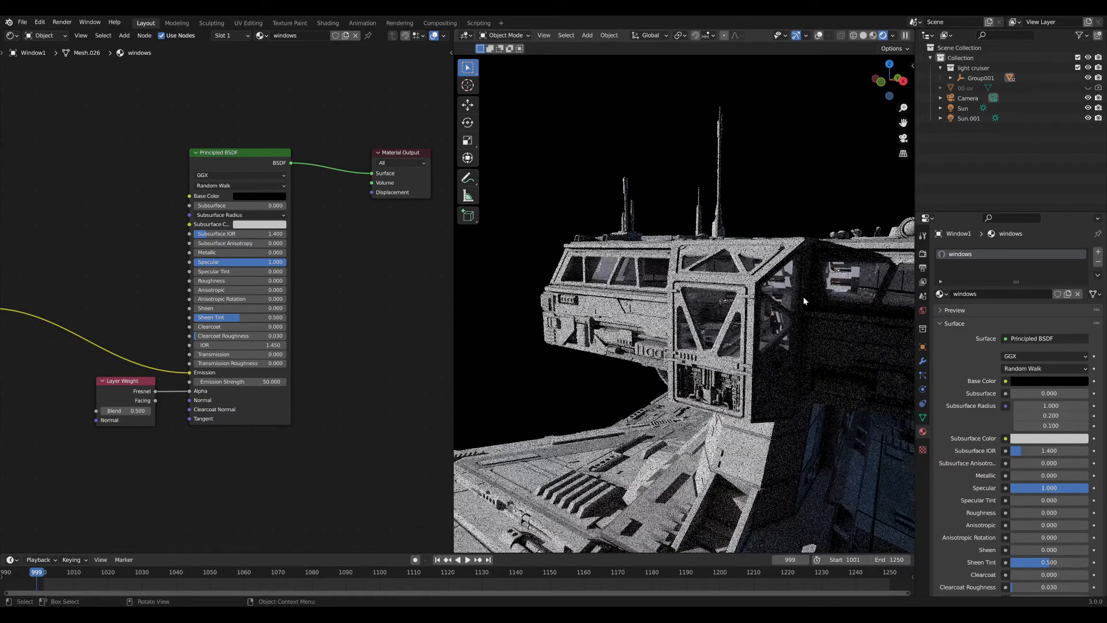
mouse_move(731, 309)
middle_mouse_down()
mouse_move(753, 301)
mouse_move(747, 309)
middle_mouse_up()
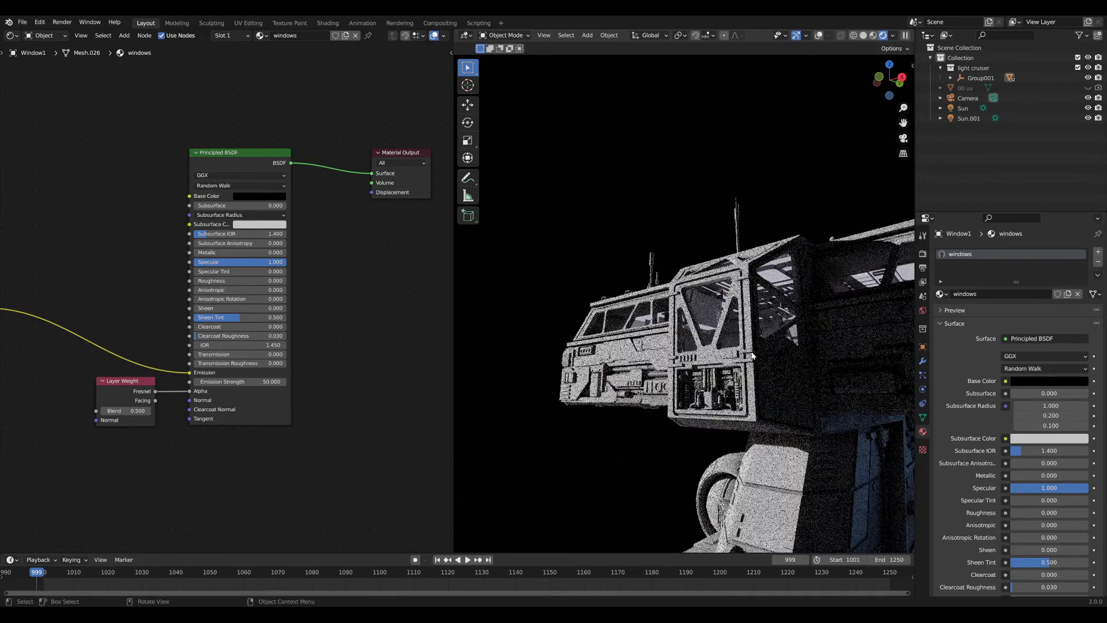
middle_click_drag(752, 356, 662, 360)
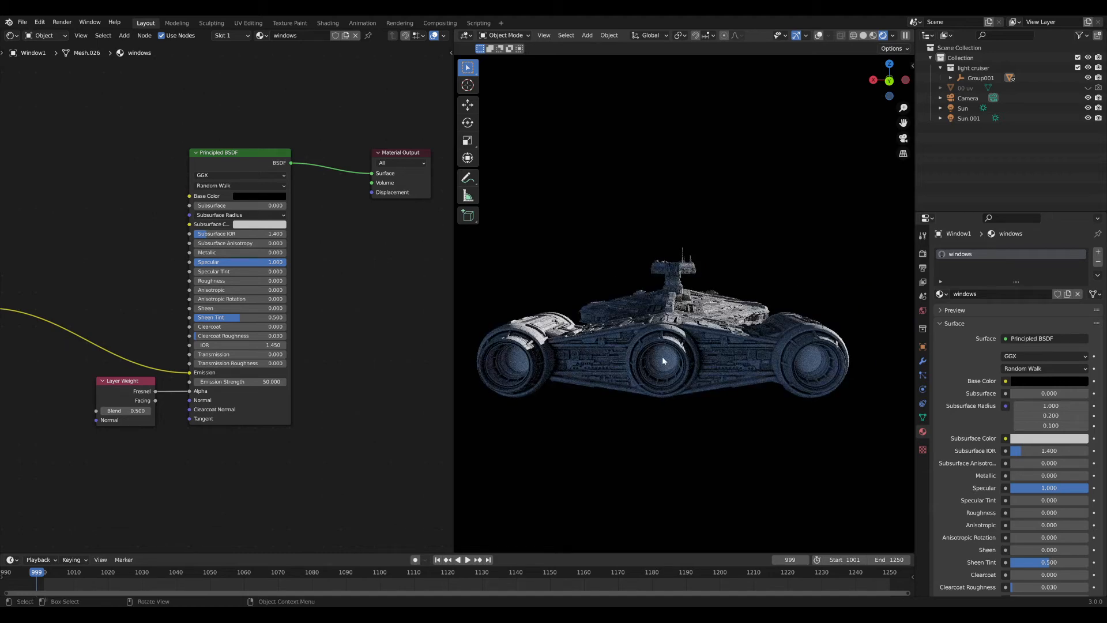
With Object7201 active, purge 5 unused data-blocks via File > Clean Up, then add Material.001.
left_click(663, 360)
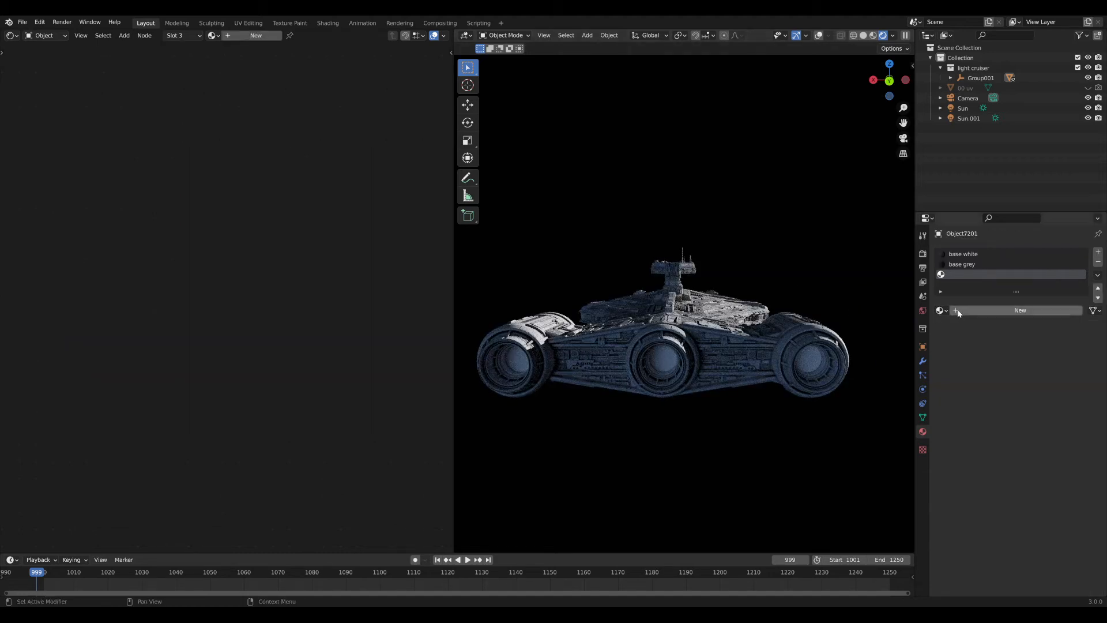
left_click(21, 22)
mouse_move(51, 193)
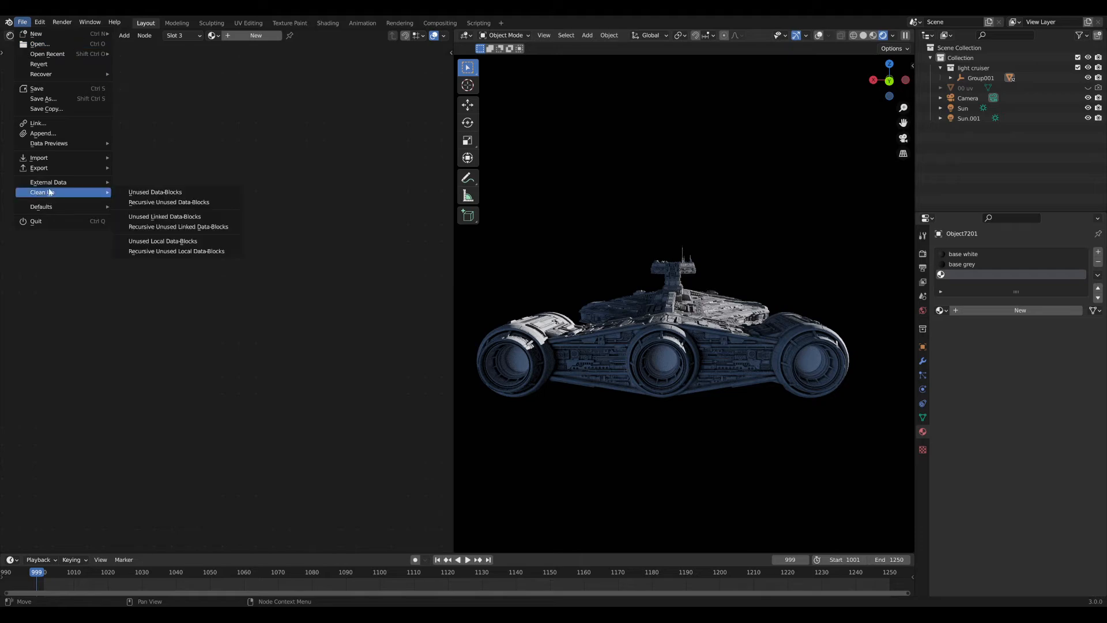
left_click(169, 193)
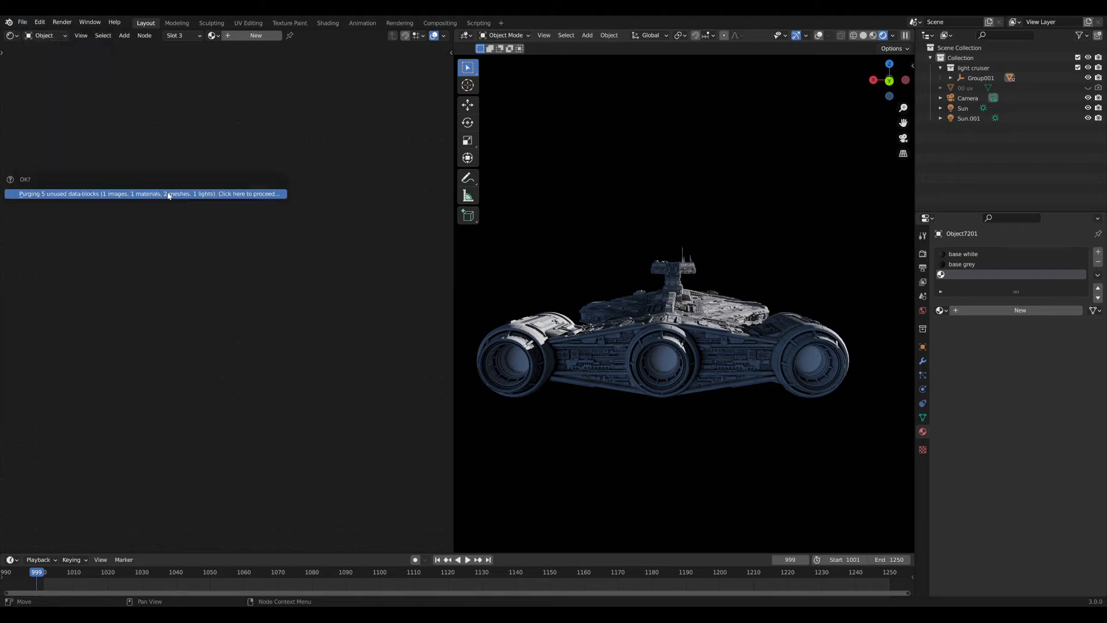
left_click(217, 197)
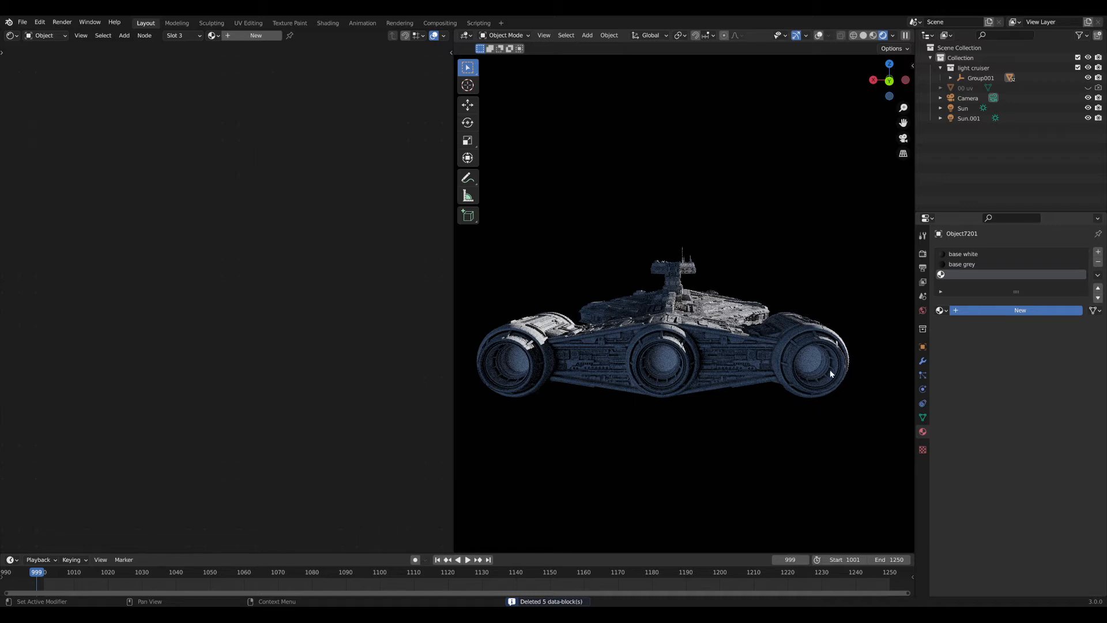
left_click(1010, 310)
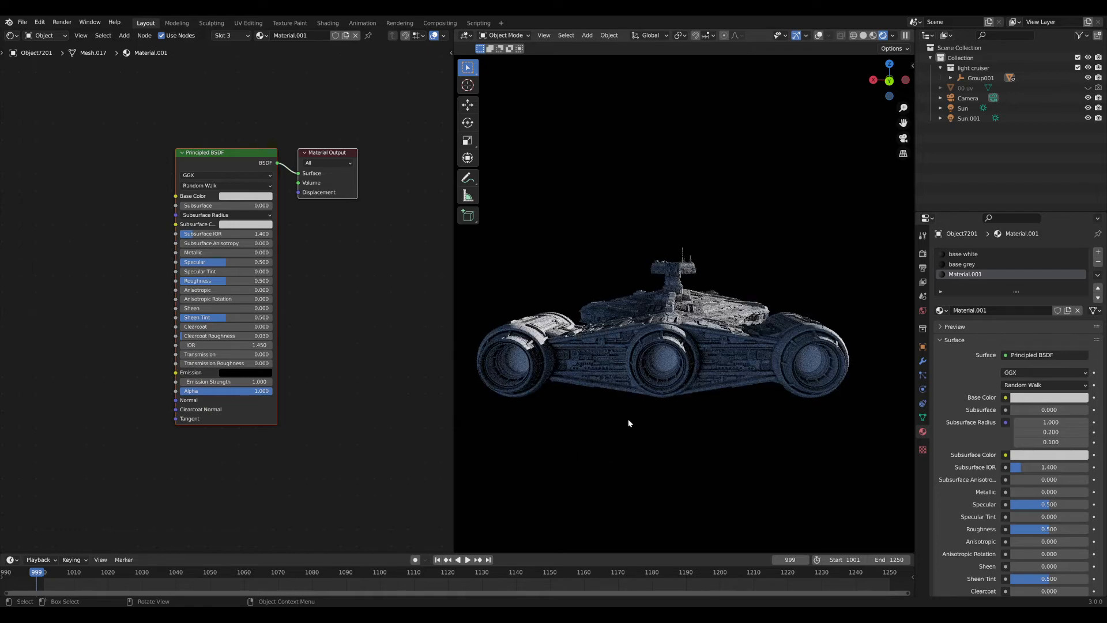
left_click(1013, 310)
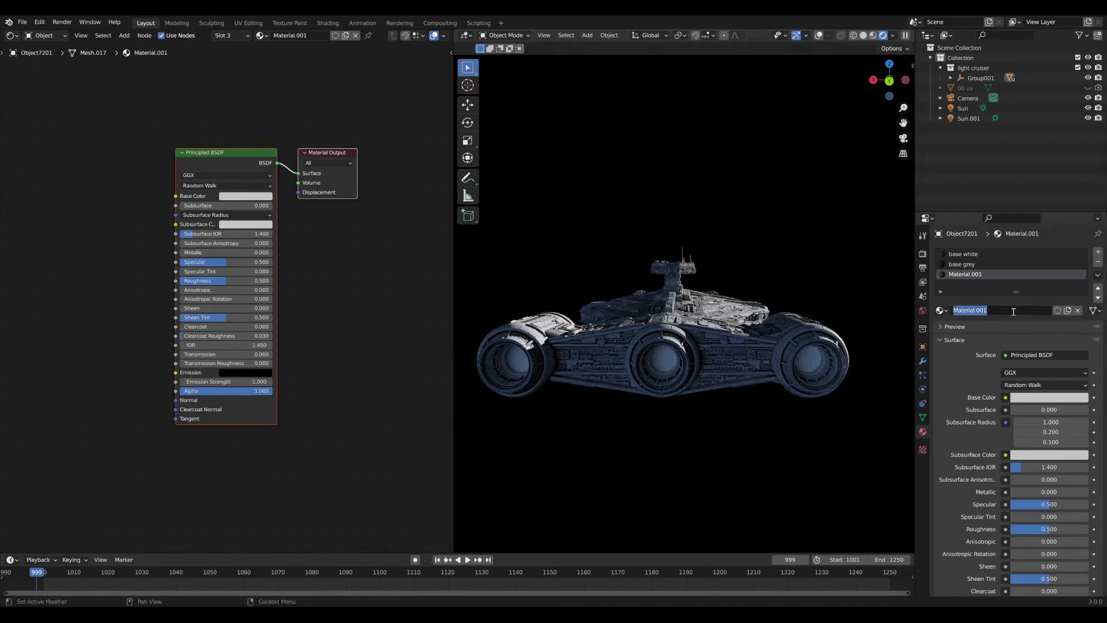
type("engione")
key("BackSpace")
key("BackSpace")
key("BackSpace")
type("nes")
key("Return")
middle_click_drag(330, 241, 360, 250)
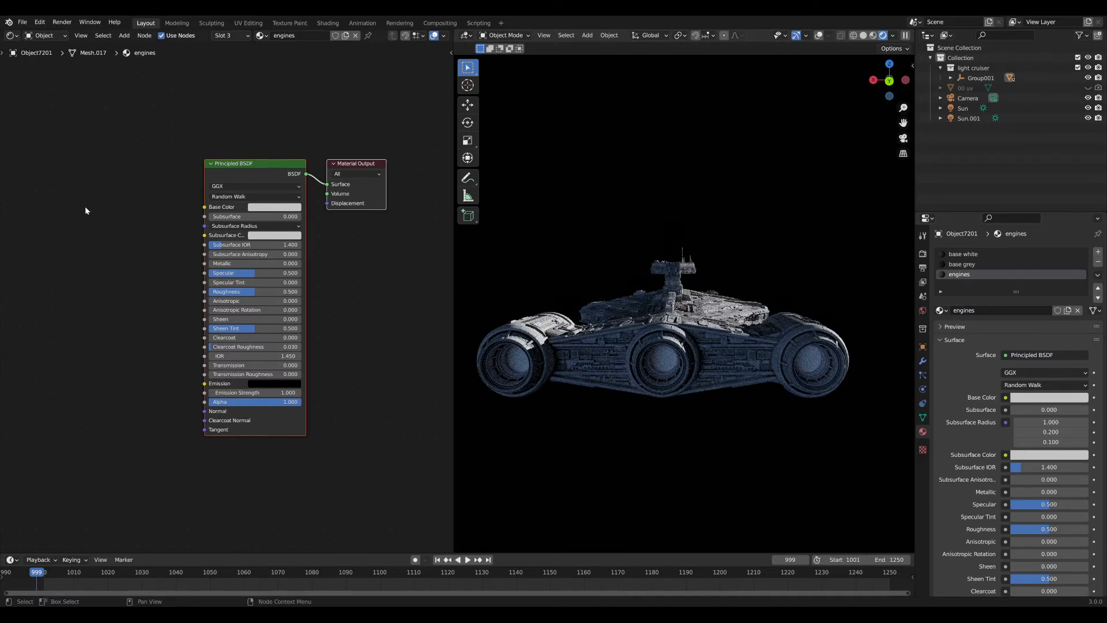
left_click(86, 208)
middle_click_drag(93, 224, 177, 237)
scroll(173, 218, "up", 3)
key("shift+a")
type("ima")
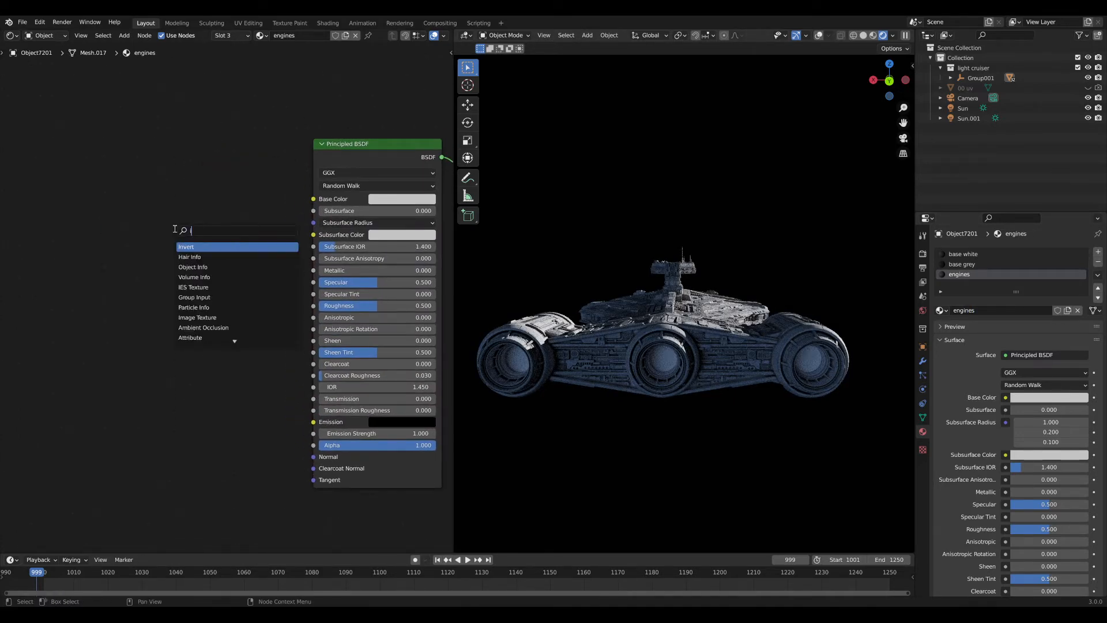
key("Return")
left_click(127, 197)
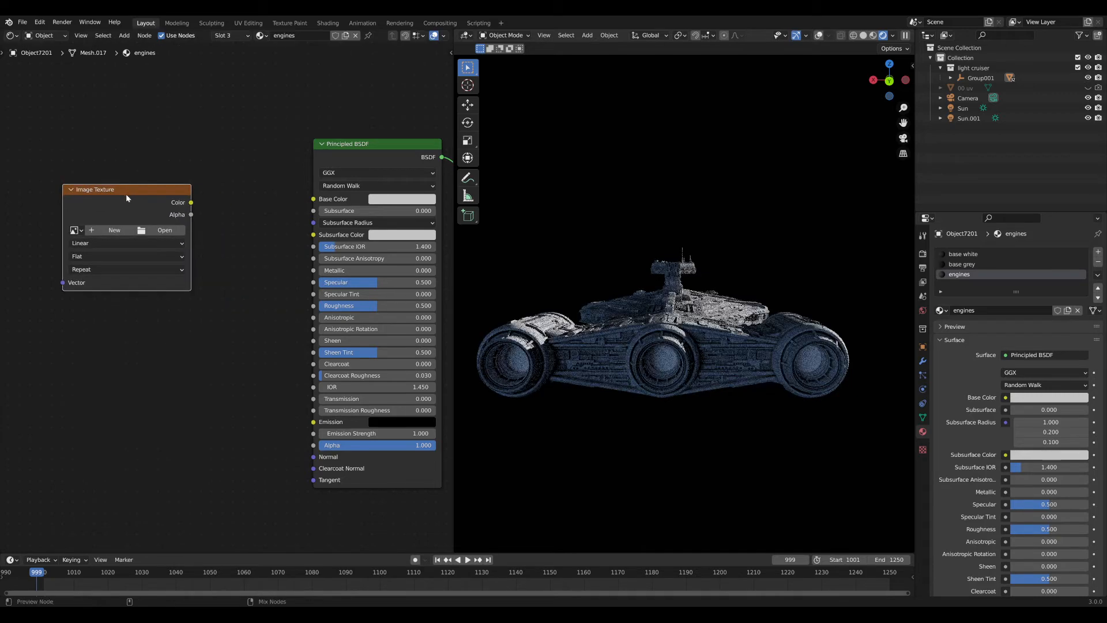
left_click(127, 196, "ctrl+shift")
middle_click_drag(131, 196, 237, 202)
key("ctrl+t")
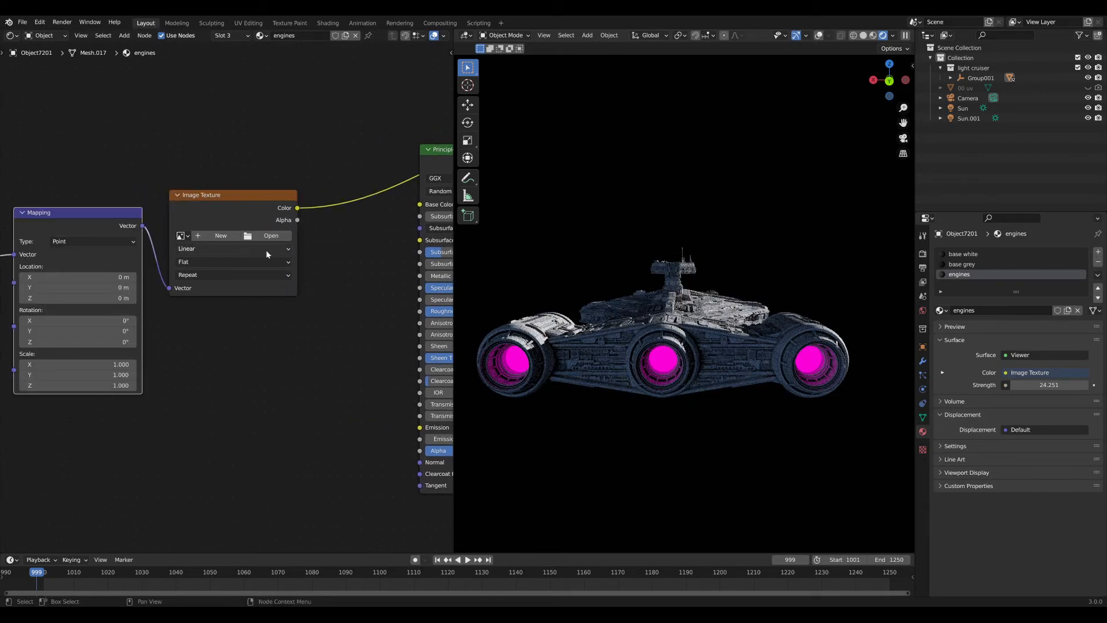
key("g")
left_click(250, 204)
middle_click_drag(206, 145, 275, 146)
scroll(277, 145, "down", 3)
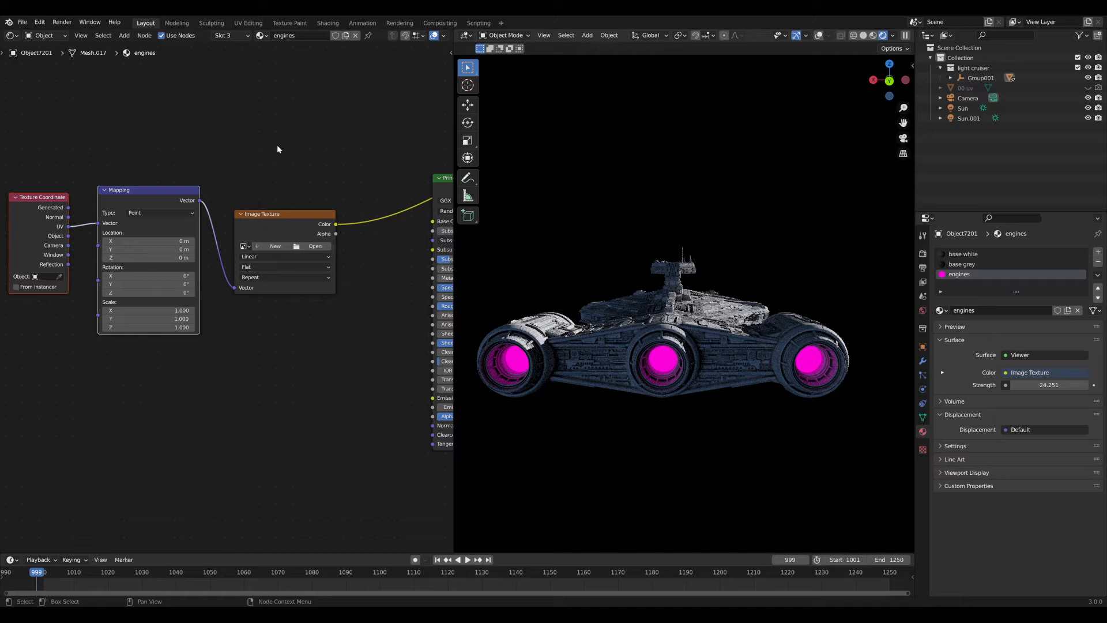
left_click(324, 247)
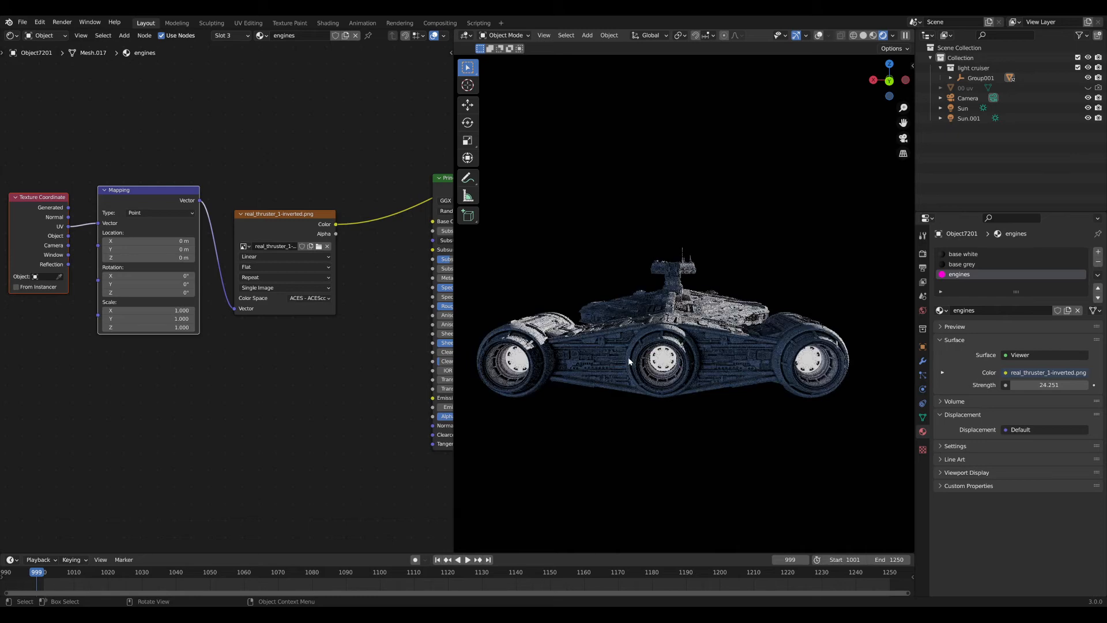
middle_click_drag(648, 355, 655, 346)
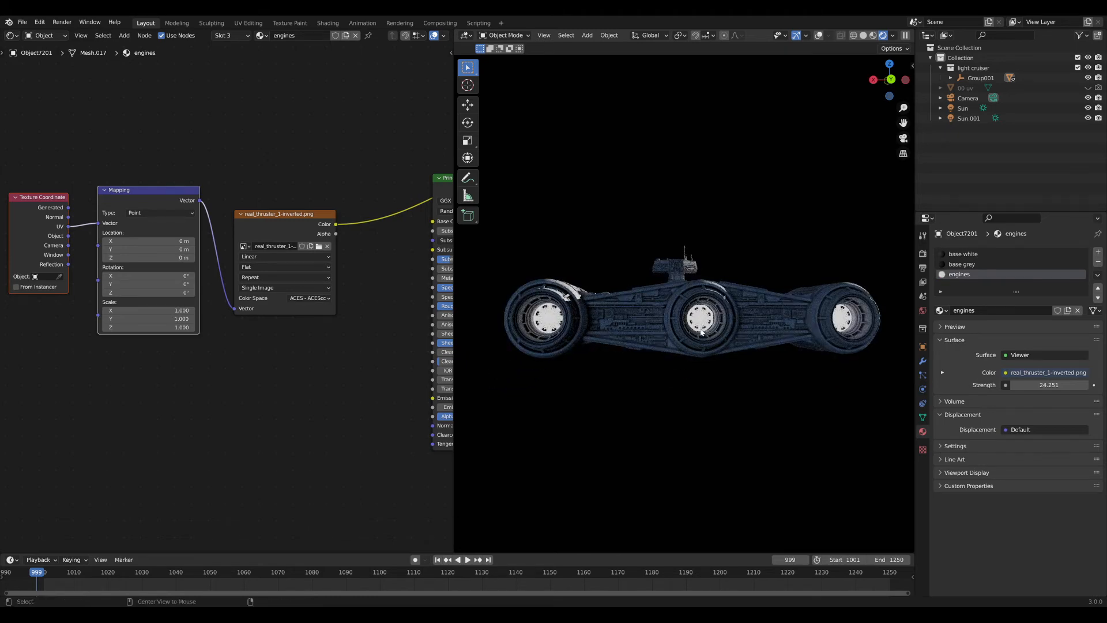
middle_click(702, 333, "alt")
scroll(691, 311, "up", 8)
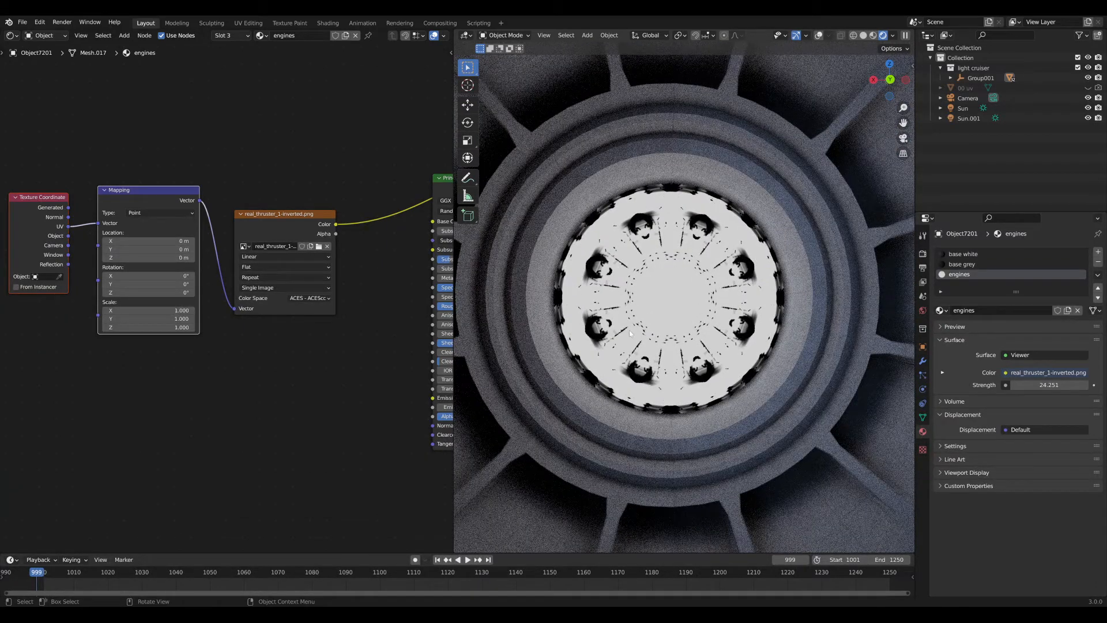
scroll(677, 269, "down", 10)
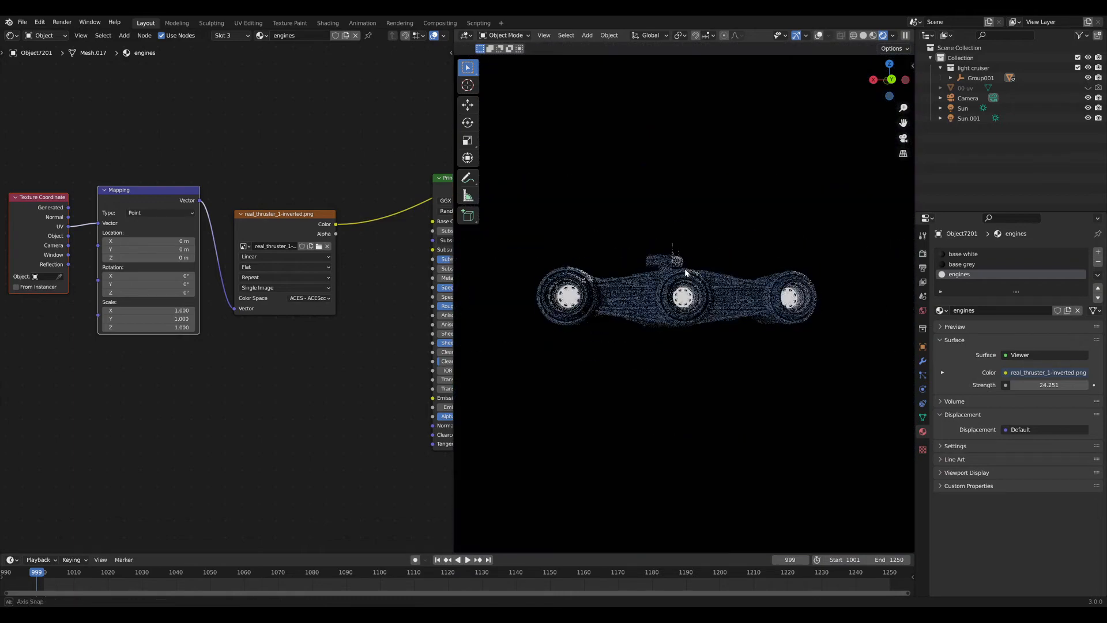
middle_click_drag(677, 268, 504, 281)
left_click(313, 296)
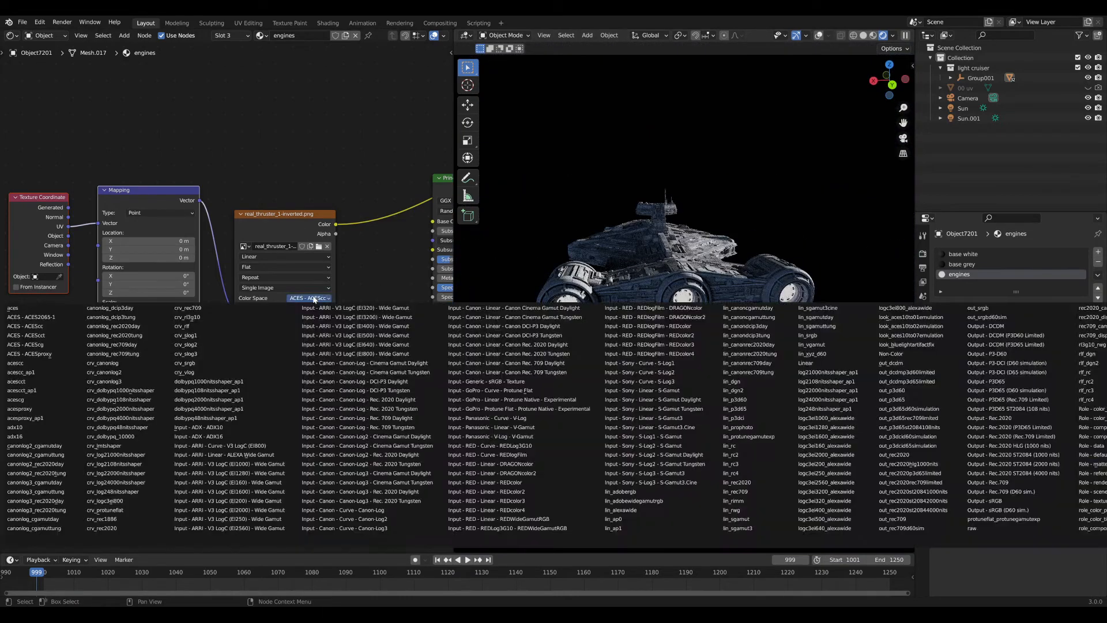
left_click(314, 299)
left_click(317, 310)
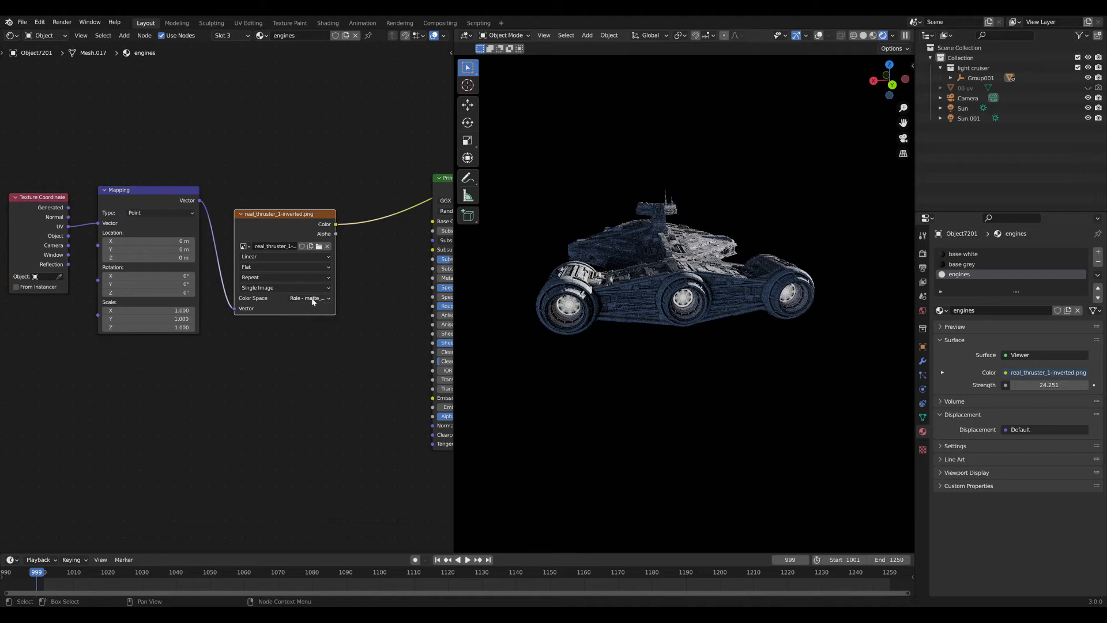
middle_click_drag(672, 324, 632, 285, "alt")
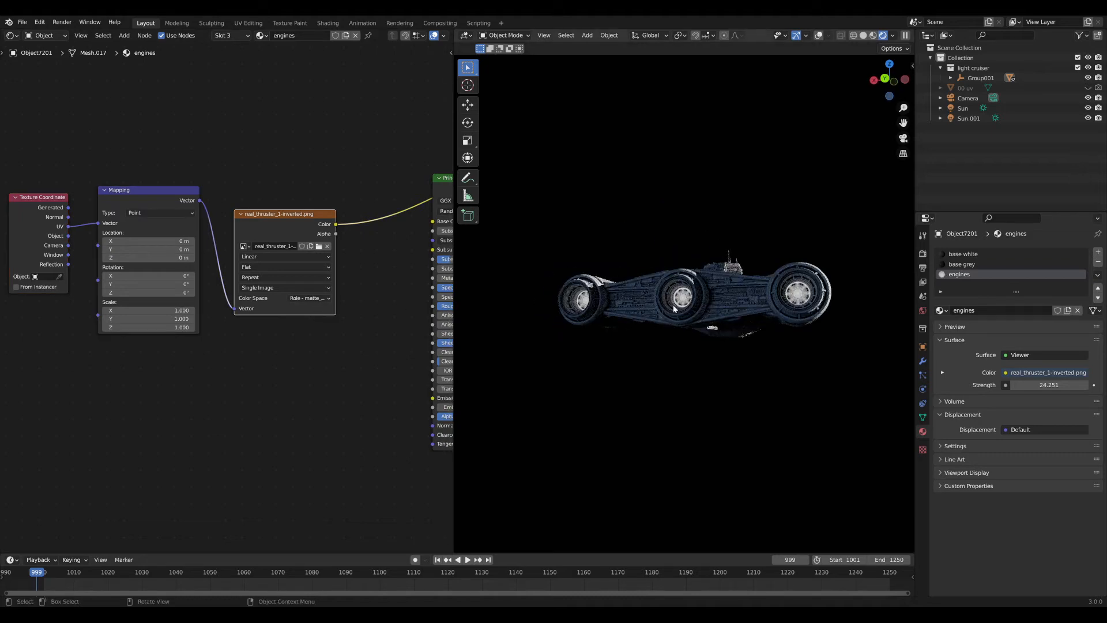
scroll(684, 333, "up", 10)
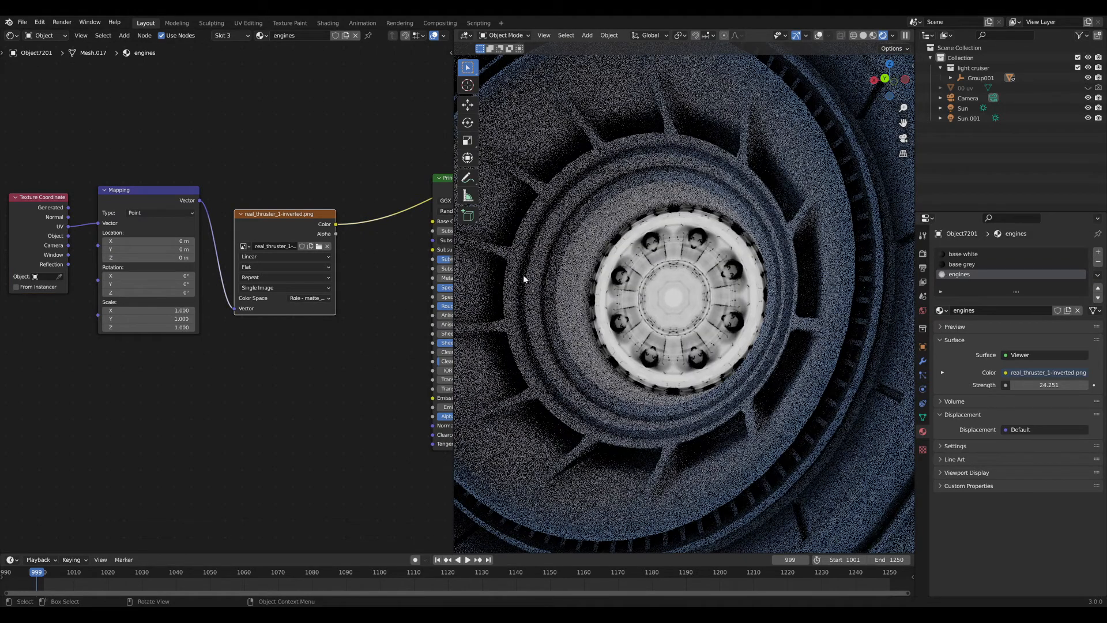
left_click(306, 298)
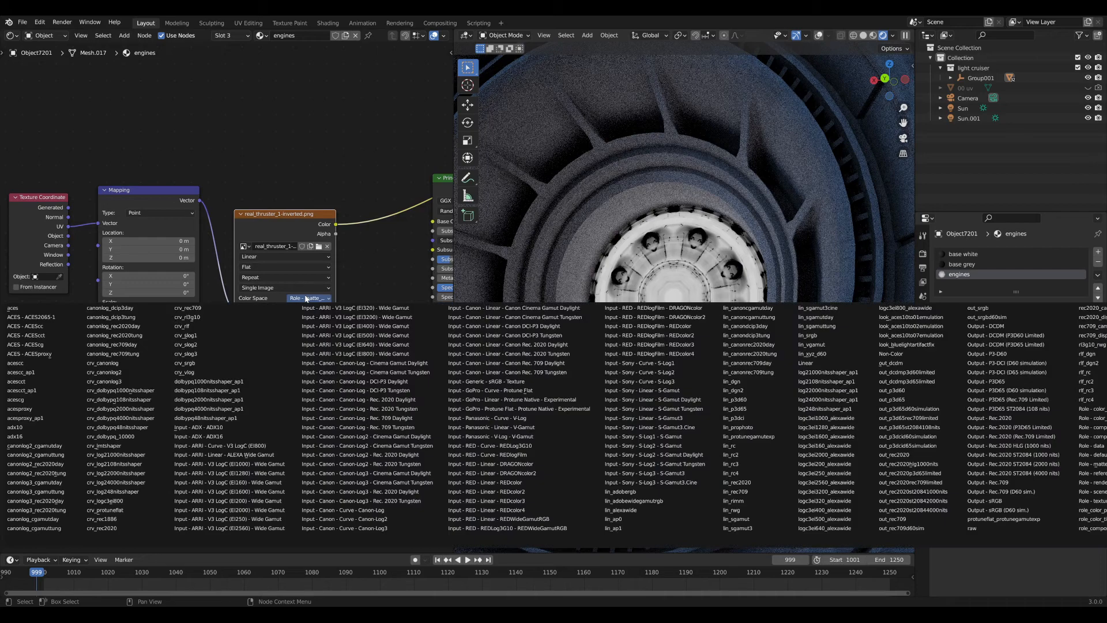
left_click(306, 298)
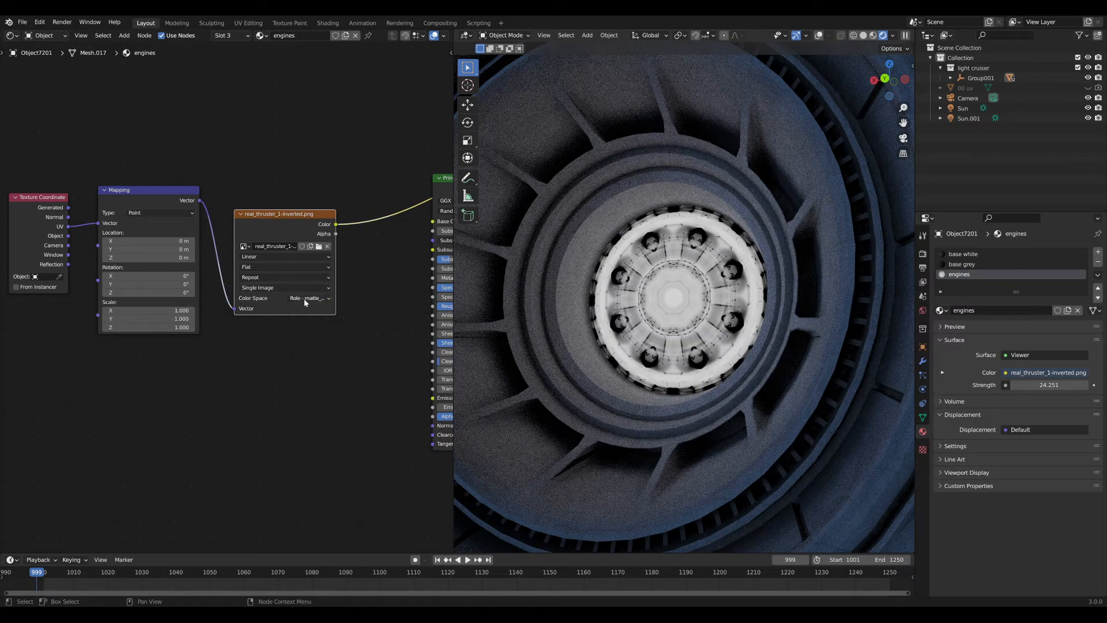
left_click(304, 300)
left_click(304, 300)
left_click(311, 297)
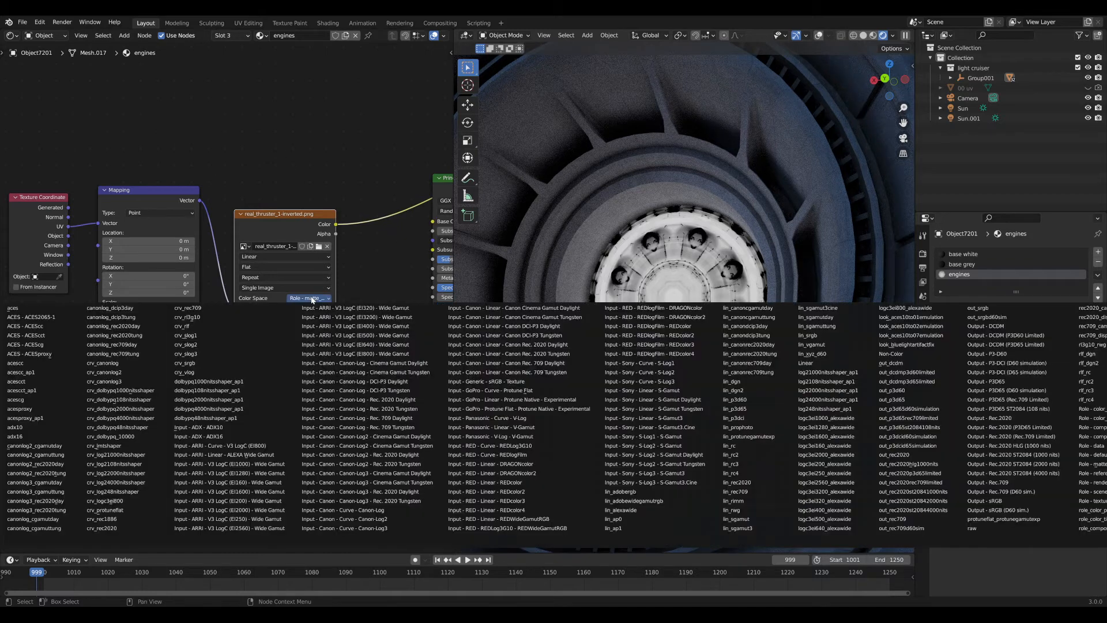
left_click(312, 297)
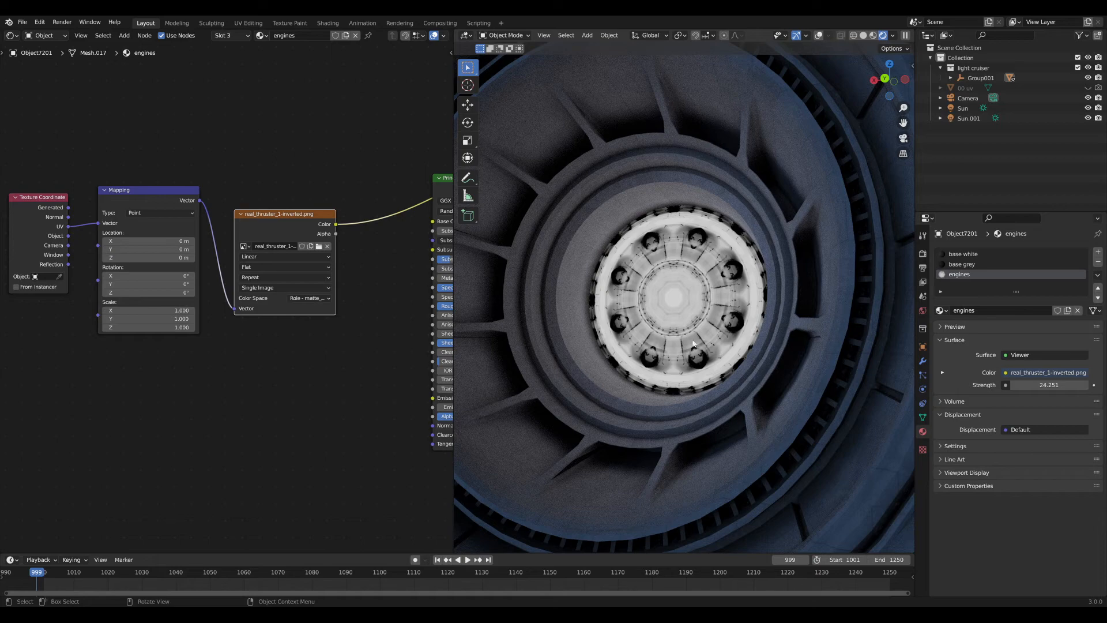
scroll(694, 343, "down", 10)
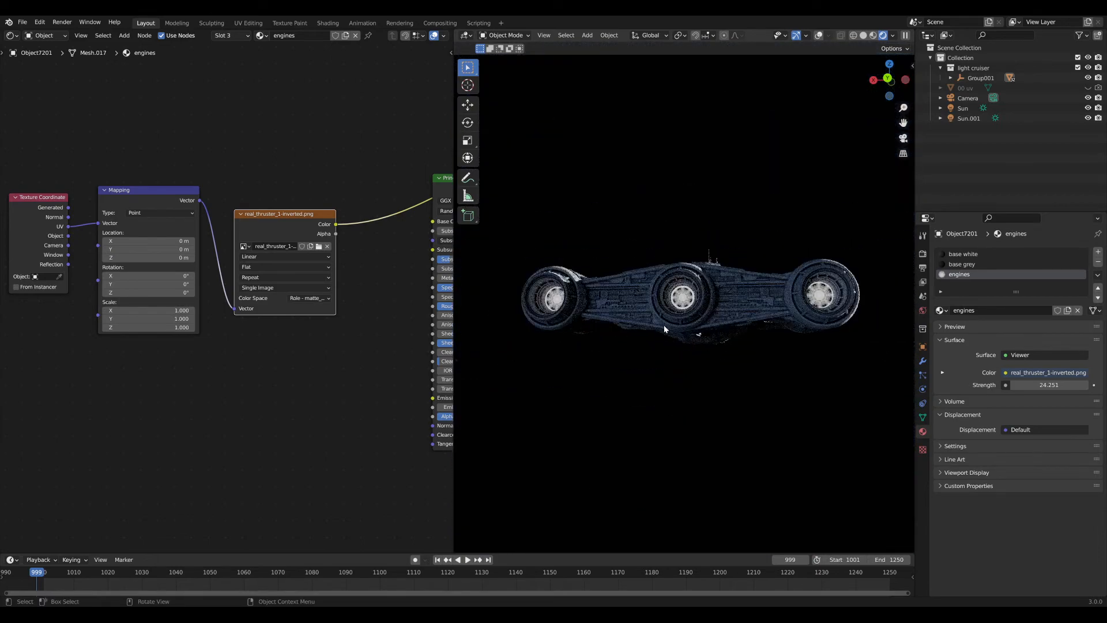
middle_click_drag(664, 329, 675, 337)
scroll(398, 318, "down", 2)
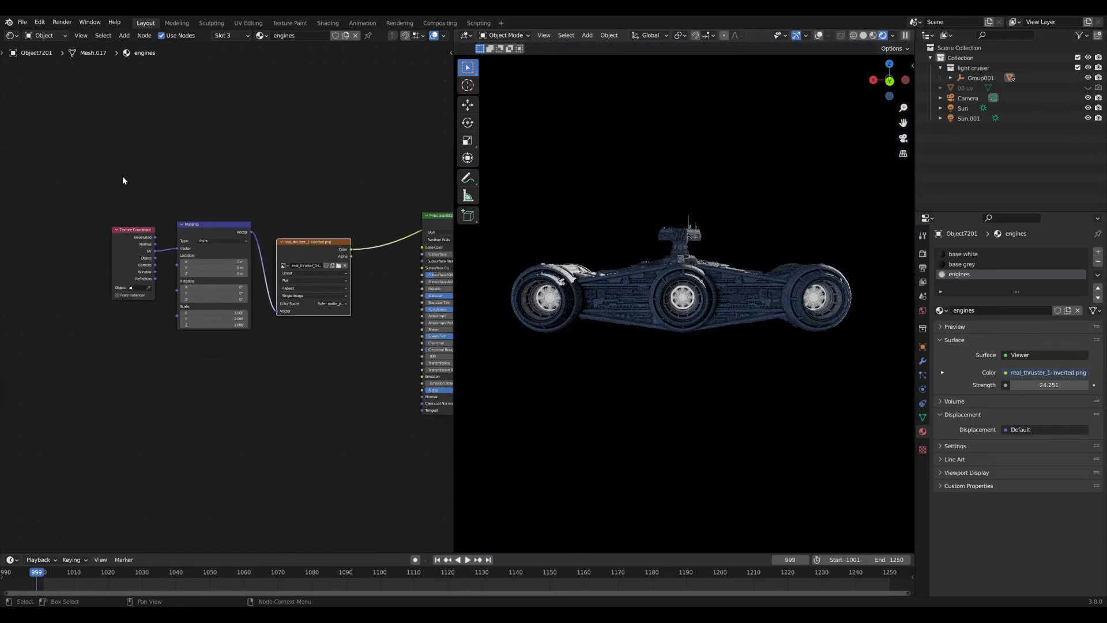
Move the three texture input nodes further left in the node editor.
left_click_drag(103, 168, 374, 375)
left_click_drag(299, 244, 147, 259)
left_click(295, 264)
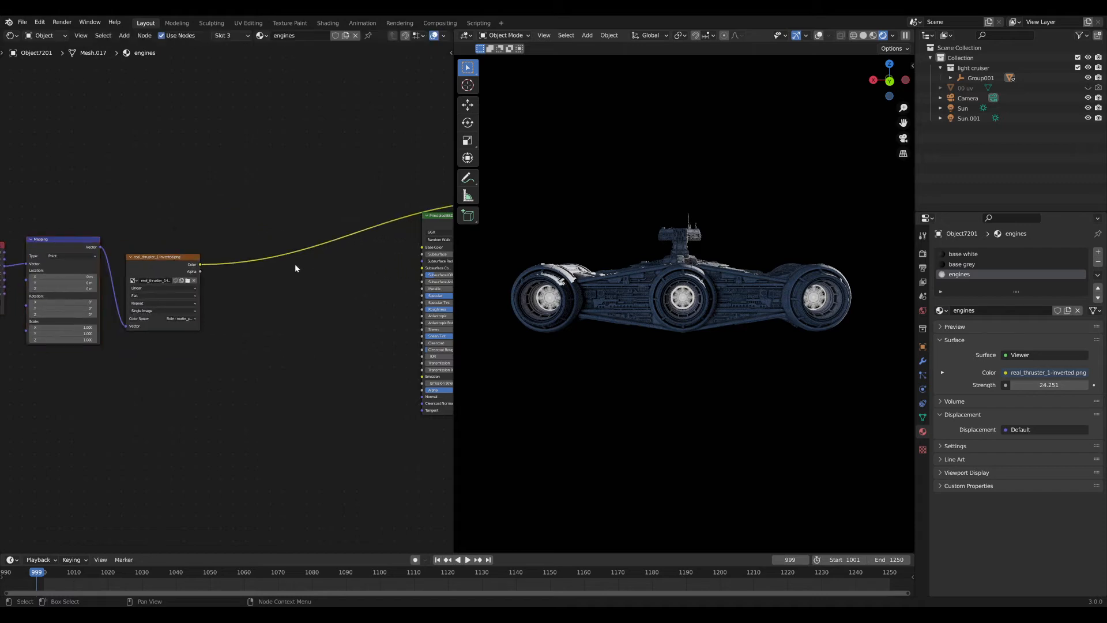
scroll(295, 265, "up", 3)
middle_click_drag(224, 264, 116, 260)
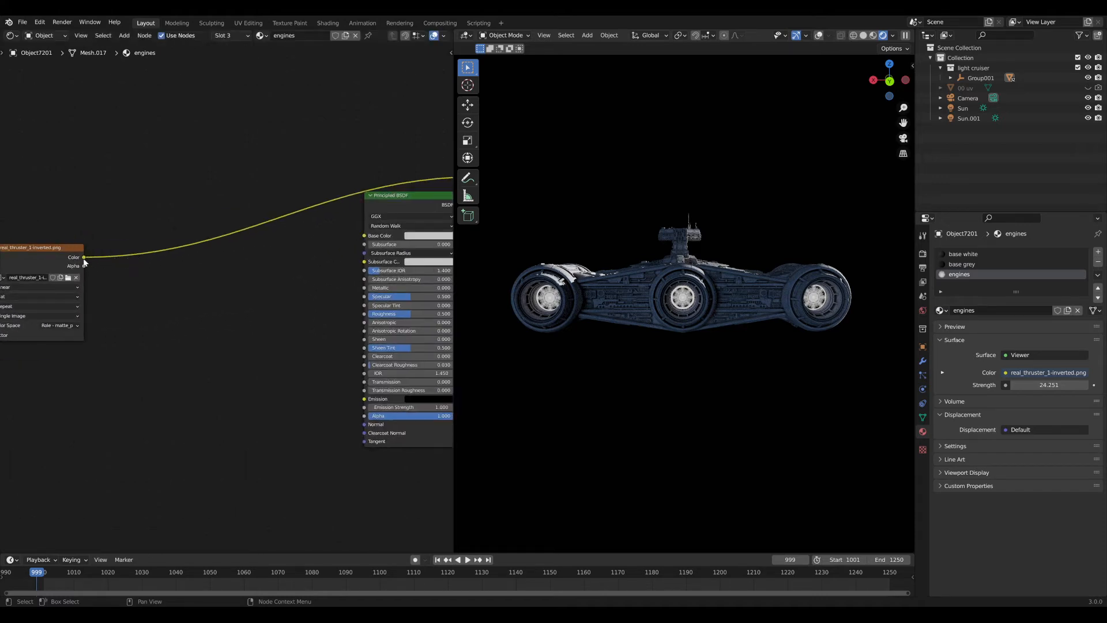
Route the Principled BSDF to the material output and darken its Base Color to value 0.317.
left_click(395, 202, "ctrl+shift")
middle_click_drag(310, 214, 185, 229)
scroll(223, 291, "up", 5)
scroll(619, 285, "up", 1)
middle_click_drag(619, 284, 603, 285)
scroll(625, 286, "up", 4)
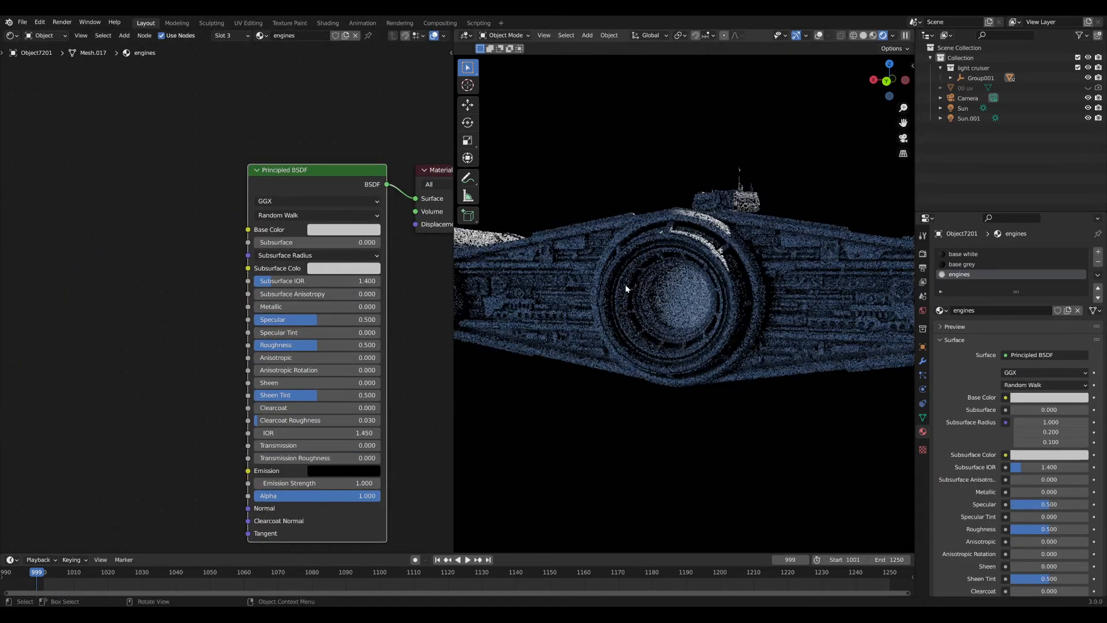
left_click(343, 229)
left_click_drag(352, 200, 290, 200)
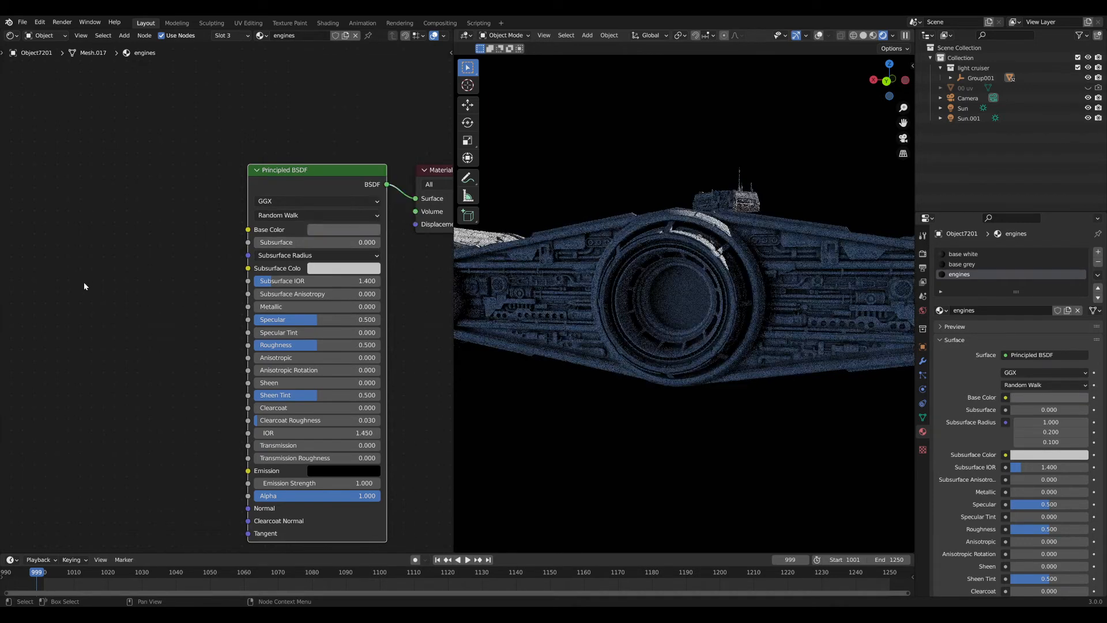
Preview the thruster image texture directly on the model.
scroll(225, 281, "down", 5)
middle_click_drag(84, 281, 259, 281)
scroll(230, 282, "down", 2)
left_click(114, 284, "ctrl+shift")
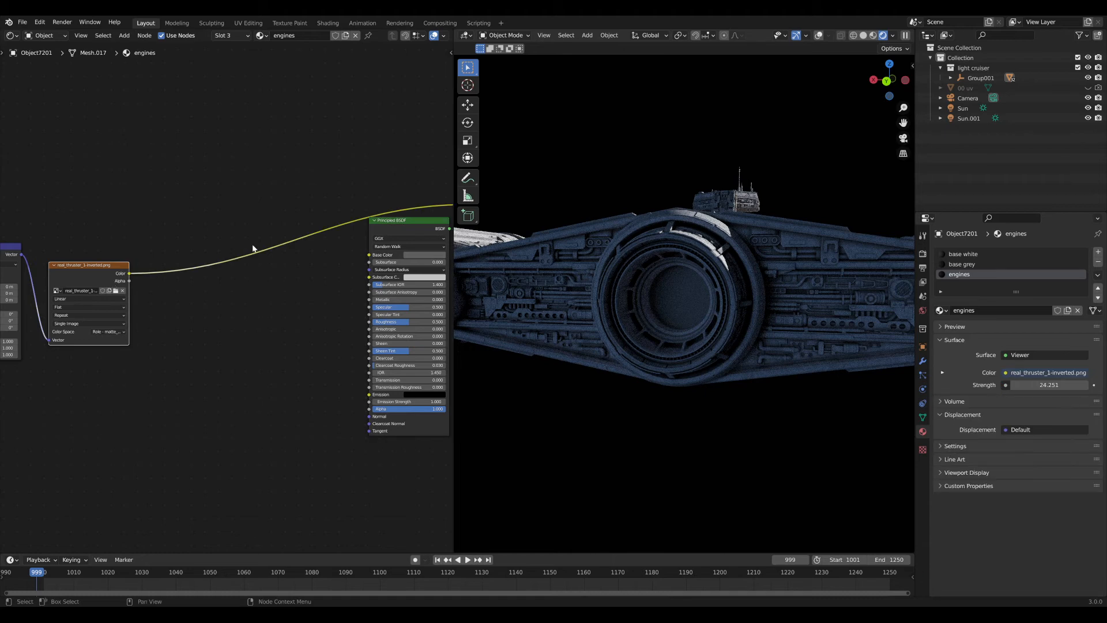
scroll(269, 272, "up", 3)
Add a Bump node with the thruster texture colour feeding its Height input.
key("shift+a")
left_click(295, 267)
type("bump")
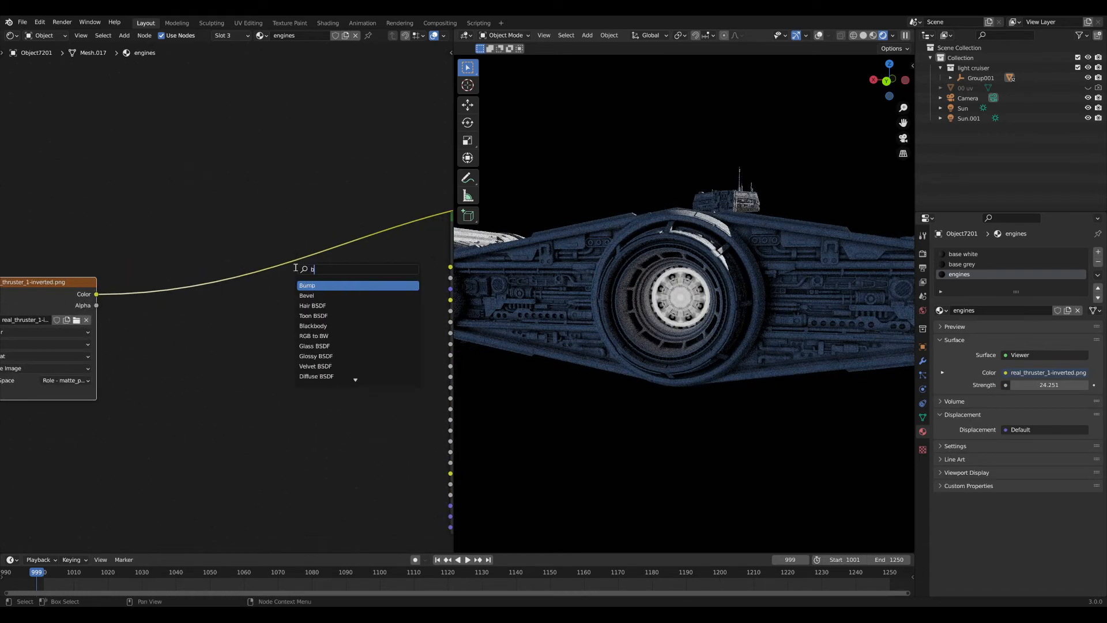
key("Return")
left_click(290, 271)
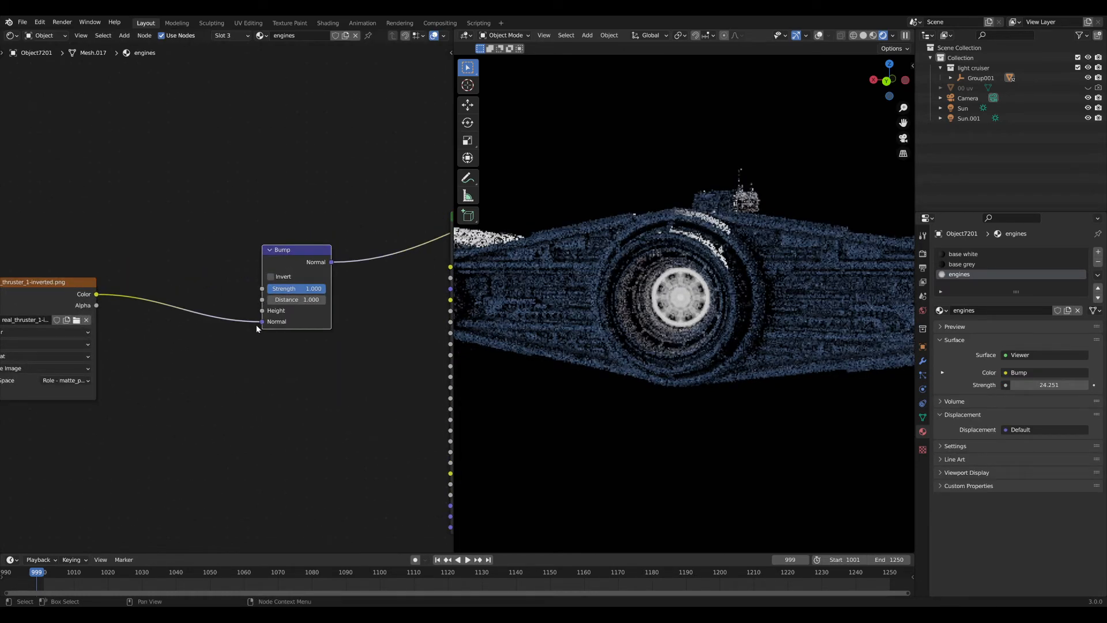
left_click_drag(258, 322, 261, 311)
middle_click_drag(296, 253, 246, 230)
left_click_drag(247, 230, 278, 382)
Set Bump distance 0.1 and strength 5, and connect it to the shader's Normal.
type(".1")
key("Return")
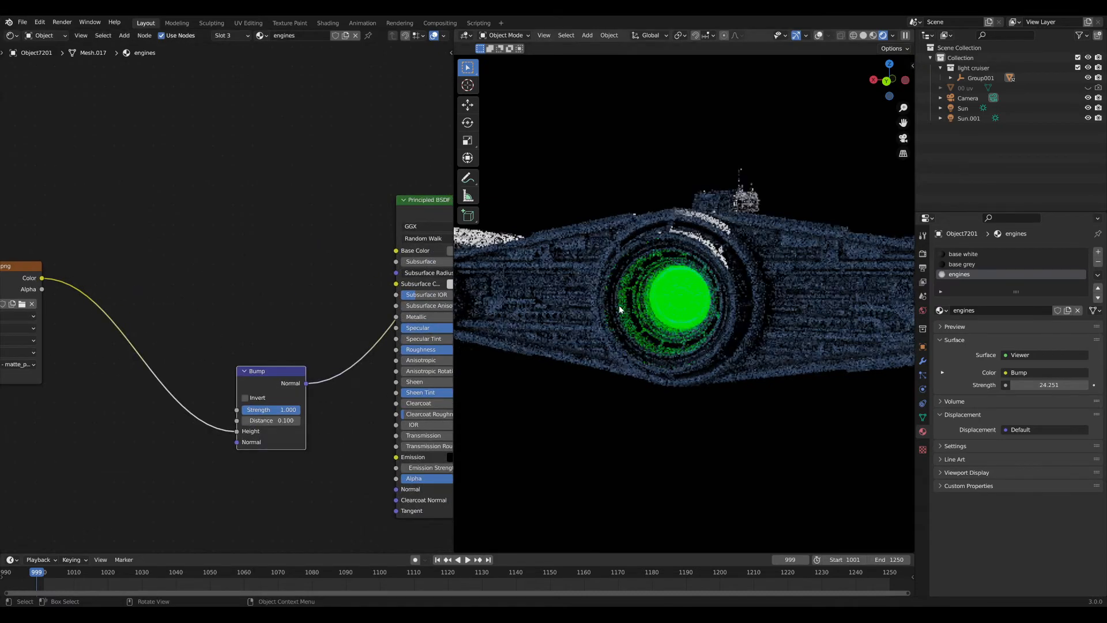
scroll(618, 306, "up", 5)
key("Return")
left_click_drag(278, 371, 397, 489)
left_click(416, 498, "ctrl+shift")
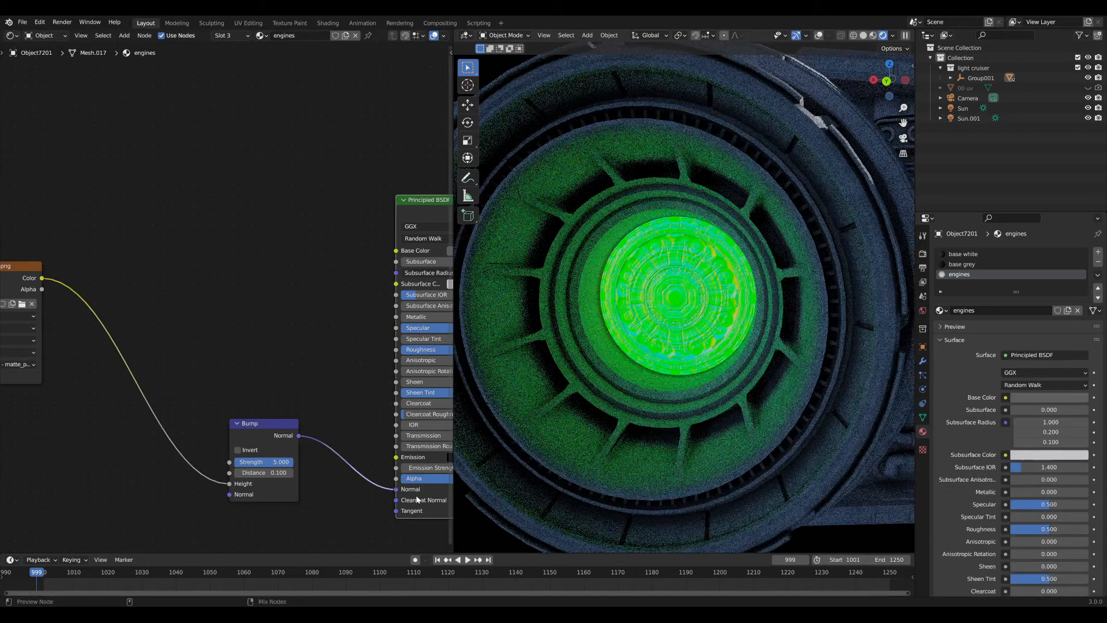
Link the thruster texture colour to the Principled BSDF Base Color.
middle_click_drag(324, 406, 294, 388)
middle_click_drag(313, 347, 279, 383)
middle_click_drag(185, 356, 231, 365)
scroll(231, 364, "down", 3)
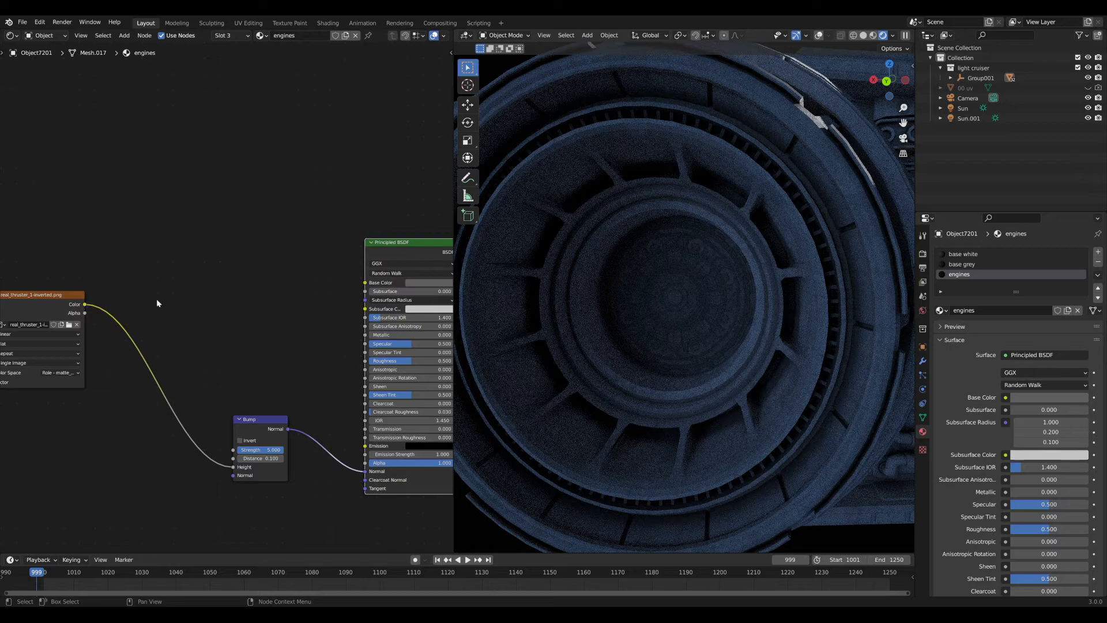
left_click_drag(85, 304, 369, 285)
Insert a Math node on the Base Color link and set it to Multiply.
key("shift+a")
type("smath")
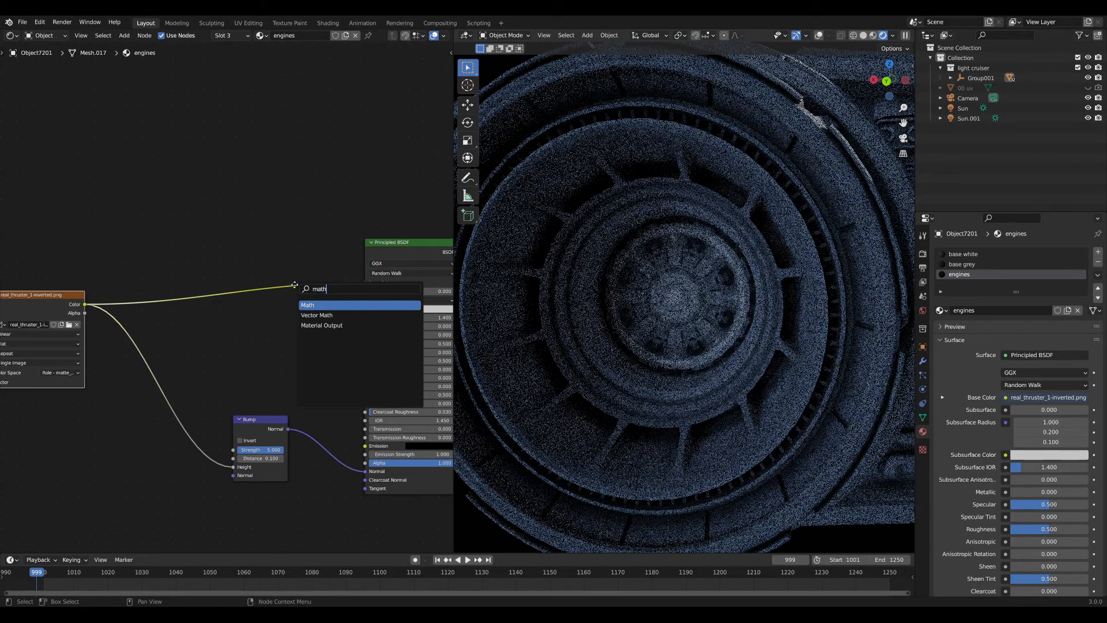
key("Return")
left_click(282, 285)
left_click(280, 281)
left_click(275, 318)
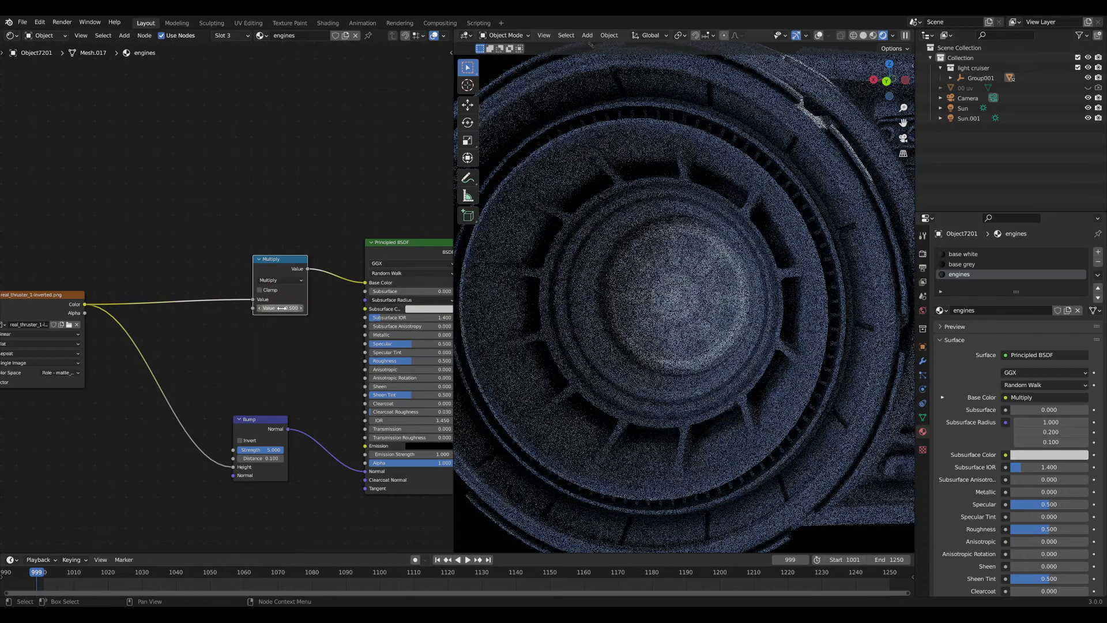
left_click_drag(284, 269, 281, 244)
Connect the Multiply node's output to the Principled BSDF Specular input.
left_click_drag(84, 304, 348, 333)
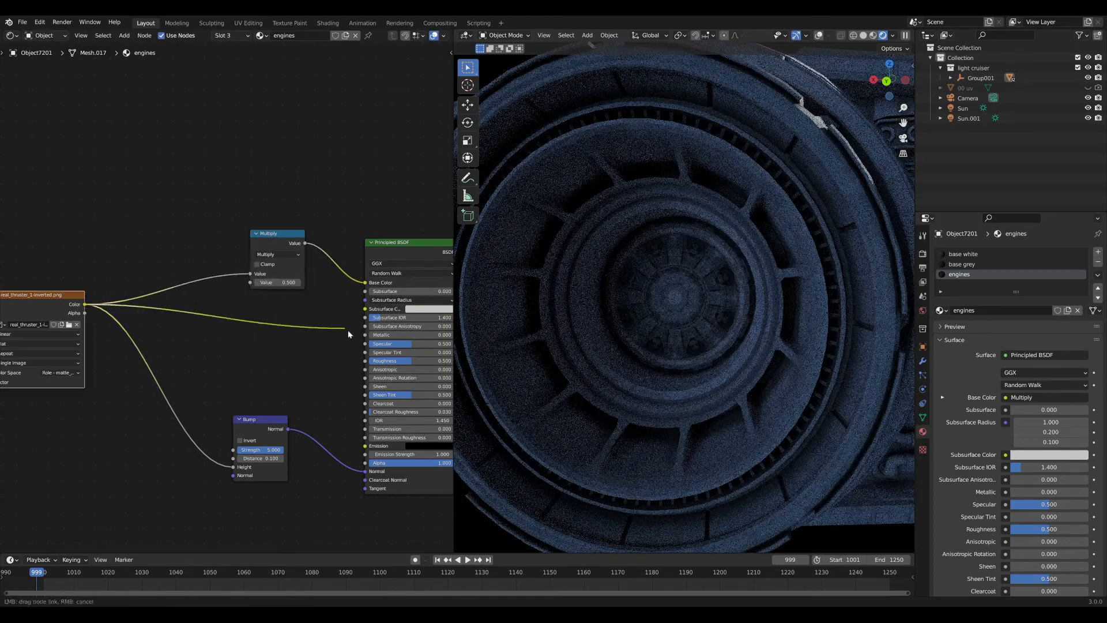
left_click_drag(205, 302, 365, 344)
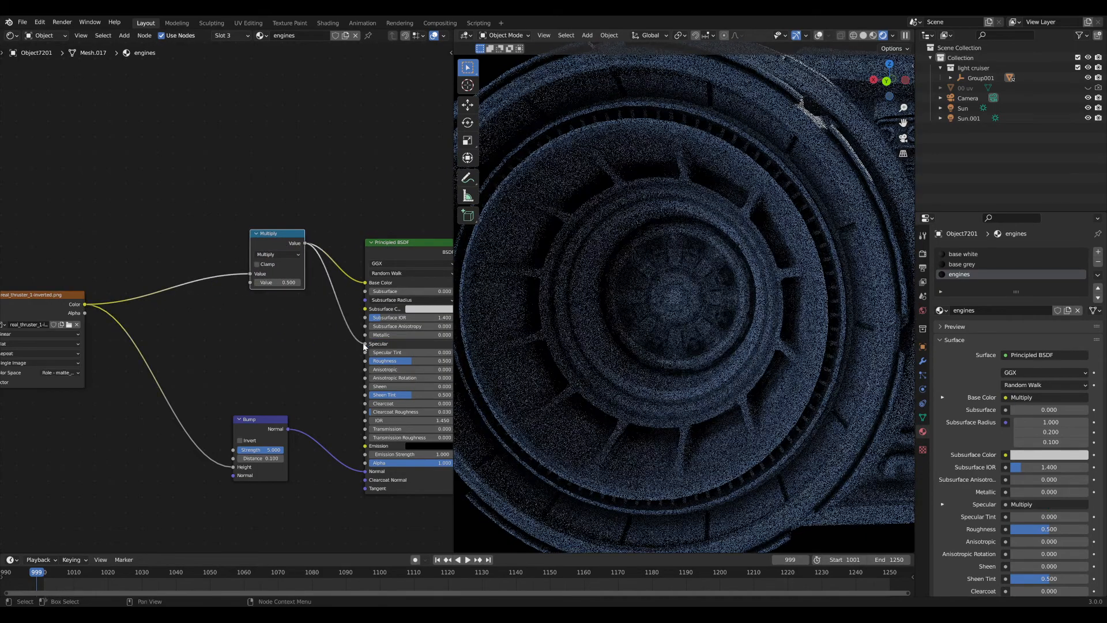
scroll(655, 290, "down", 5)
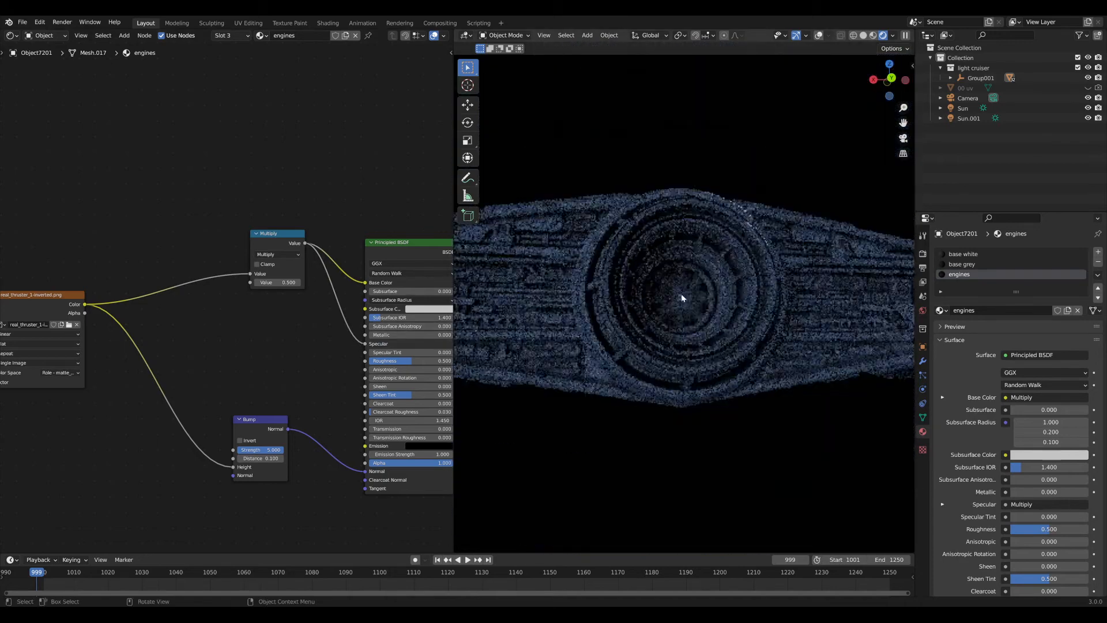
middle_click_drag(696, 310, 665, 320)
scroll(665, 319, "down", 5)
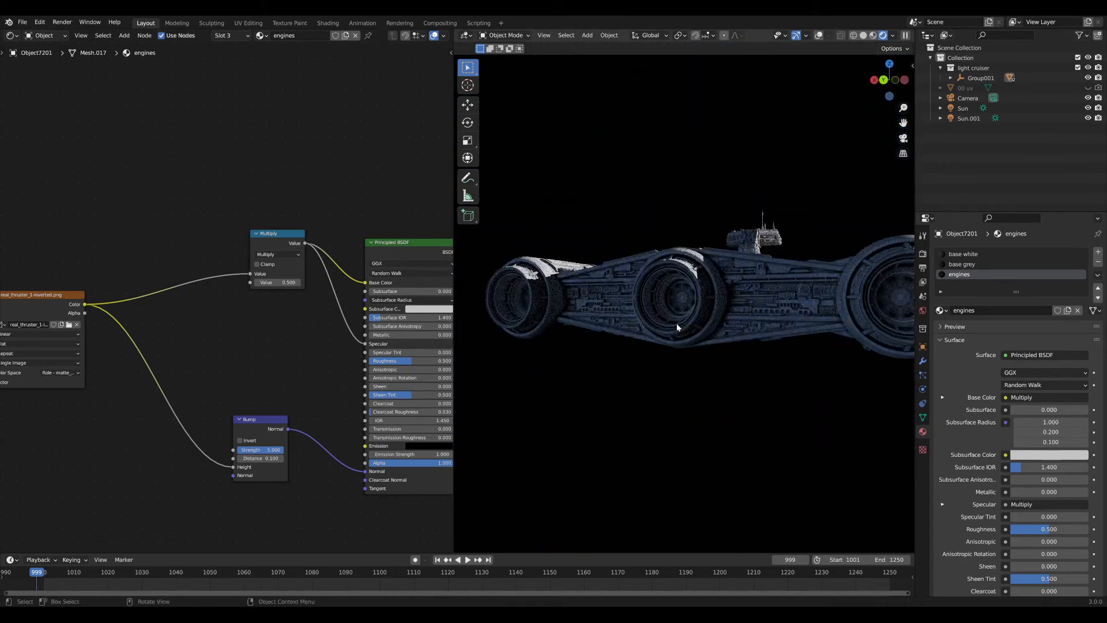
middle_click_drag(664, 316, 583, 328)
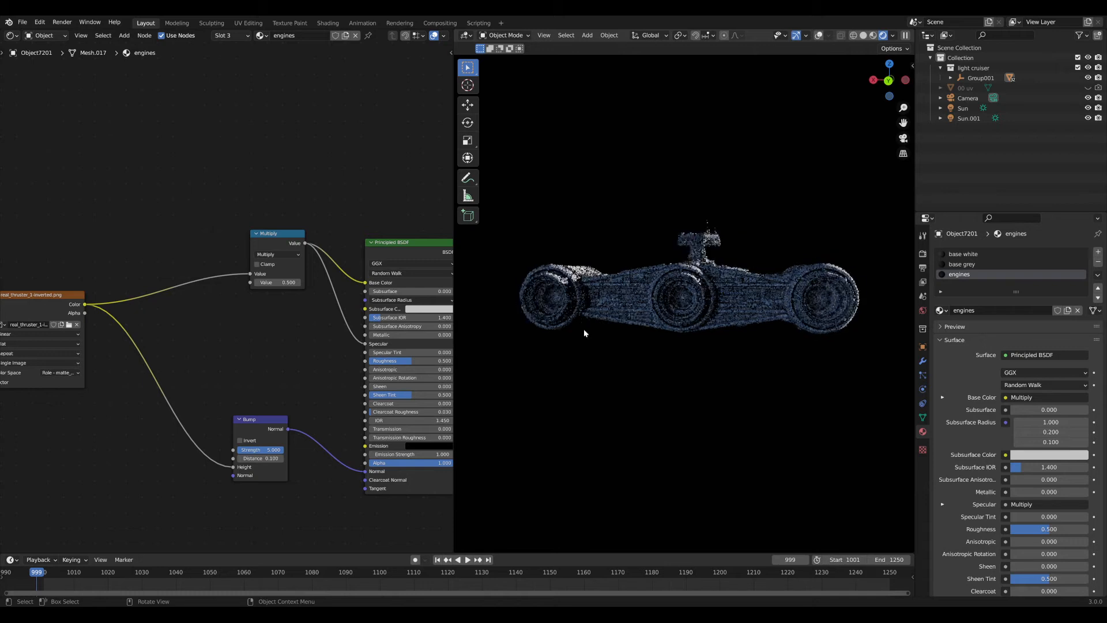
middle_click_drag(23, 311, 192, 309)
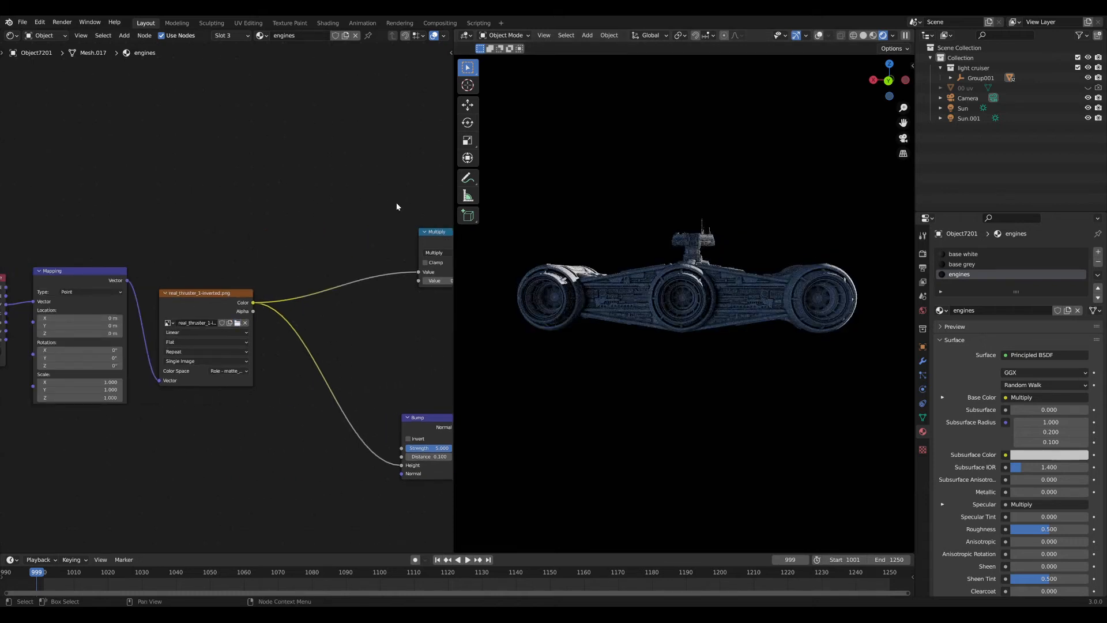
Undo back to the original thruster image and set its colour space to the matte role.
key("ctrl+z")
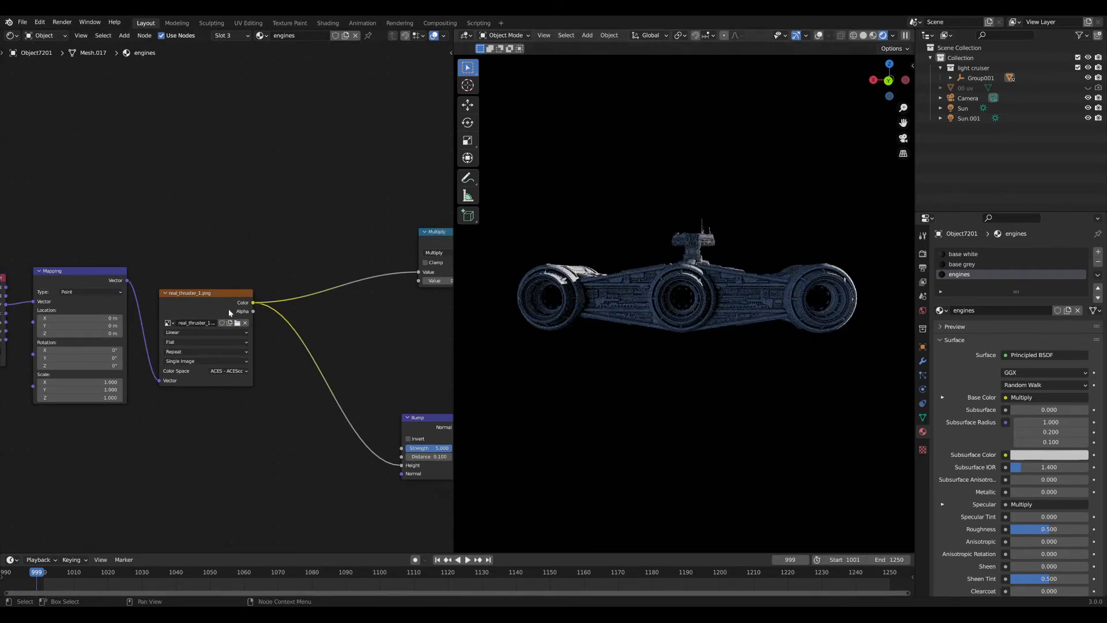
left_click(236, 370)
left_click(241, 388)
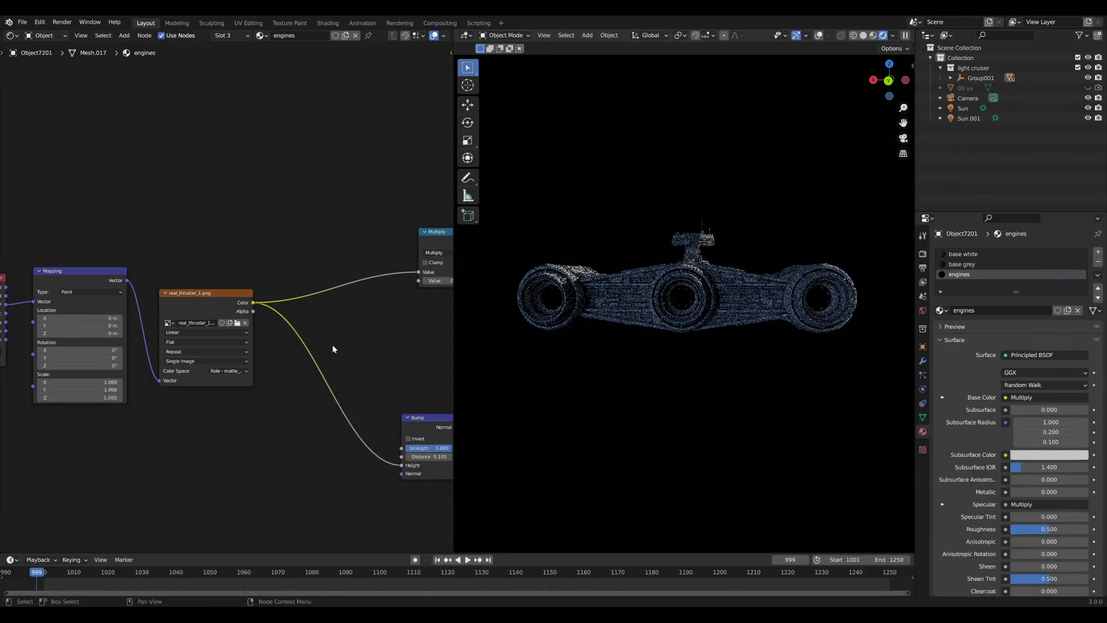
scroll(639, 327, "up", 8)
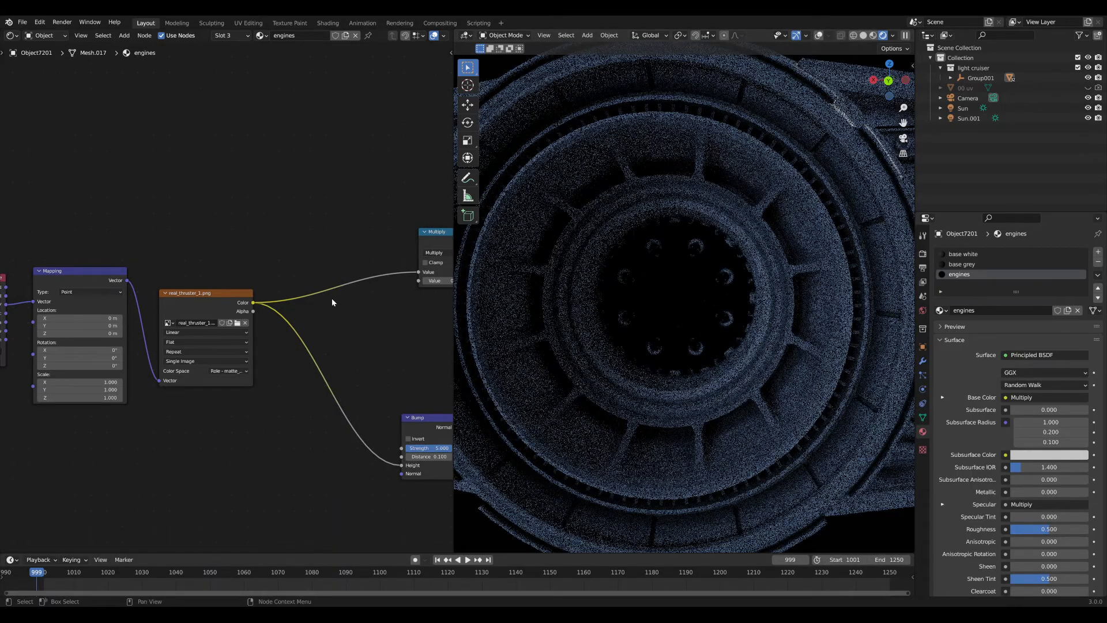
middle_click_drag(428, 261, 316, 264)
Preview the Multiply output and insert an Invert node between the texture and Multiply.
left_click(117, 302, "ctrl+shift")
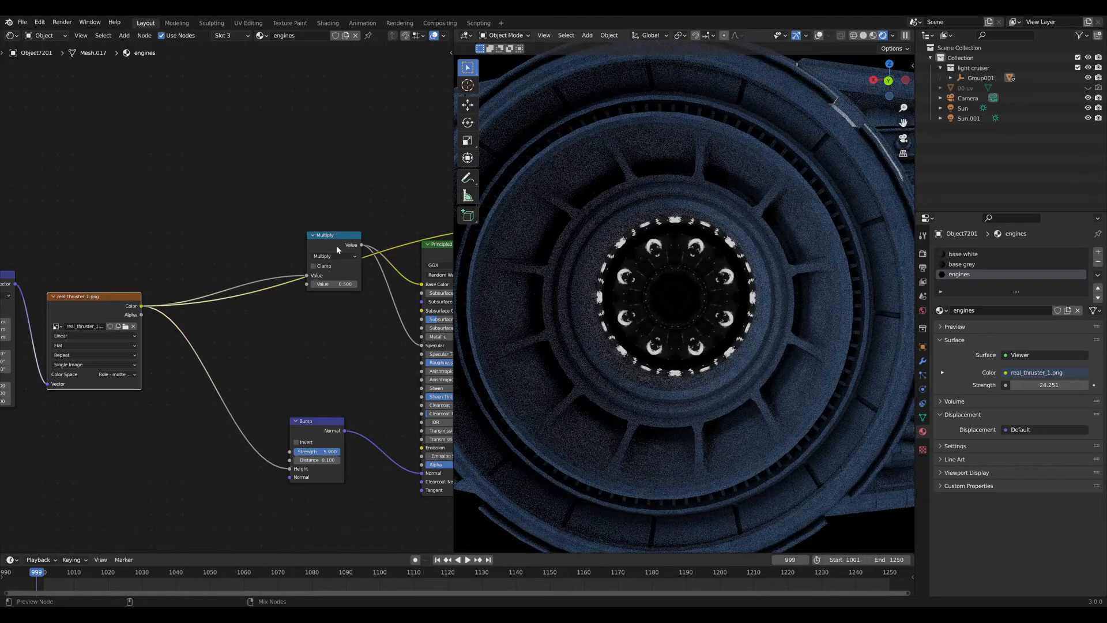
left_click(337, 244, "ctrl+shift")
key("shift+a")
left_click(269, 253)
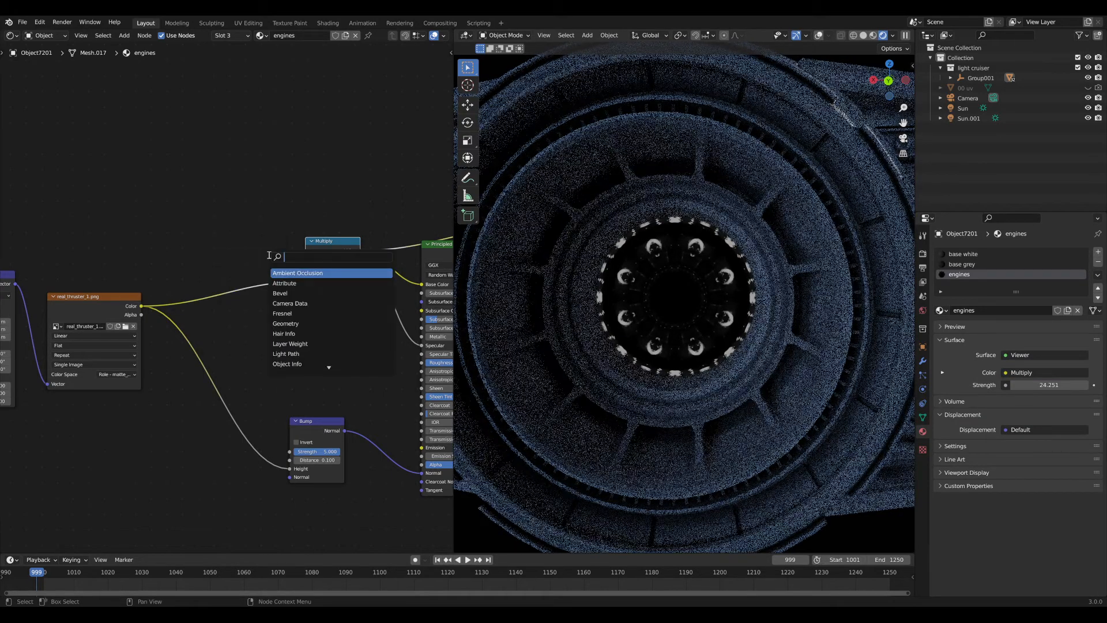
type("inv")
key("Return")
left_click(240, 279)
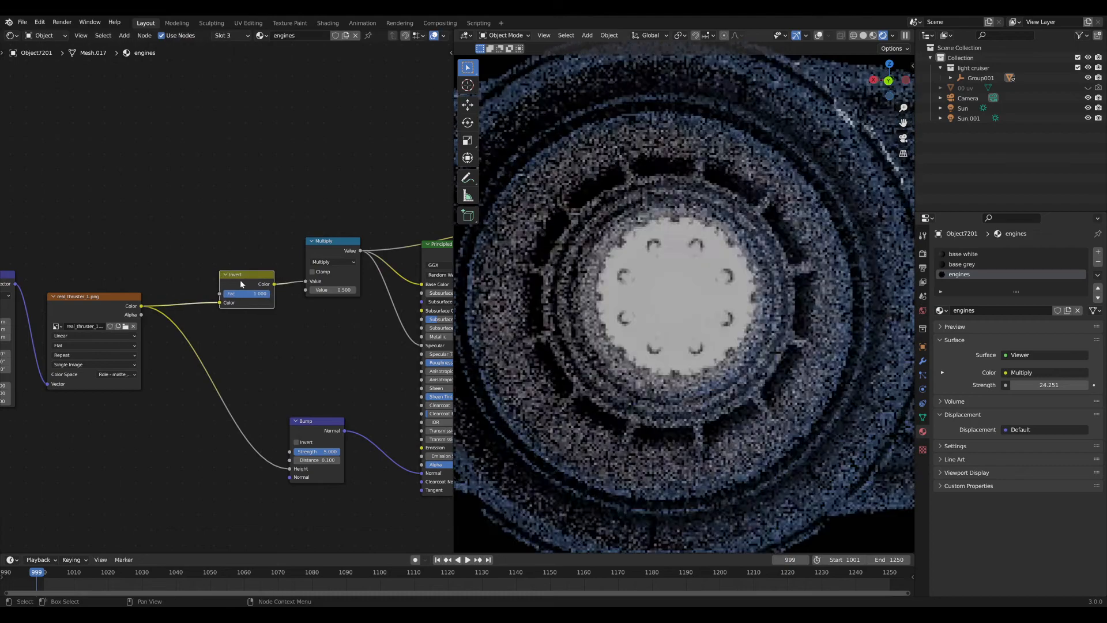
Reconnect the Principled BSDF to the Material Output and reframe the engines.
left_click(427, 249, "ctrl+shift")
middle_click_drag(398, 251, 325, 254)
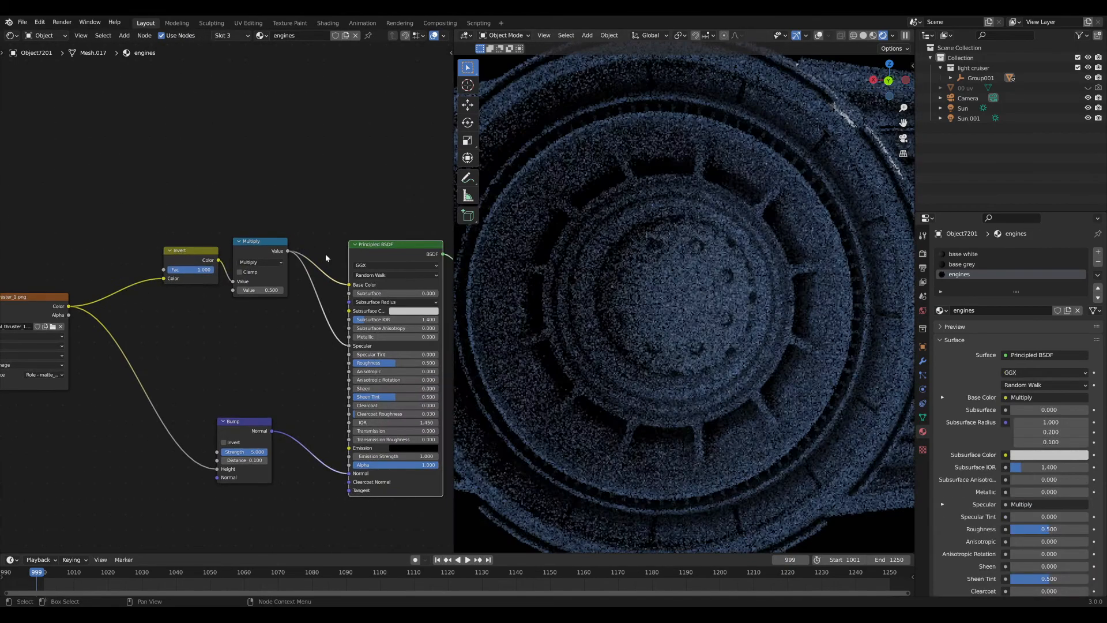
scroll(678, 313, "down", 6)
middle_click_drag(669, 301, 643, 288)
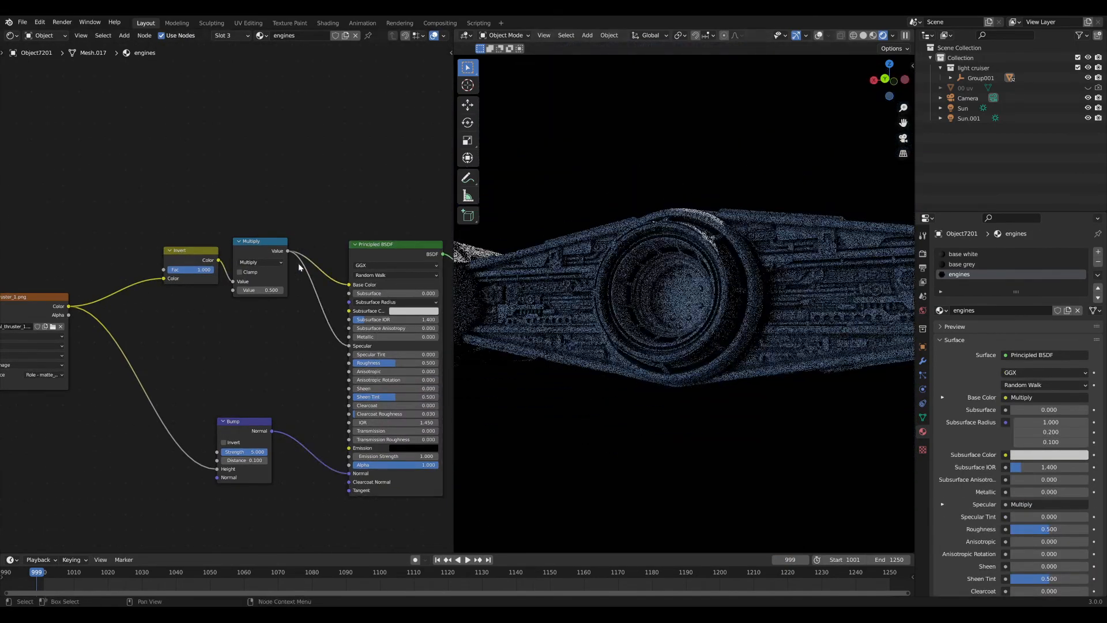
left_click_drag(262, 249, 278, 249)
scroll(657, 306, "down", 4)
middle_click_drag(187, 309, 264, 314)
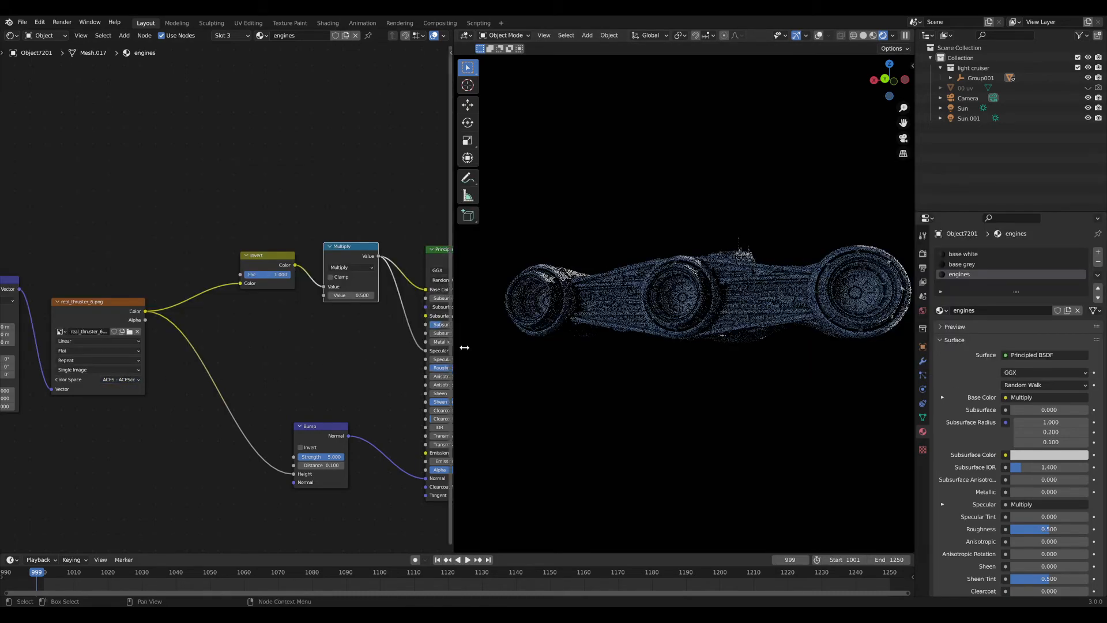
Mute the thruster image node to compare, then set its colour space to the matte role.
scroll(673, 314, "up", 6)
scroll(690, 321, "up", 2)
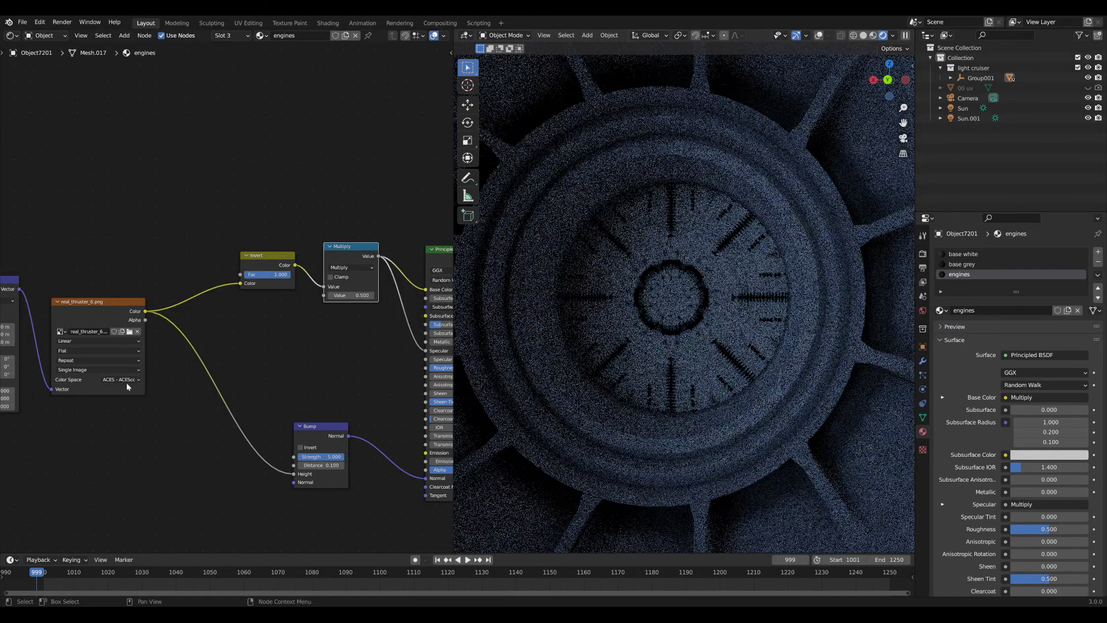
left_click(126, 383)
key("m")
key("m")
left_click(125, 380)
left_click(118, 382)
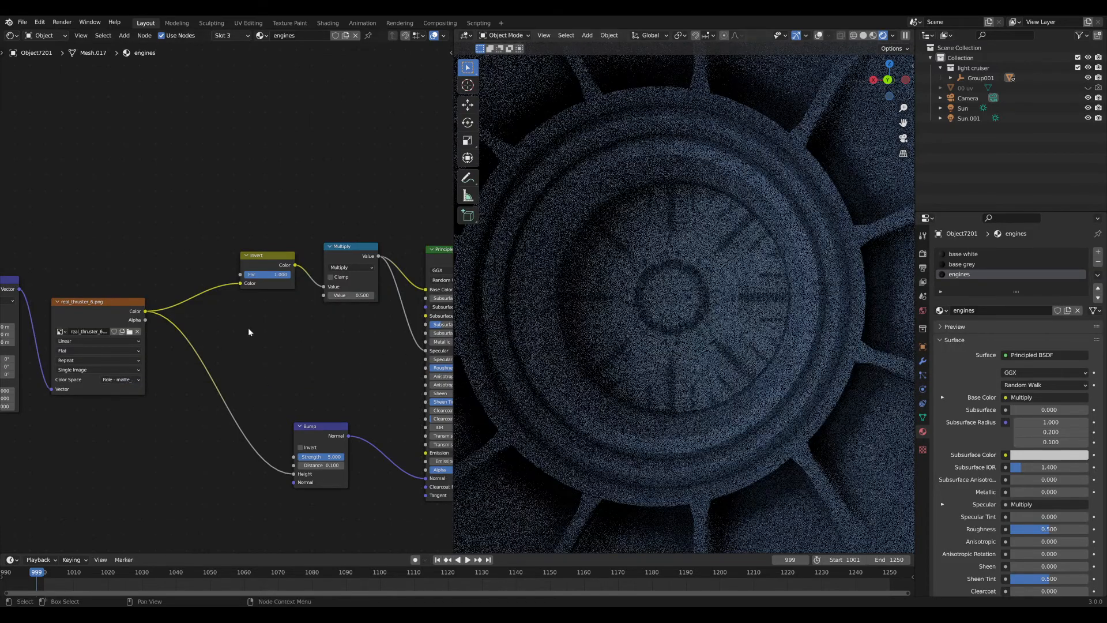
Connect the thruster image colour to the Principled BSDF Emission input and move Bump aside.
left_click(303, 330)
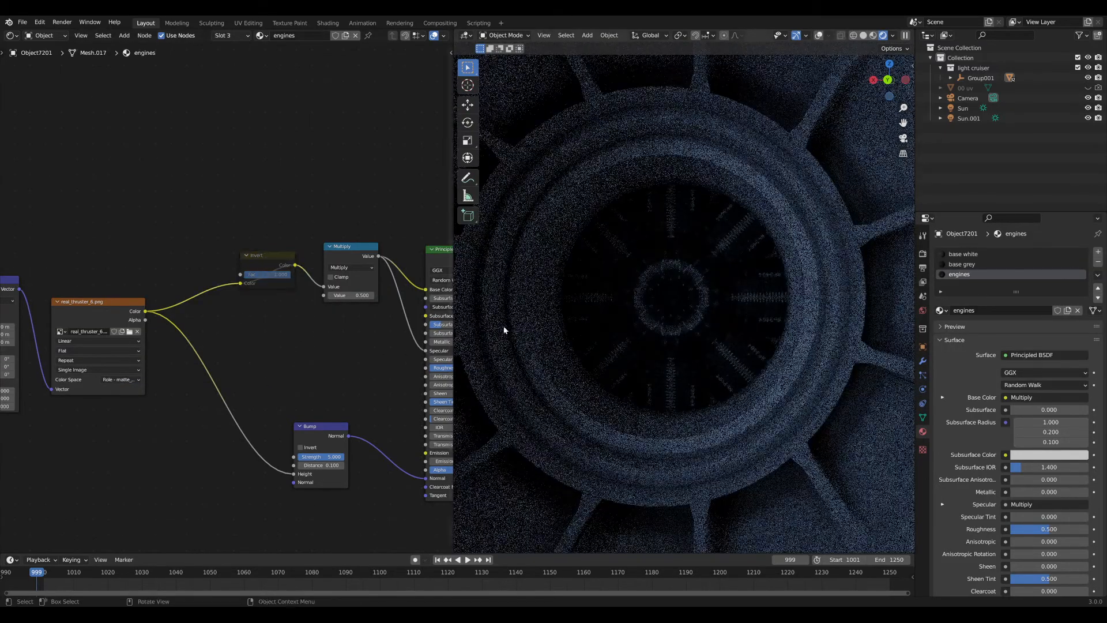
scroll(655, 320, "down", 6)
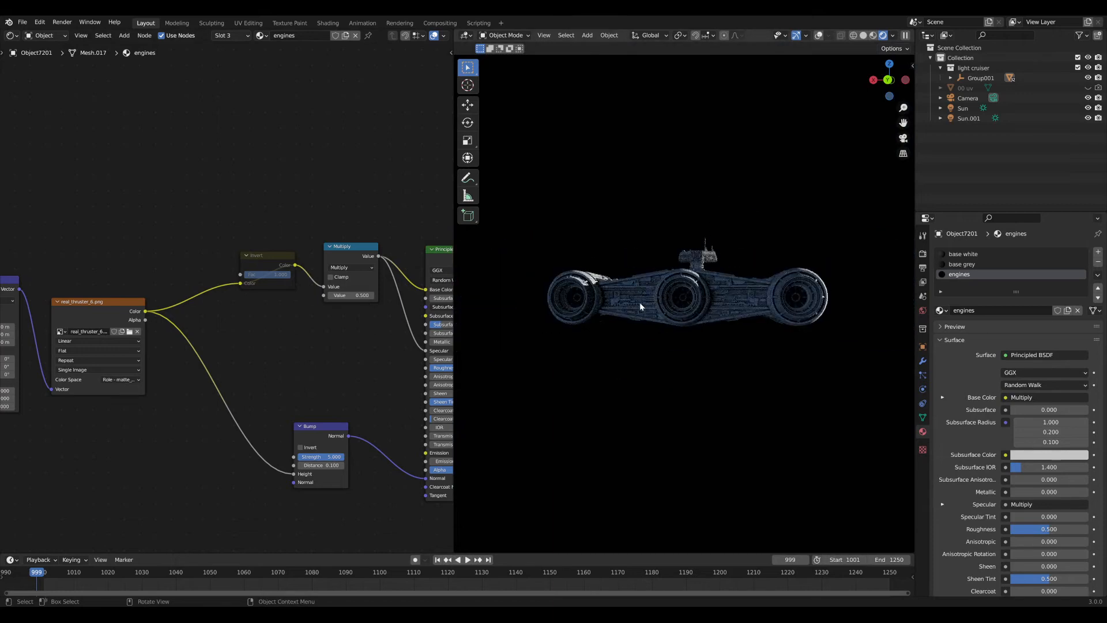
left_click(275, 261)
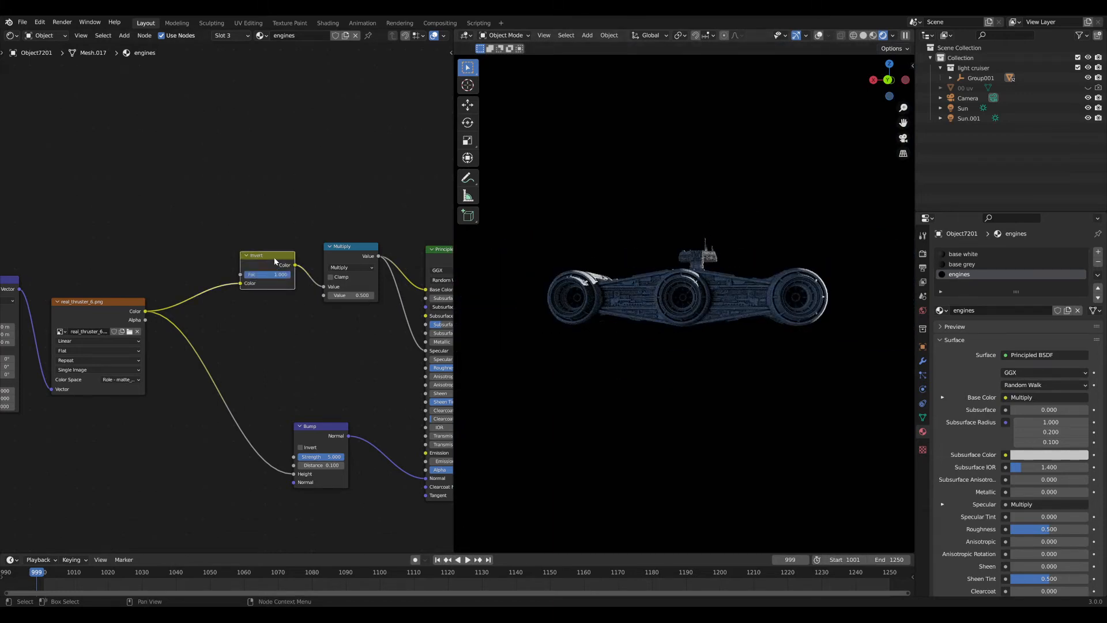
mouse_move(232, 318)
middle_mouse_down()
mouse_move(264, 315)
mouse_move(249, 306)
middle_mouse_up()
scroll(265, 314, "up", 3)
scroll(249, 308, "down", 5)
middle_click_drag(274, 329, 177, 330)
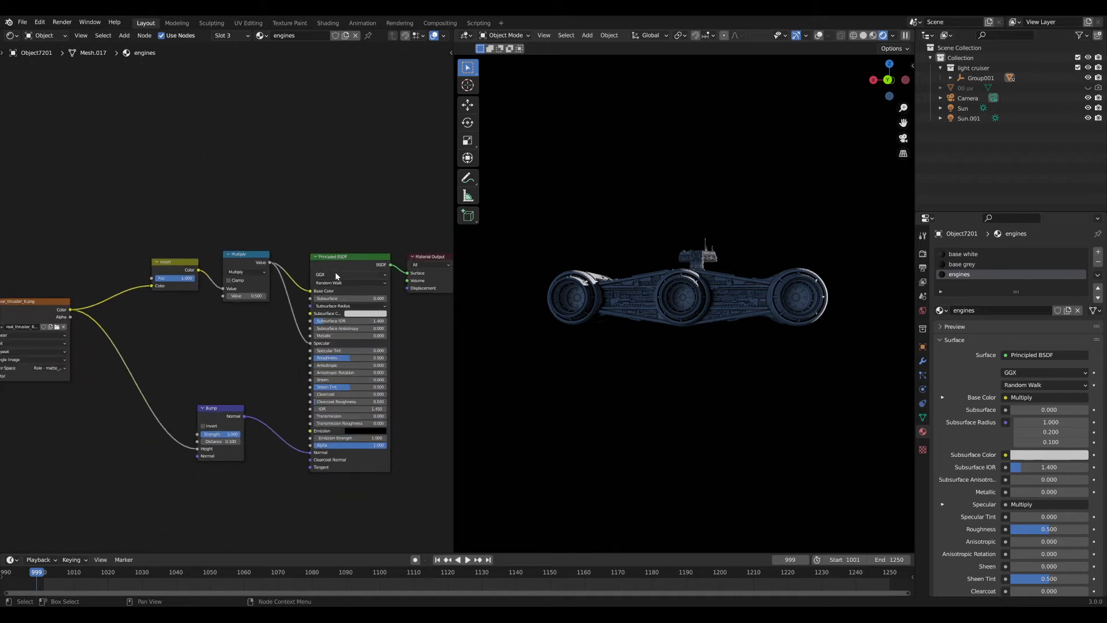
middle_click_drag(89, 314, 60, 321)
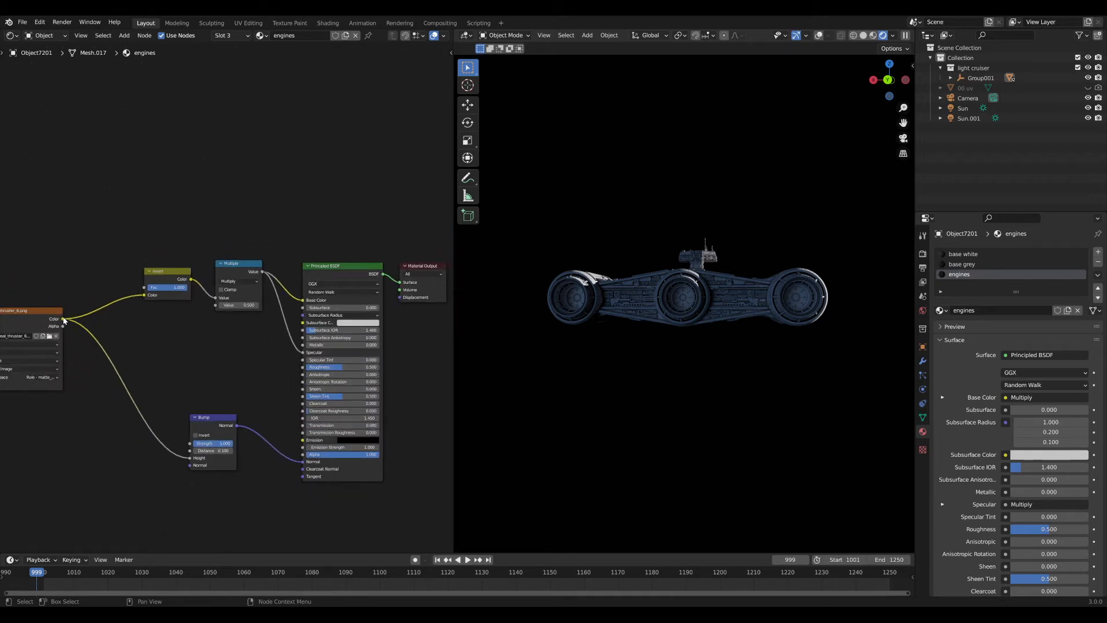
left_click_drag(64, 319, 302, 445)
left_click_drag(223, 457, 231, 536)
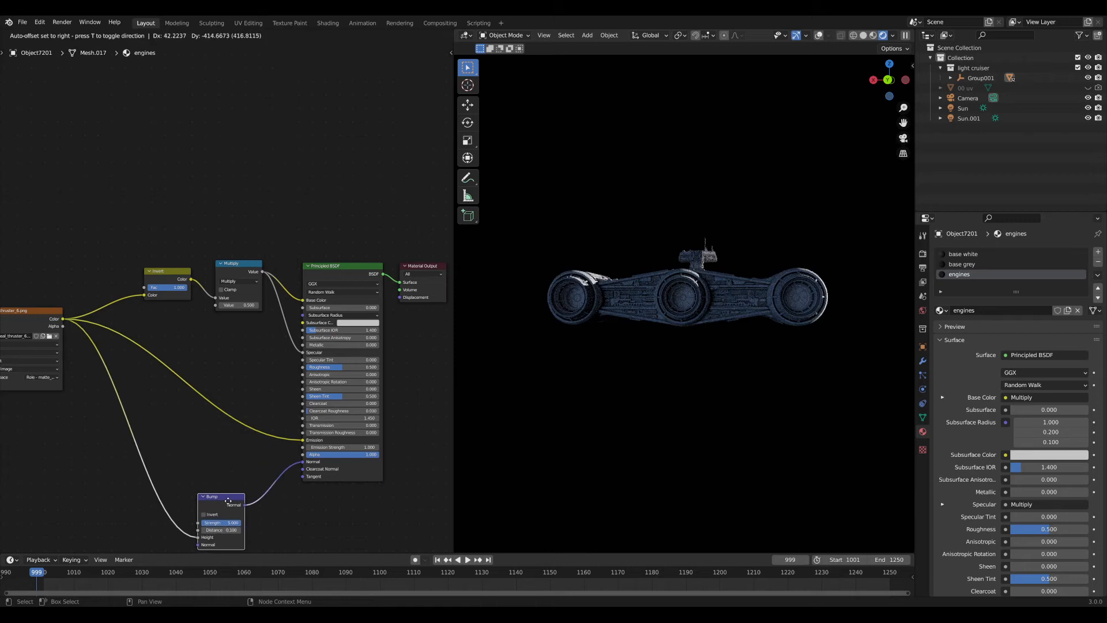
Set the Principled BSDF Emission Strength to 15000.
scroll(235, 385, "up", 4)
middle_click_drag(234, 385, 265, 360)
left_click_drag(412, 445, 449, 445)
middle_click_drag(412, 446, 298, 447)
left_click_drag(298, 446, 352, 446)
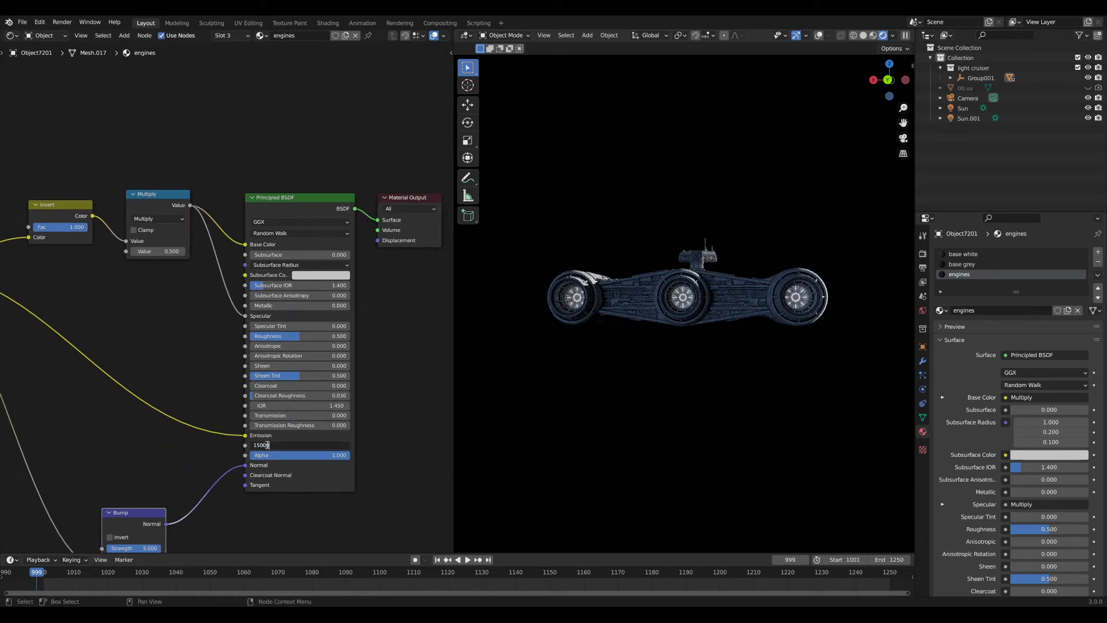
type("15000")
key("Return")
middle_click_drag(169, 428, 243, 424)
key("shift+a")
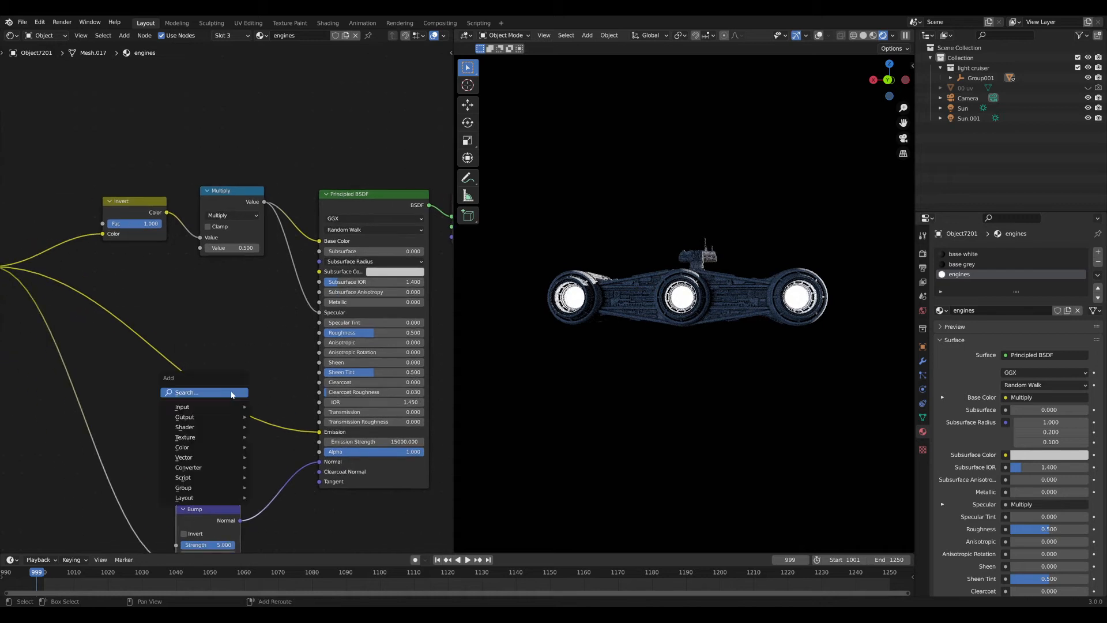
Drop a MixRGB node onto the Emission link and set its blend mode to Multiply.
left_click(230, 395)
type("mix")
key("Return")
left_click(196, 383)
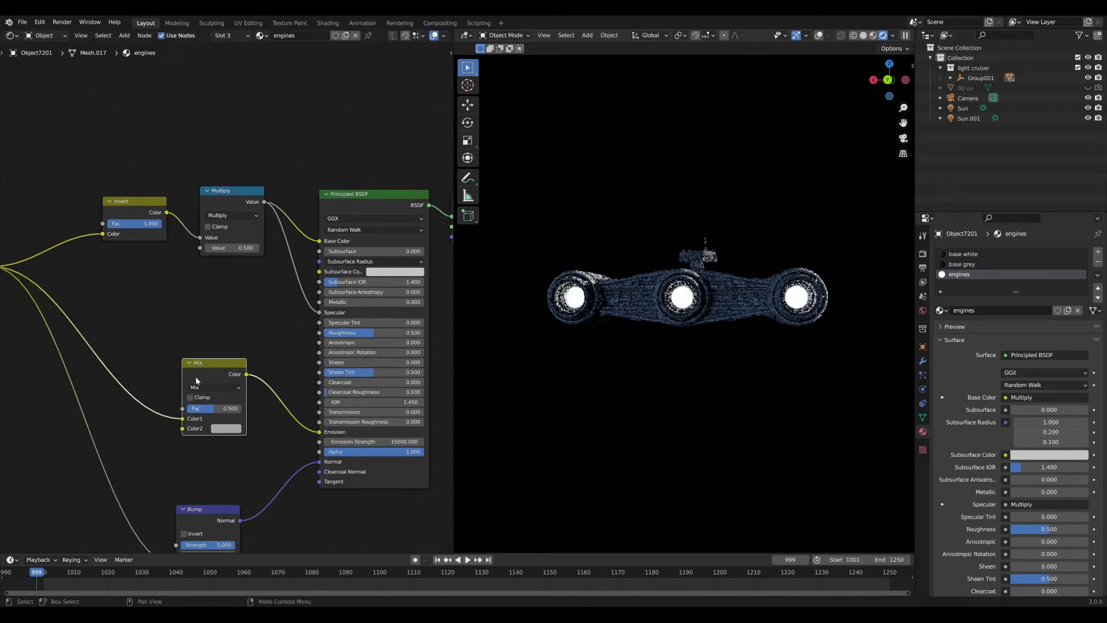
left_click(208, 389)
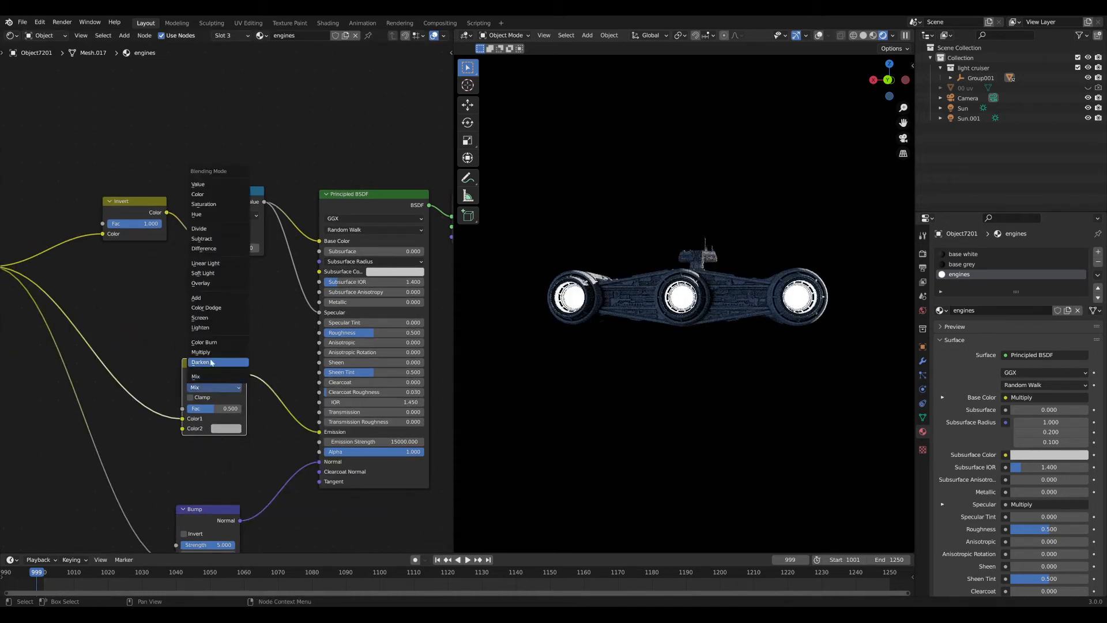
left_click(211, 354)
left_click_drag(212, 362, 261, 312)
scroll(232, 355, "up", 3)
Add a Blackbody node and connect its colour into the Multiply node's Color2.
key("shift+a")
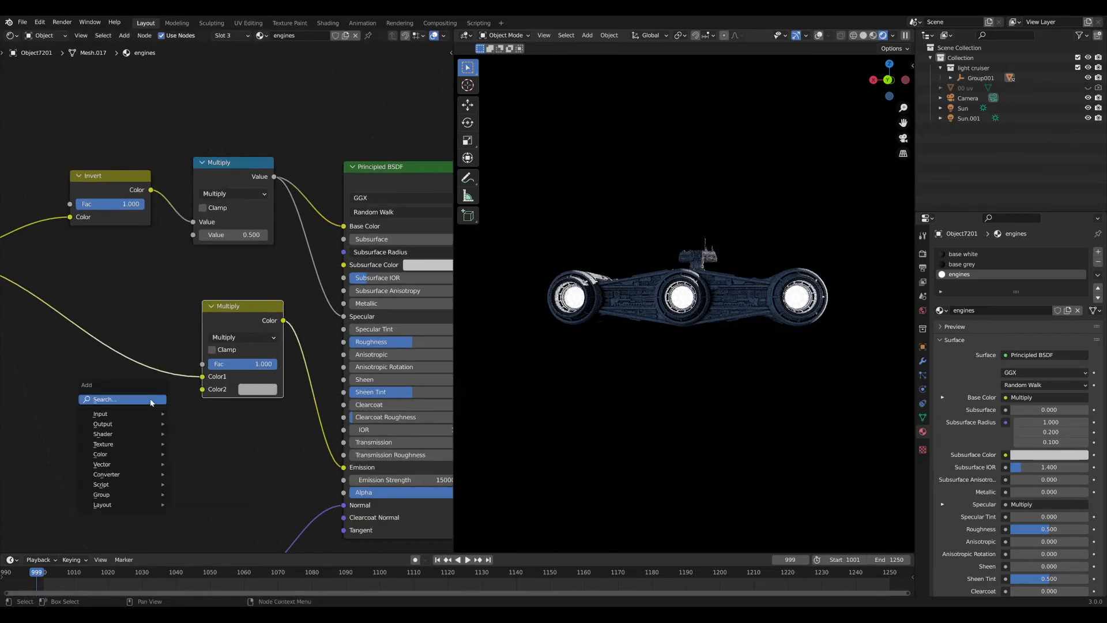
left_click(151, 402)
type("bla")
left_click(172, 418)
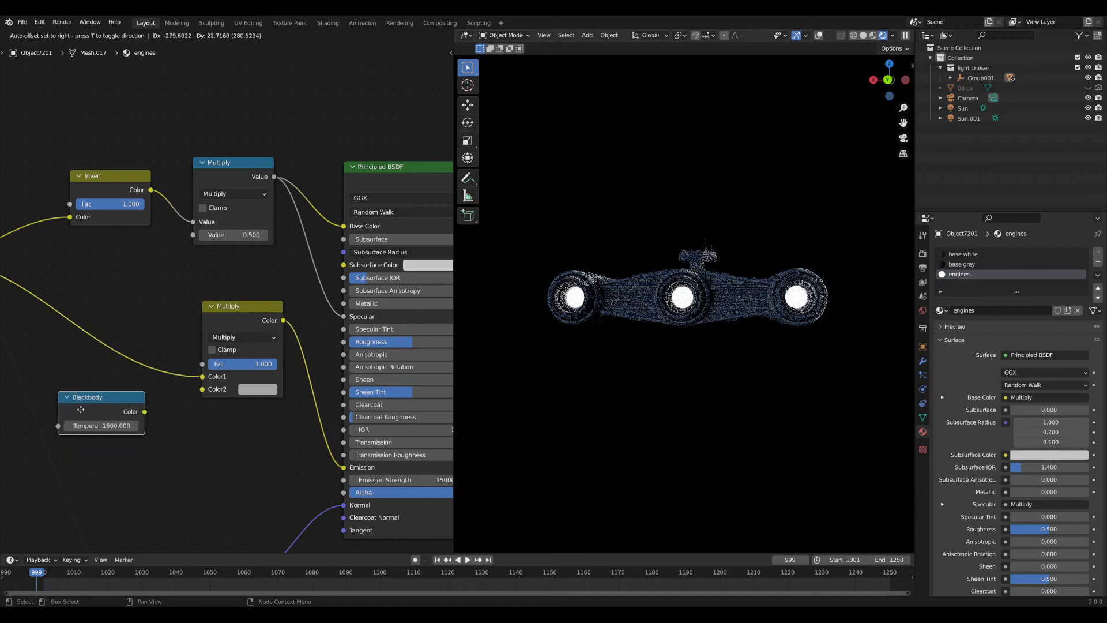
left_click(77, 407)
left_click_drag(196, 394, 199, 390)
middle_click_drag(109, 419, 161, 406)
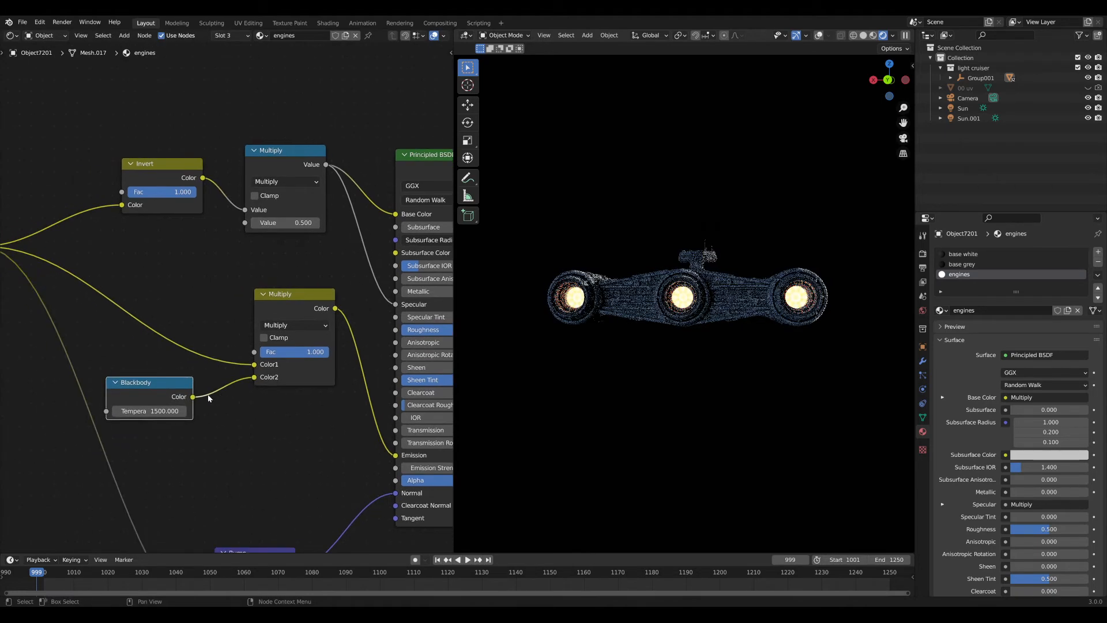
middle_click_drag(732, 354, 784, 377)
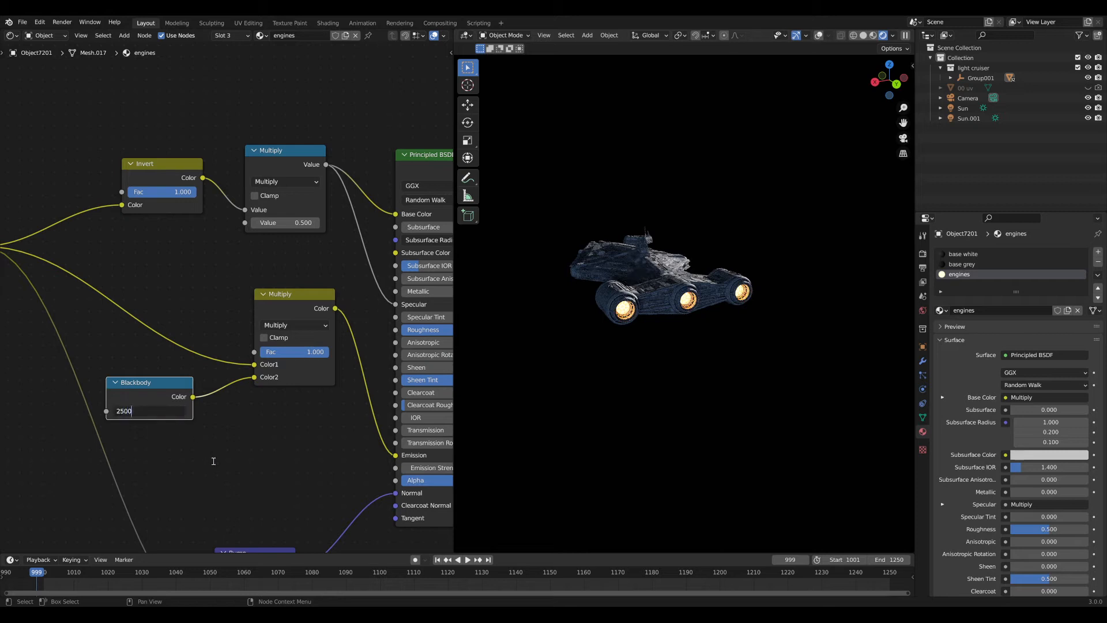
Try Blackbody temperatures of 300 and then 3000.
left_click_drag(158, 414, 158, 414)
key("Return")
middle_click_drag(615, 386, 563, 356)
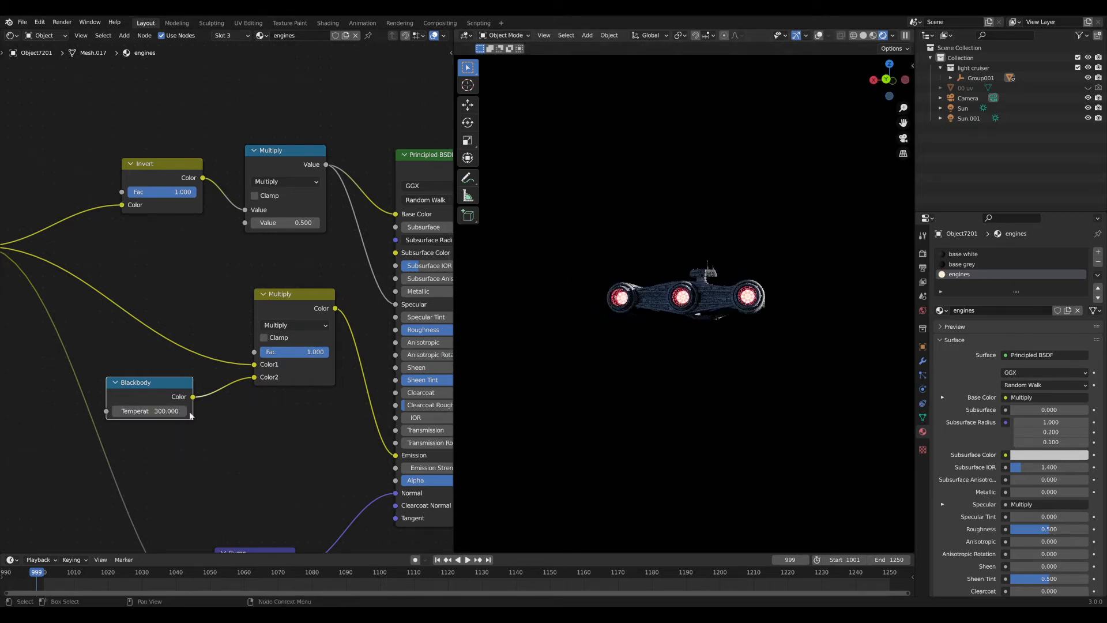
left_click(161, 412)
type("3000")
key("Return")
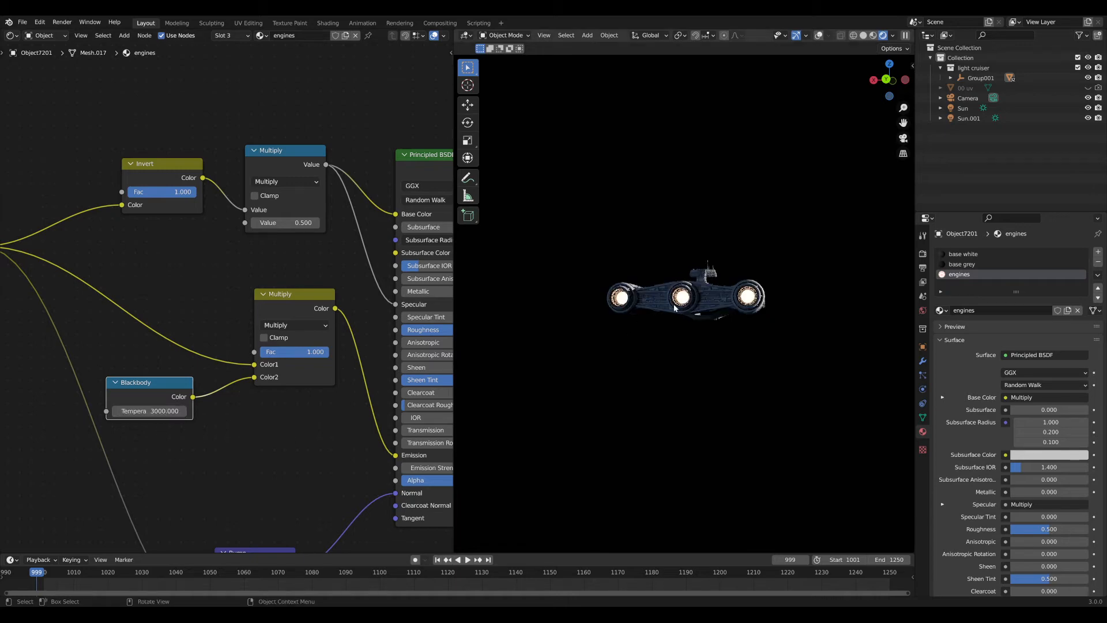
Set the Blackbody temperature to 15000 for a white glow and move the node down-left.
scroll(673, 345, "up", 5)
middle_click_drag(672, 345, 659, 335)
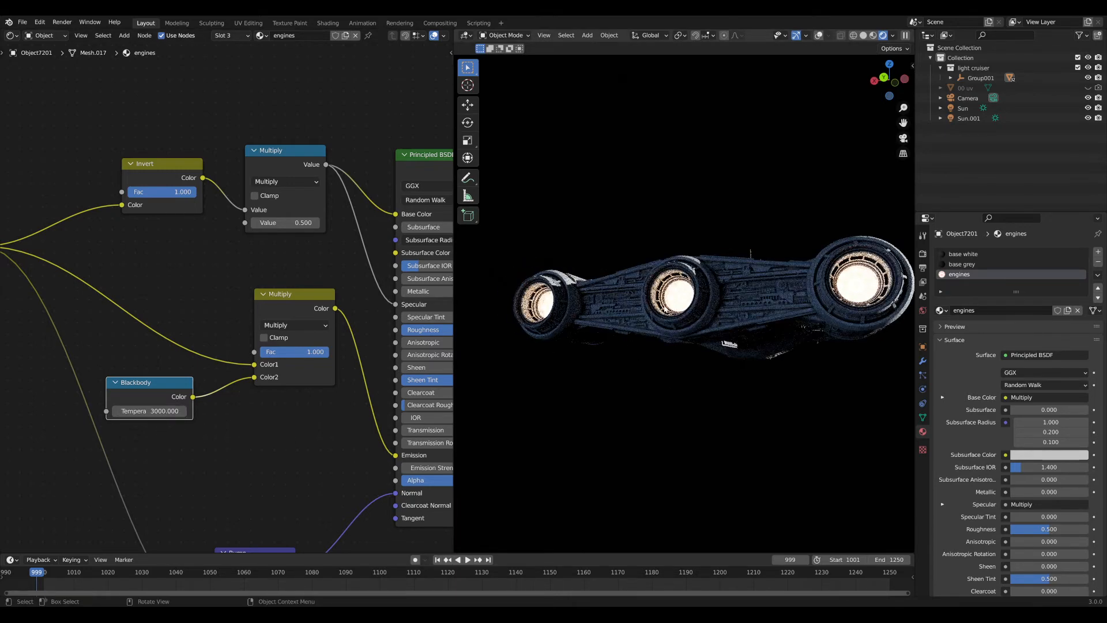
left_click(149, 411)
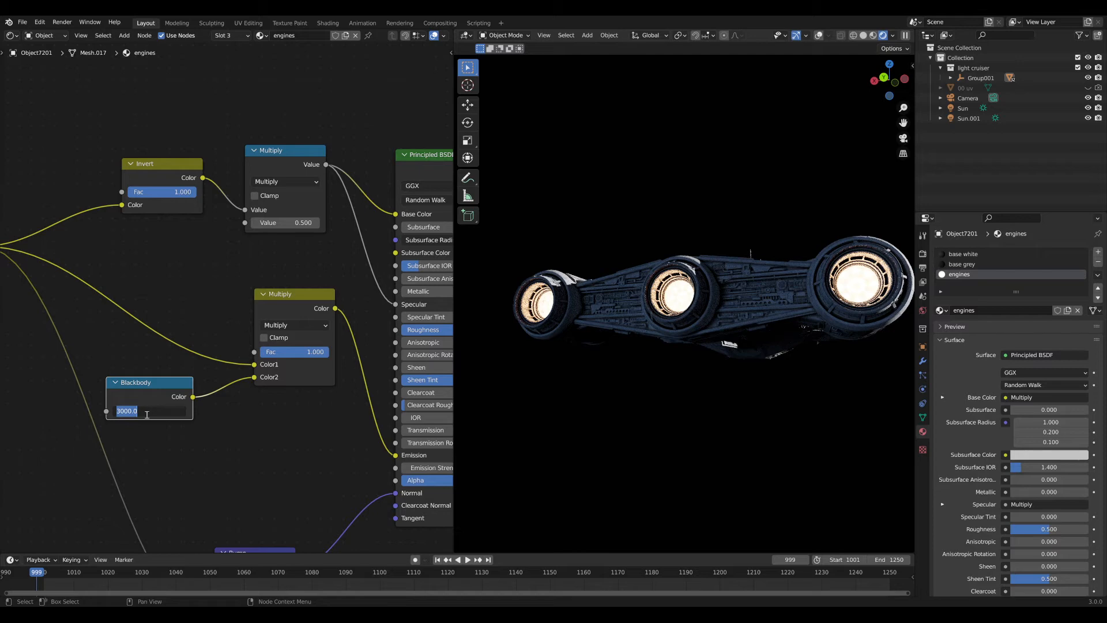
type("15000")
key("Return")
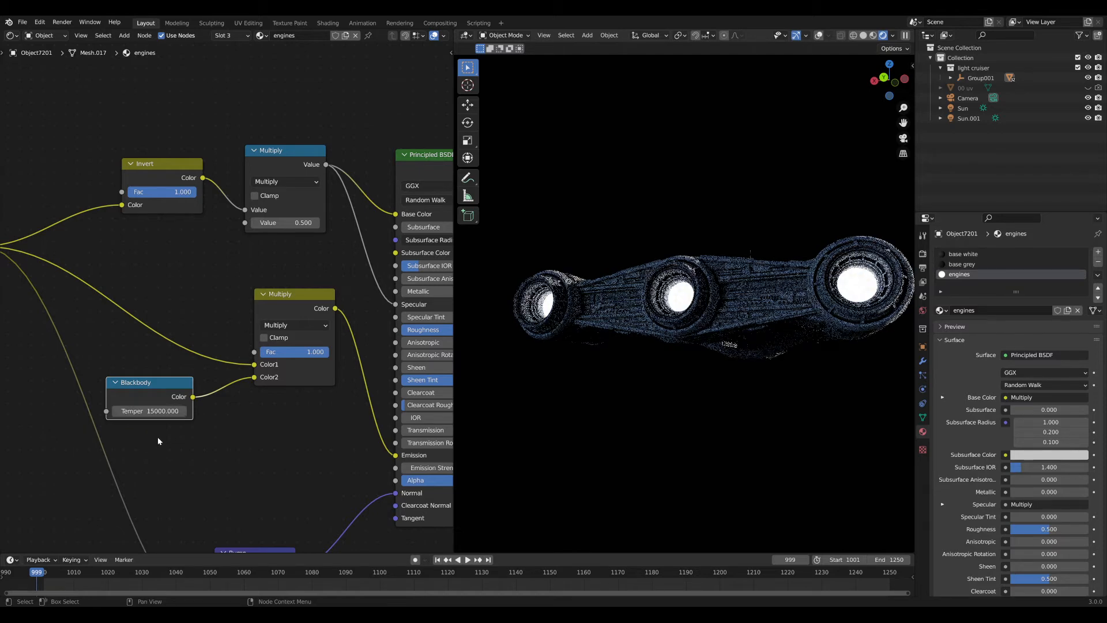
scroll(157, 437, "up", 1)
left_click_drag(210, 413, 85, 413)
key("shift+a")
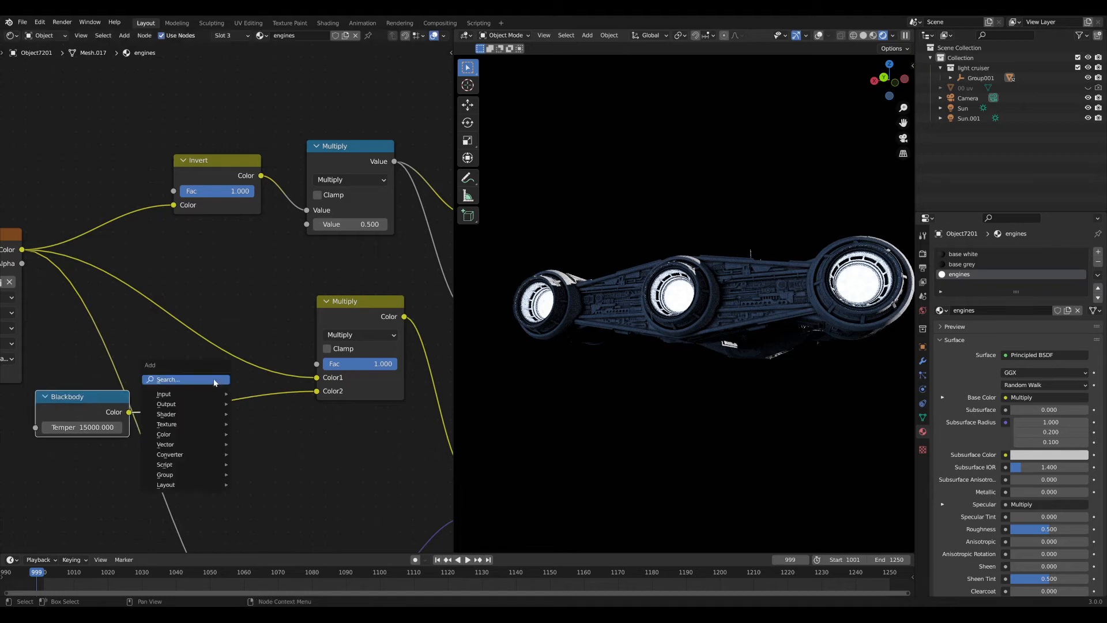
Add a Hue Saturation Value node between the Blackbody and Multiply nodes.
left_click(214, 379)
type("hue")
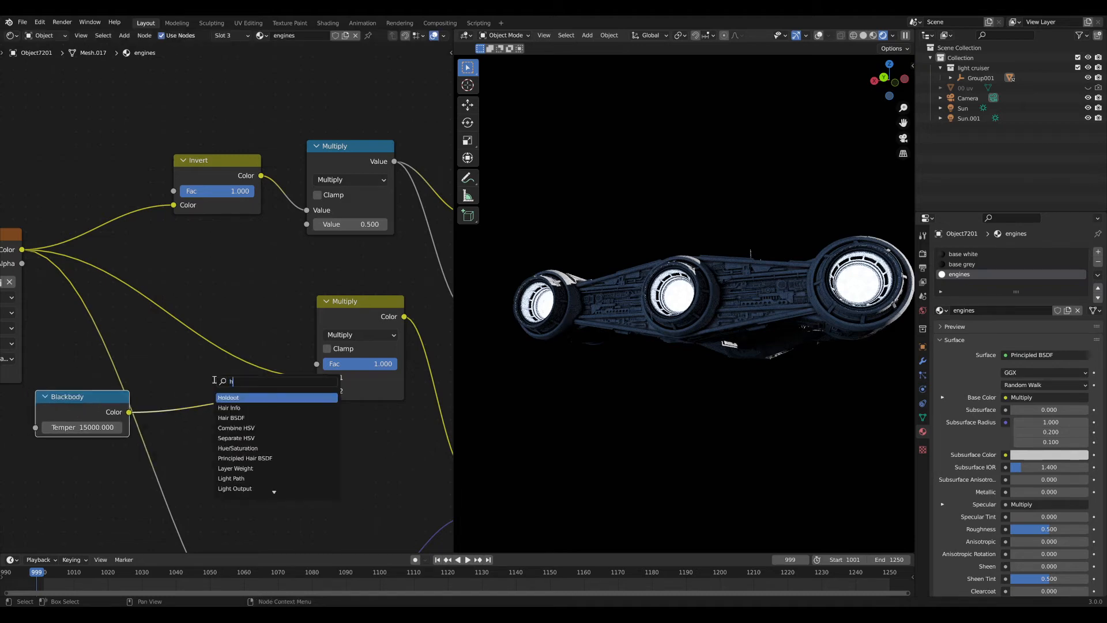
key("Return")
left_click(204, 392)
left_click_drag(203, 392, 197, 384)
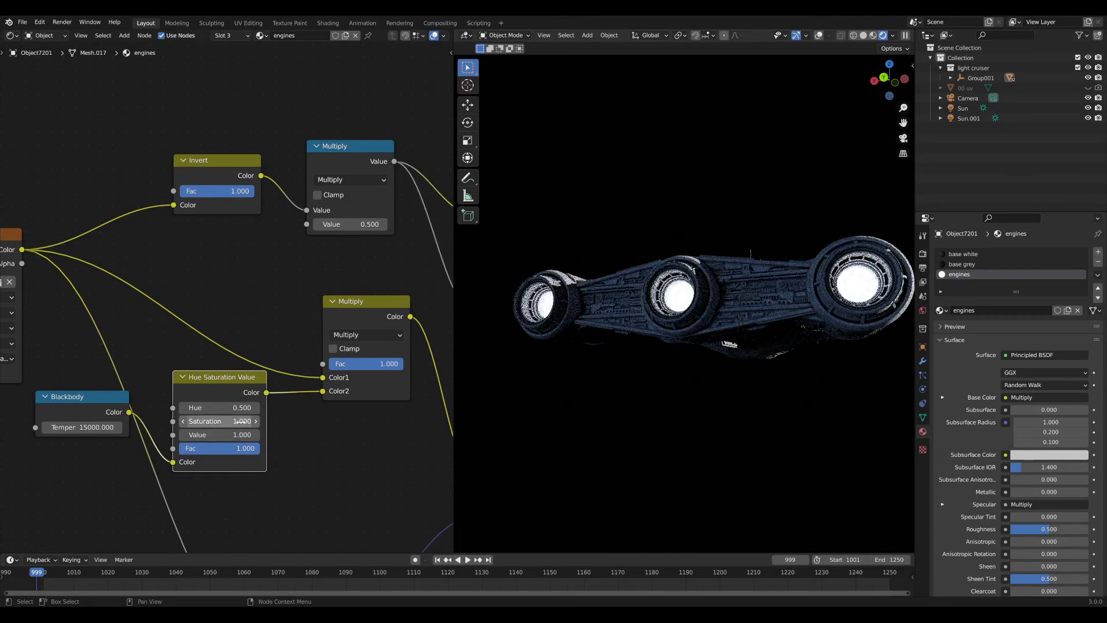
Set the Hue Saturation Value node's Saturation to 1.5.
left_click(230, 421)
type("1.2")
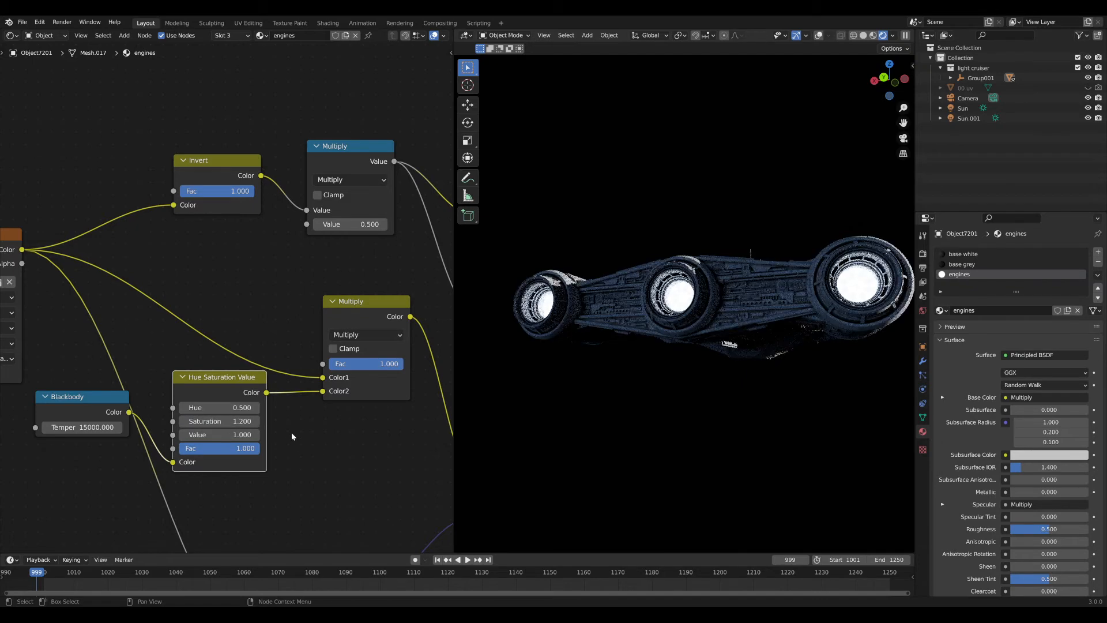
left_click(238, 422)
type("1.5")
key("Return")
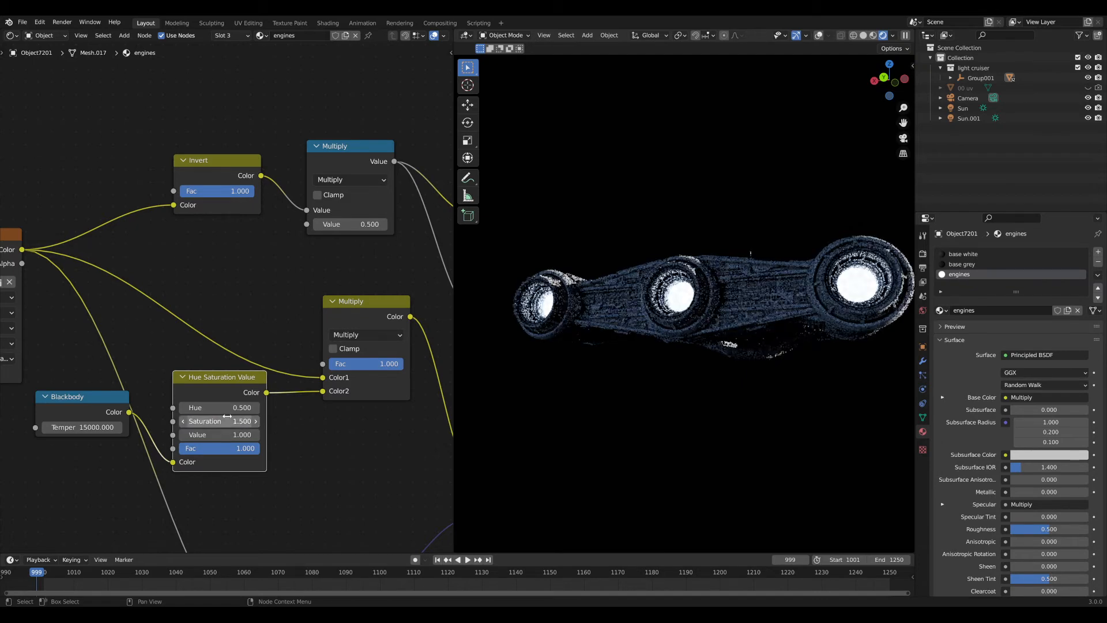
Preview the Hue Saturation Value output on an engine, then restore the Principled BSDF output.
left_click(209, 391, "ctrl+shift")
middle_click_drag(209, 391, 105, 393)
middle_click_drag(639, 353, 641, 357)
scroll(642, 356, "up", 5)
middle_click_drag(417, 288, 330, 292)
scroll(331, 293, "down", 3)
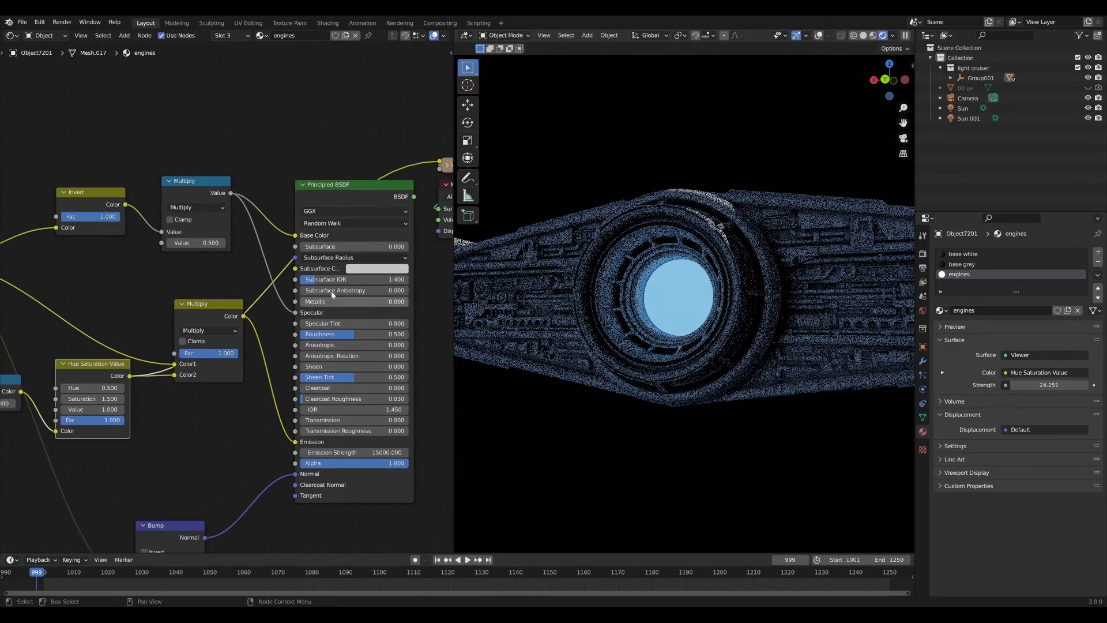
left_click(361, 187, "ctrl+shift")
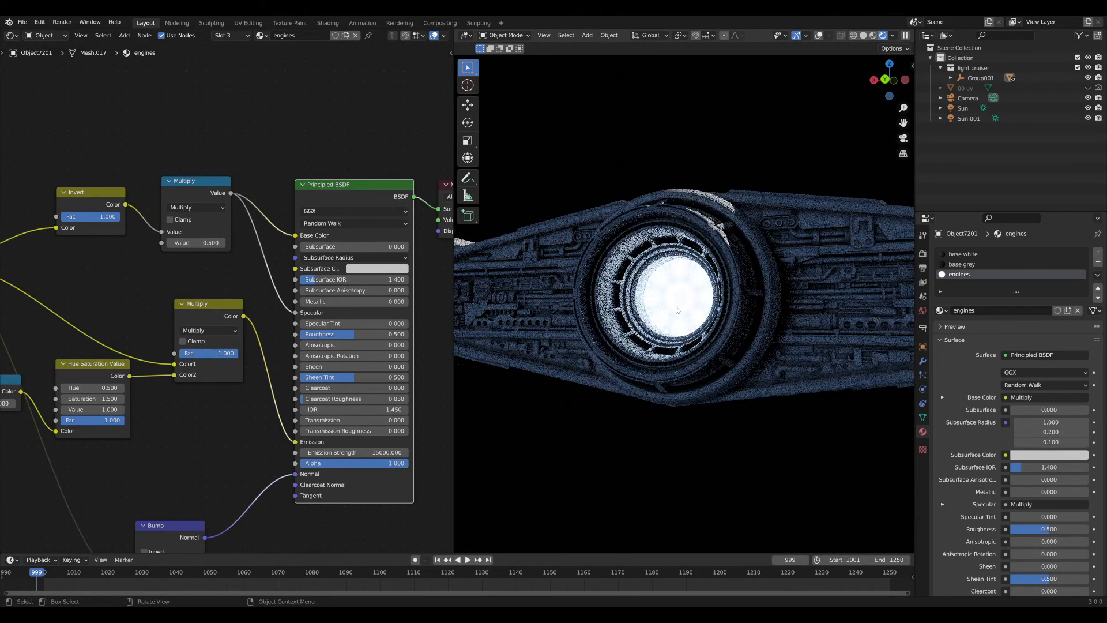
Try a Saturation of 2 and check the ship from behind and below.
middle_click_drag(91, 368, 247, 371)
scroll(247, 371, "up", 5)
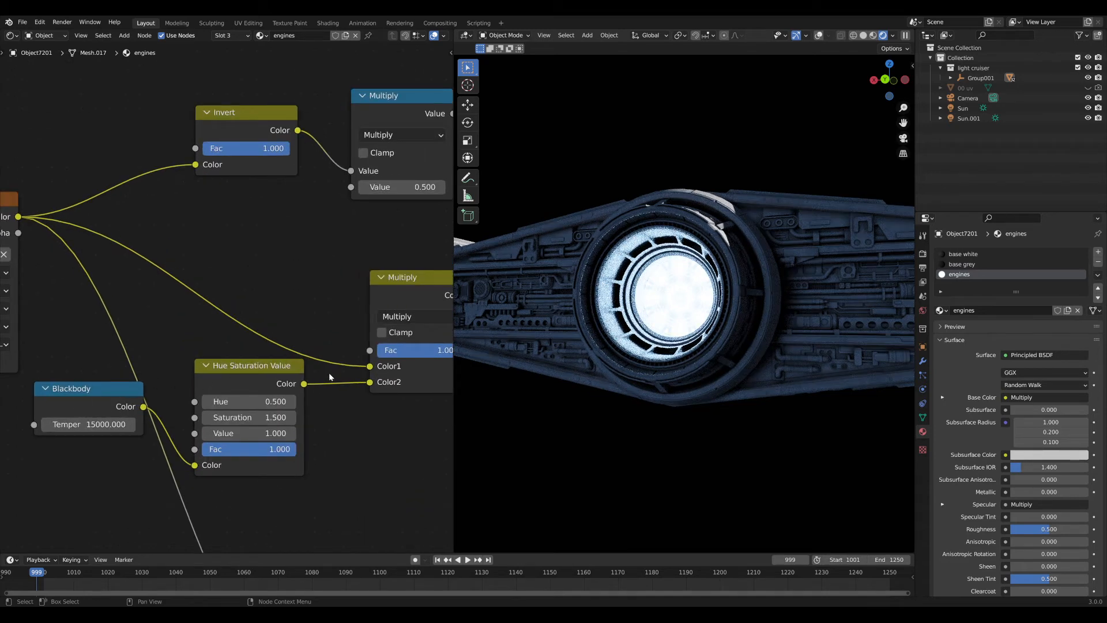
scroll(604, 378, "down", 5)
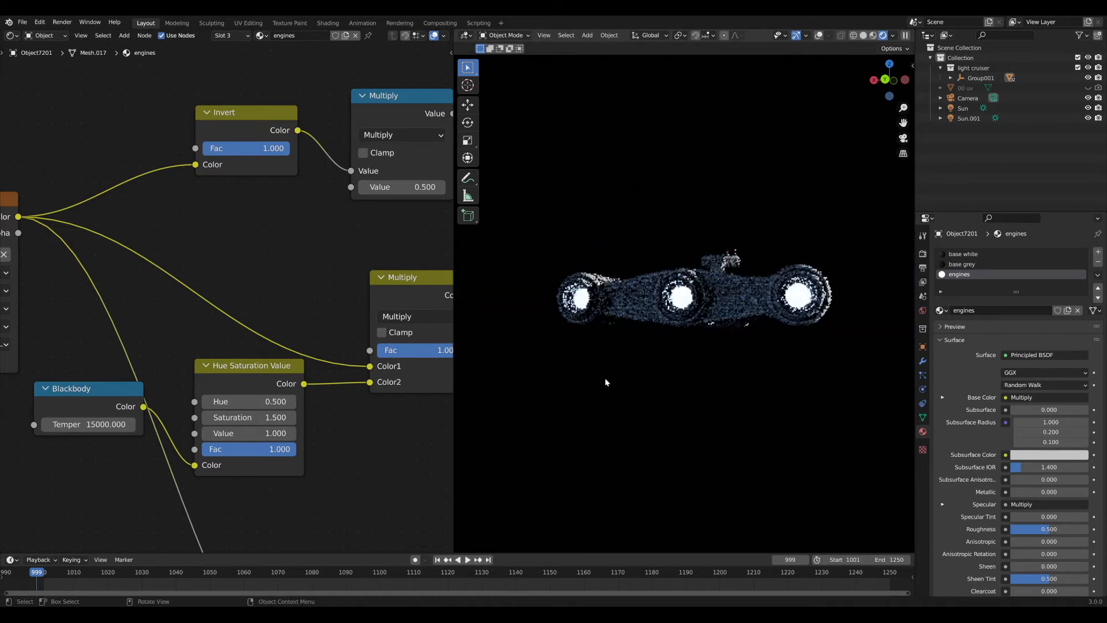
middle_click_drag(656, 382, 685, 429)
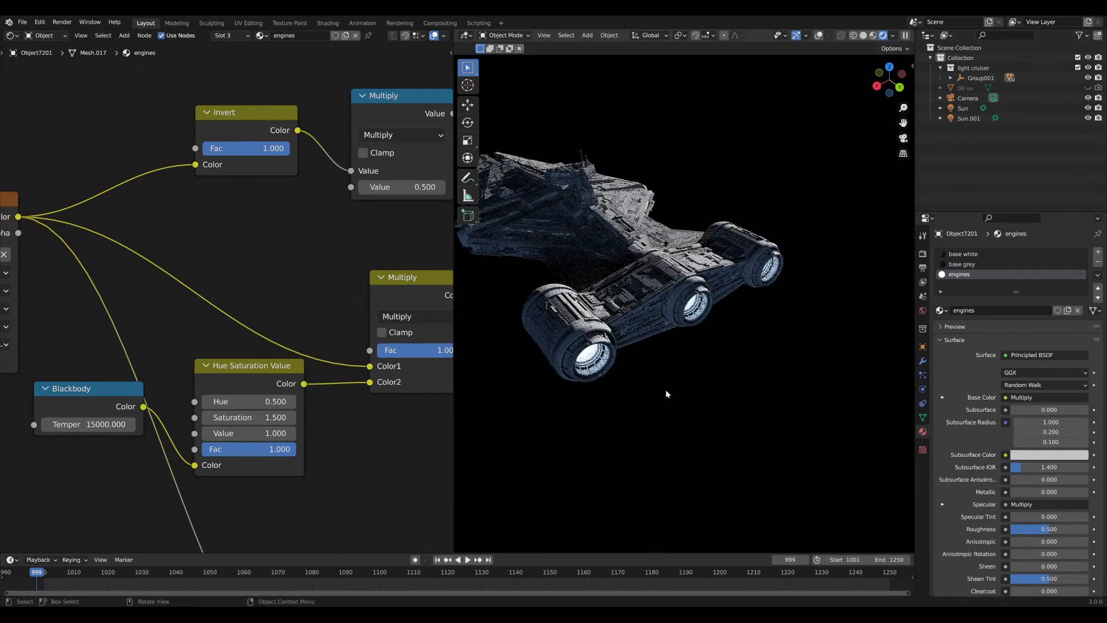
left_click(249, 417)
type("2")
key("Return")
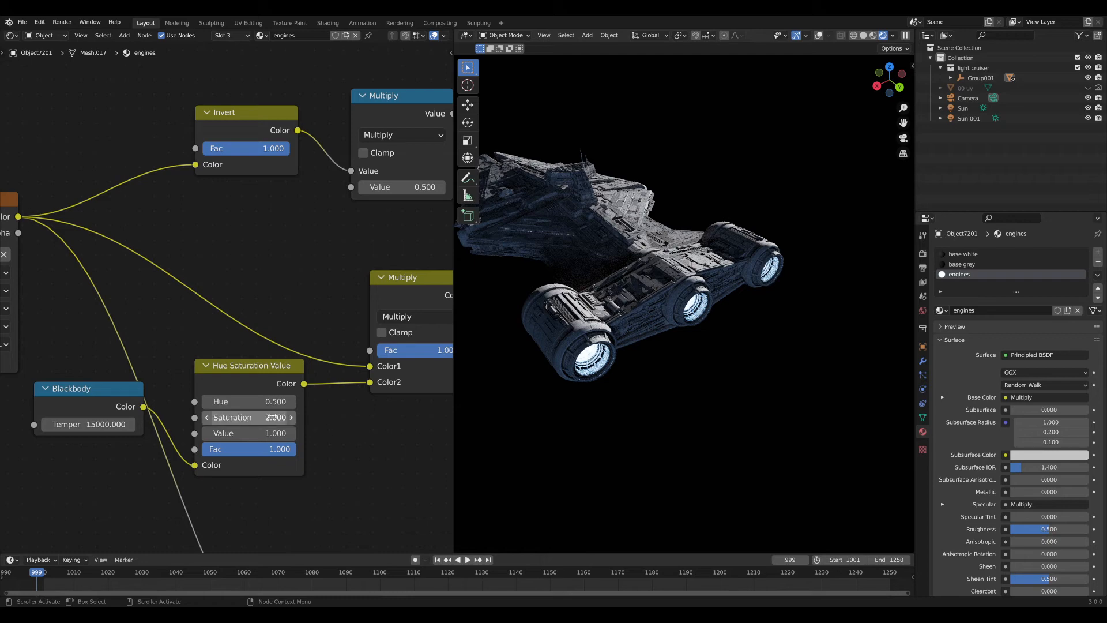
middle_click_drag(701, 362, 630, 291)
Preview the Hue Saturation Value output and change its Saturation to 1.6.
left_click(257, 376, "ctrl+shift")
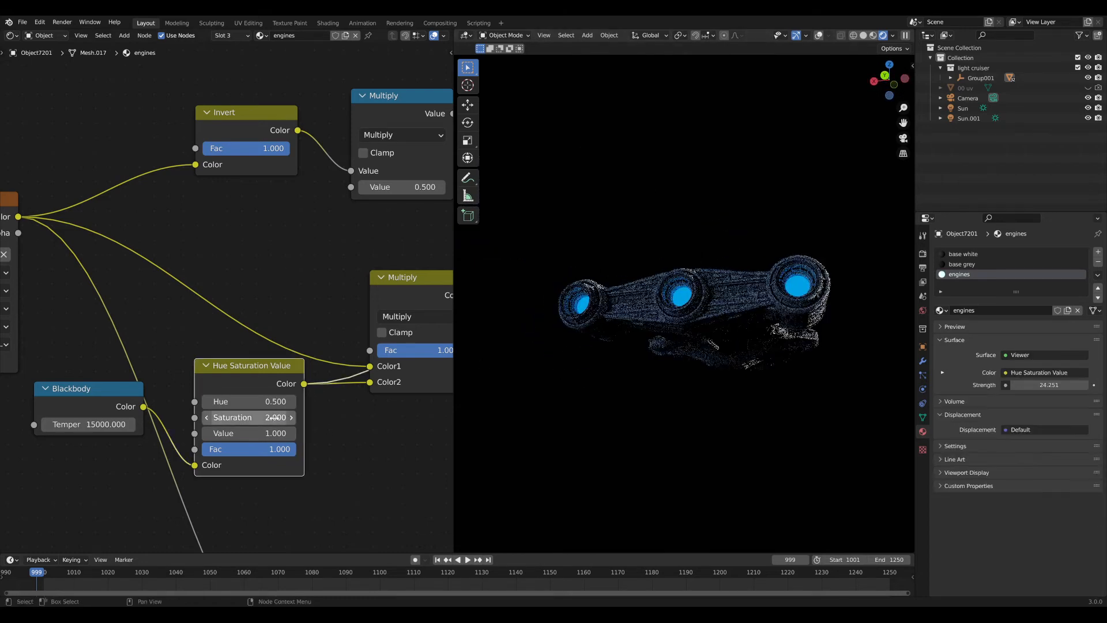
left_click(291, 417)
type("1.750")
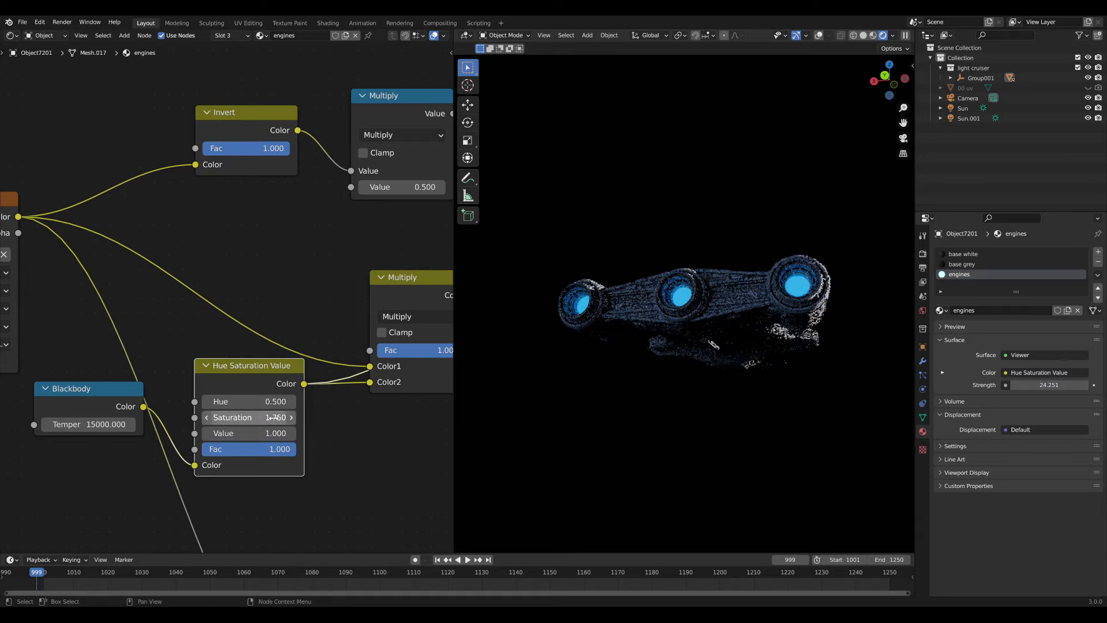
double_click(275, 418)
Preview the Multiply mix result, then reconnect the full shader to the material output.
middle_click_drag(320, 421, 229, 383)
scroll(229, 383, "down", 4)
left_click(317, 284, "ctrl+shift")
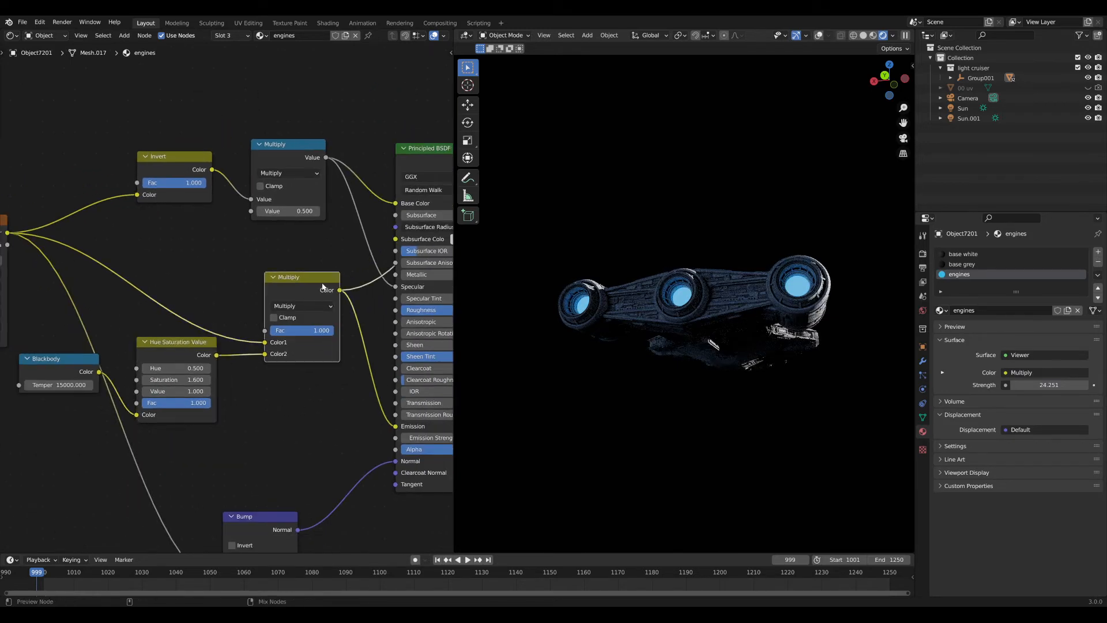
left_click(422, 150, "ctrl+shift")
scroll(663, 309, "up", 3)
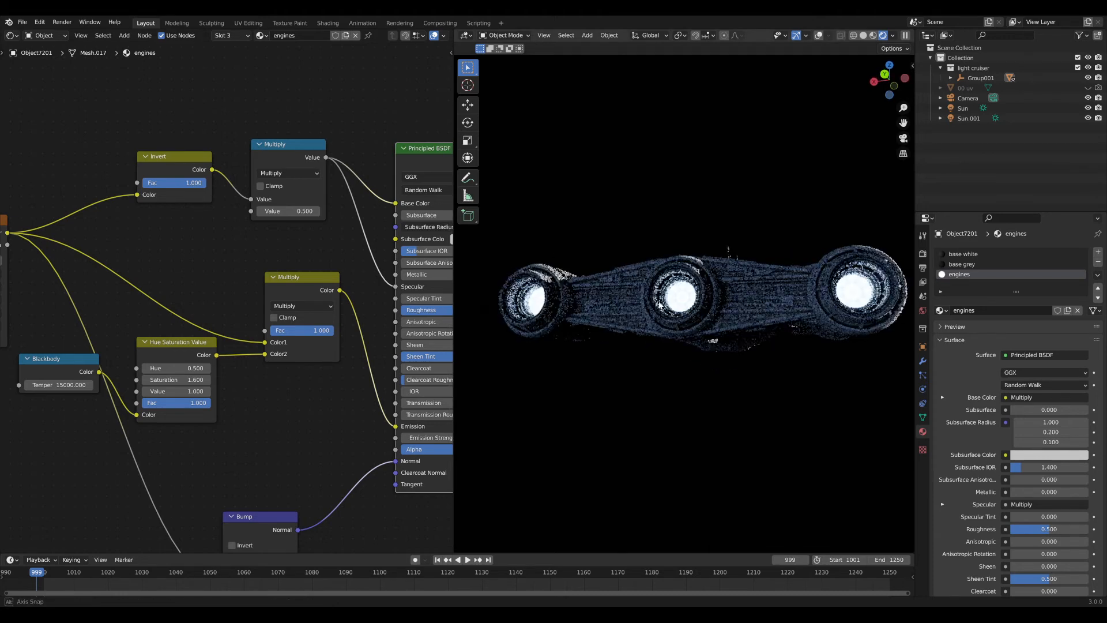
scroll(665, 320, "up", 5)
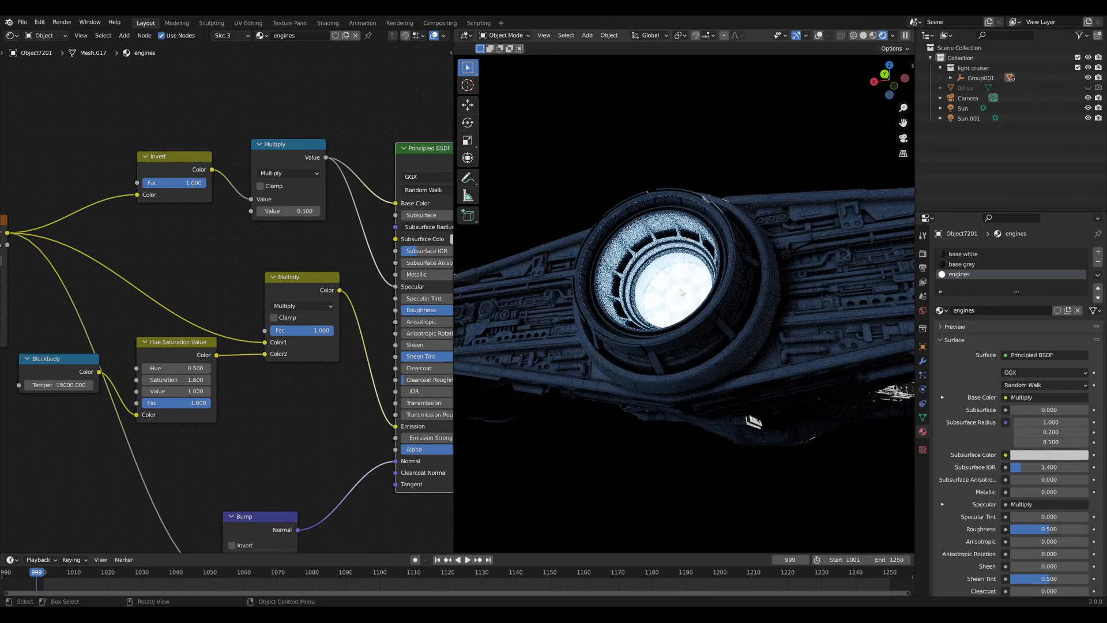
middle_click_drag(194, 307, 308, 314)
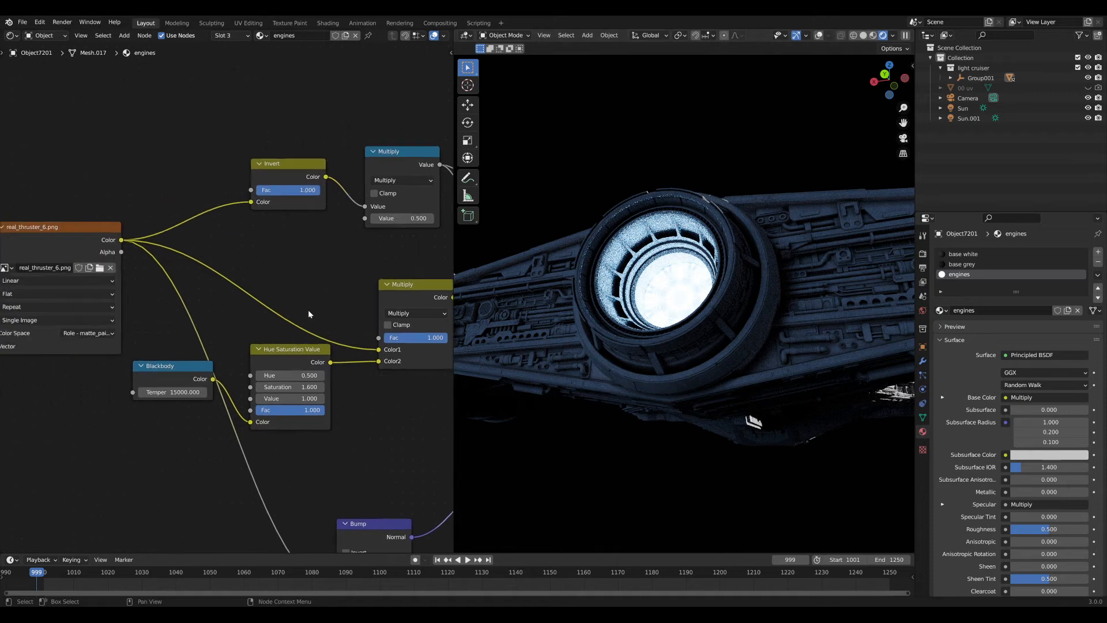
Add a reroute for the image color links, rearrange the nodes and preview the thruster image.
left_click_drag(294, 171, 287, 174)
middle_click_drag(148, 290, 178, 294)
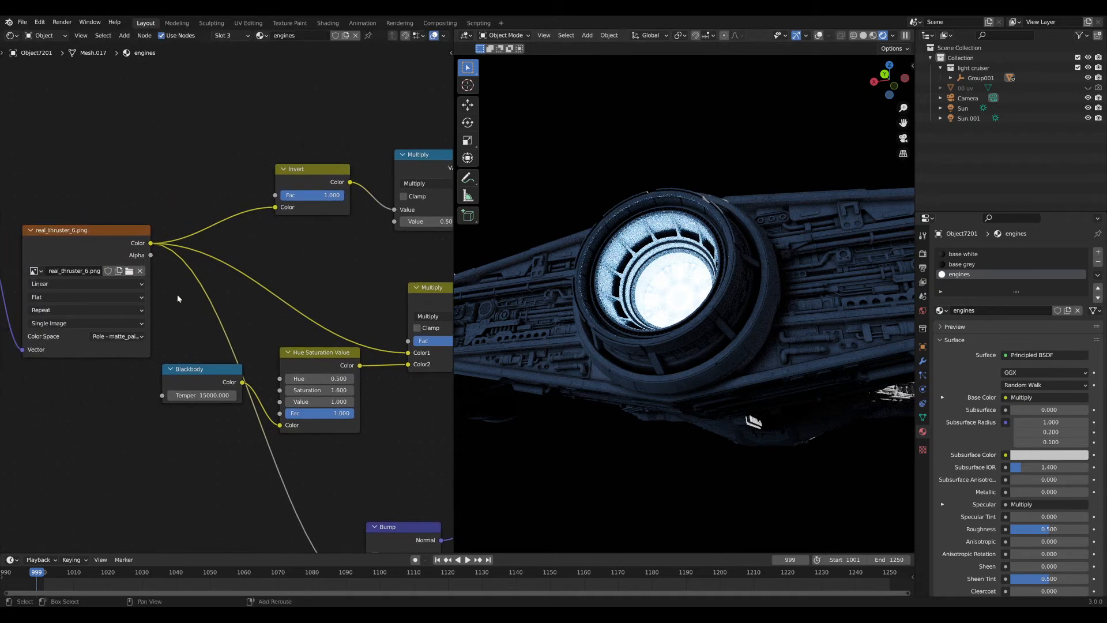
right_click_drag(214, 197, 188, 282, "shift")
key("g")
scroll(164, 245, "down", 2)
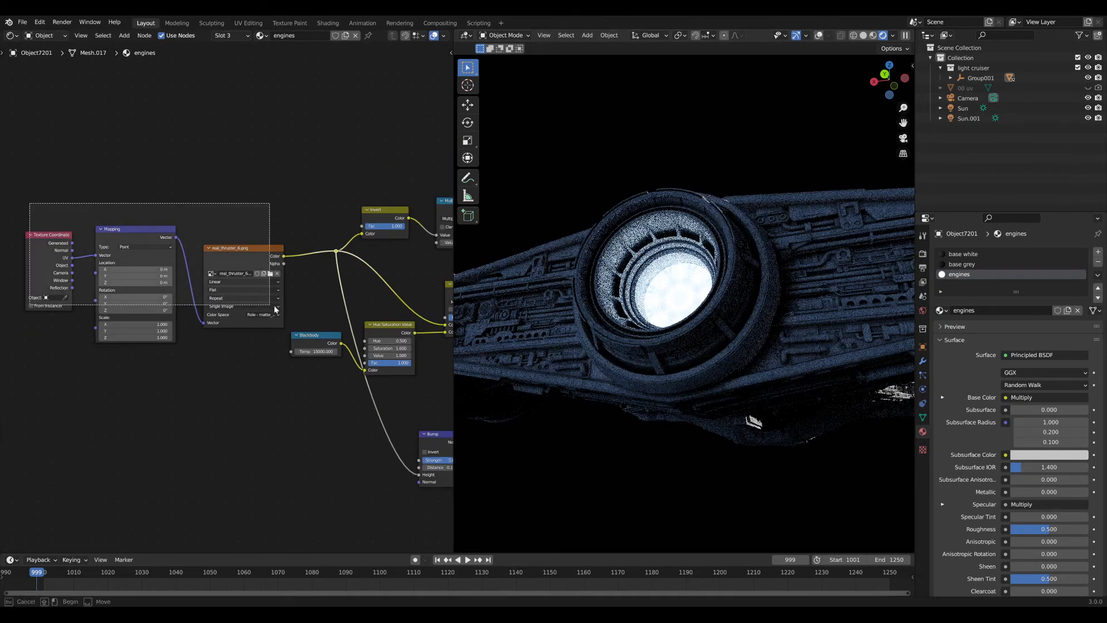
left_click(151, 299)
left_click(160, 264, "ctrl+shift")
scroll(254, 247, "up", 2)
Insert a ColorRamp node after the real_thruster_6.png texture.
key("shift+a")
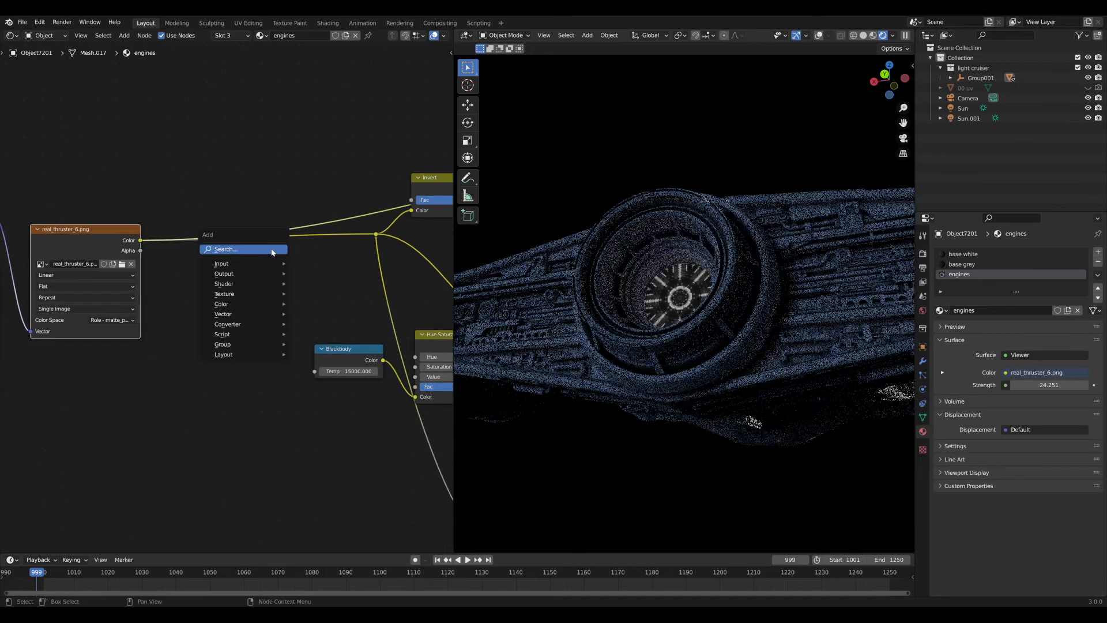
left_click(272, 249)
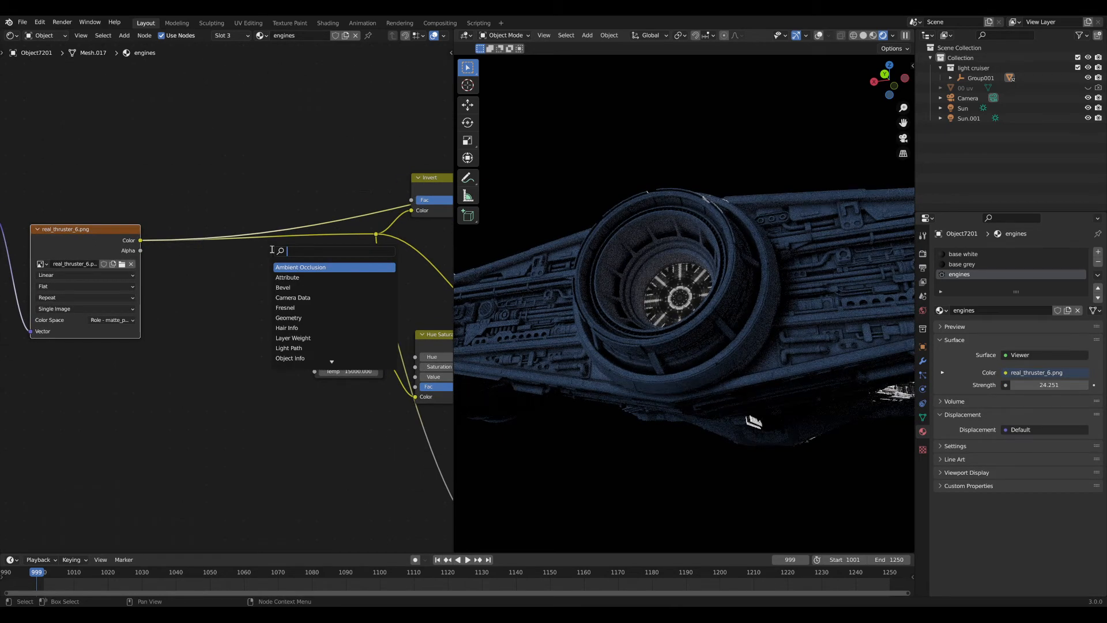
type("ram")
left_click(297, 287)
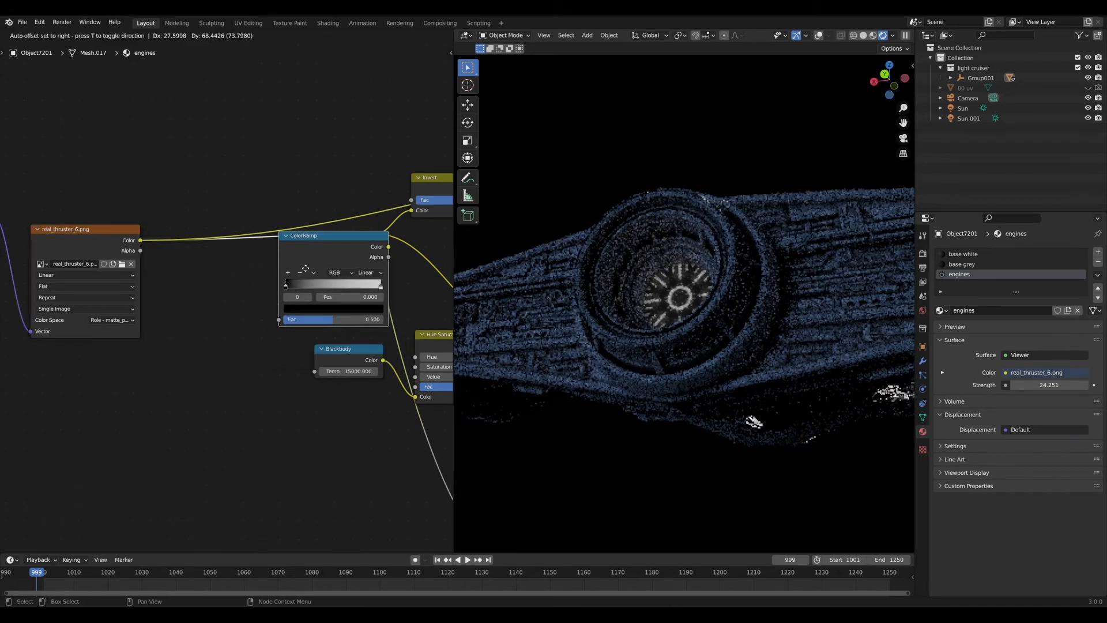
left_click(231, 253)
scroll(214, 239, "up", 2)
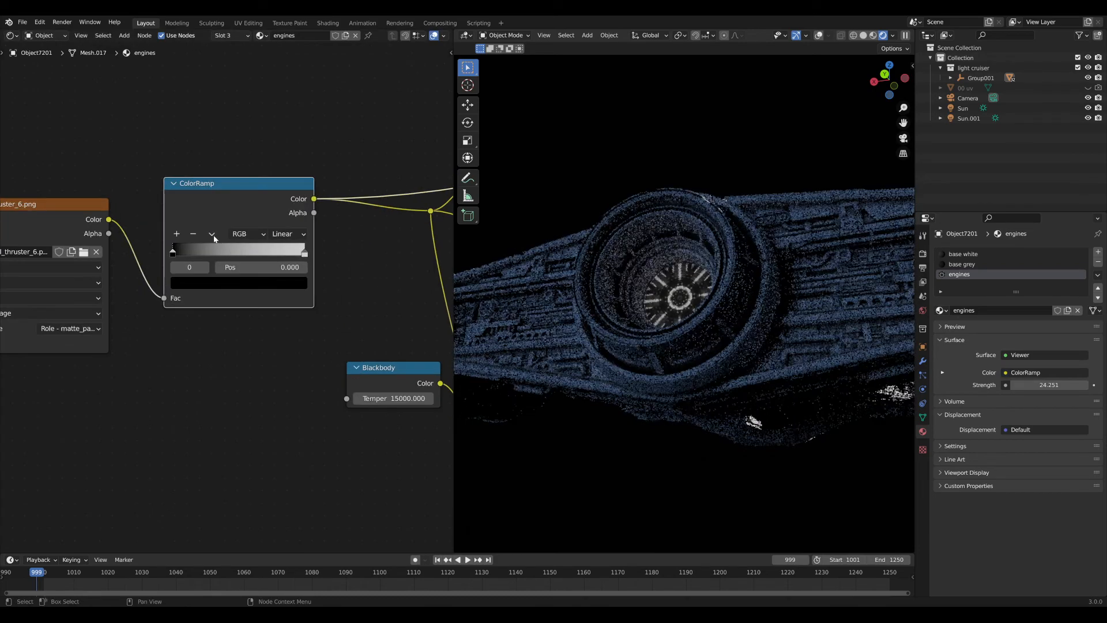
Flip the ColorRamp, use B-Spline interpolation, move the black stop to about 0.041, and restore the full shader.
left_click(212, 234)
left_click(224, 249)
scroll(486, 306, "up", 6)
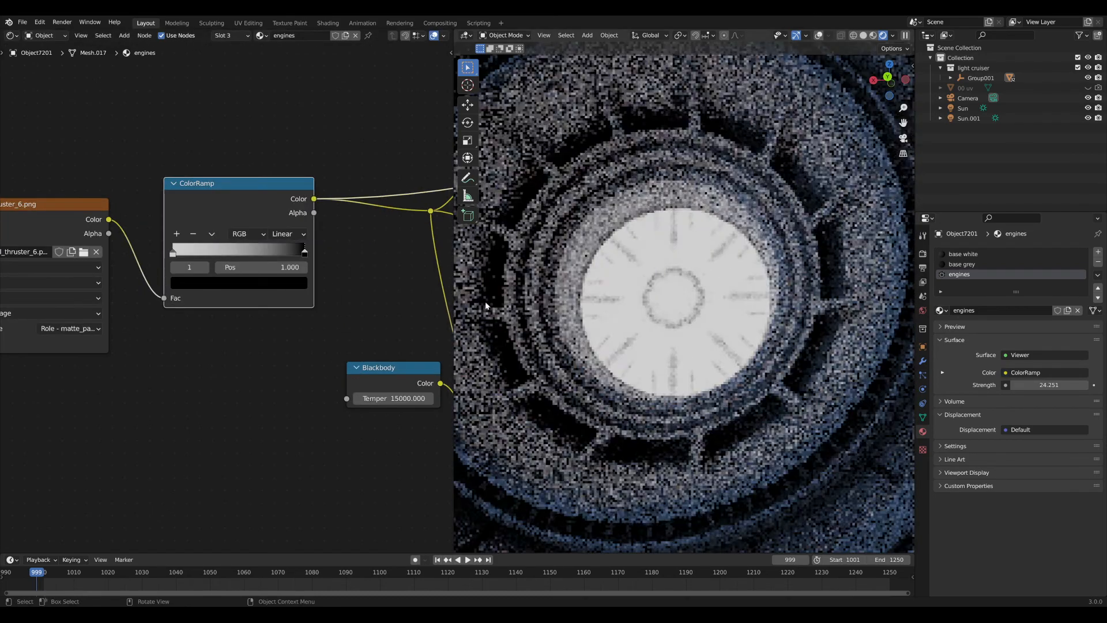
left_click(288, 234)
left_click(287, 289)
left_click_drag(304, 252, 179, 253)
scroll(254, 299, "down", 5)
middle_click_drag(356, 352, 245, 340)
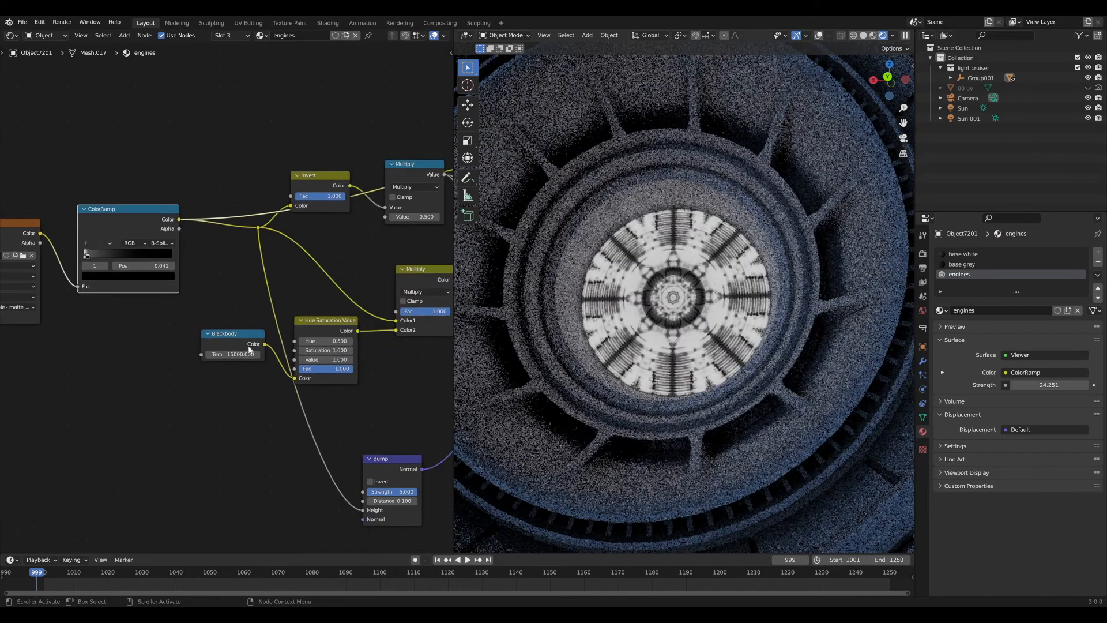
middle_click_drag(392, 294, 275, 294)
left_click(417, 171, "ctrl+shift")
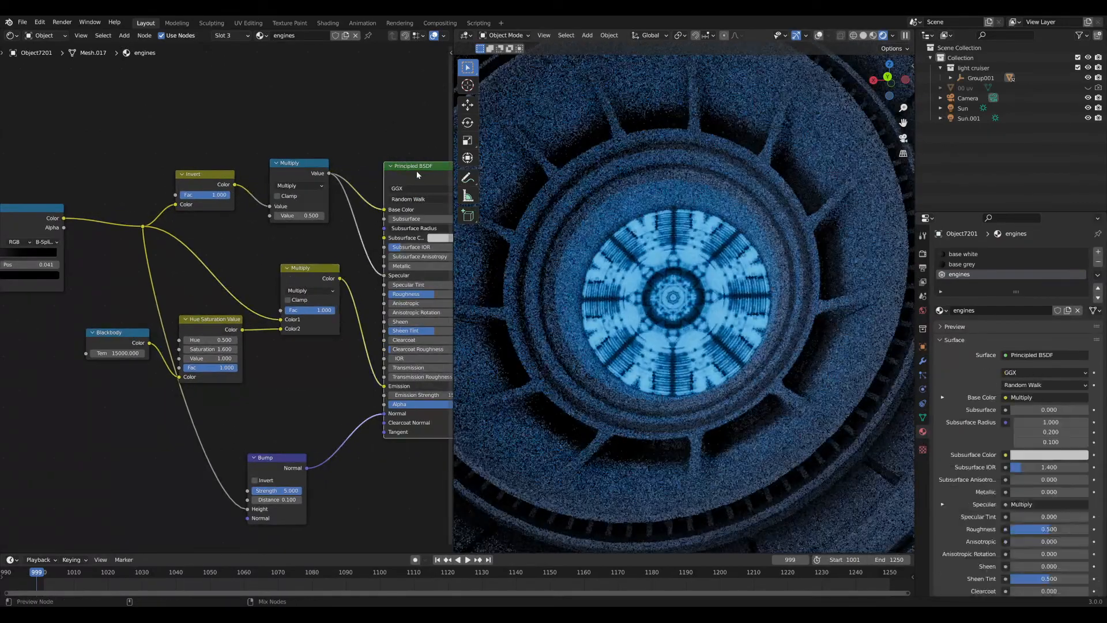
scroll(669, 340, "down", 9)
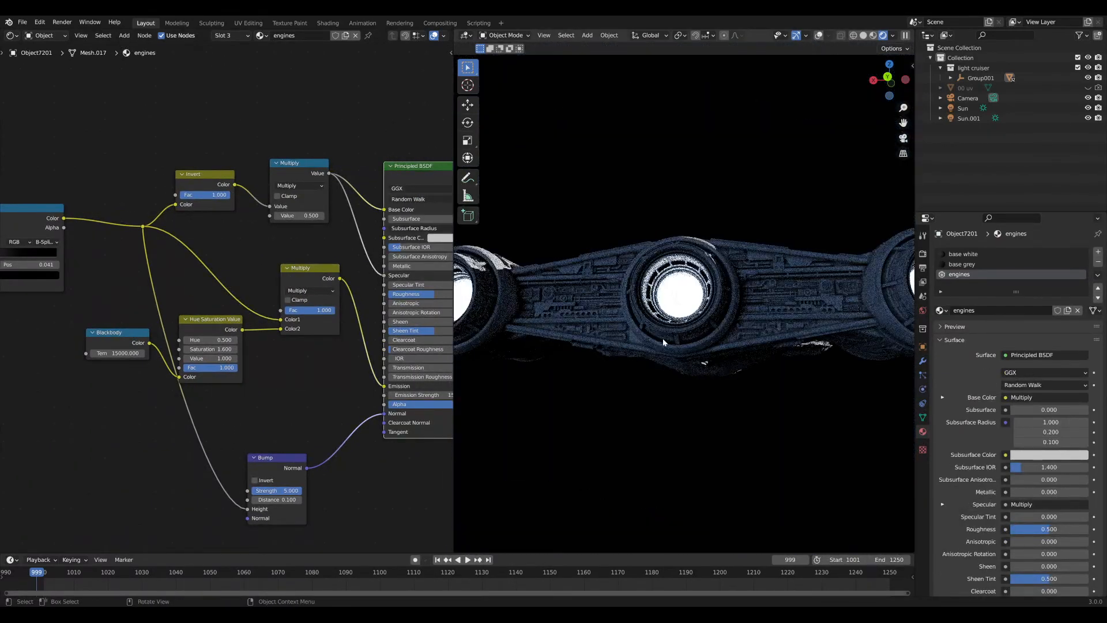
Inspect the engines from the rear and side, then mute the ColorRamp node to compare.
middle_click_drag(677, 348, 687, 353)
scroll(687, 352, "down", 4)
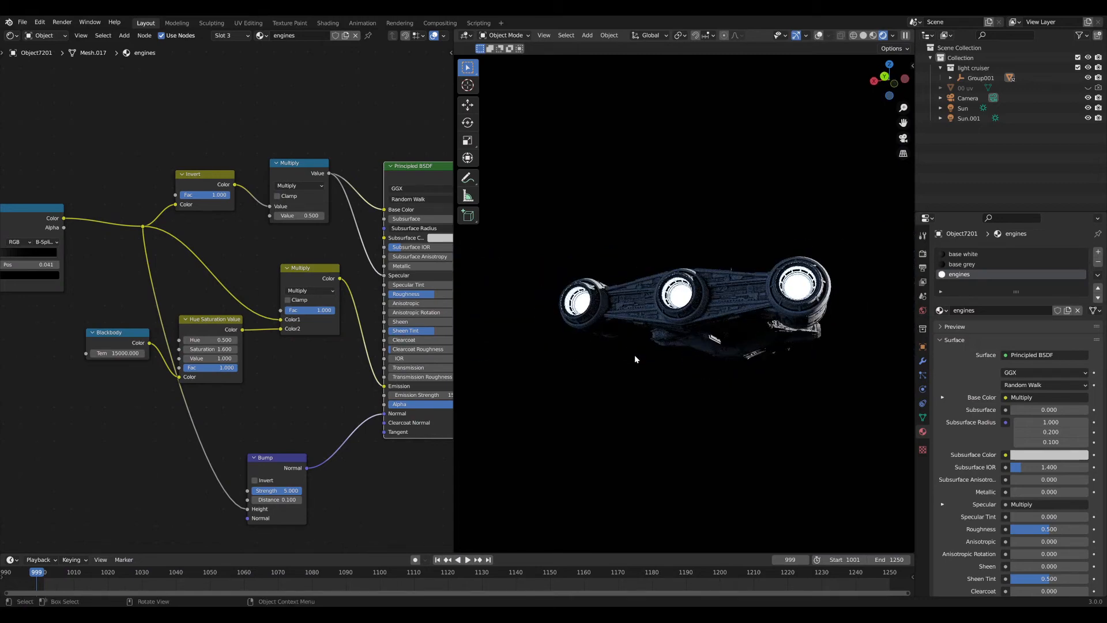
middle_click_drag(635, 322, 734, 271)
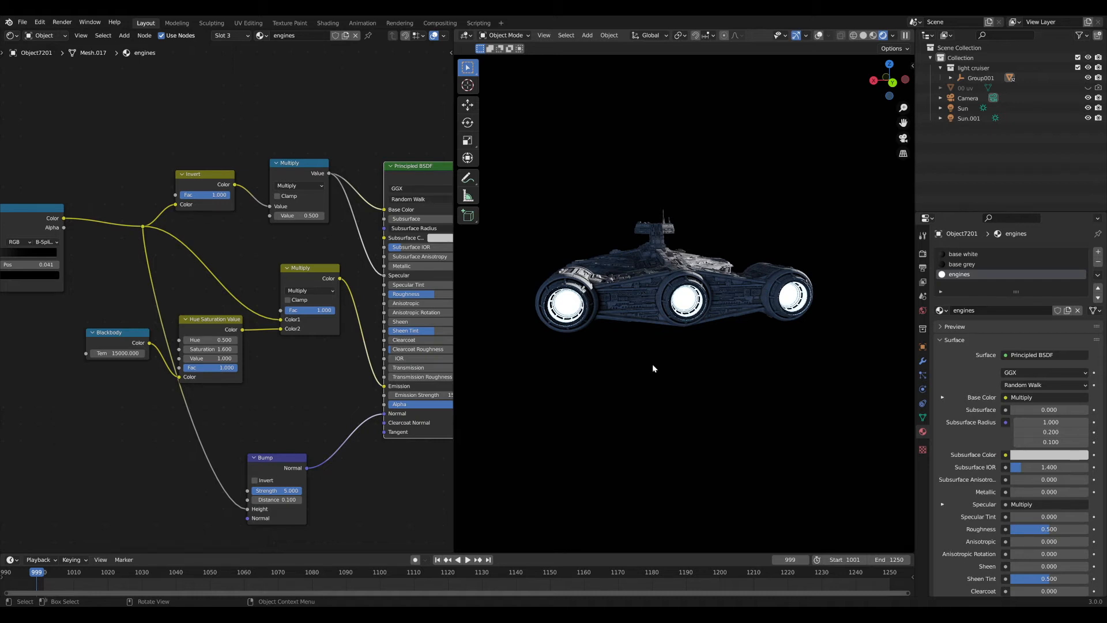
scroll(652, 367, "up", 5)
middle_click_drag(650, 366, 565, 351)
left_click(36, 220)
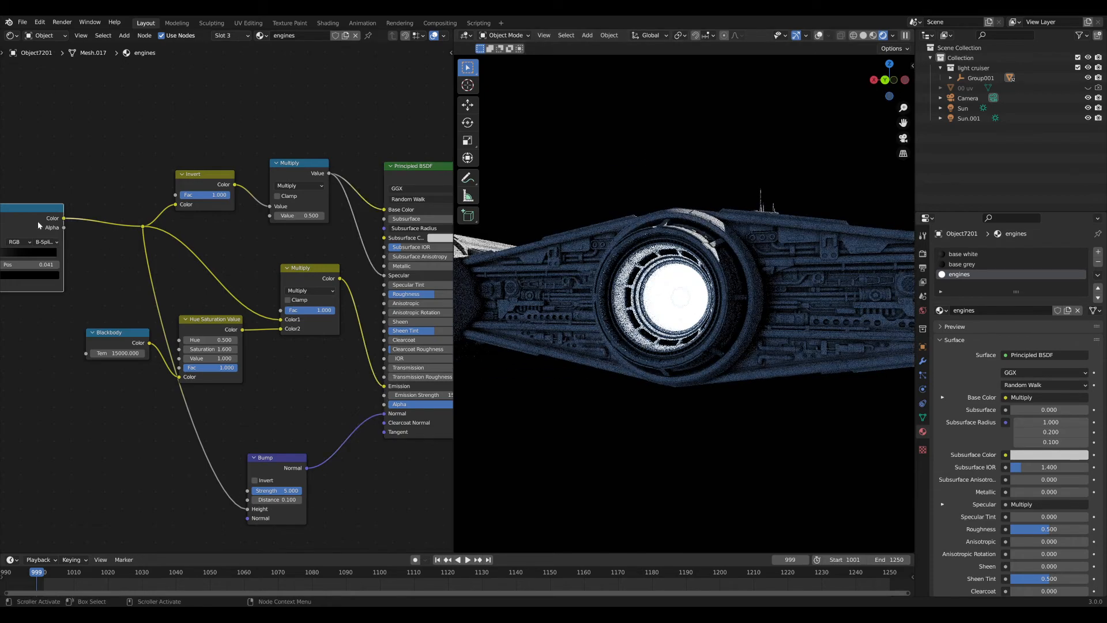
key("m")
middle_click_drag(98, 243, 194, 251)
left_click(194, 250)
middle_click_drag(669, 348, 675, 340)
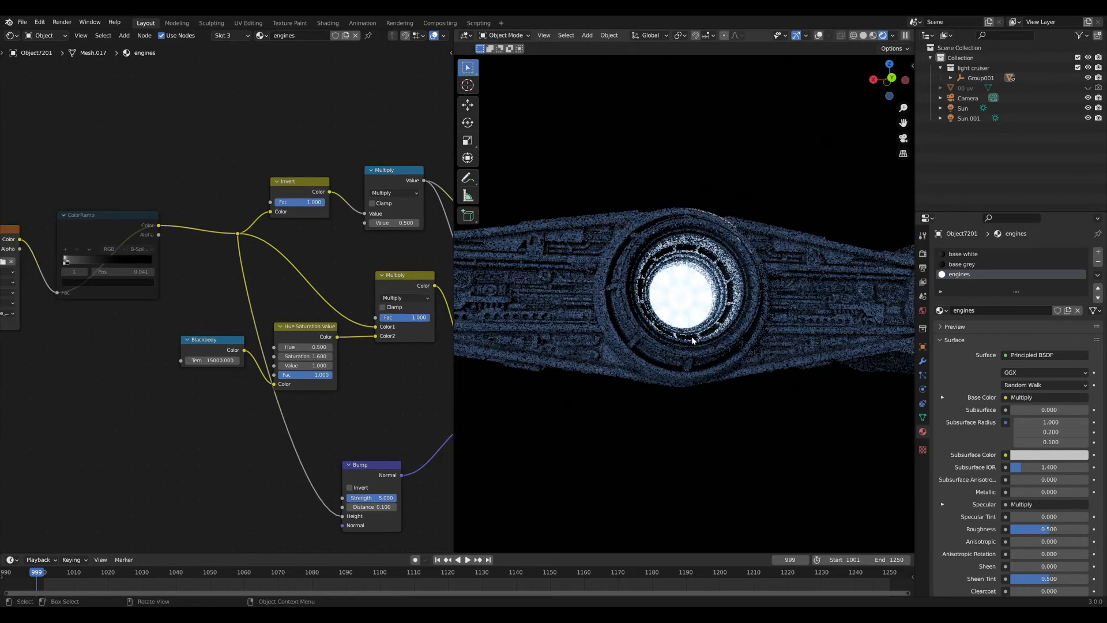
scroll(686, 323, "up", 6)
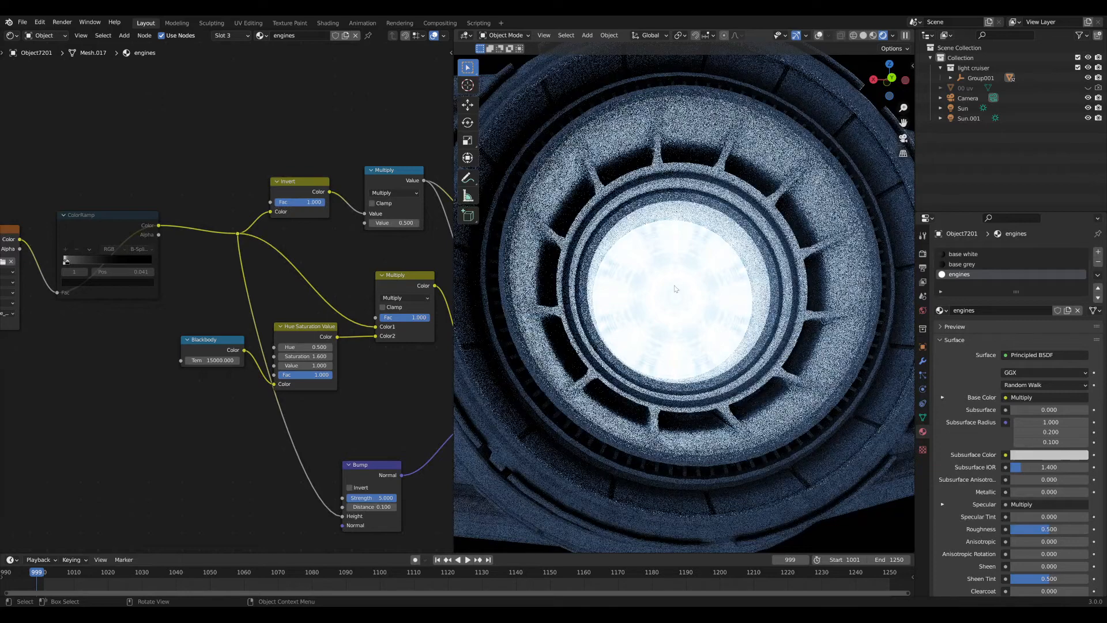
scroll(681, 326, "down", 8)
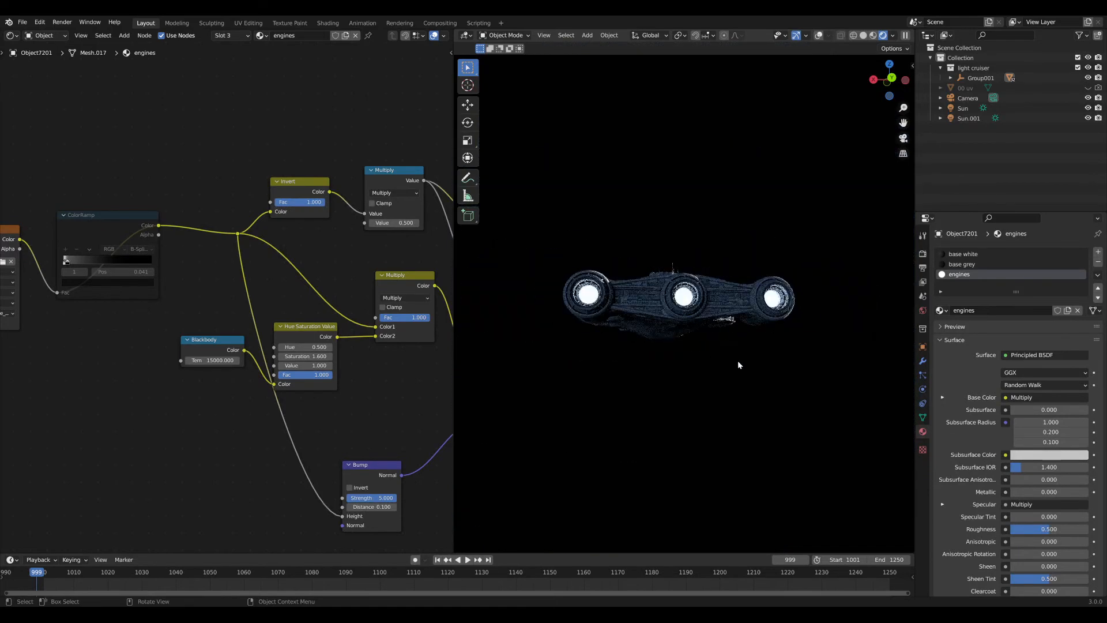
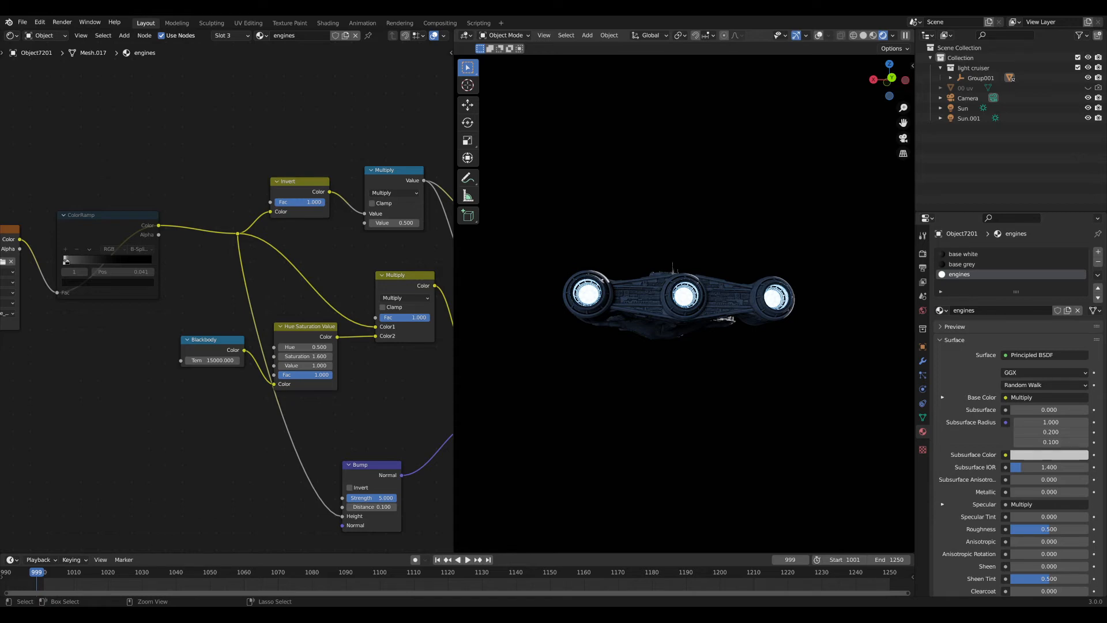
Save spaceship lighting tutorial.blend, orbit around the cruiser, then view it through the scene camera.
key("ctrl+s")
middle_click_drag(764, 270, 577, 321)
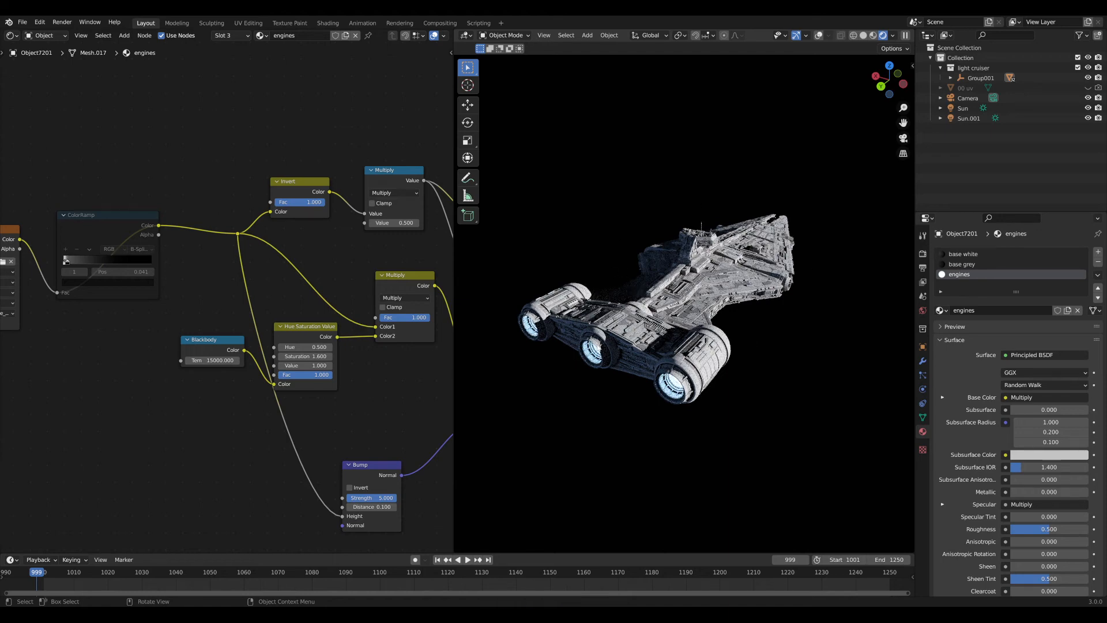
middle_click_drag(627, 248, 724, 293)
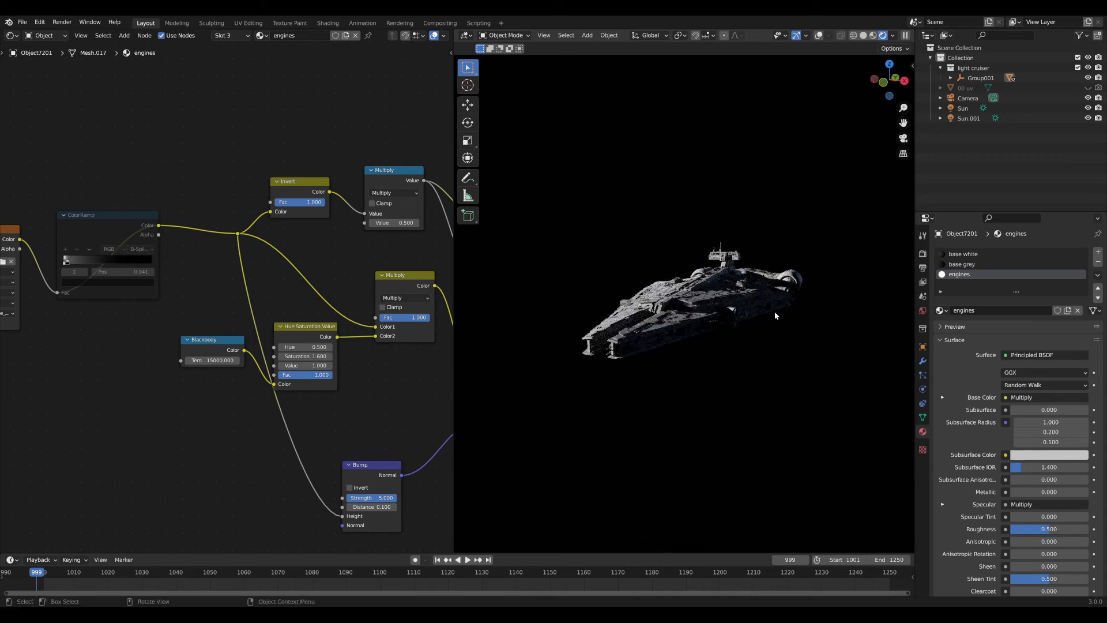
key("KP_0")
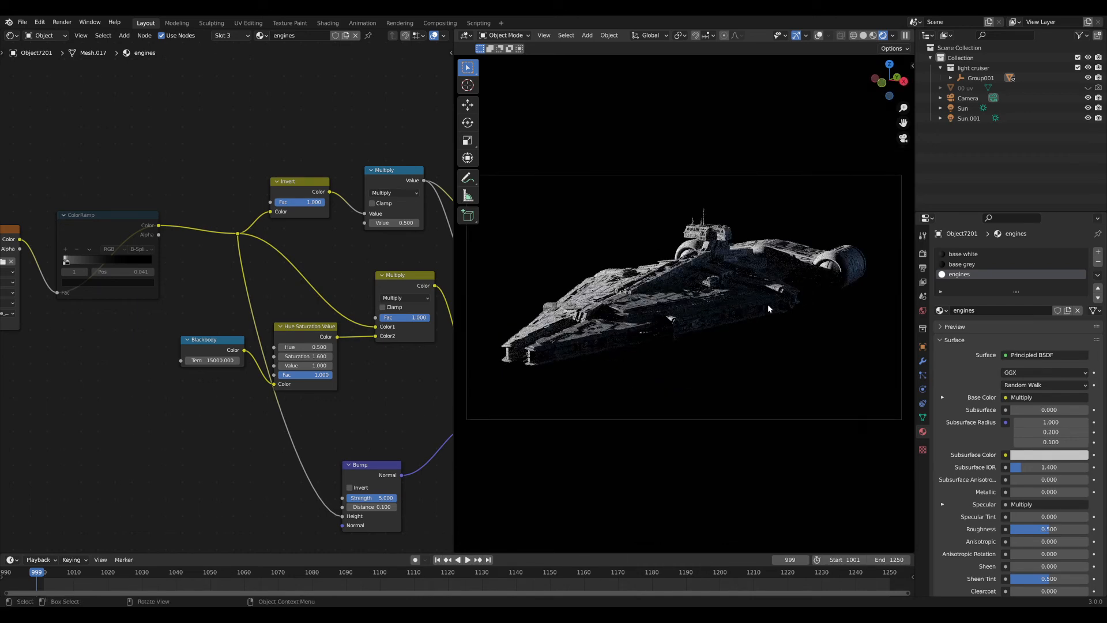
left_click(45, 36)
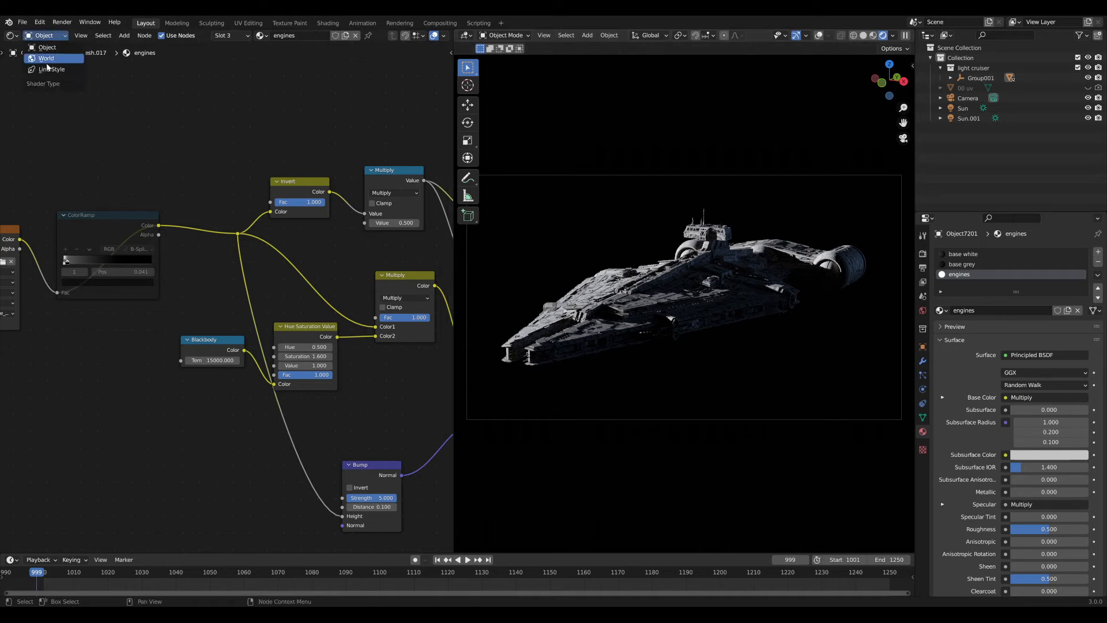
Switch the node editor to the World shader and frame its nodes.
left_click(46, 59)
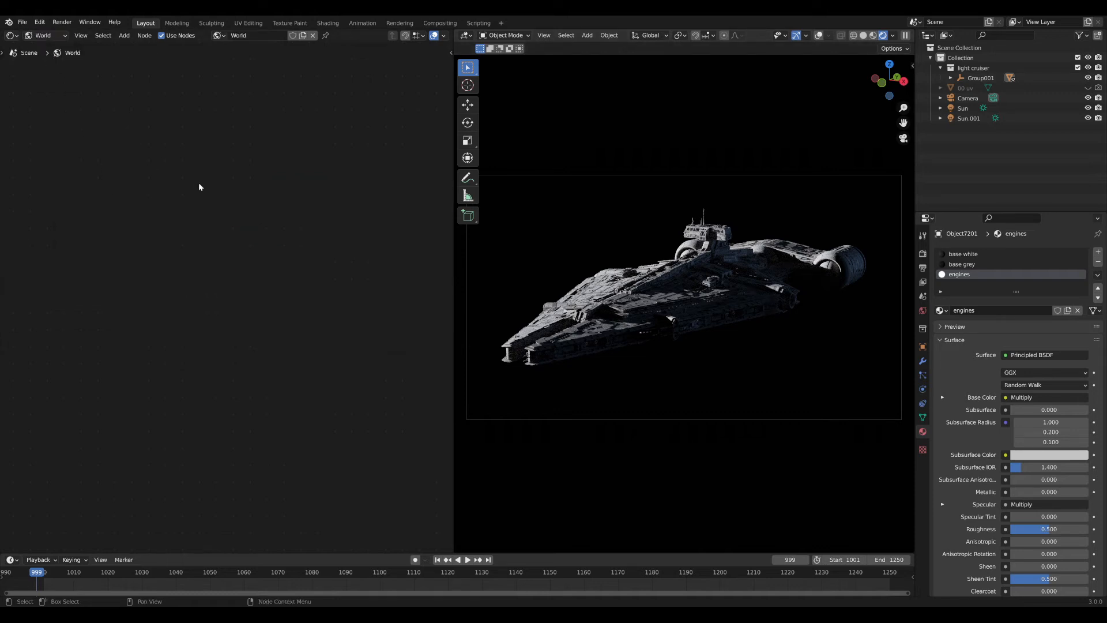
key("Home")
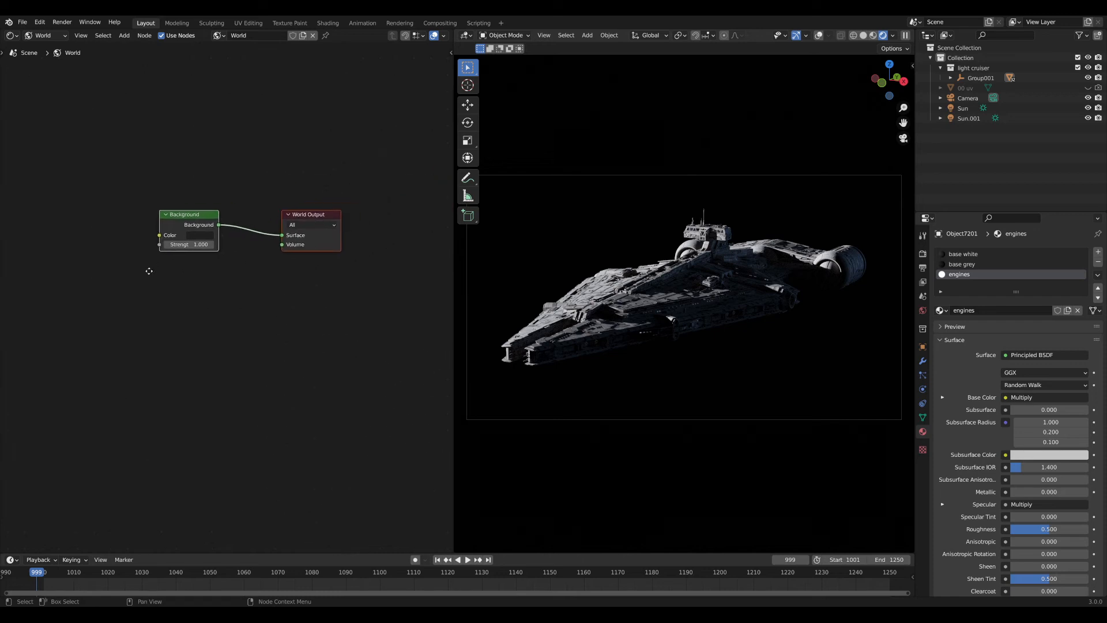
left_click(126, 293)
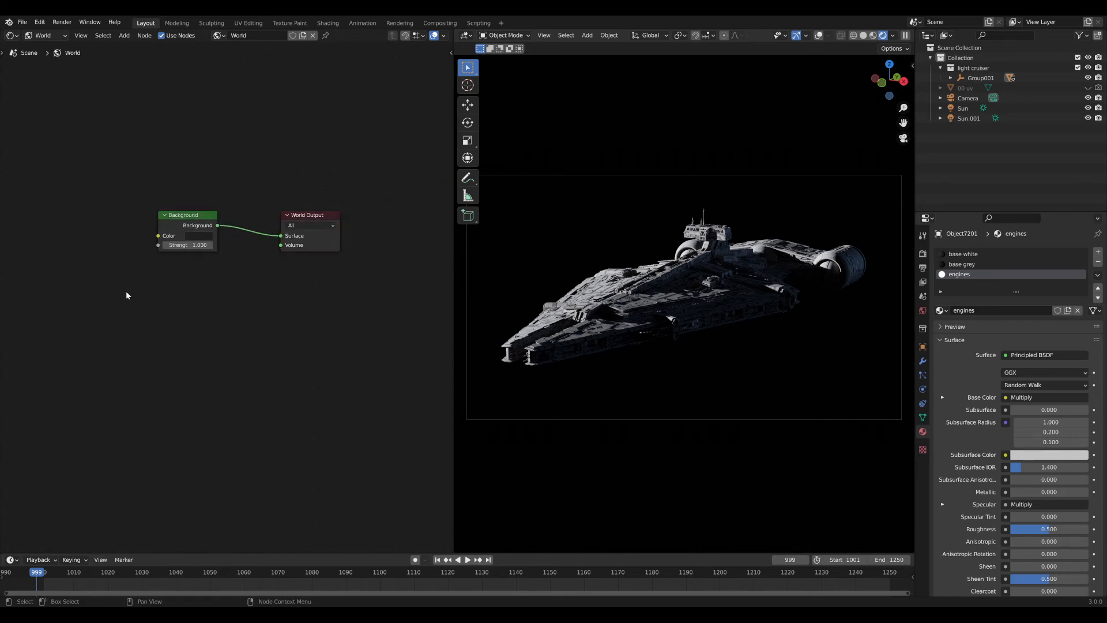
right_click(187, 321)
middle_click_drag(107, 245, 202, 248)
scroll(226, 250, "up", 1)
scroll(226, 251, "up", 1)
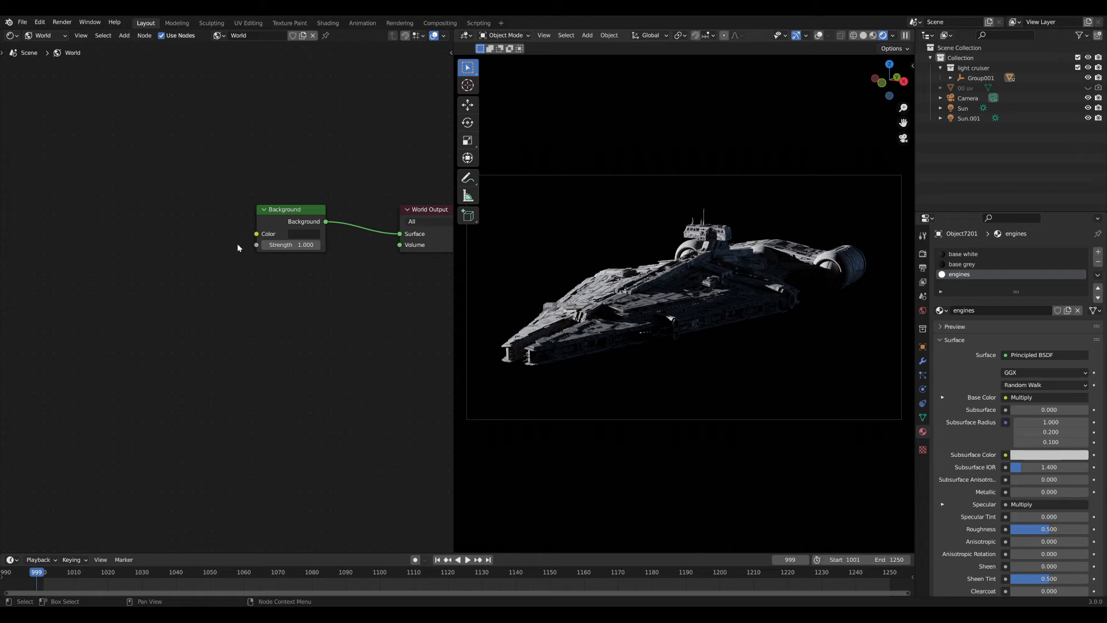
scroll(237, 243, "up", 3)
Set the World Background strength to 20.
key("shift+a")
left_click(259, 233)
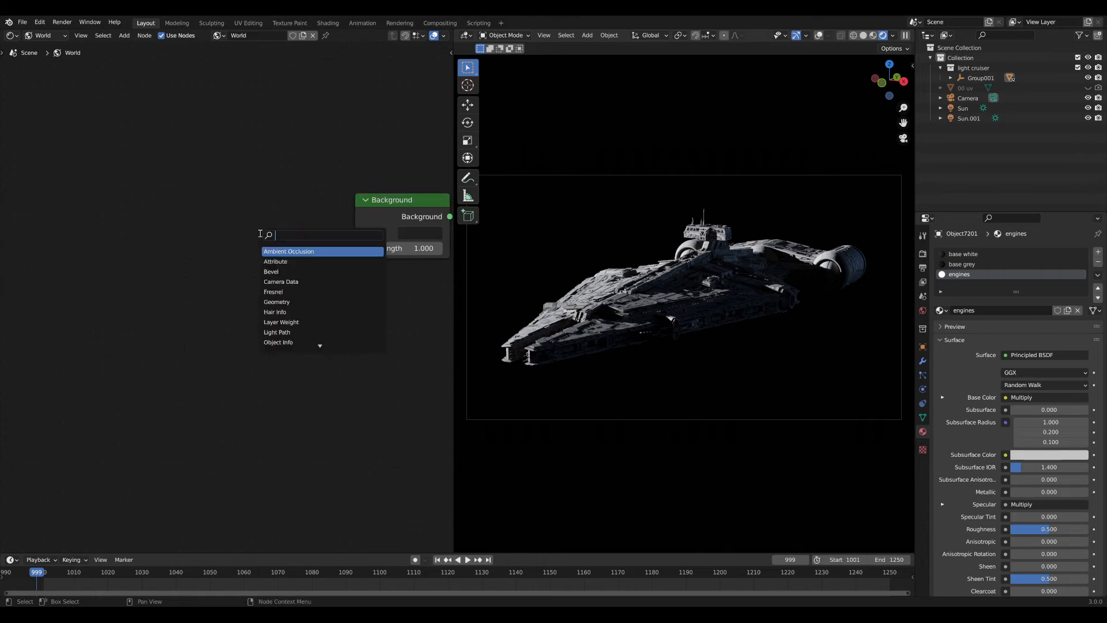
key("Escape")
middle_click_drag(398, 196, 263, 210)
scroll(361, 229, "down", 2)
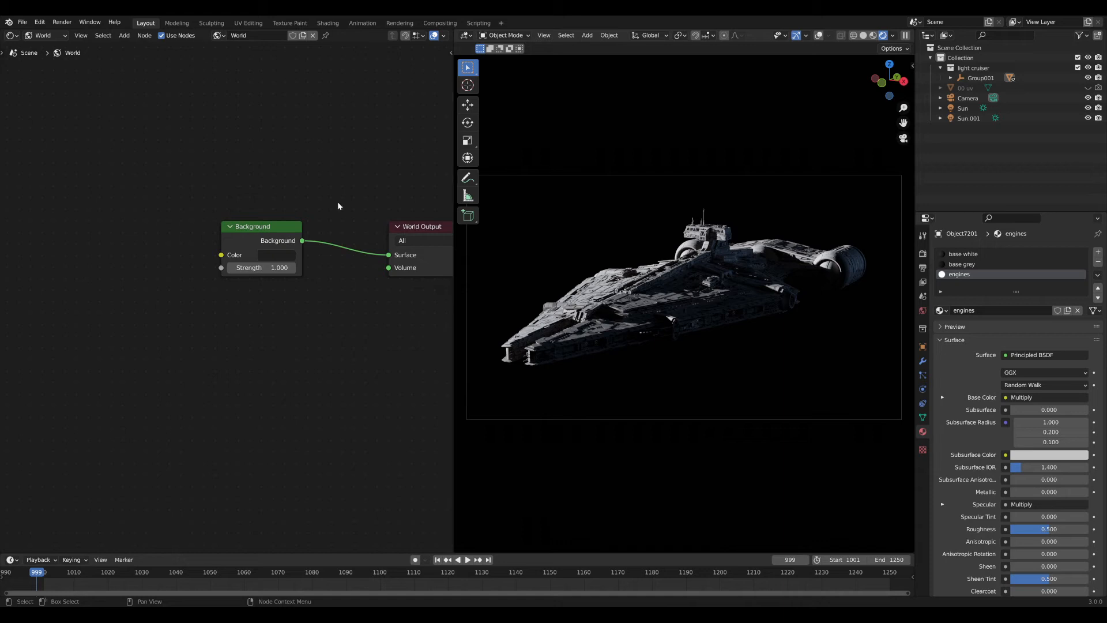
middle_click_drag(146, 264, 248, 254)
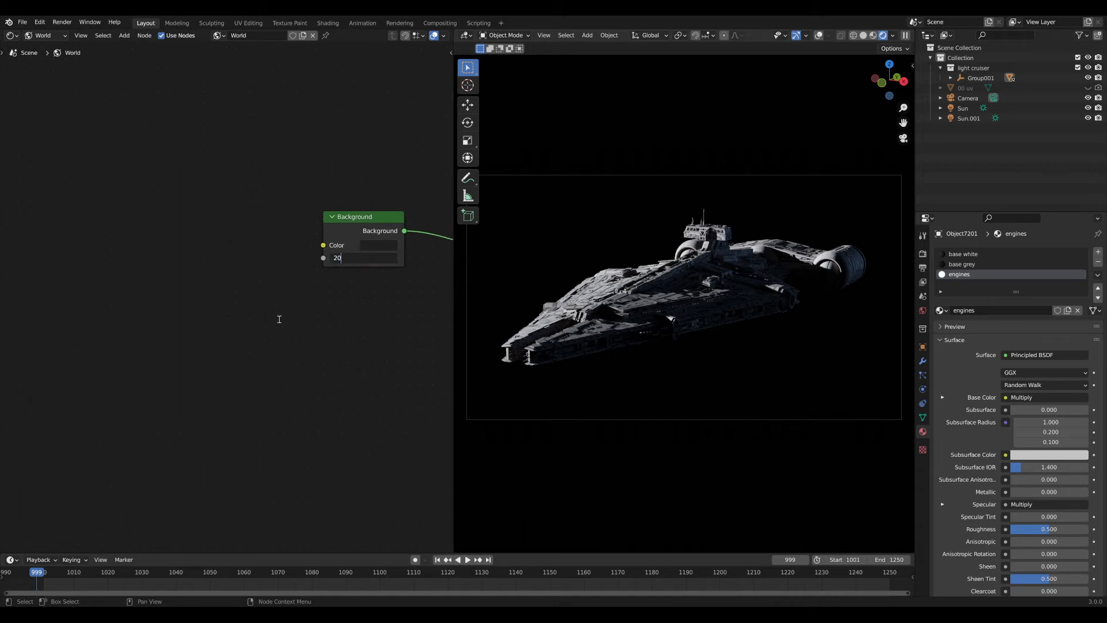
key("Return")
Add a Noise Texture node via the node search.
middle_click_drag(246, 281, 261, 278)
key("shift+a")
left_click(262, 278)
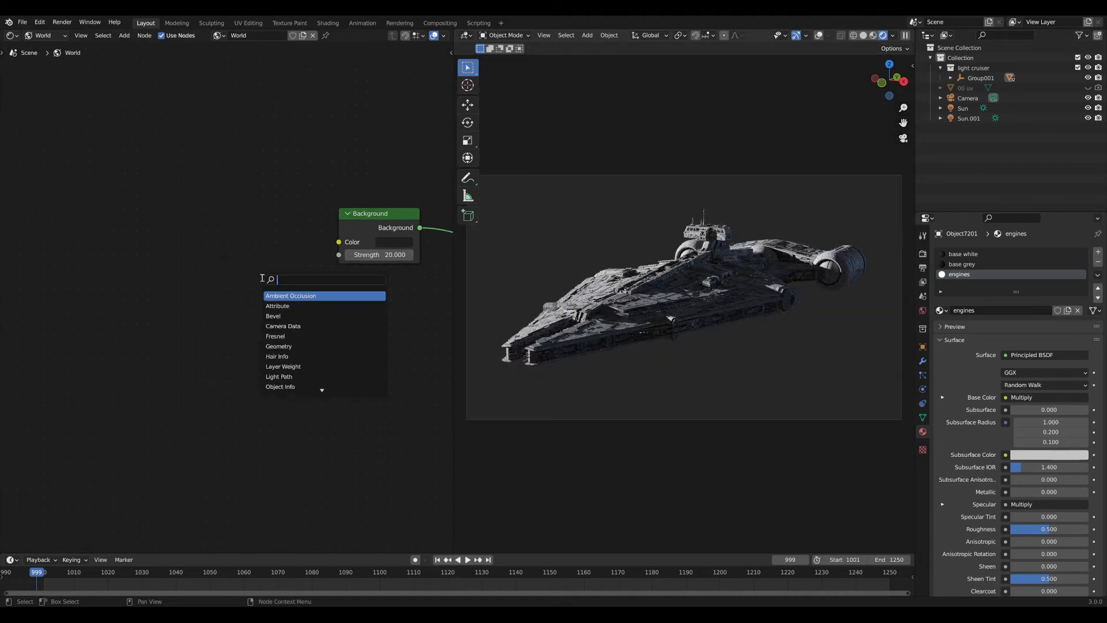
type("noise")
key("Return")
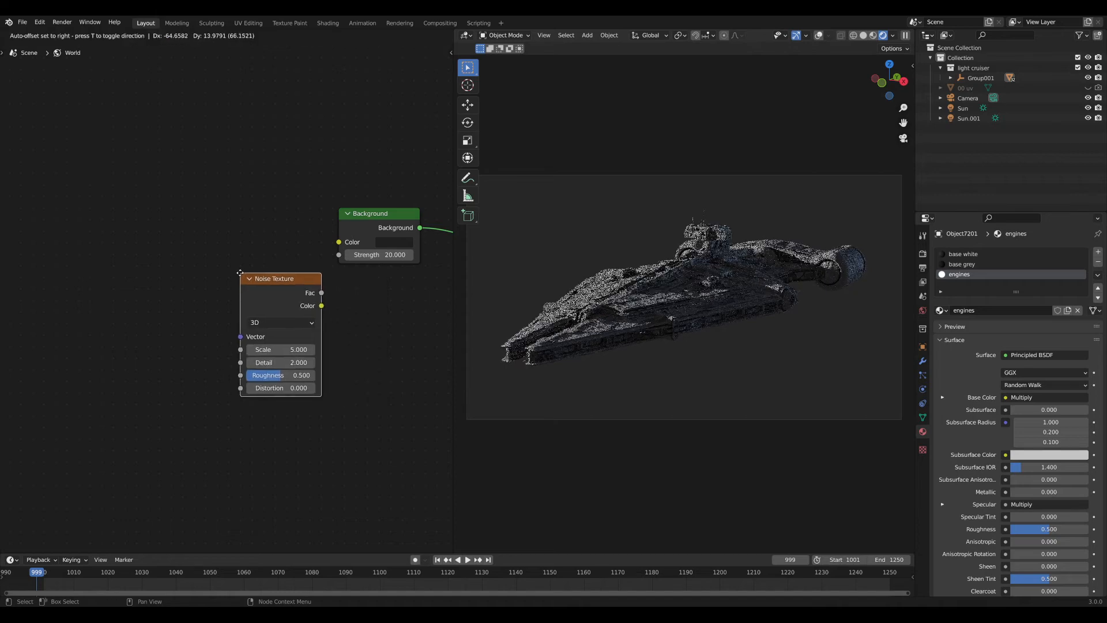
Place the Noise Texture and link its Fac output into the world shader.
left_click(111, 246)
middle_click_drag(158, 274, 233, 271)
left_click_drag(233, 271, 182, 252)
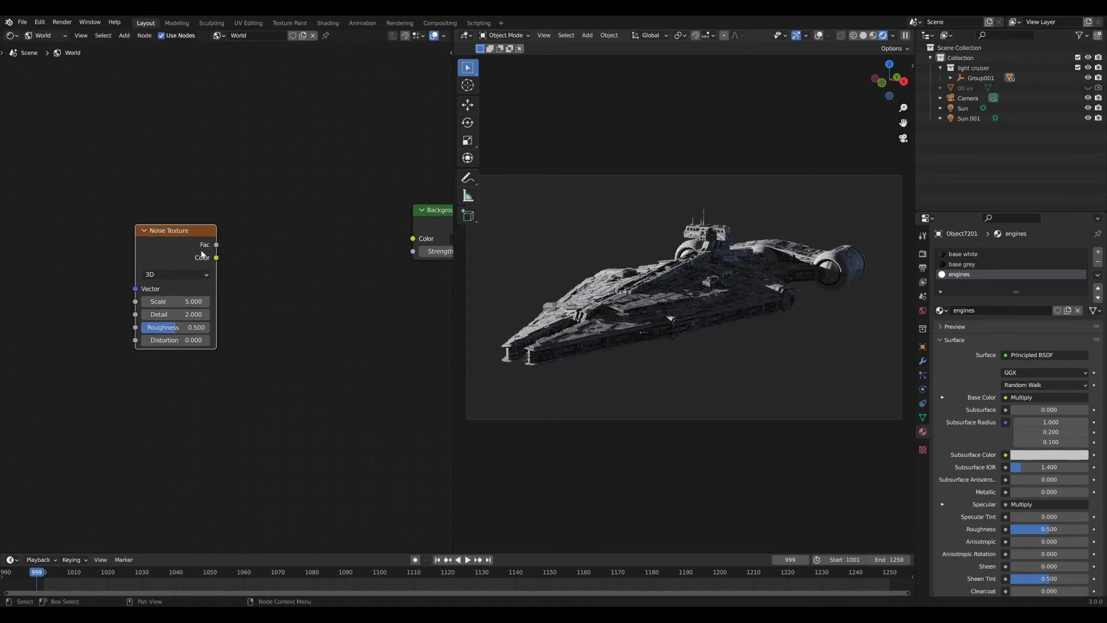
left_click(200, 255, "ctrl+shift")
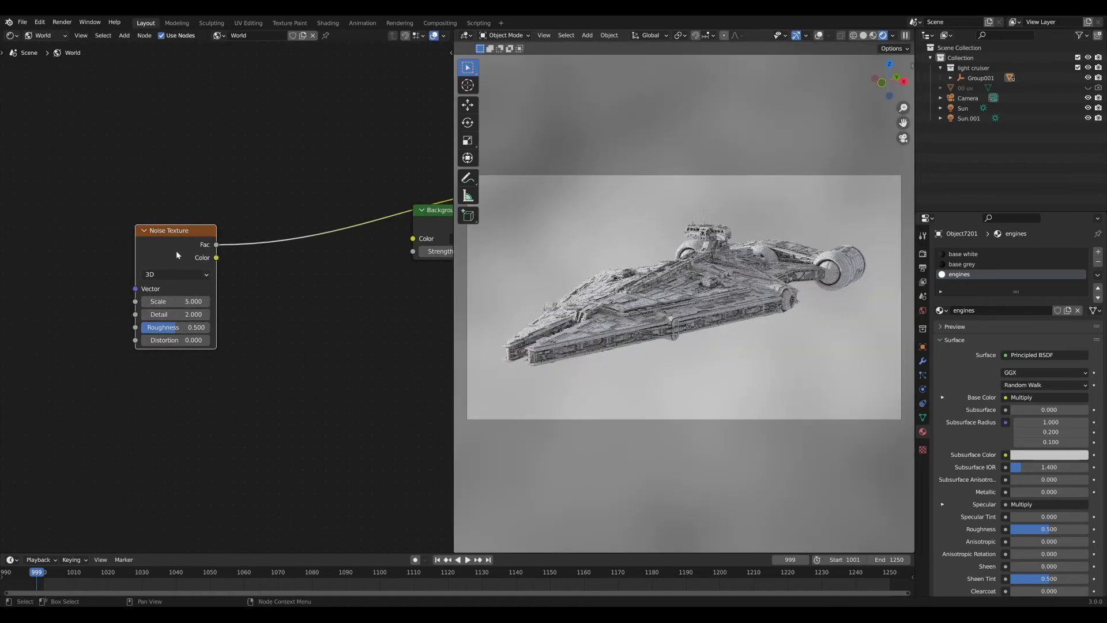
left_click_drag(163, 295, 187, 271)
Give the Noise Texture Scale 2500 and Roughness 0.738, then reposition it.
left_click_drag(185, 309, 308, 307)
left_click(180, 310)
type("2500")
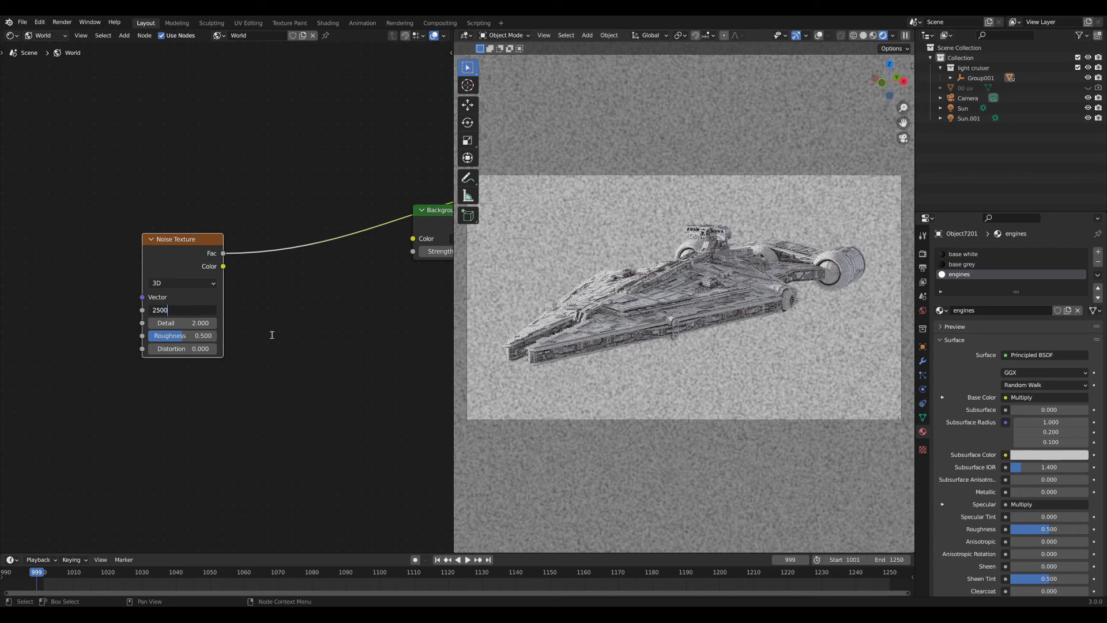
key("Return")
left_click_drag(179, 263, 81, 248)
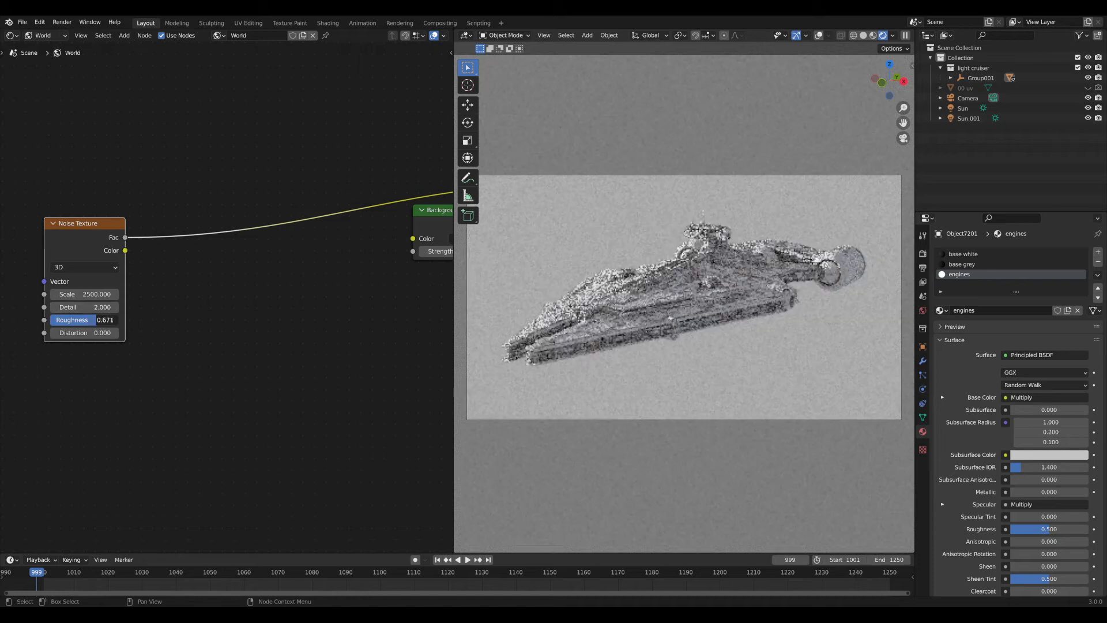
left_click_drag(105, 320, 136, 310)
middle_click_drag(170, 239, 271, 247)
scroll(253, 247, "down", 2)
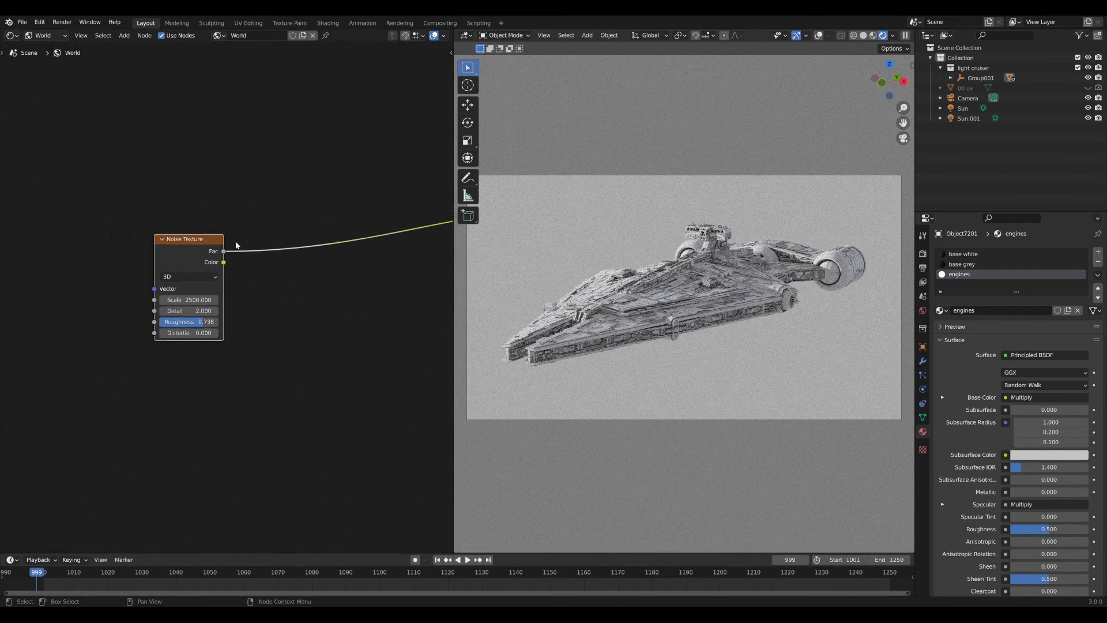
left_click_drag(198, 252, 89, 250)
key("shift+a")
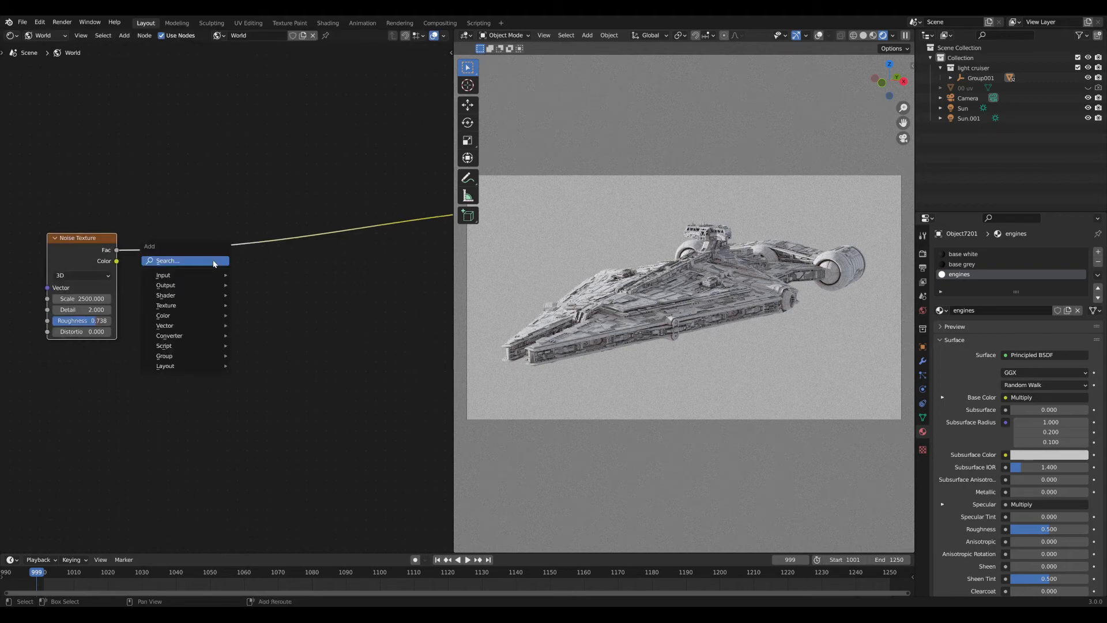
Drop a ColorRamp onto the noise link and set its interpolation to Constant.
left_click(213, 263)
type("ram")
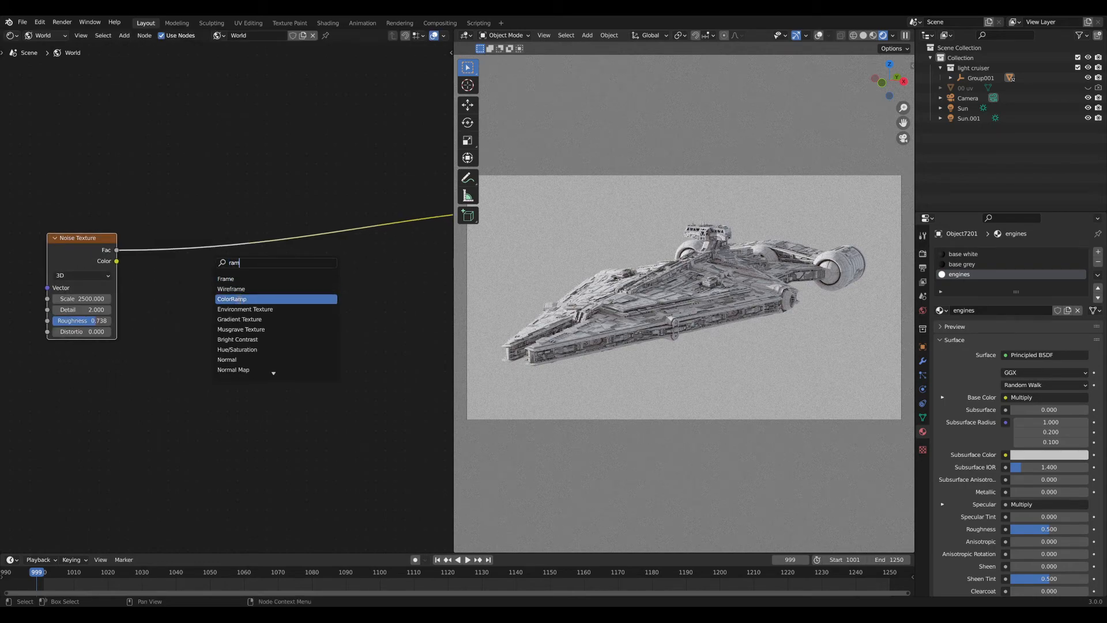
left_click(240, 301)
left_click(183, 261)
left_click(254, 266)
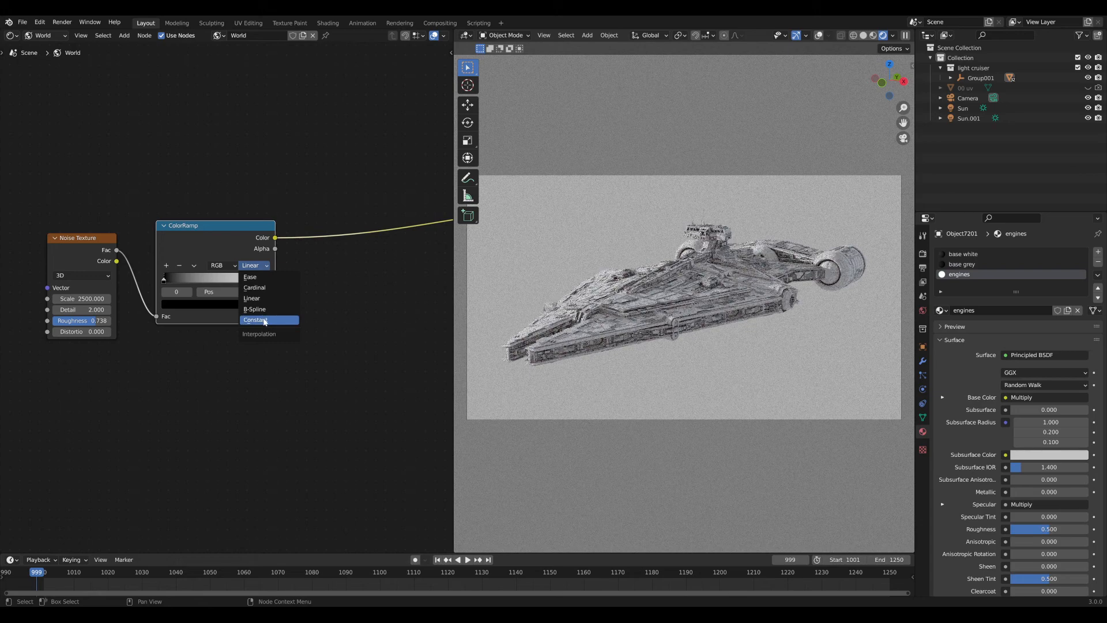
left_click(263, 317)
Move the ramp's white stop to 0.760 and shift the noise and ramp nodes down-left.
left_click_drag(268, 285, 258, 282)
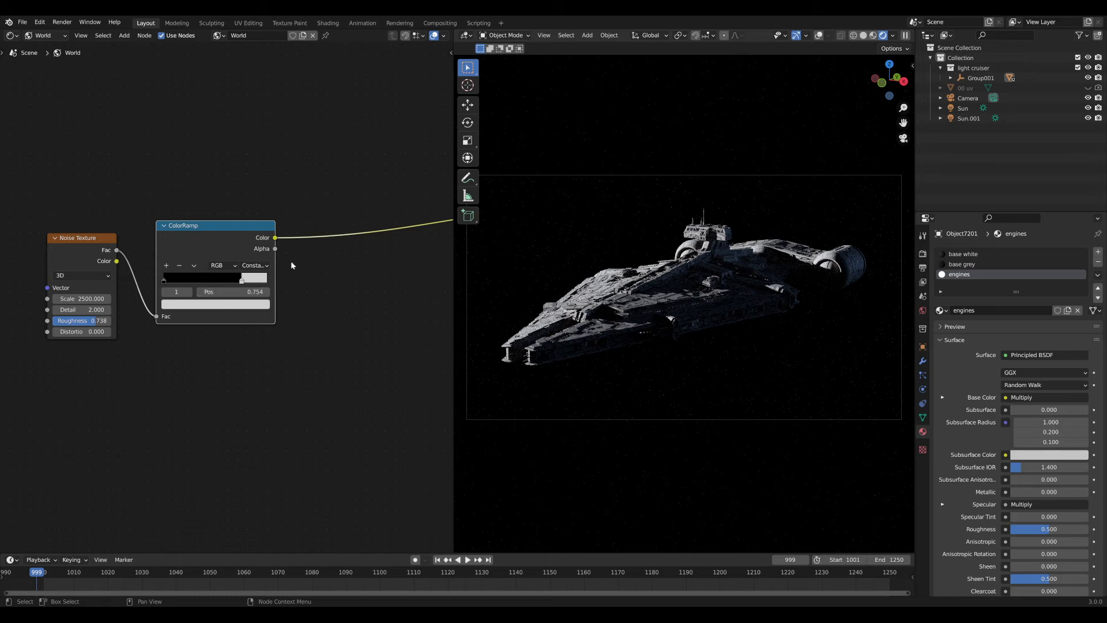
left_click(251, 291)
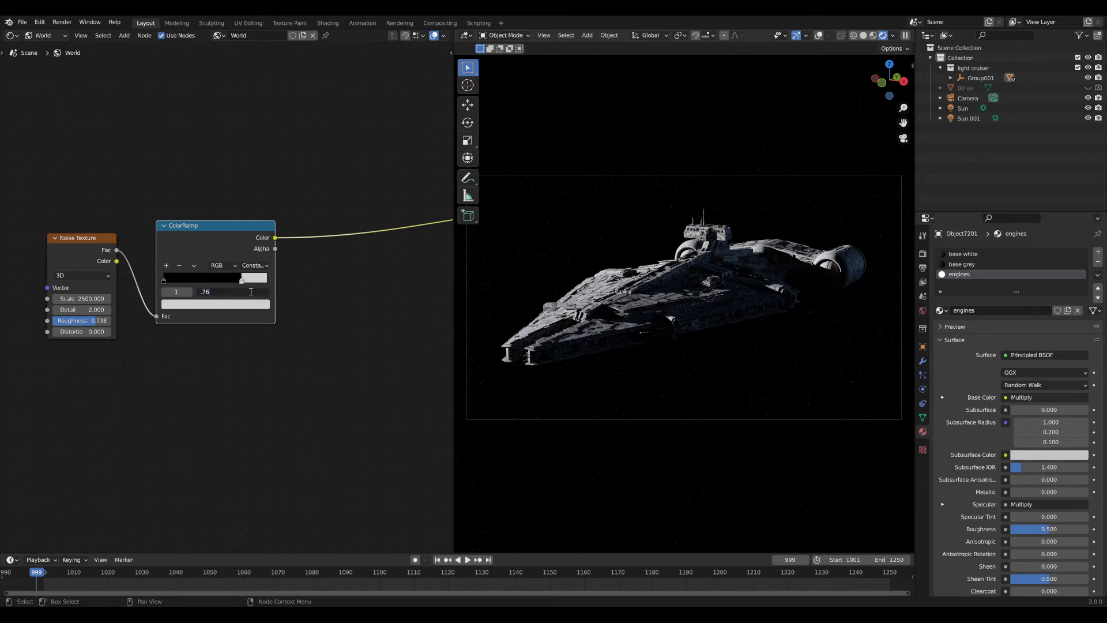
type(".76")
key("Return")
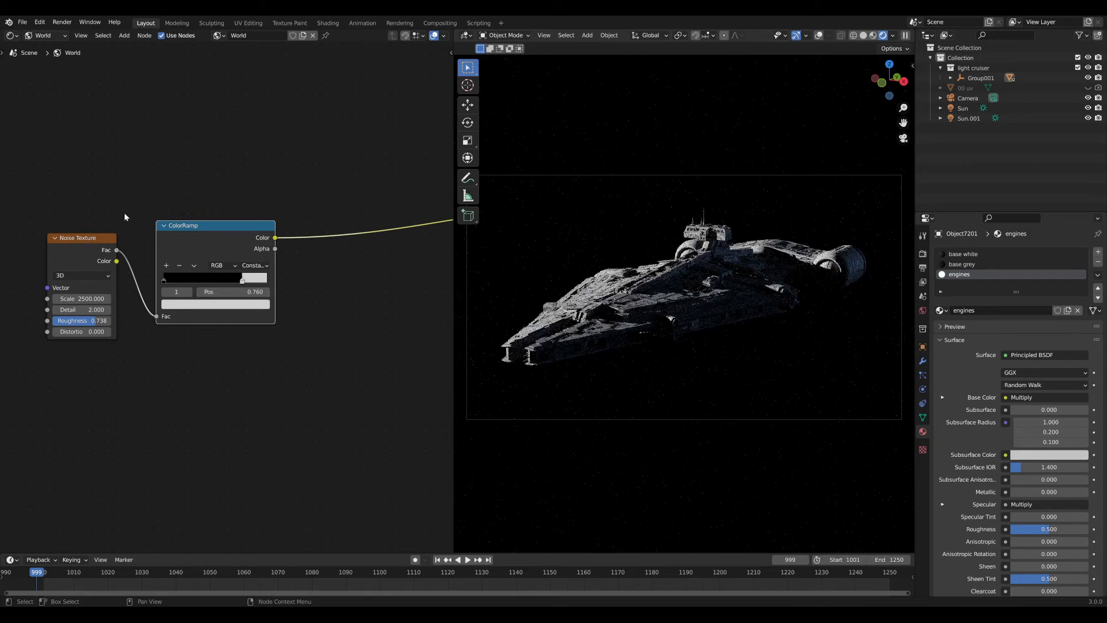
left_click_drag(57, 194, 231, 338)
left_click_drag(265, 321, 191, 358)
left_click(149, 274)
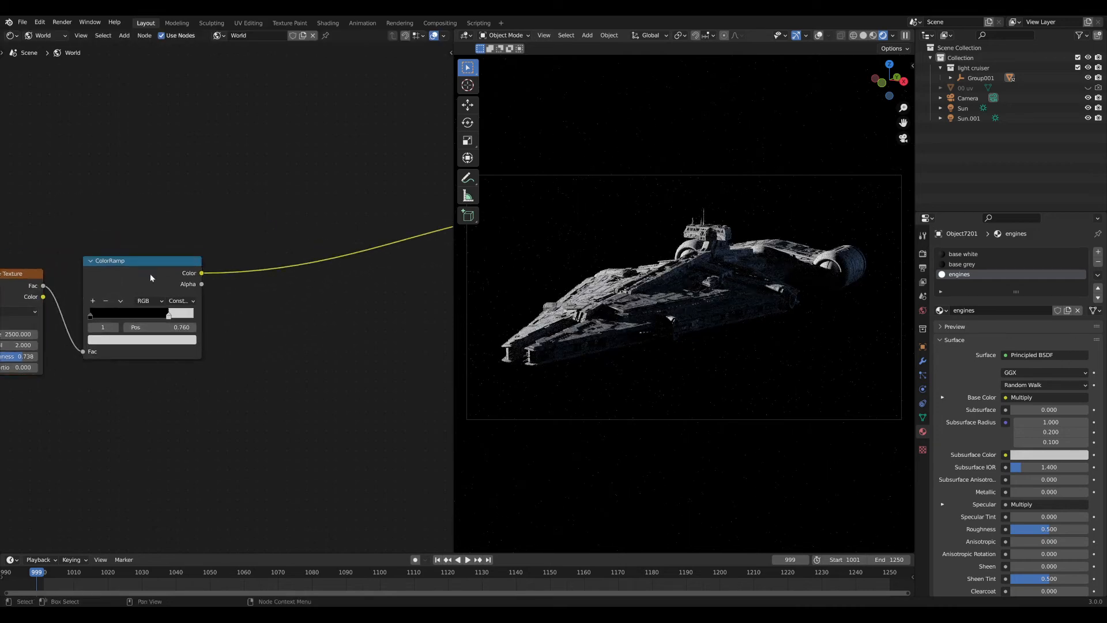
Link the ColorRamp Color into the Background Color input.
left_click_drag(150, 274, 150, 280)
middle_click_drag(276, 287, 223, 285)
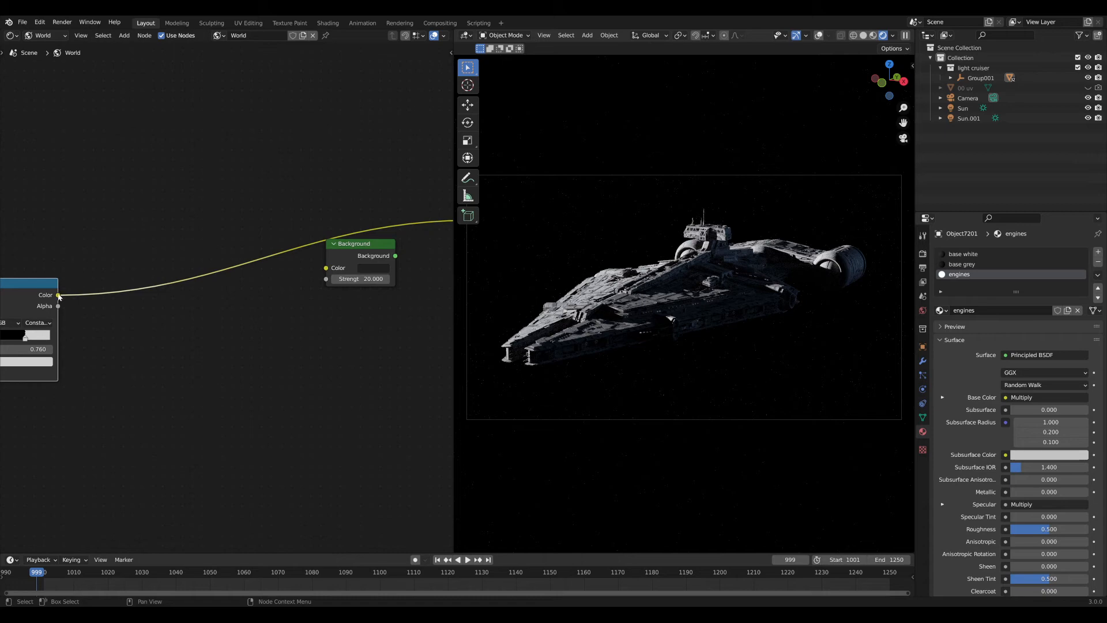
left_click_drag(59, 296, 326, 268)
left_click(347, 253, "ctrl+shift")
middle_click_drag(340, 252, 258, 254)
left_click_drag(258, 254, 284, 253)
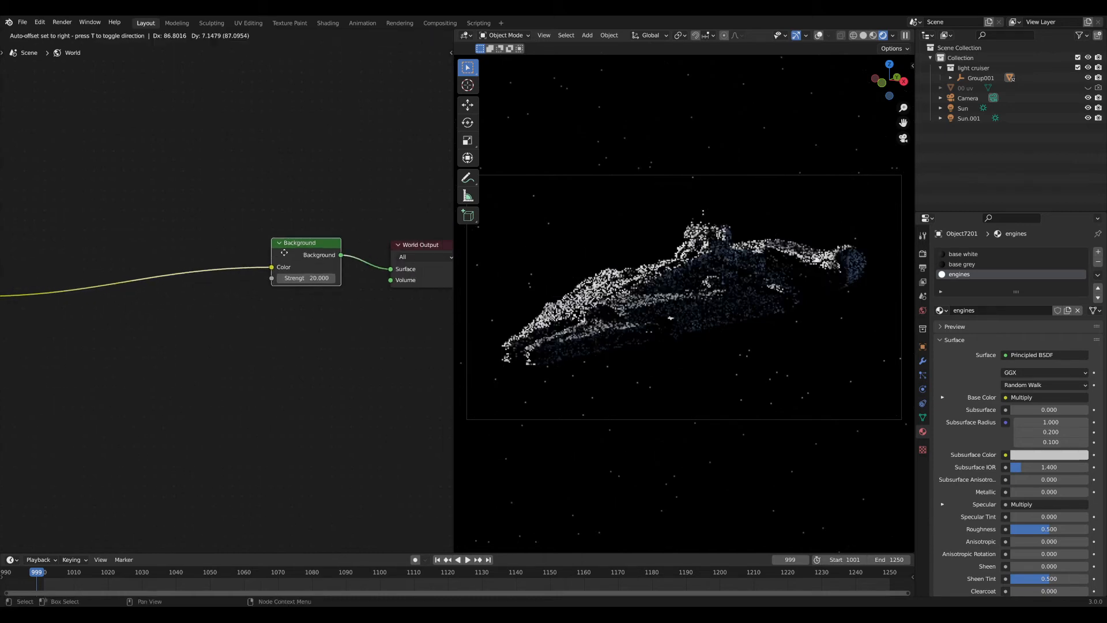
mouse_move(171, 300)
middle_mouse_down()
mouse_move(264, 299)
mouse_move(176, 295)
middle_mouse_up()
Raise the Background strength to 150.
left_click(299, 274)
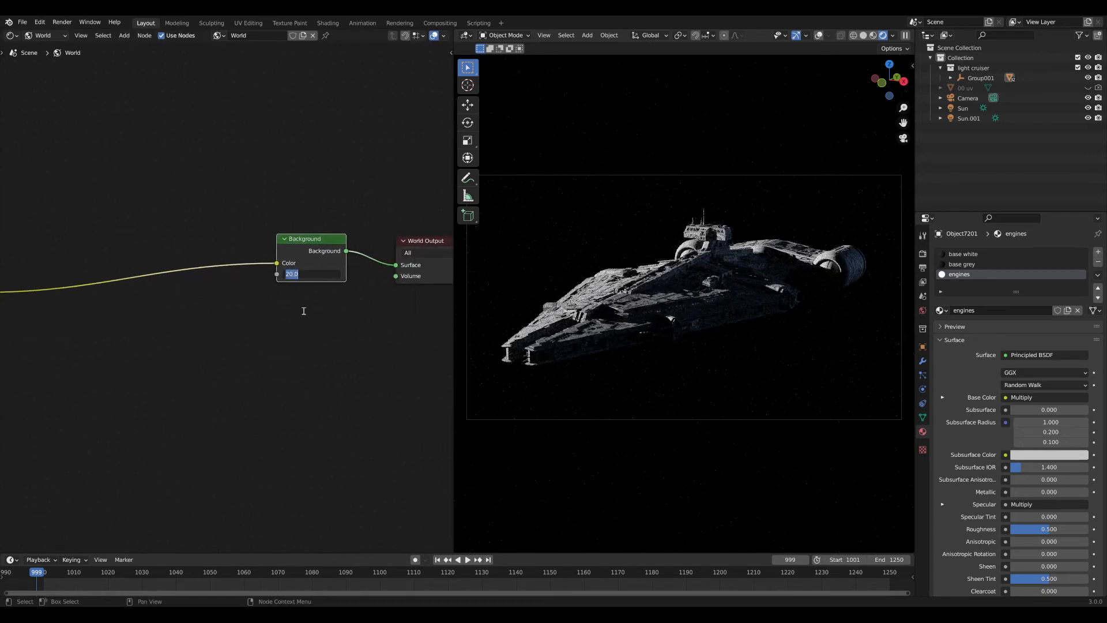
type("50")
key("Return")
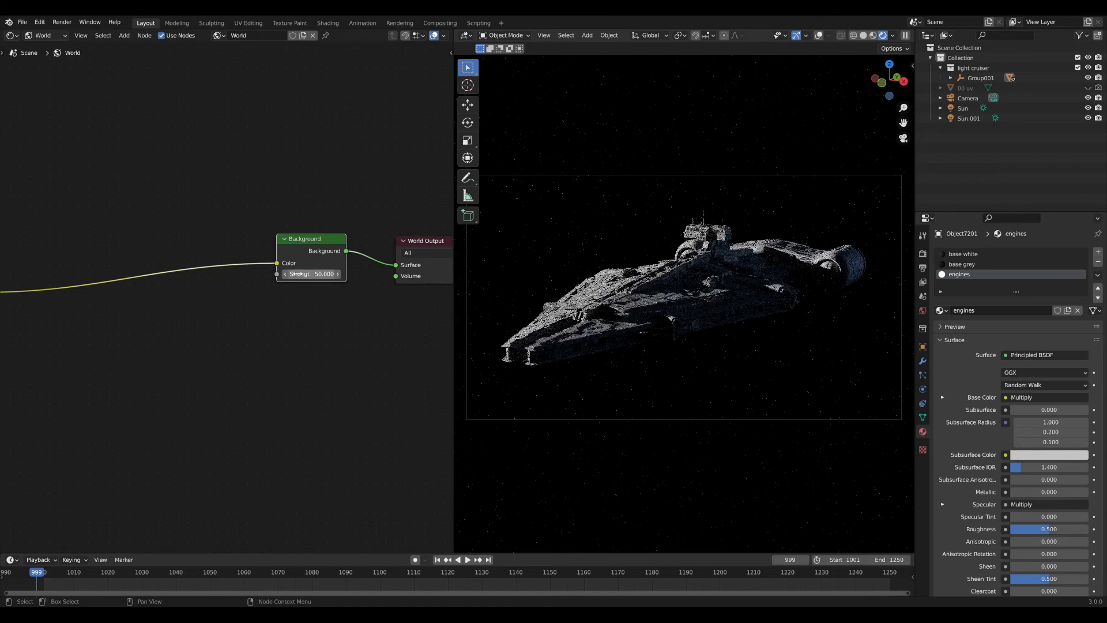
key("Return")
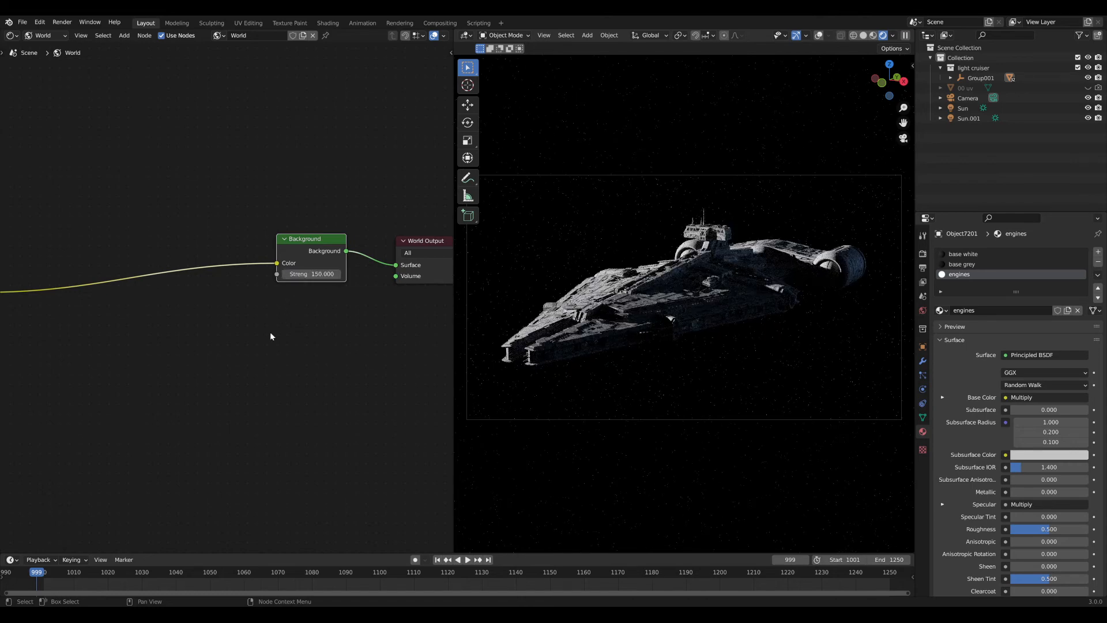
middle_click_drag(112, 331, 277, 322)
scroll(207, 328, "up", 4)
middle_click_drag(208, 328, 249, 346)
scroll(193, 329, "up", 5)
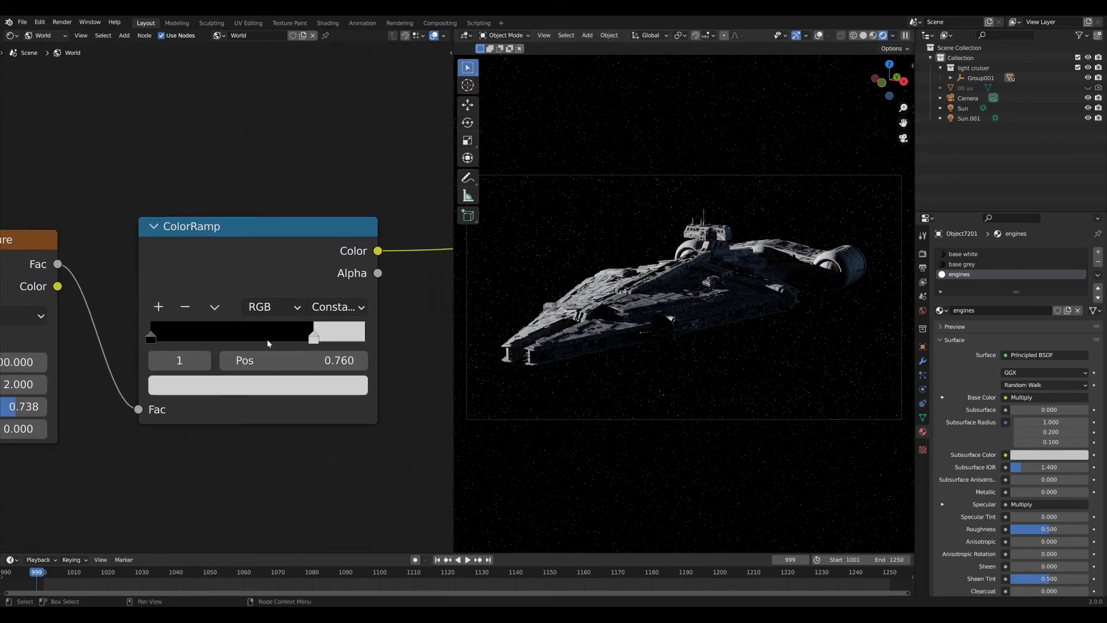
middle_click_drag(286, 267, 258, 250)
Add a second Noise Texture at Scale 16.51 and move both noise nodes to the left.
scroll(185, 302, "down", 5)
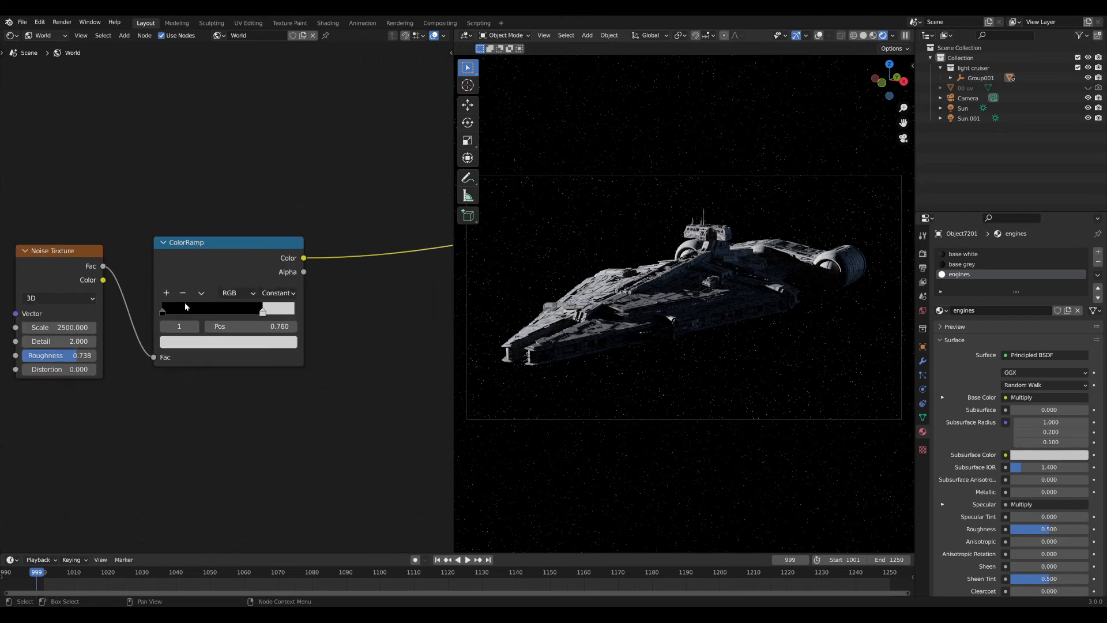
key("shift+a")
left_click(210, 205)
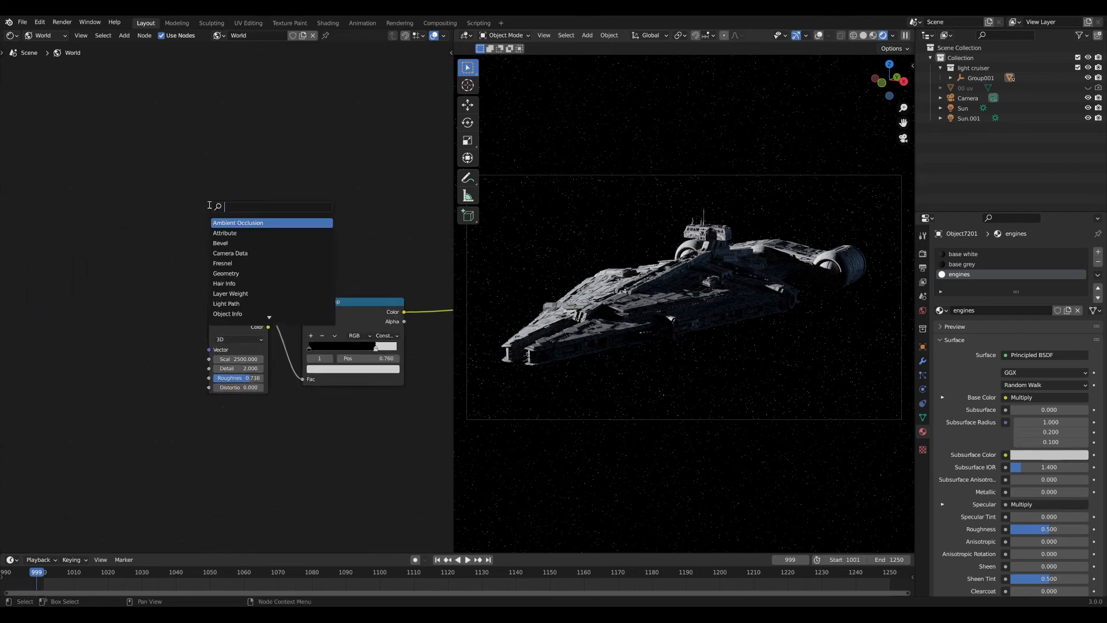
type("noi")
left_click(230, 233)
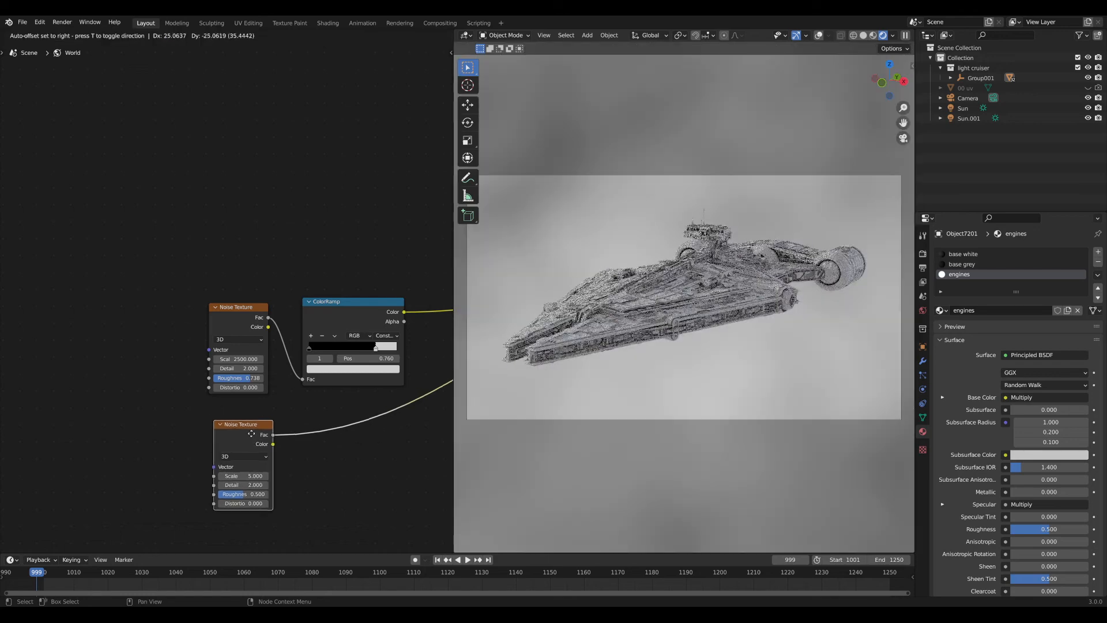
left_click(247, 429)
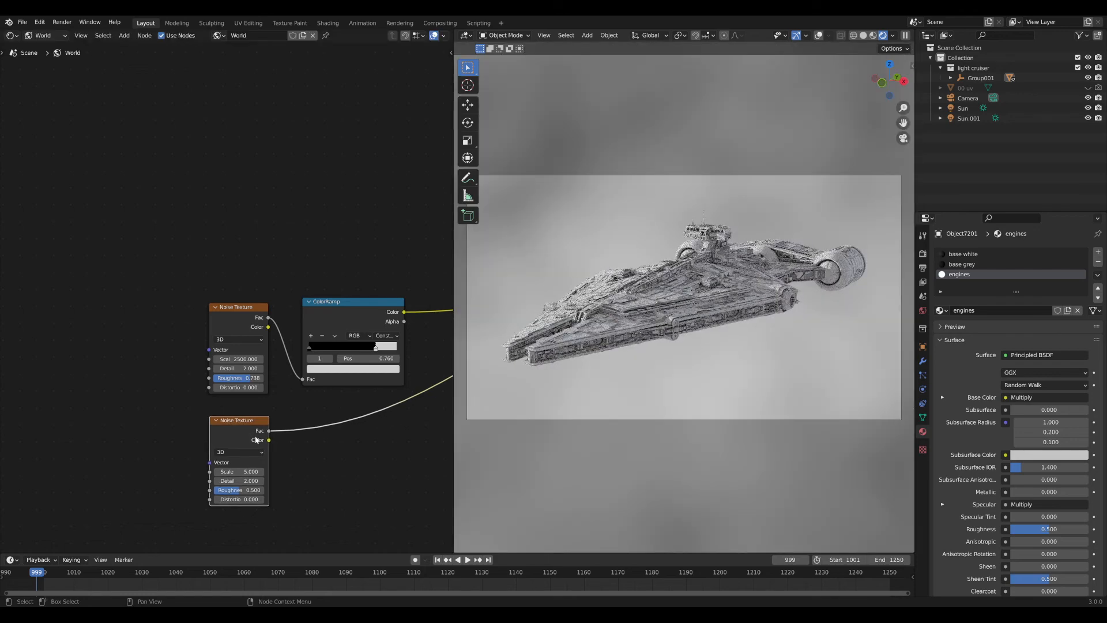
left_click_drag(236, 471, 375, 472)
left_click_drag(250, 318, 67, 309)
left_click_drag(246, 436, 68, 473)
key("shift+a")
Insert a Mix node set to Overlay between the first noise and the ColorRamp.
type("s")
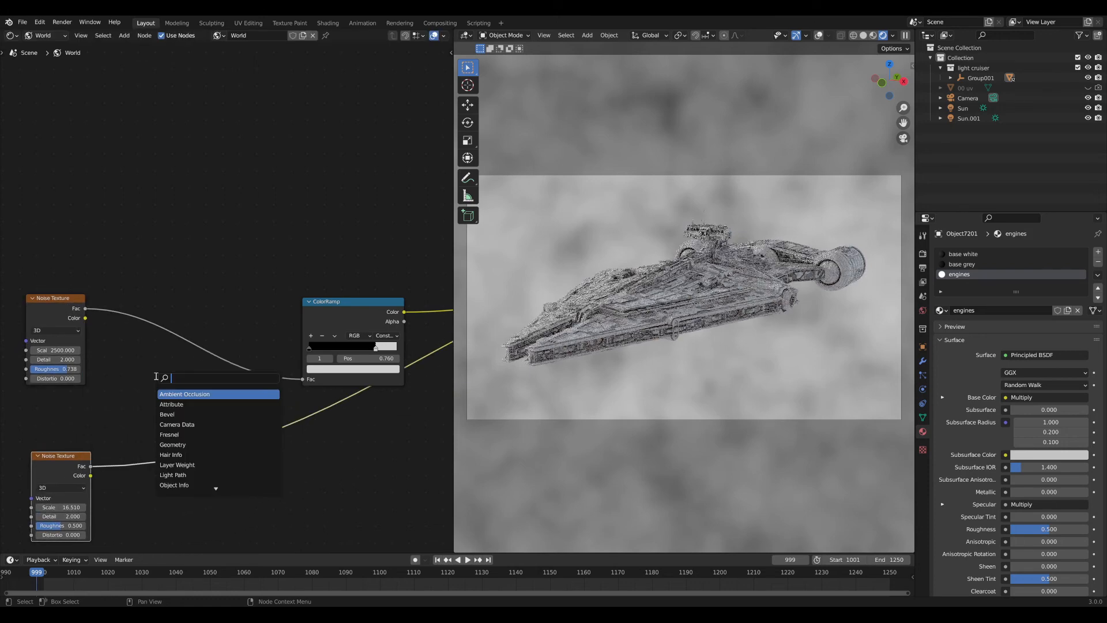
type("mix")
key("Return")
left_click(199, 339)
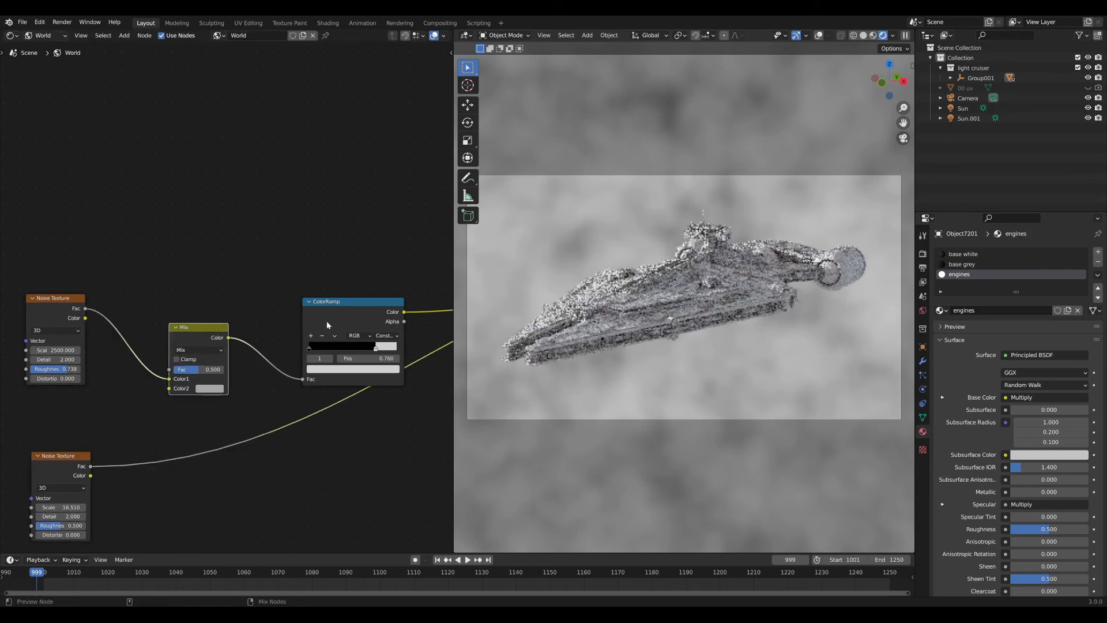
left_click(198, 350)
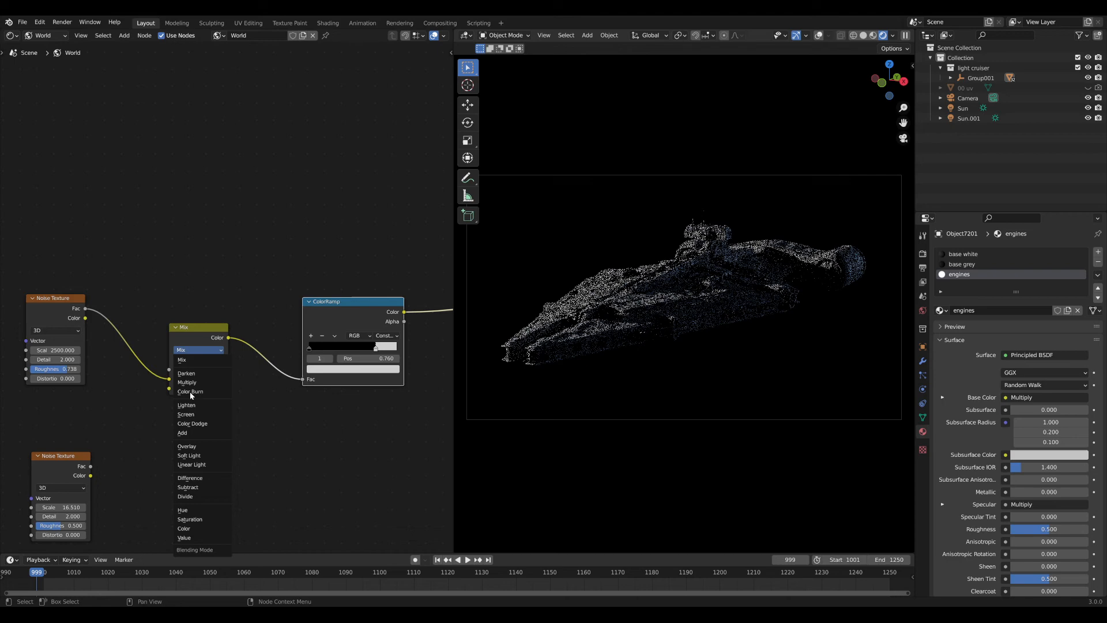
left_click(187, 447)
left_click(199, 341, "ctrl+shift")
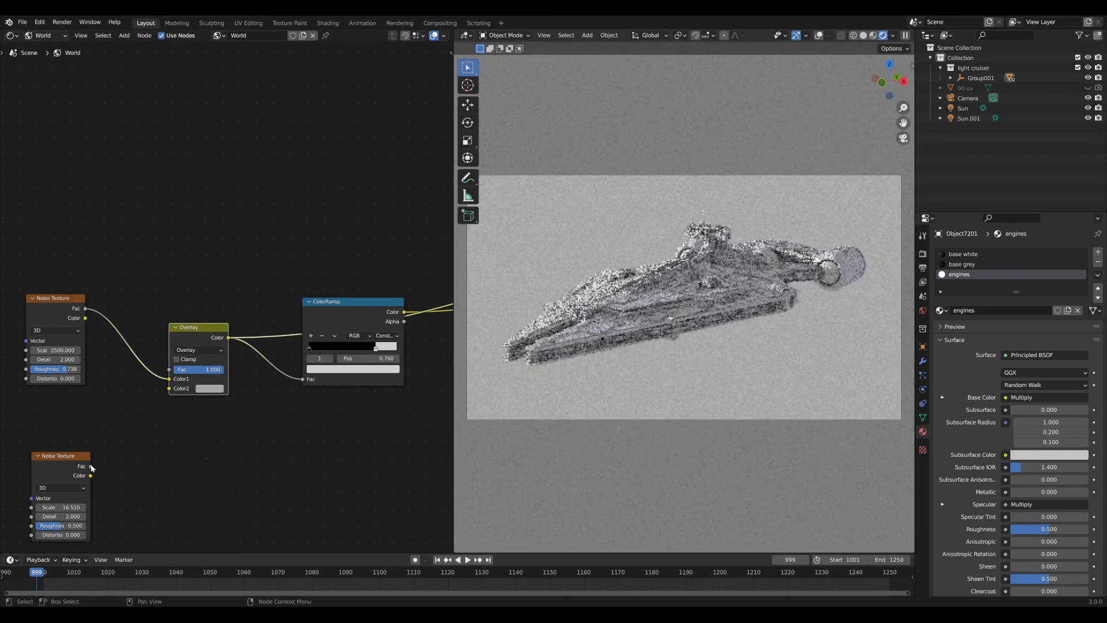
Feed the second noise into Overlay's Color2 with Detail 7.2 and Distortion 0.25.
left_click_drag(91, 466, 169, 388)
middle_click_drag(106, 427, 144, 441)
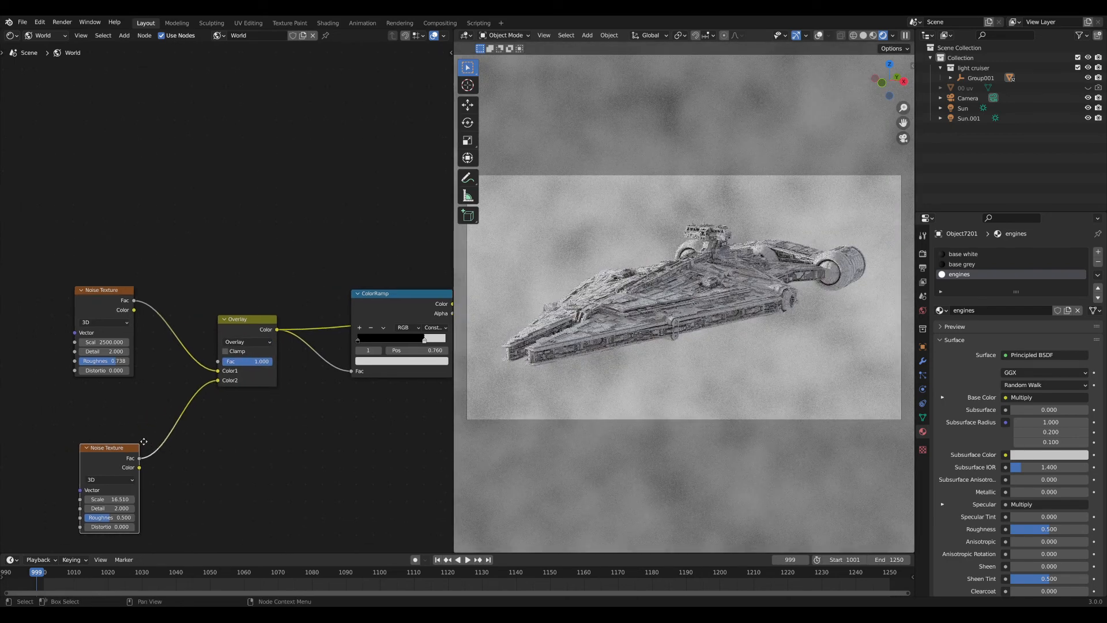
left_click_drag(122, 457, 113, 432)
left_click_drag(101, 508, 118, 508)
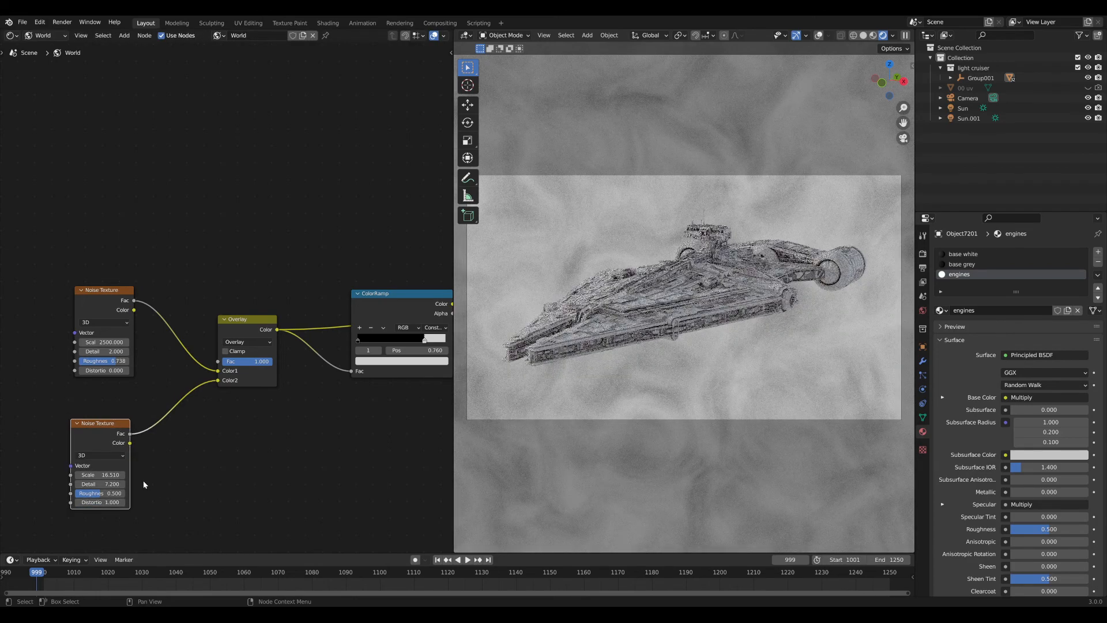
key("Return")
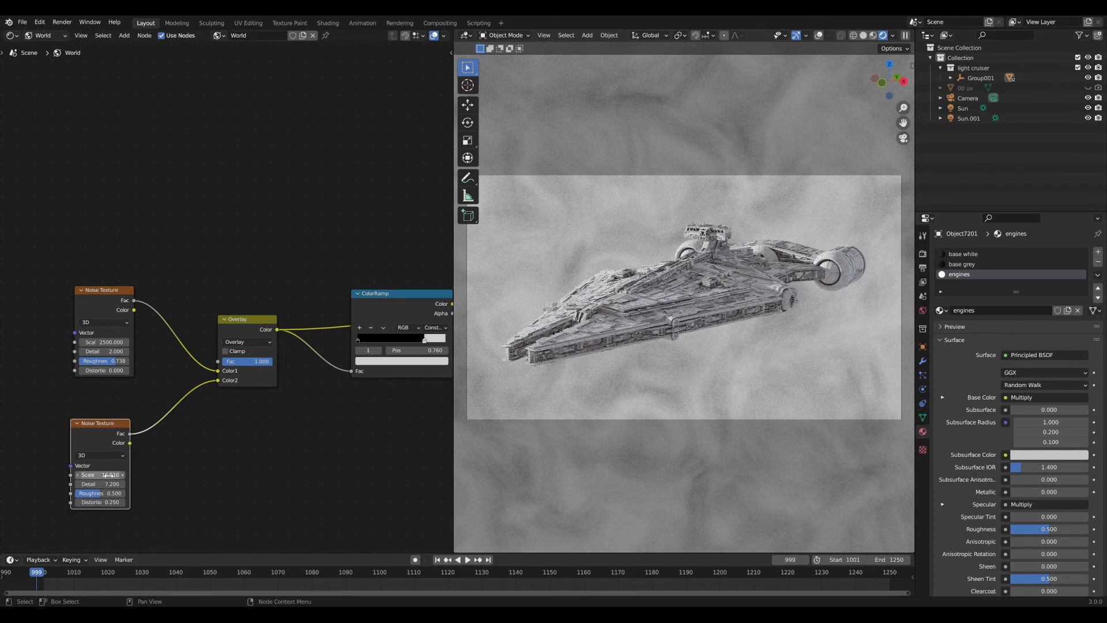
middle_click_drag(404, 308, 333, 312)
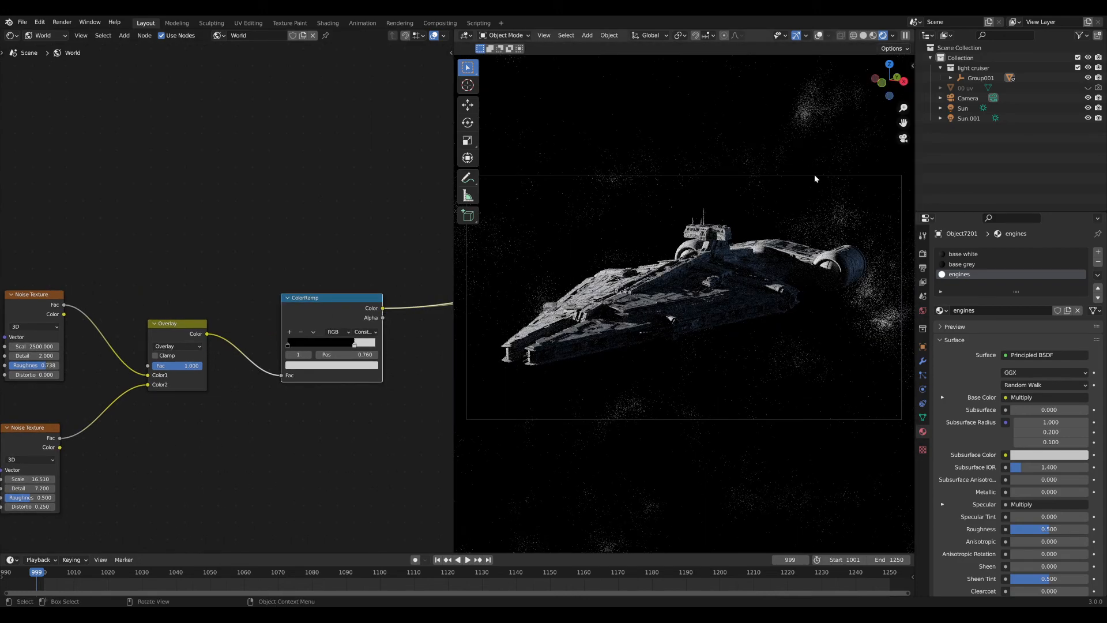
left_click(181, 367)
Set the Overlay mix factor to 0.25.
type("0.5")
key("Return")
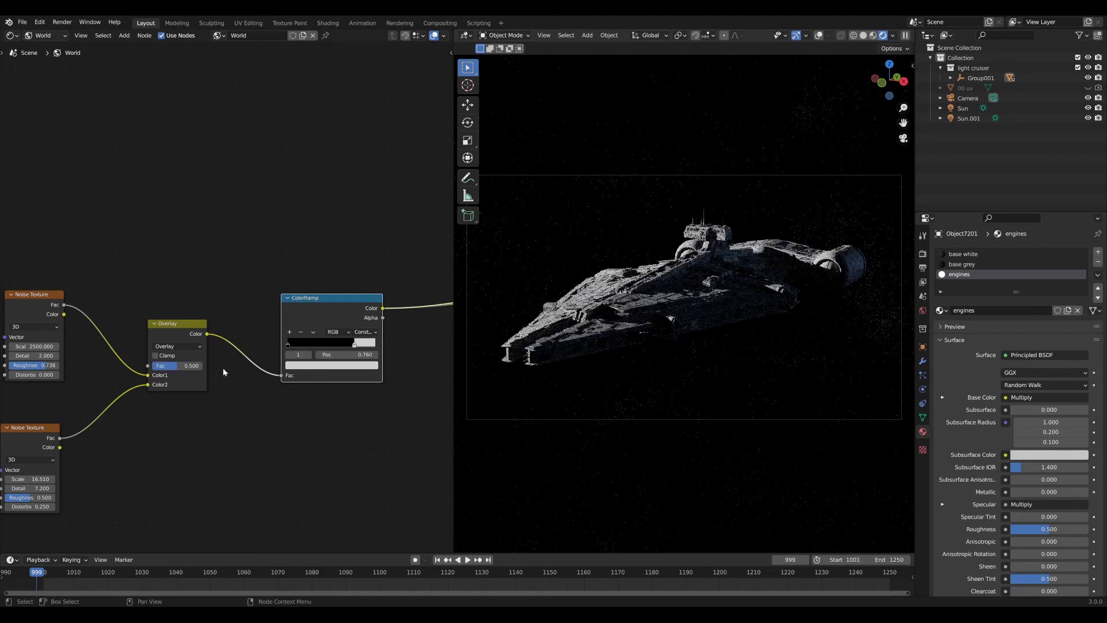
left_click(173, 366)
type("25")
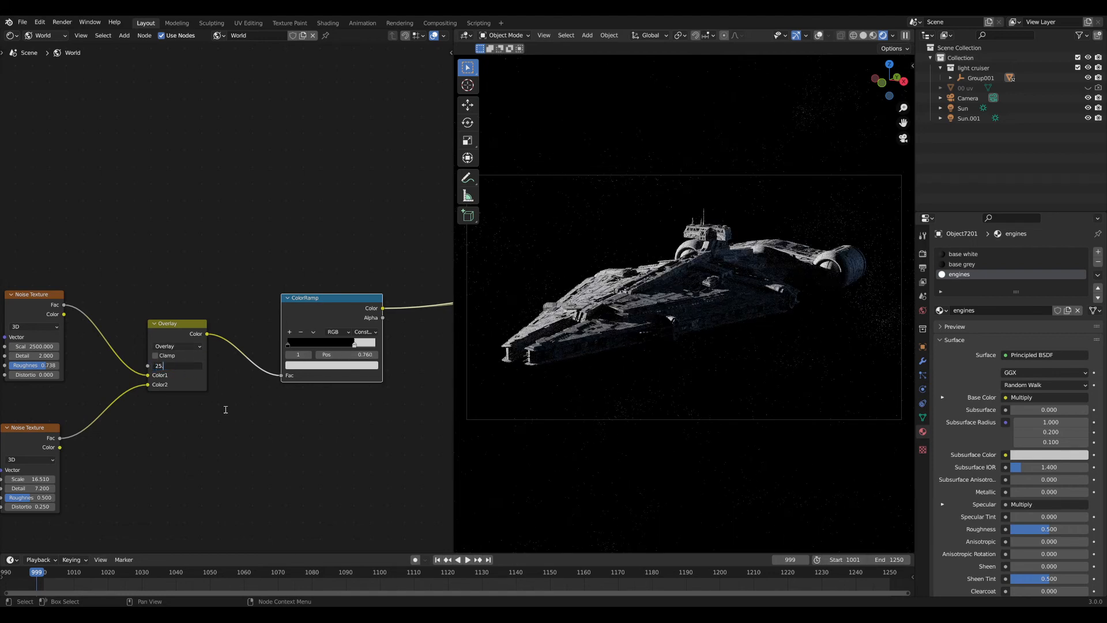
key("Return")
Move the ColorRamp white stop to 0.75 and return to the camera view.
middle_click_drag(853, 281, 774, 244)
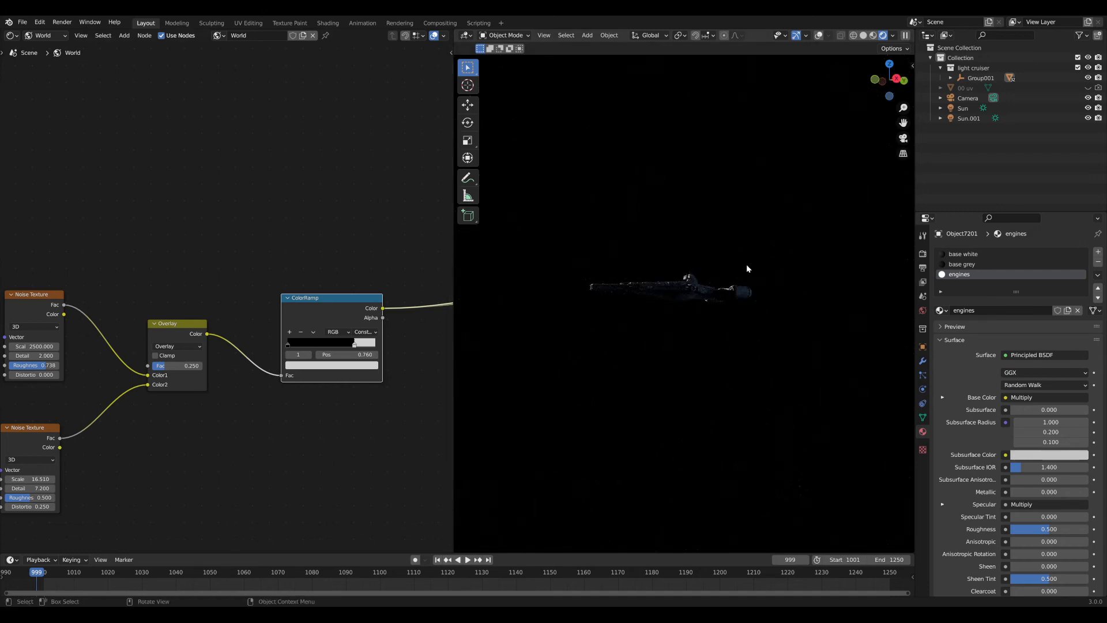
left_click(354, 354)
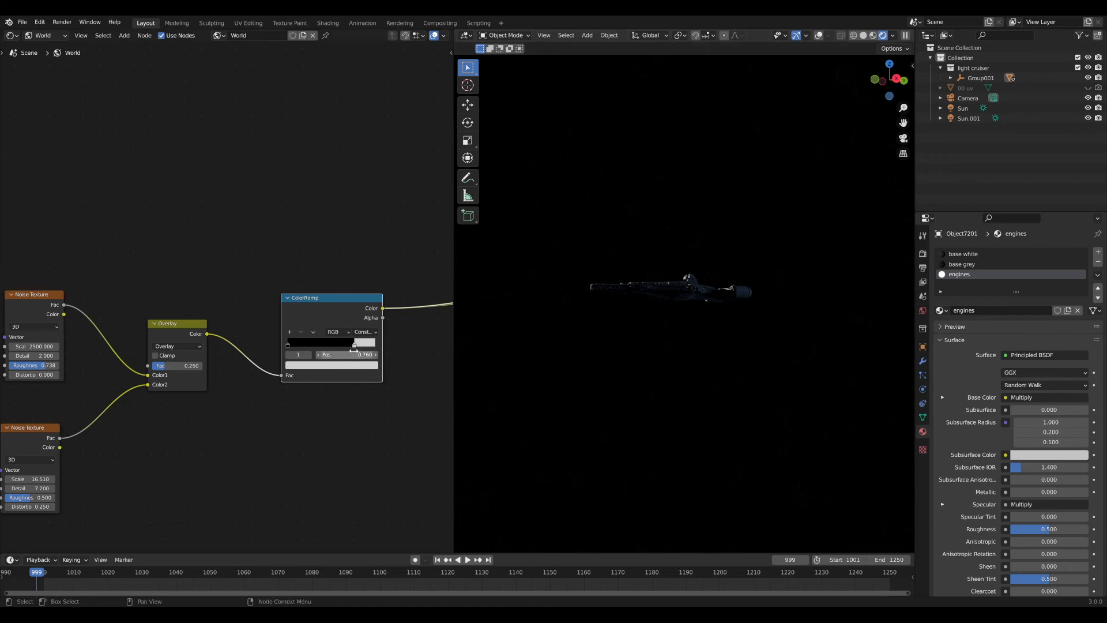
type("0.75")
key("Return")
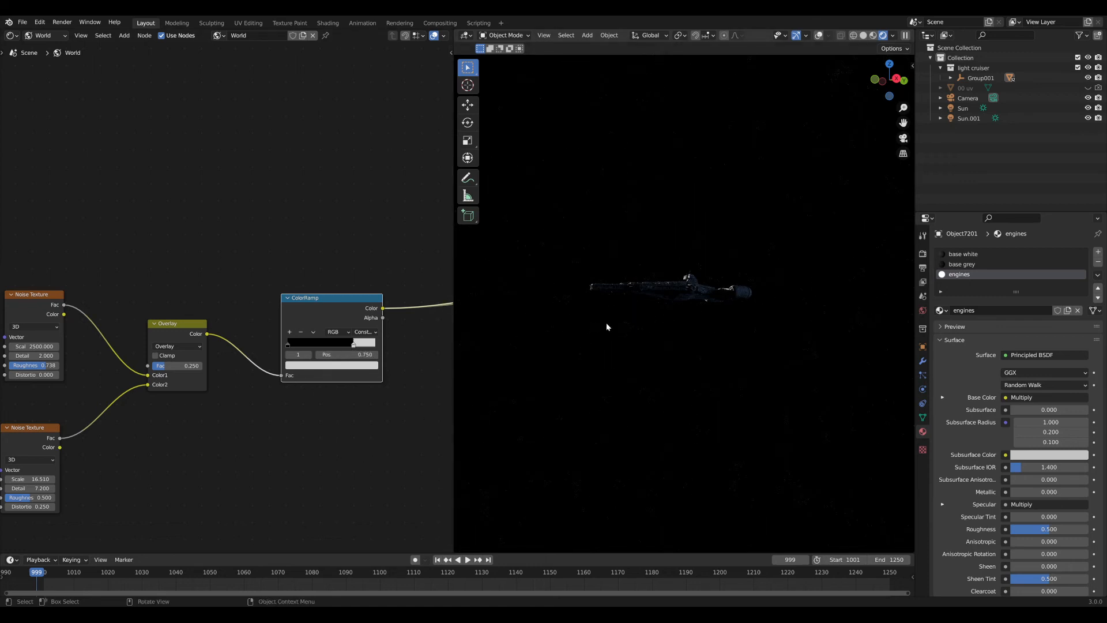
key("KP_0")
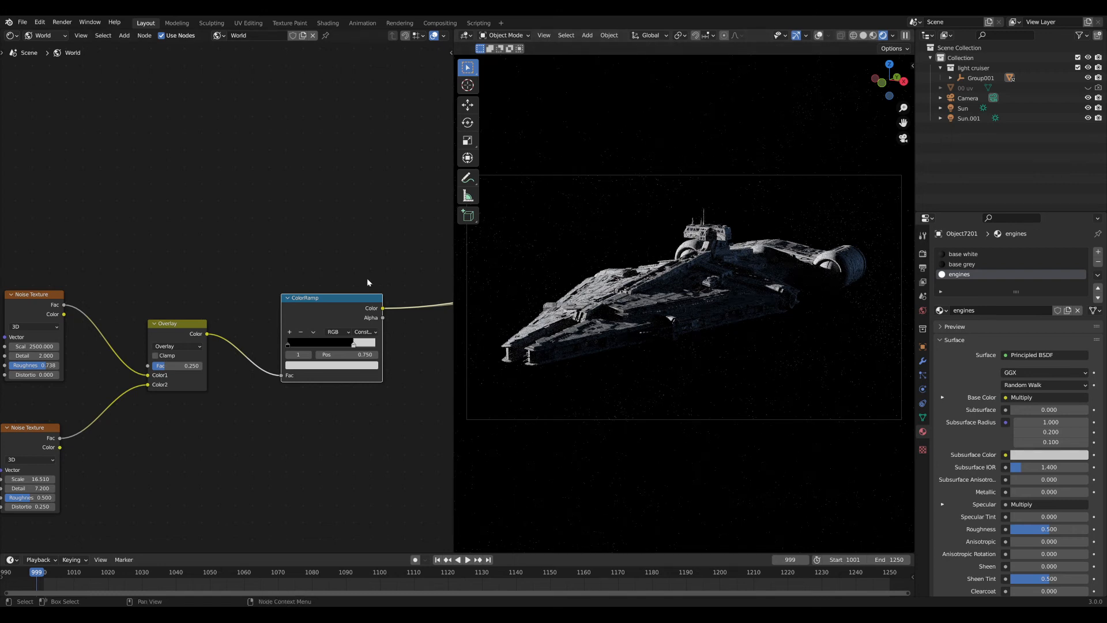
scroll(271, 278, "down", 3)
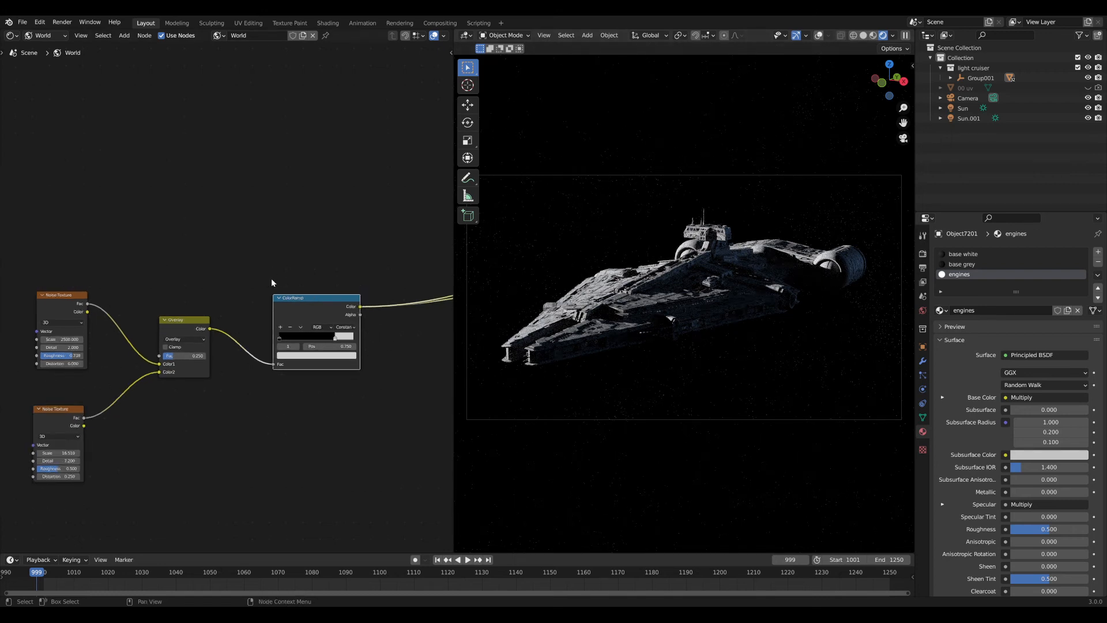
Color the ColorRamp white stop pale blue, hue 0.637 and saturation 0.525.
scroll(218, 294, "down", 3)
middle_click_drag(217, 295, 123, 299)
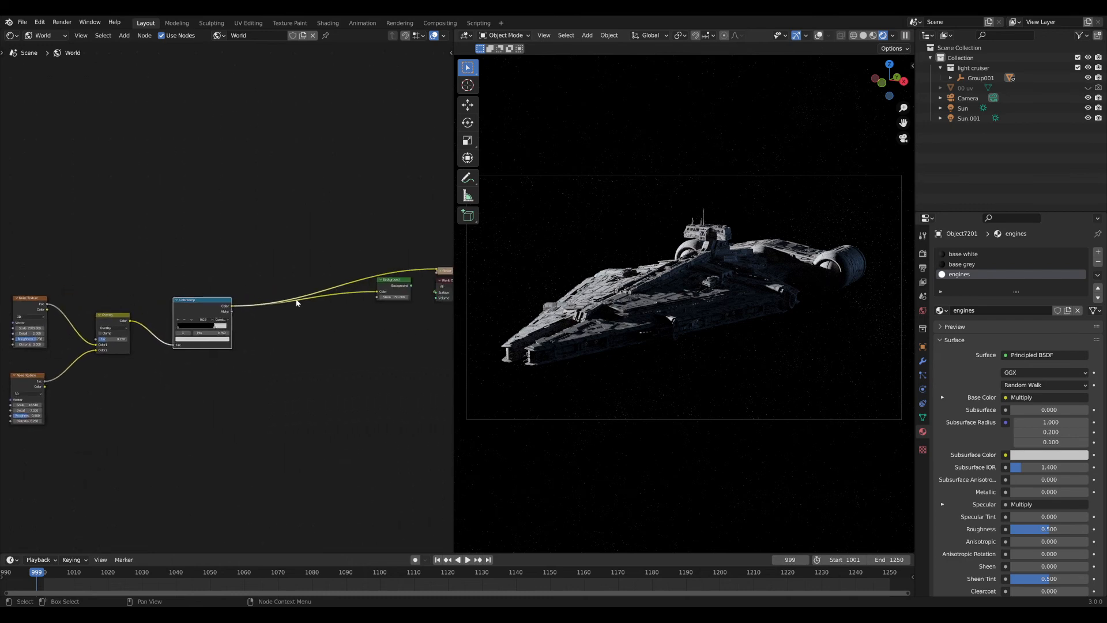
middle_click_drag(296, 300, 254, 296)
left_click(356, 276, "ctrl+shift")
scroll(255, 306, "up", 5)
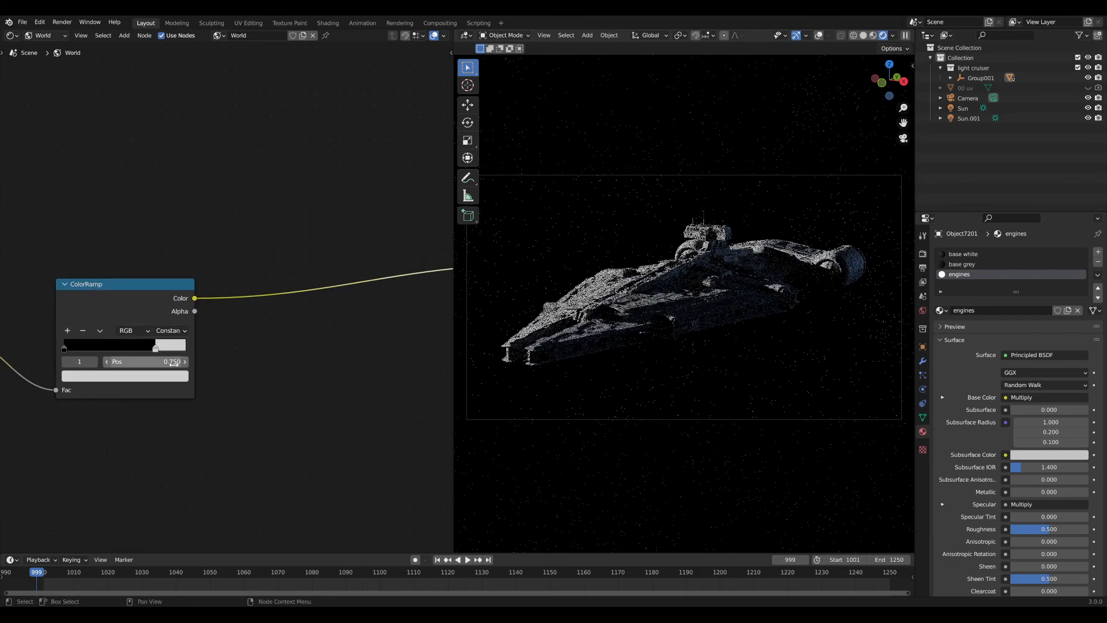
left_click(127, 376)
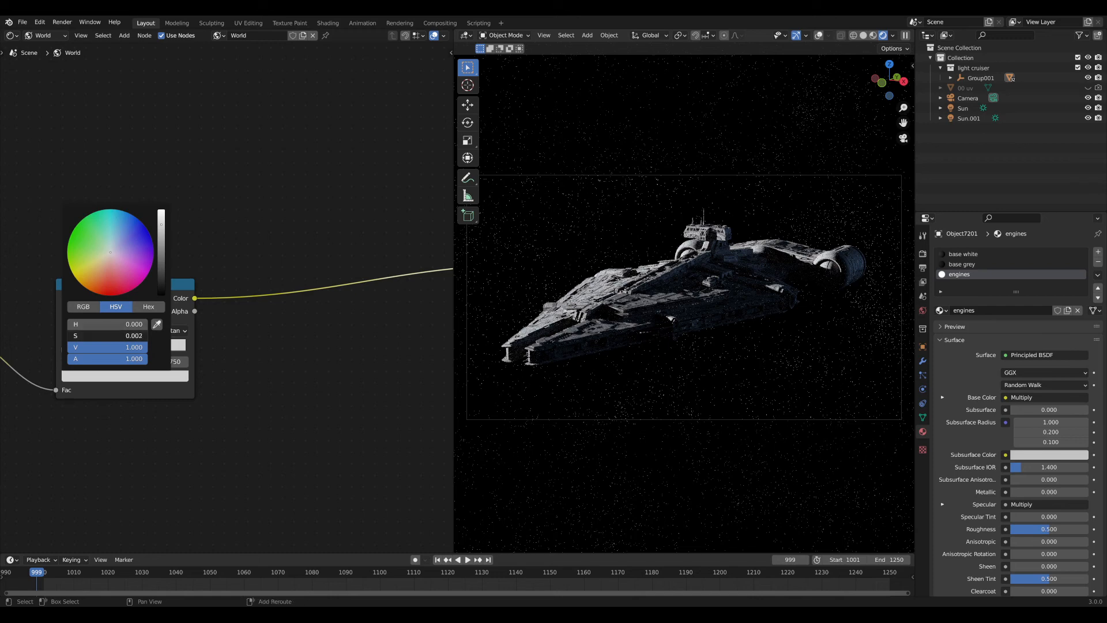
left_click_drag(110, 335, 128, 335)
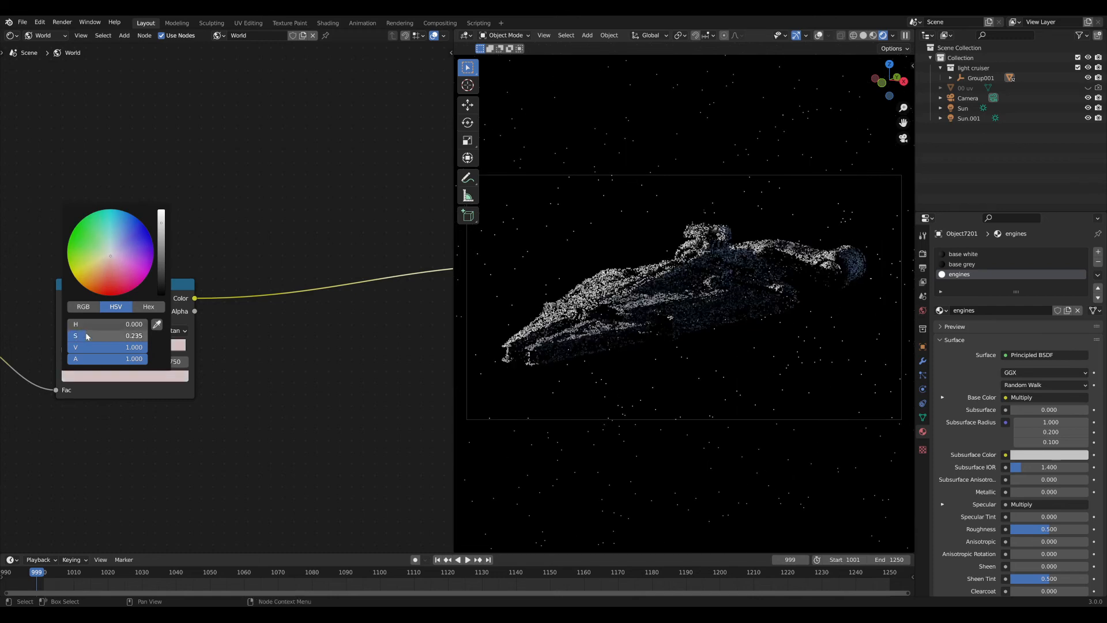
mouse_move(101, 326)
left_mouse_down()
mouse_move(128, 325)
mouse_move(114, 324)
left_mouse_up()
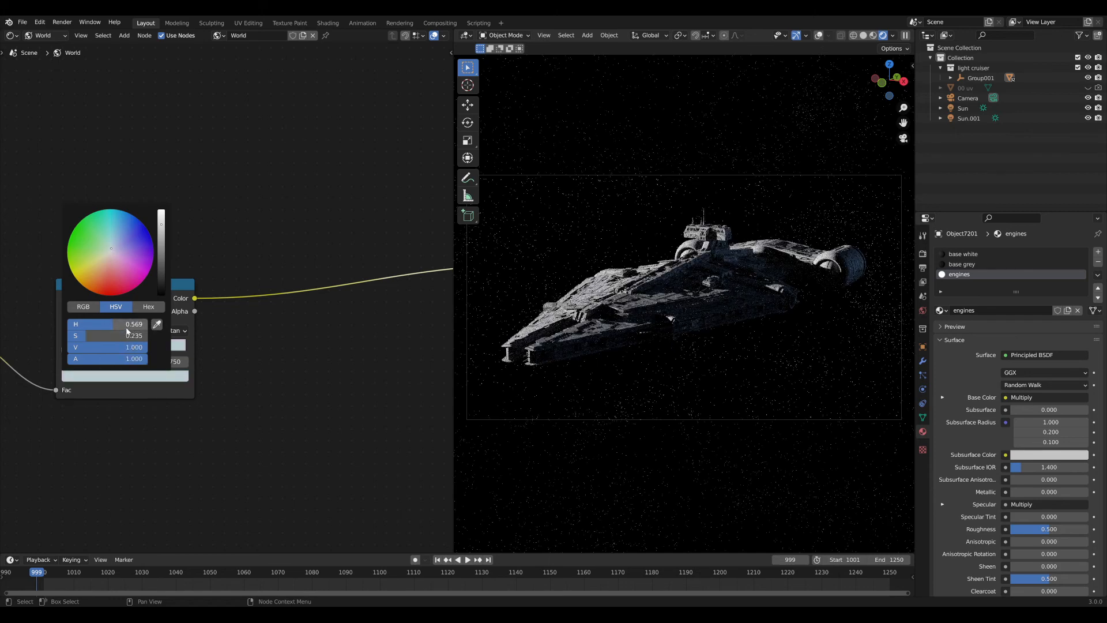
left_click_drag(110, 337, 134, 337)
left_click_drag(111, 325, 118, 325)
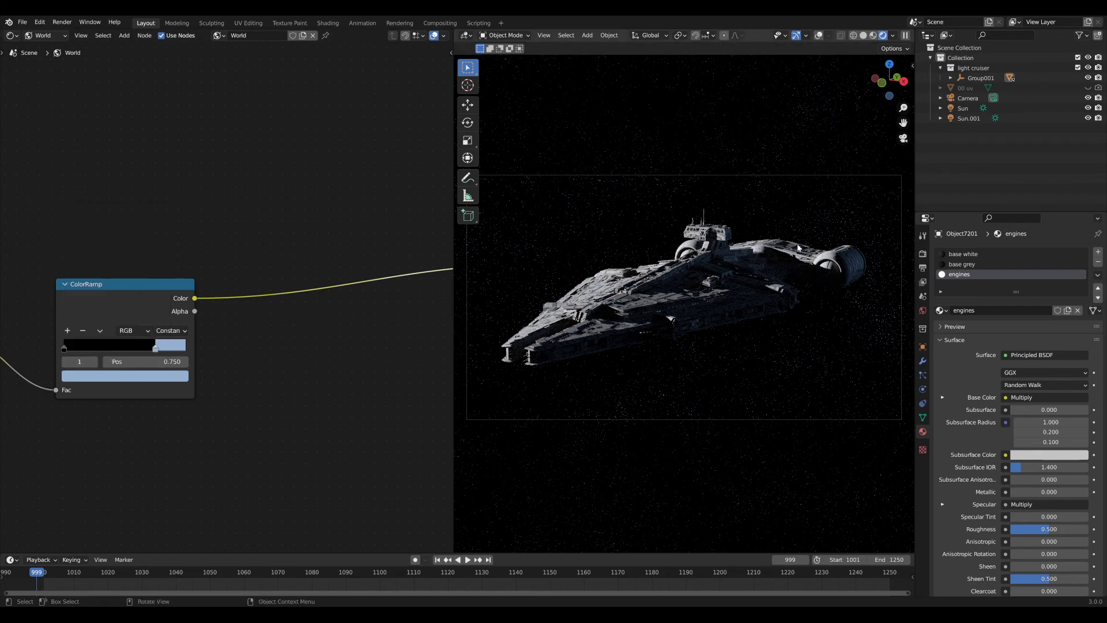
middle_click_drag(240, 320, 87, 340)
middle_click_drag(289, 328, 81, 333)
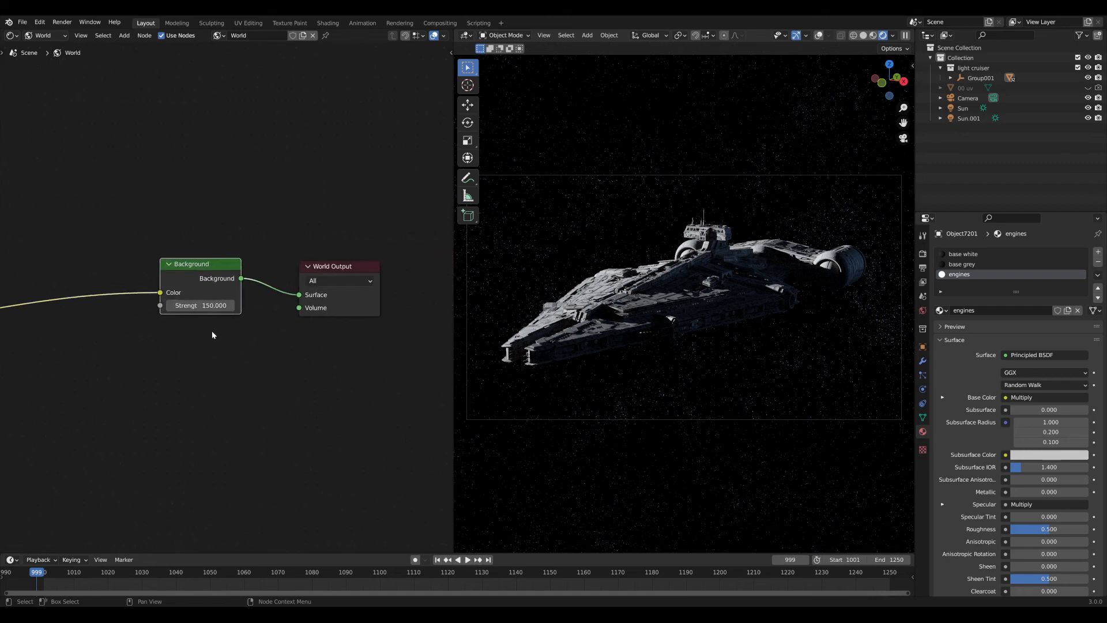
Set the Background strength to 100 and hide the viewport toolbar.
left_click(203, 306)
type("100")
key("Return")
key("t")
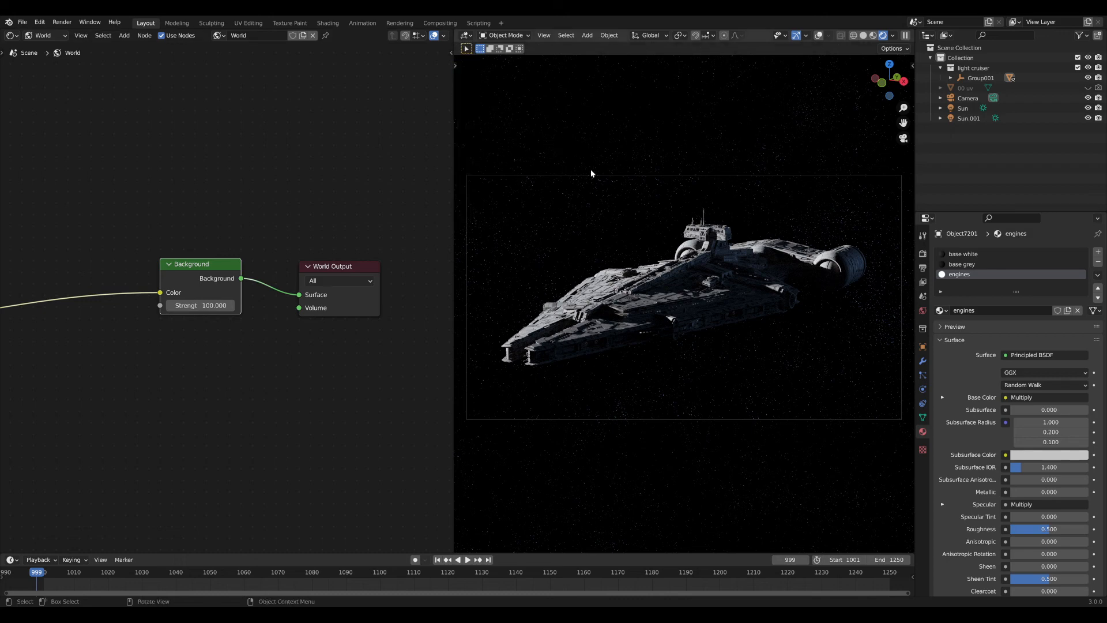
Review the render settings and confirm the 1920×1080 output resolution.
left_click(922, 253)
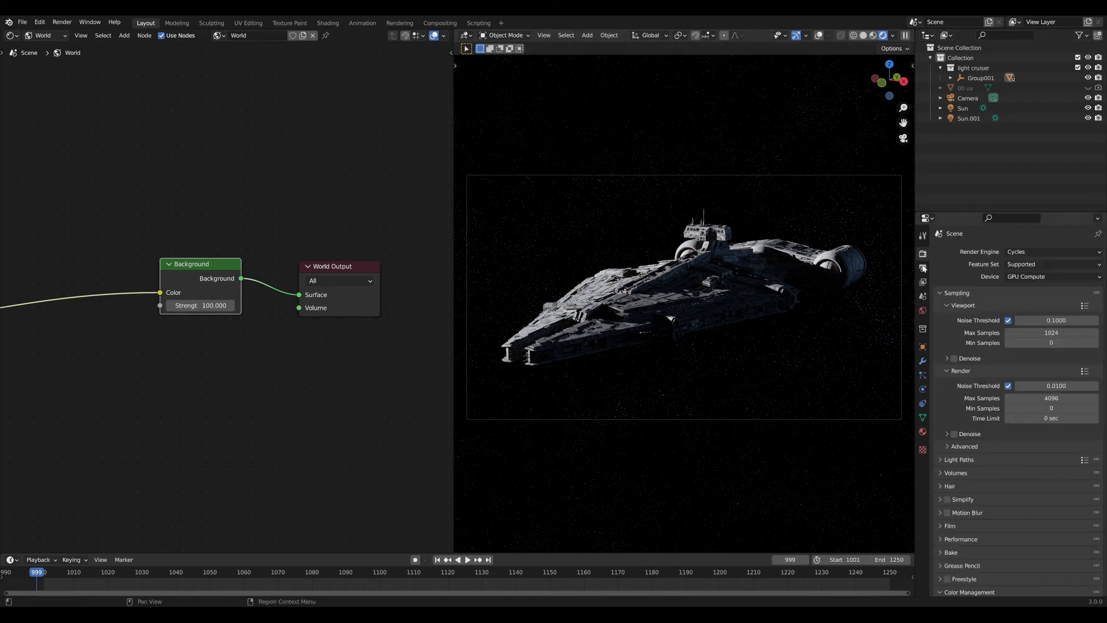
left_click(923, 268)
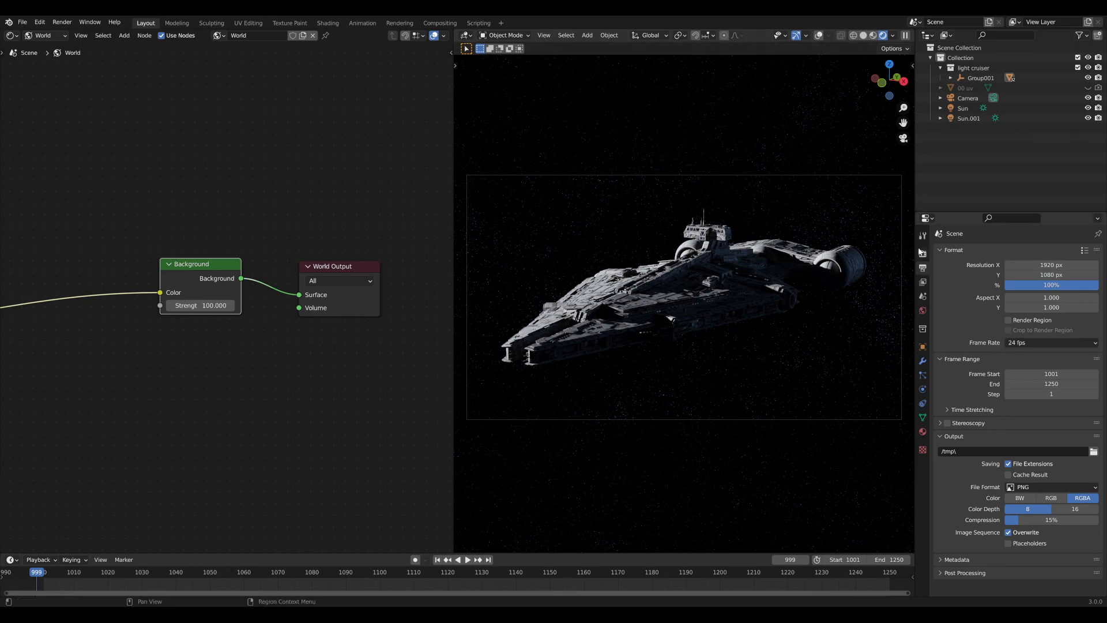
left_click(922, 253)
left_click(923, 268)
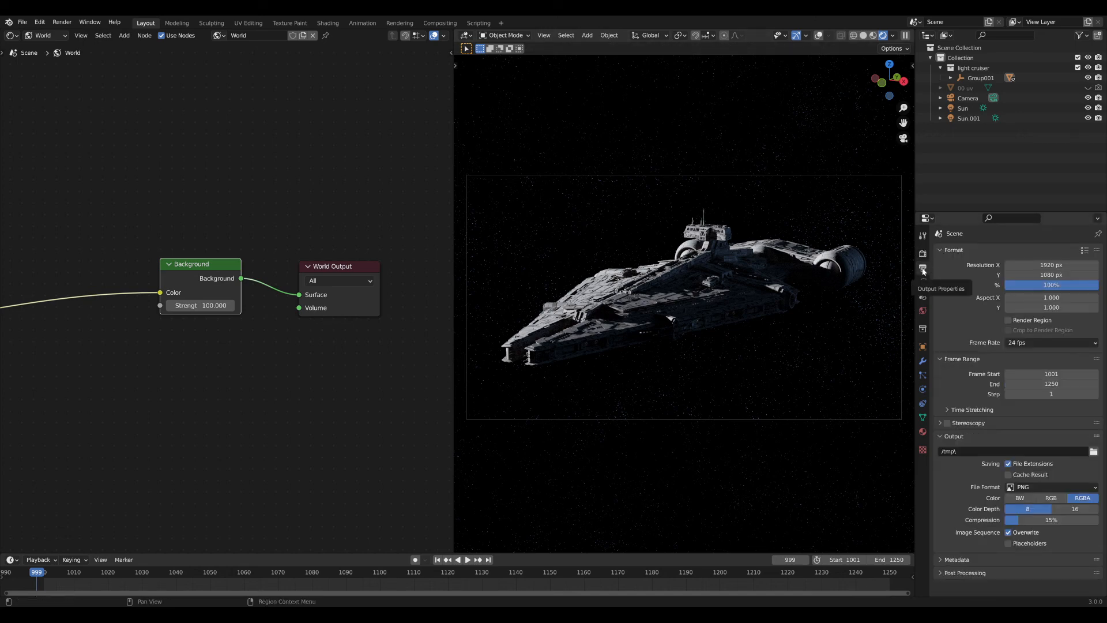
Enable Render Region for the camera frame, save, and widen the 3D viewport over the nodes.
left_click(1015, 320)
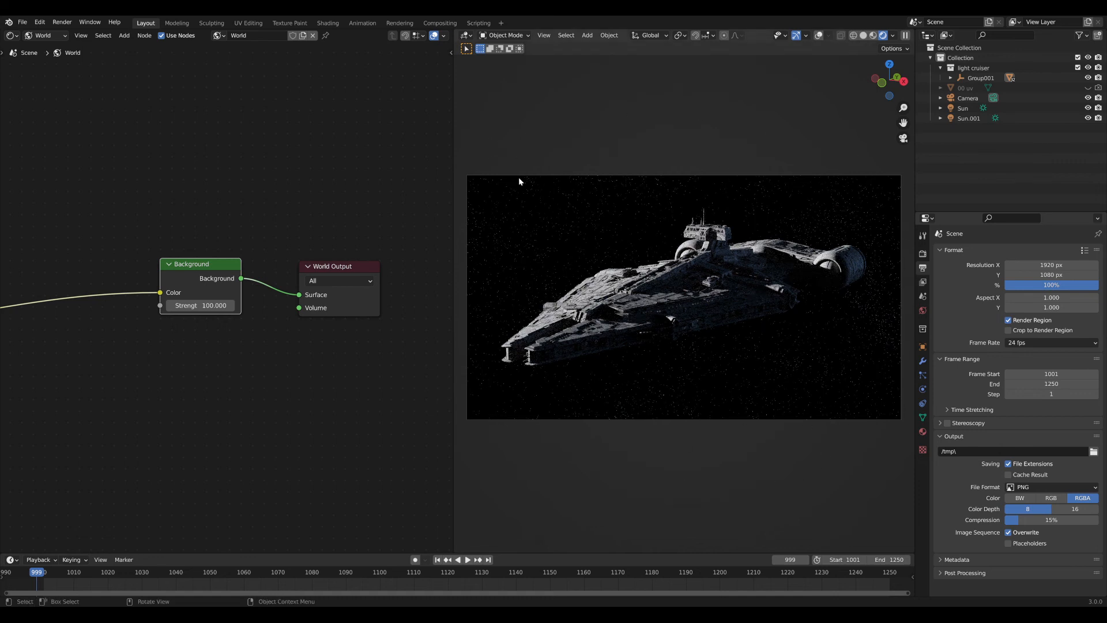
key("ctrl+s")
left_click_drag(452, 104, 62, 114)
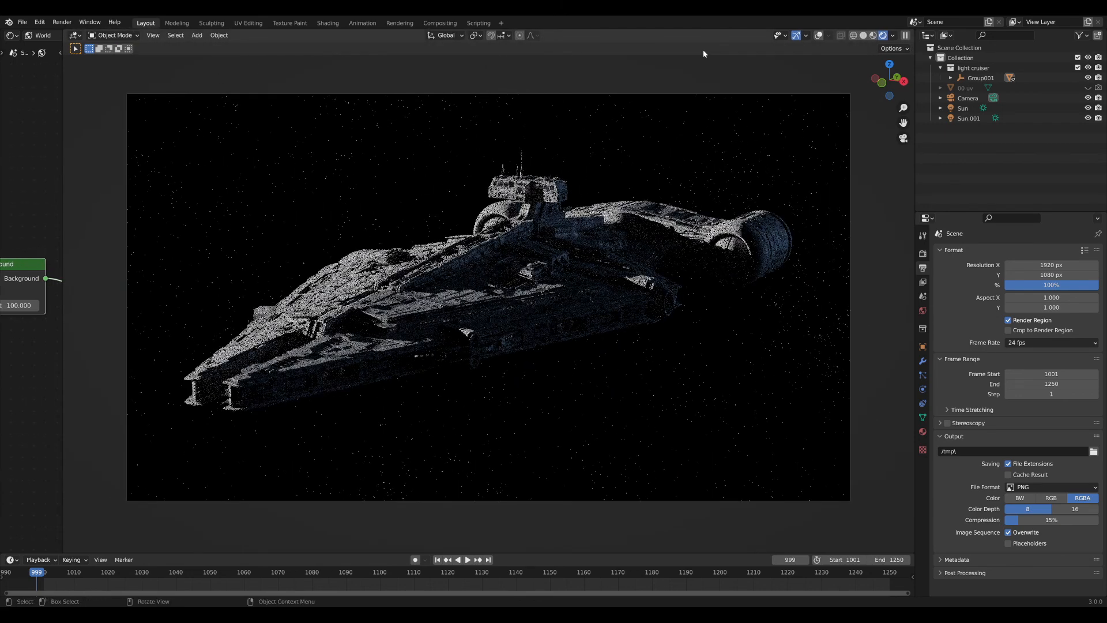